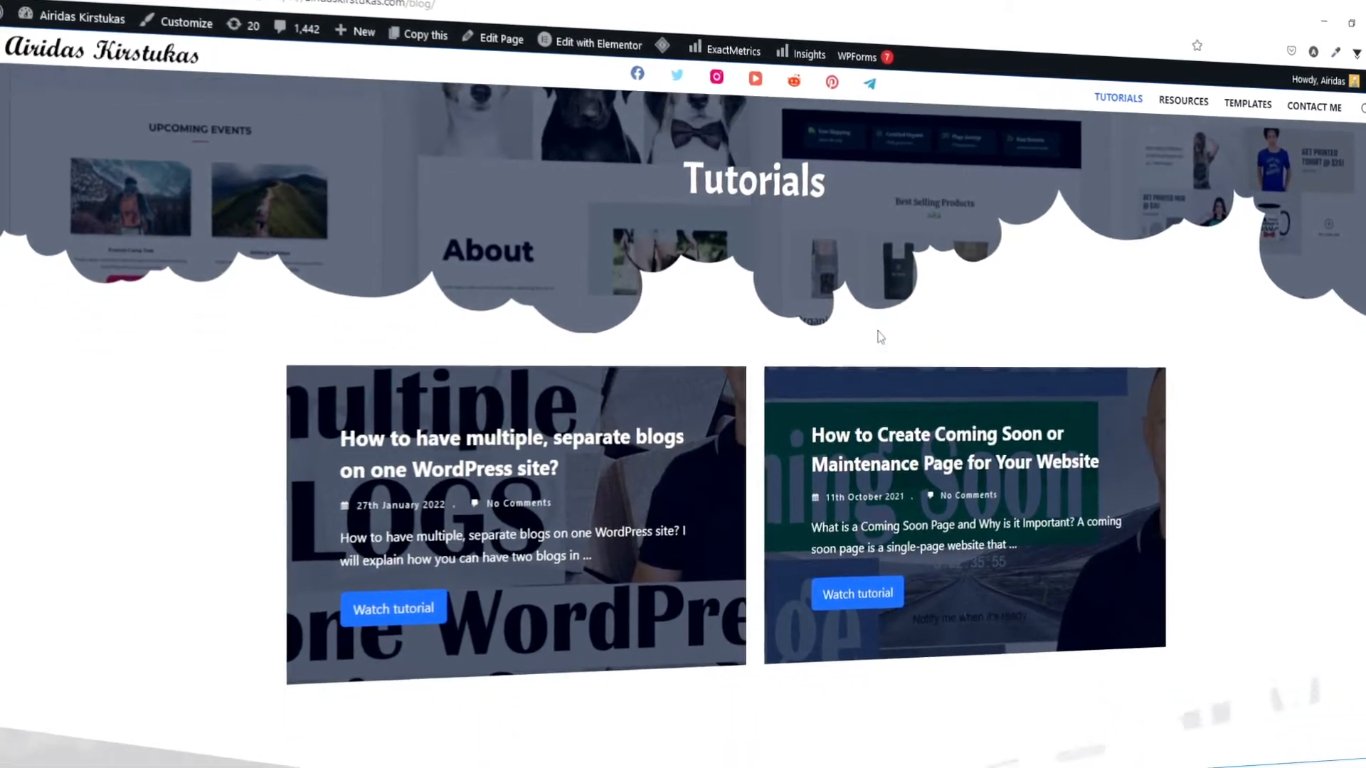
- Browse the live website's Tutorials and Resources pages to examine how their posts are laid out
scroll(893, 334, down, 8)
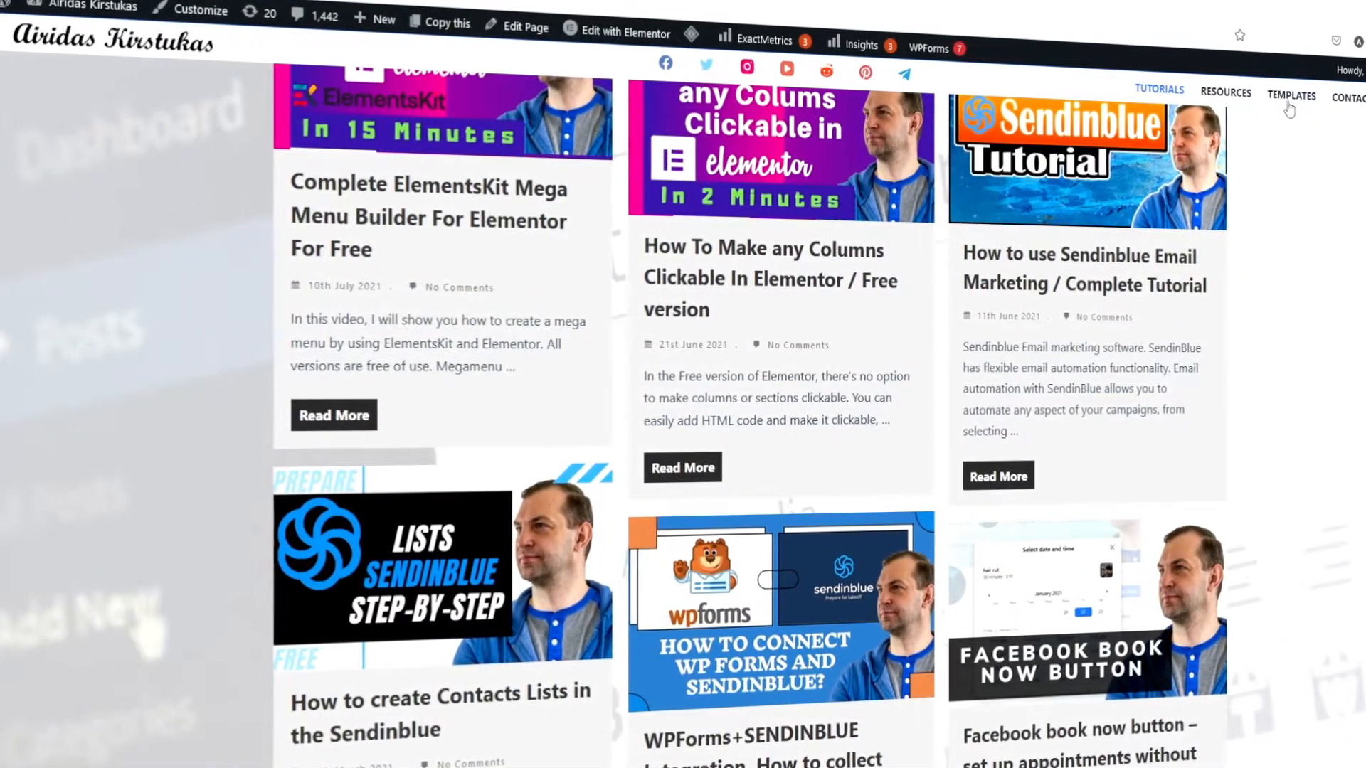
click(1257, 100)
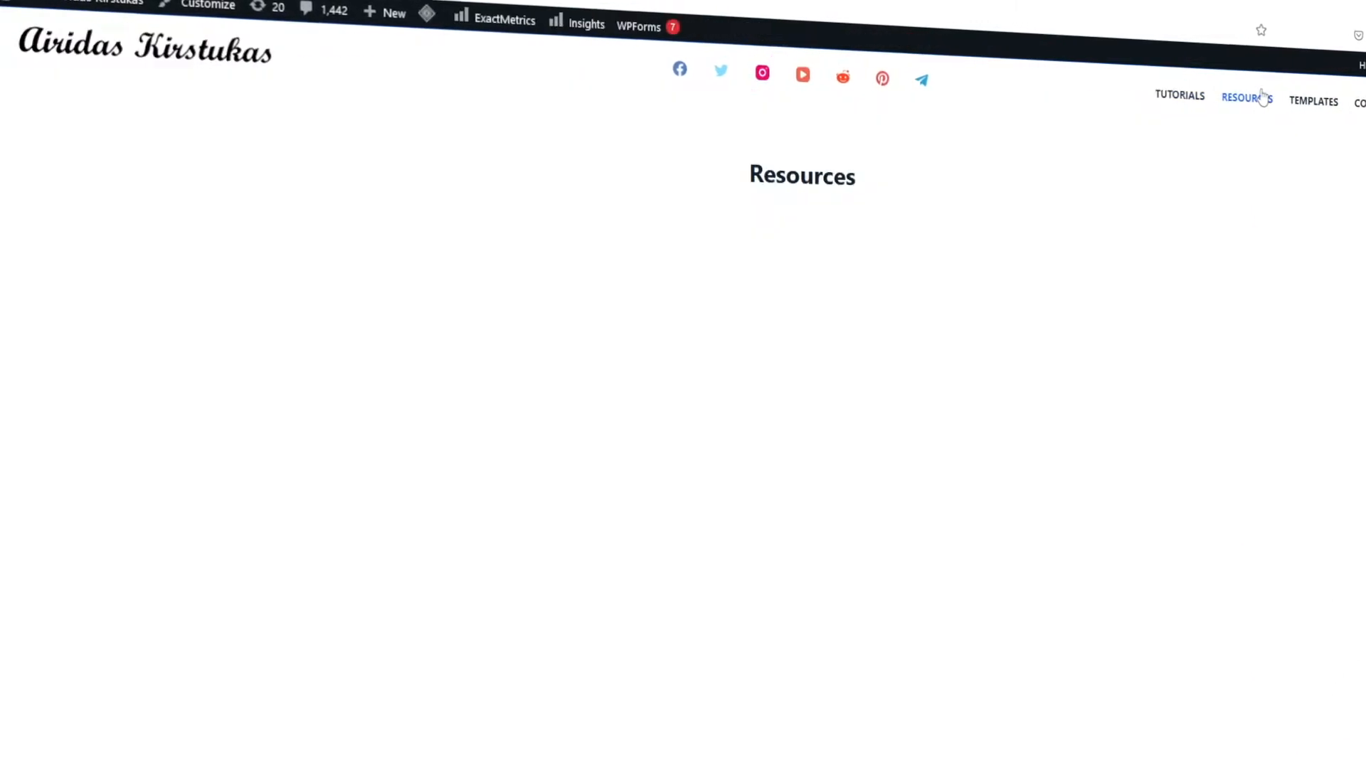
scroll(778, 439, down, 6)
scroll(778, 439, down, 5)
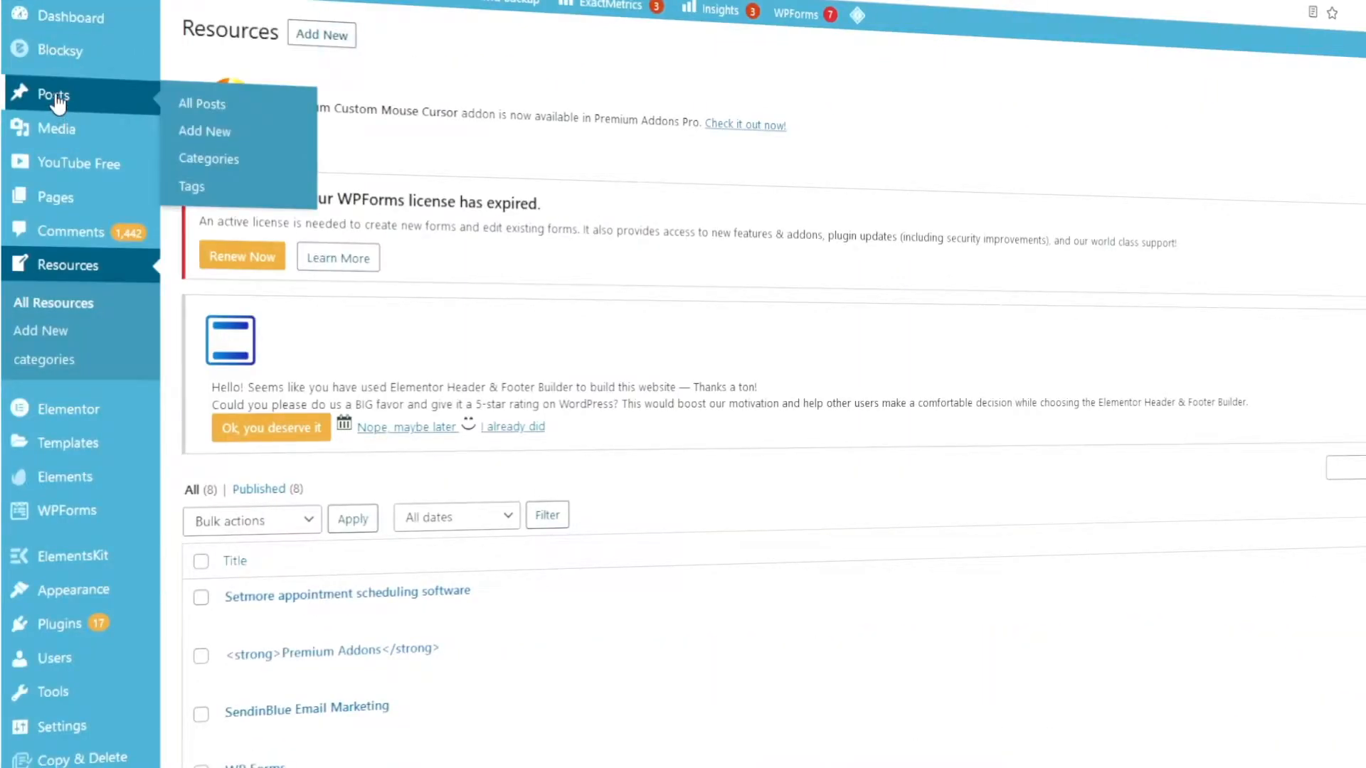
- Examine the site's Posts list and its separate Resources list in the WordPress admin
click(57, 103)
scroll(649, 345, down, 5)
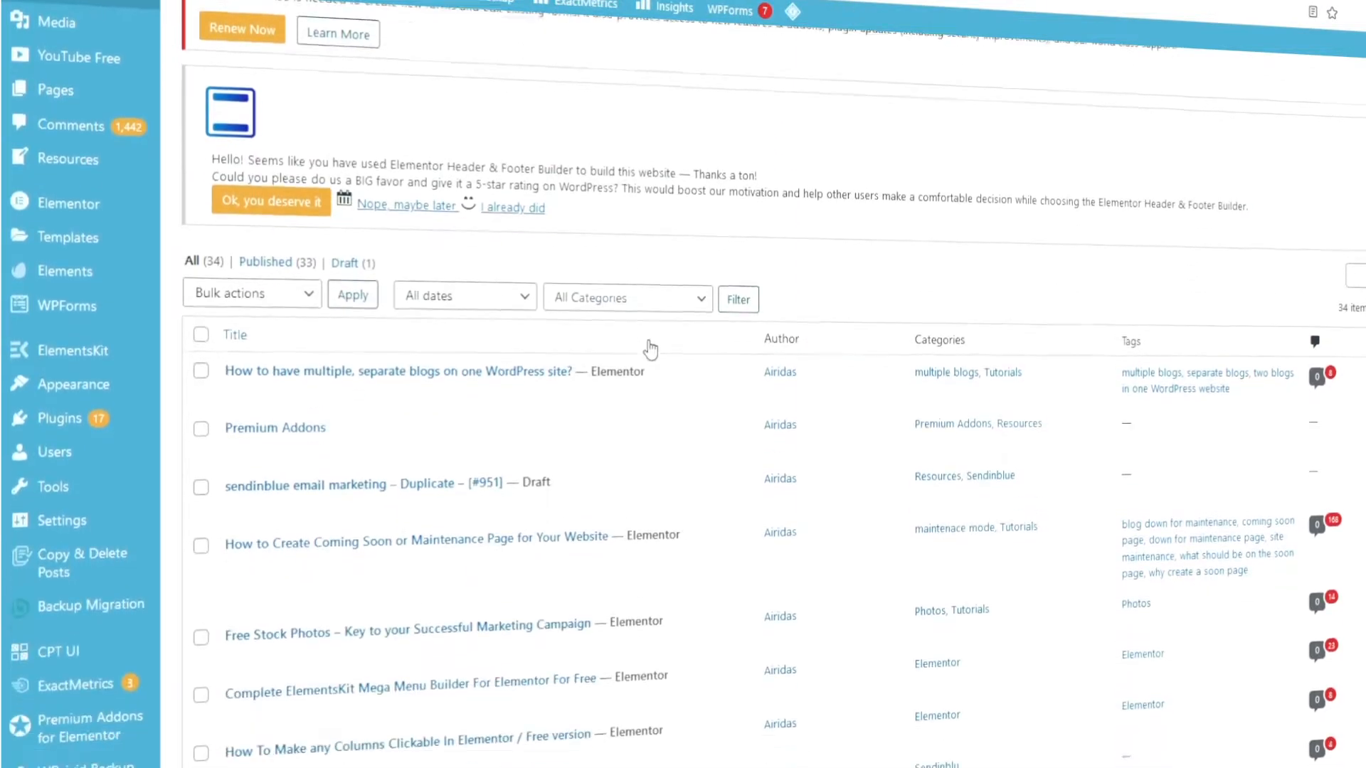
scroll(646, 450, down, 5)
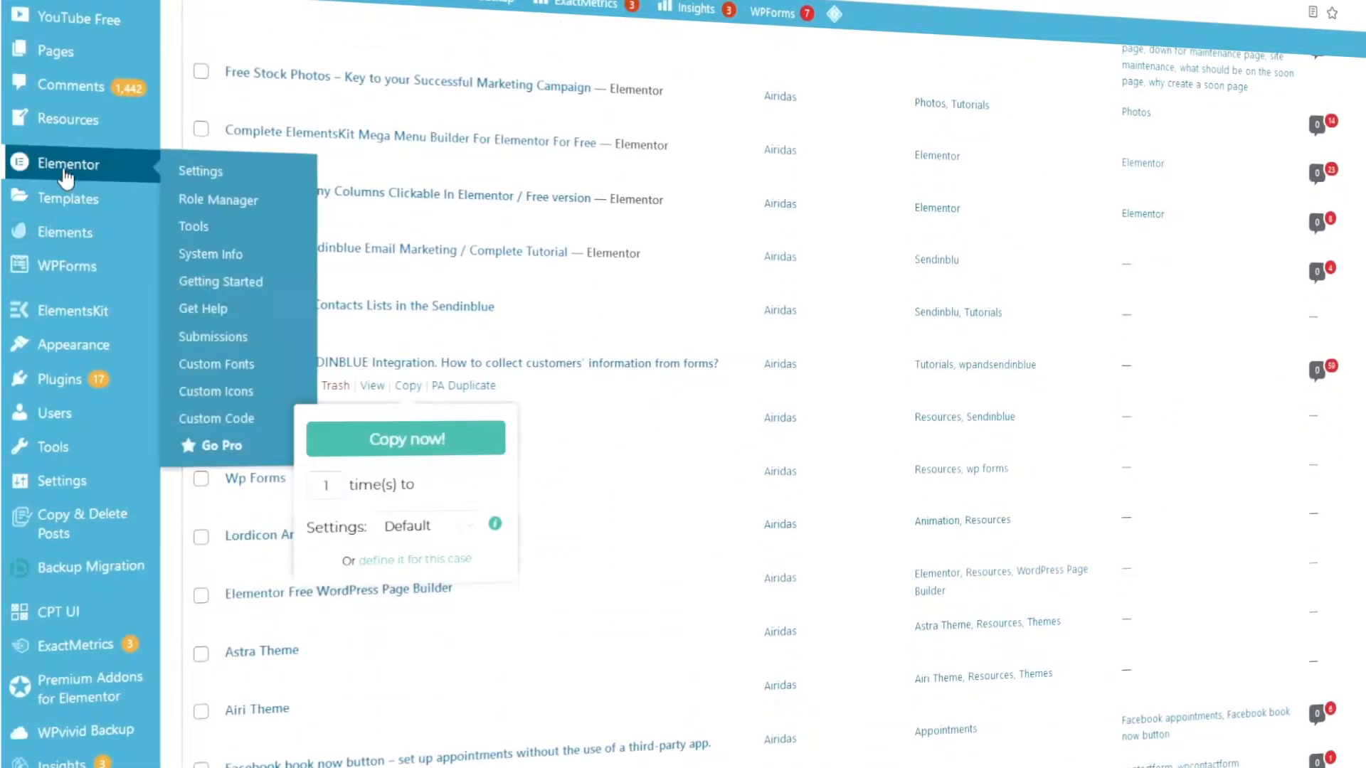
mouse_move(67, 128)
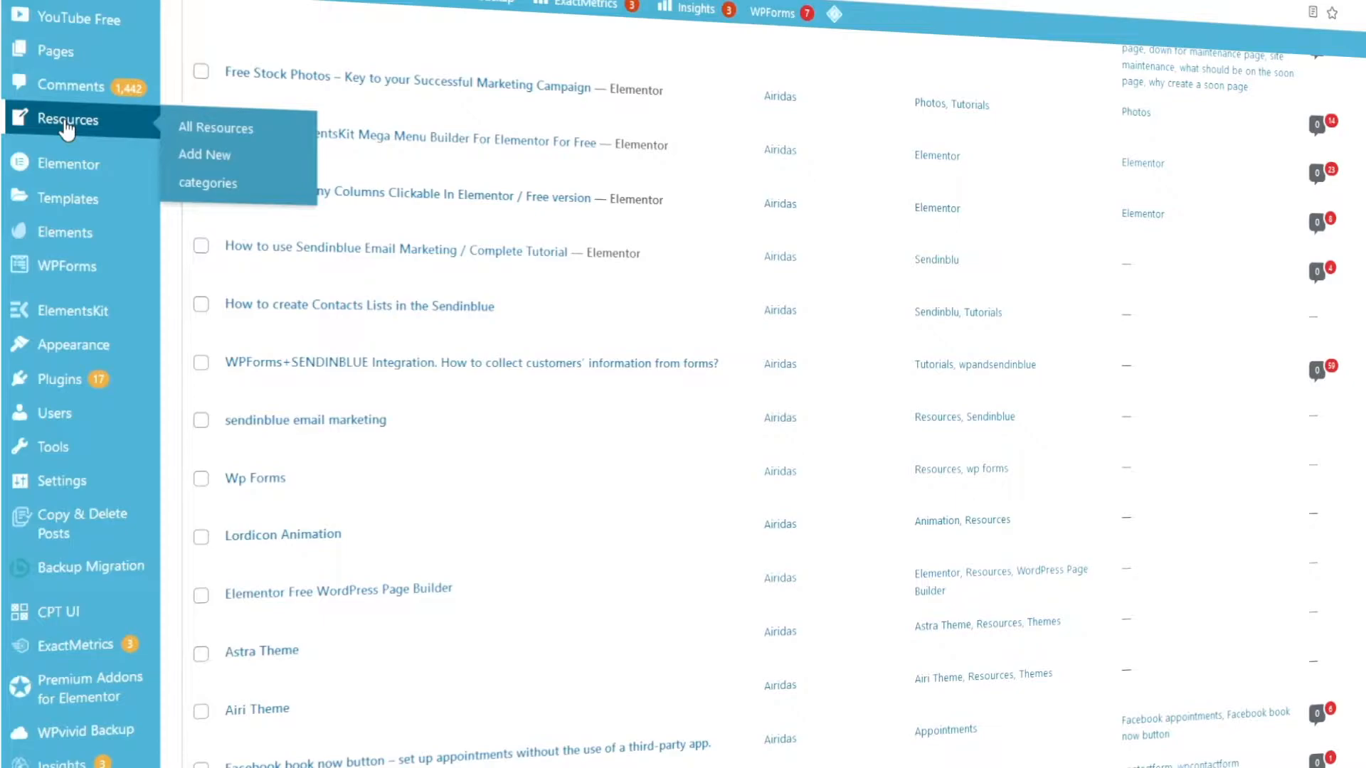
click(66, 128)
scroll(564, 326, down, 4)
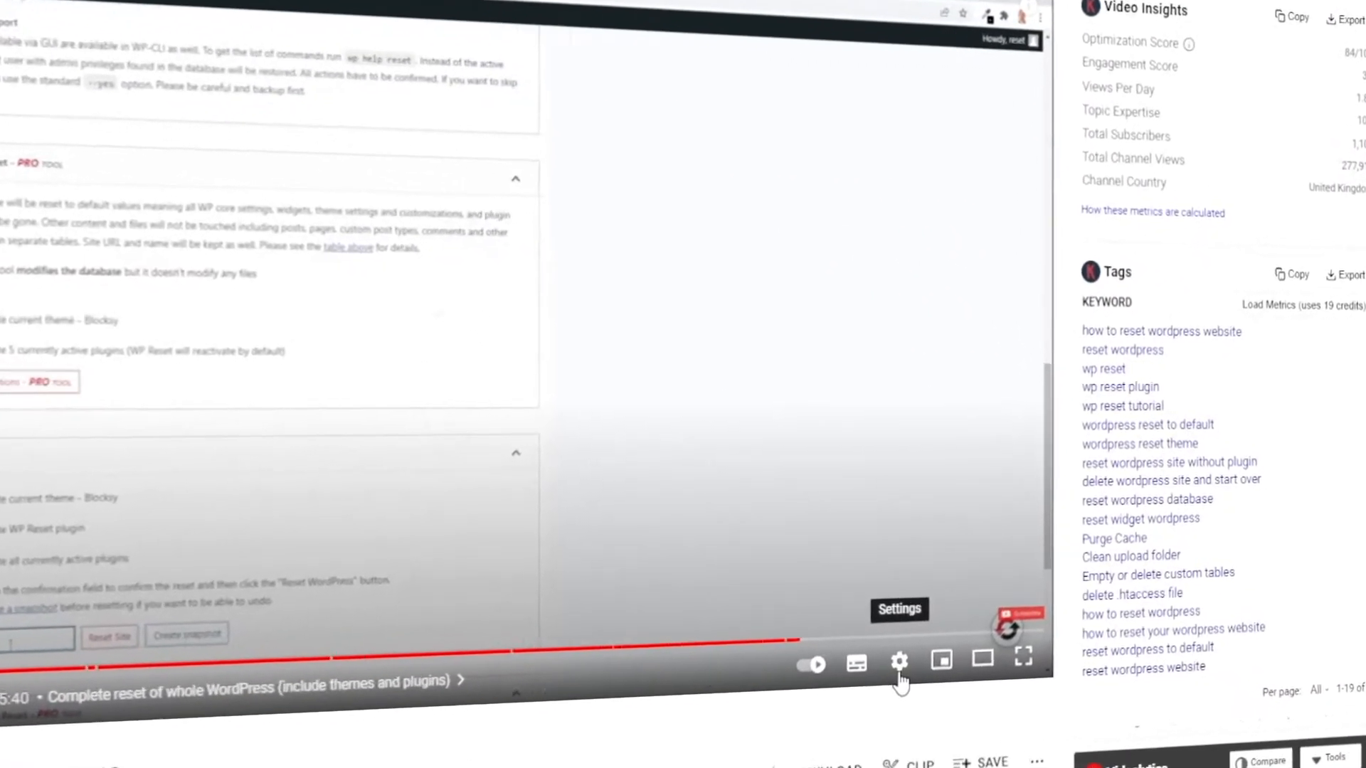
- Open the playback speed options for the video
click(899, 672)
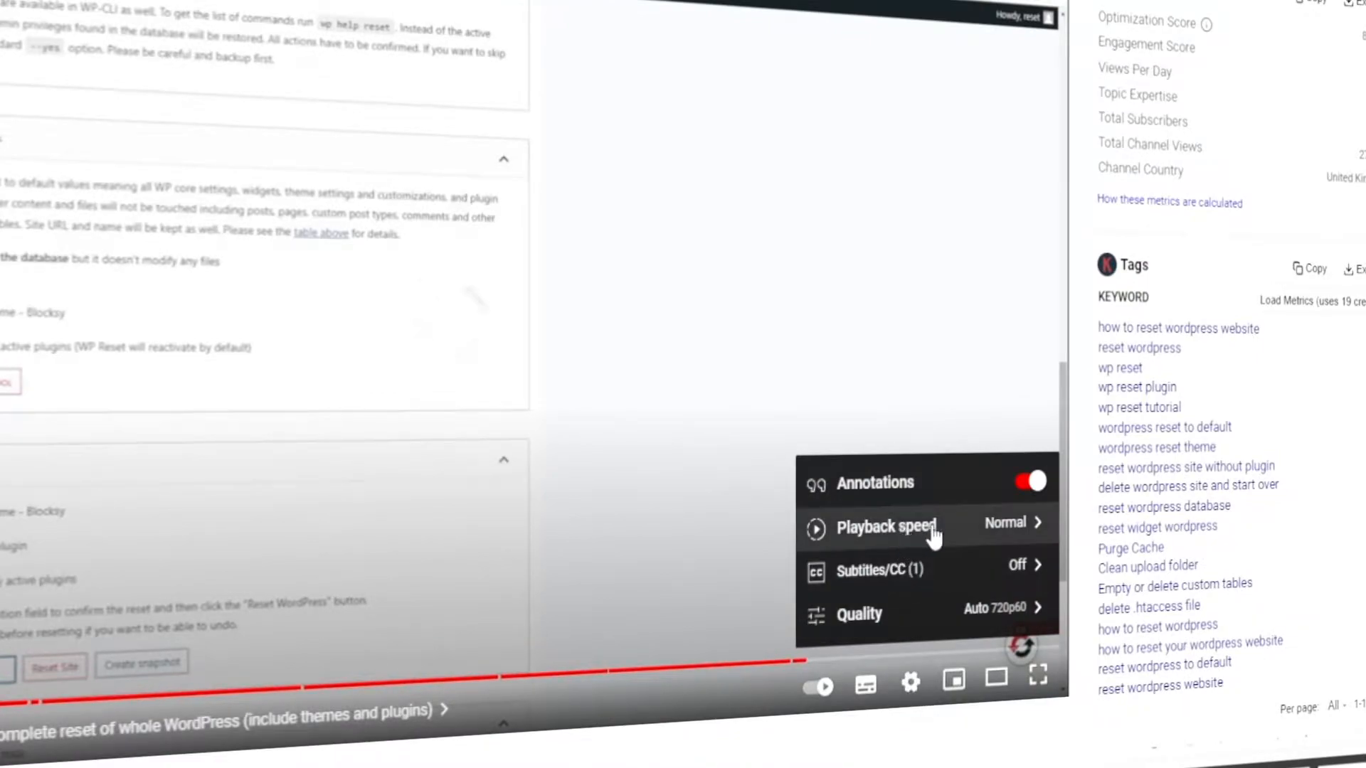
click(1021, 539)
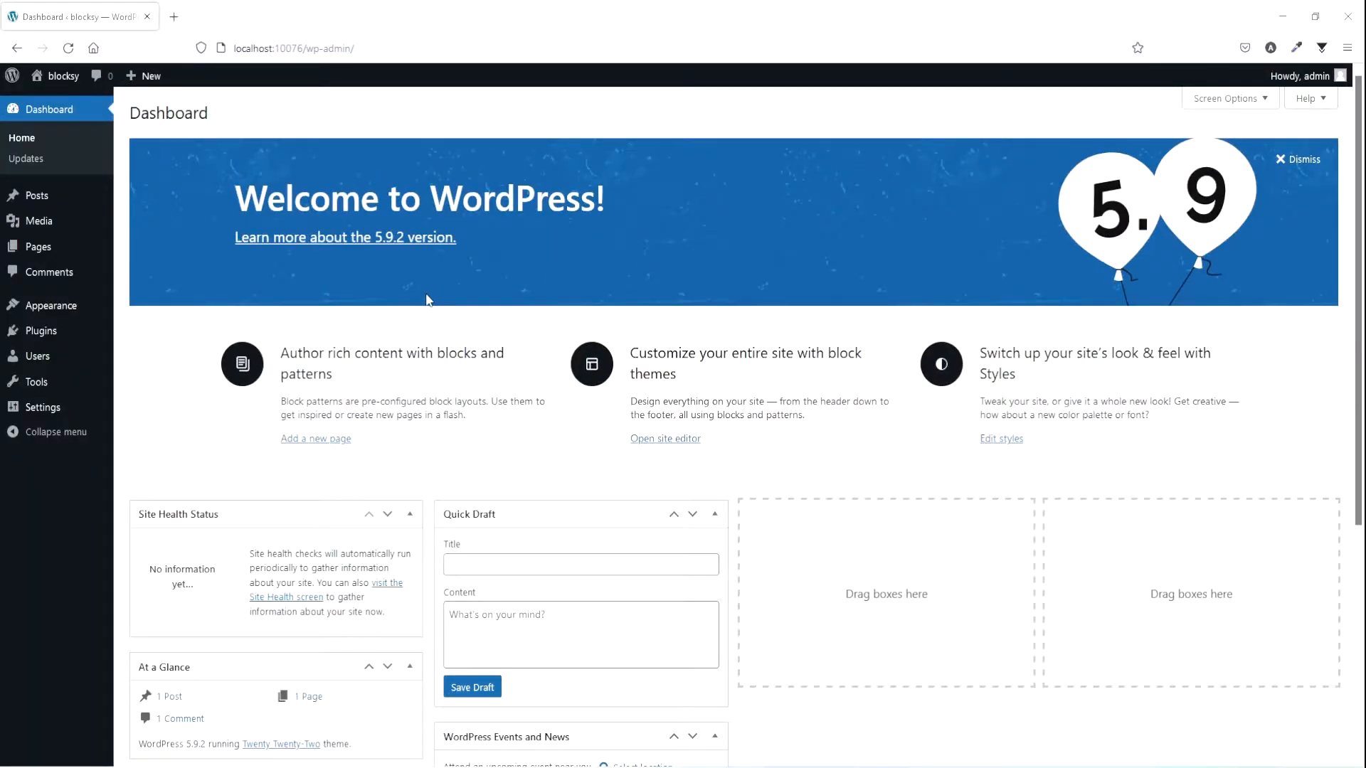
- Open the blocksy site's front end in a new tab, look over its home page, and return to the dashboard
mouse_move(60, 76)
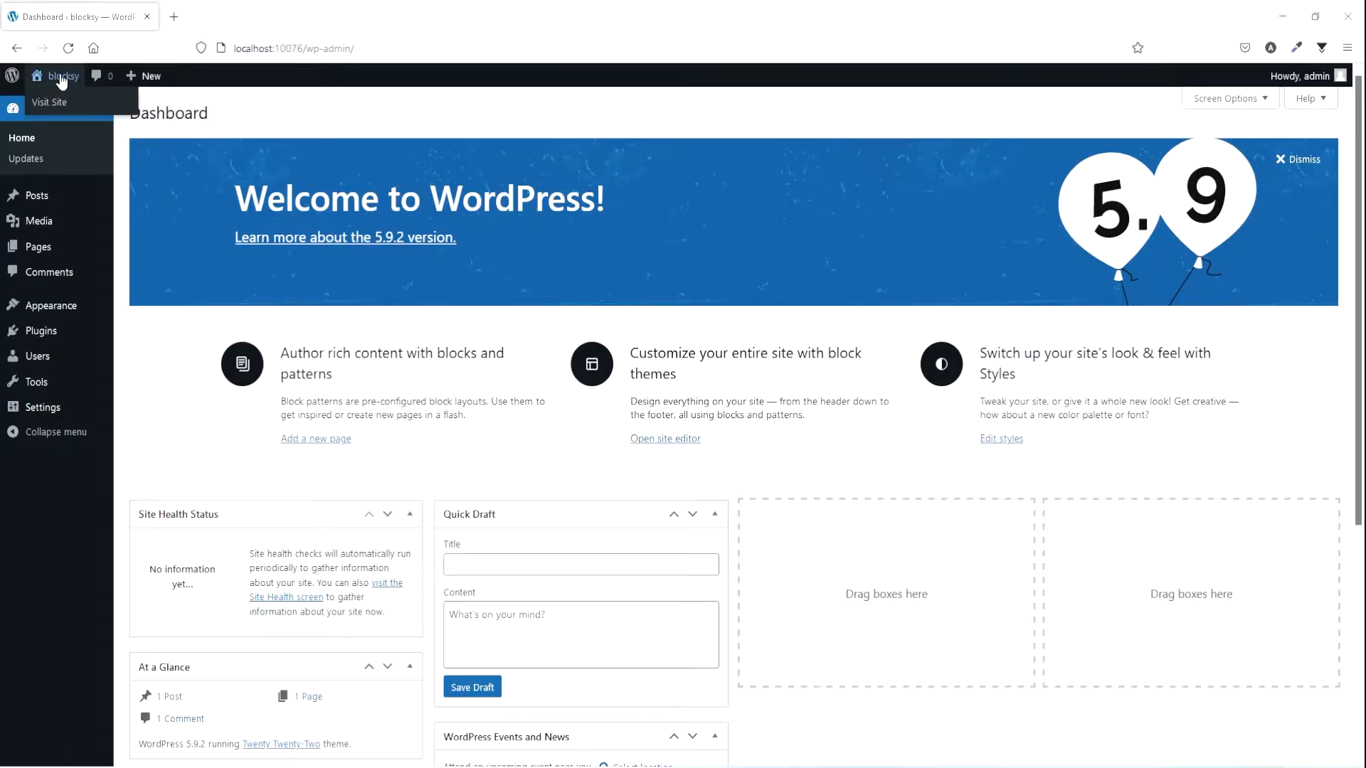
right_click(61, 105)
click(93, 115)
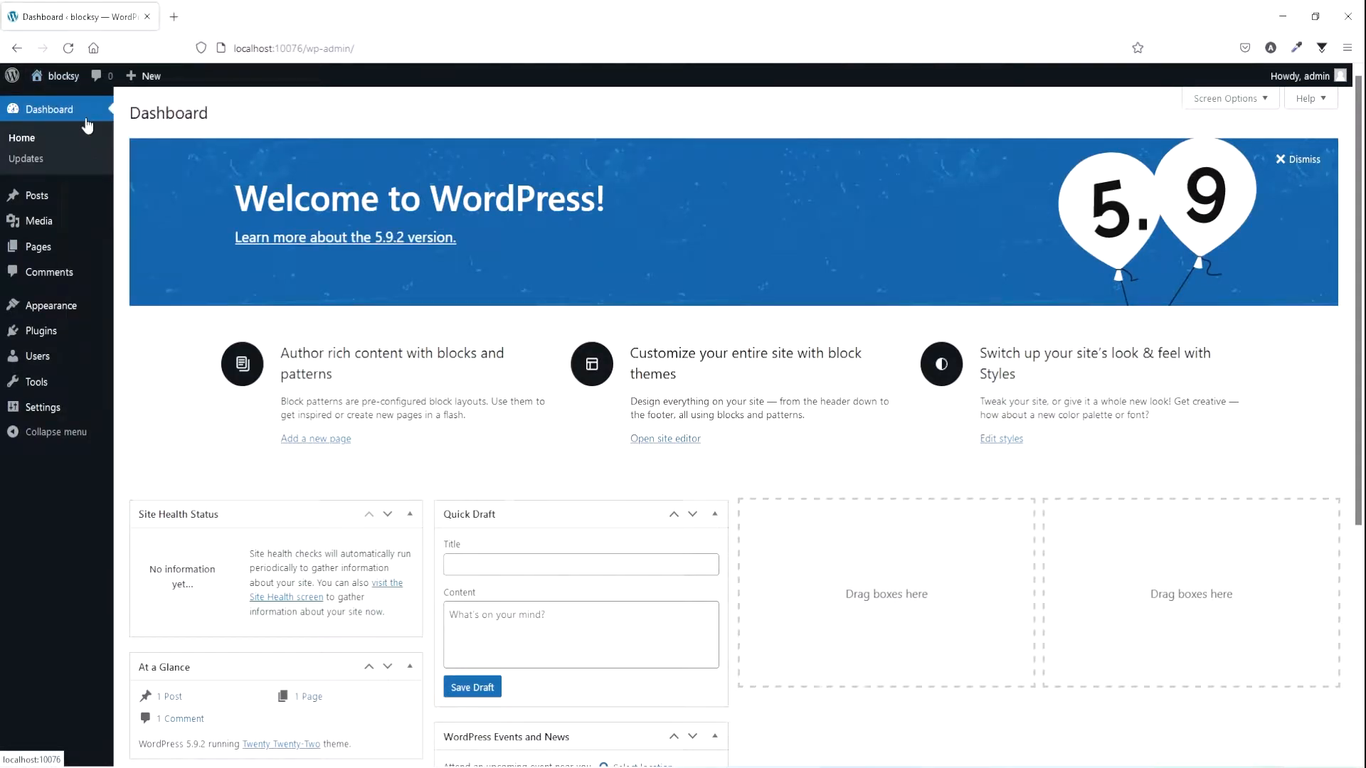
click(213, 16)
scroll(596, 338, down, 3)
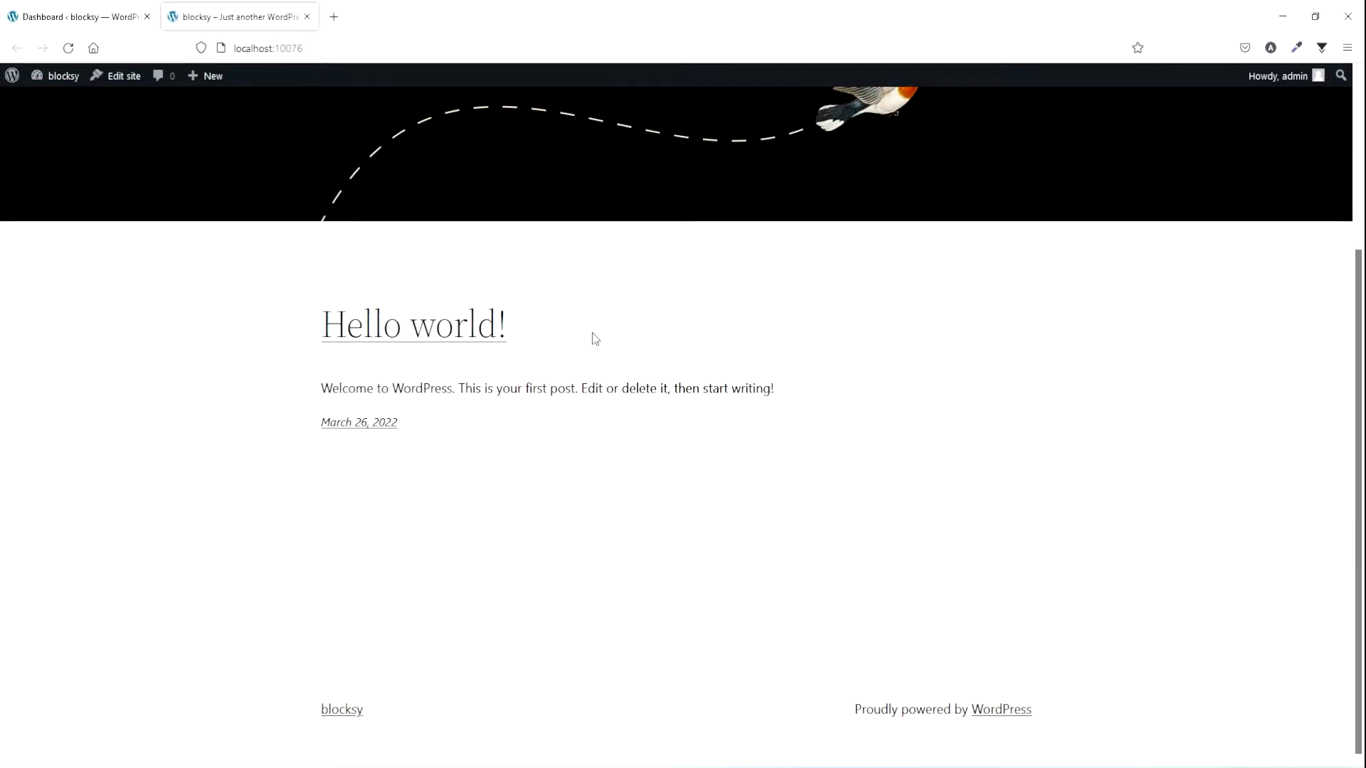
scroll(596, 339, up, 3)
click(78, 17)
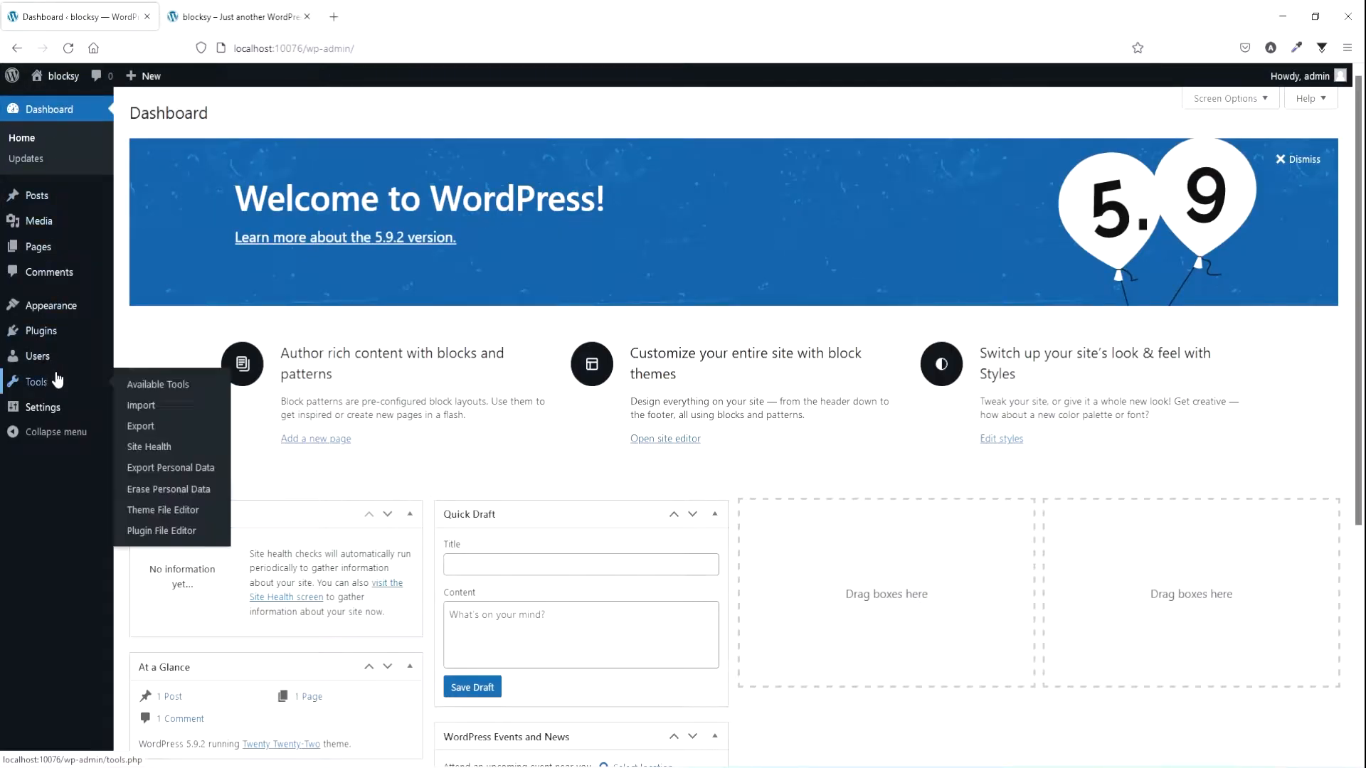
- Search the new themes for "blocksy", then install and activate the Blocksy theme
mouse_move(64, 311)
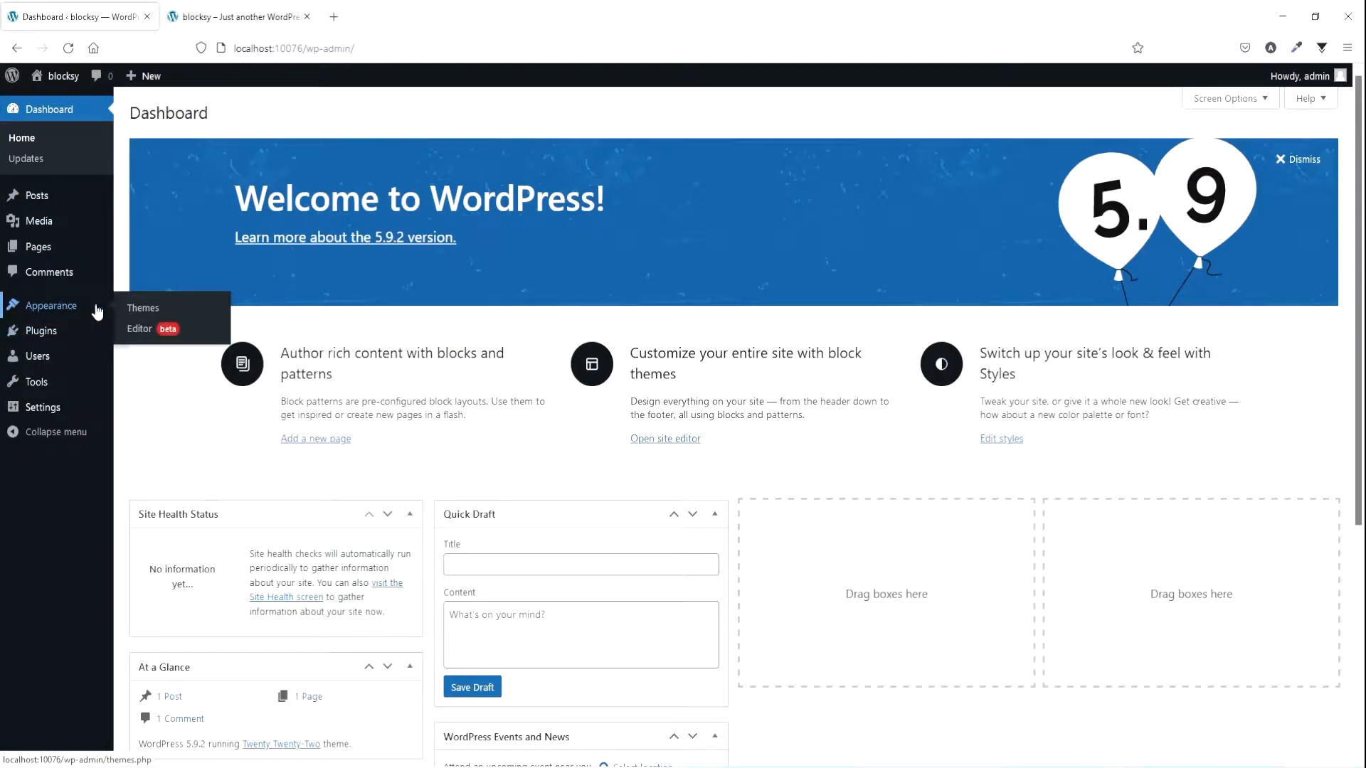
click(158, 315)
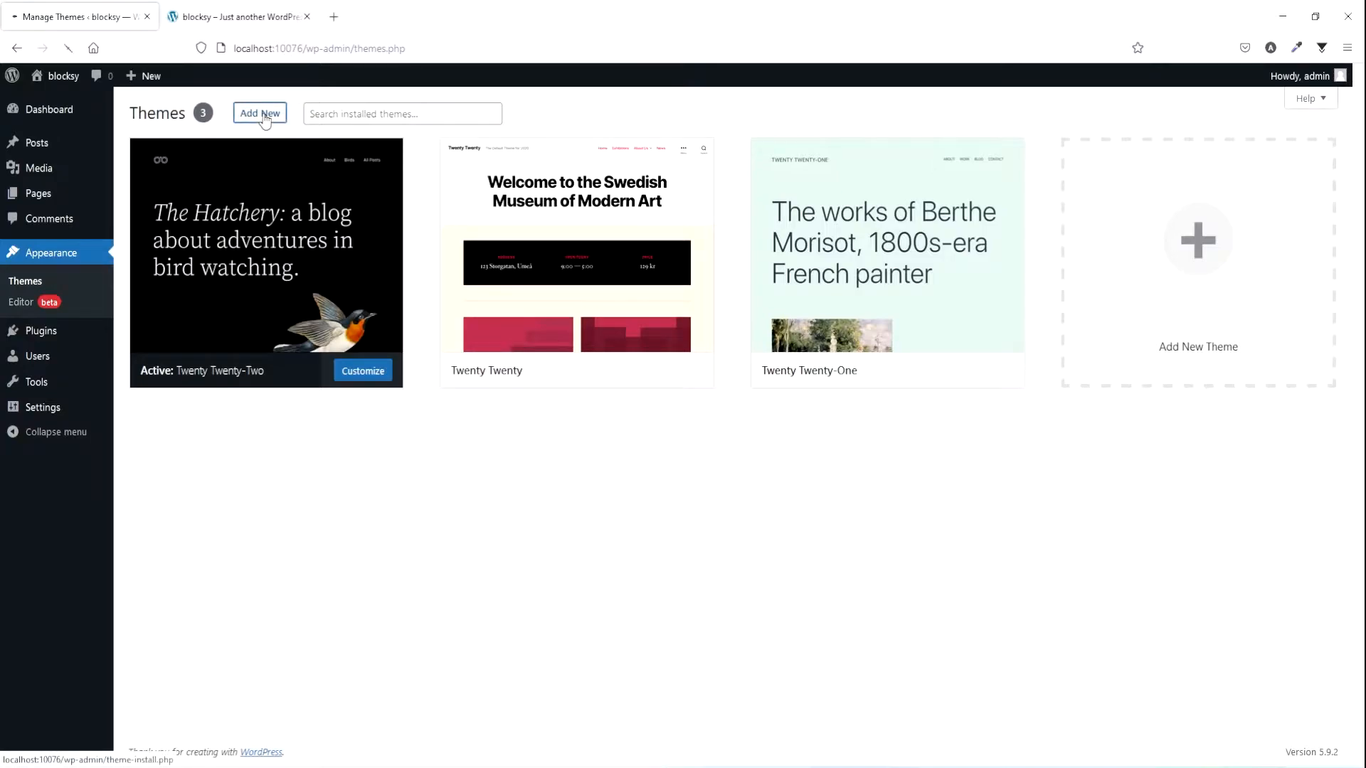
click(264, 114)
click(1165, 157)
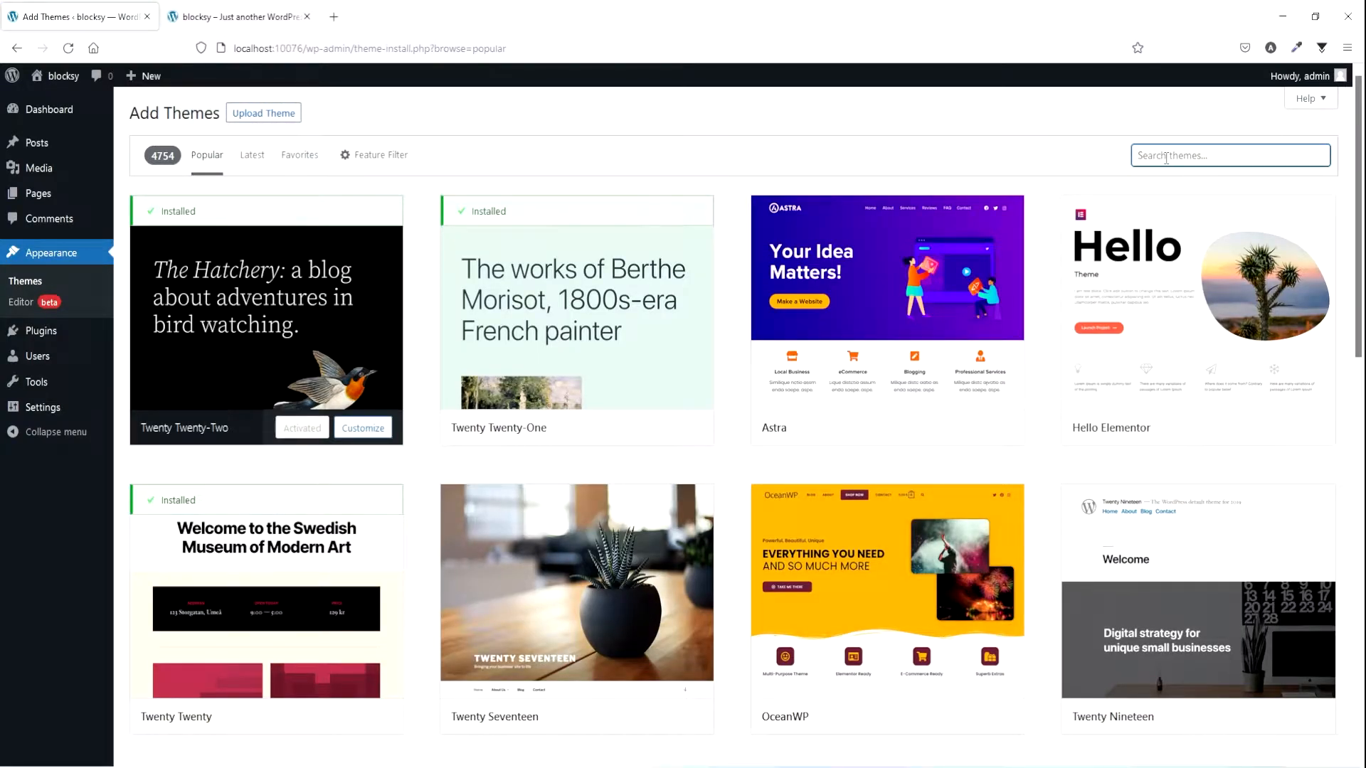
text(b)
text(locksy)
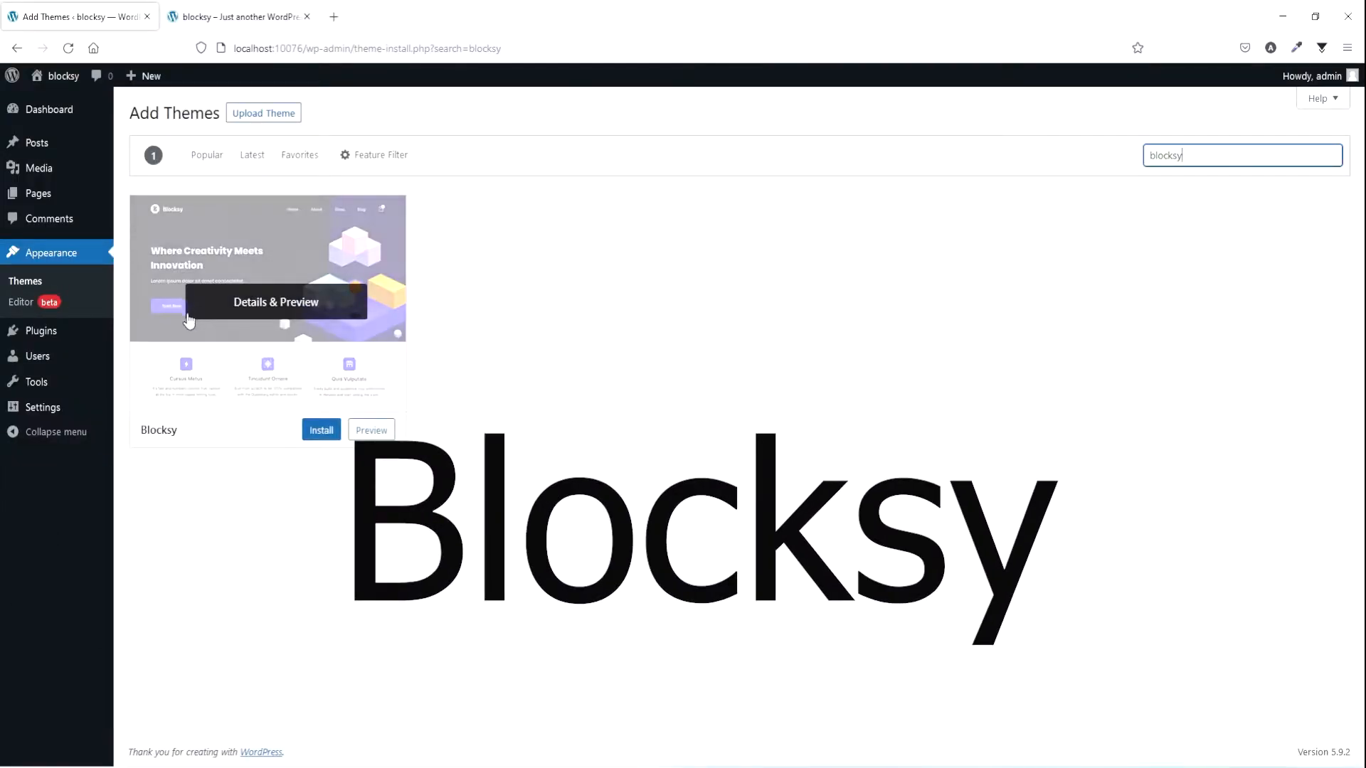
click(320, 431)
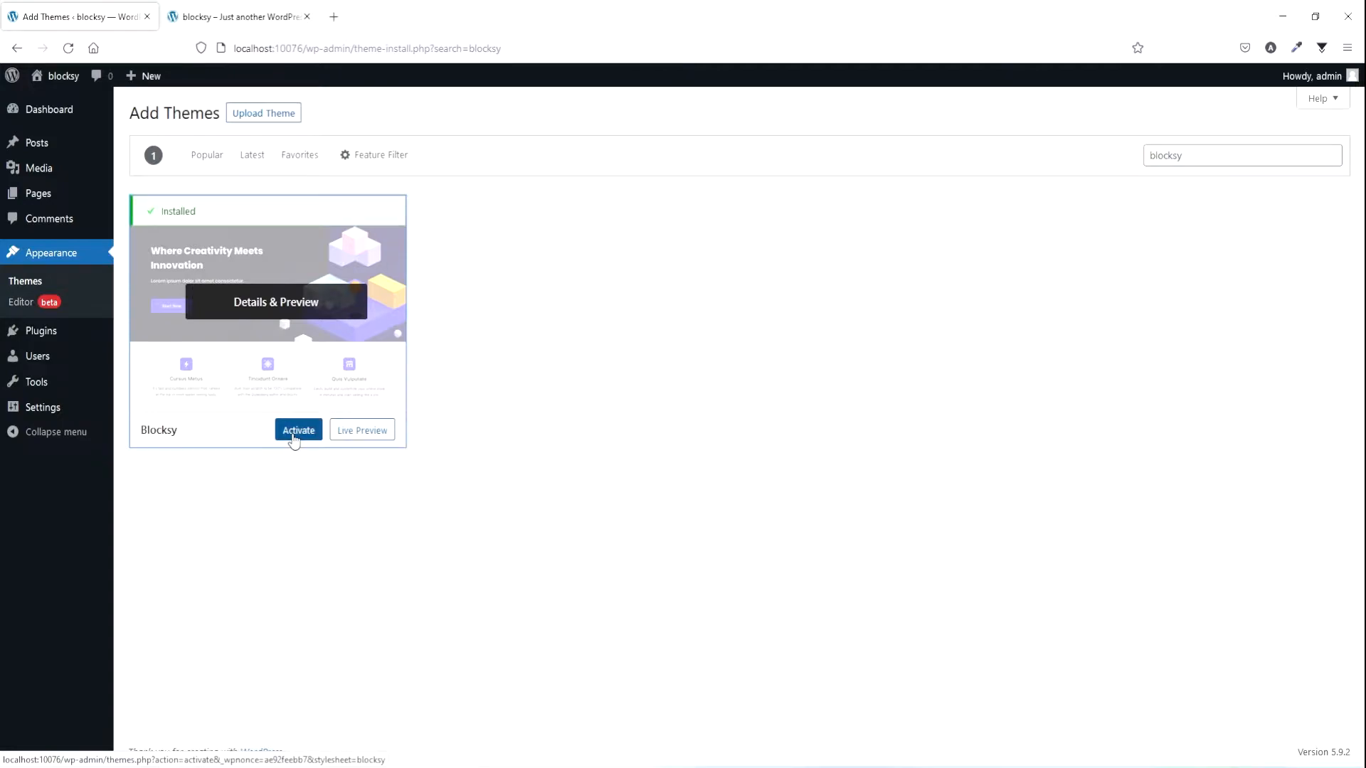
click(295, 434)
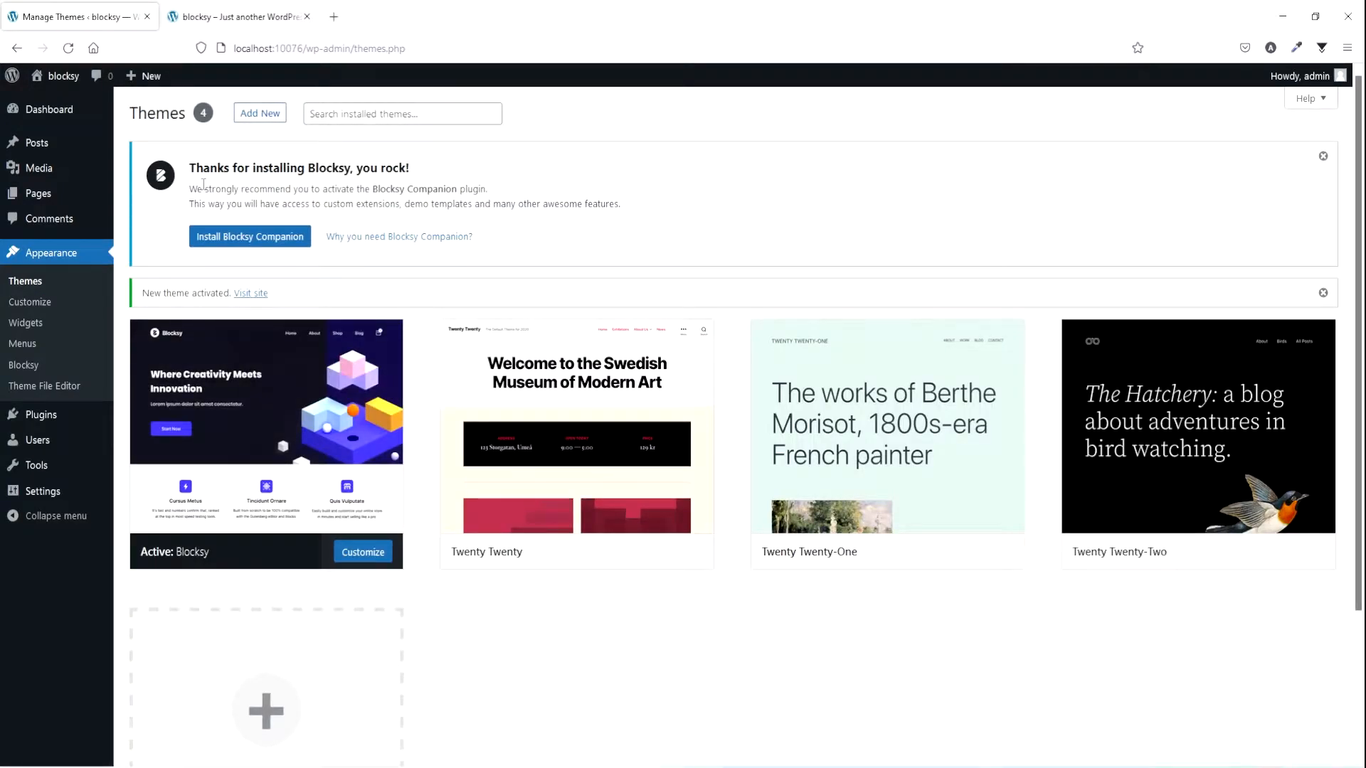
- Install the Blocksy Companion plugin and skip the update notification and diagnostic tracking opt-in
click(258, 244)
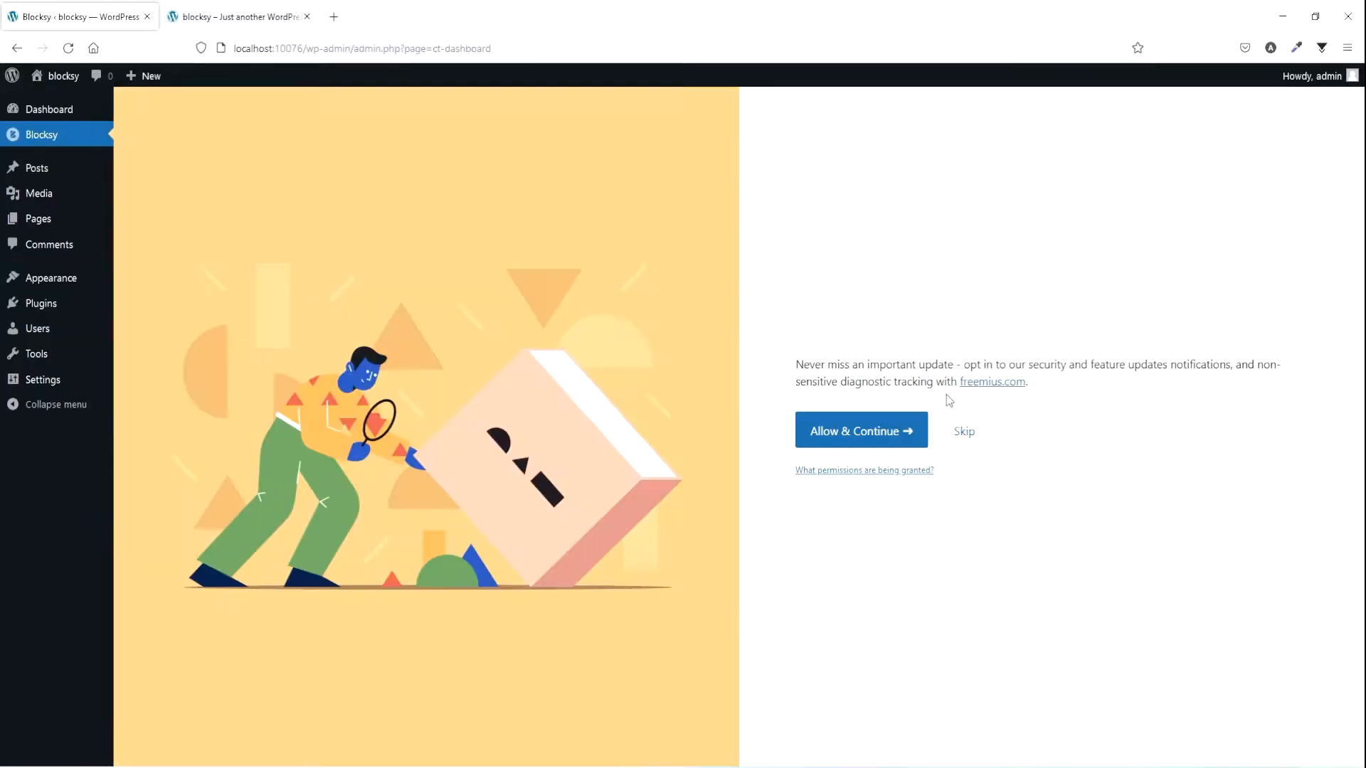
click(968, 447)
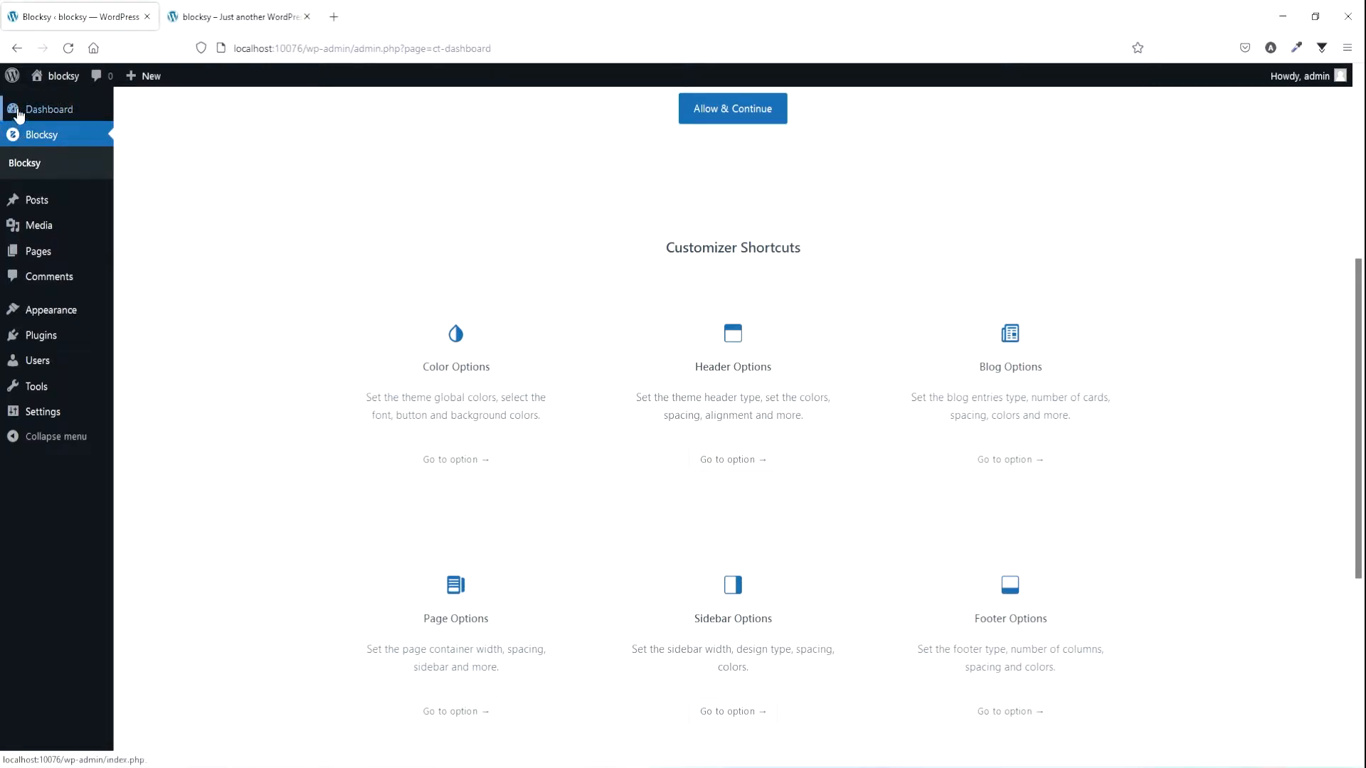
- Examine the Blocksy dashboard's customizer shortcuts, starter sites and free extensions
mouse_move(49, 121)
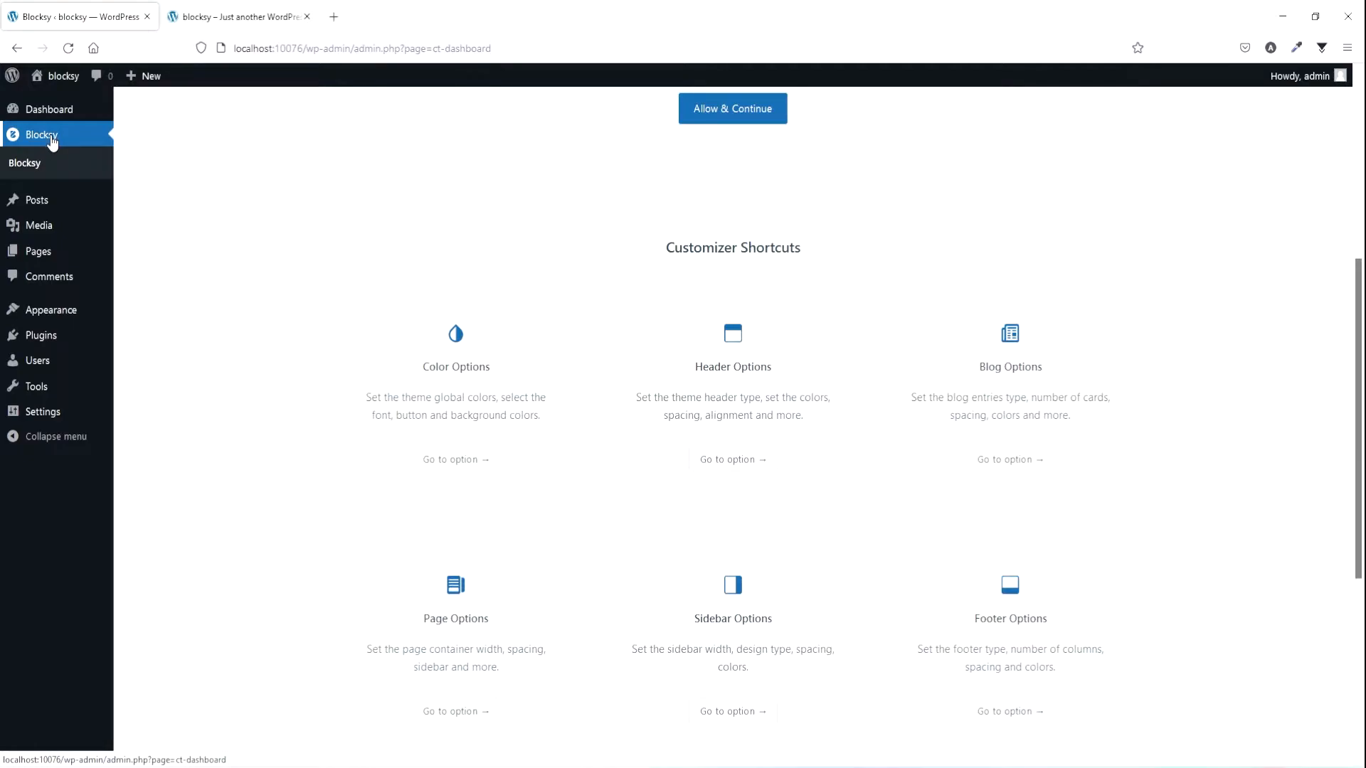
scroll(787, 357, down, 5)
scroll(787, 357, up, 10)
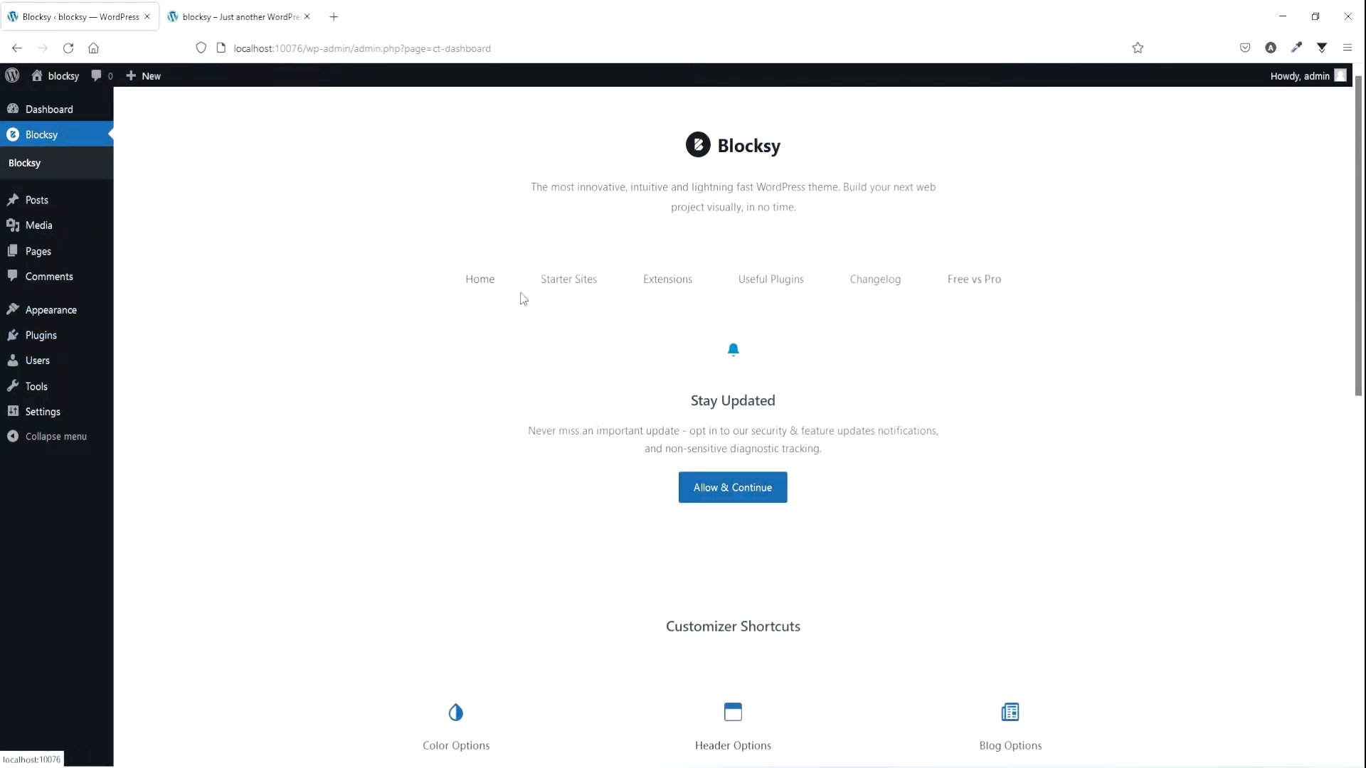
click(573, 284)
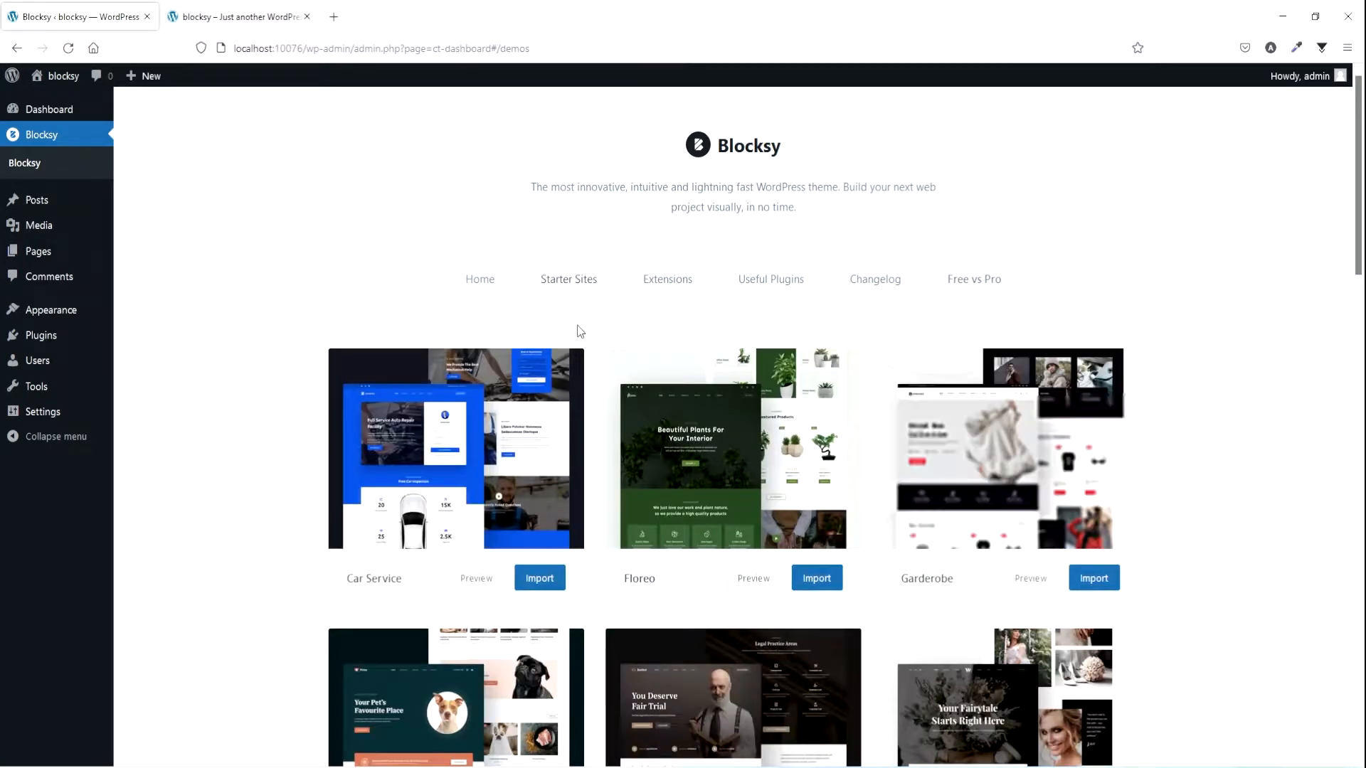
scroll(576, 331, down, 10)
scroll(640, 299, up, 10)
click(659, 285)
scroll(679, 297, down, 5)
scroll(626, 327, up, 3)
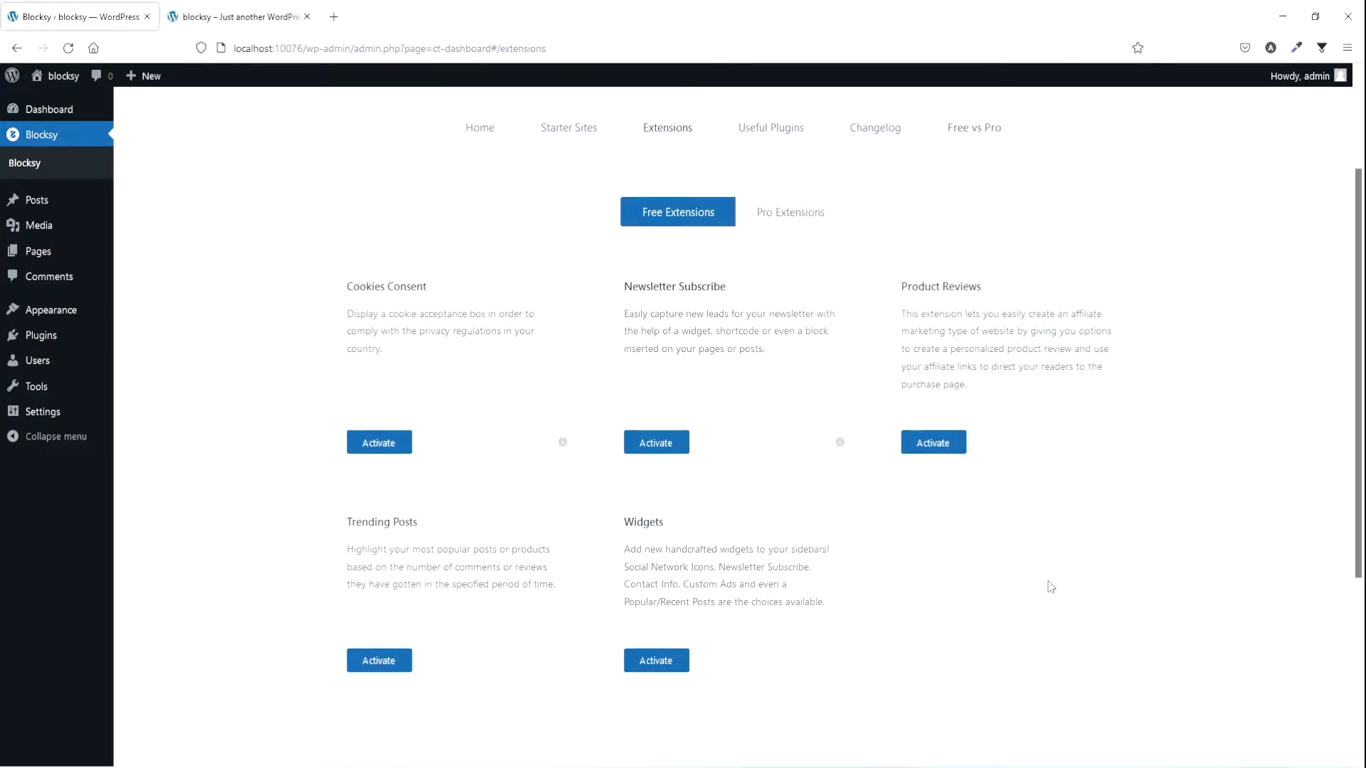
- Import the Modern Shop starter site with the child theme, Elementor, the required plugins, all content and a clean install
click(574, 135)
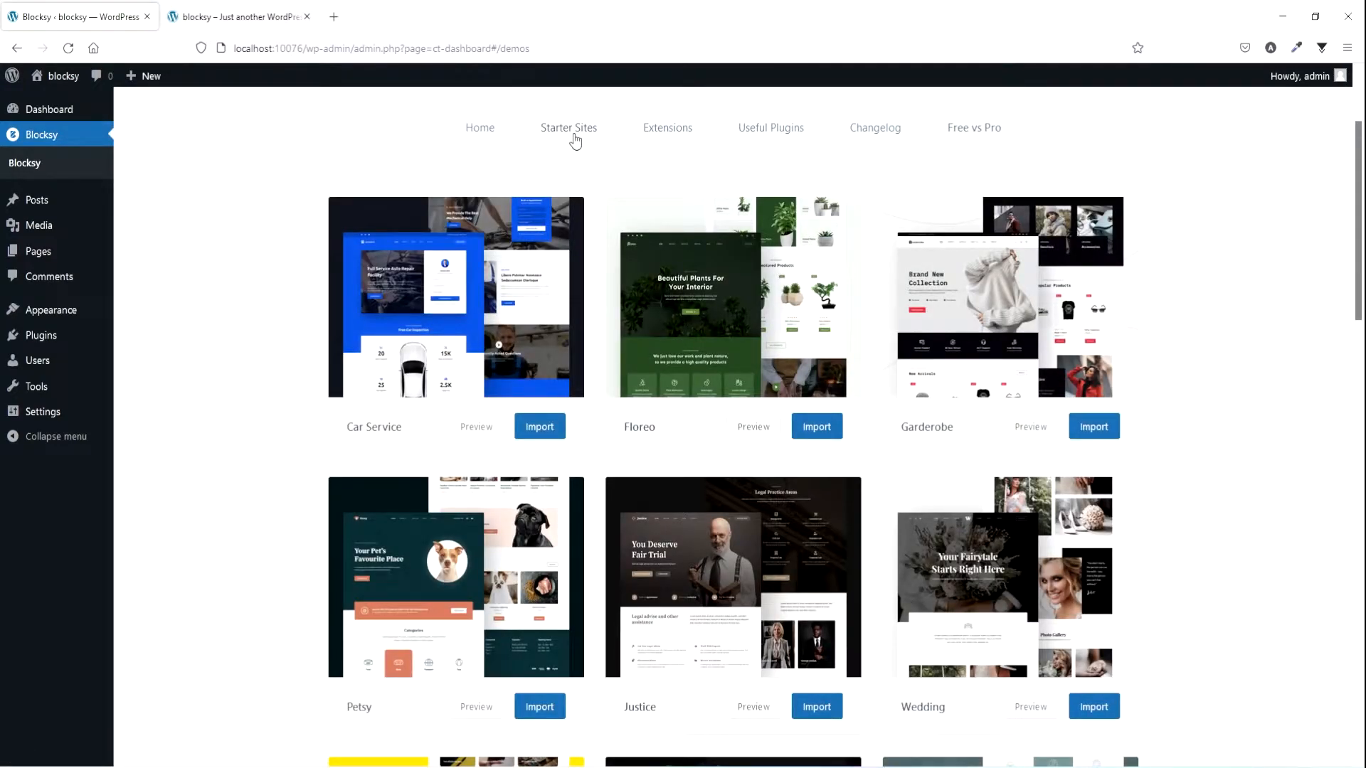
scroll(718, 712, down, 8)
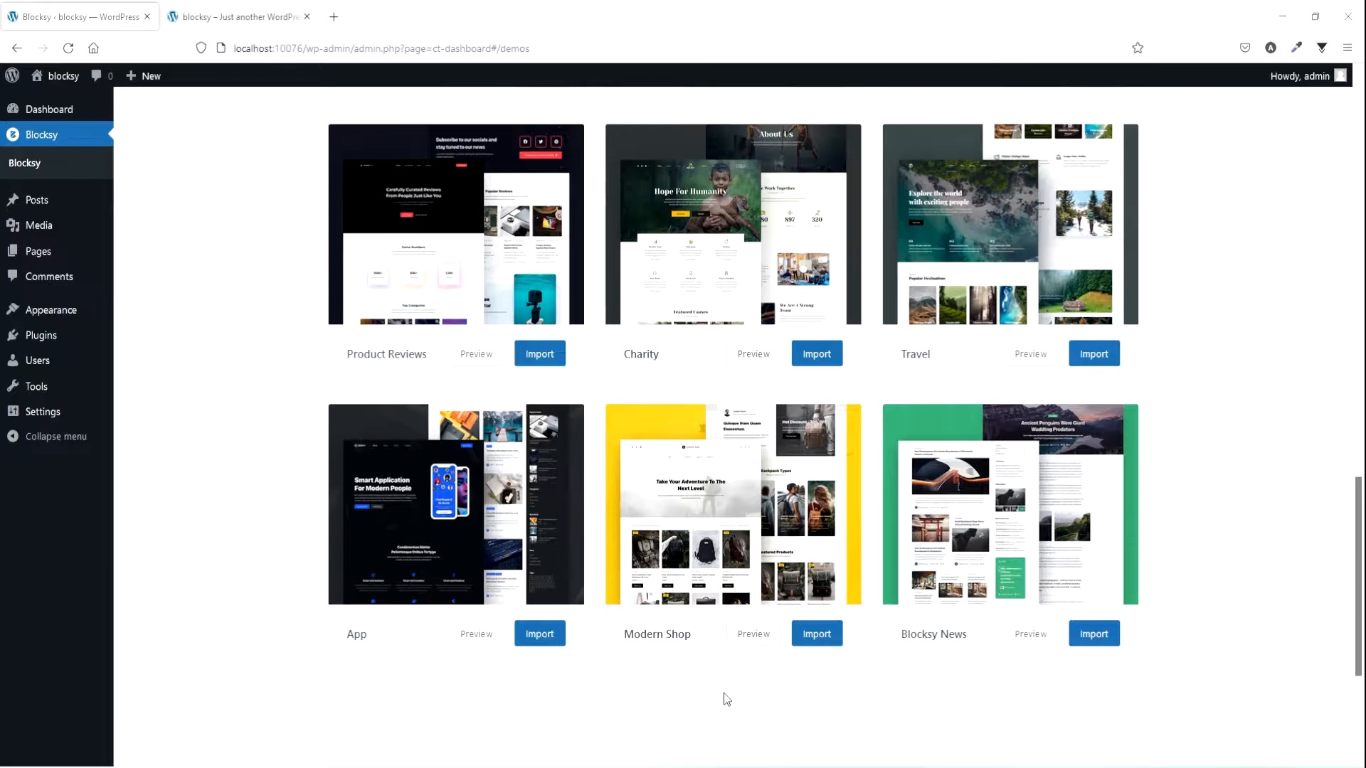
click(816, 639)
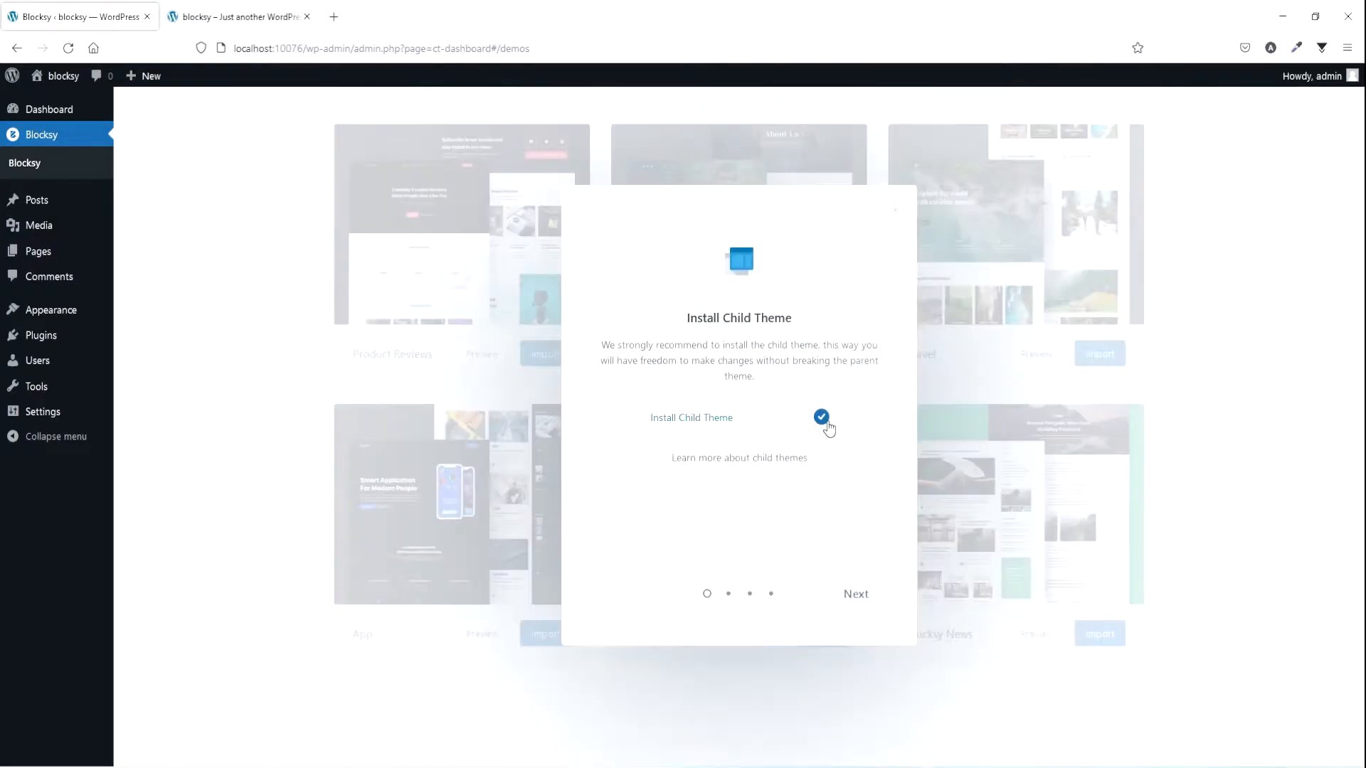
click(858, 596)
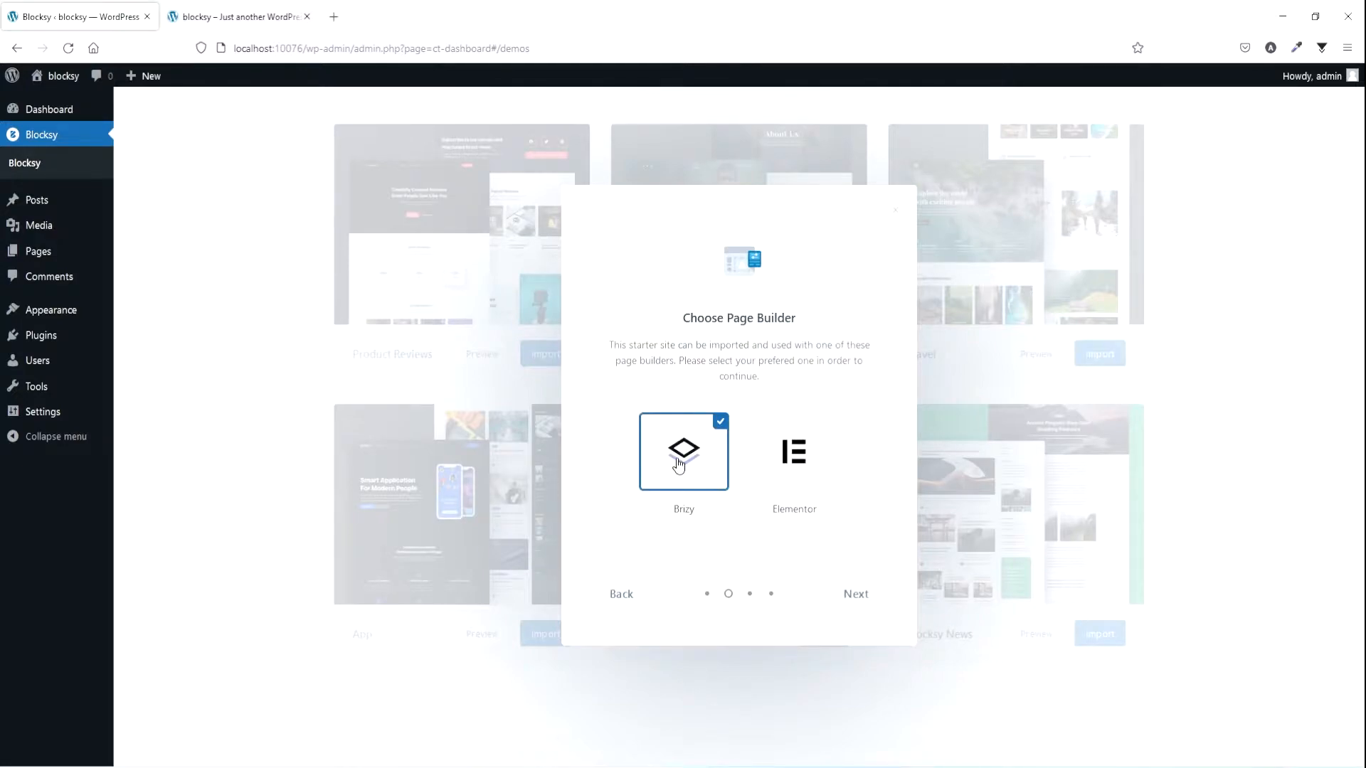
click(800, 462)
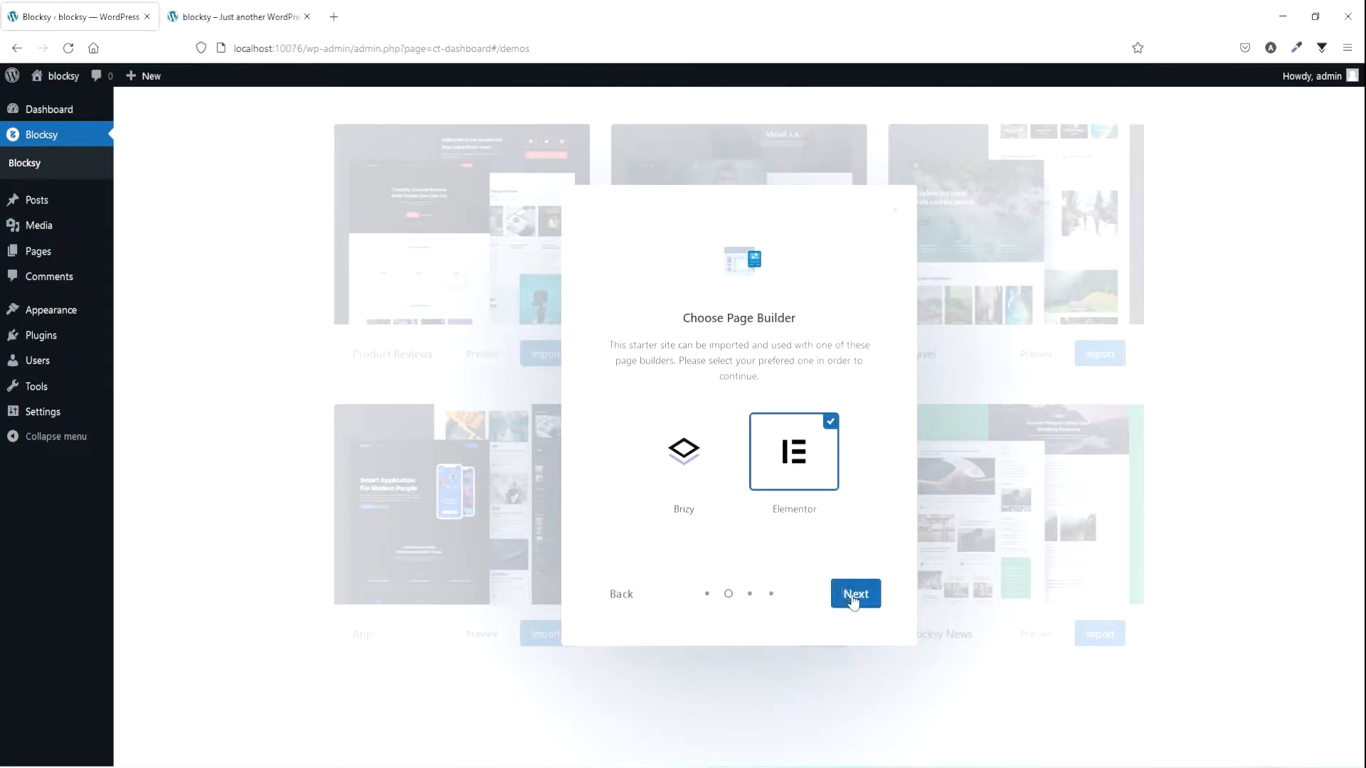
click(860, 602)
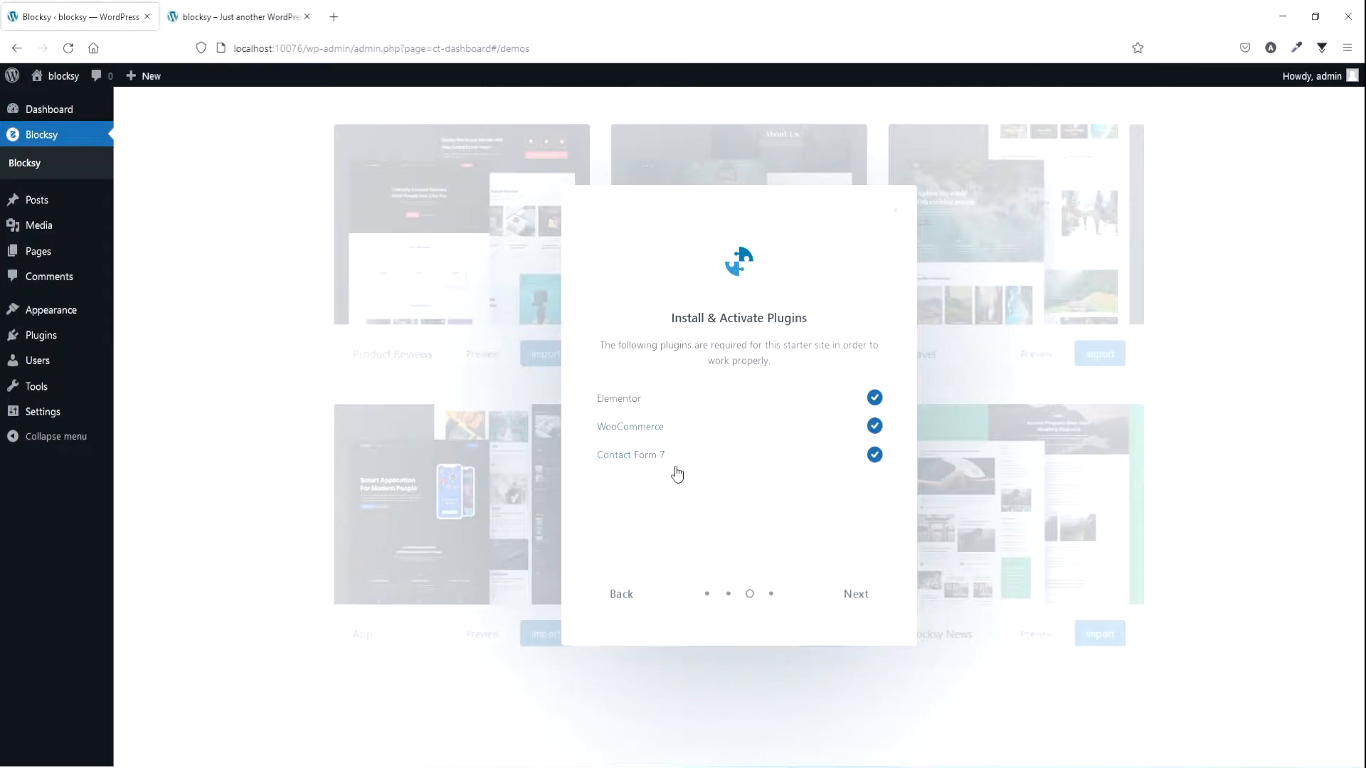
click(851, 602)
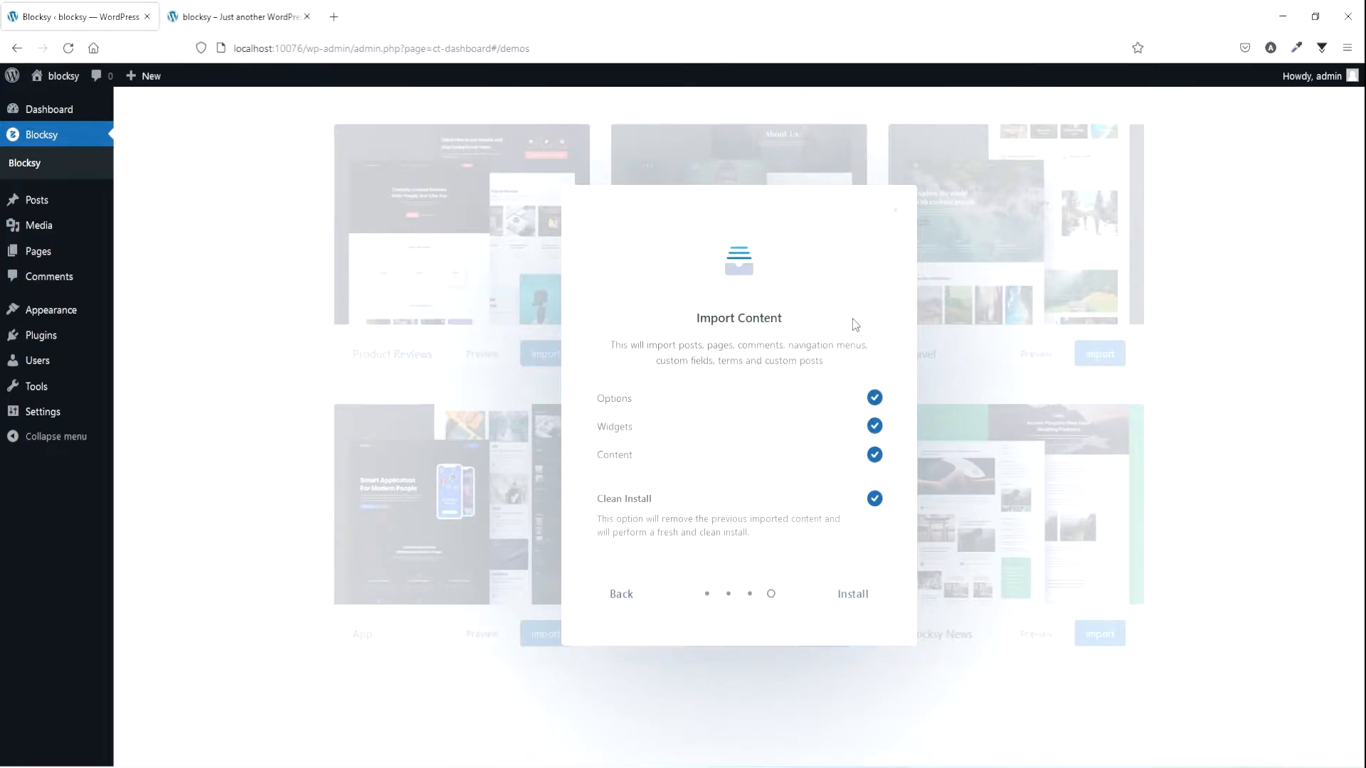
click(849, 596)
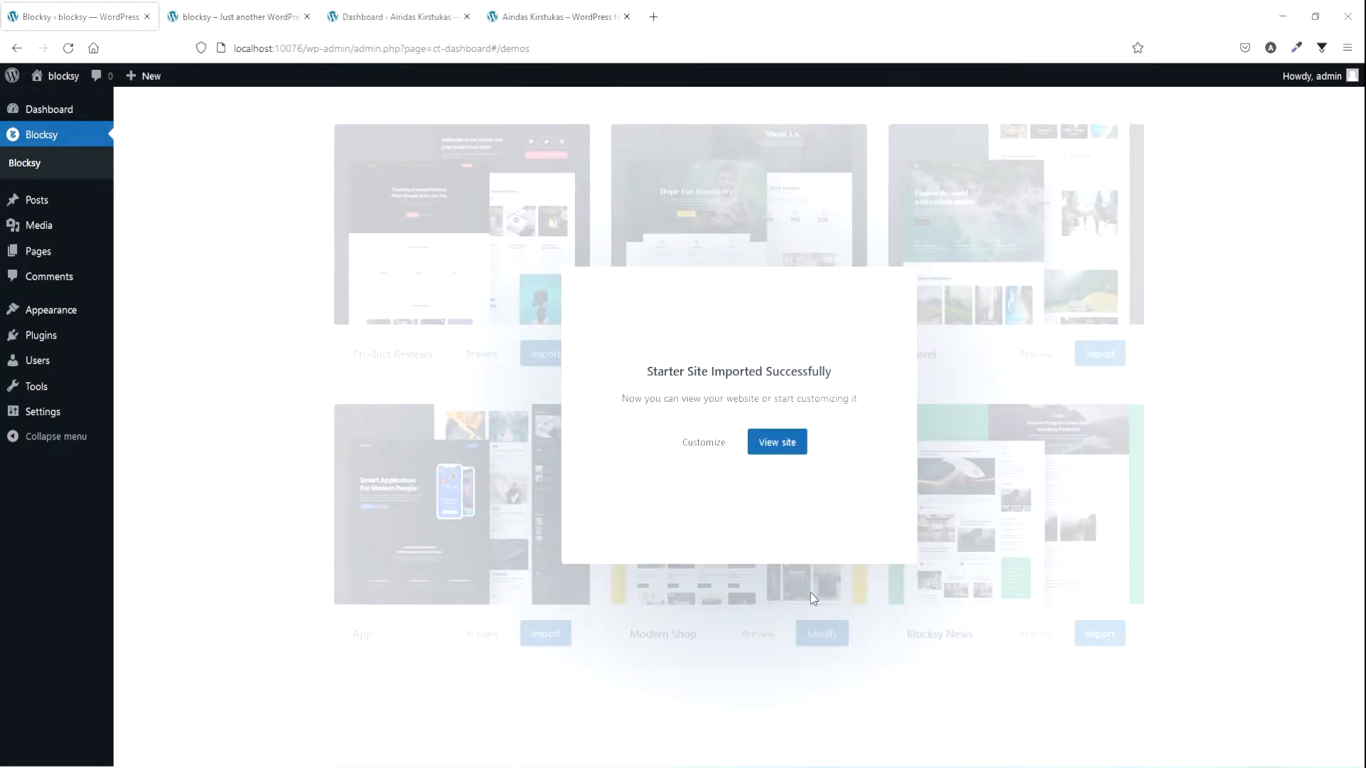
- View the imported Modern Shop site and look through its home page down to the footer
click(776, 445)
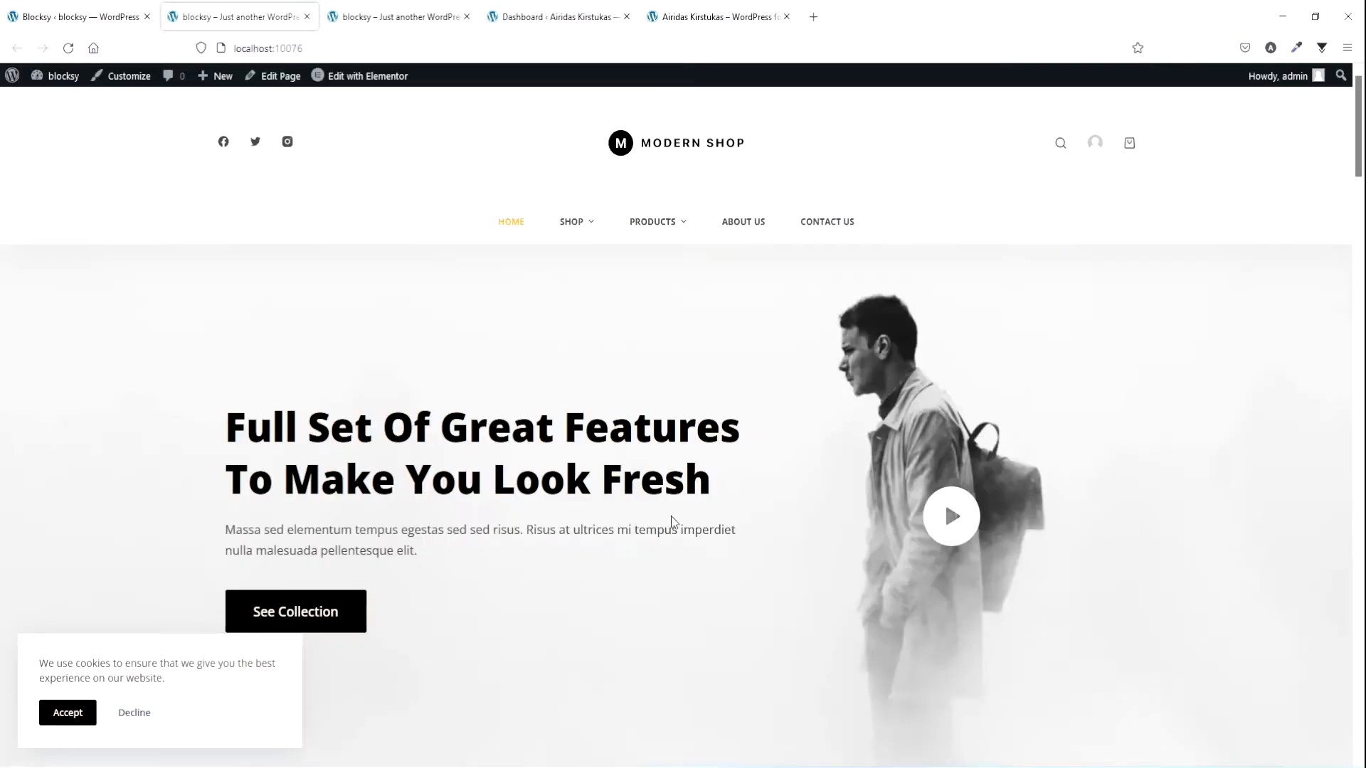
scroll(830, 468, down, 9)
scroll(829, 468, down, 10)
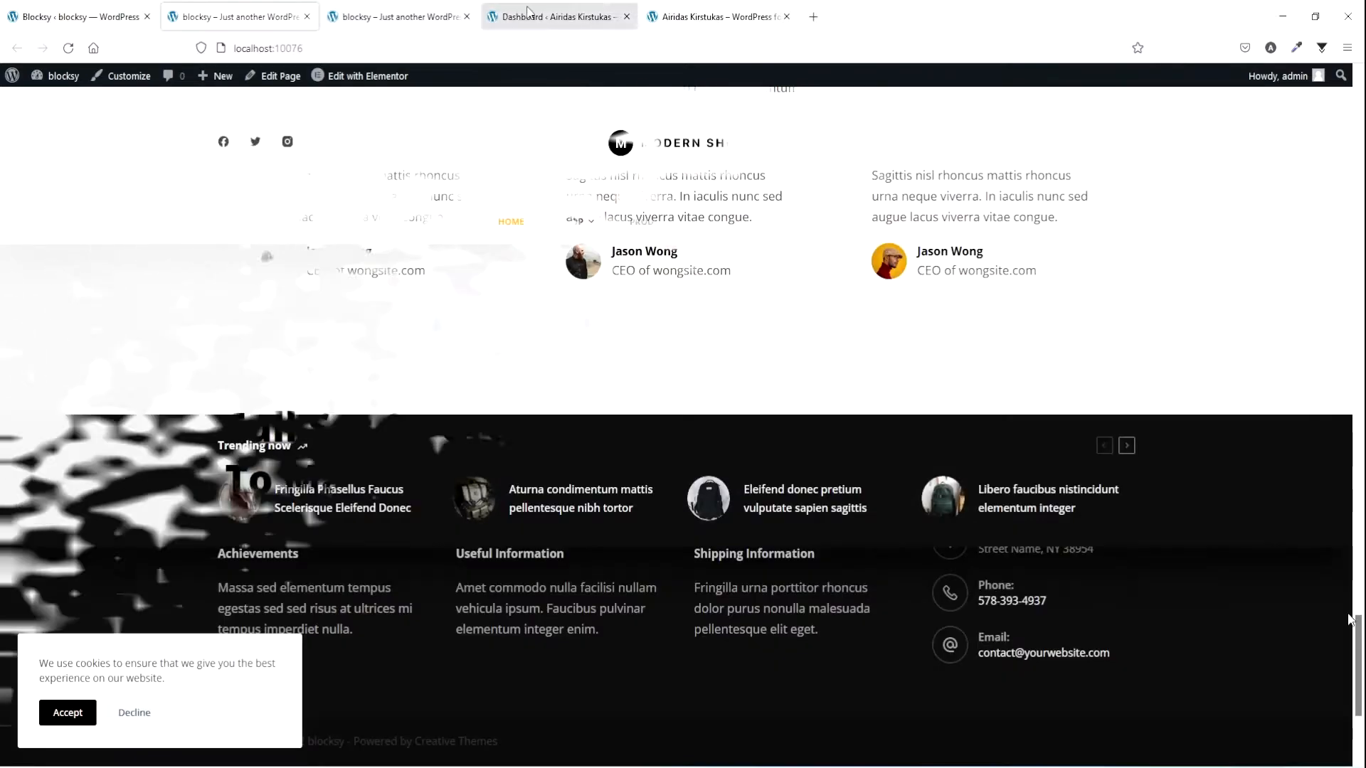
- Switch to the live site and look through its home page and the Tutorials blog page
click(528, 15)
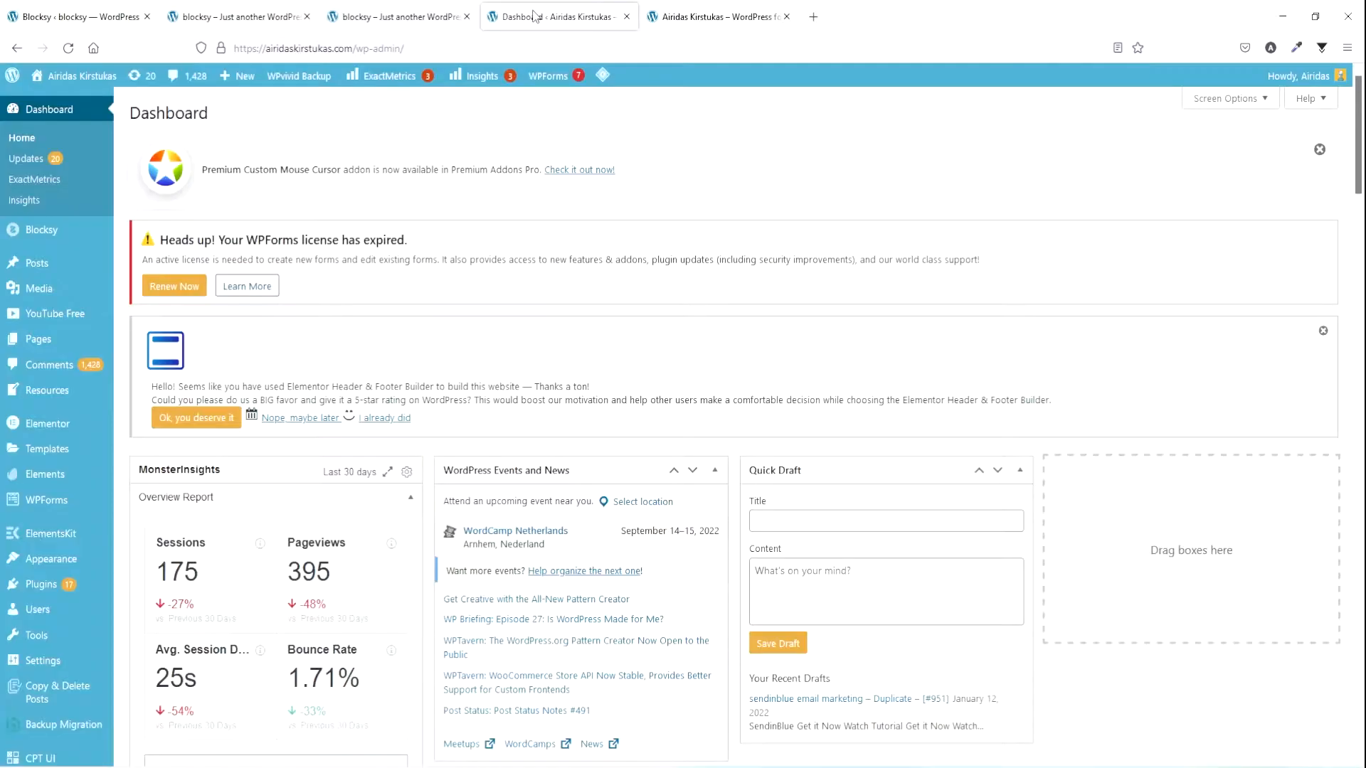
click(732, 17)
scroll(377, 299, down, 3)
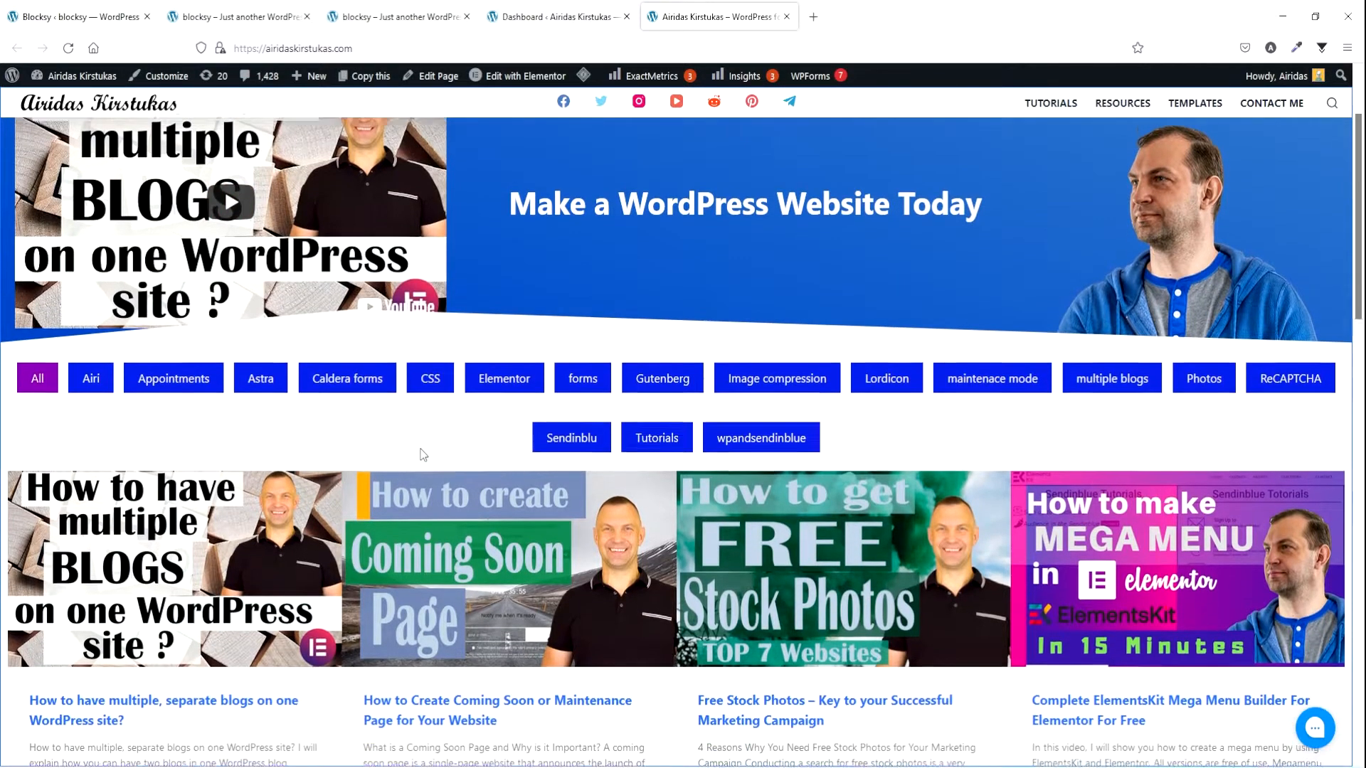
scroll(389, 426, up, 4)
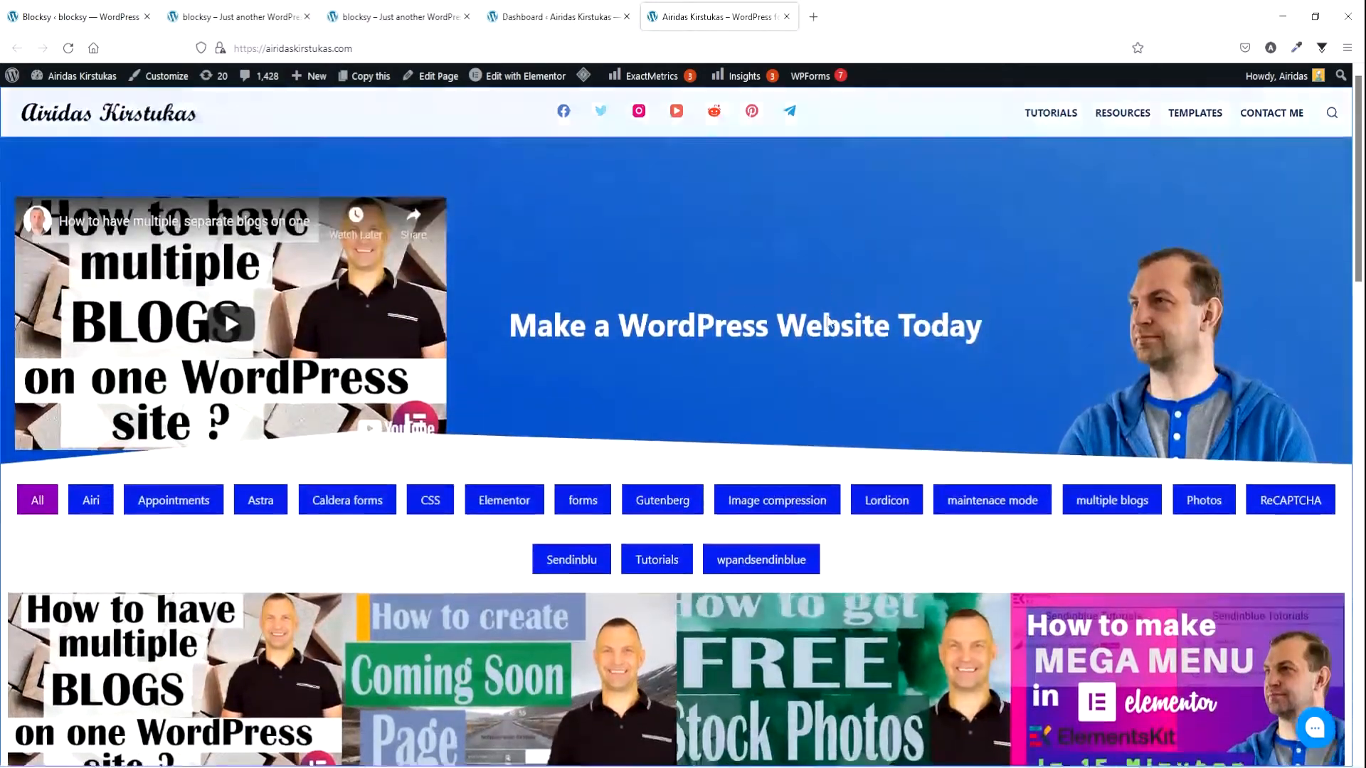
click(1065, 118)
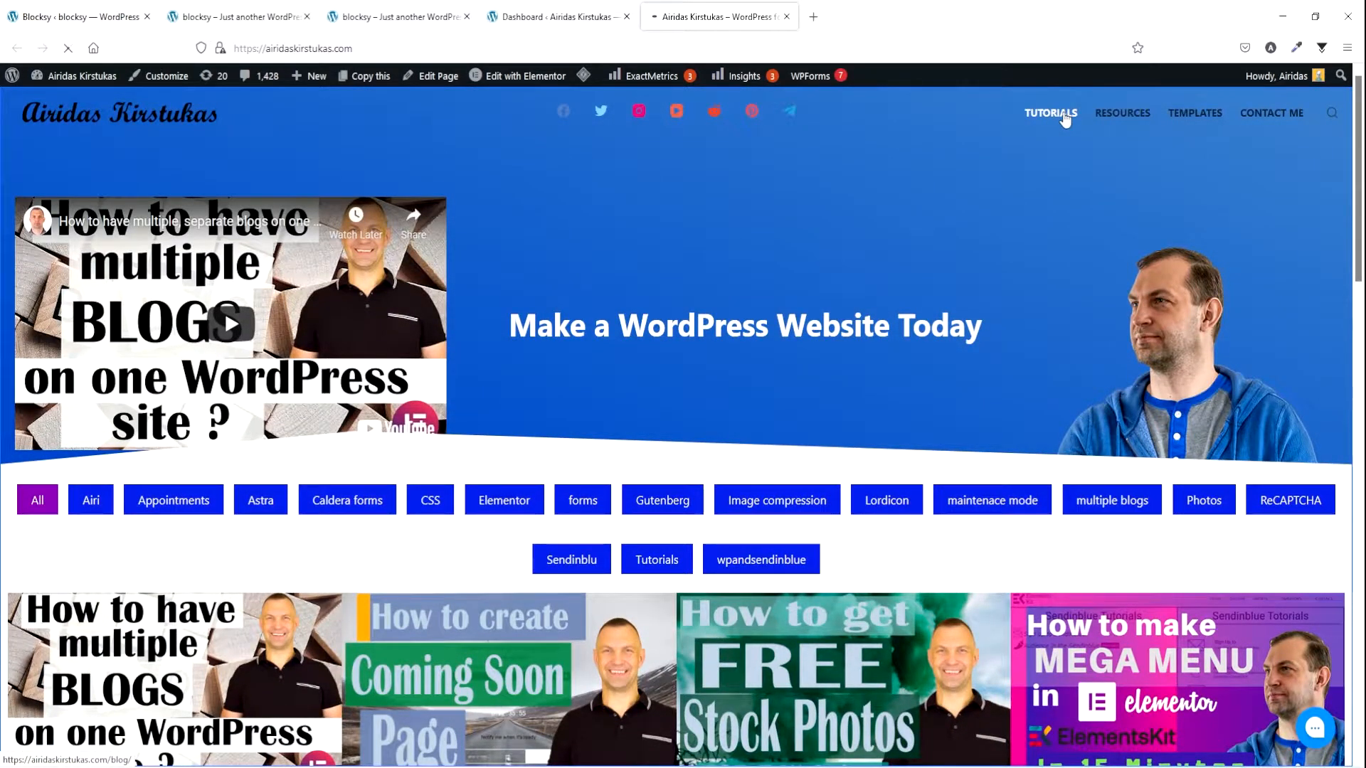
scroll(405, 436, down, 5)
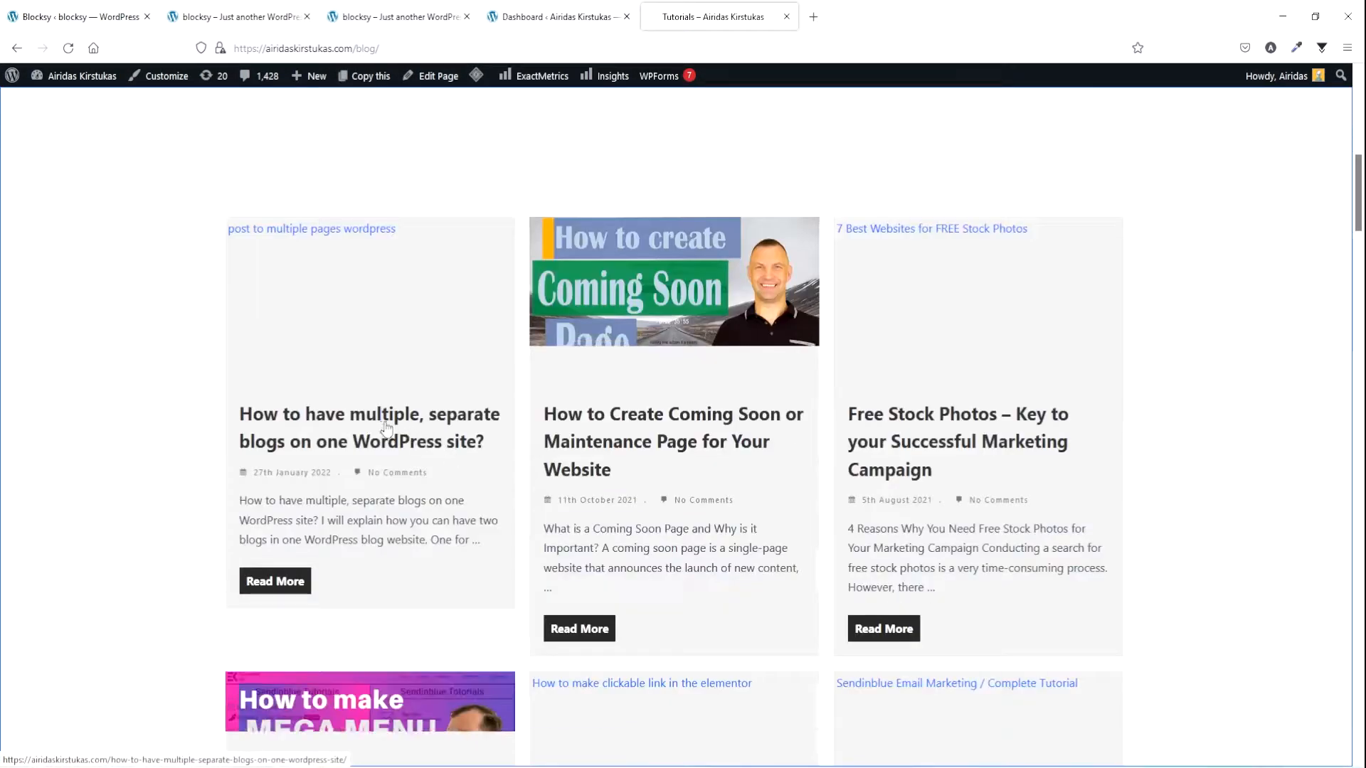
- Open the post "How to have multiple, separate blogs on one WordPress site?" and examine its category list for Tutorials and Resources
click(332, 423)
scroll(629, 462, down, 10)
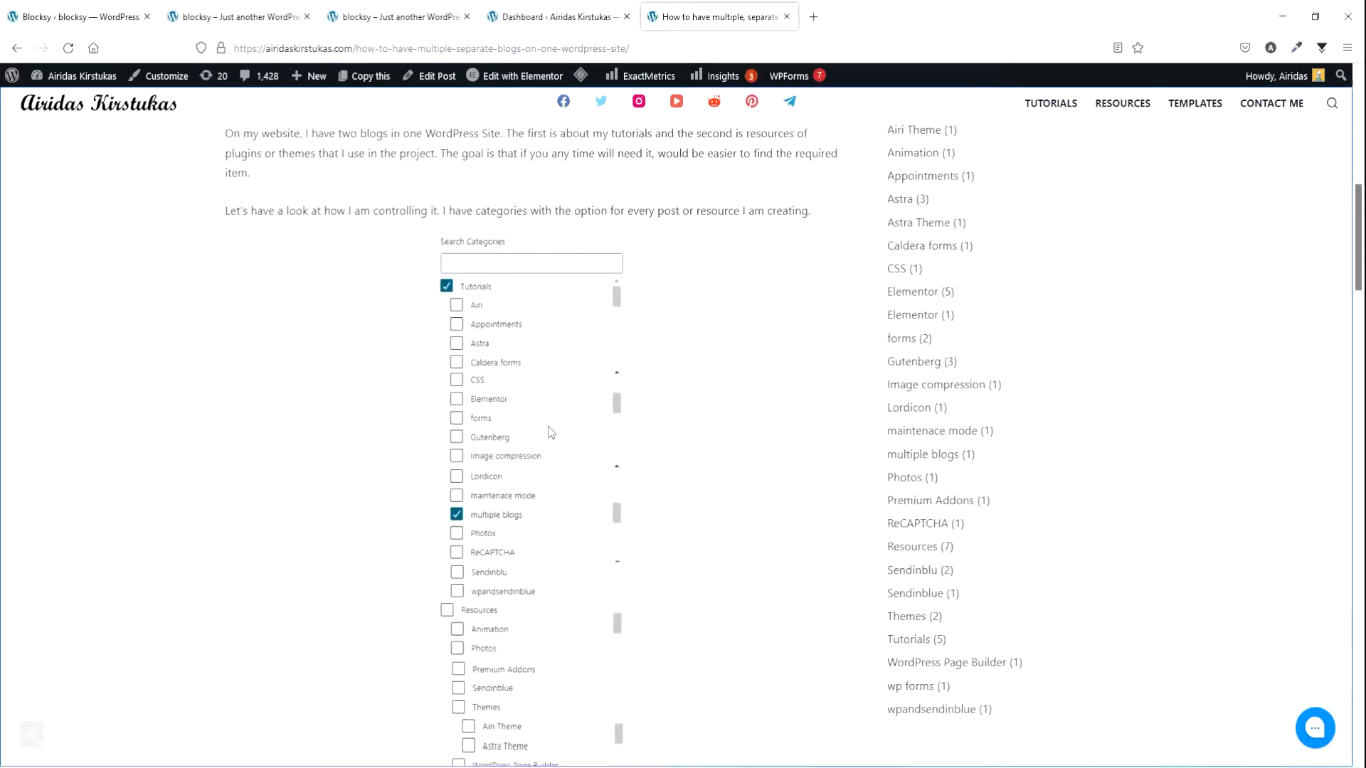
scroll(629, 462, down, 10)
scroll(629, 462, up, 4)
scroll(629, 461, up, 8)
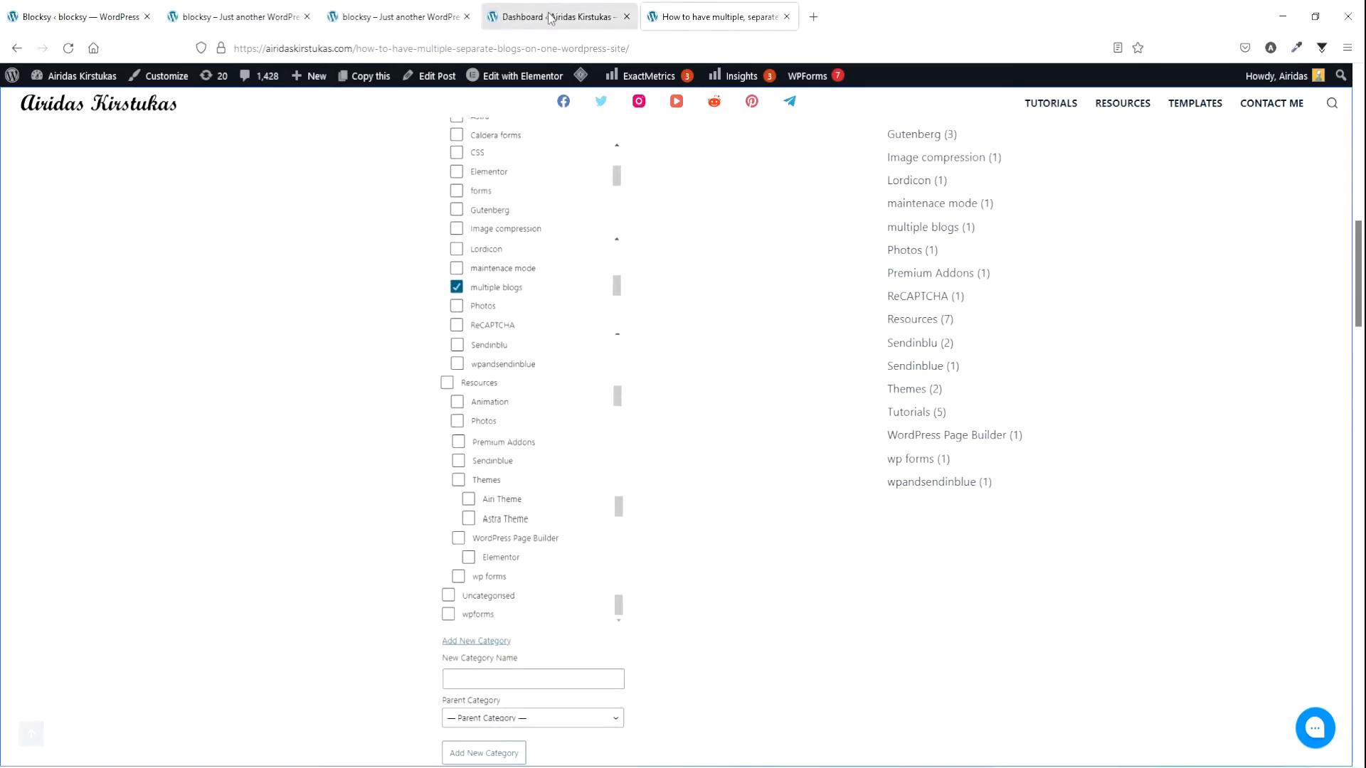
- Open the live site's list of all posts in its dashboard and review the categories assigned to the posts
click(551, 17)
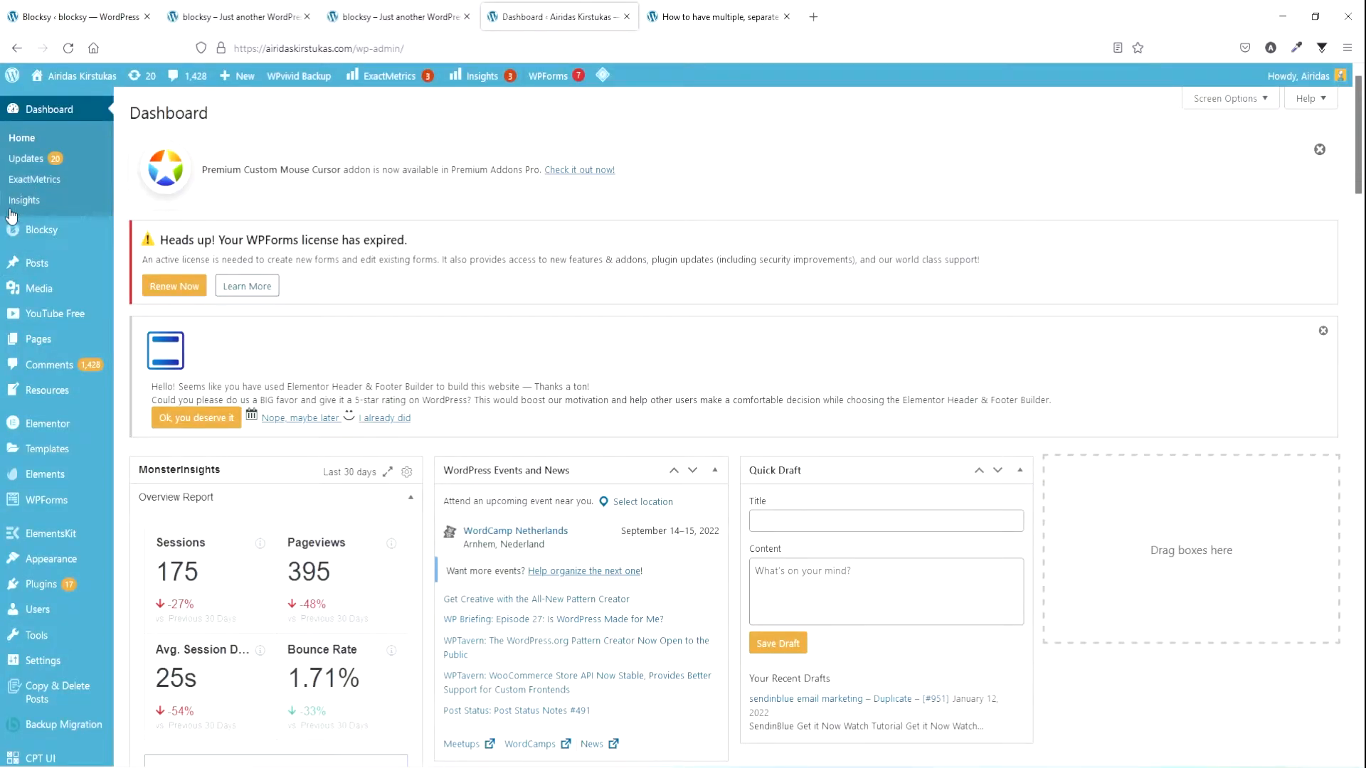
mouse_move(40, 271)
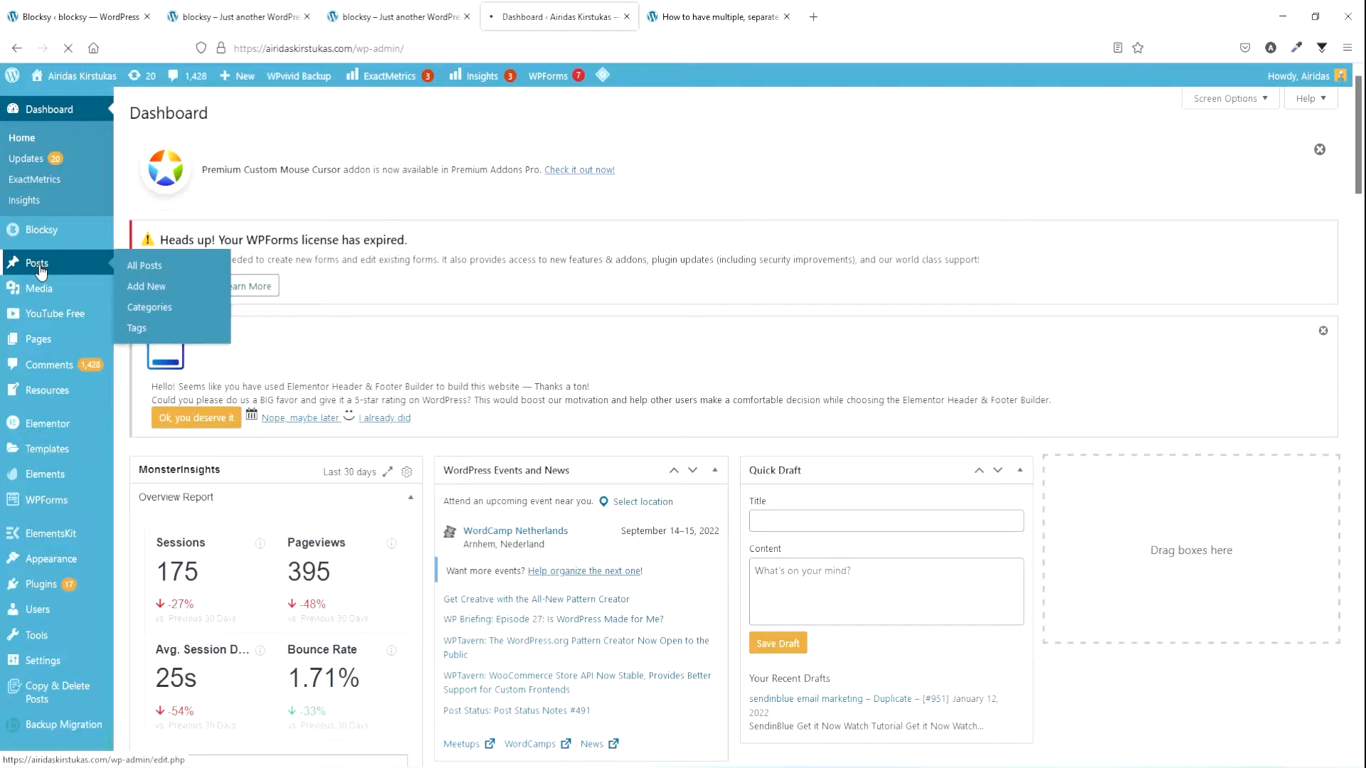
click(41, 270)
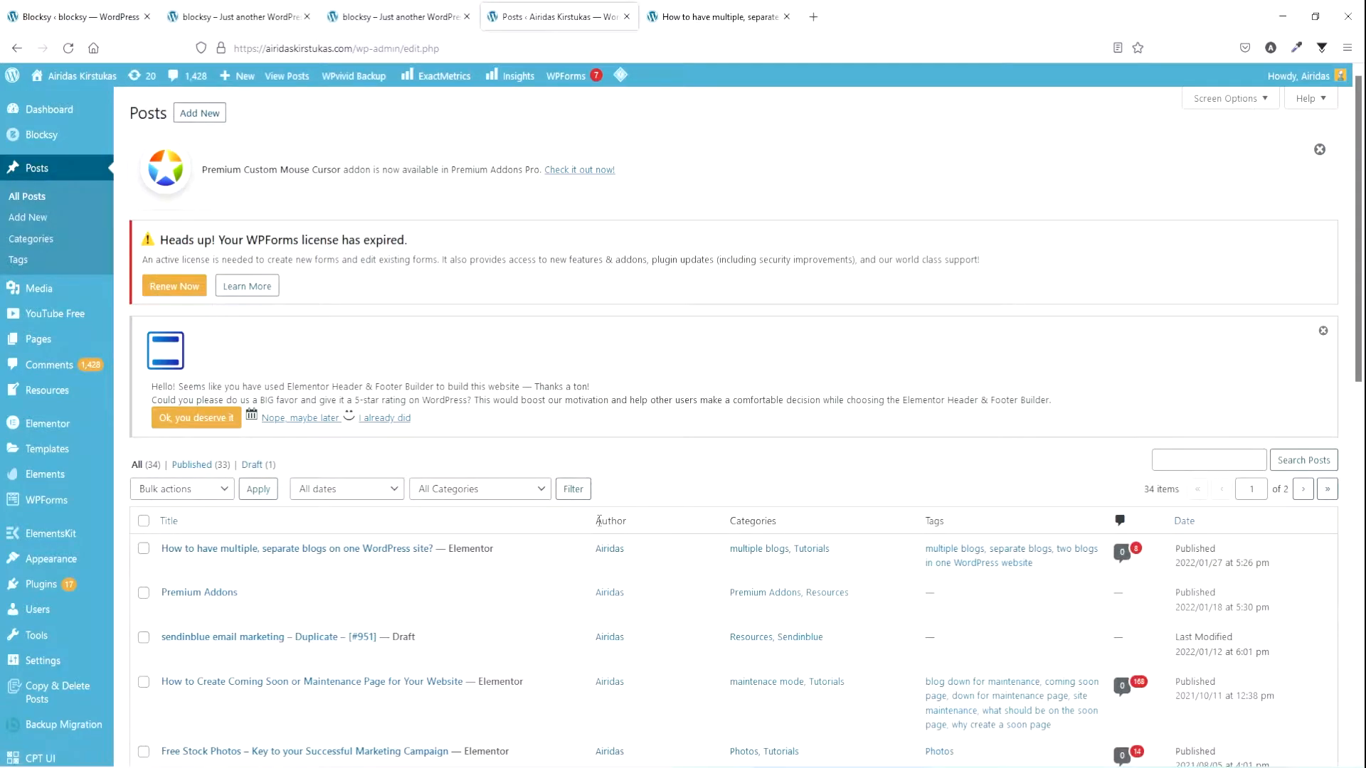
scroll(599, 527, down, 5)
scroll(600, 526, down, 2)
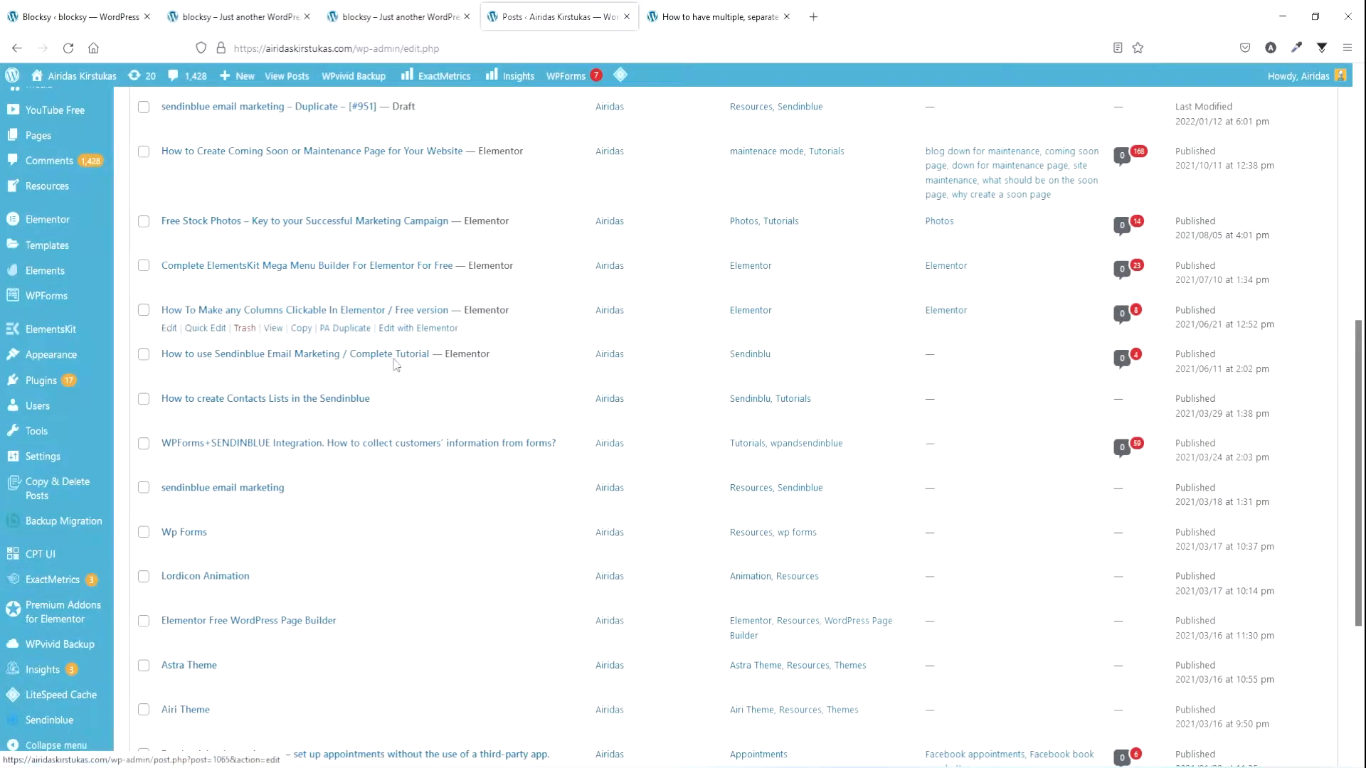
scroll(345, 462, up, 5)
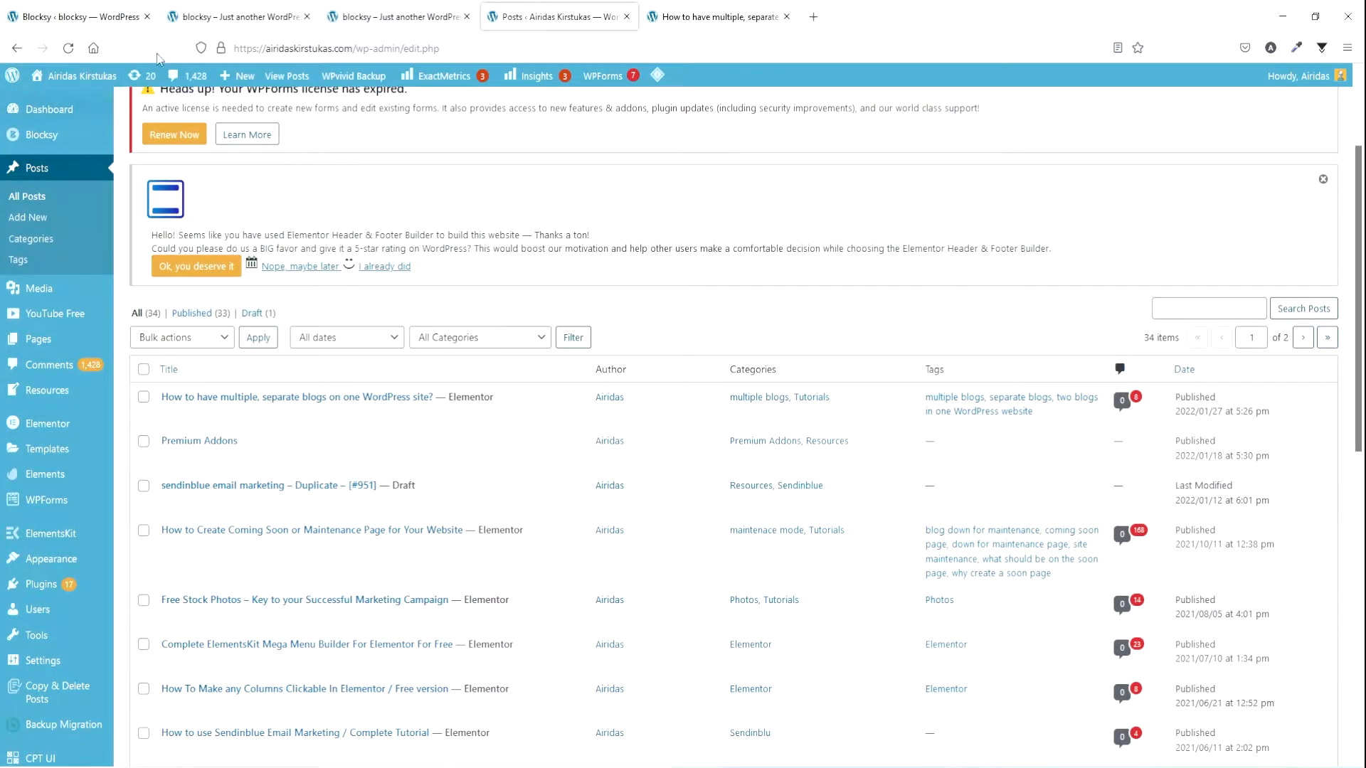
scroll(193, 119, up, 2)
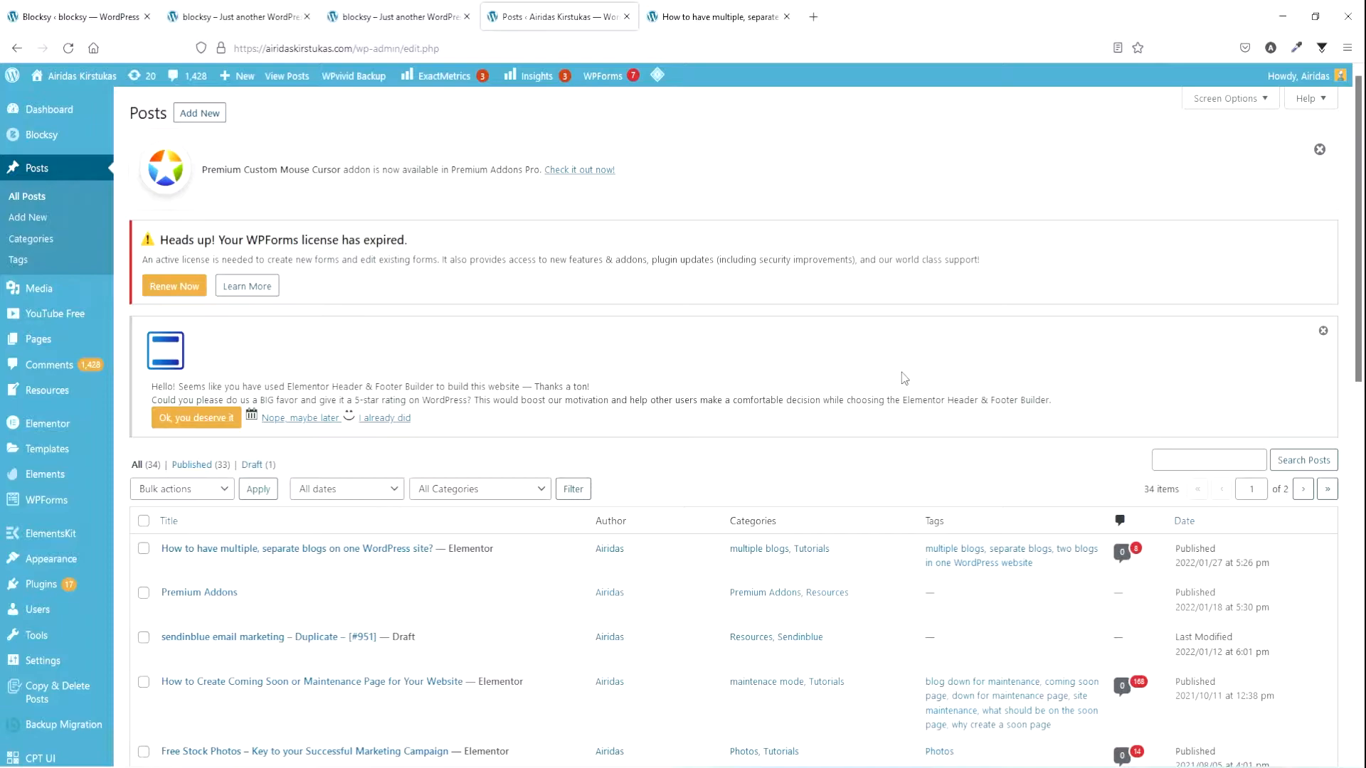
- Open the live site's Resources page and look through its resource entries
click(704, 18)
scroll(697, 406, up, 10)
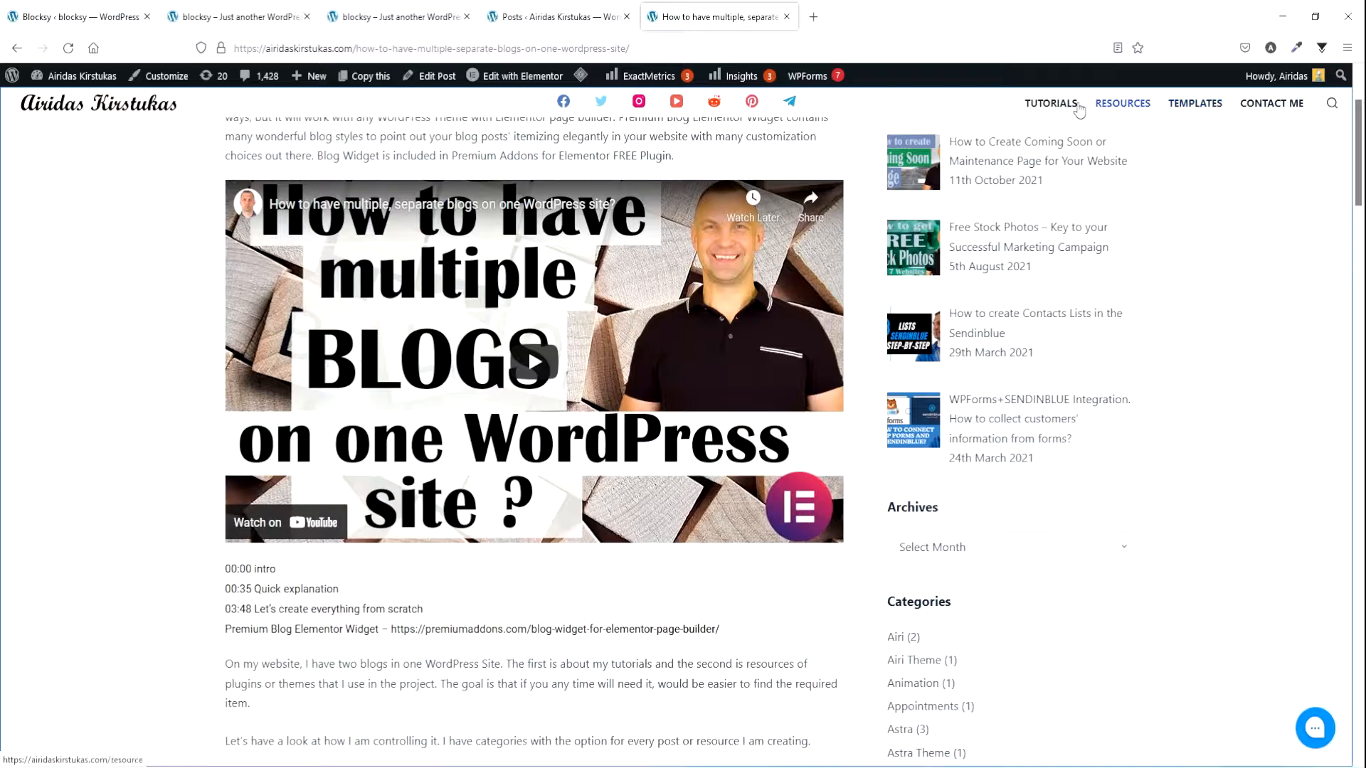
click(1122, 106)
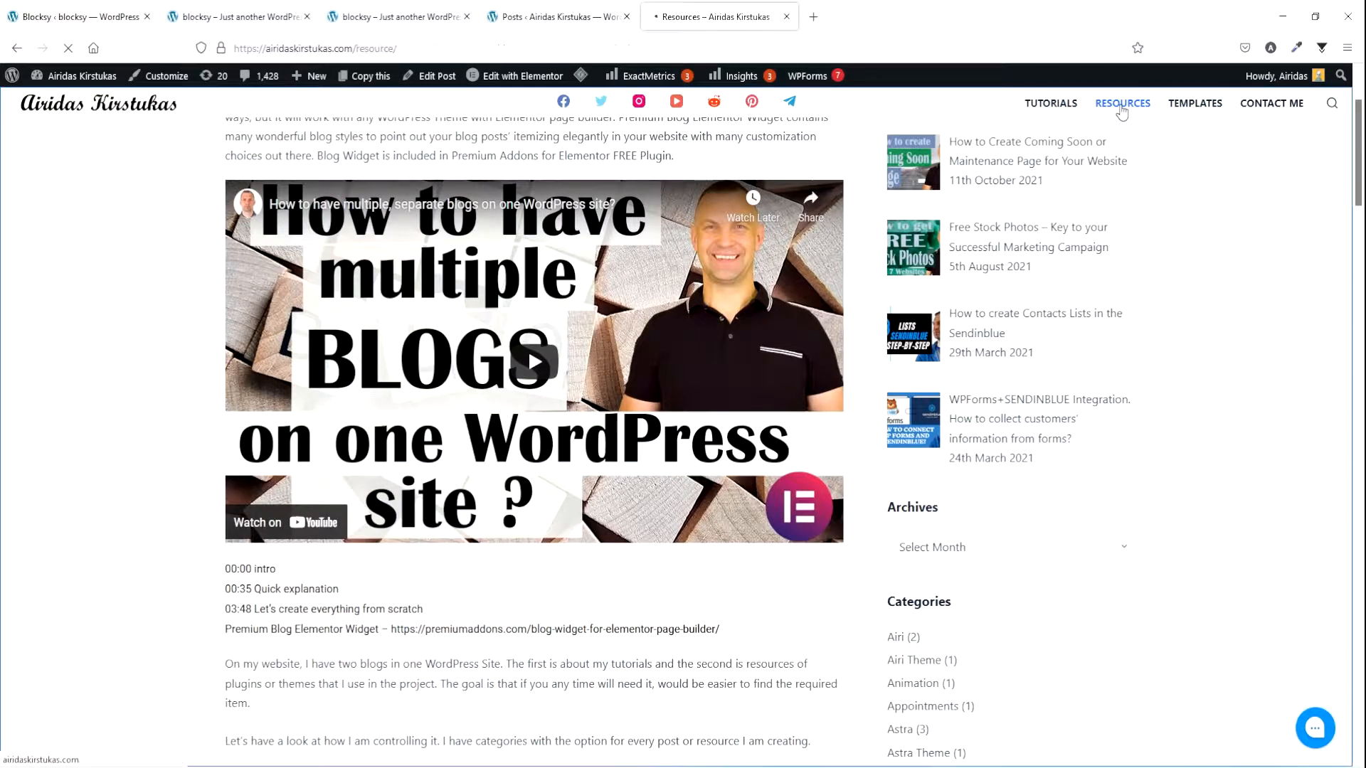
scroll(378, 399, down, 5)
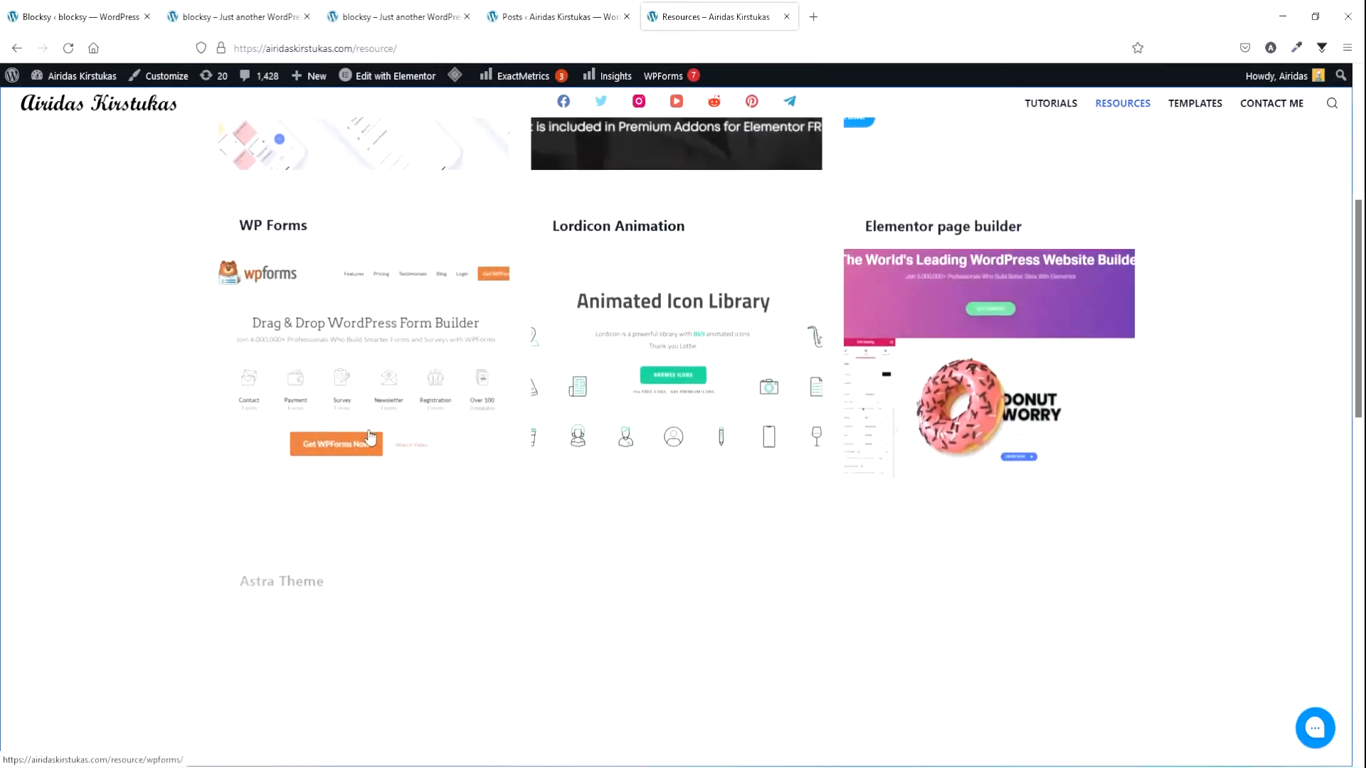
scroll(369, 436, up, 3)
scroll(369, 437, down, 1)
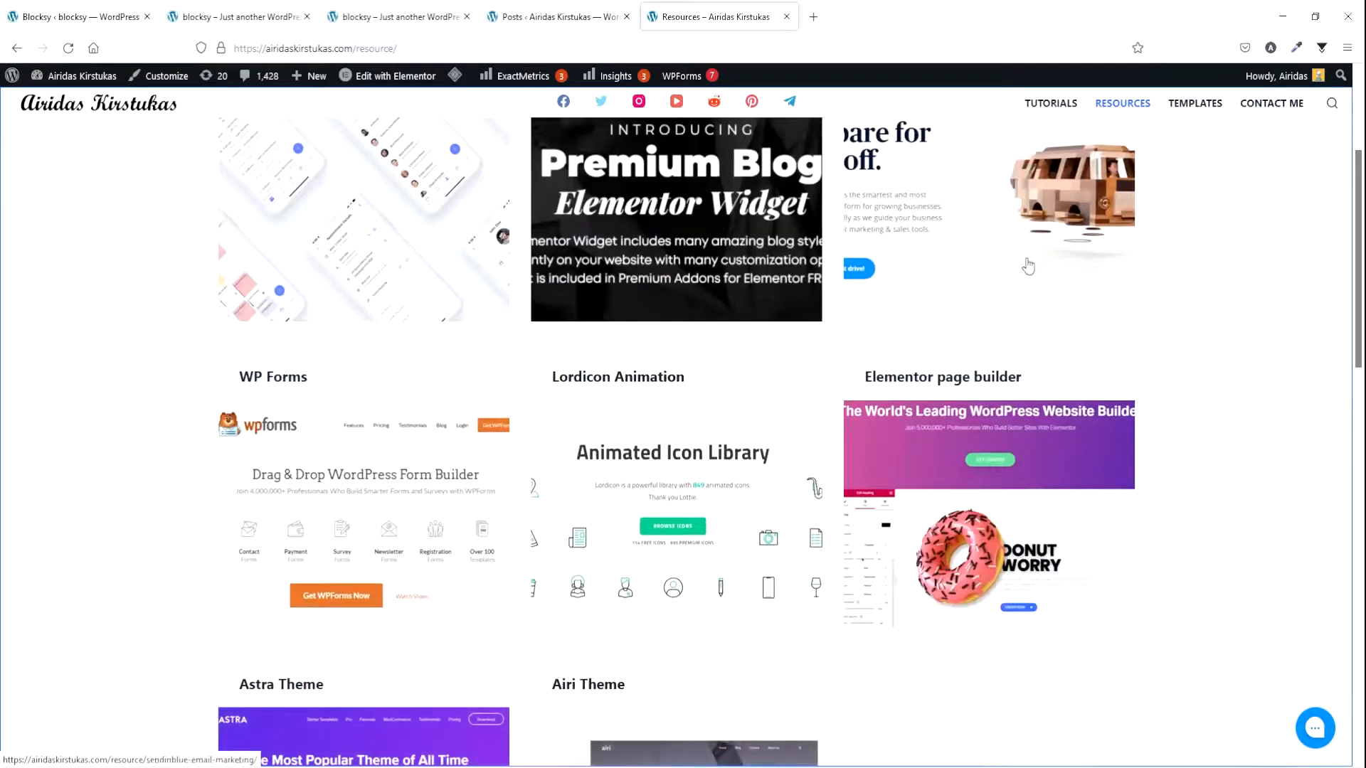
scroll(427, 439, down, 5)
scroll(477, 439, up, 2)
scroll(427, 406, up, 7)
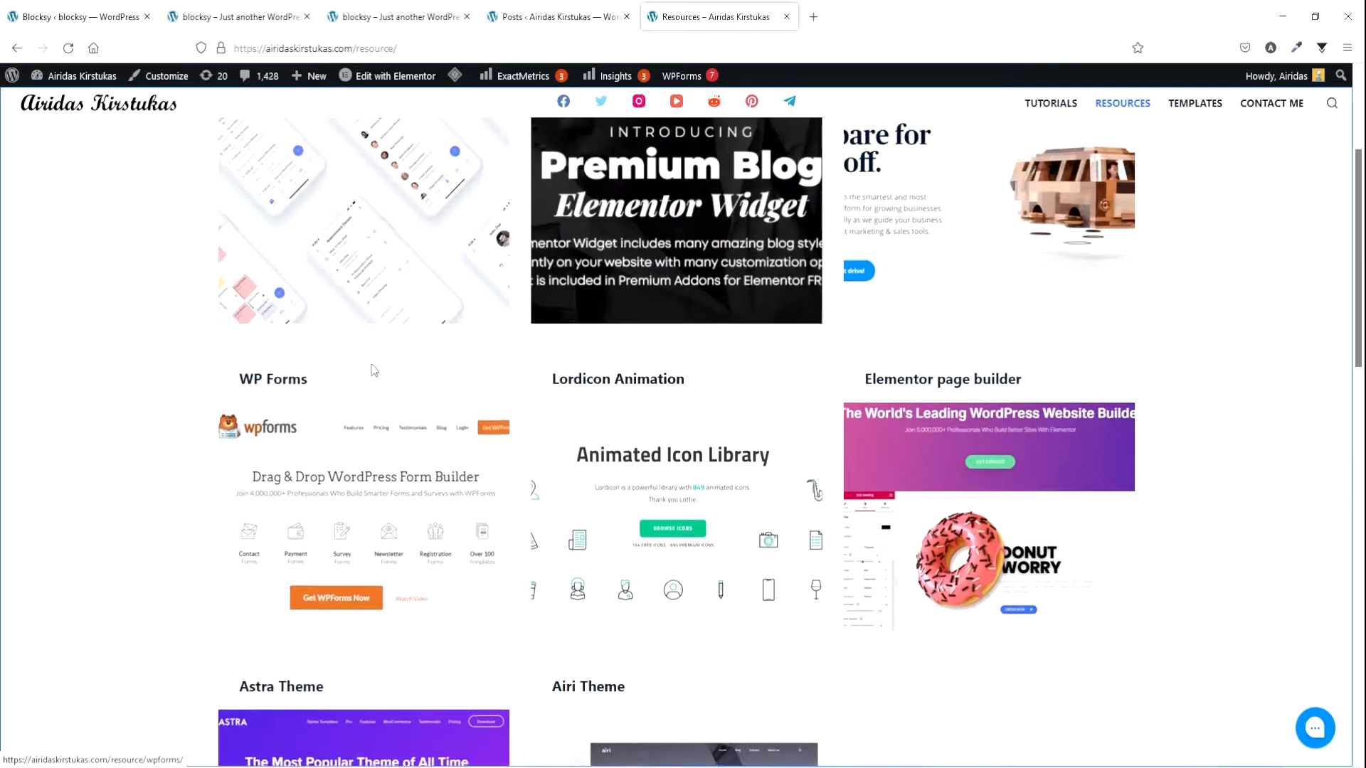
- Examine the options of the separate Resources post type in the live site's dashboard
click(525, 19)
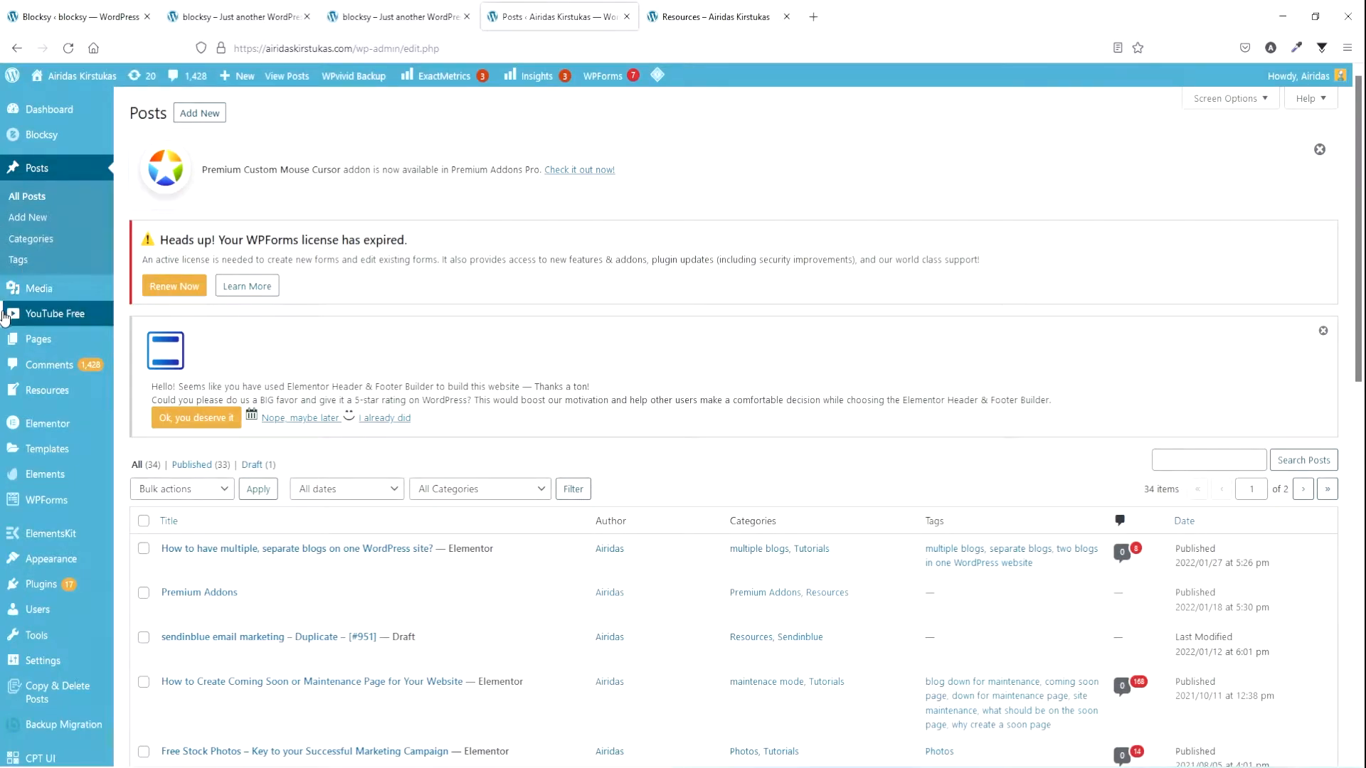
mouse_move(48, 404)
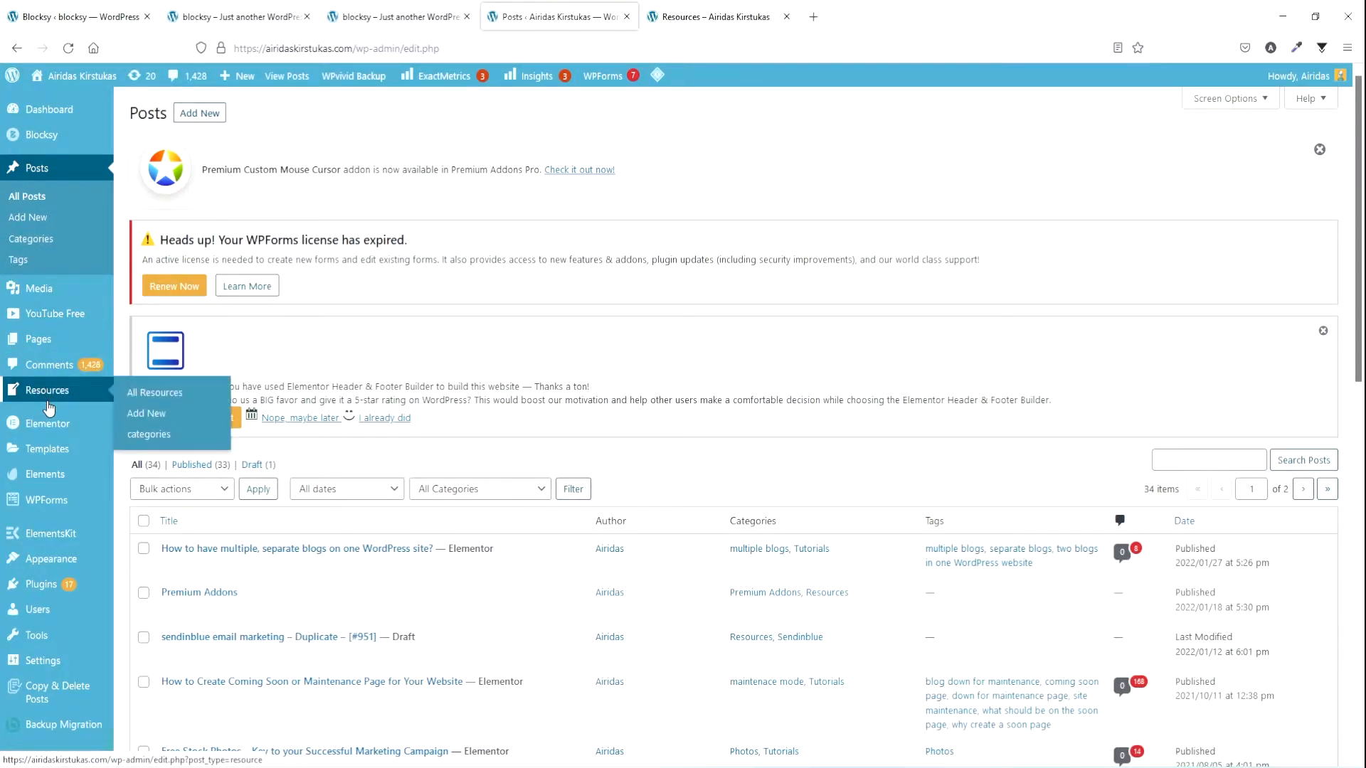
scroll(49, 408, up, 6)
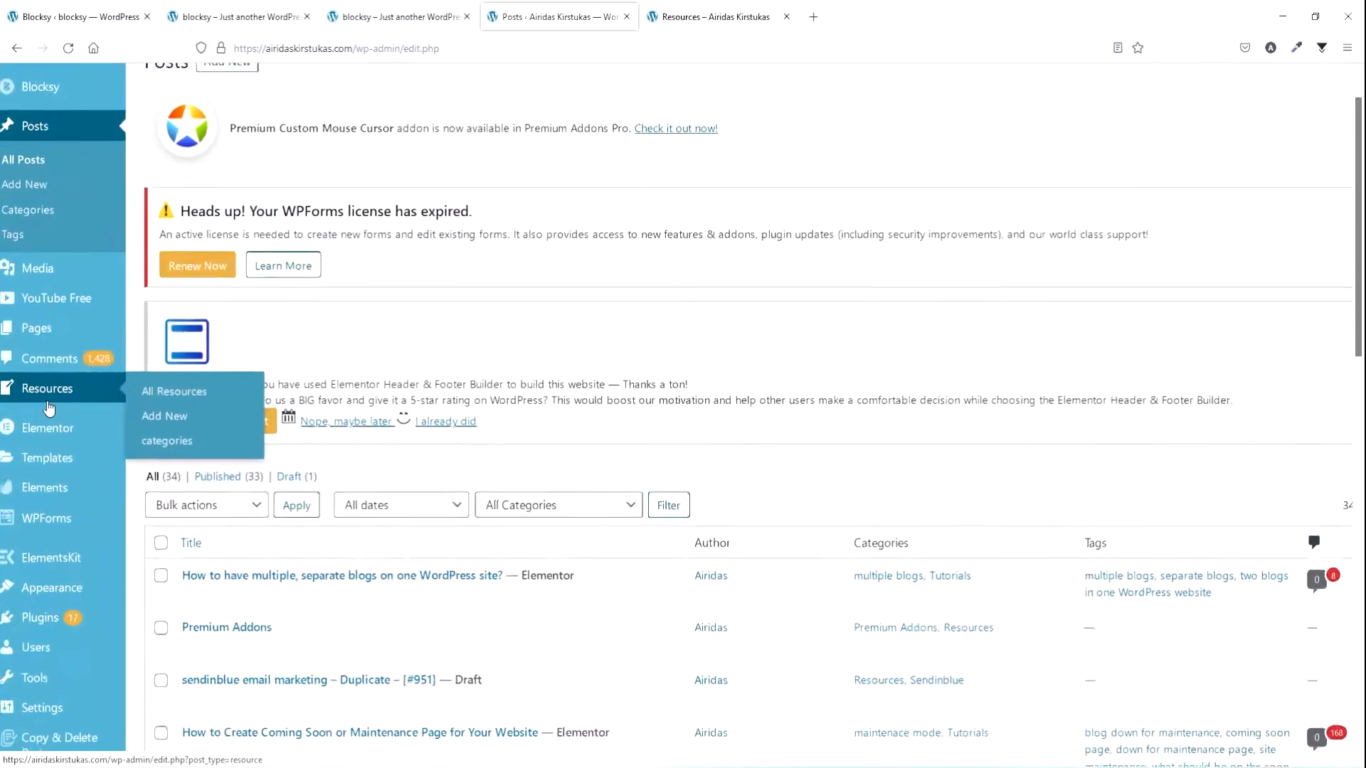
scroll(48, 409, up, 1)
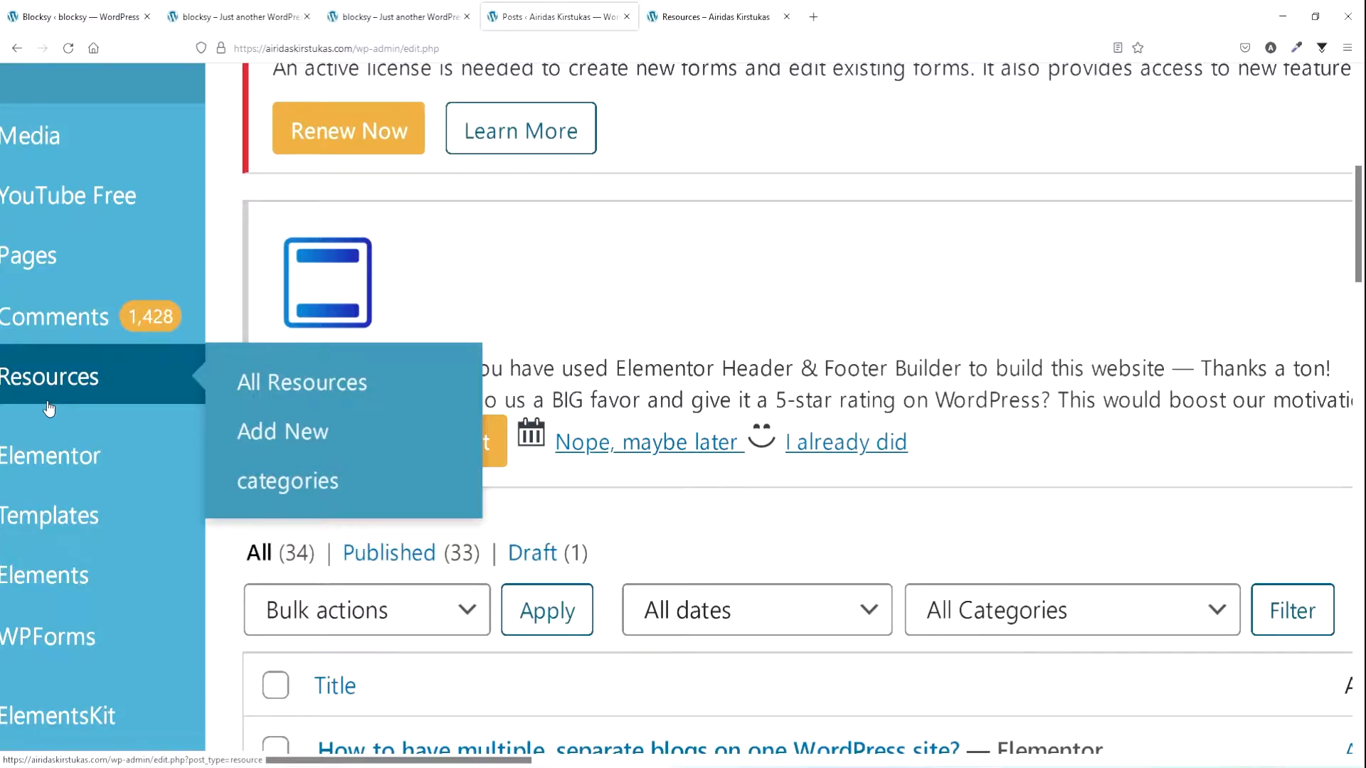
scroll(48, 410, down, 5)
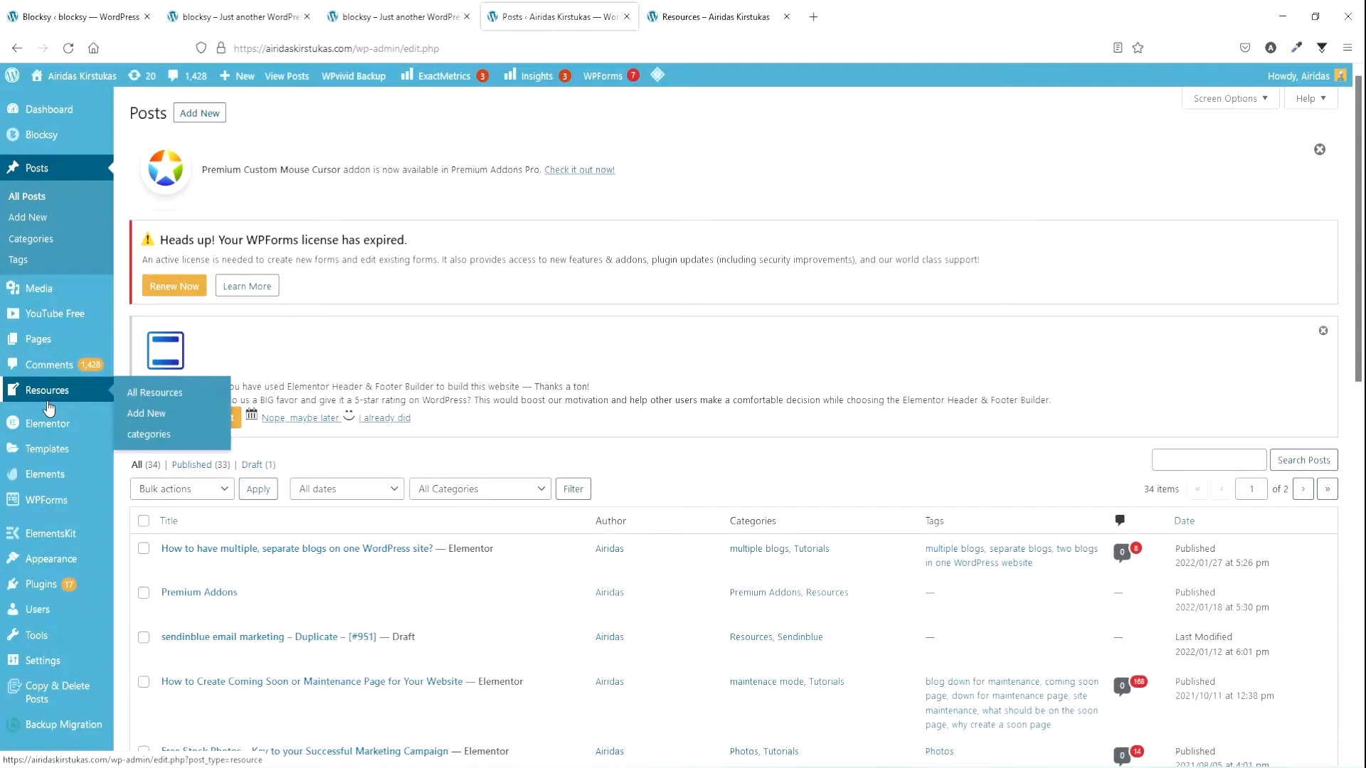
- Return to the local Blocksy site's dashboard and search the plugins available to add for "Custom Post Type UI"
click(84, 18)
click(715, 442)
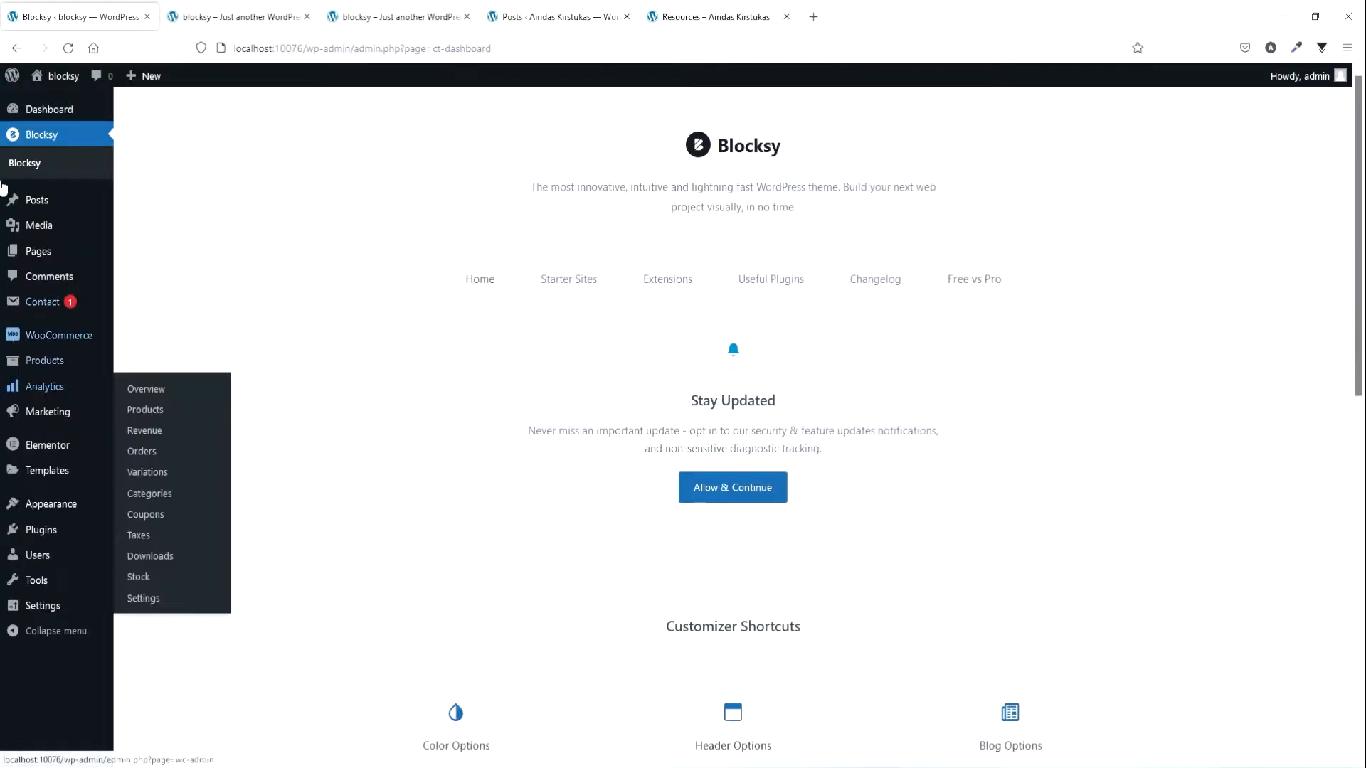
mouse_move(29, 534)
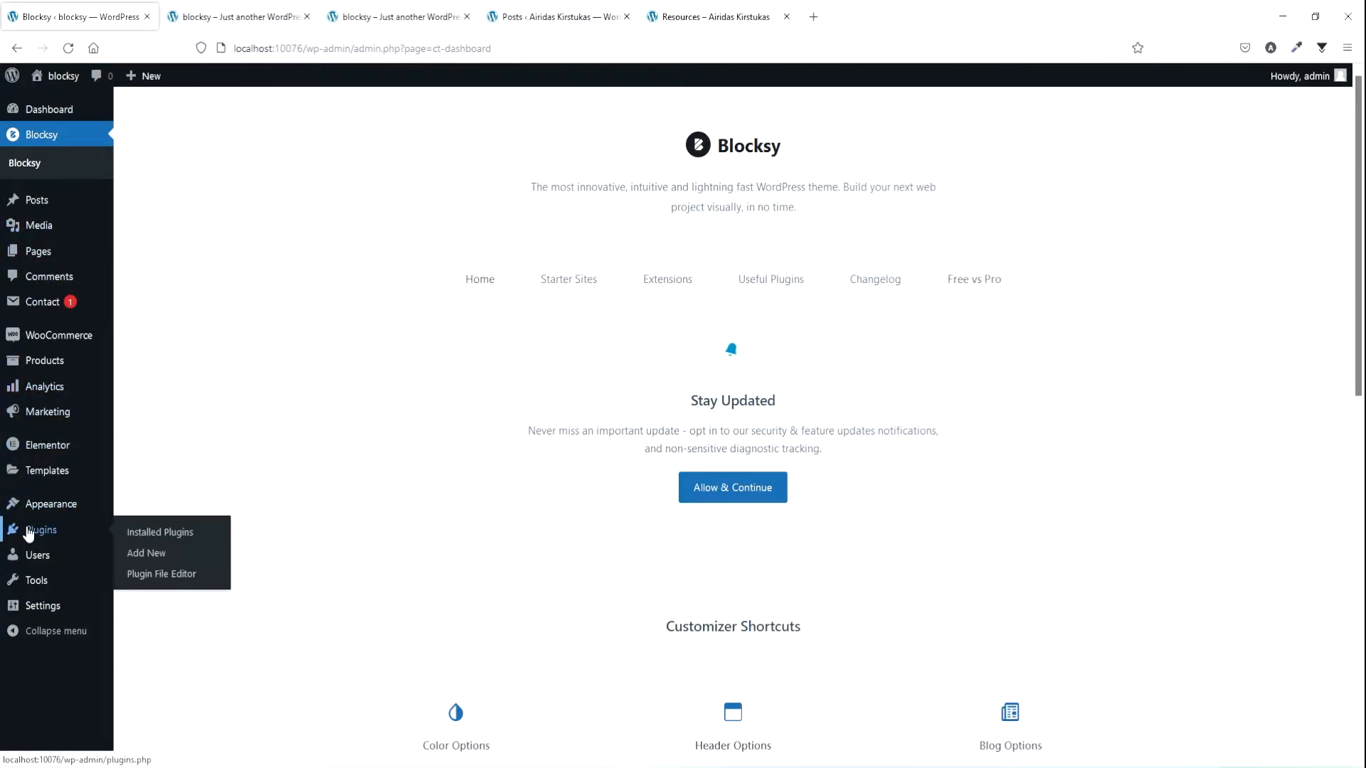
mouse_move(50, 505)
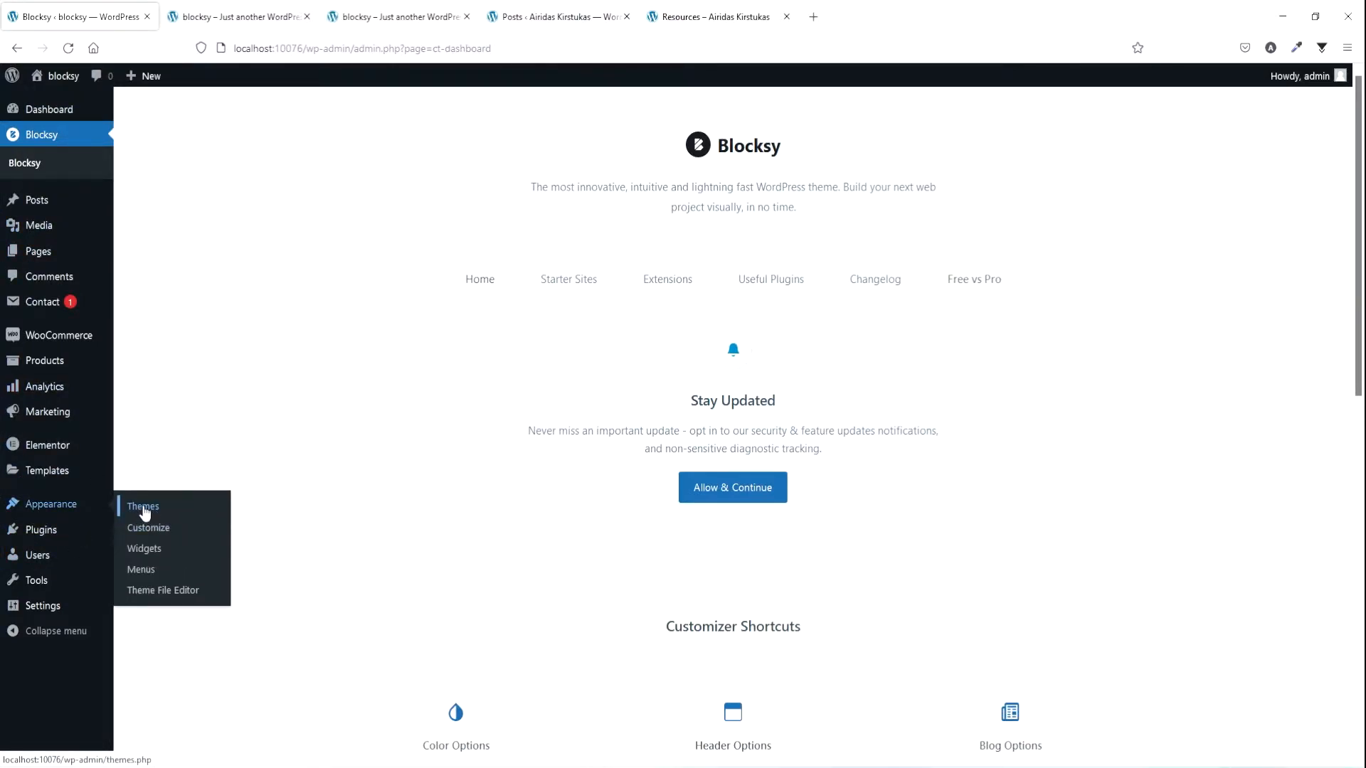
click(43, 532)
click(213, 112)
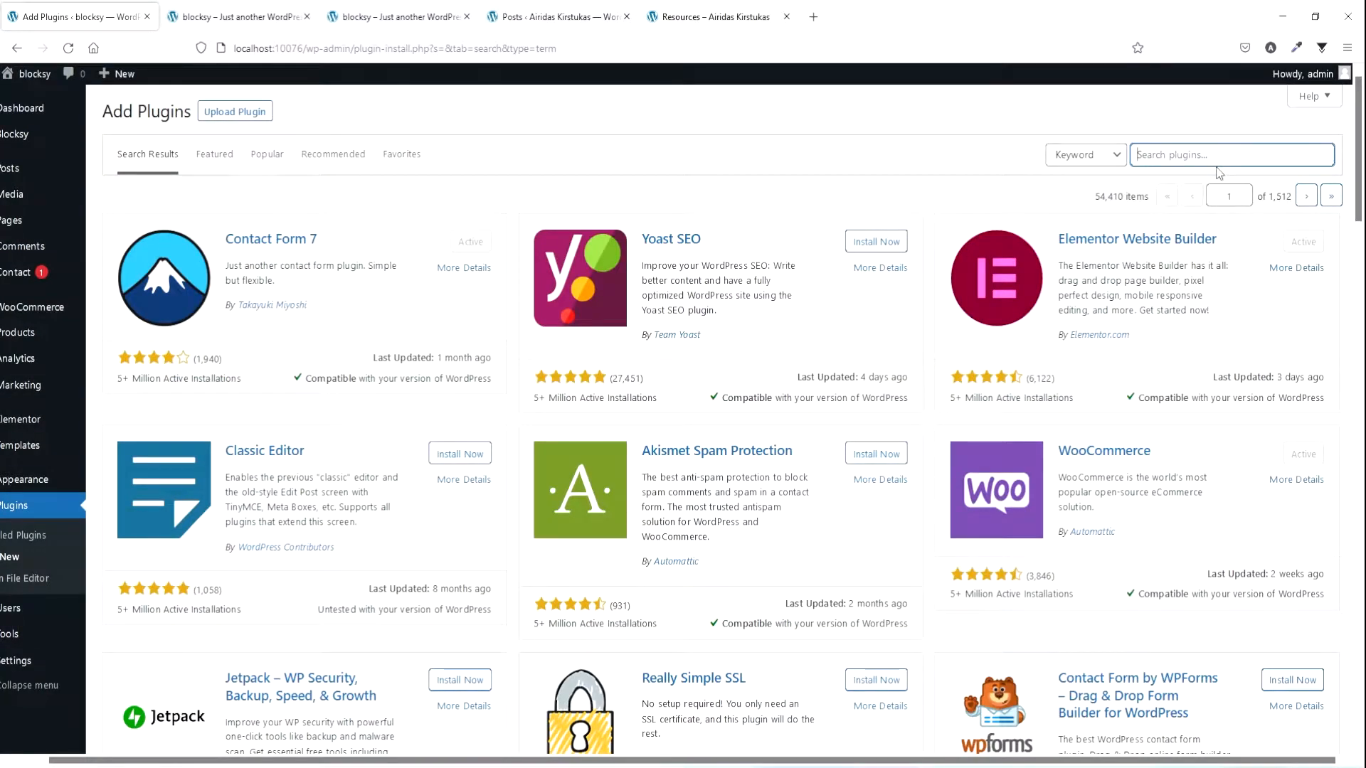
text(Custom Post Type UI)
key(ctrl+plus)
key(ctrl+plus)
key(ctrl+plus)
key(ctrl+plus)
key(ctrl+plus)
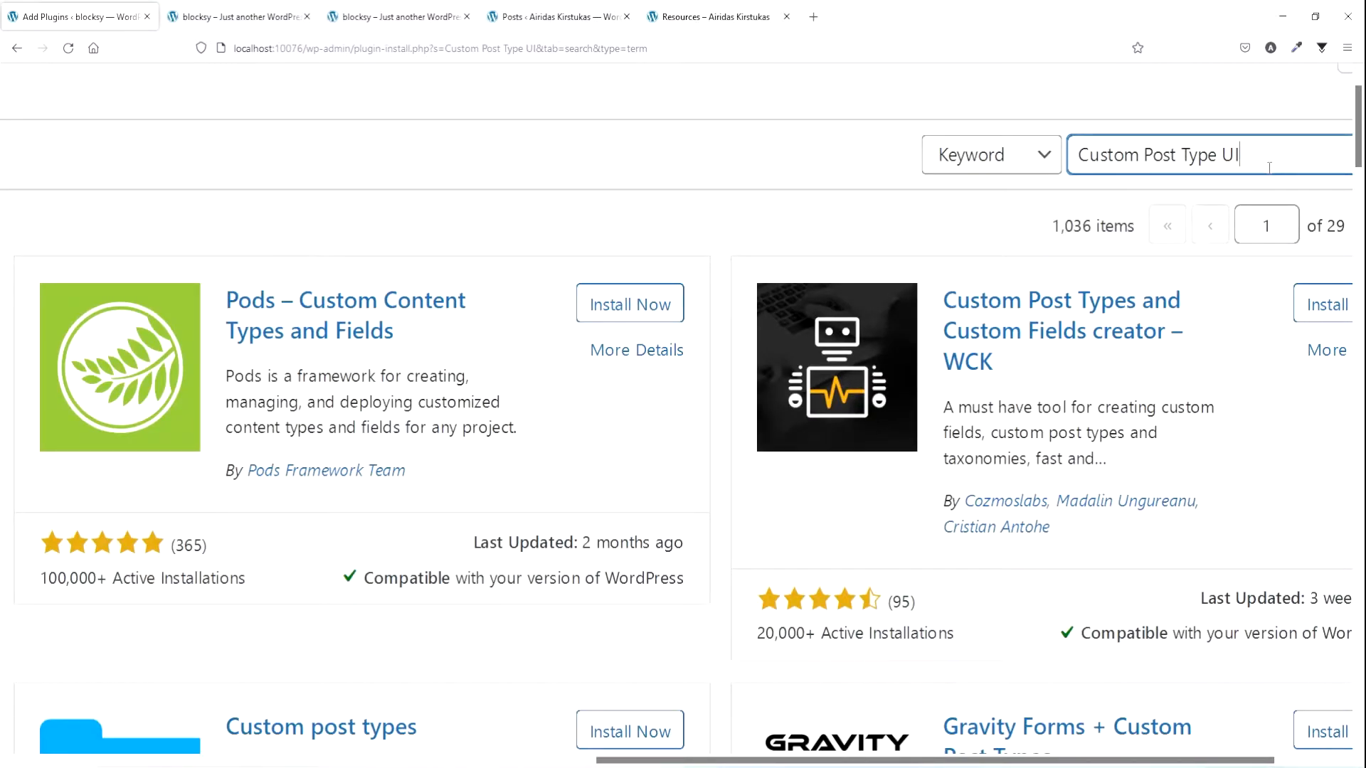
key(ctrl+0)
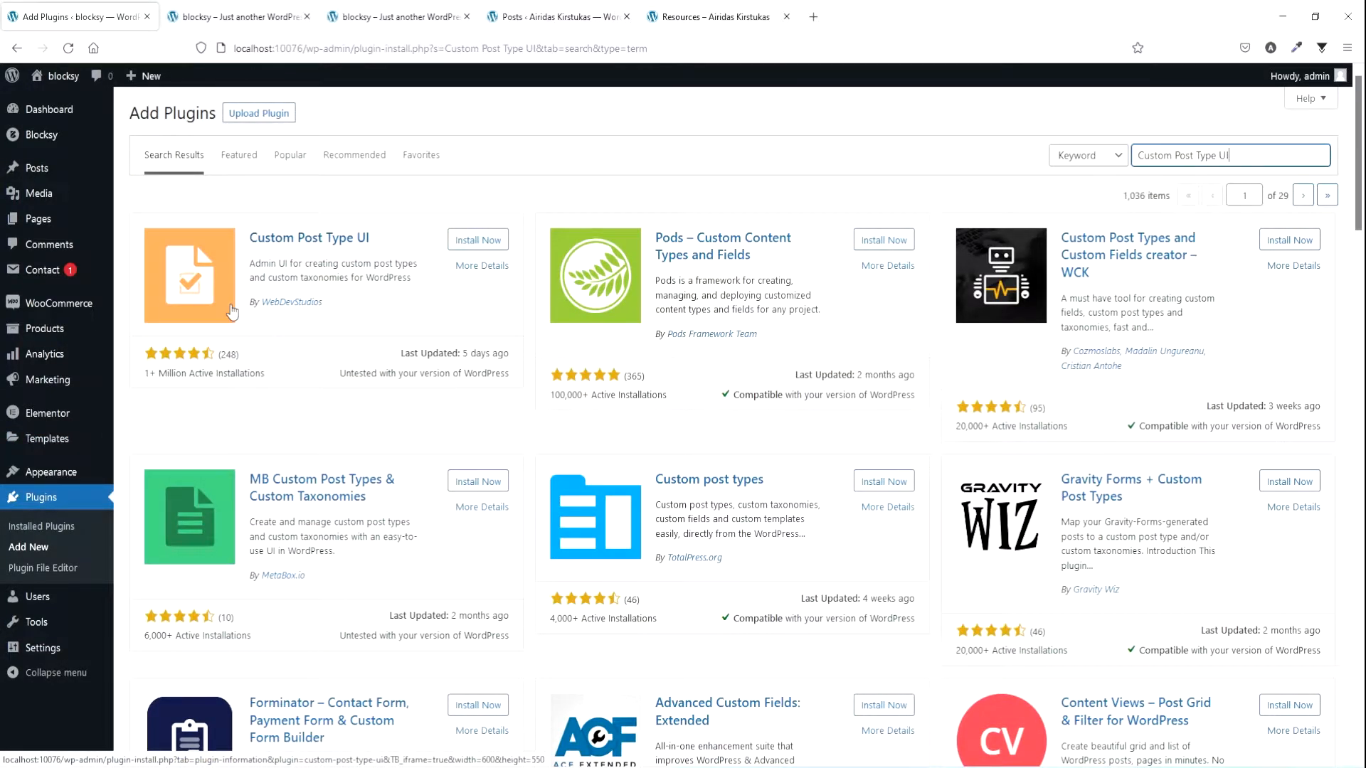
- Install and activate the Custom Post Type UI plugin by WebDevStudios
key(ctrl+plus)
key(ctrl+plus)
key(ctrl+plus)
key(ctrl+plus)
key(ctrl+plus)
key(ctrl+plus)
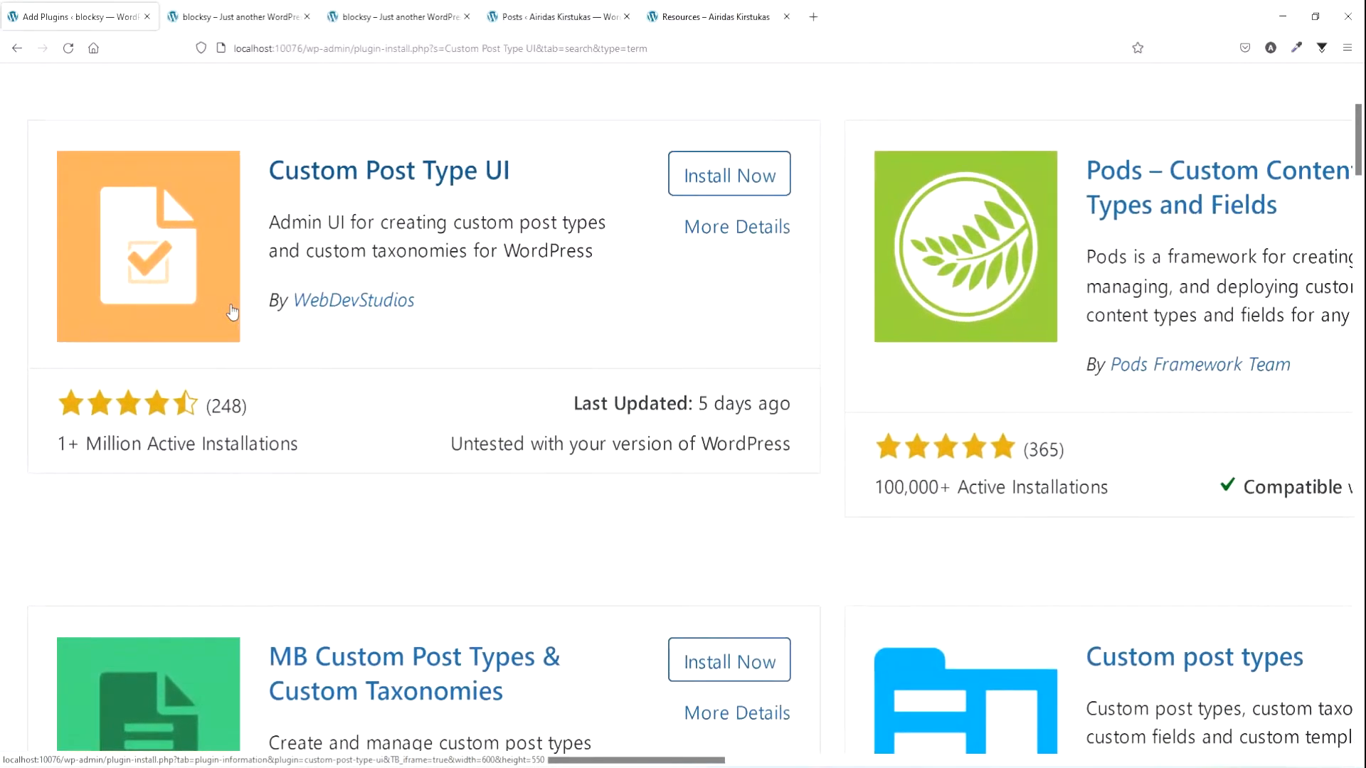
key(ctrl+plus)
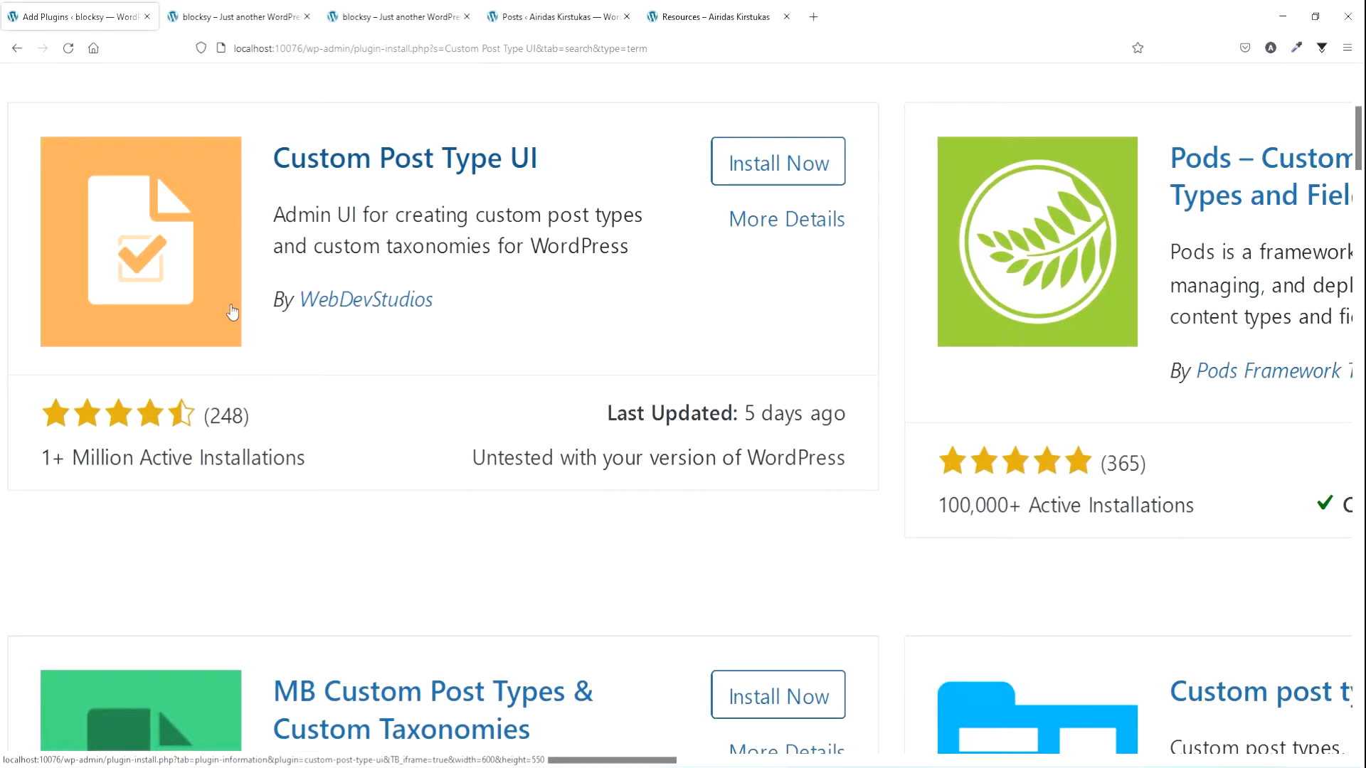
click(774, 172)
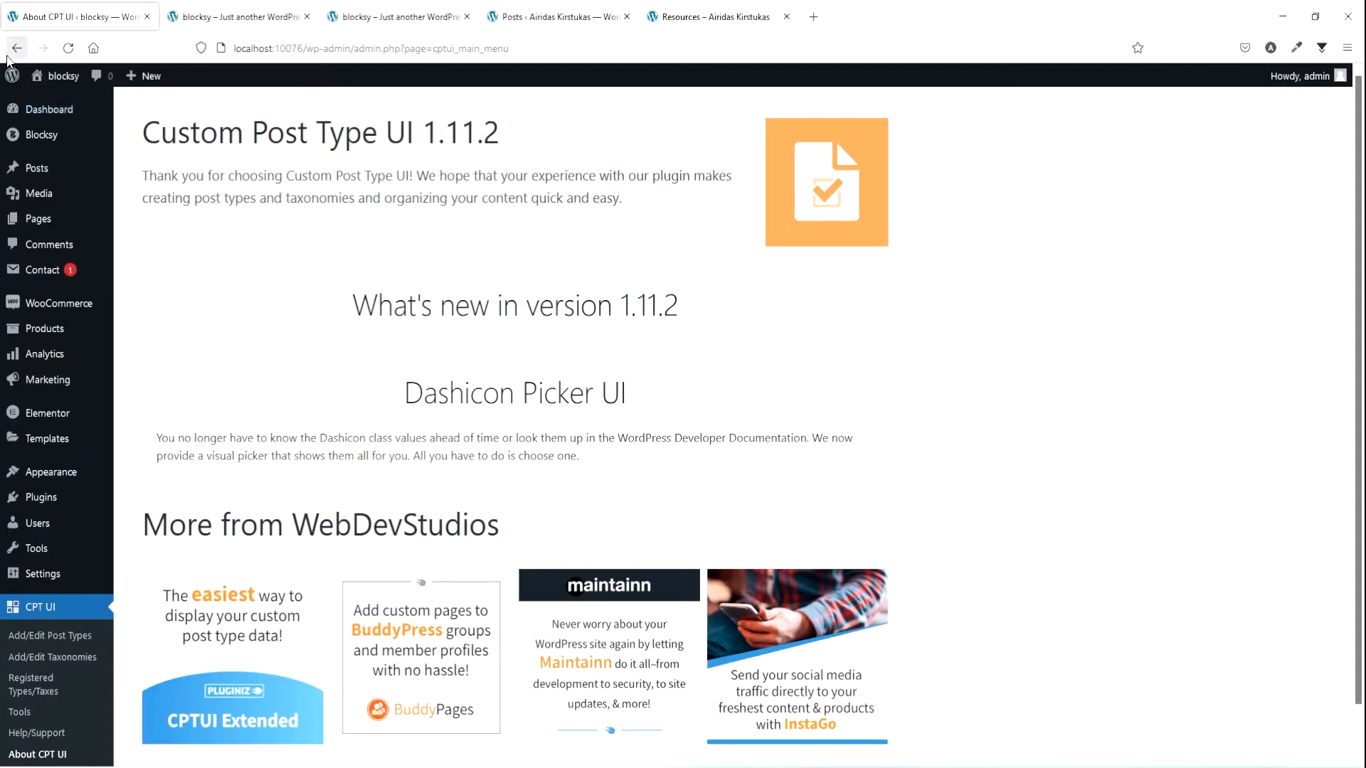
- Look over the Custom Post Type UI about page and the plugin's entries for post types and taxonomies
scroll(1065, 453, down, 1)
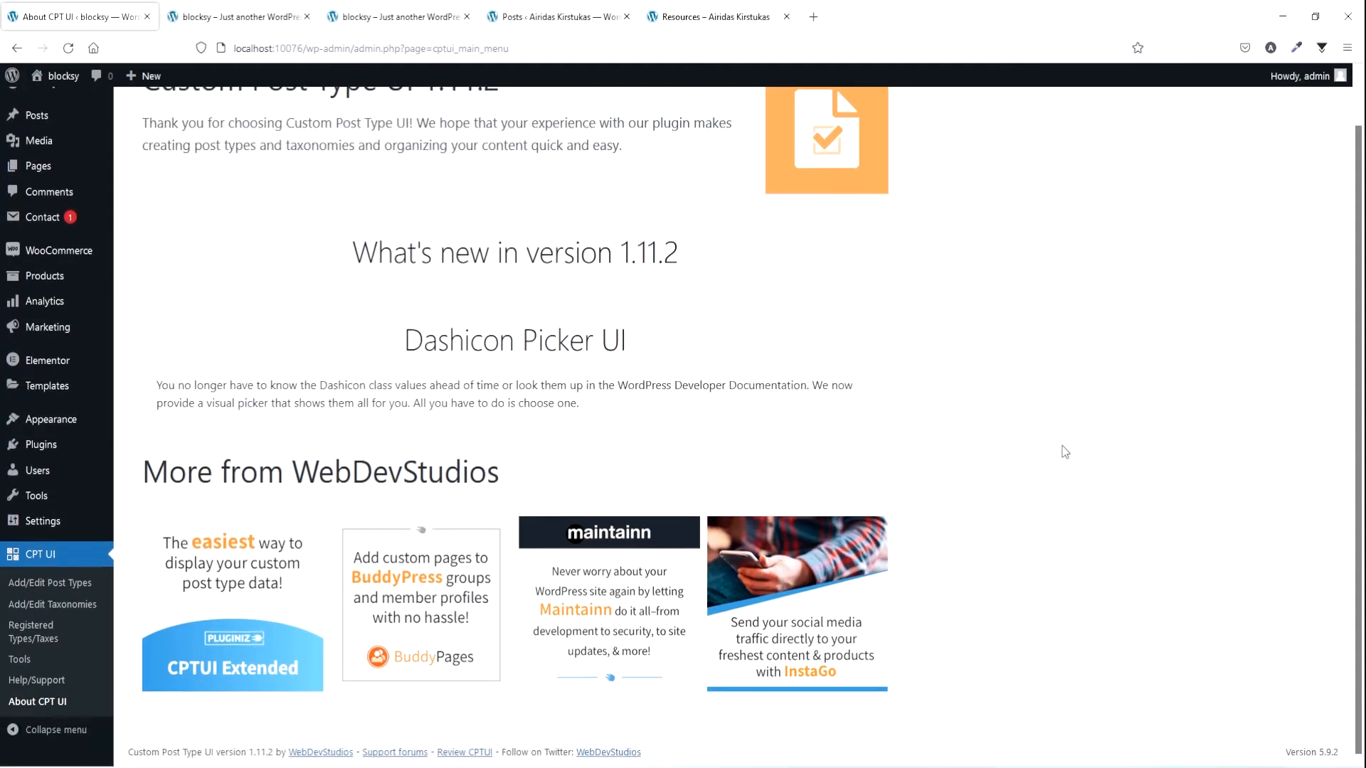
scroll(1061, 451, up, 1)
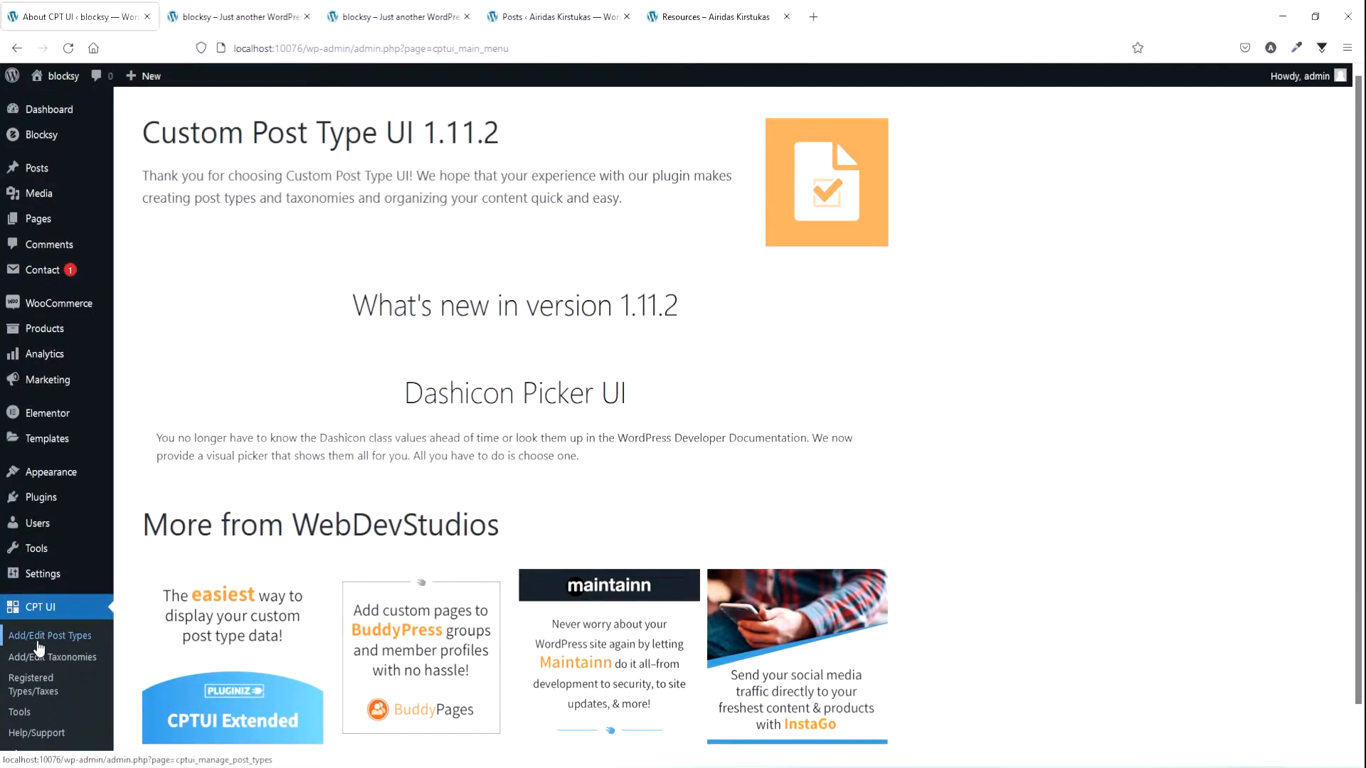
ctrl+scroll(61, 669, up, 6)
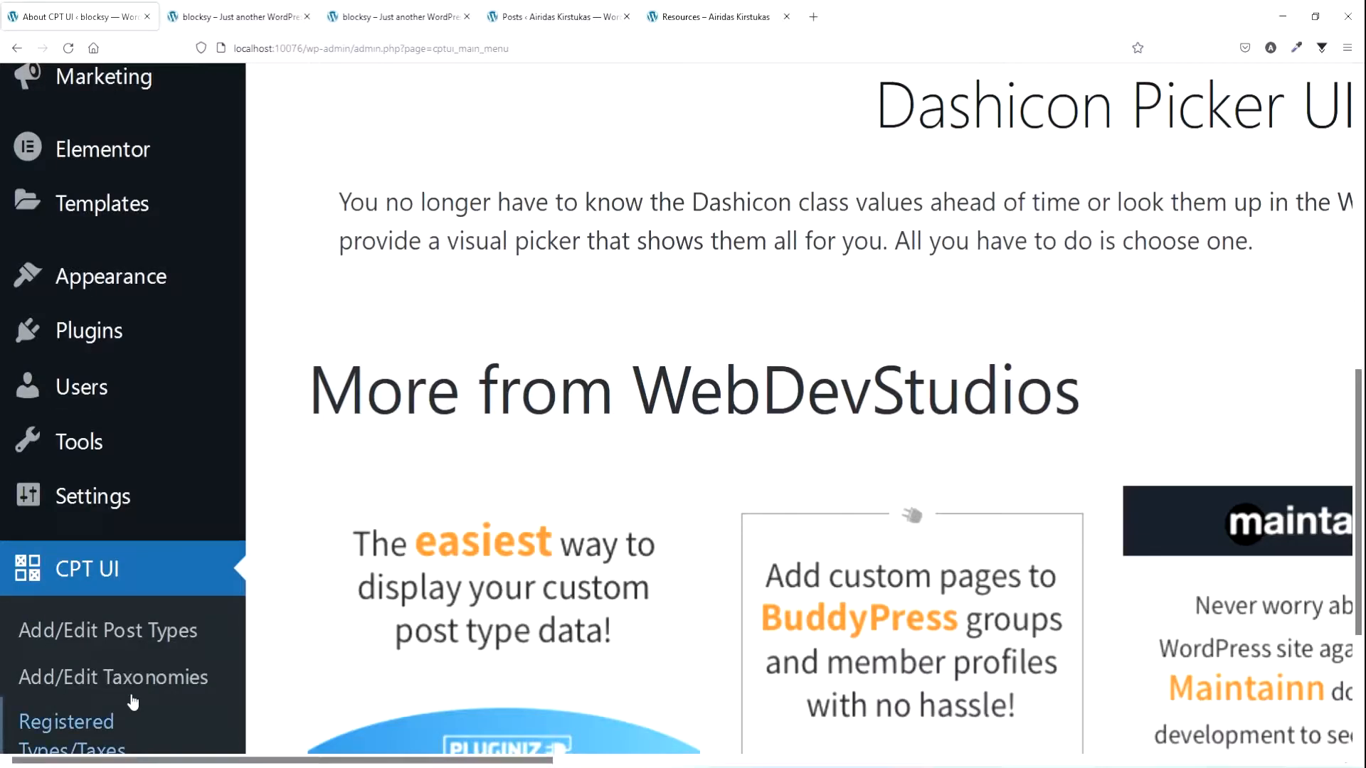
- Start a new post type with the slug "resources", the plural label "Resources" and the singular label "Resource"
click(83, 631)
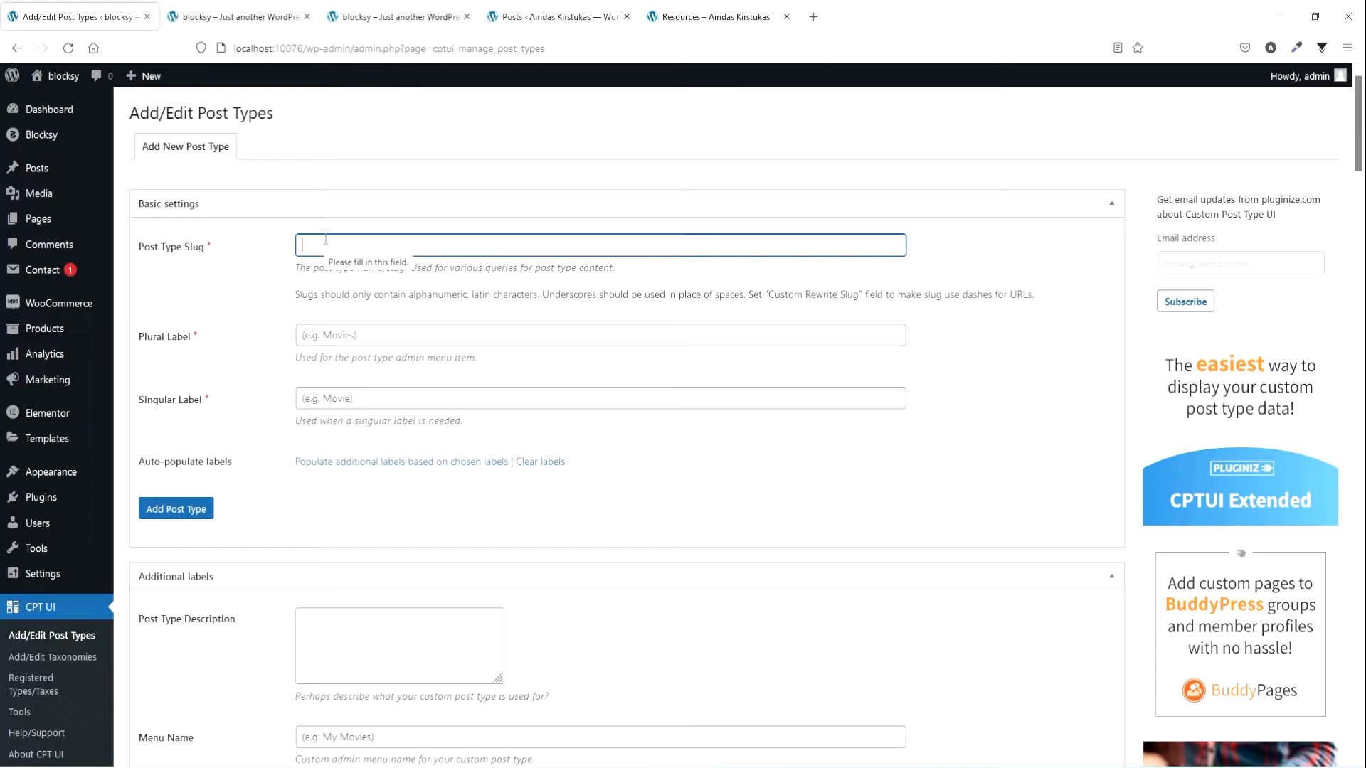
text(resources)
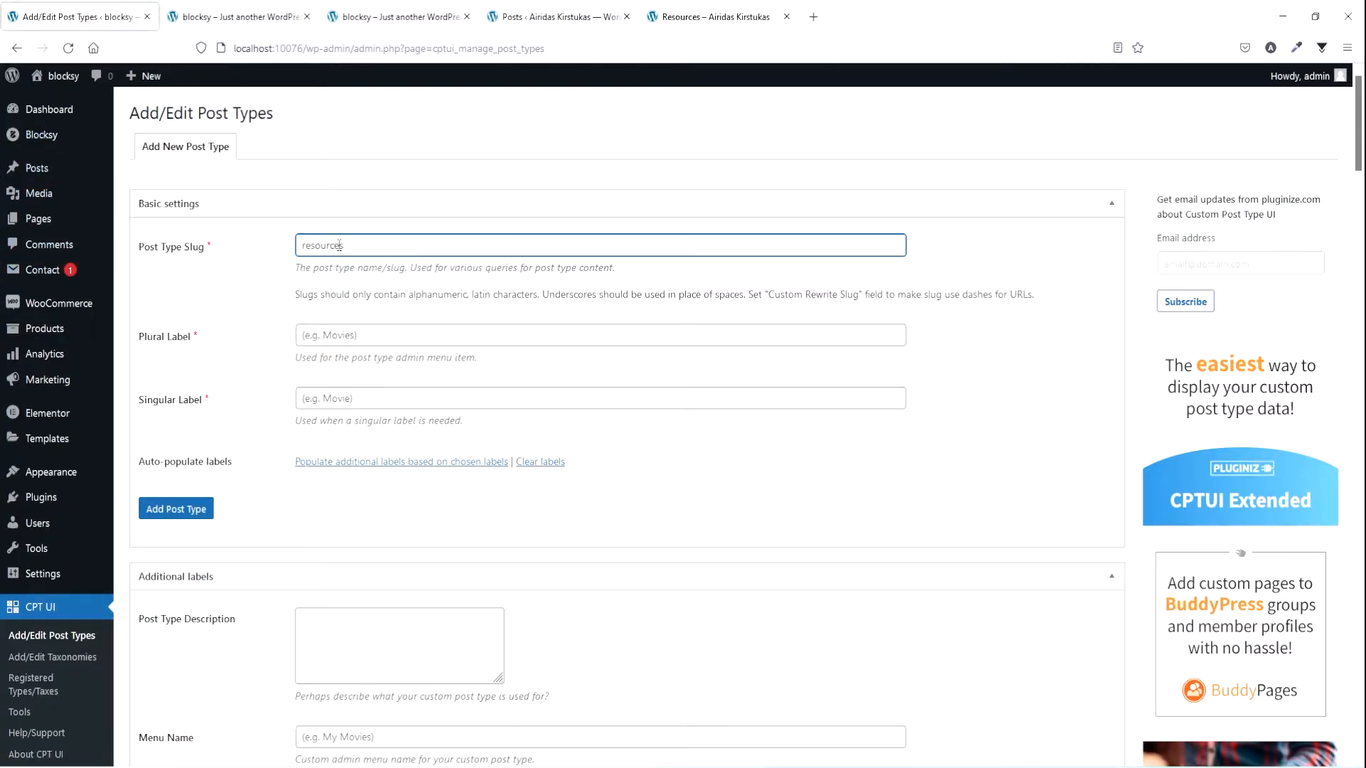
click(345, 336)
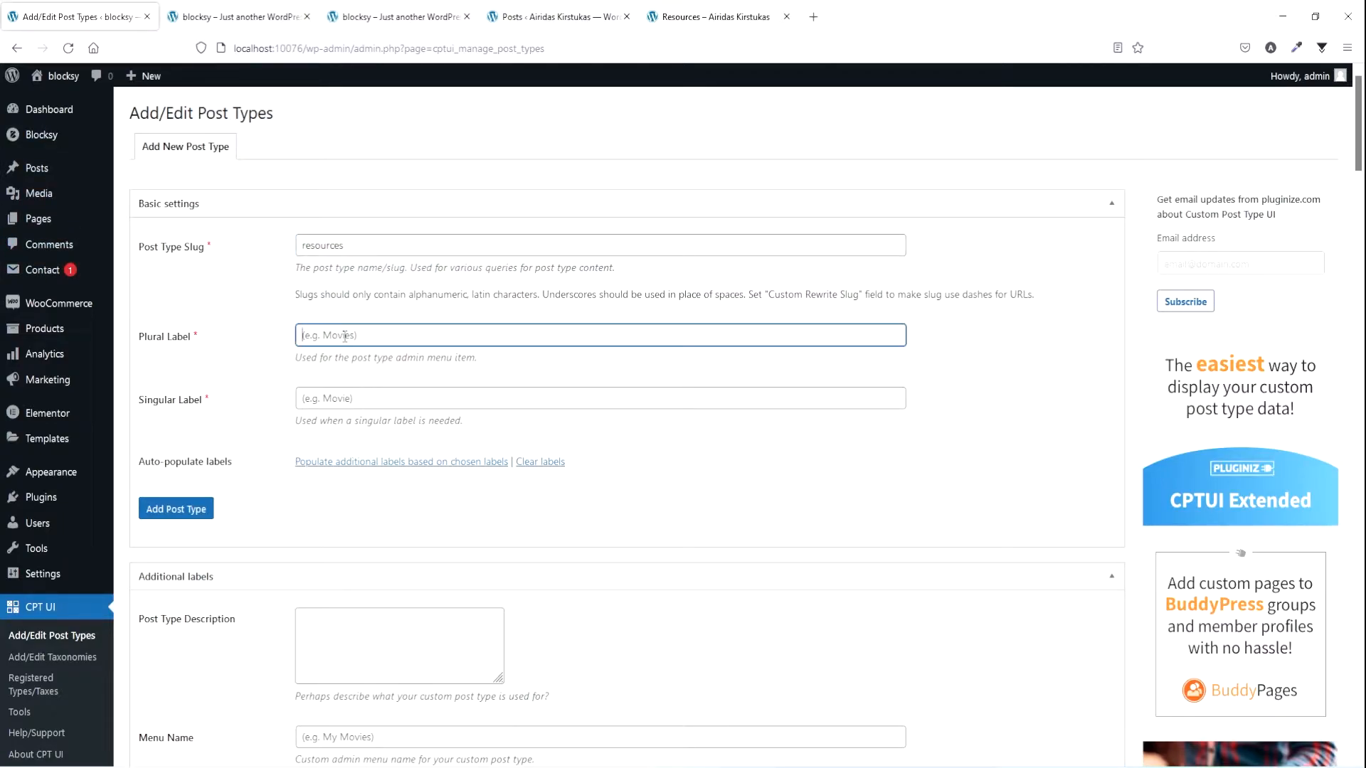
text(Resources)
click(358, 399)
text(Resources)
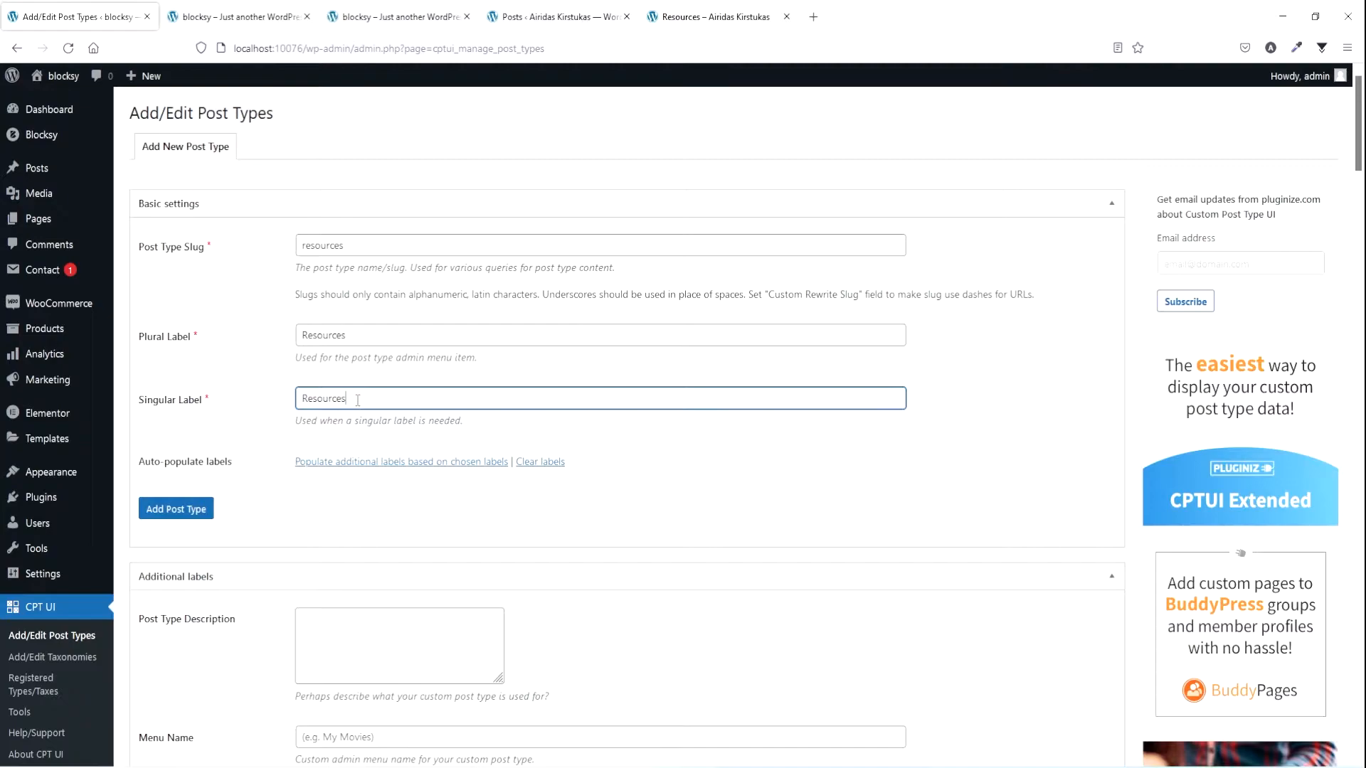
key(BackSpace)
- Set Has Archive and Hierarchical to True in the new post type's settings
scroll(625, 409, down, 4)
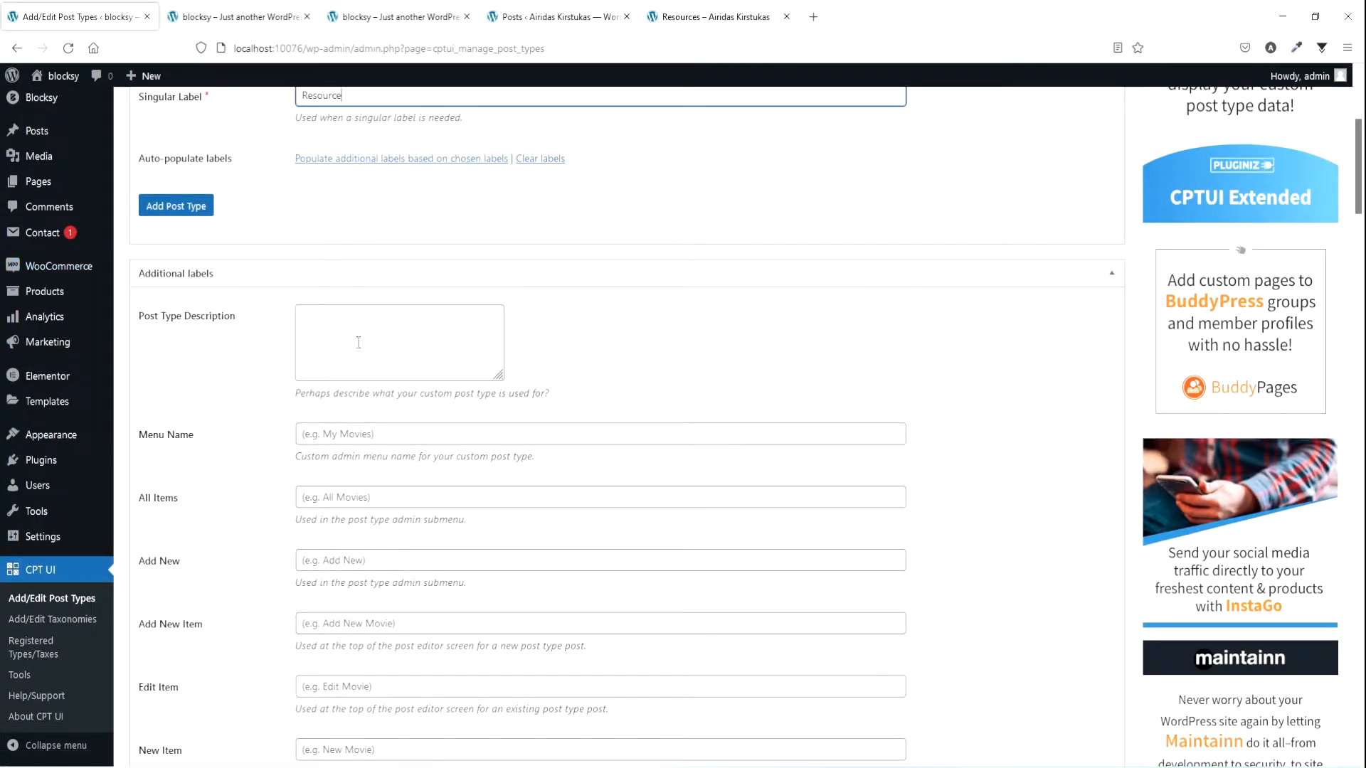
scroll(395, 346, down, 4)
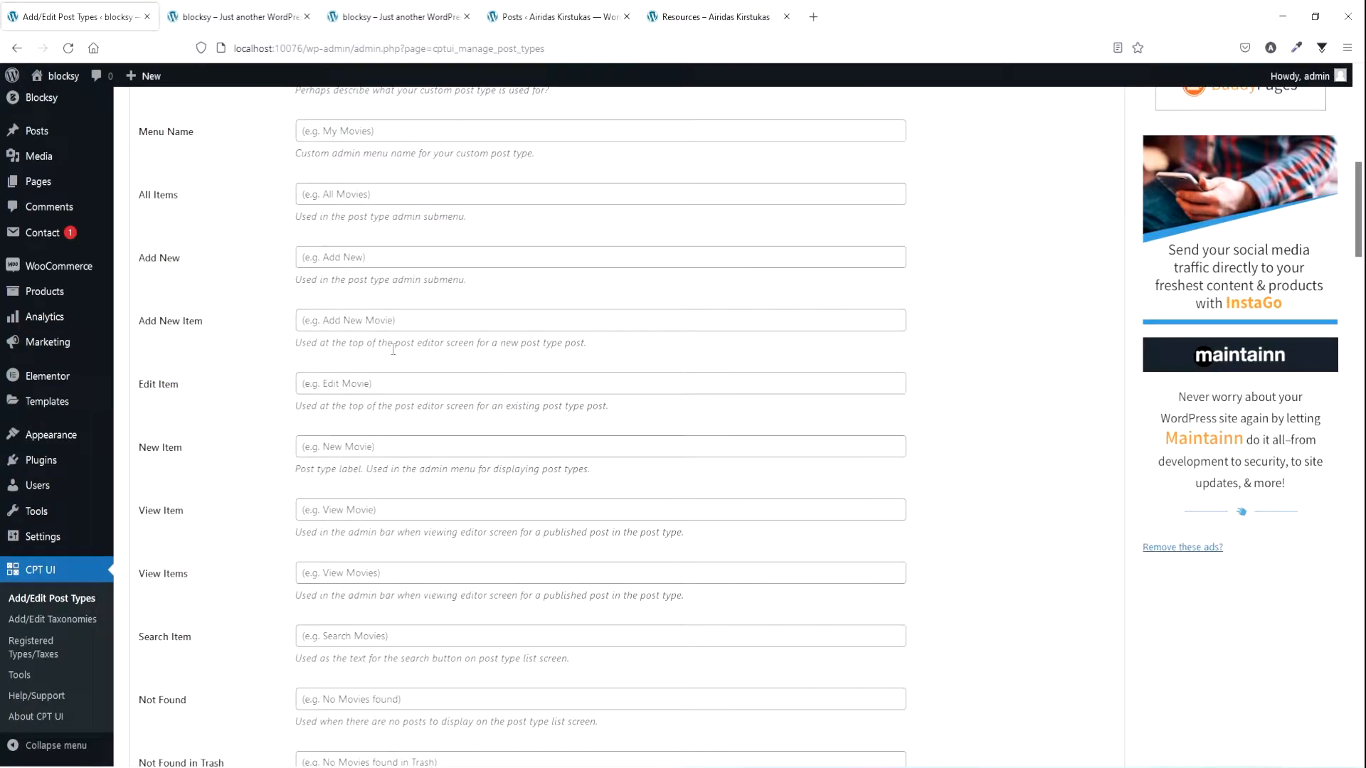
scroll(393, 350, down, 4)
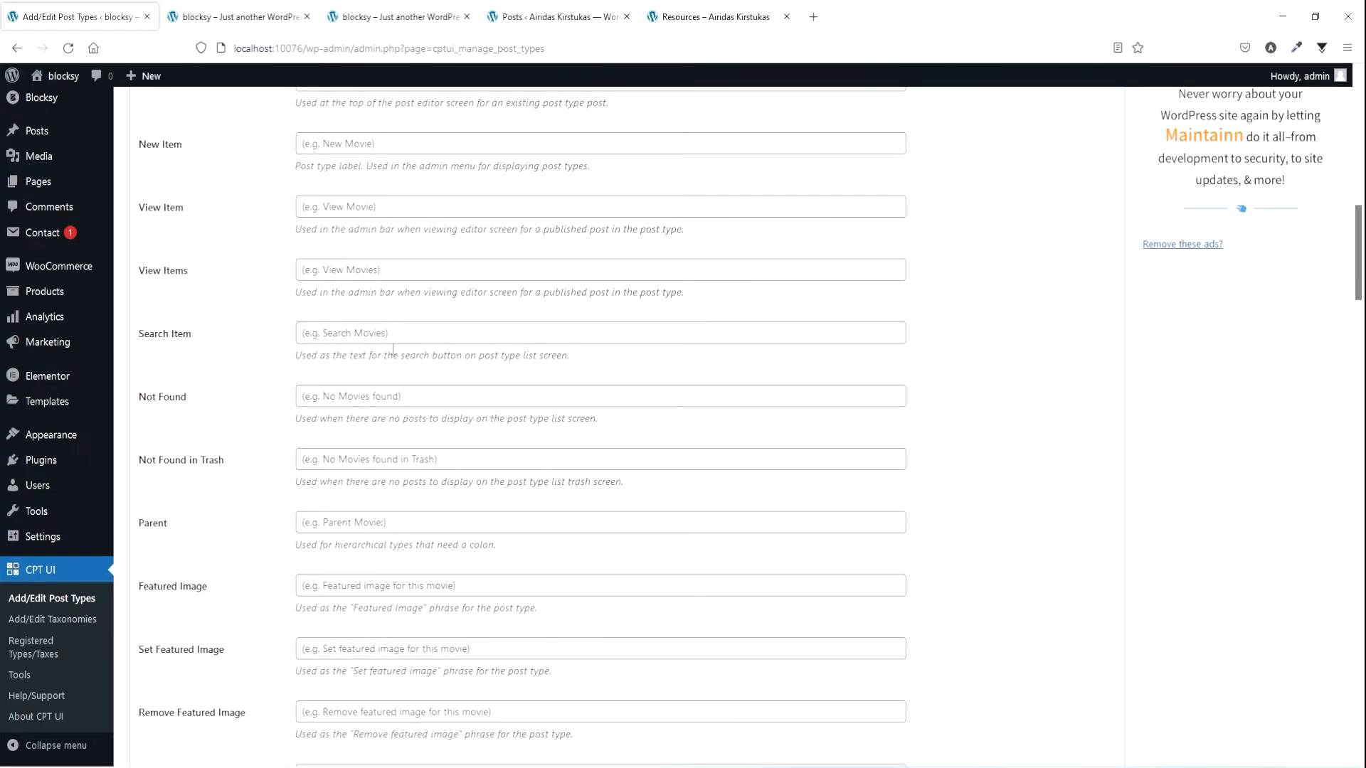
scroll(394, 349, down, 5)
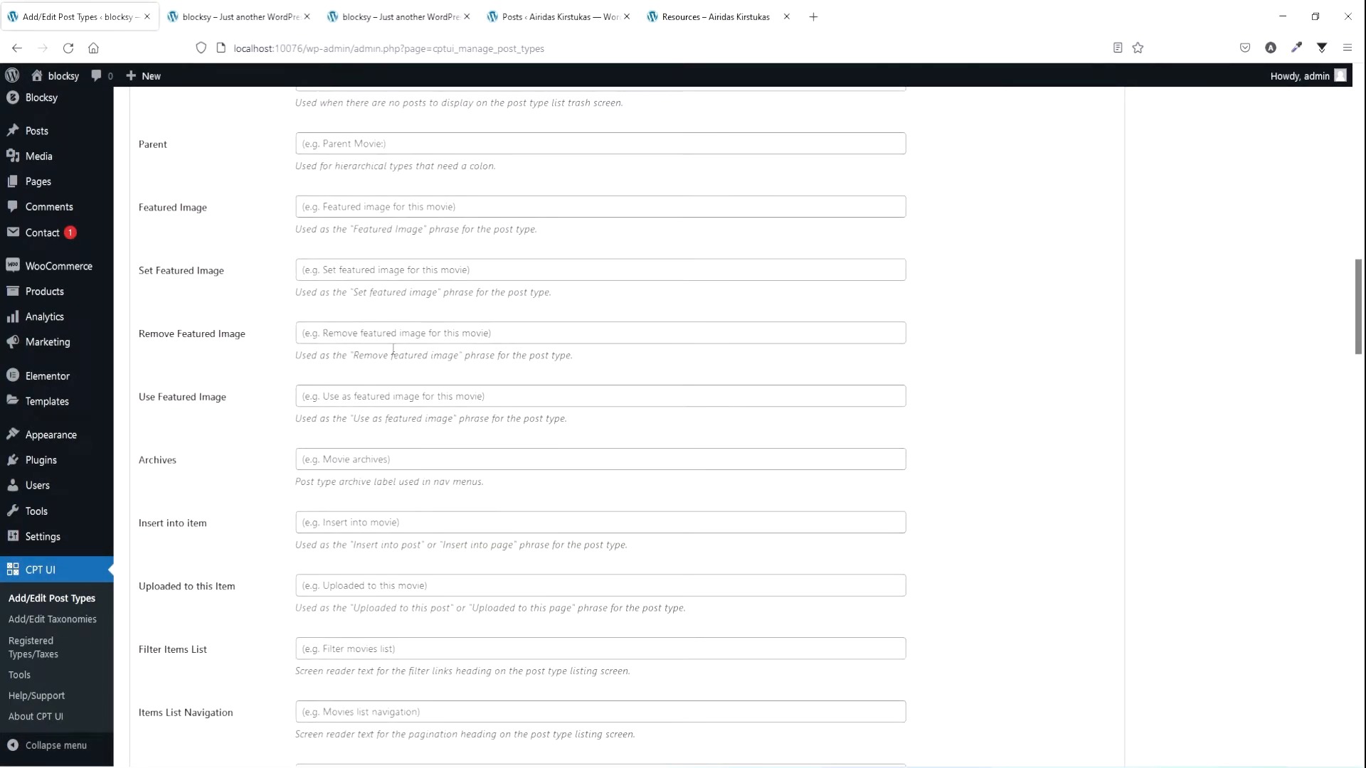
scroll(393, 349, down, 2)
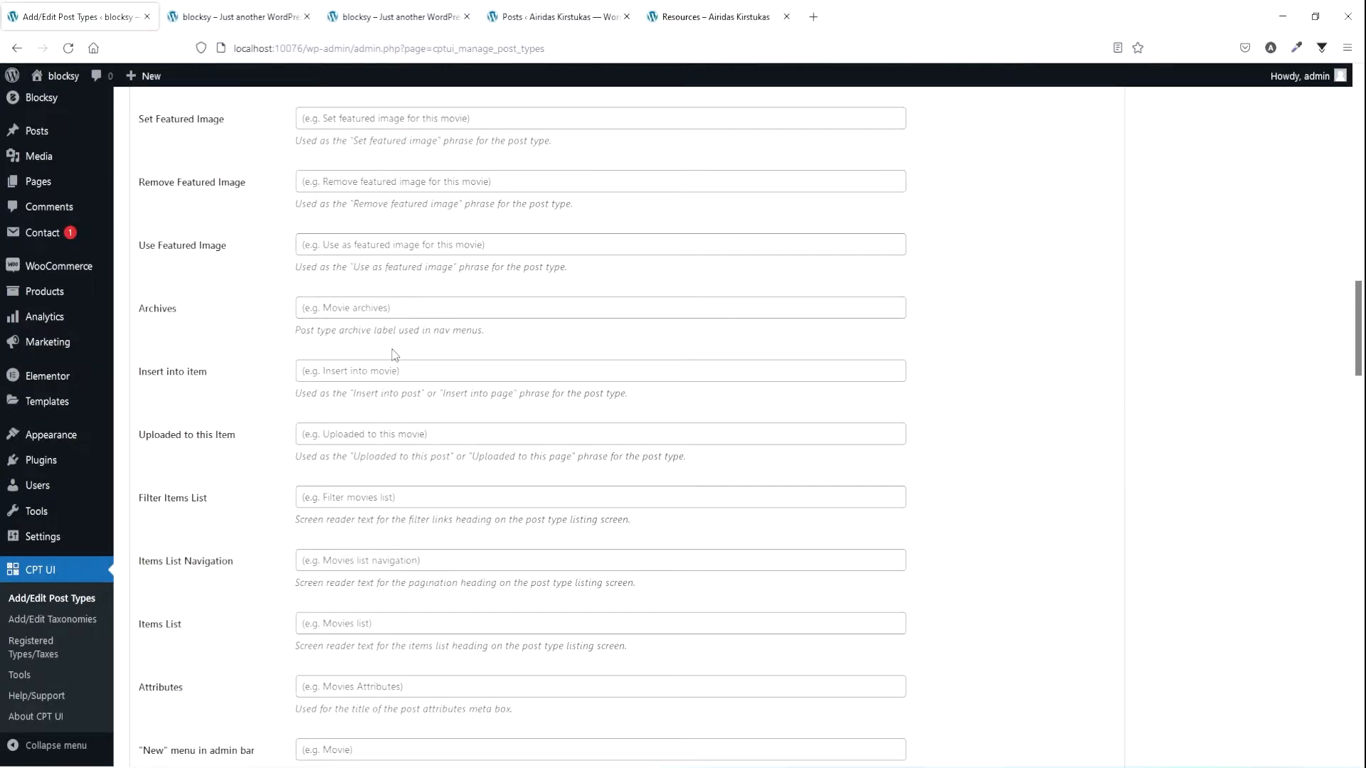
scroll(393, 352, down, 10)
scroll(394, 349, down, 4)
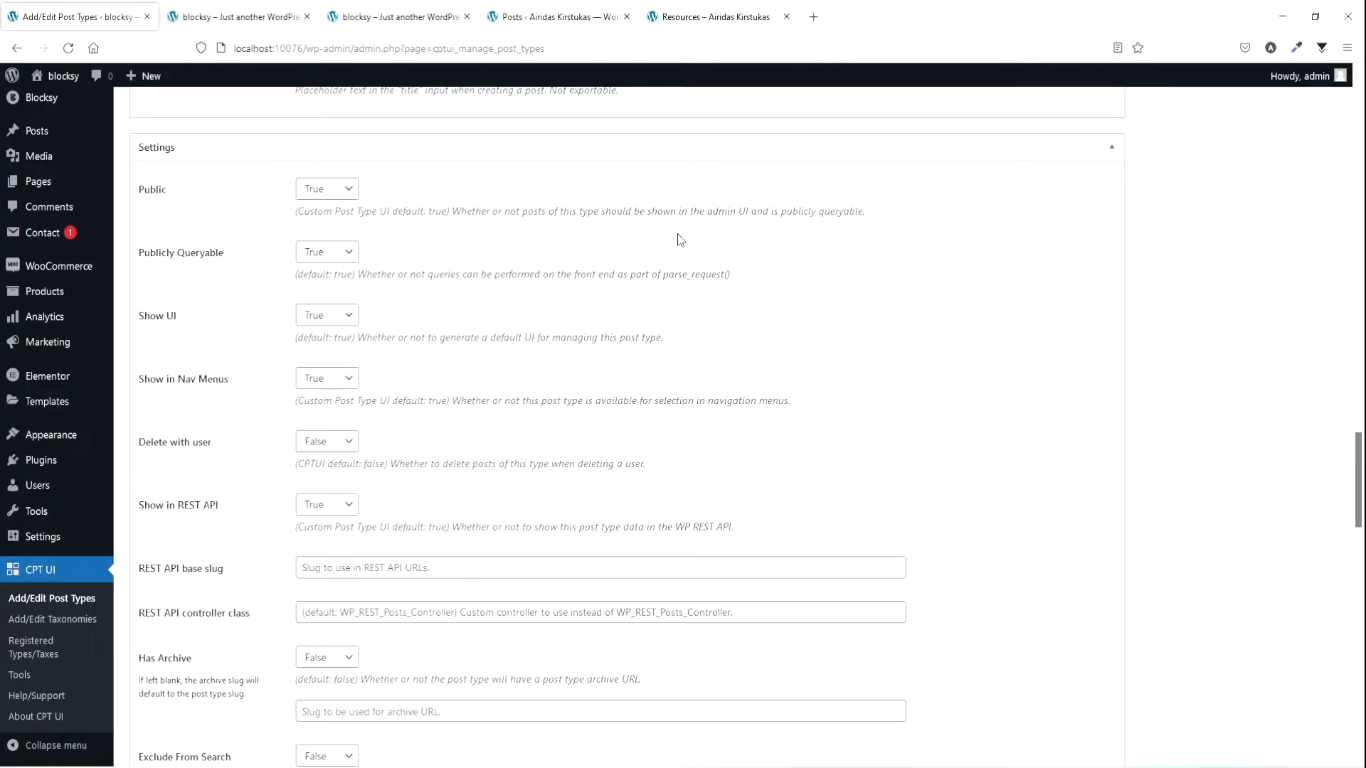
scroll(556, 304, down, 2)
scroll(555, 304, down, 2)
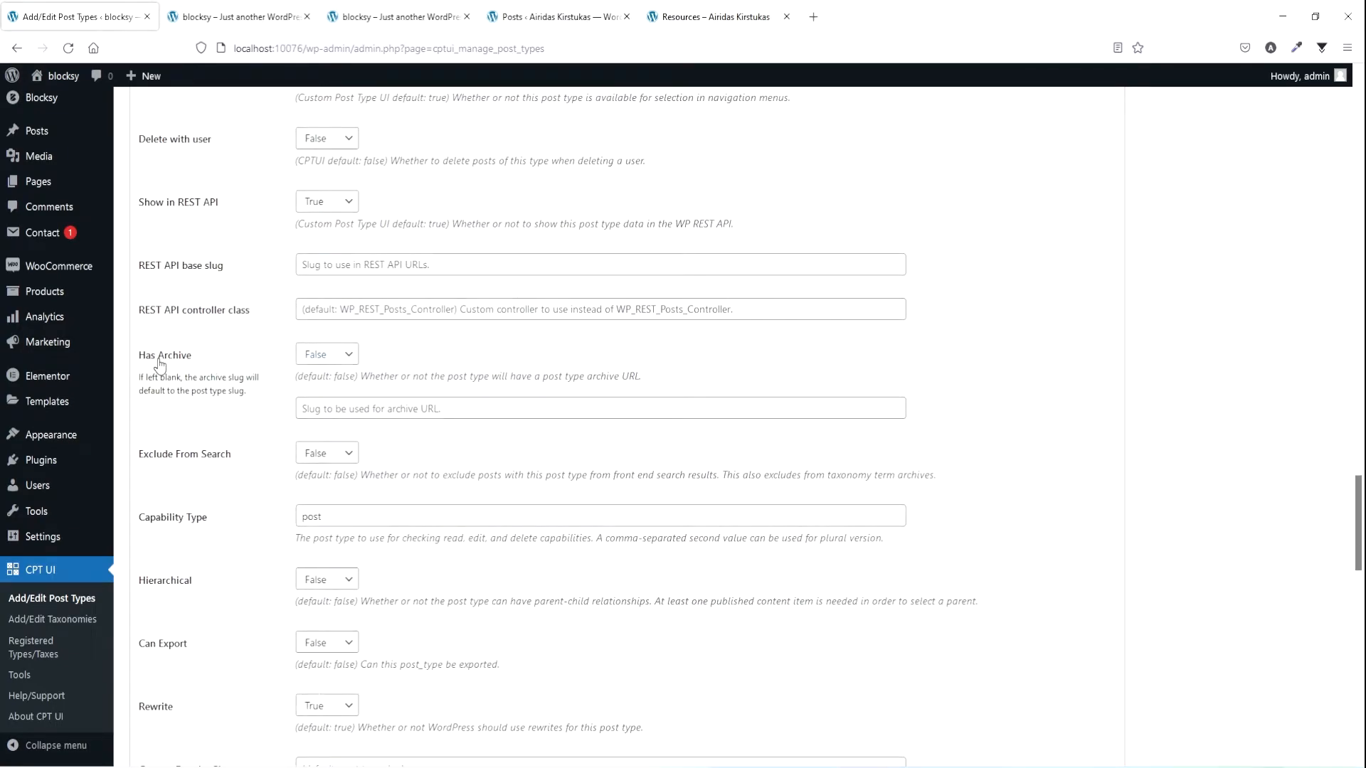
click(341, 356)
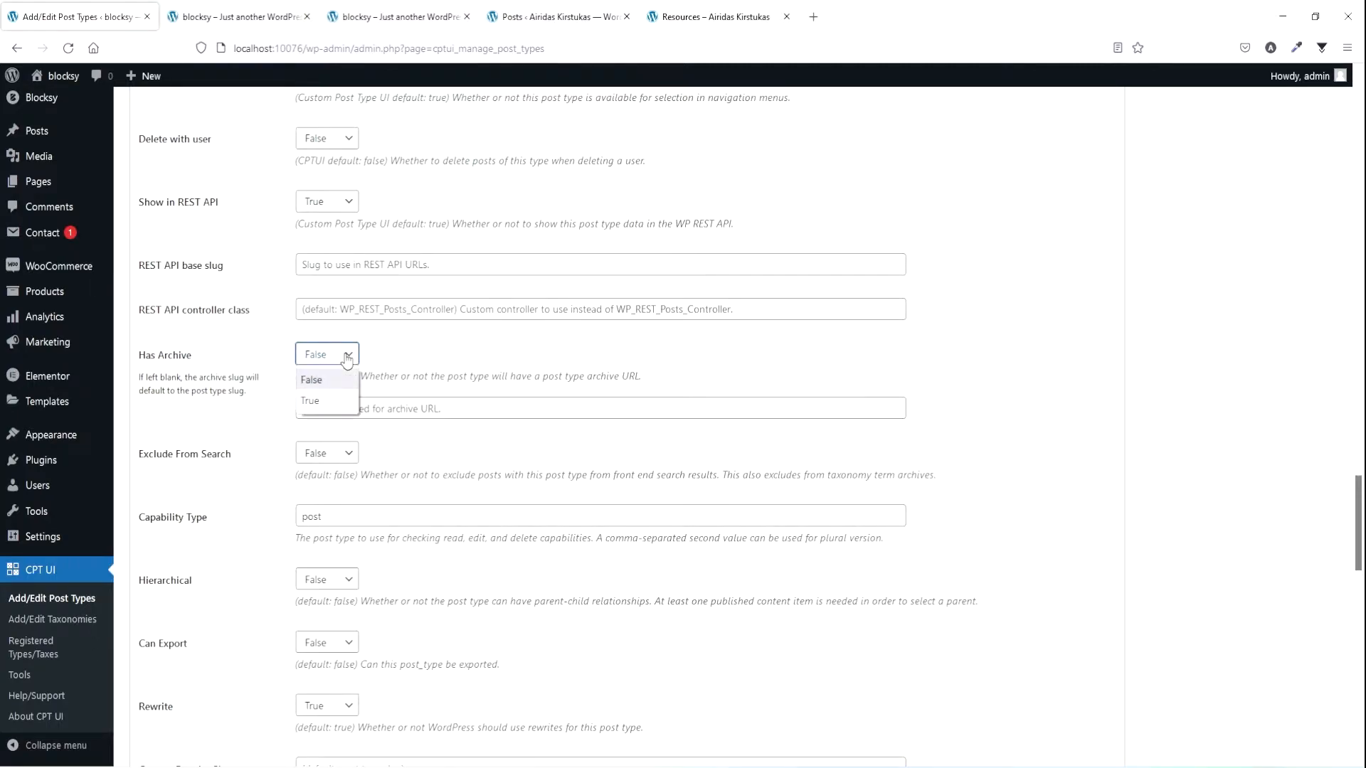
click(329, 402)
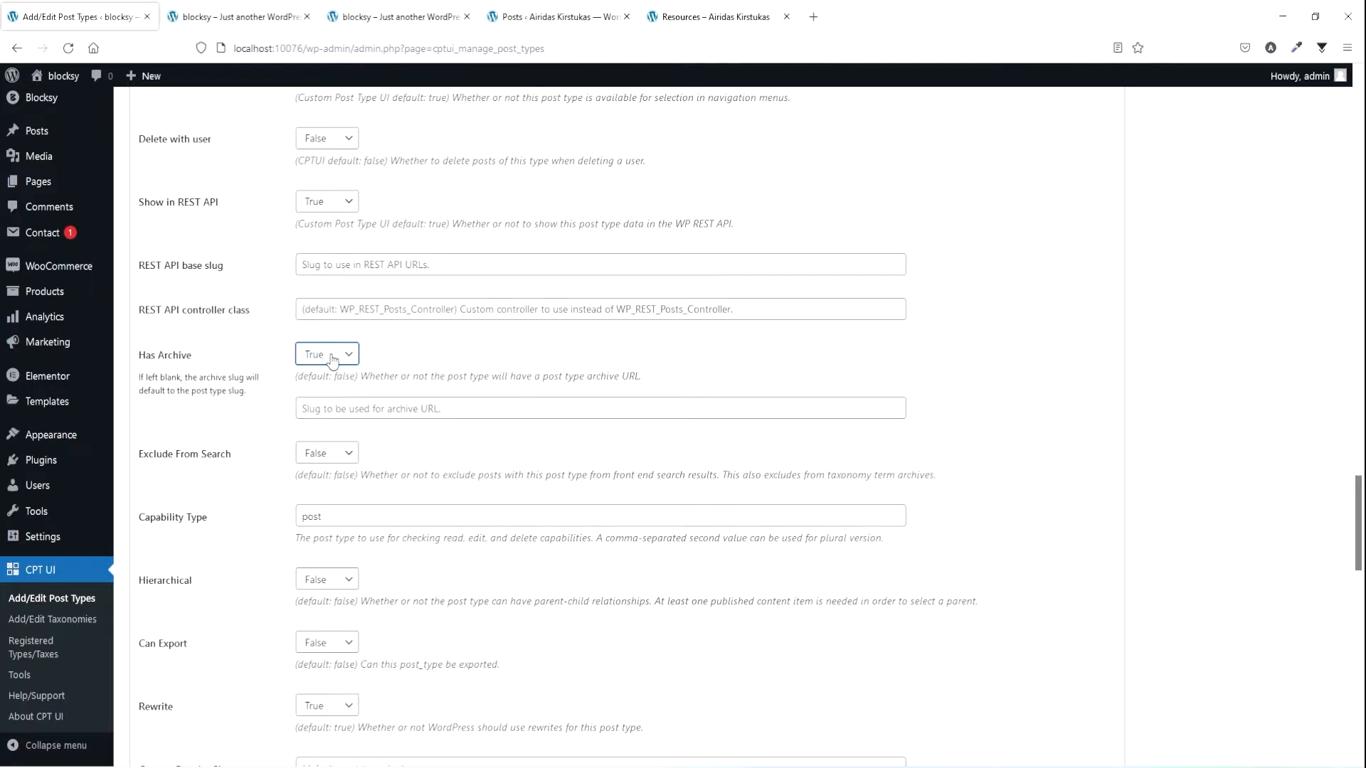
scroll(266, 439, down, 2)
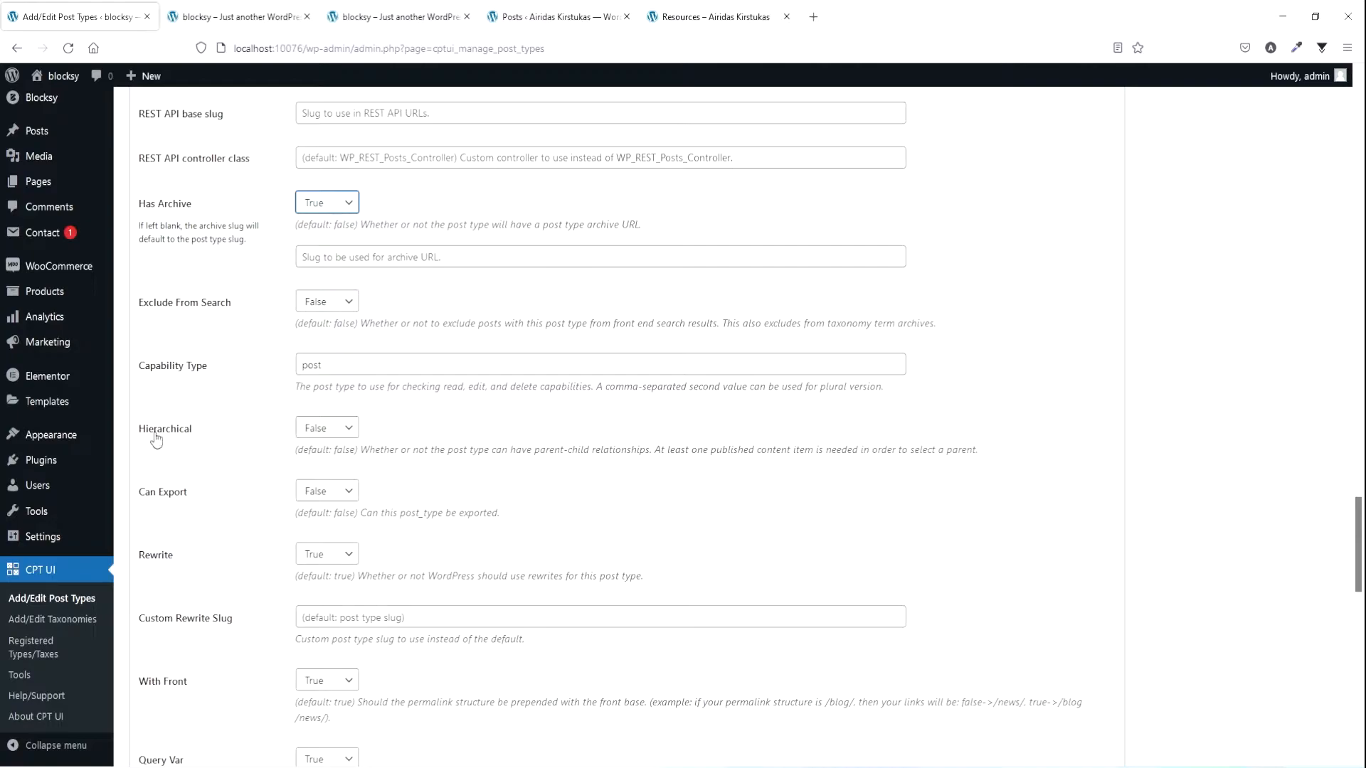
click(320, 435)
click(339, 474)
- Open the Dashicons reference from the Menu Icon setting in a new tab and get the class name of the "block default" icon
scroll(338, 475, down, 5)
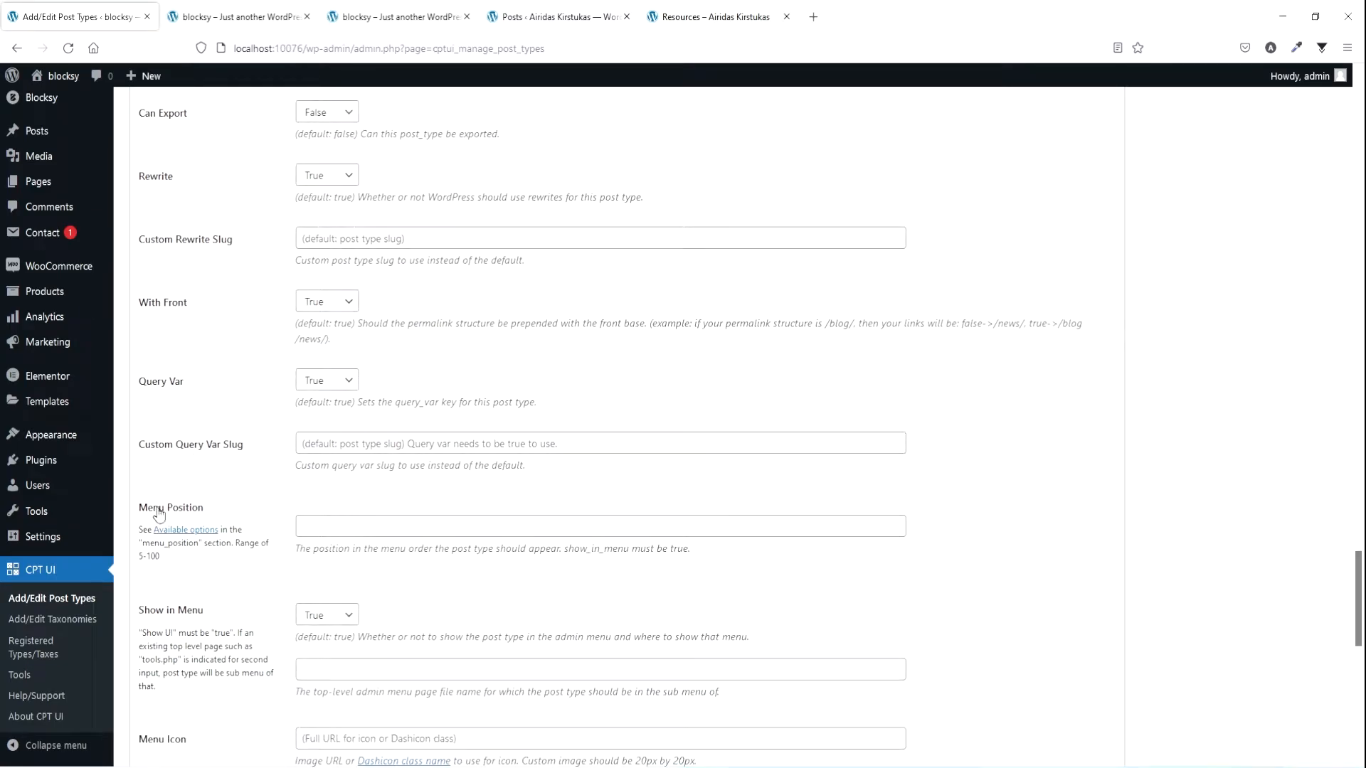
scroll(158, 513, down, 6)
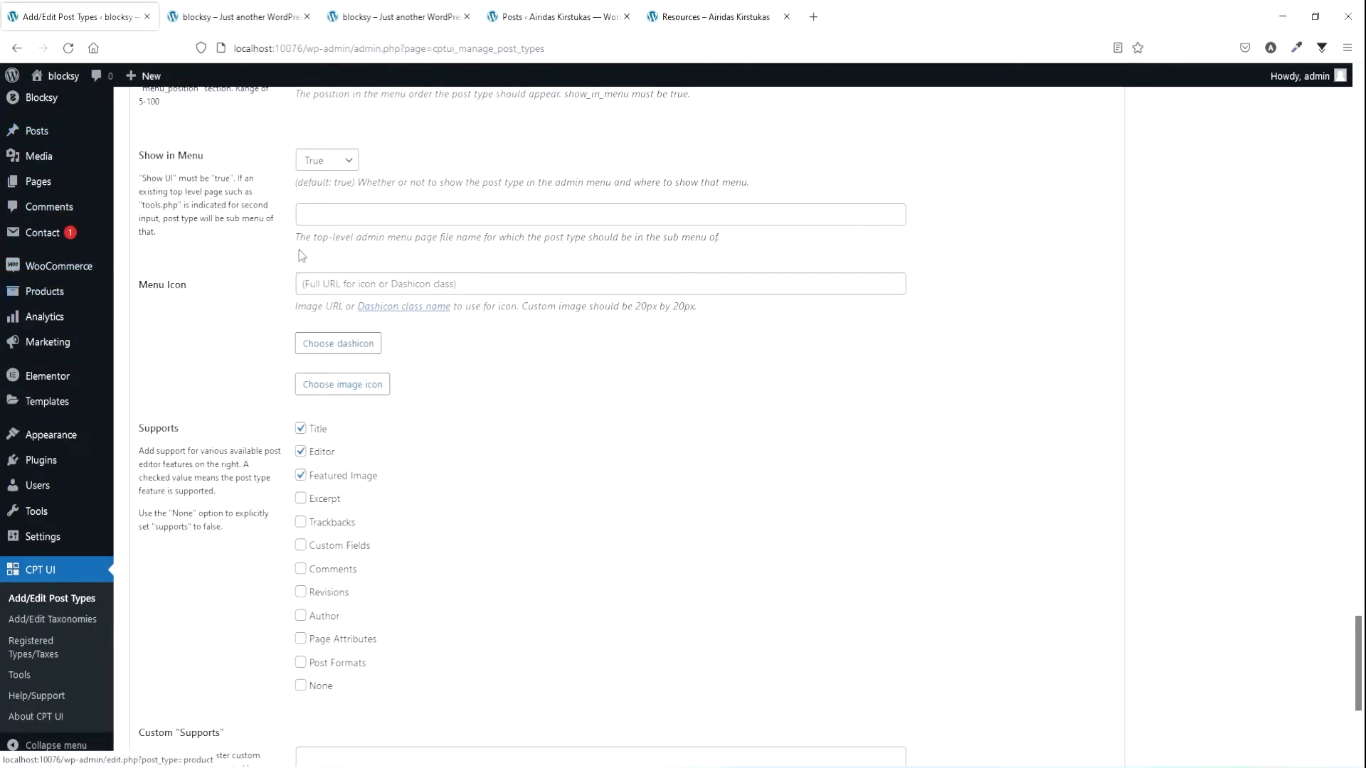
right_click(407, 313)
click(431, 318)
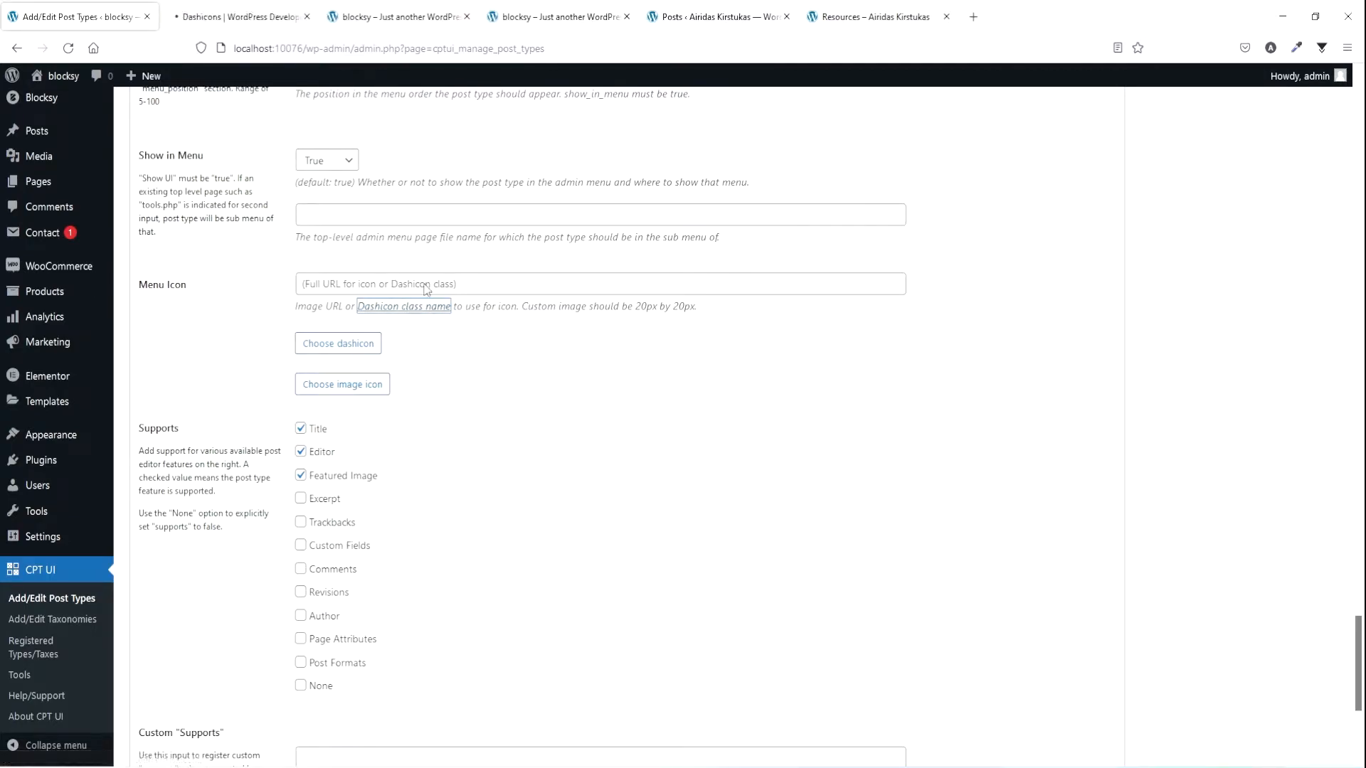
key(ctrl+Tab)
scroll(608, 451, down, 8)
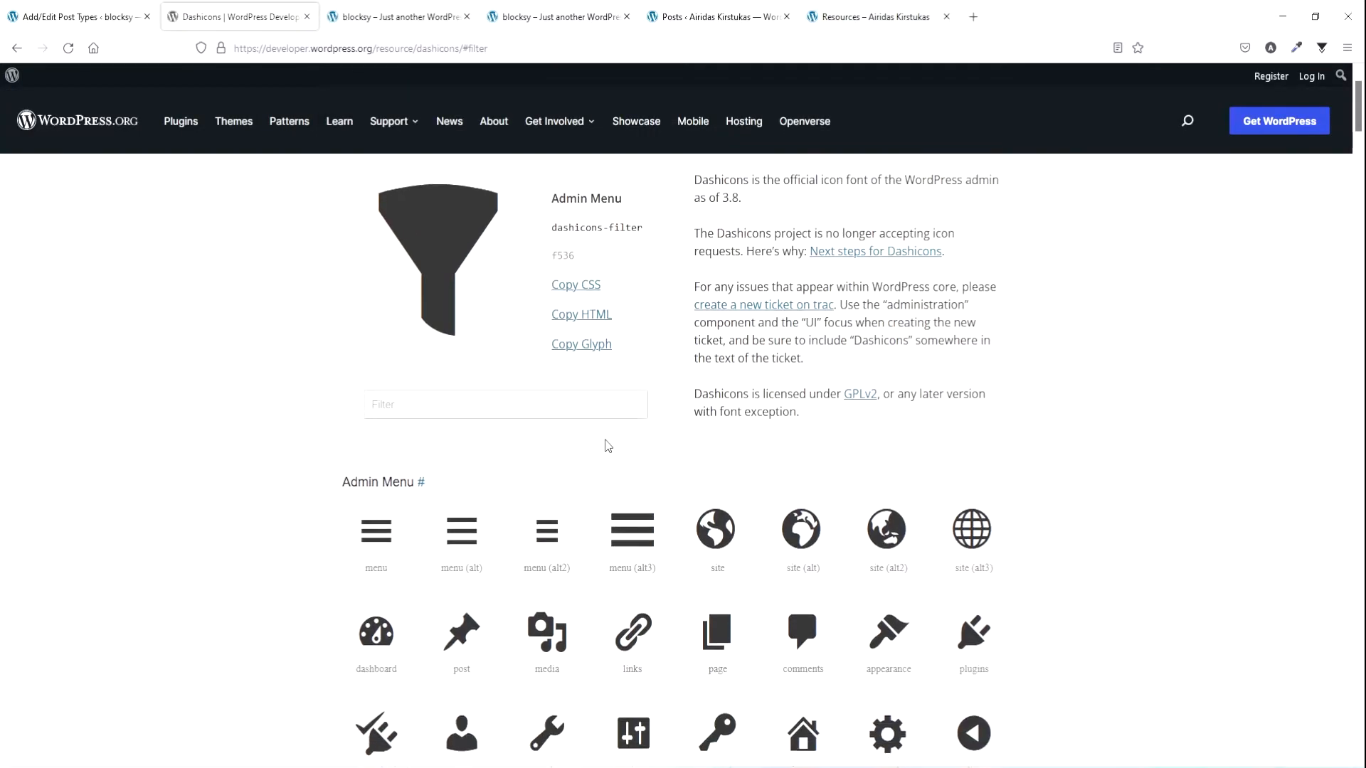
scroll(606, 446, down, 15)
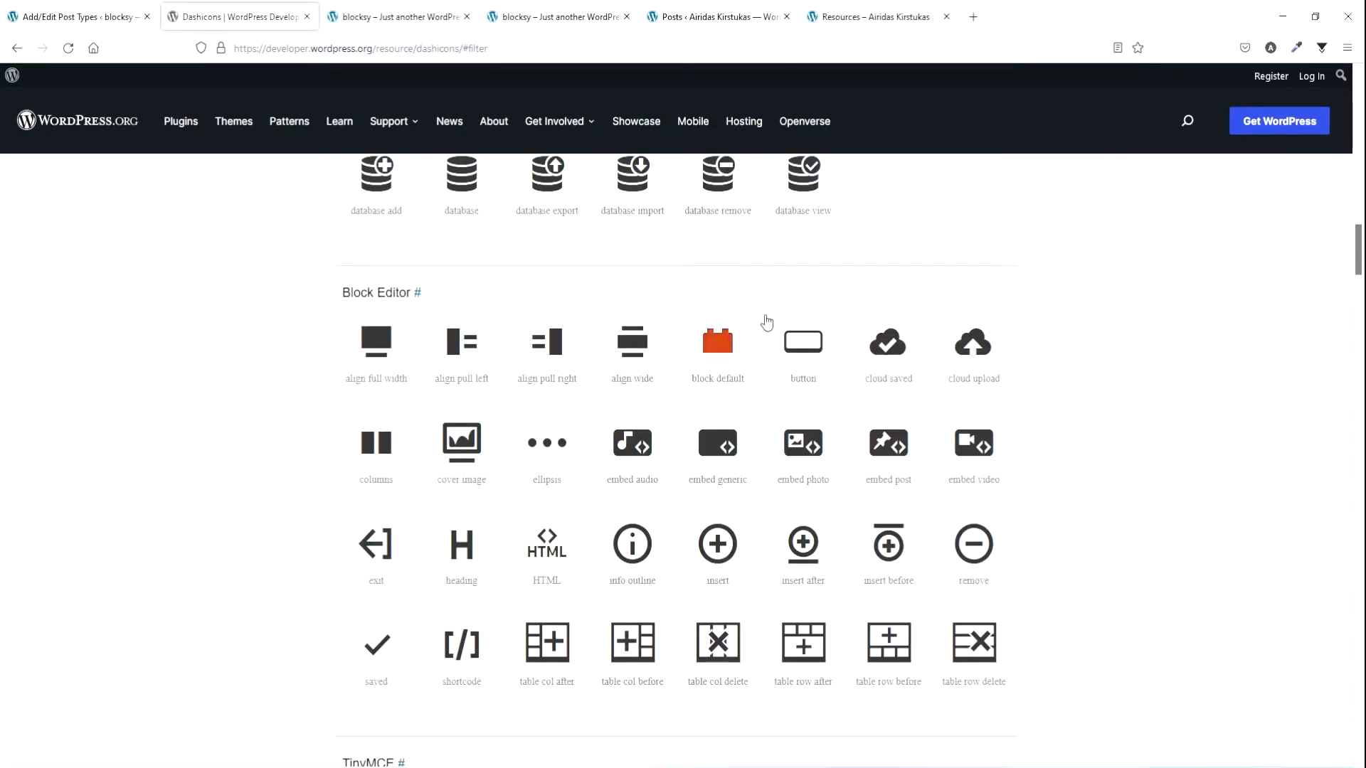
click(722, 345)
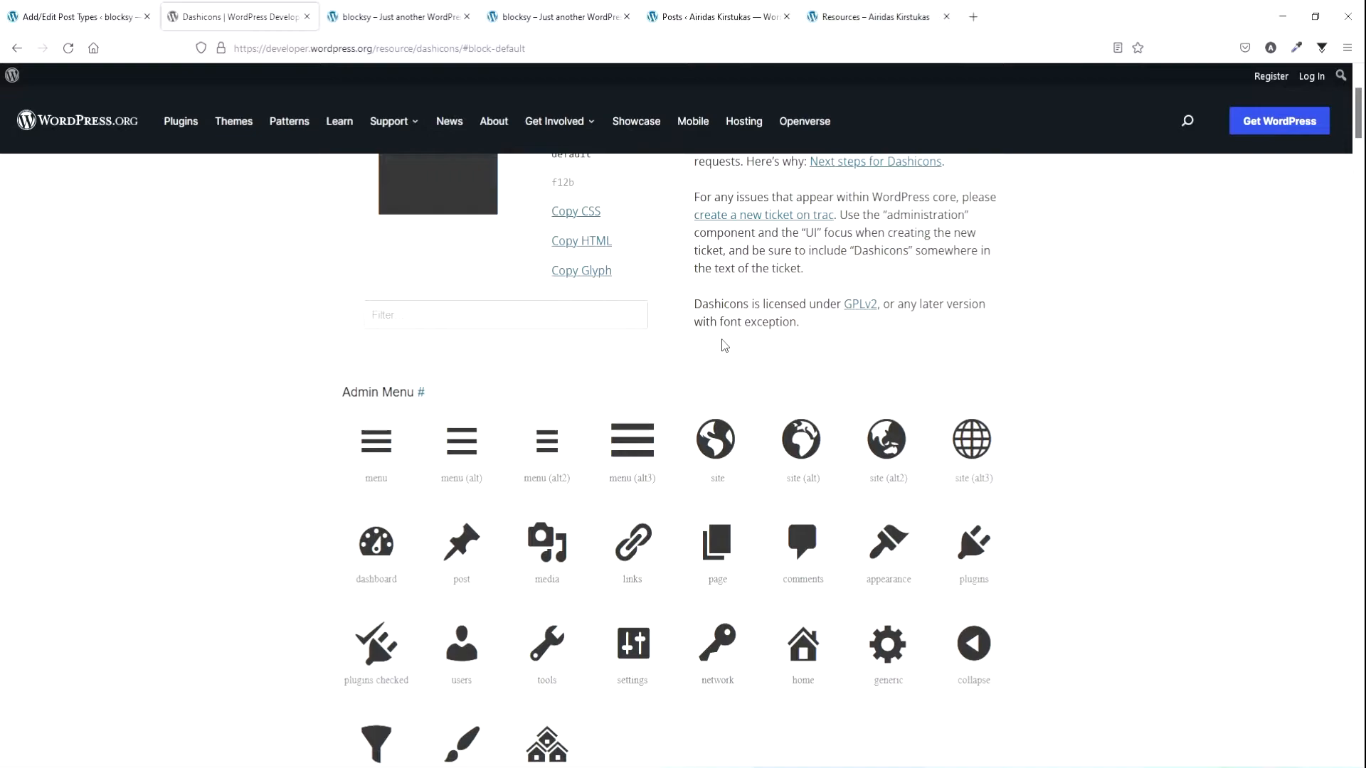
scroll(624, 301, up, 2)
drag(596, 311, 549, 262)
- Set the new post type's menu icon to "dashicons-block-default"
key(ctrl+Page_Up)
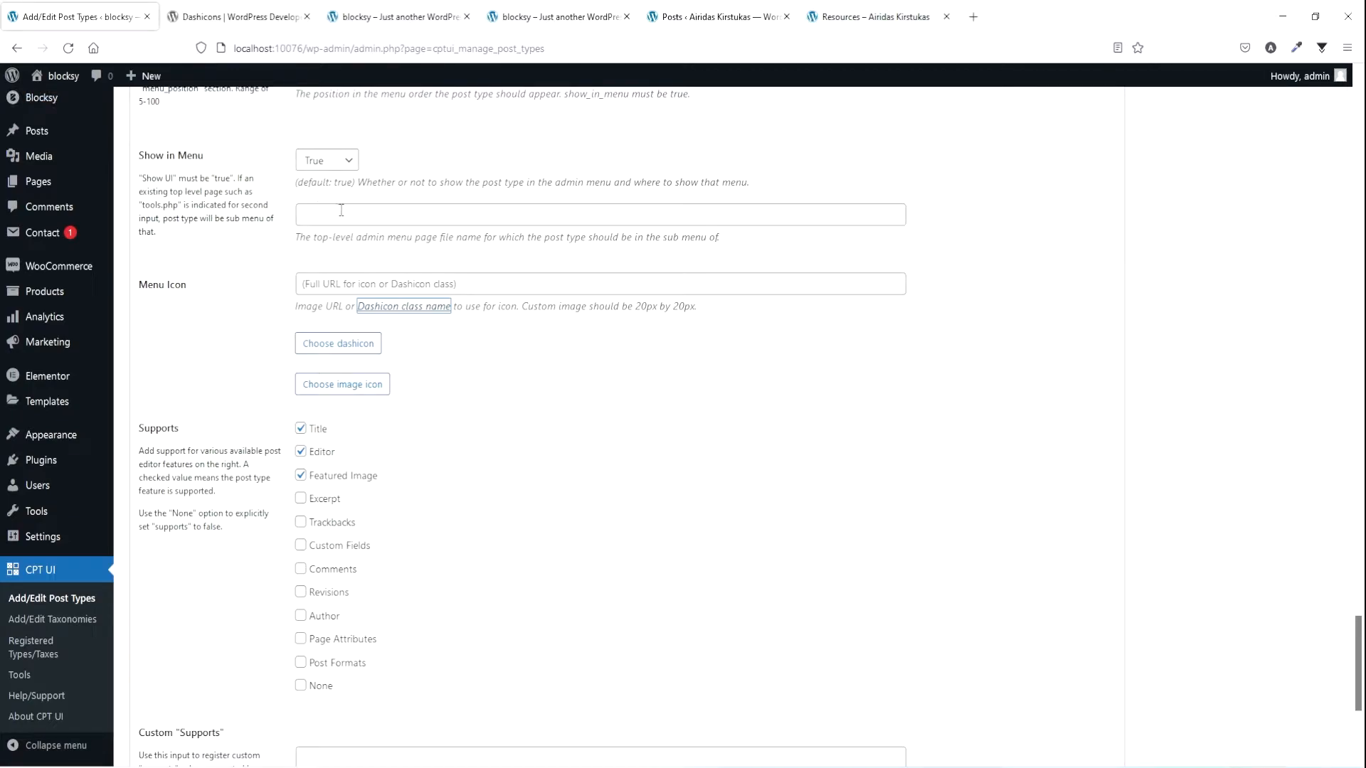
click(334, 286)
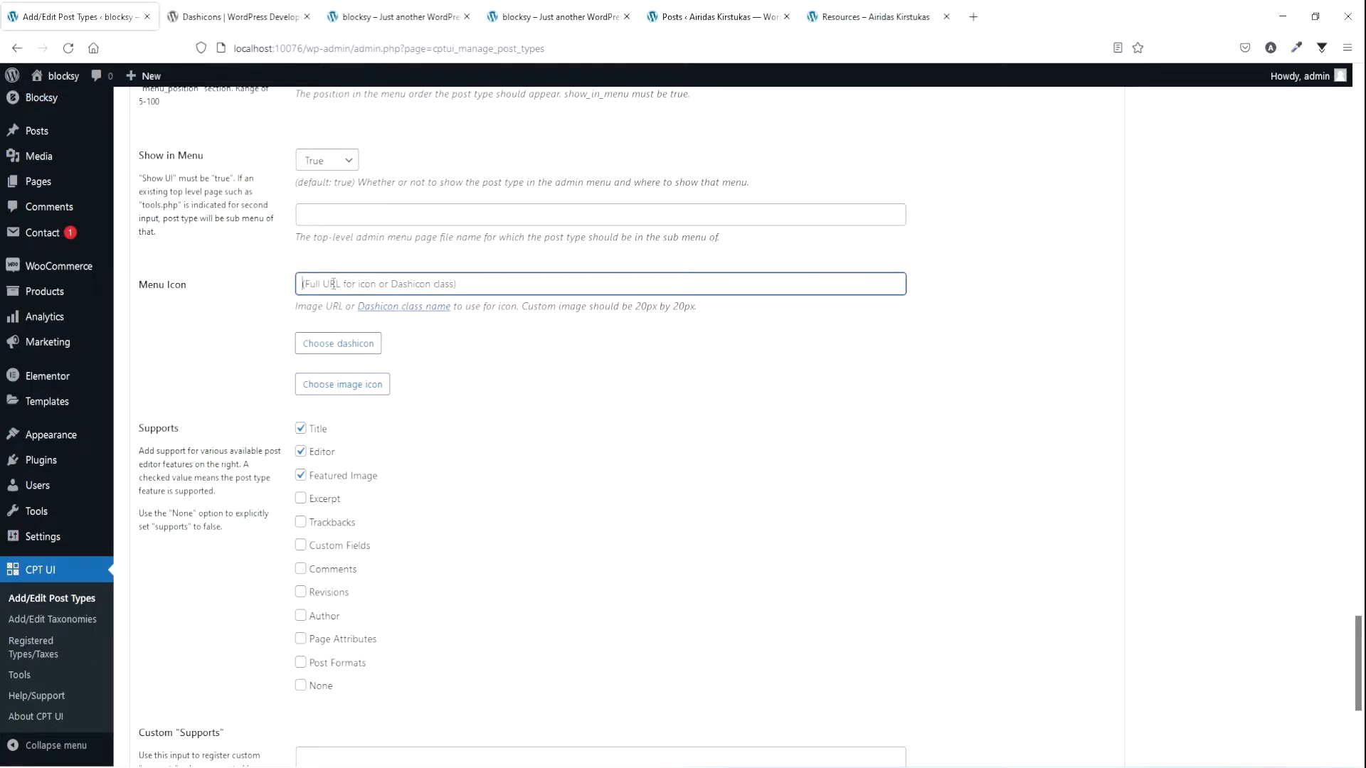
text(dashicons-block-default)
- Enable Excerpt support alongside Title, Editor and Featured Image, and add the post type
scroll(334, 284, down, 2)
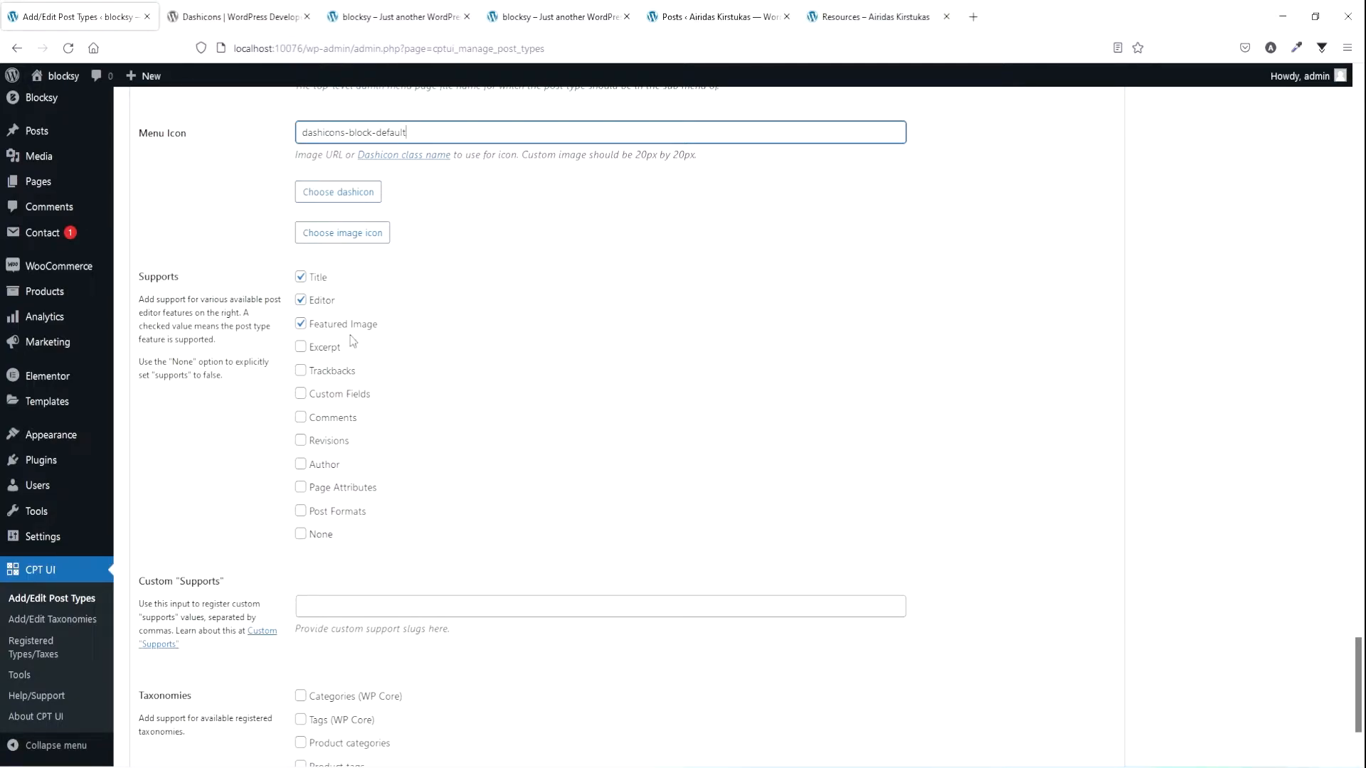
click(301, 347)
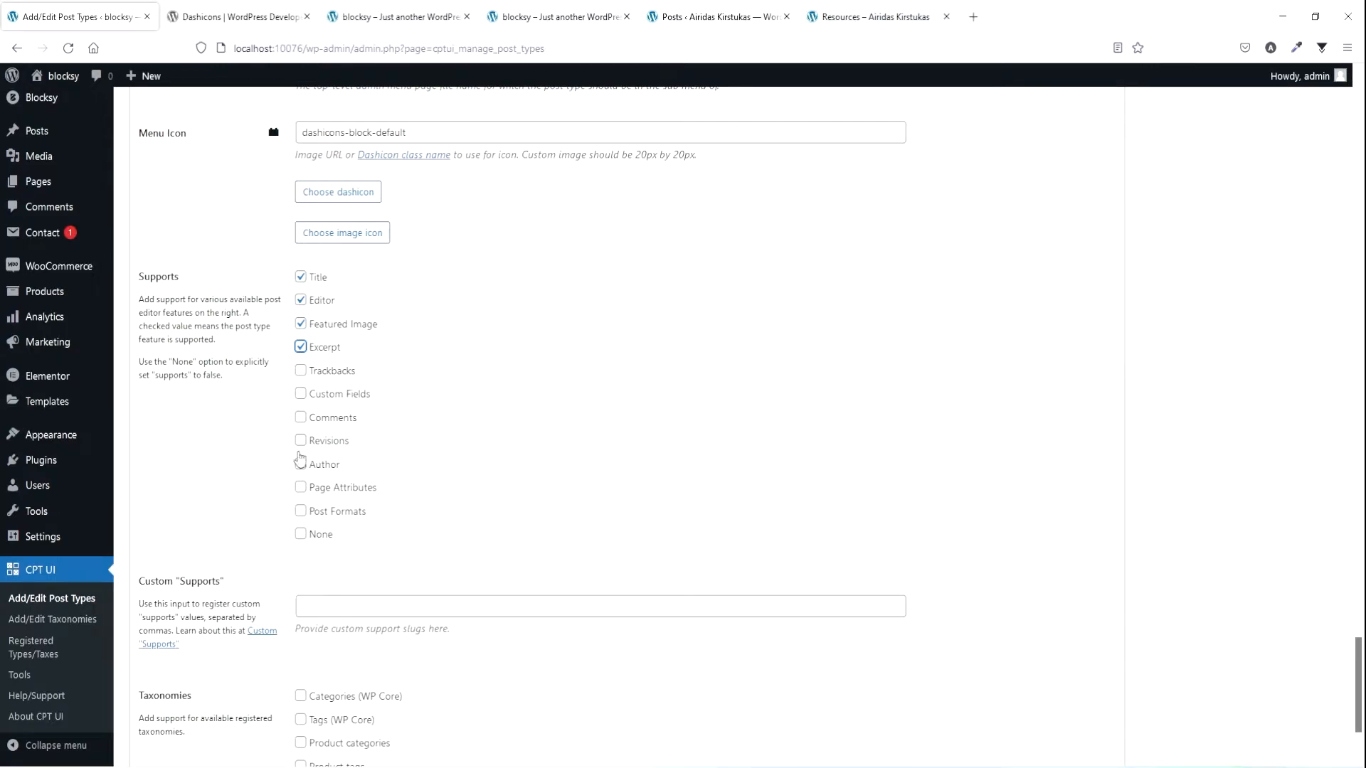
scroll(299, 435, down, 2)
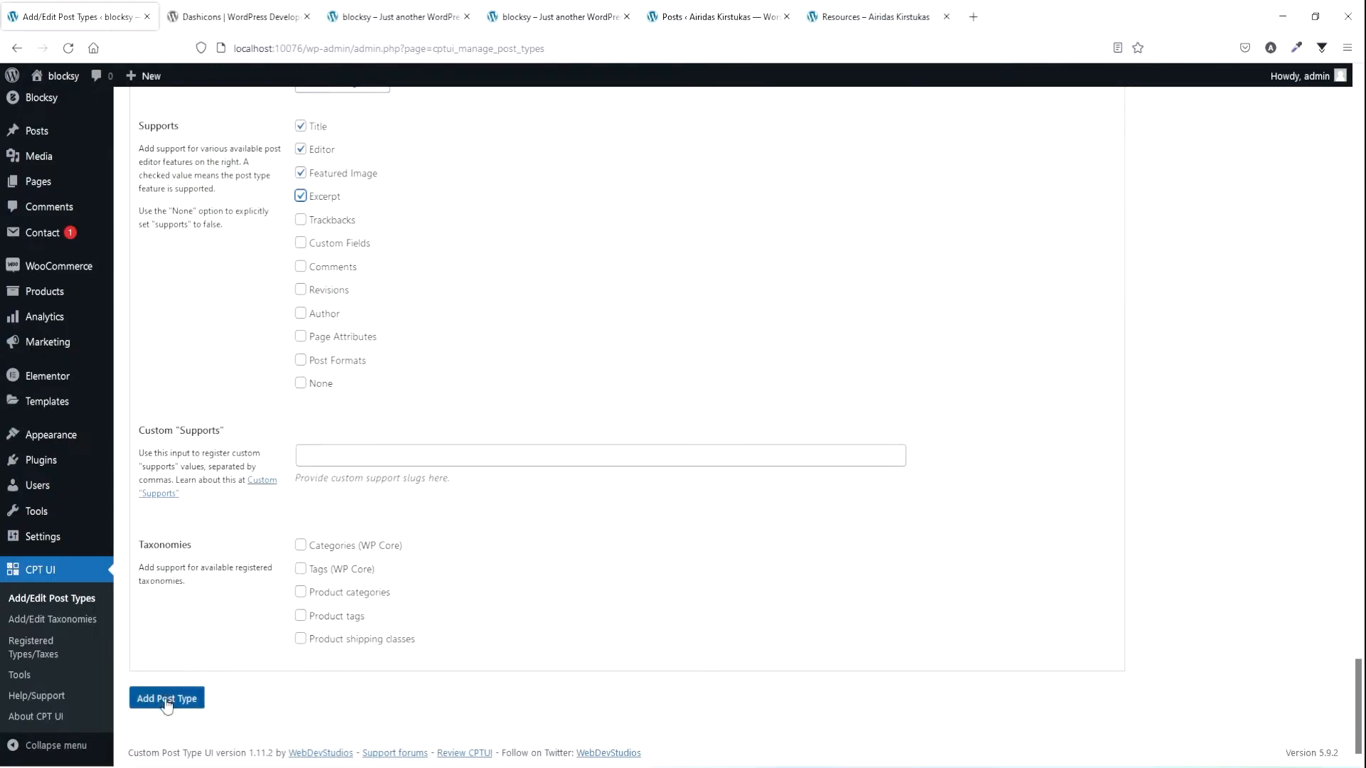
click(165, 700)
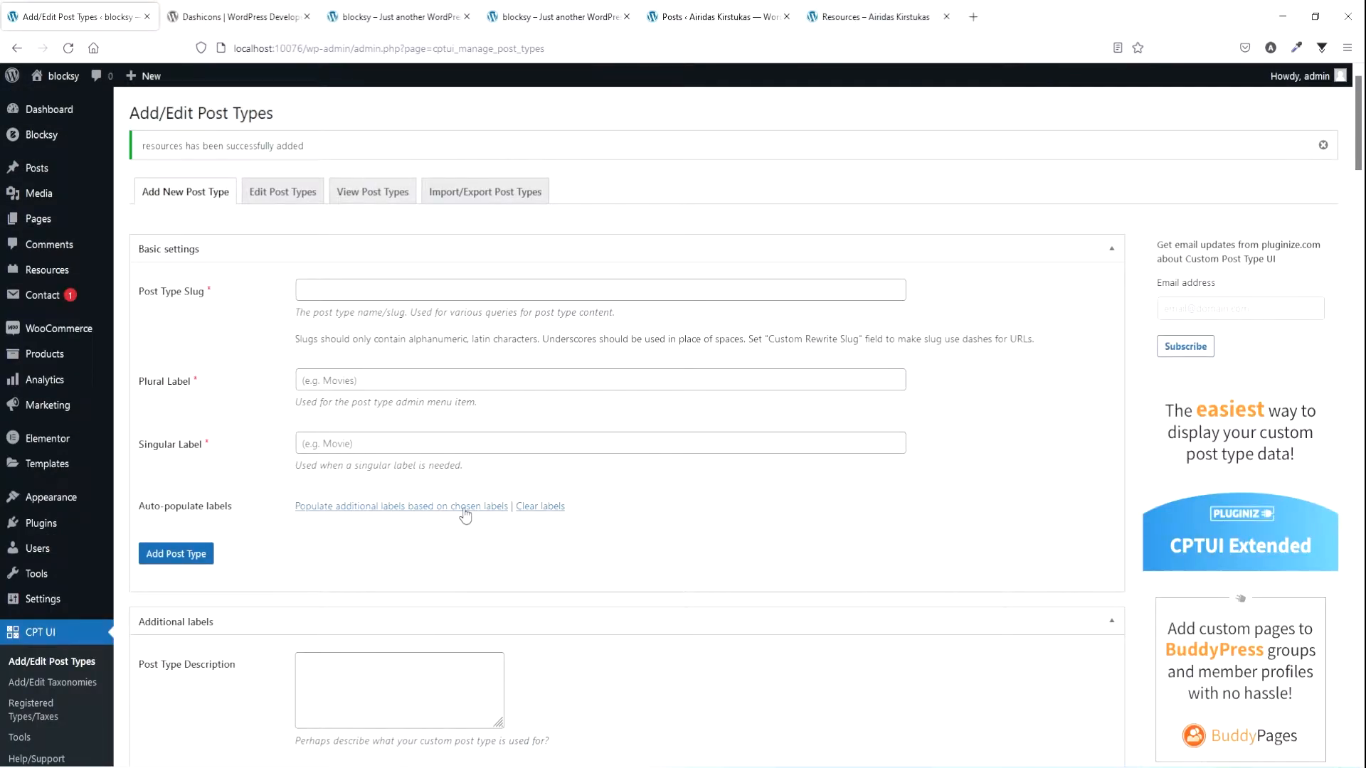
- Open the Resources post type for editing, review its settings including Has Archive, and save it
scroll(465, 514, down, 4)
scroll(464, 511, up, 4)
click(282, 198)
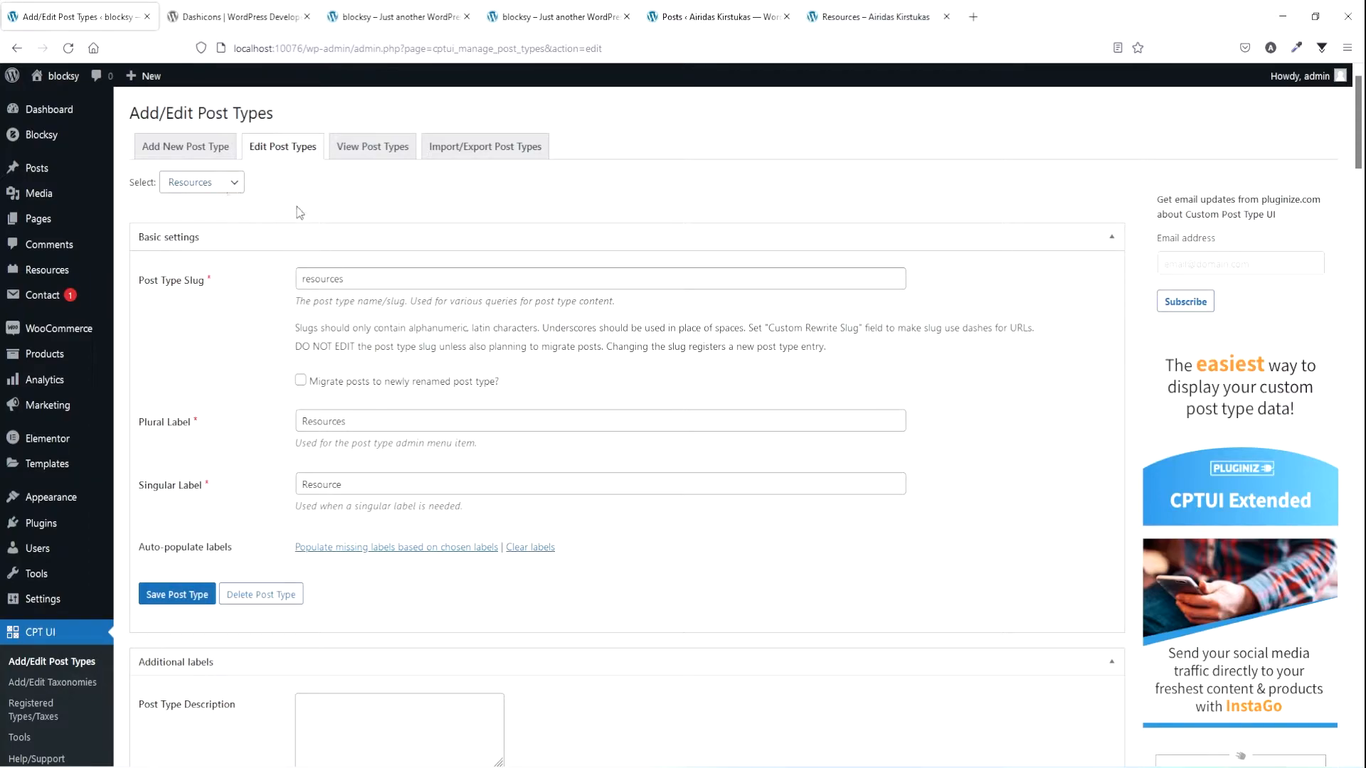
click(234, 185)
click(232, 187)
scroll(324, 403, down, 10)
scroll(324, 403, down, 20)
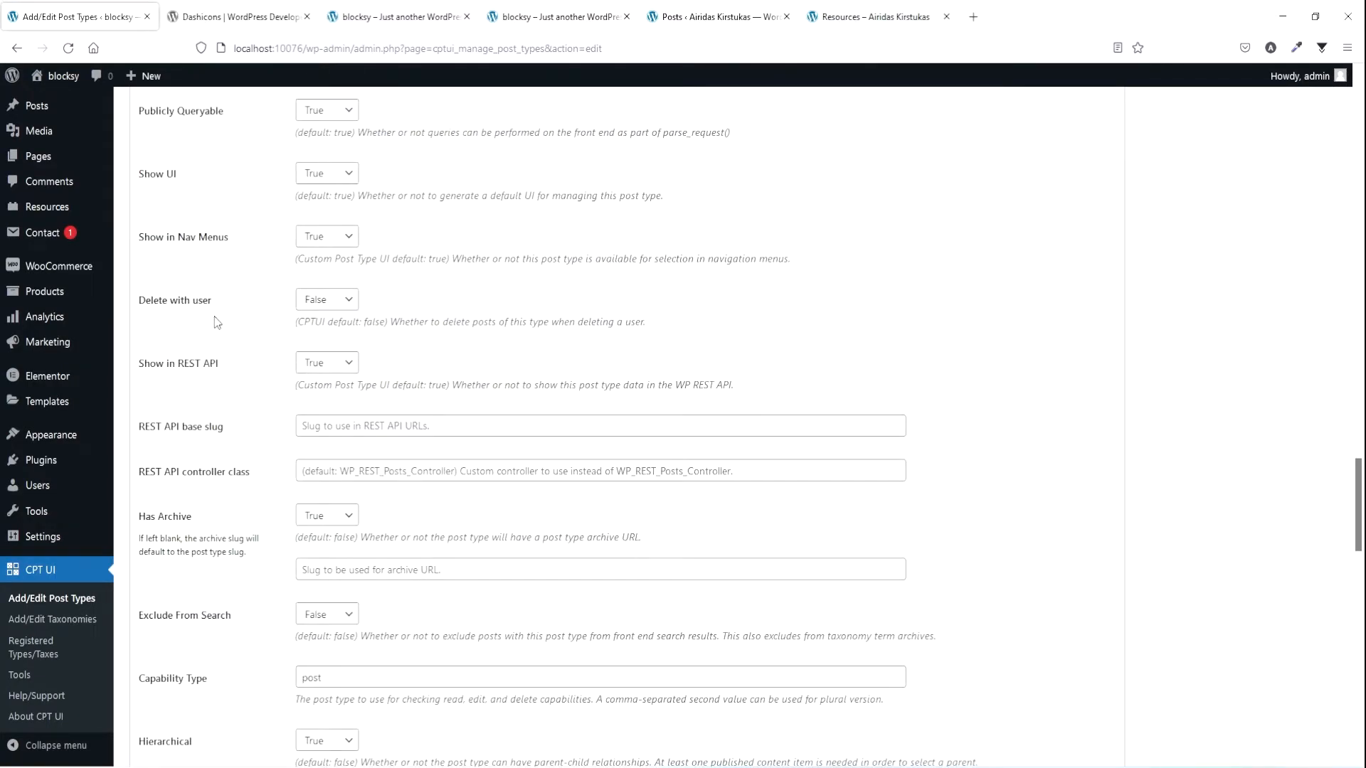
scroll(333, 370, down, 2)
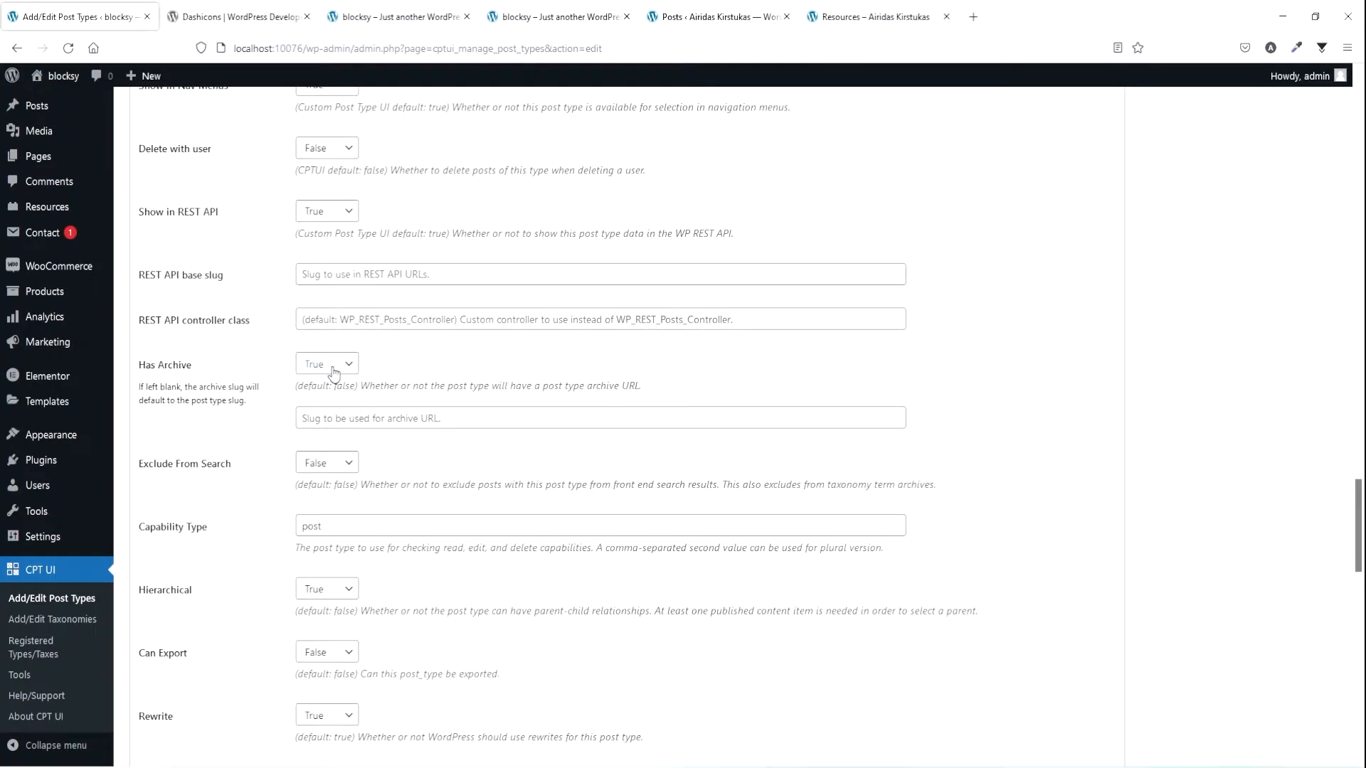
click(333, 365)
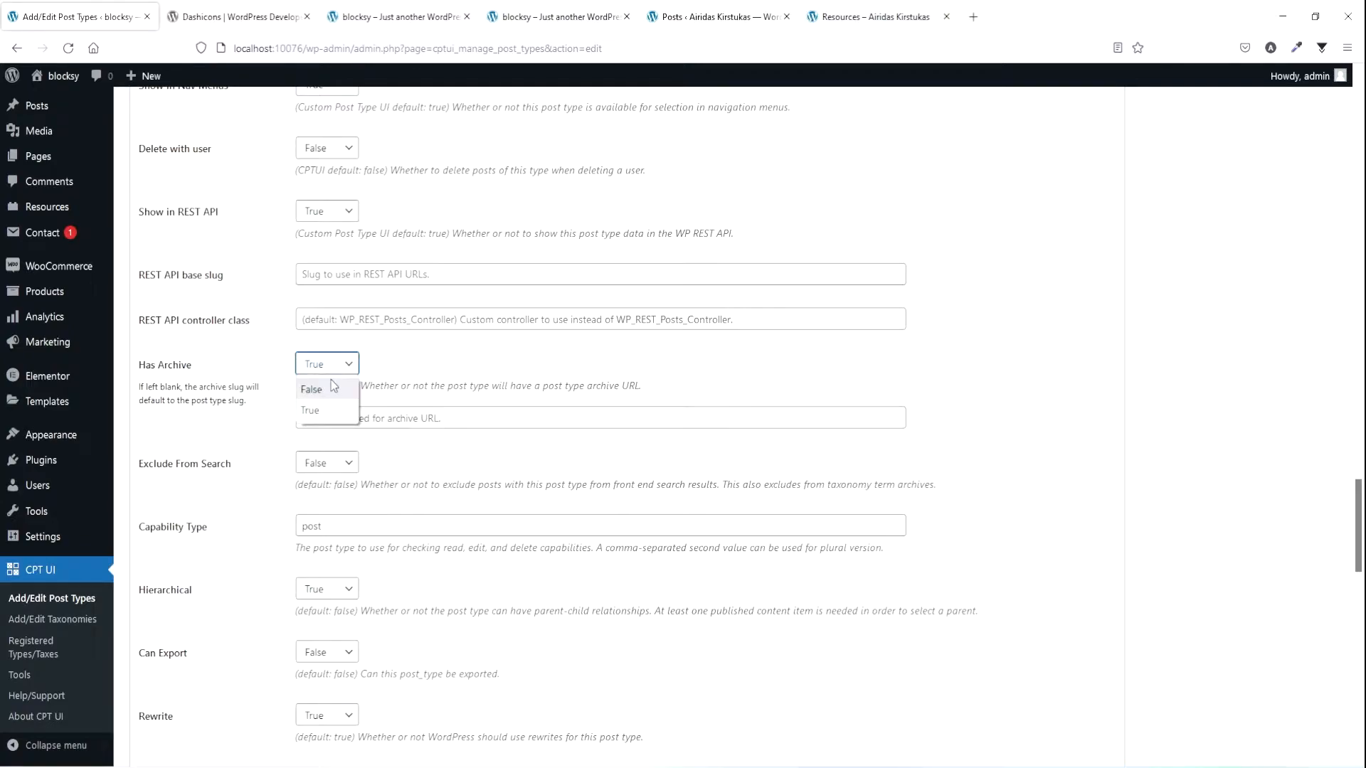
click(372, 361)
scroll(370, 362, down, 15)
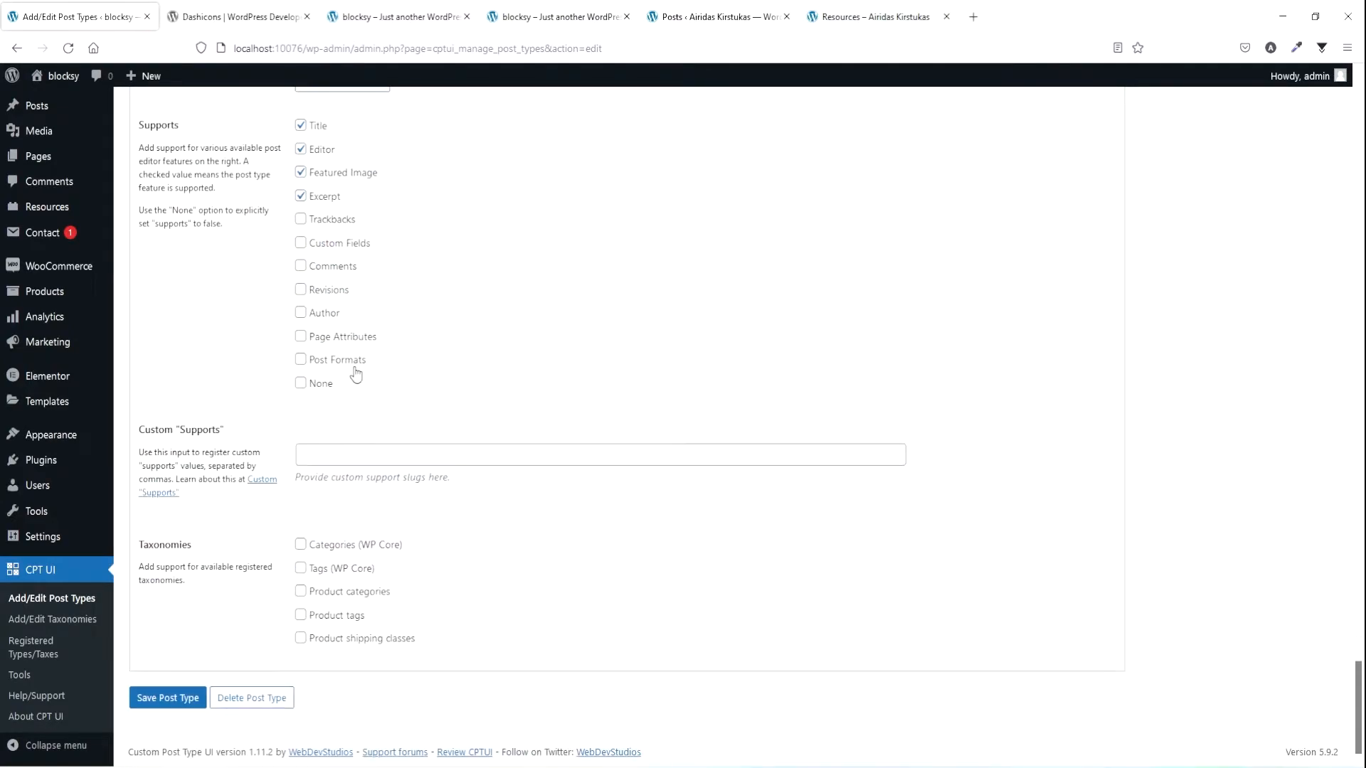
click(161, 701)
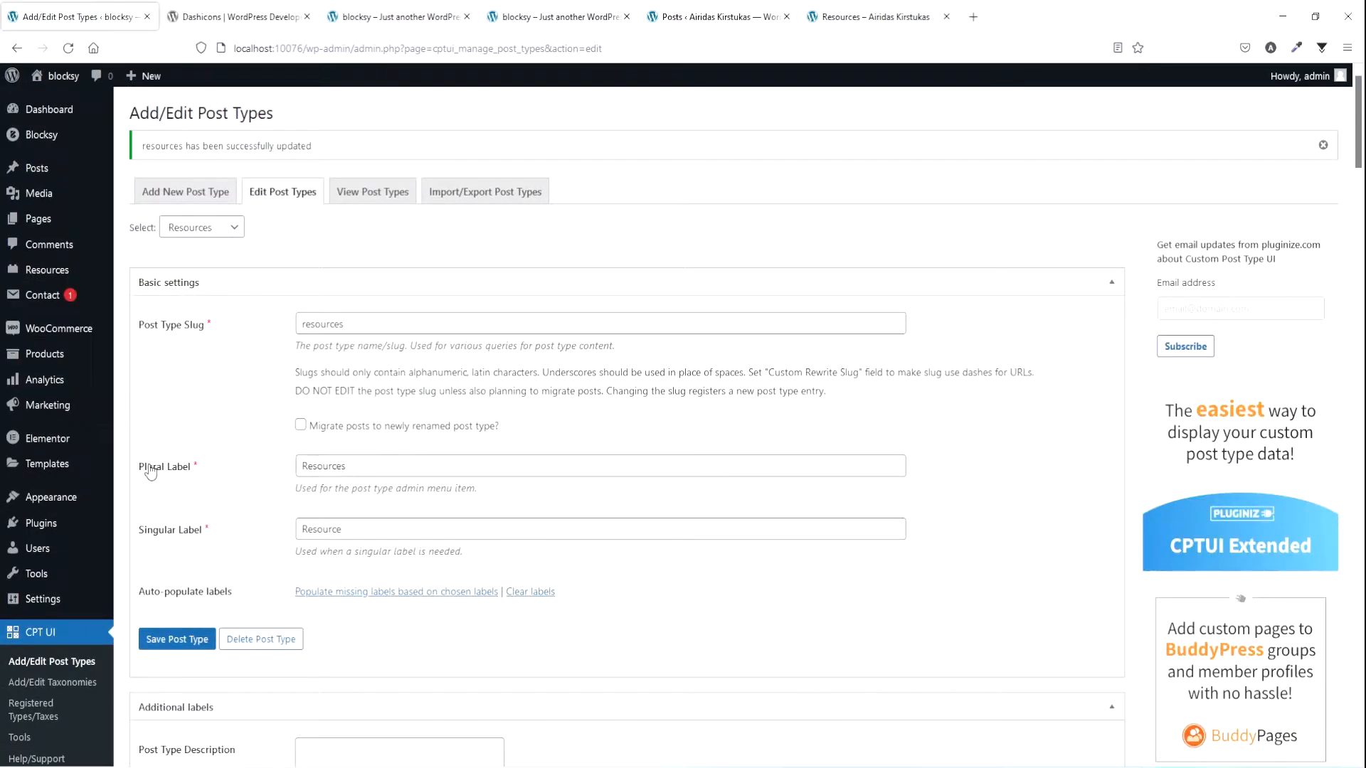
- Check the options of the new Resources post type in the dashboard and switch to the live site's Posts list
scroll(136, 455, down, 4)
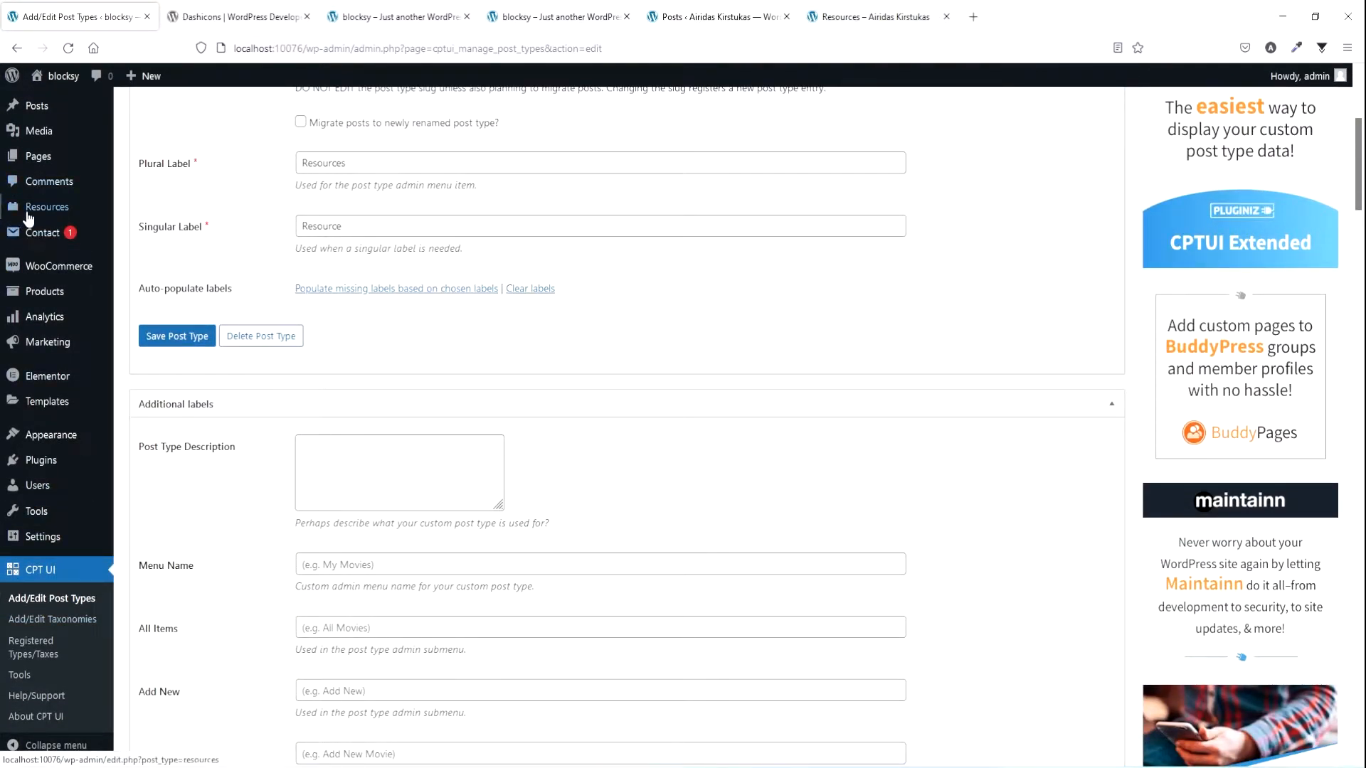
mouse_move(13, 213)
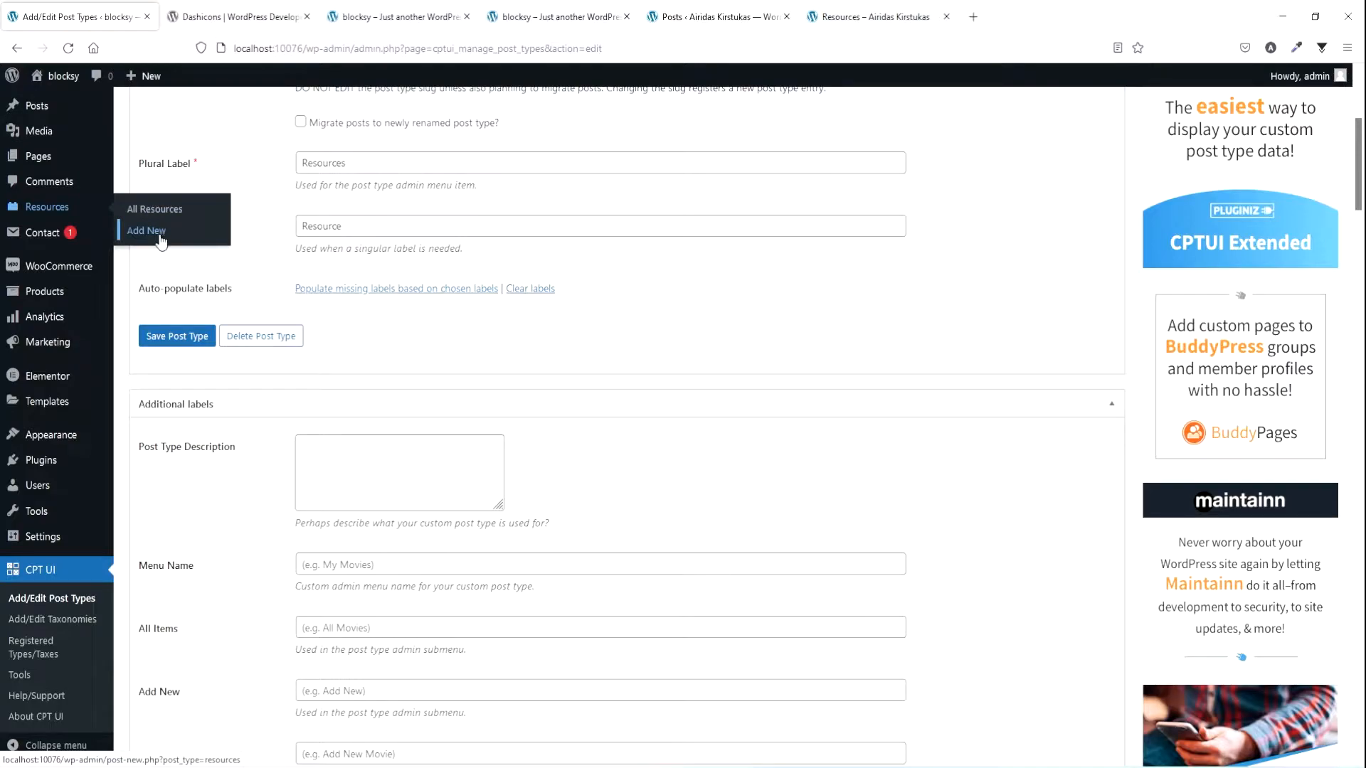
click(721, 10)
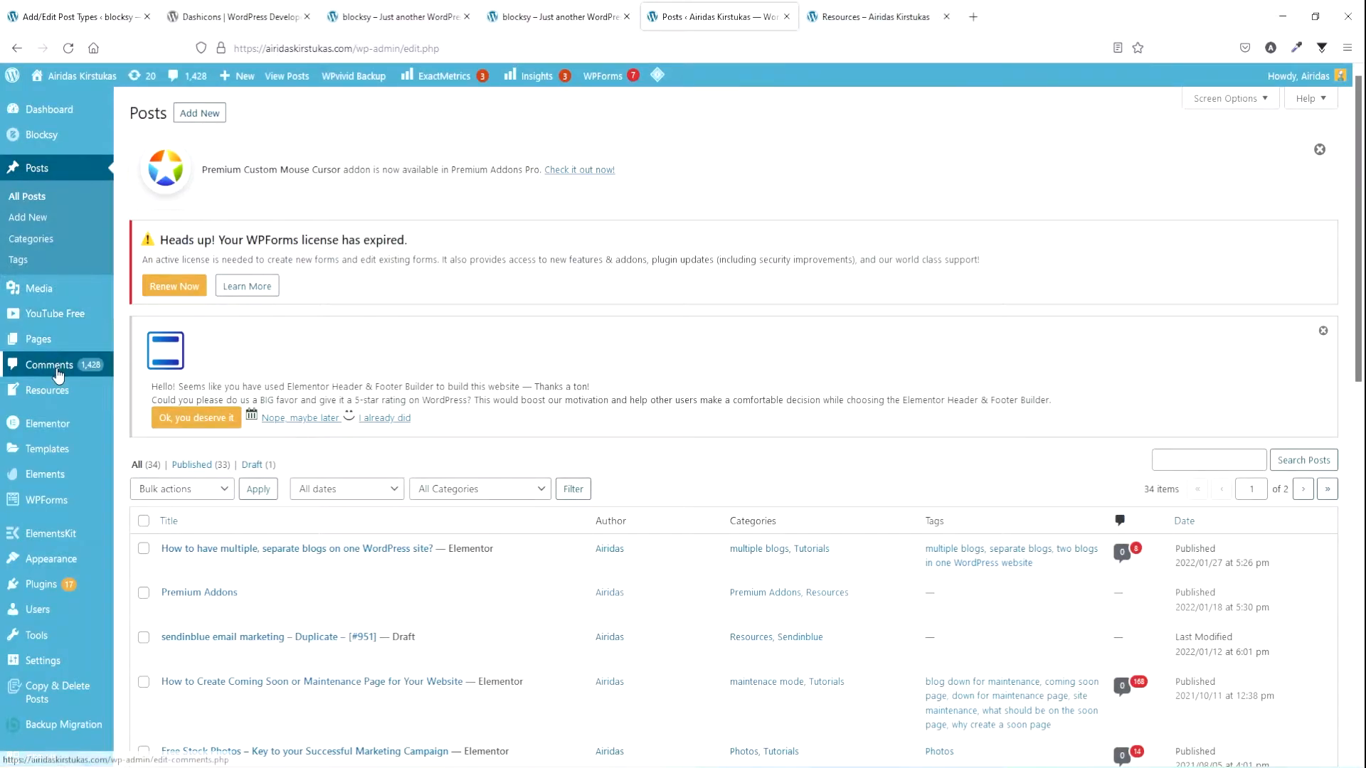
- On the local site, fill in a new taxonomy with slug "resource_category", plural label "categories" and singular label "category"
mouse_move(53, 395)
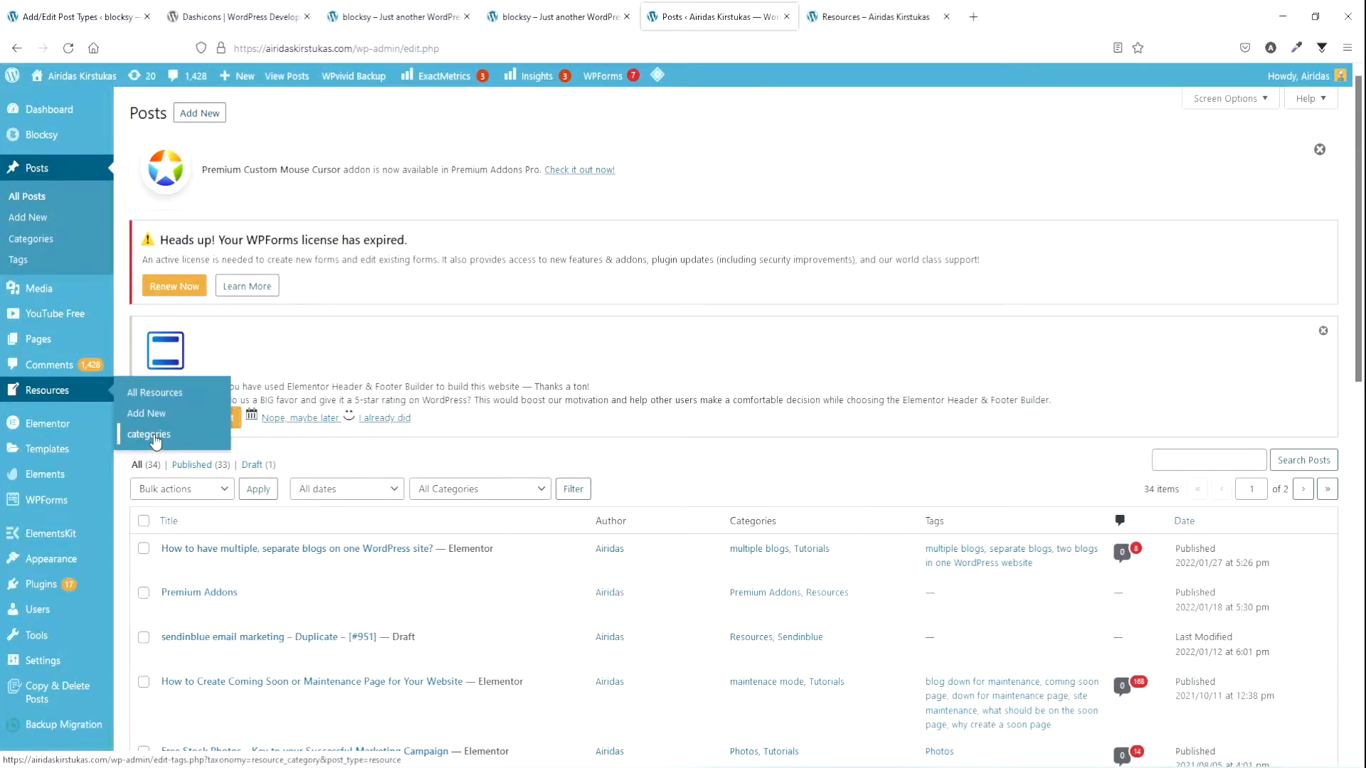
click(77, 16)
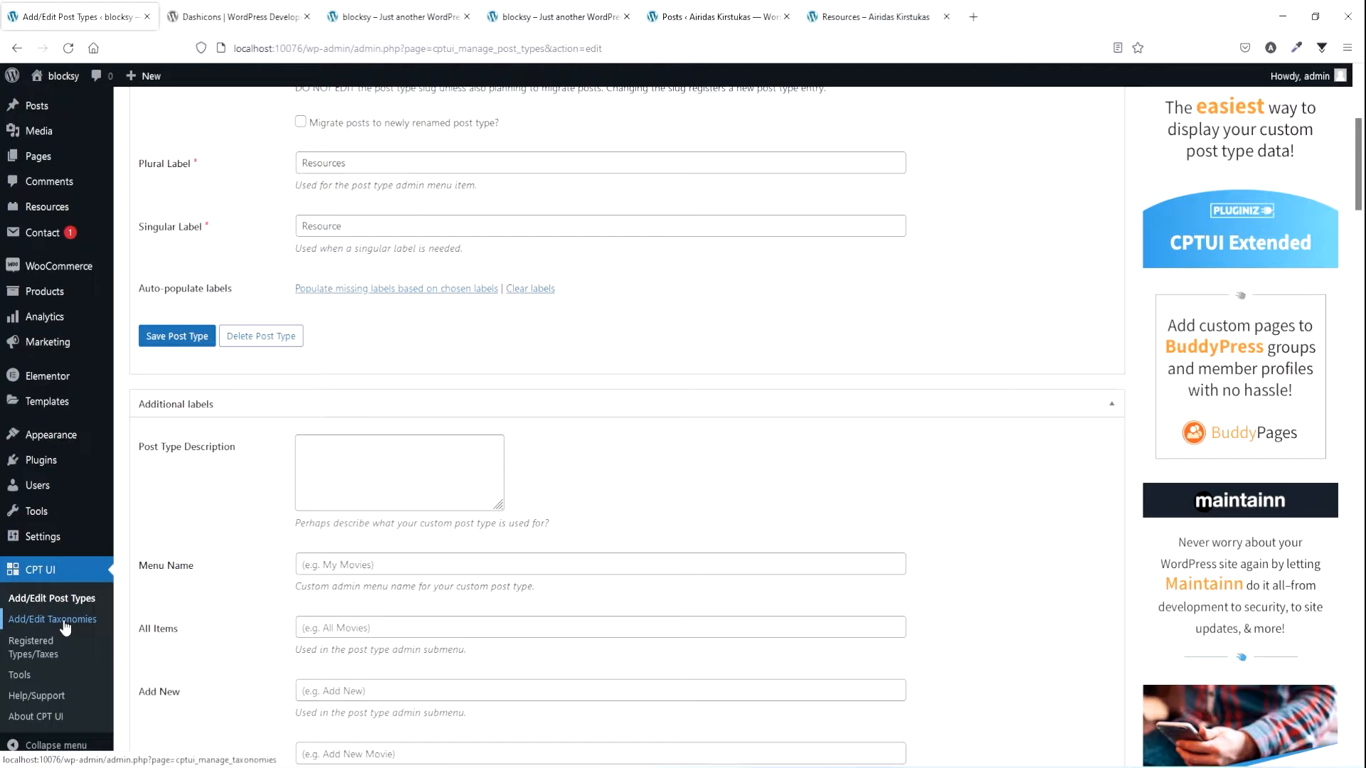
text(_resource_category)
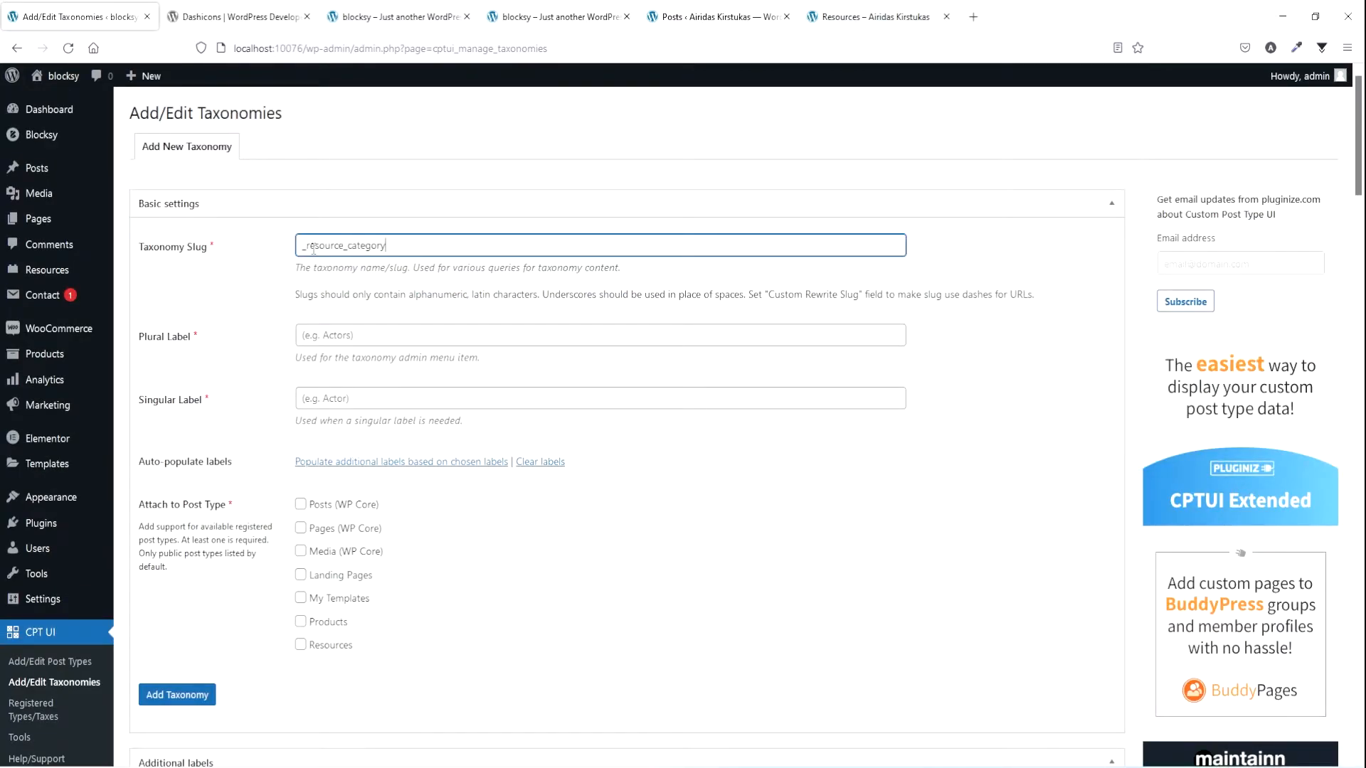
key(BackSpace)
click(355, 336)
text(categories)
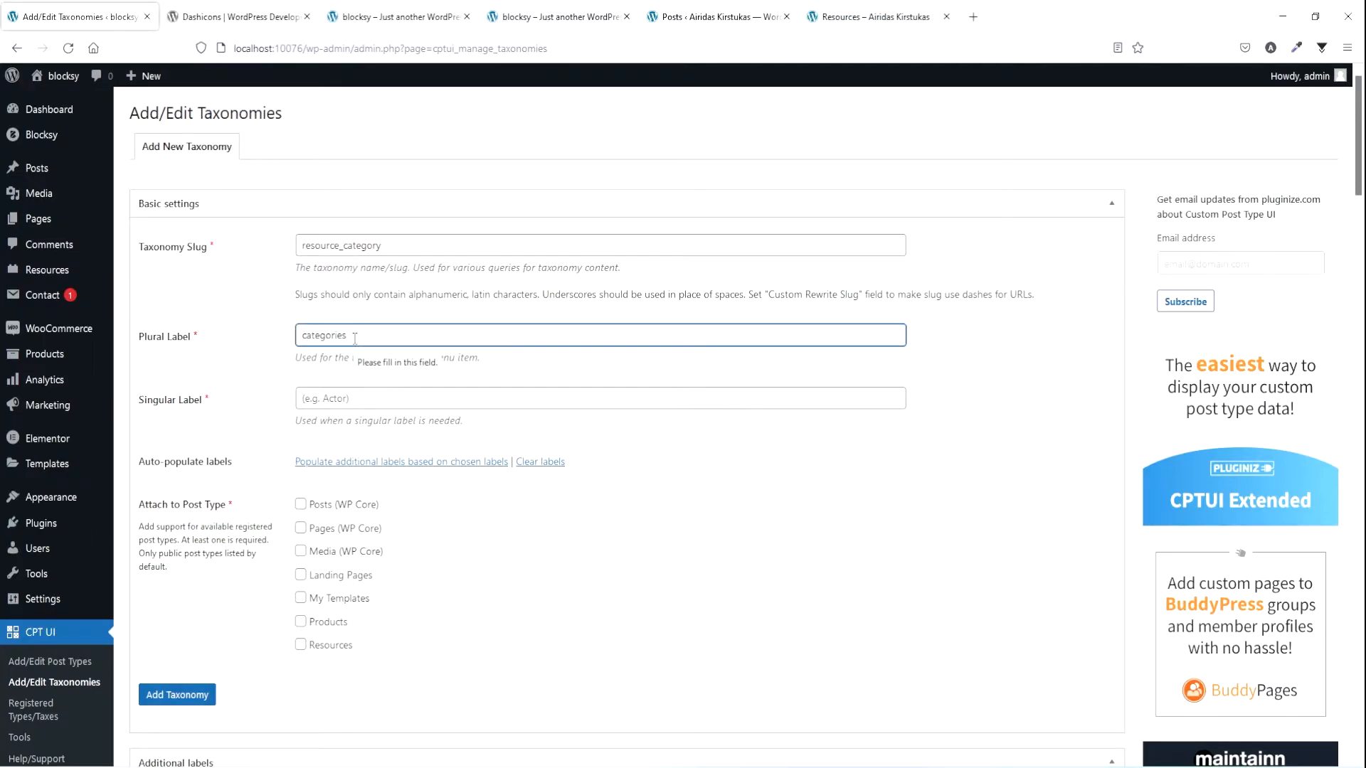
click(349, 396)
text(category)
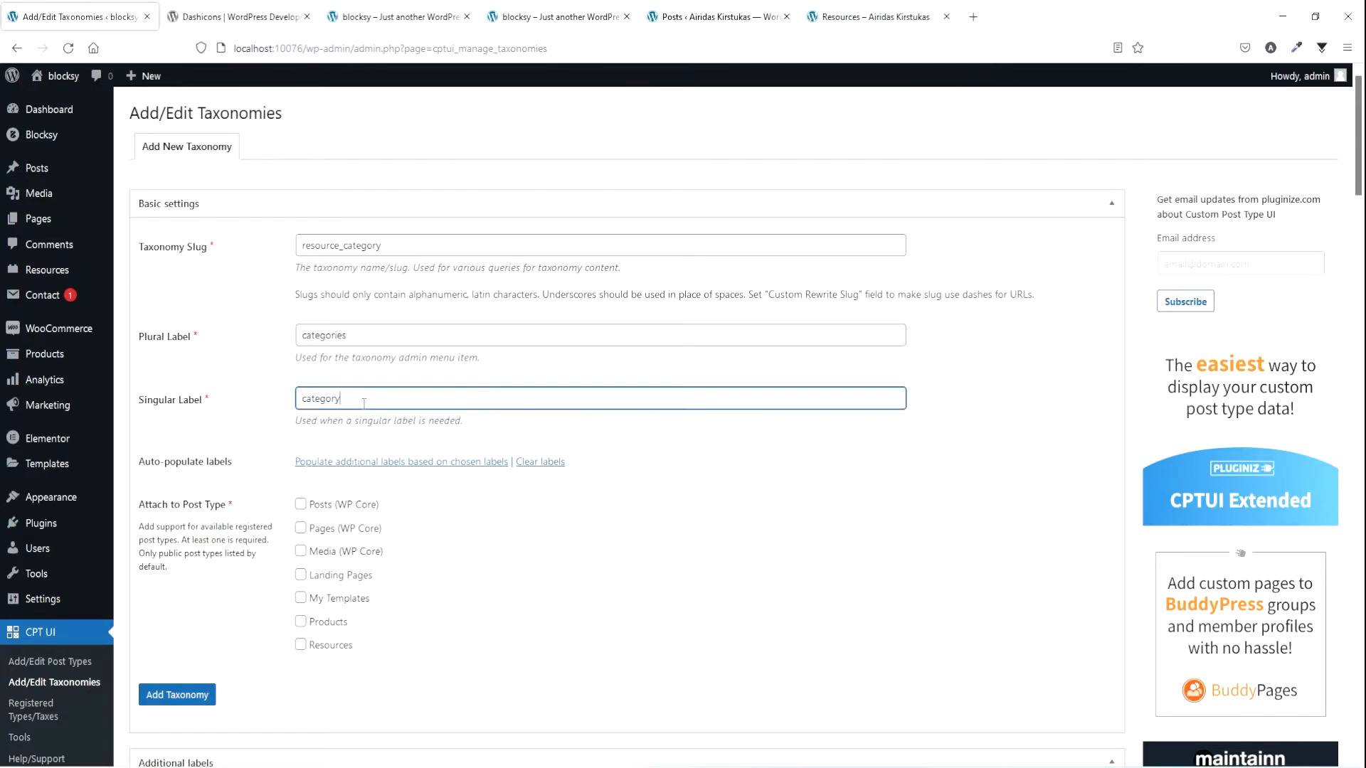
- Attach the new taxonomy to the Resources post type and set Hierarchical to True
scroll(377, 419, down, 2)
click(301, 496)
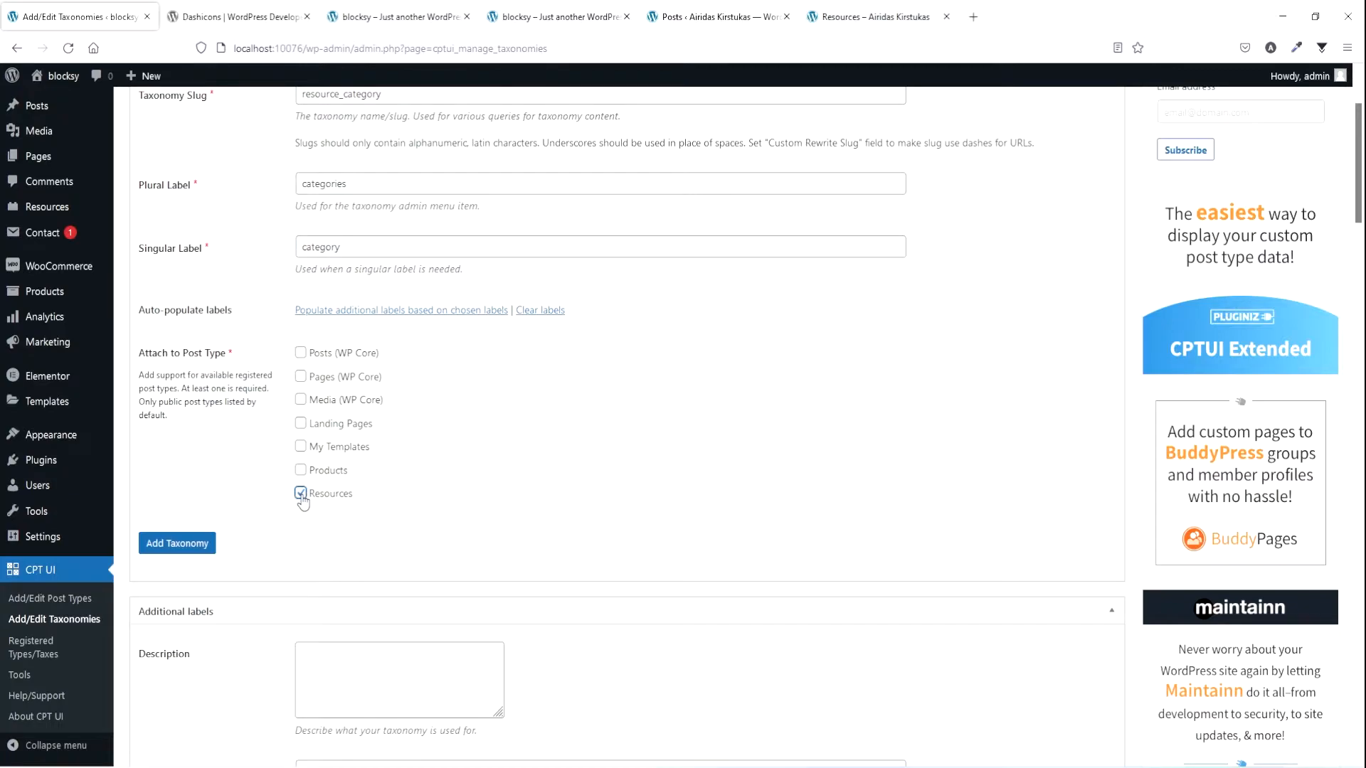
scroll(356, 502, down, 20)
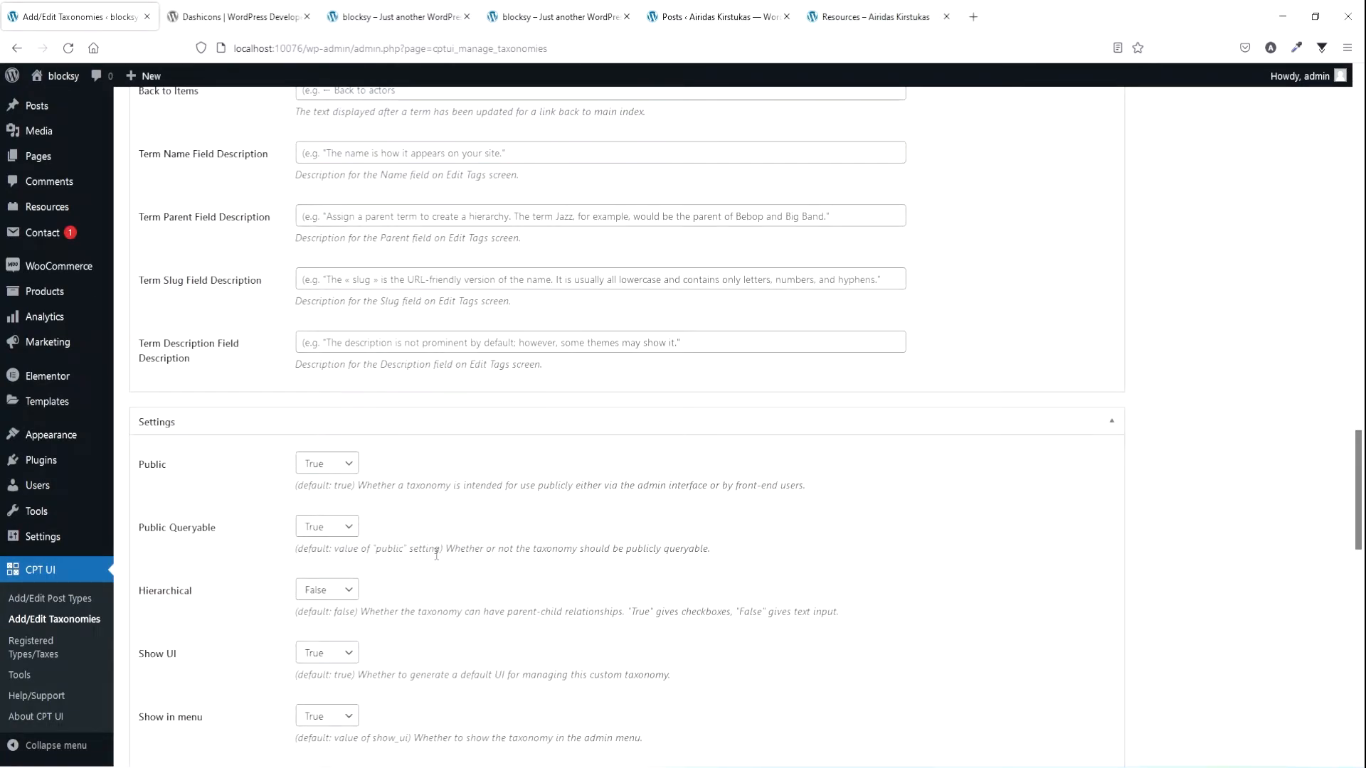
scroll(436, 554, down, 5)
click(332, 213)
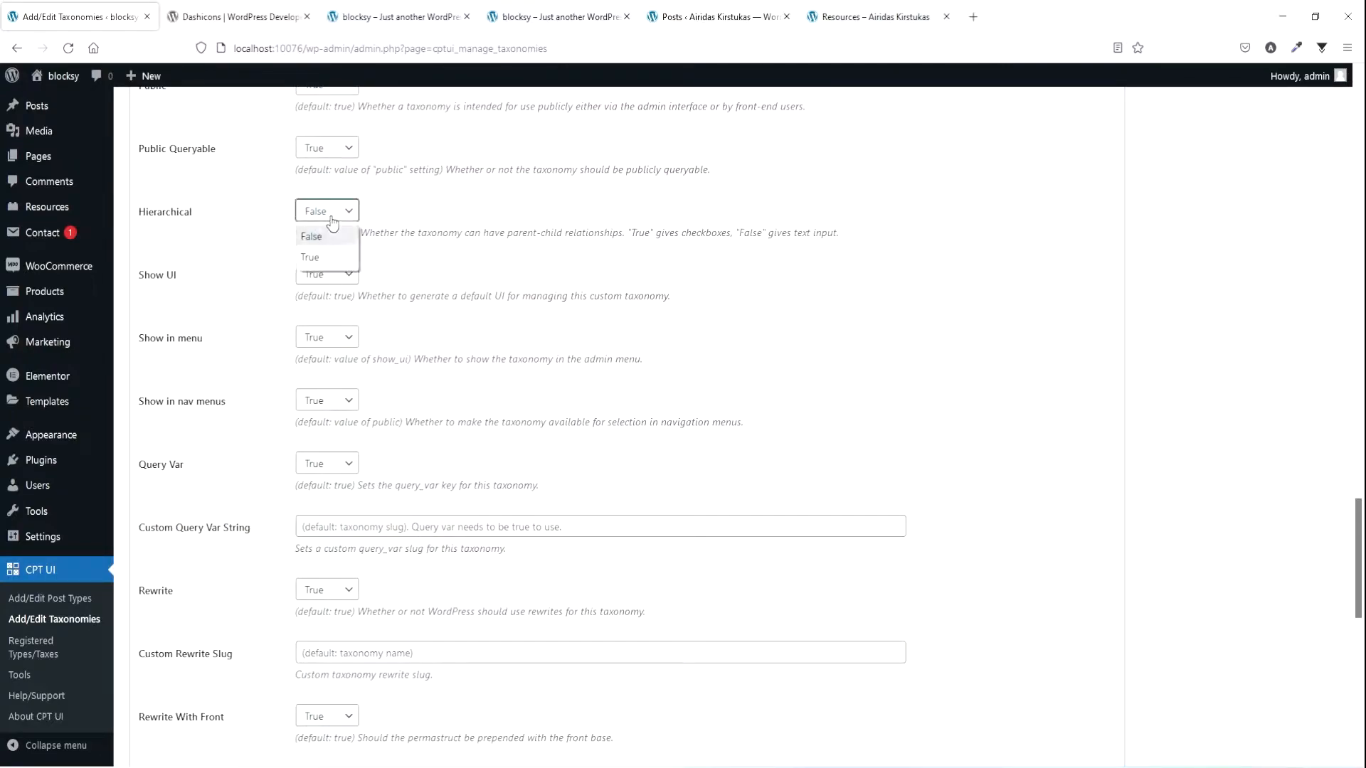
click(335, 260)
- Set Show Admin Column and Show in quick/bulk edit panel to True, and add the taxonomy
scroll(327, 455, down, 4)
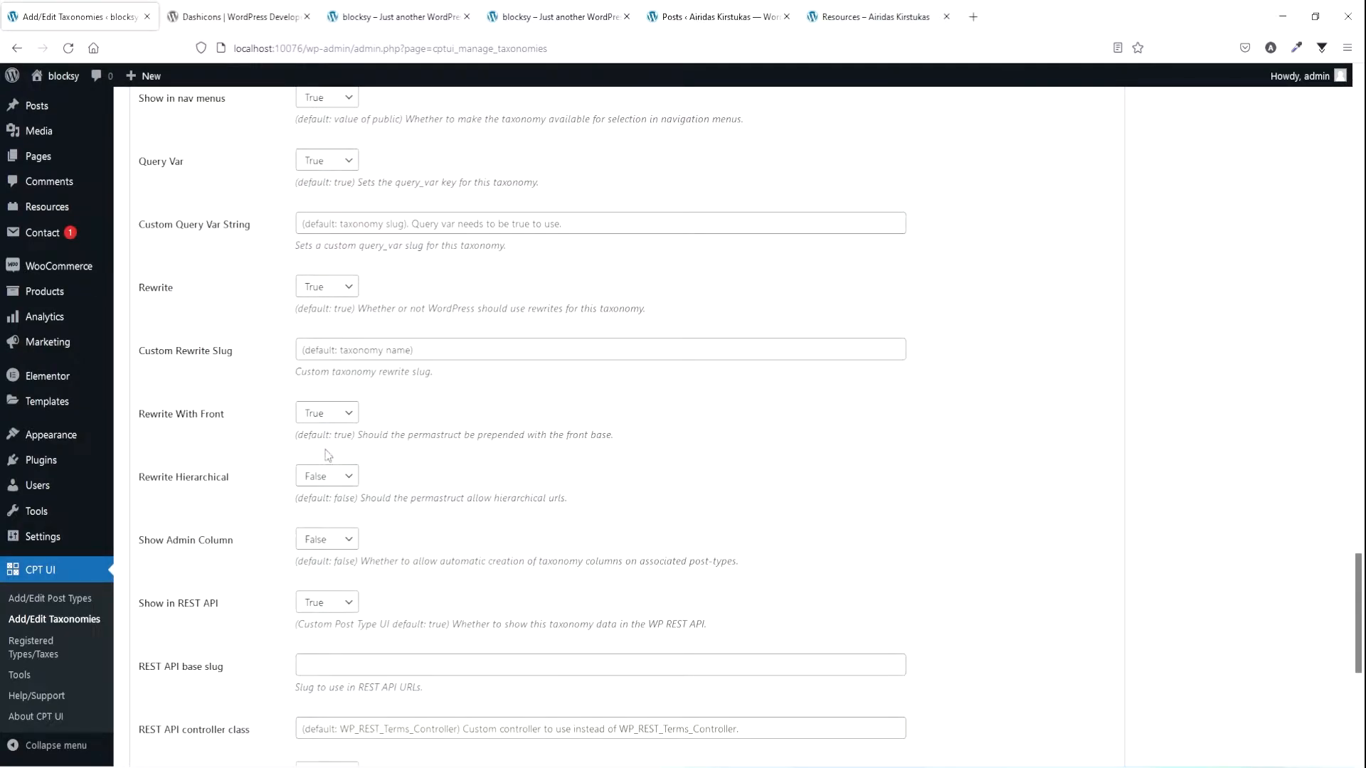
click(324, 546)
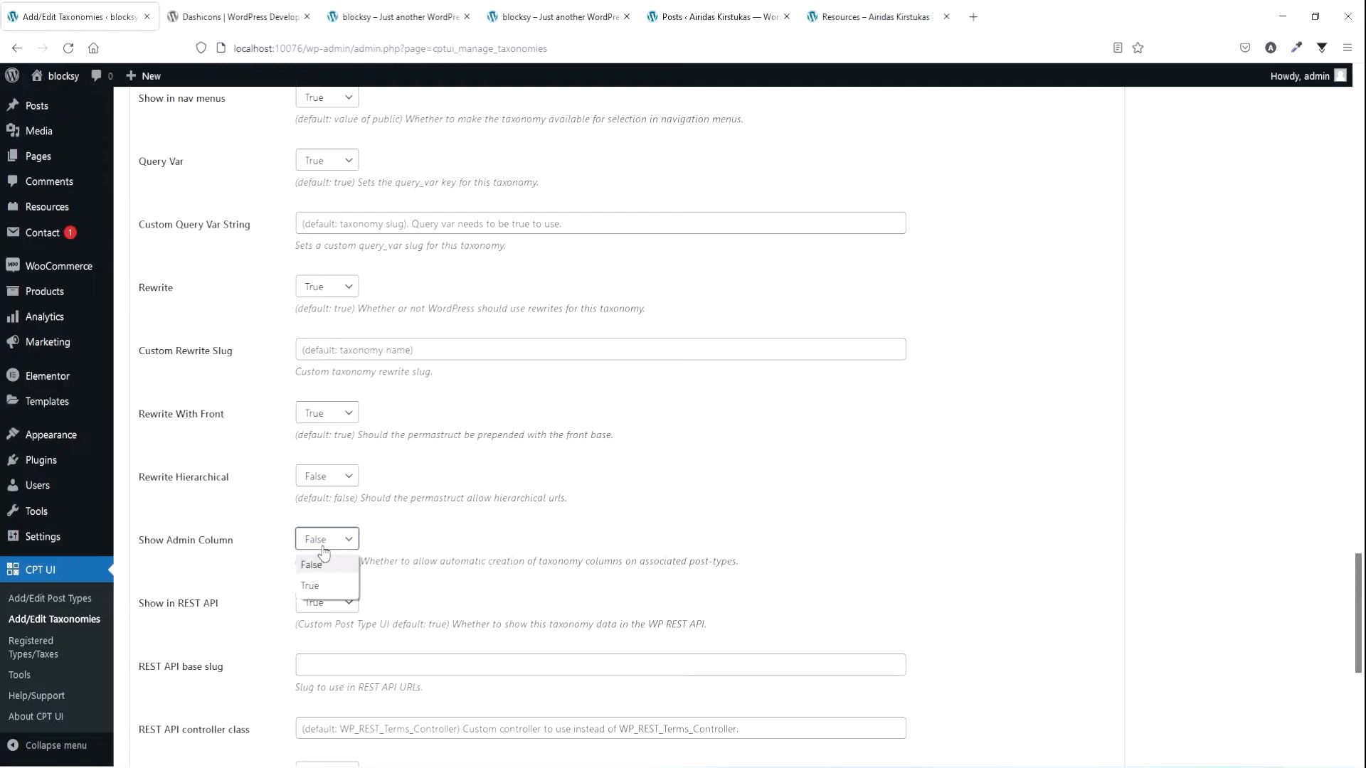
click(325, 589)
scroll(323, 592, down, 3)
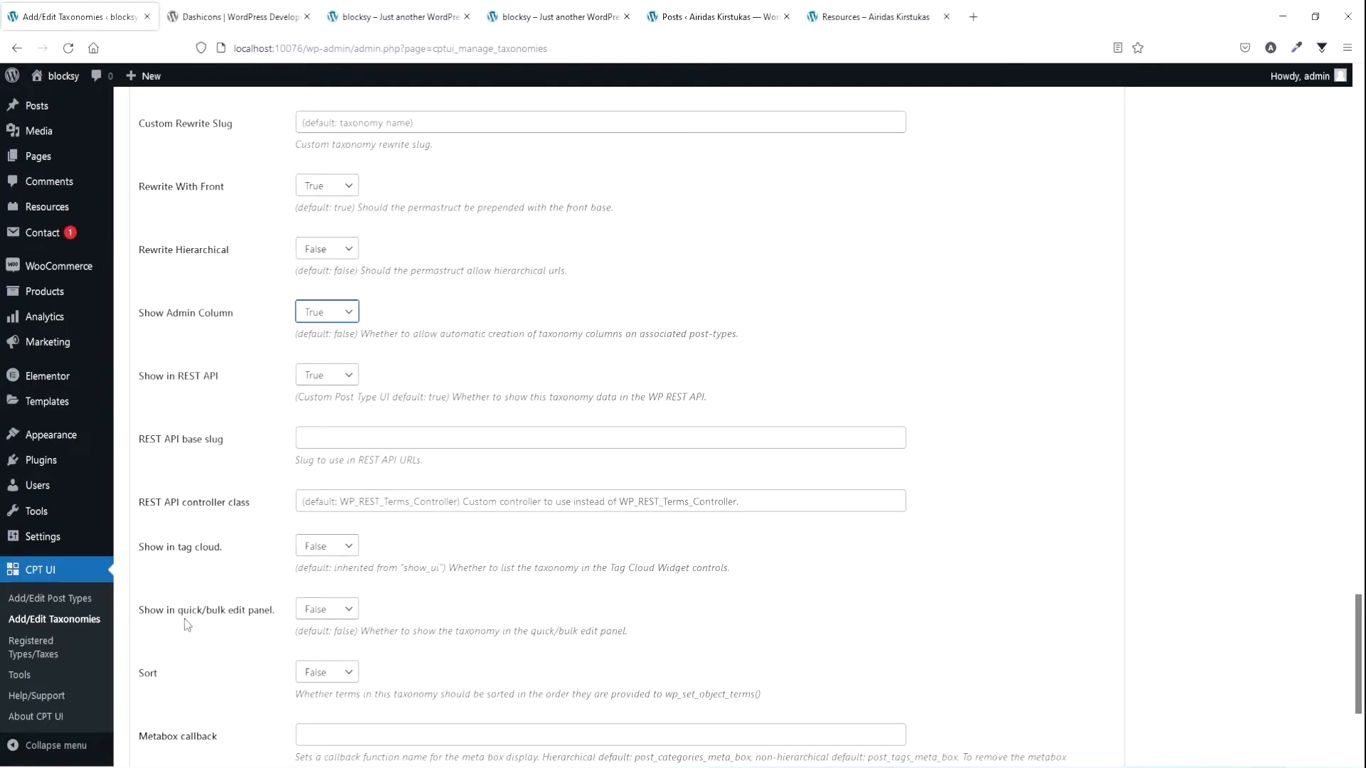
click(319, 612)
click(334, 653)
scroll(496, 628, down, 3)
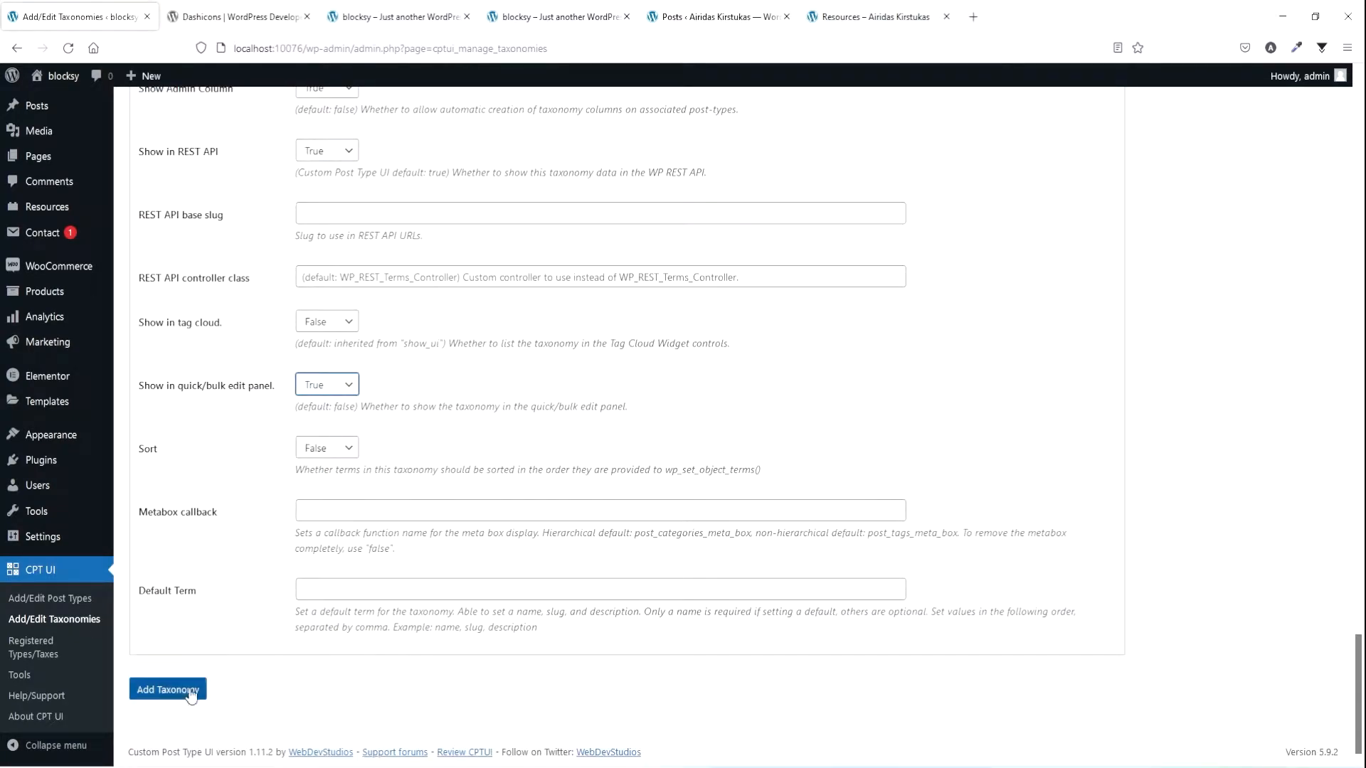
click(171, 696)
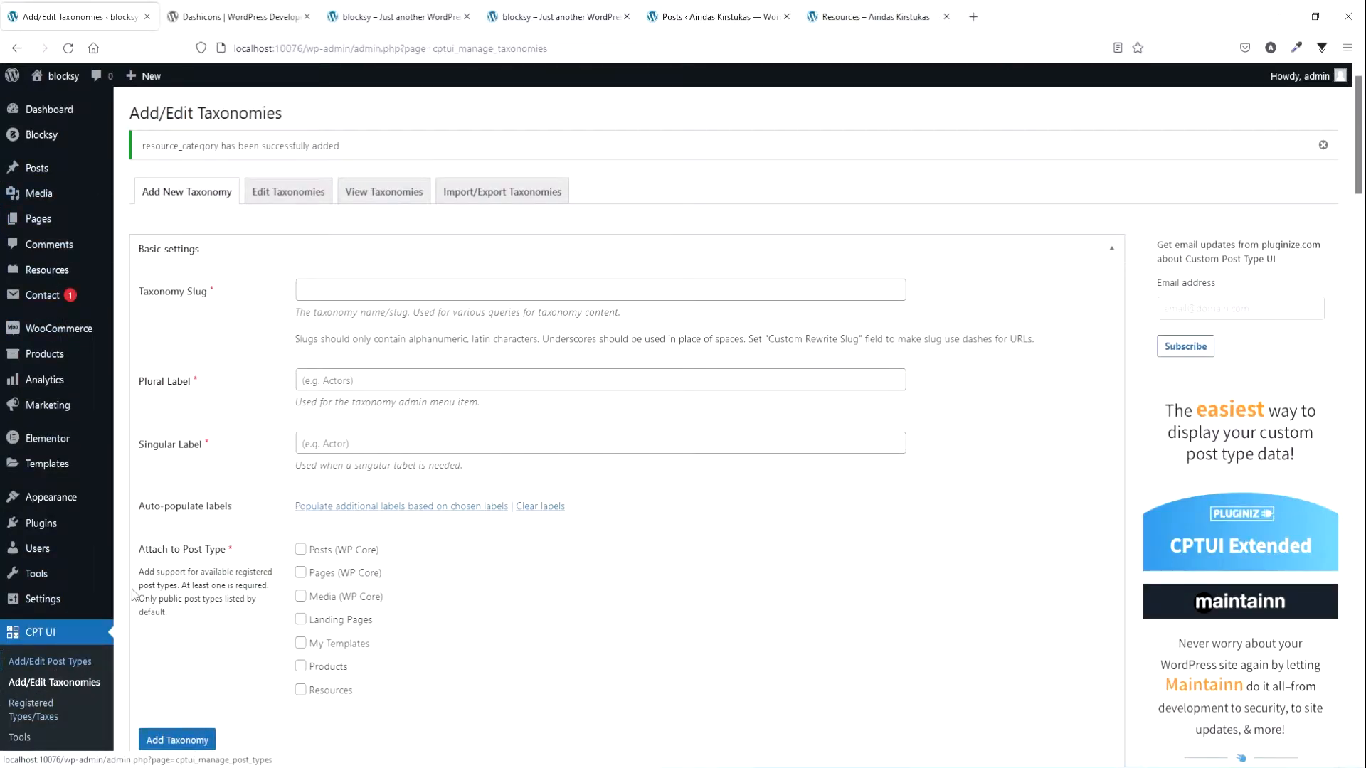
- Open the resource_category taxonomy for editing and review its labels and attached post type
click(270, 190)
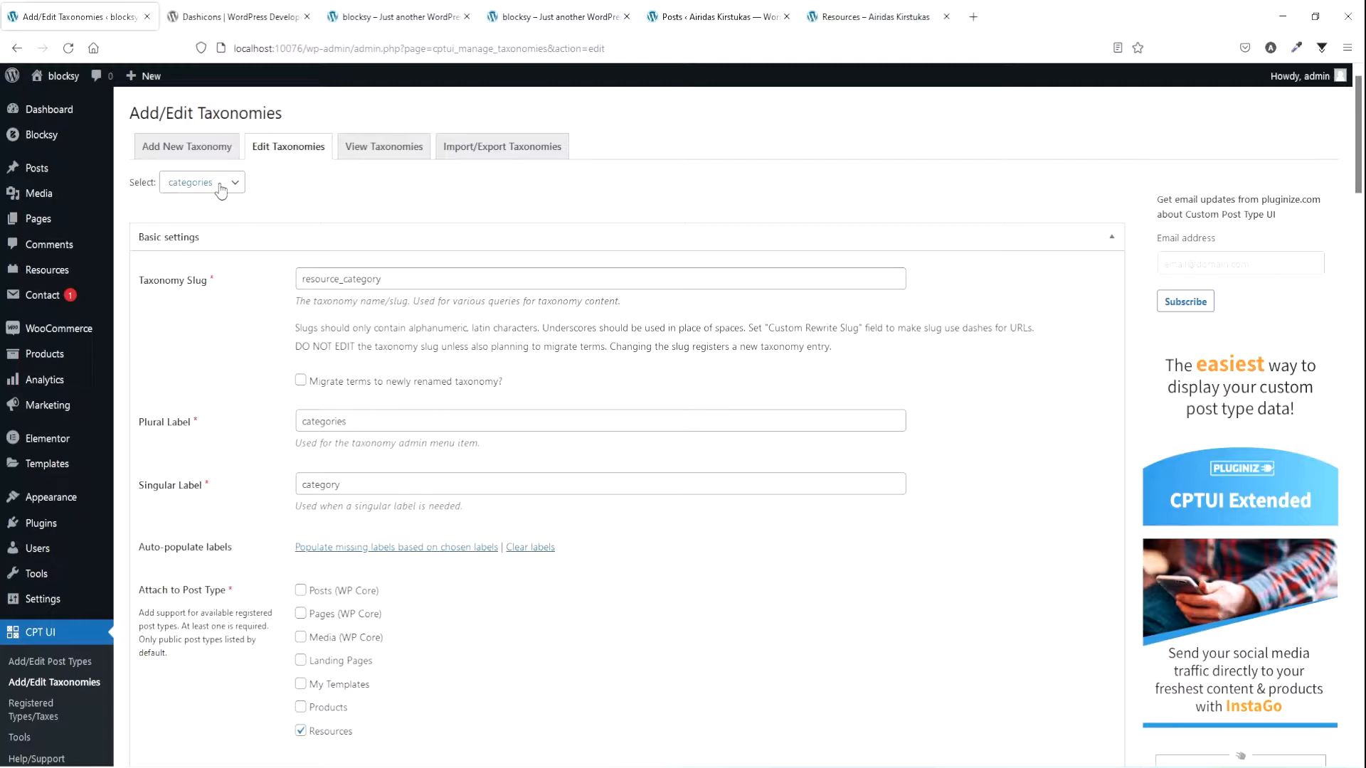
scroll(306, 503, down, 5)
scroll(310, 491, up, 5)
- Add the categories "Application" and "Themes" to the Resources post type
mouse_move(50, 272)
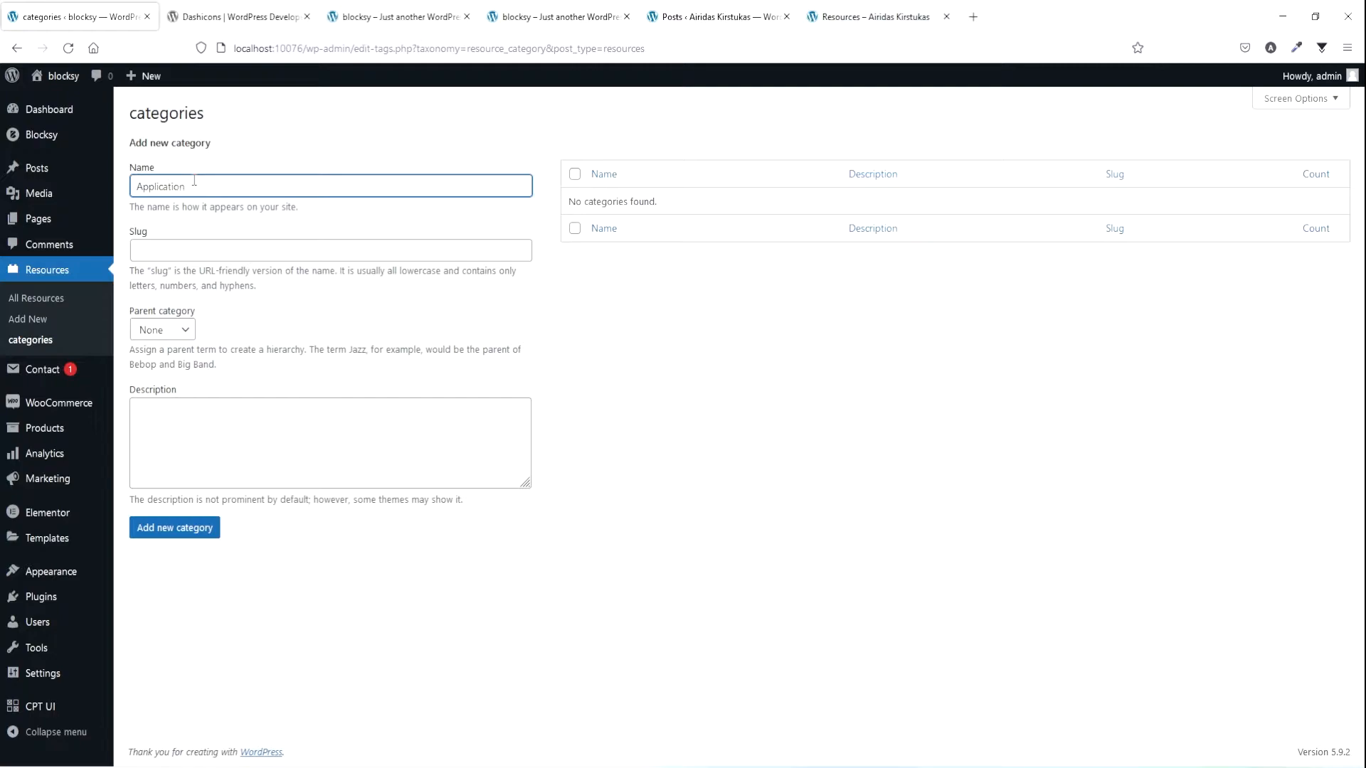
click(192, 530)
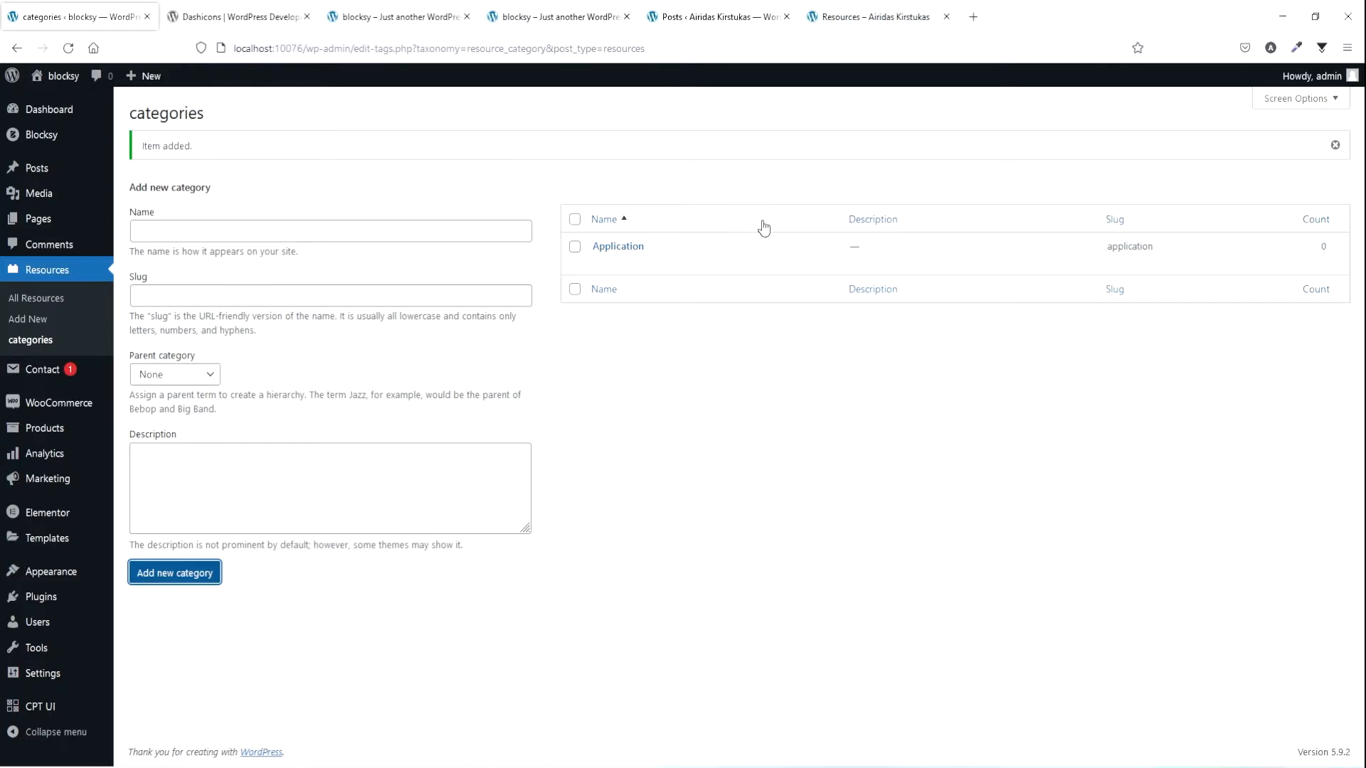
click(195, 233)
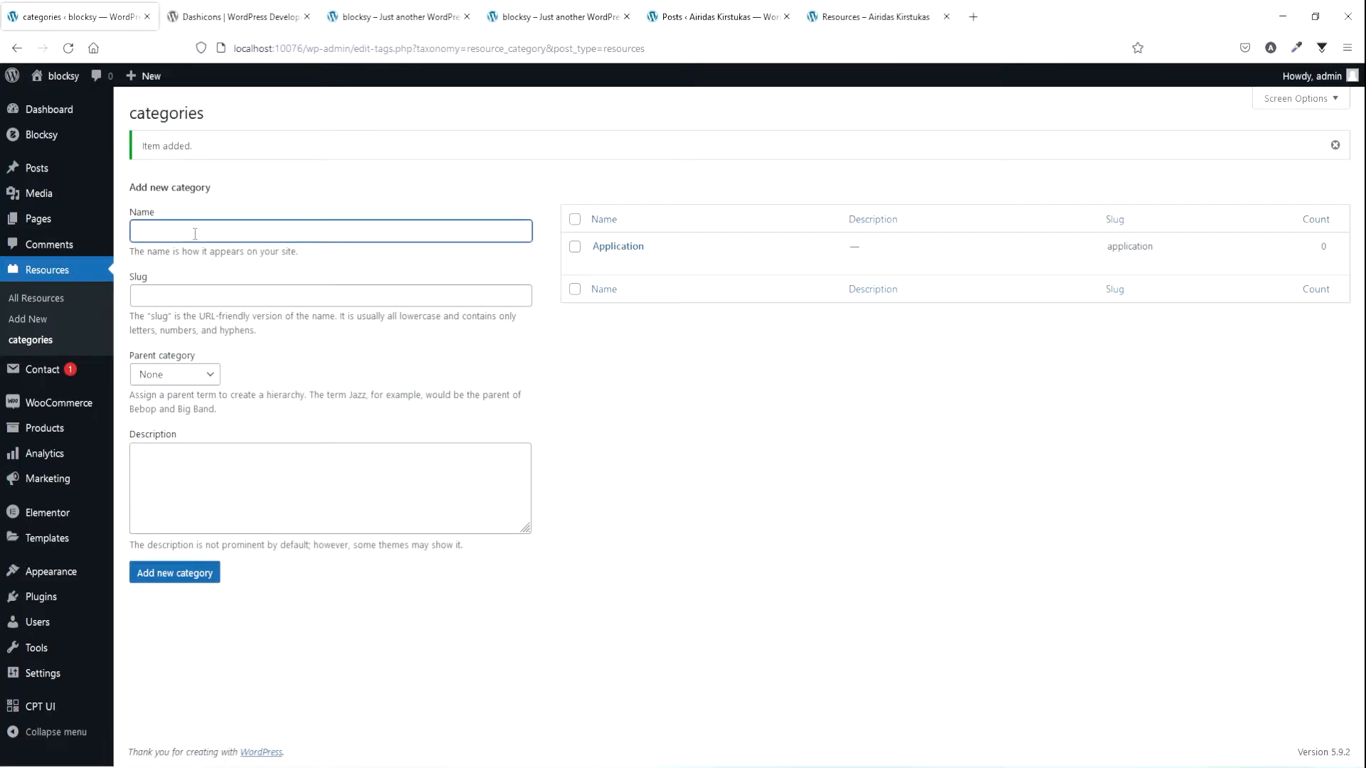
text(Themes)
click(169, 578)
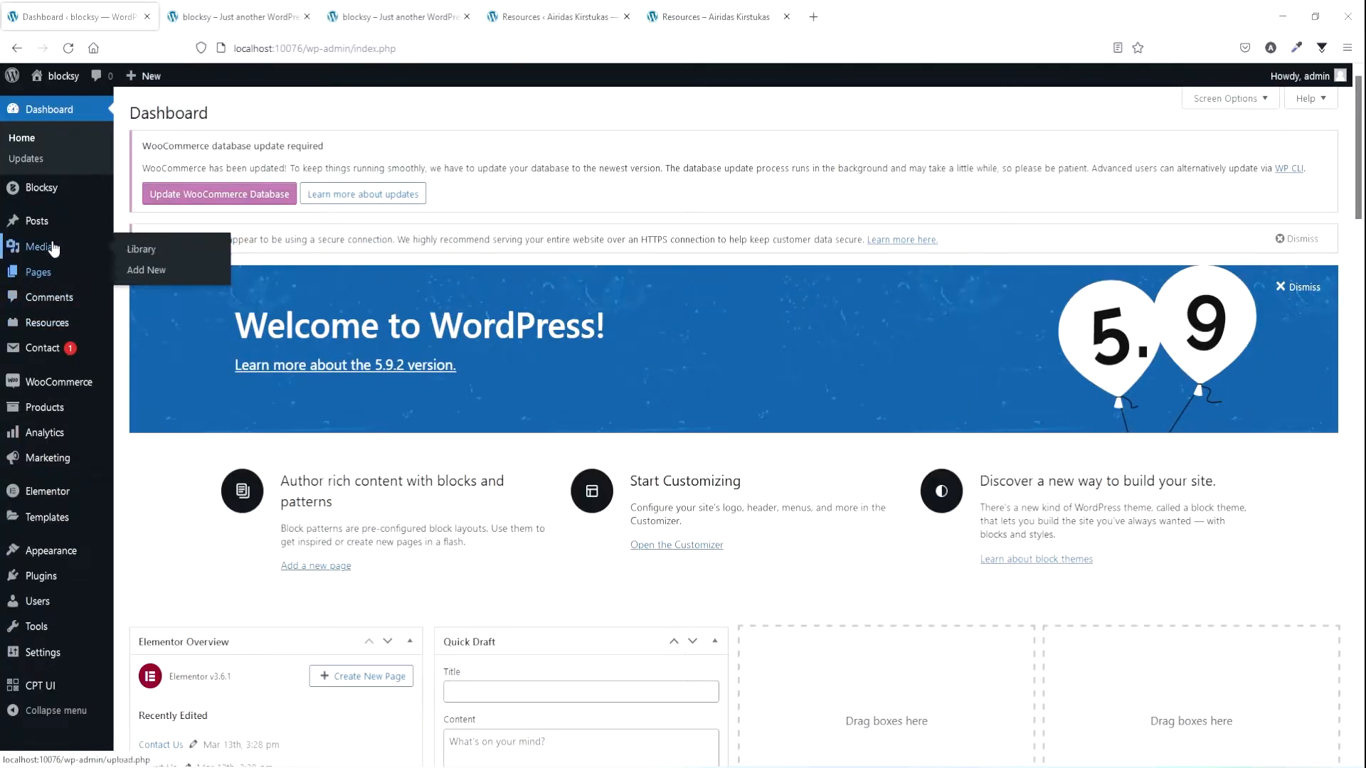
- Look through the list of regular posts and the list of Resources entries
click(46, 226)
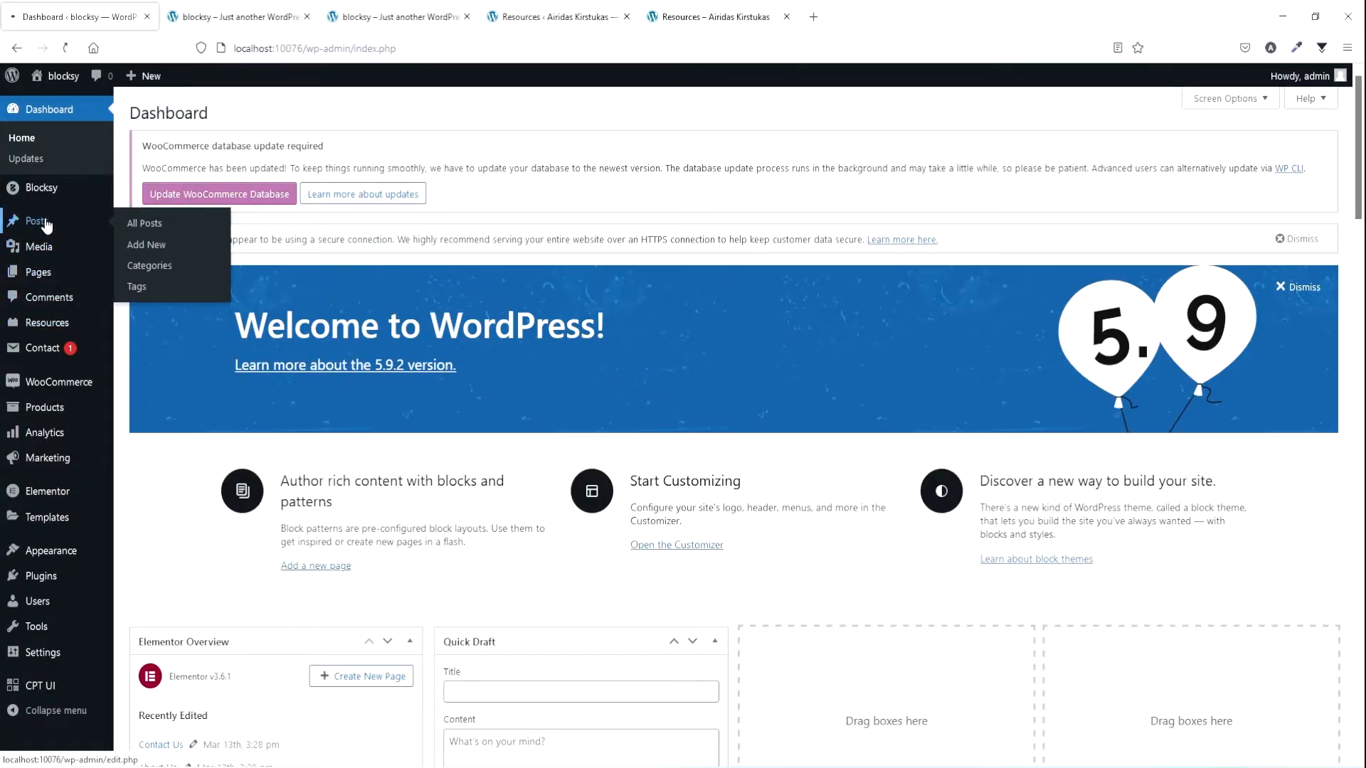
mouse_move(52, 326)
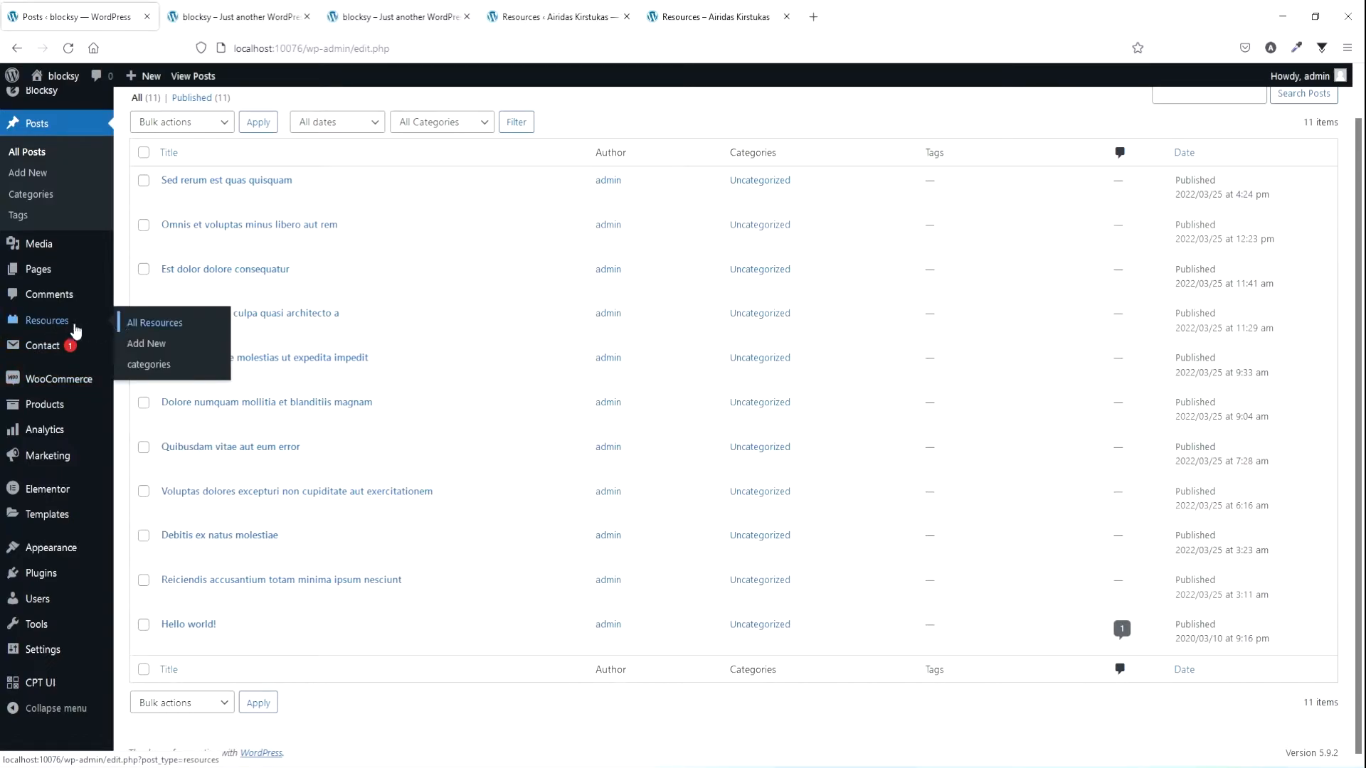
click(67, 325)
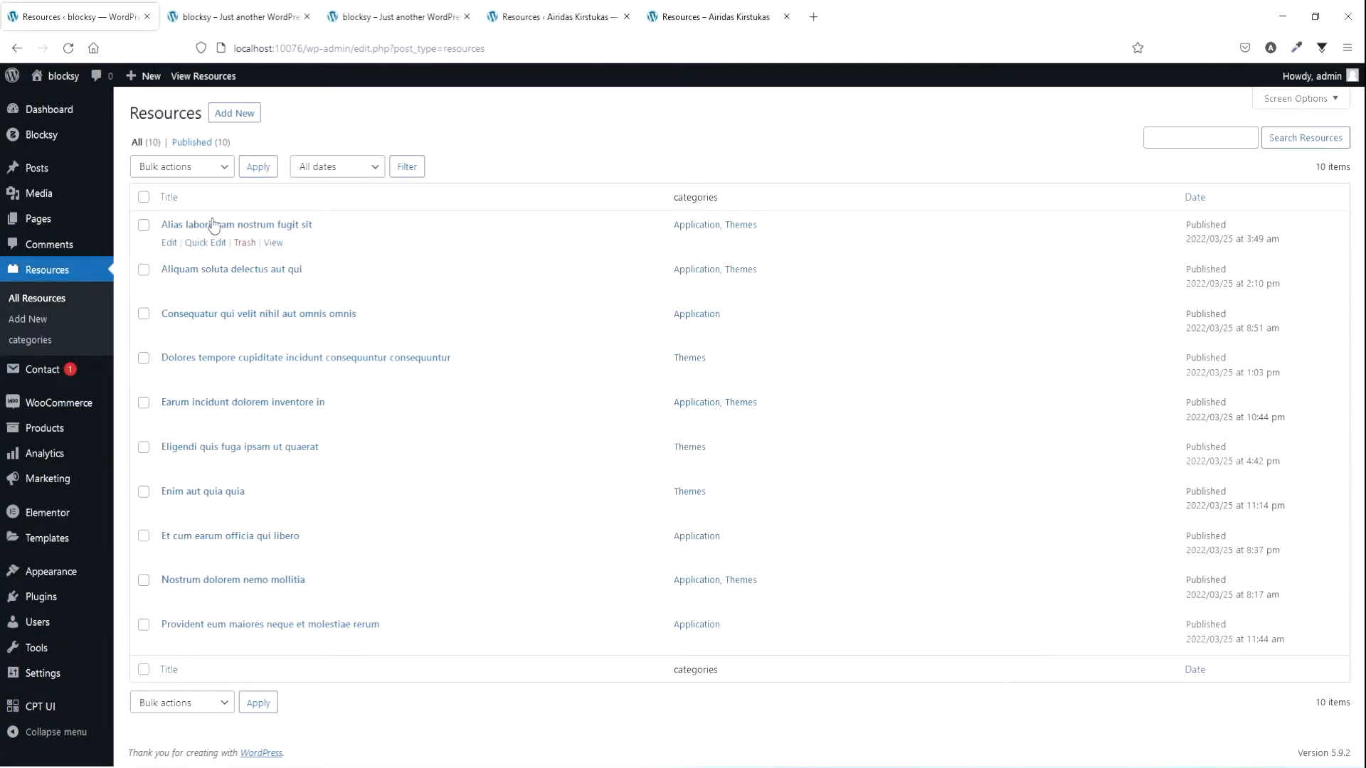
- Open the resource "Alias laboriosam nostrum fugit sit" and examine its content, assigned categories, featured image and excerpt
click(218, 226)
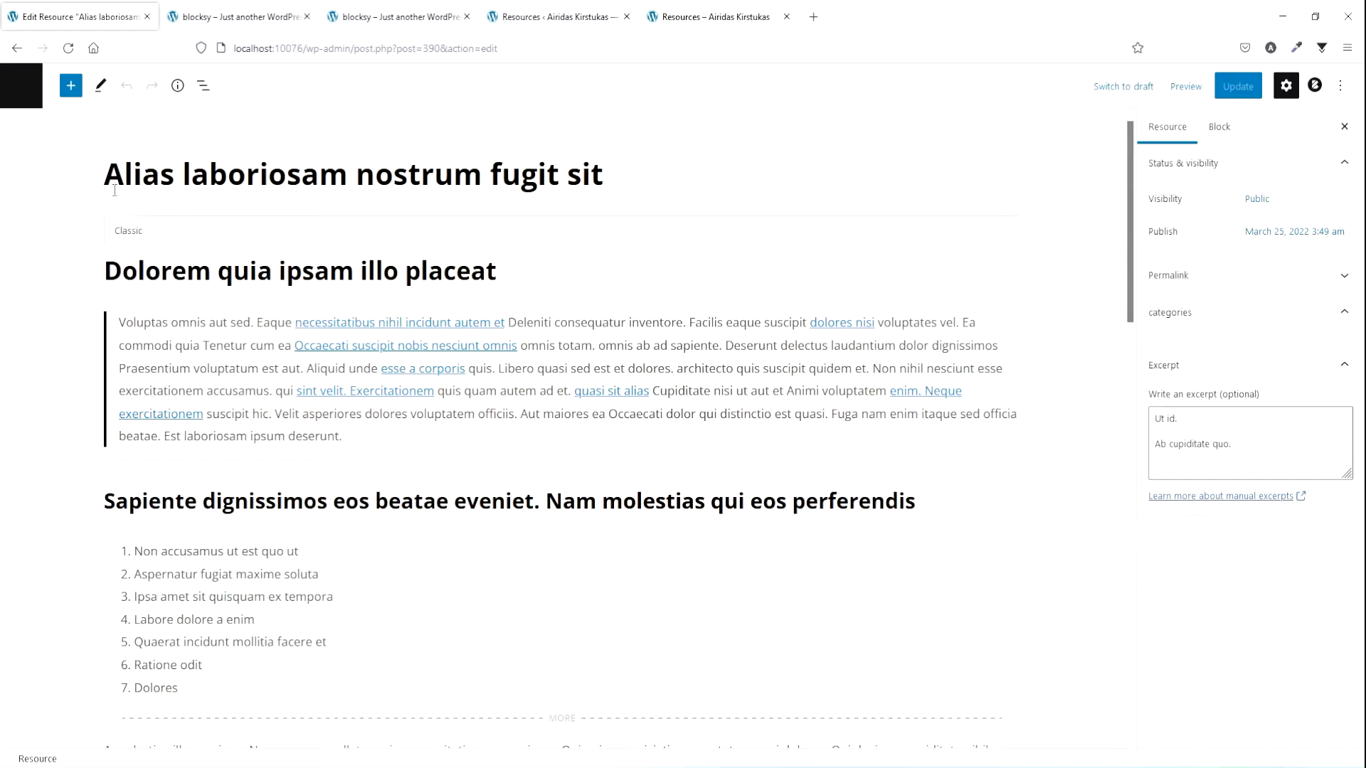
scroll(335, 345, down, 5)
scroll(335, 345, down, 10)
scroll(335, 345, up, 4)
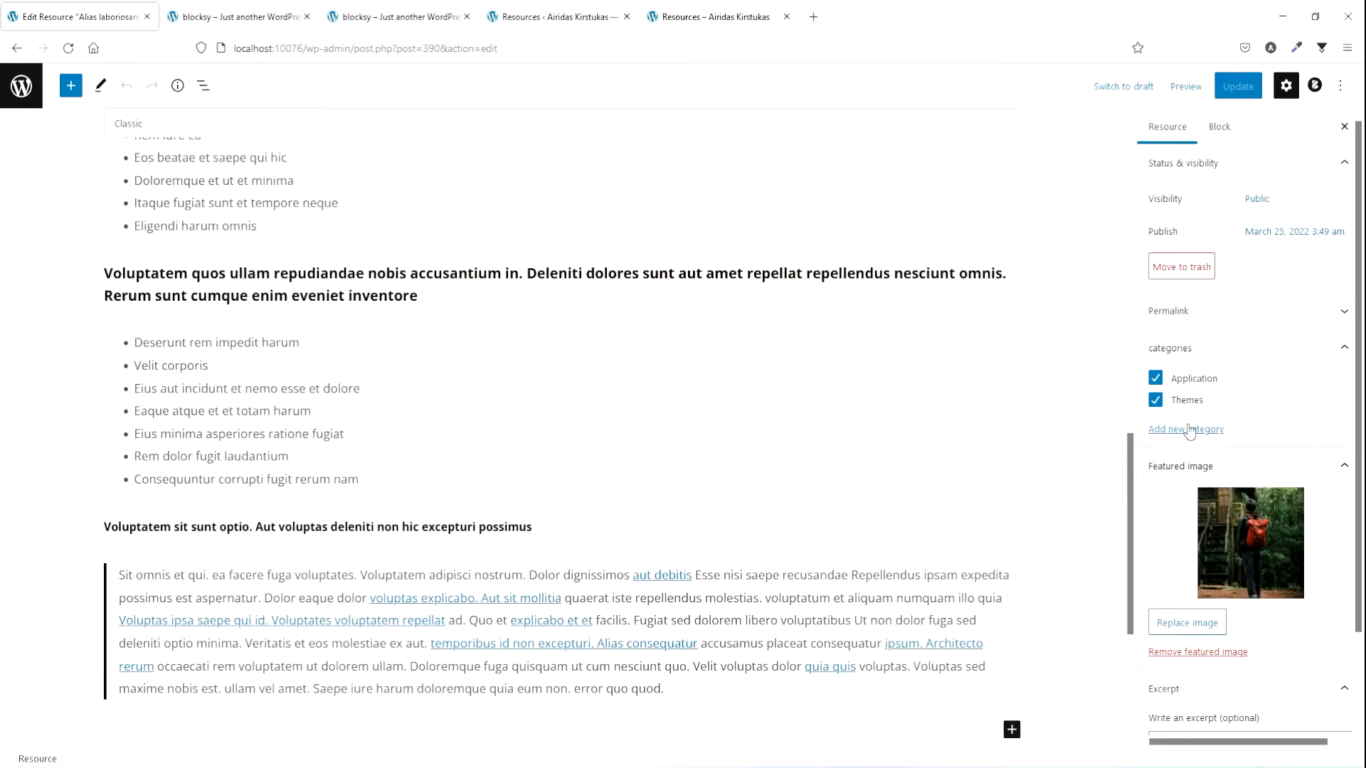
scroll(1259, 573, down, 3)
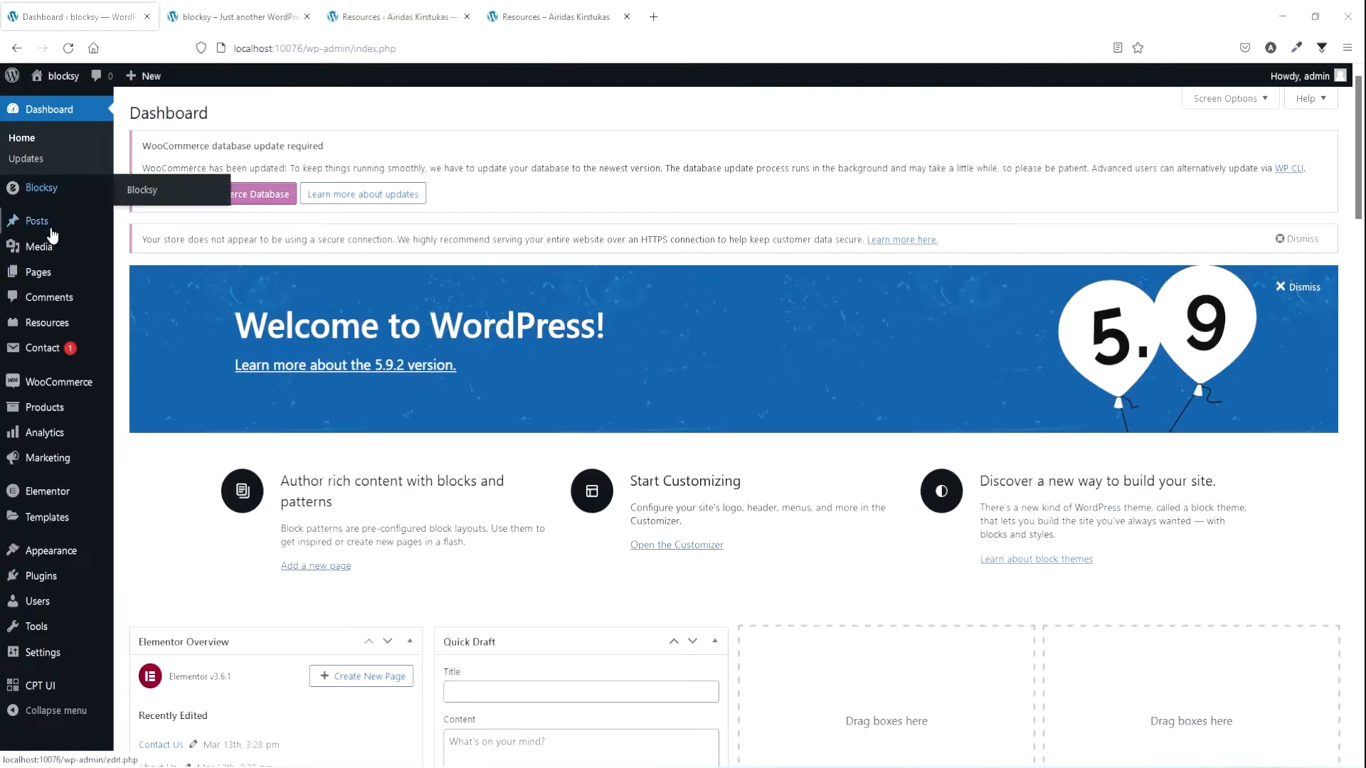
- Create a new page titled "Blog" and publish it
mouse_move(98, 345)
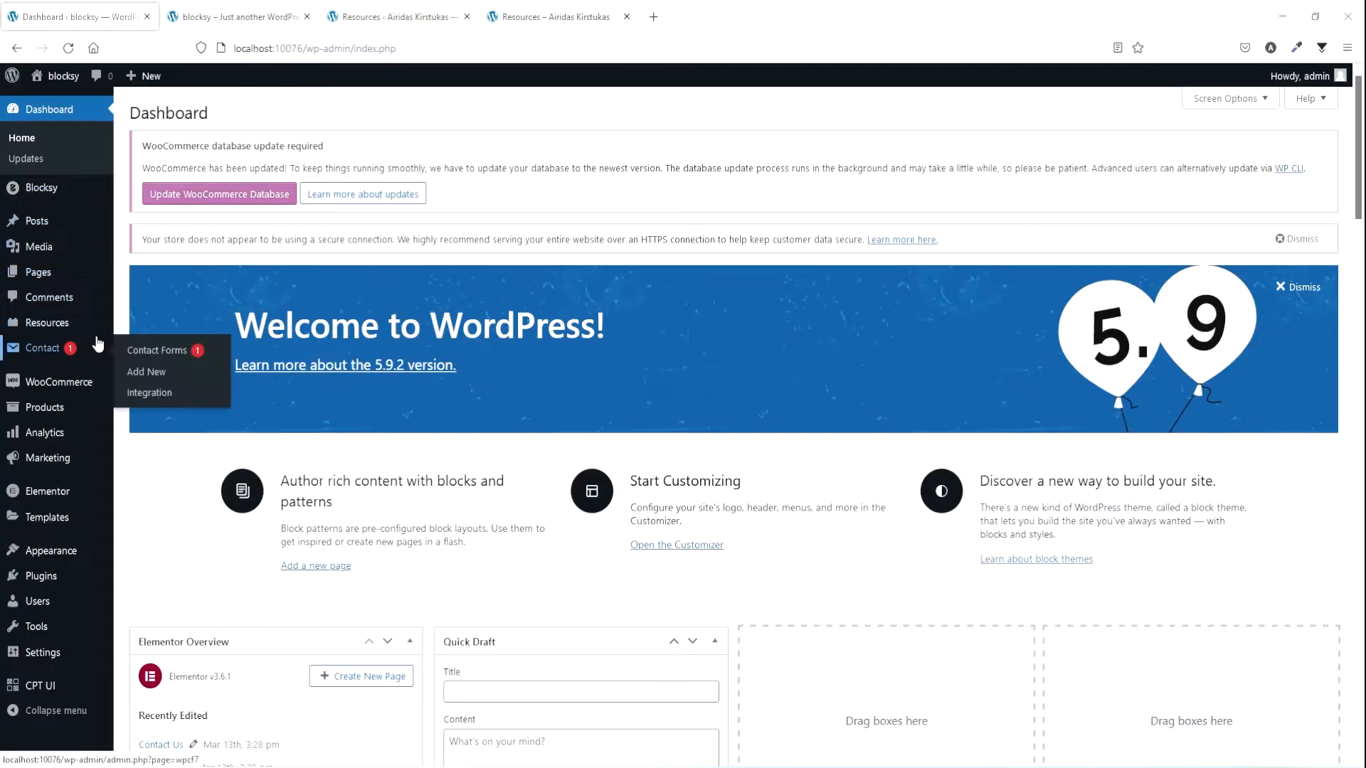
click(39, 278)
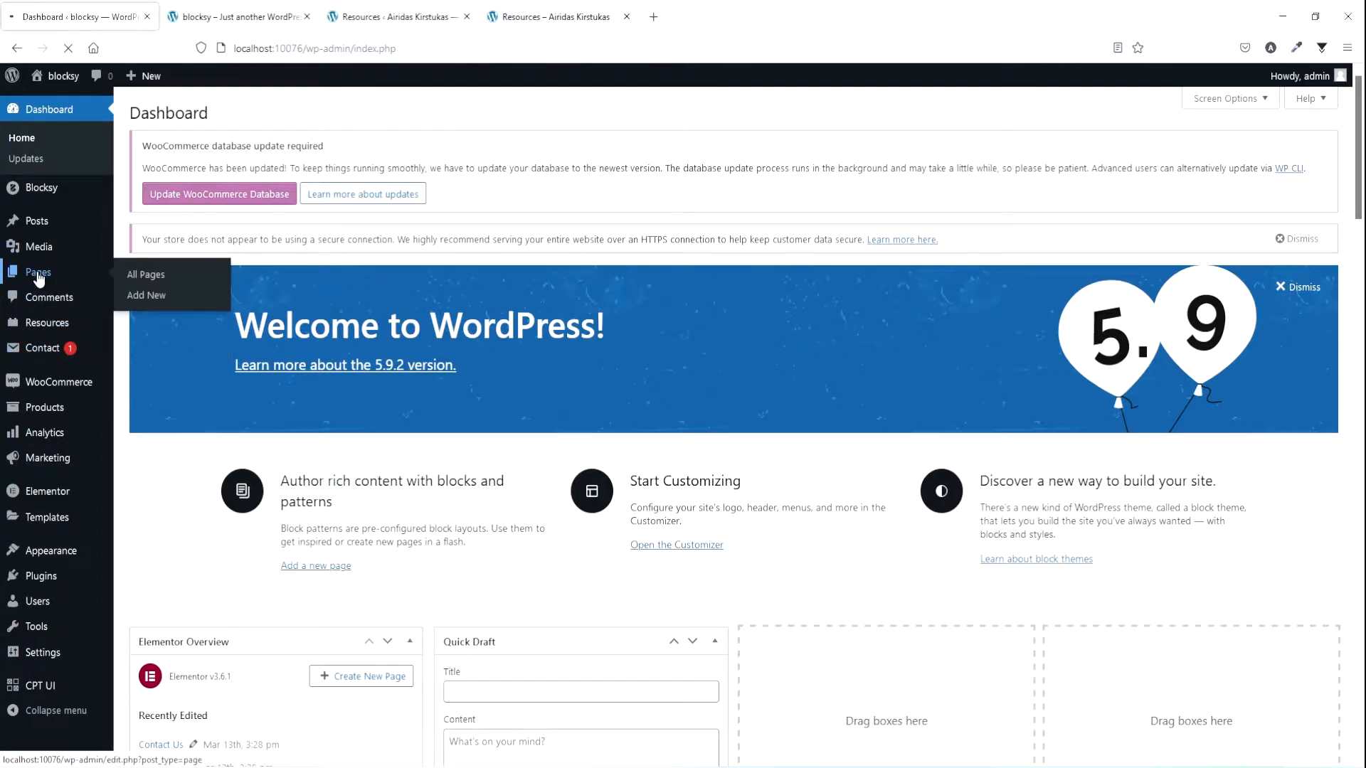
click(210, 114)
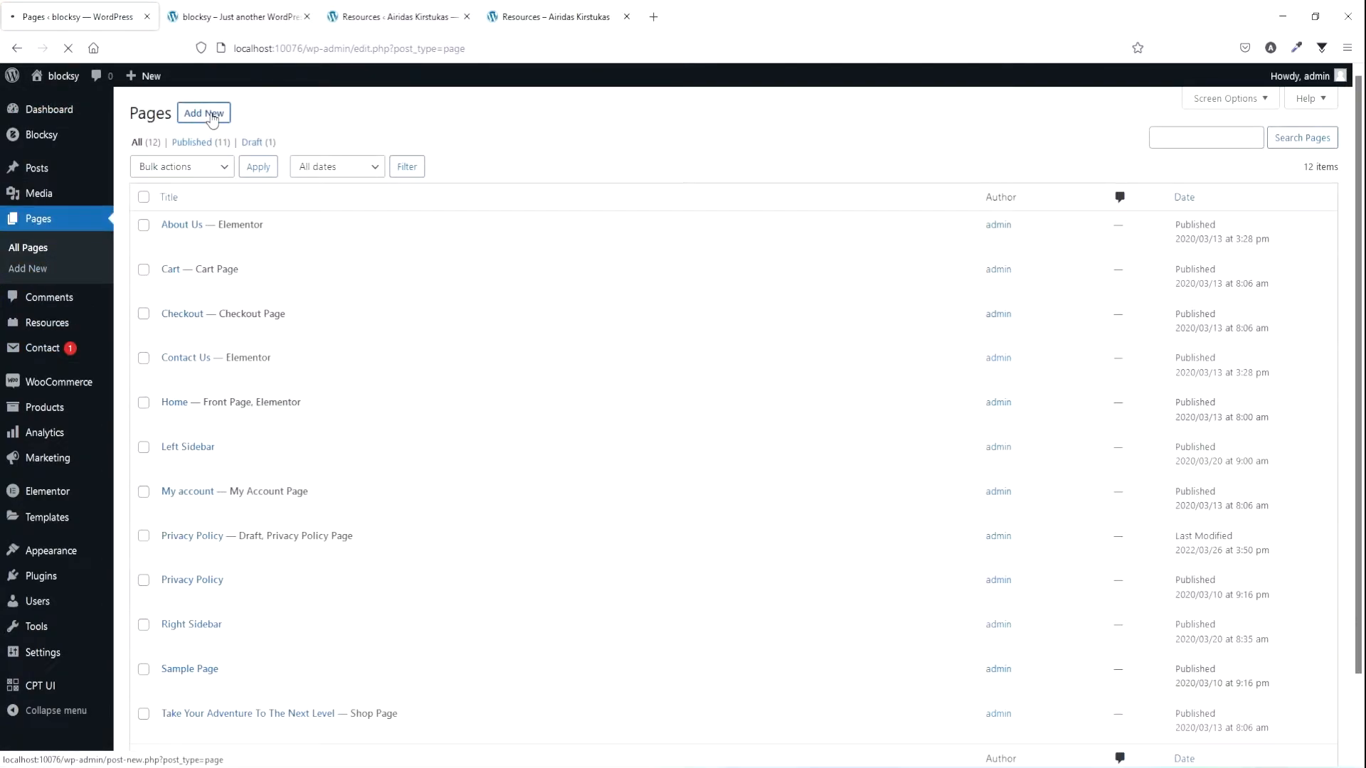
text(Blog)
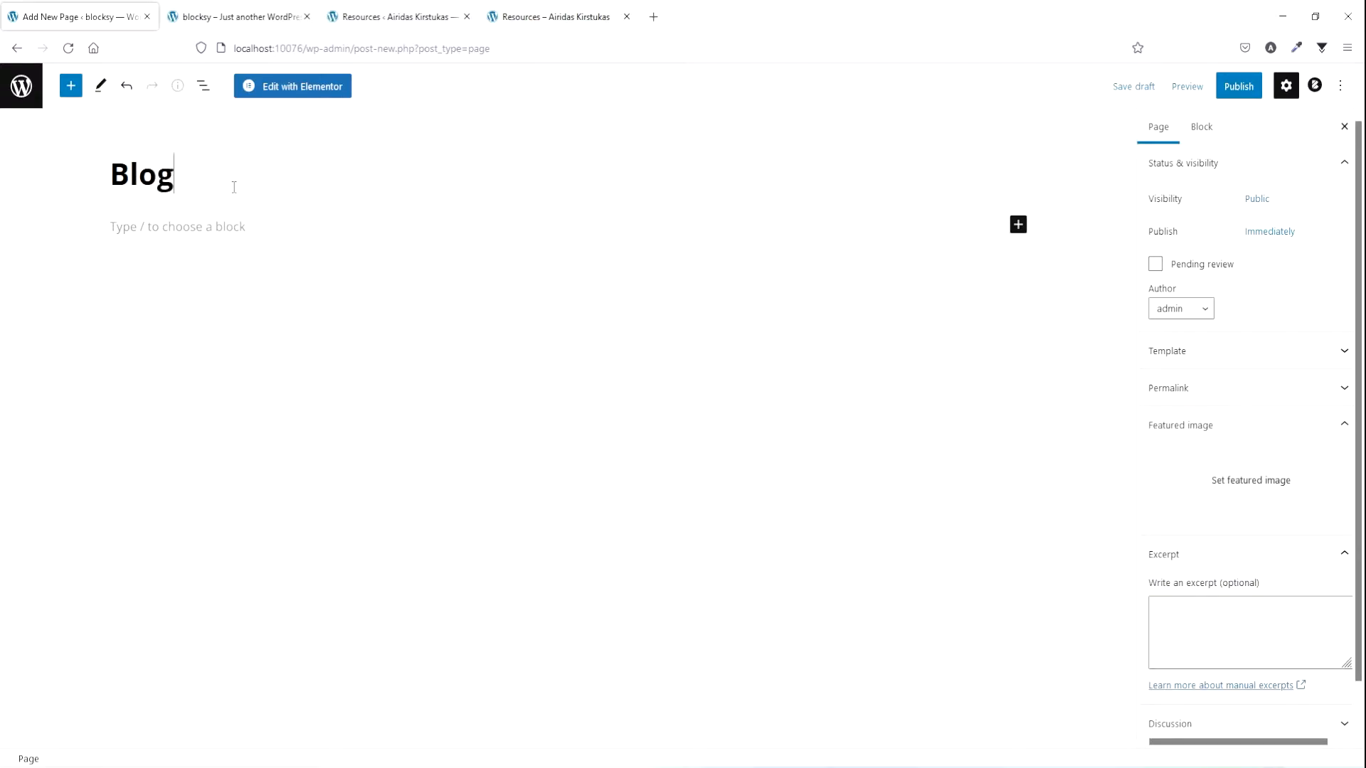
click(1239, 86)
click(1239, 86)
- Set the Posts page to Blog in the Reading settings and save the changes
mouse_move(51, 653)
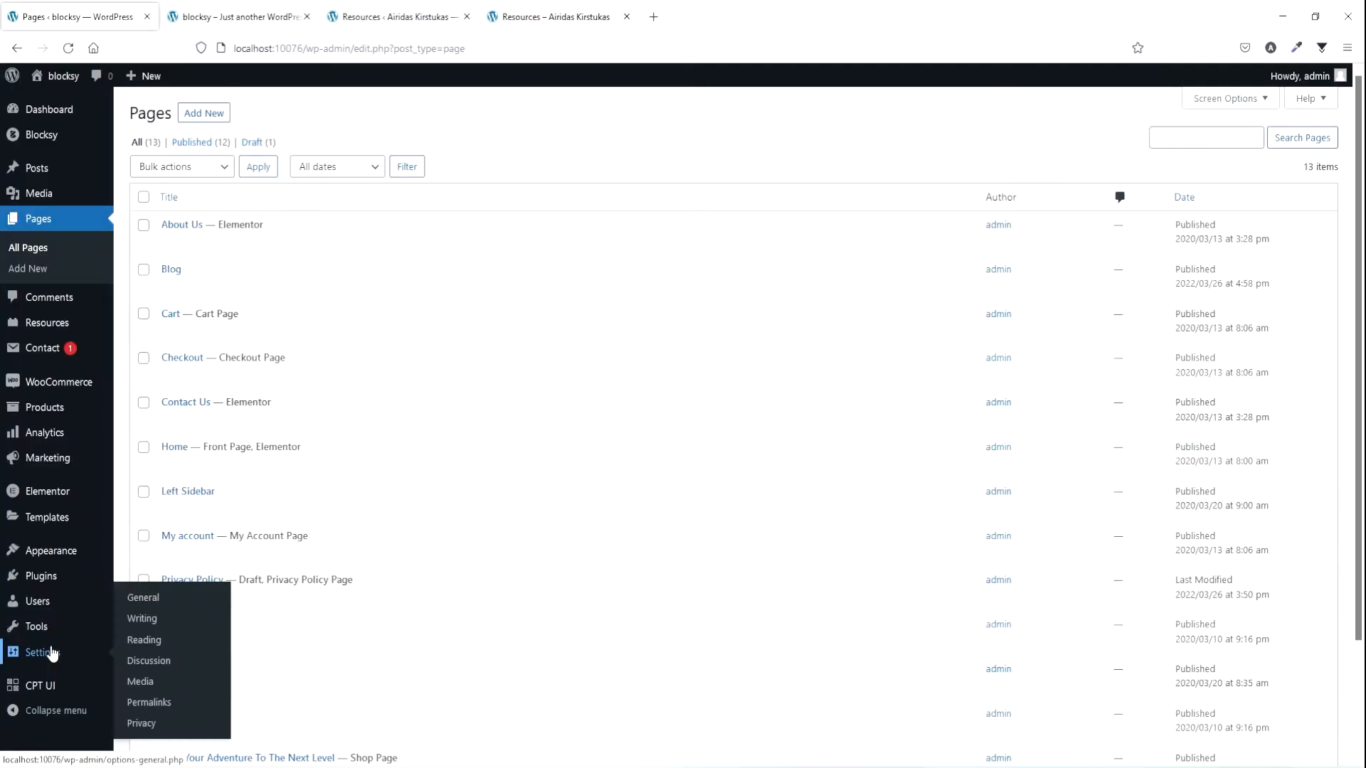
click(144, 641)
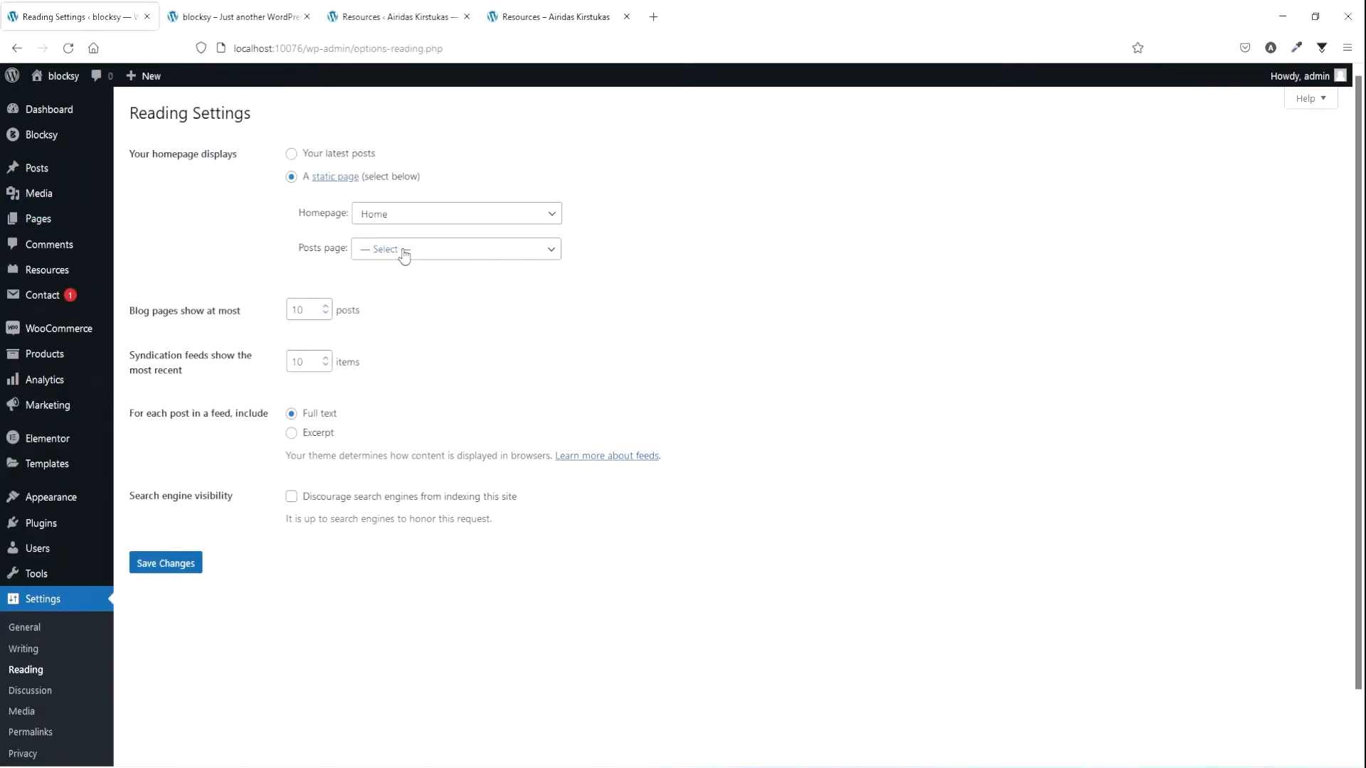
click(402, 250)
click(396, 317)
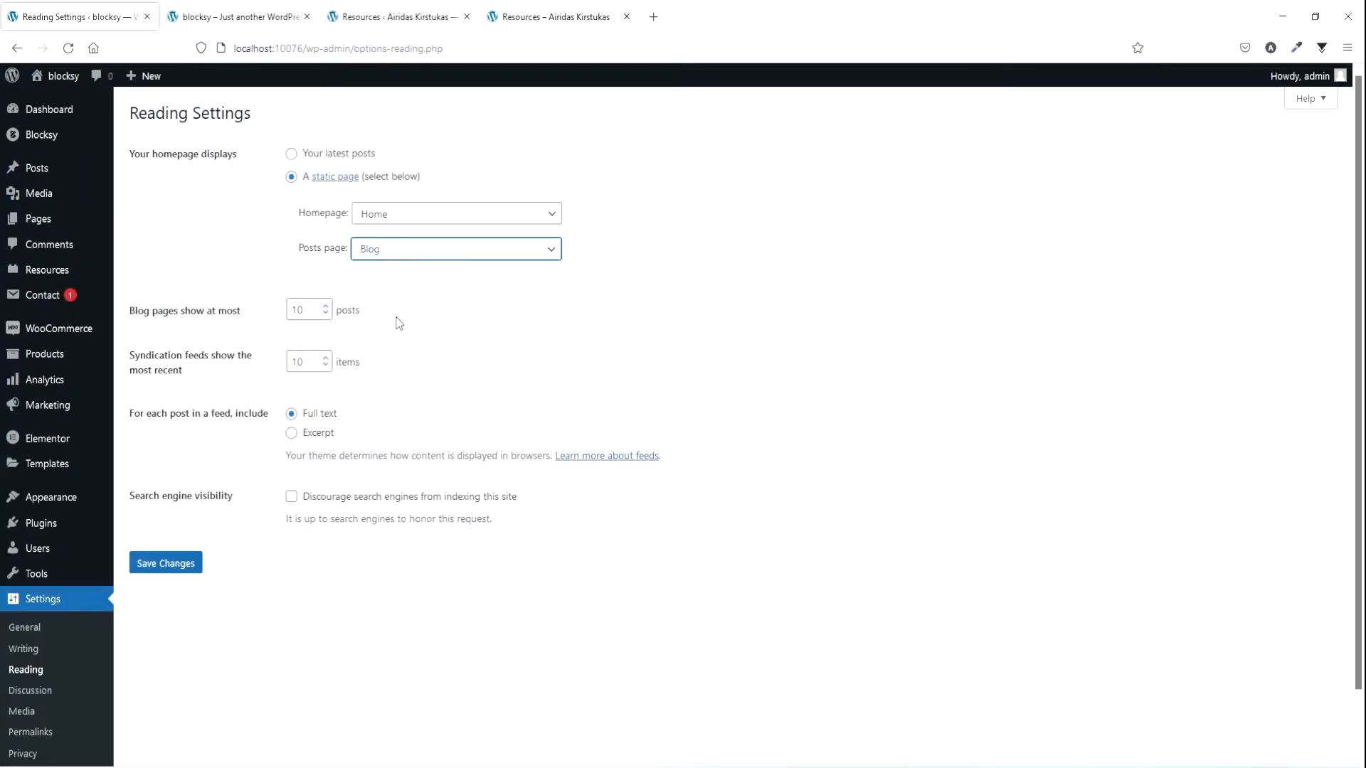
click(165, 564)
- Open the site's front end in the Customizer and add the Blog page to the Main Menu
mouse_move(49, 76)
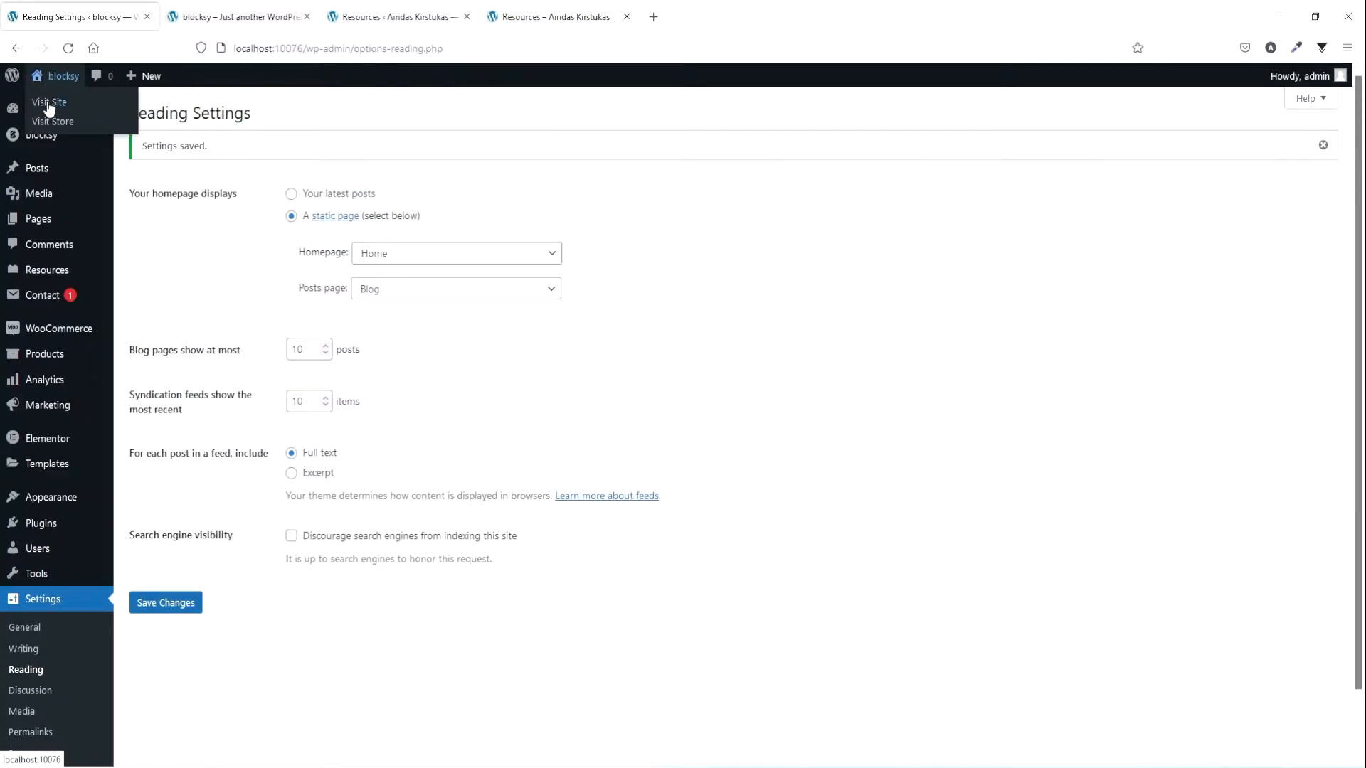
click(49, 103)
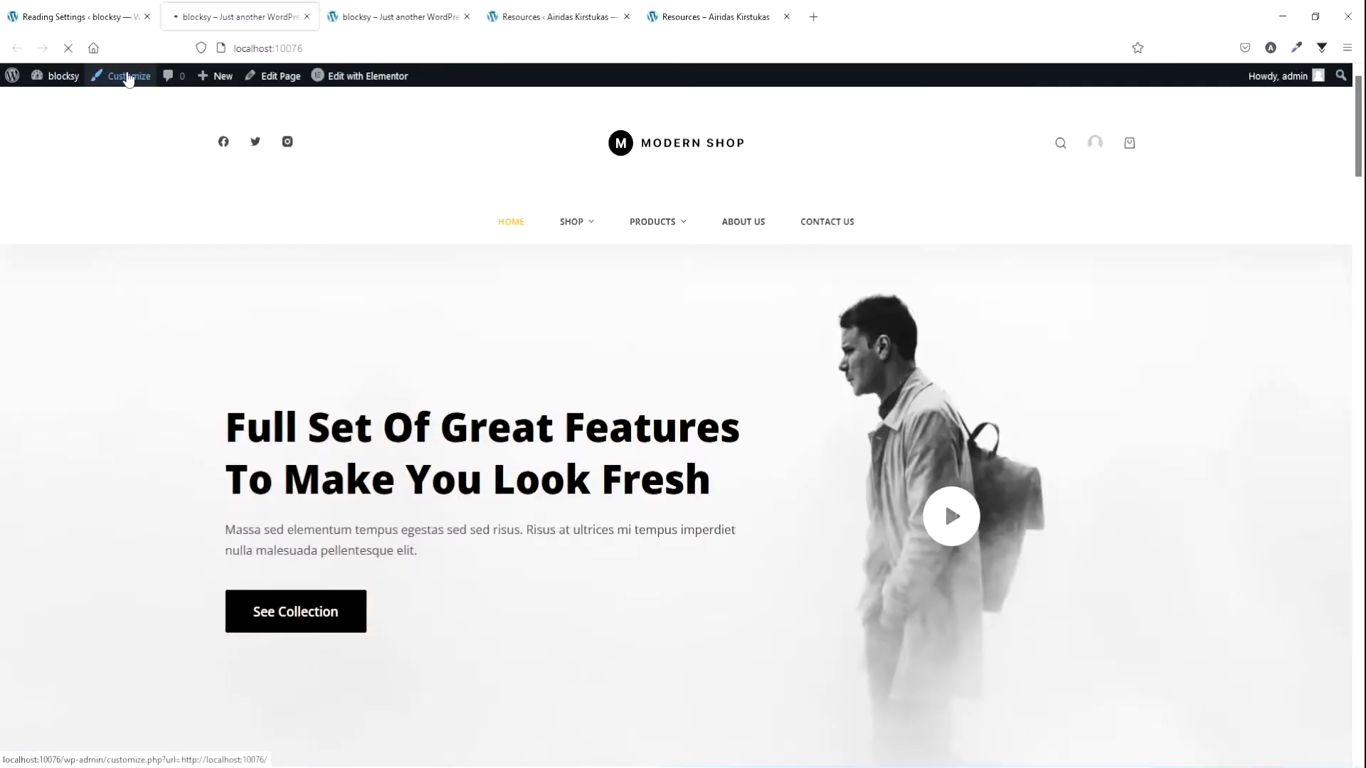
click(123, 76)
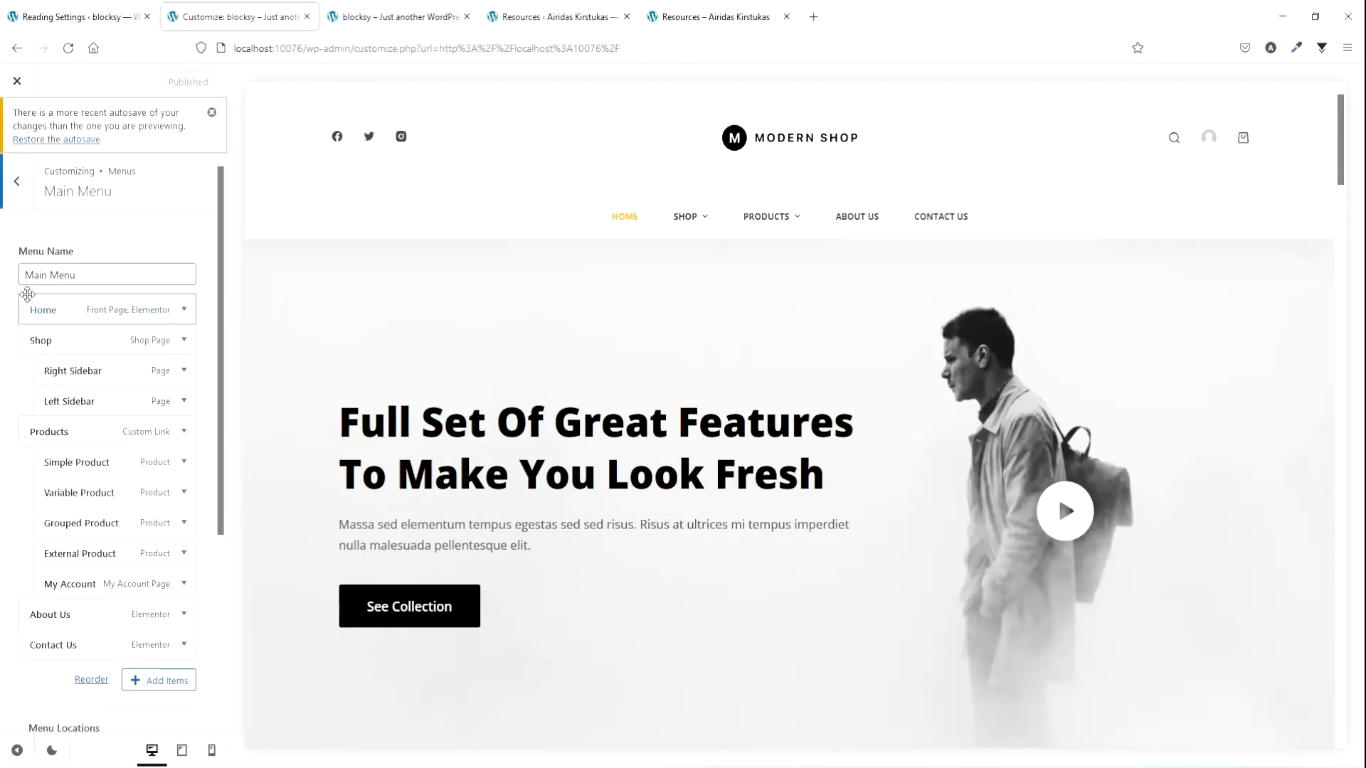
scroll(107, 498, down, 2)
click(161, 606)
click(275, 223)
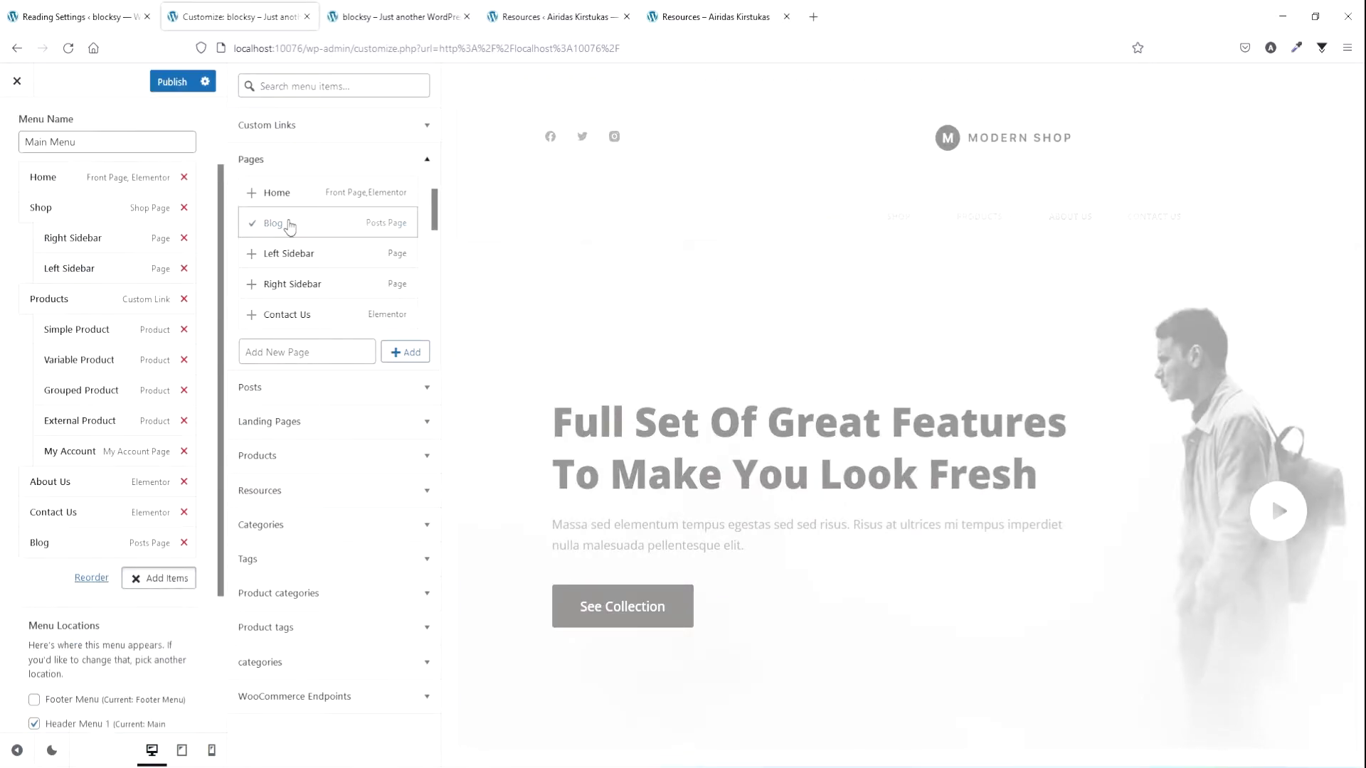
- Publish the menu change, check the Blog page's post listing in the preview, and close the Customizer
click(172, 81)
click(976, 219)
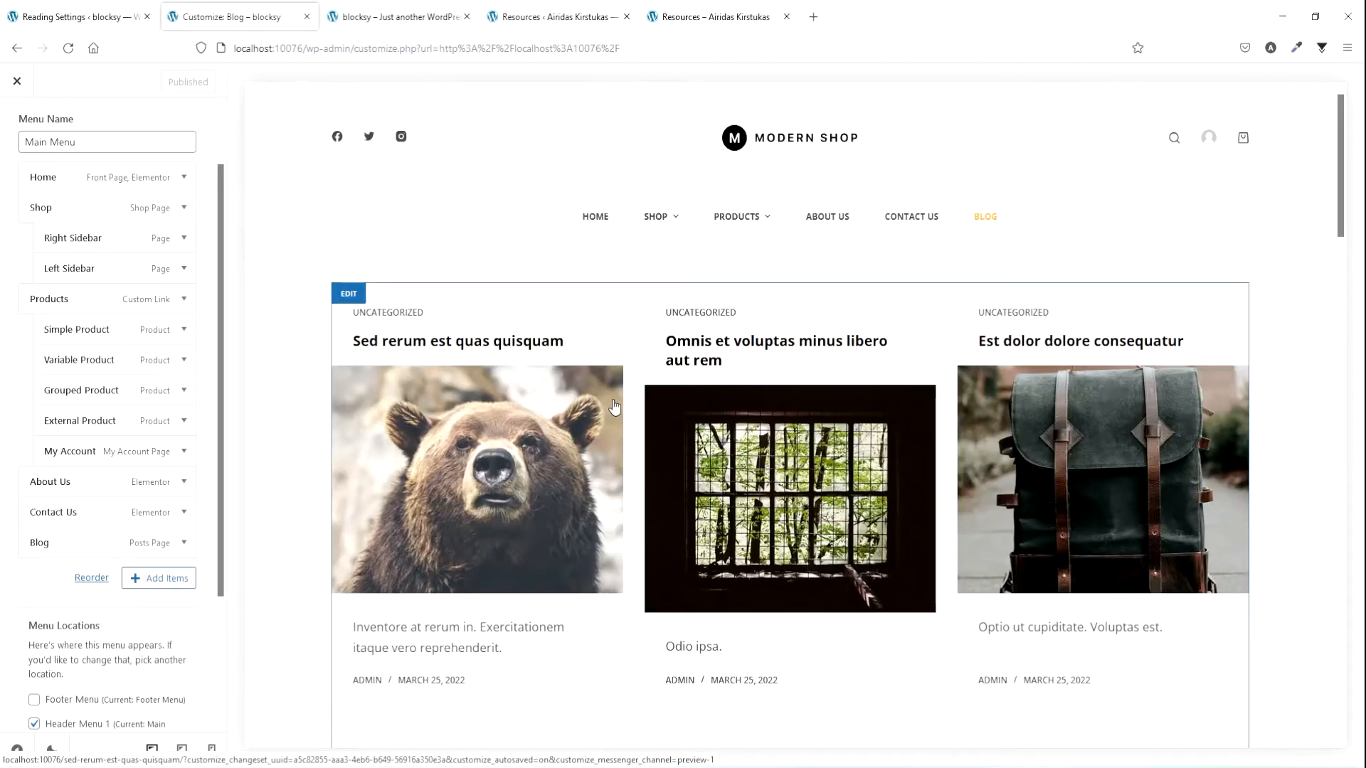
scroll(615, 405, down, 10)
scroll(612, 400, down, 13)
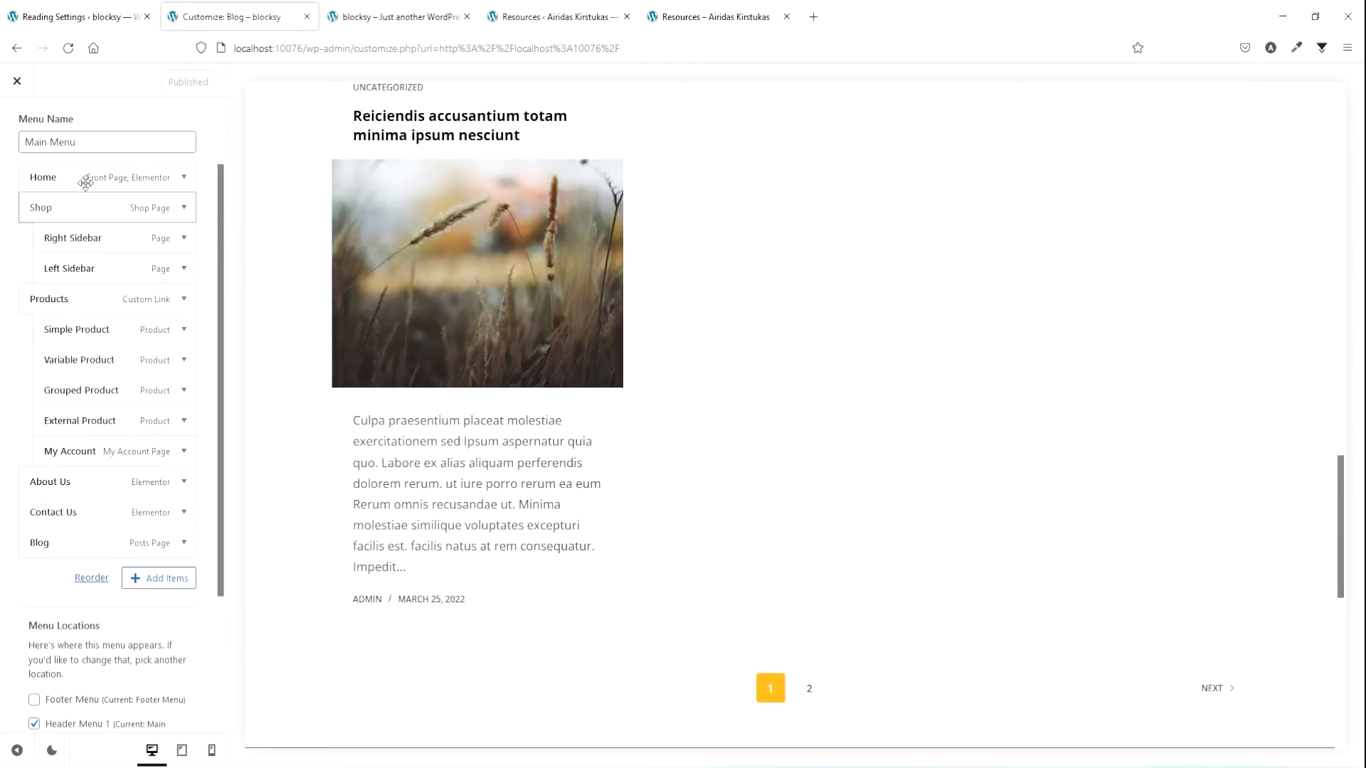
click(15, 86)
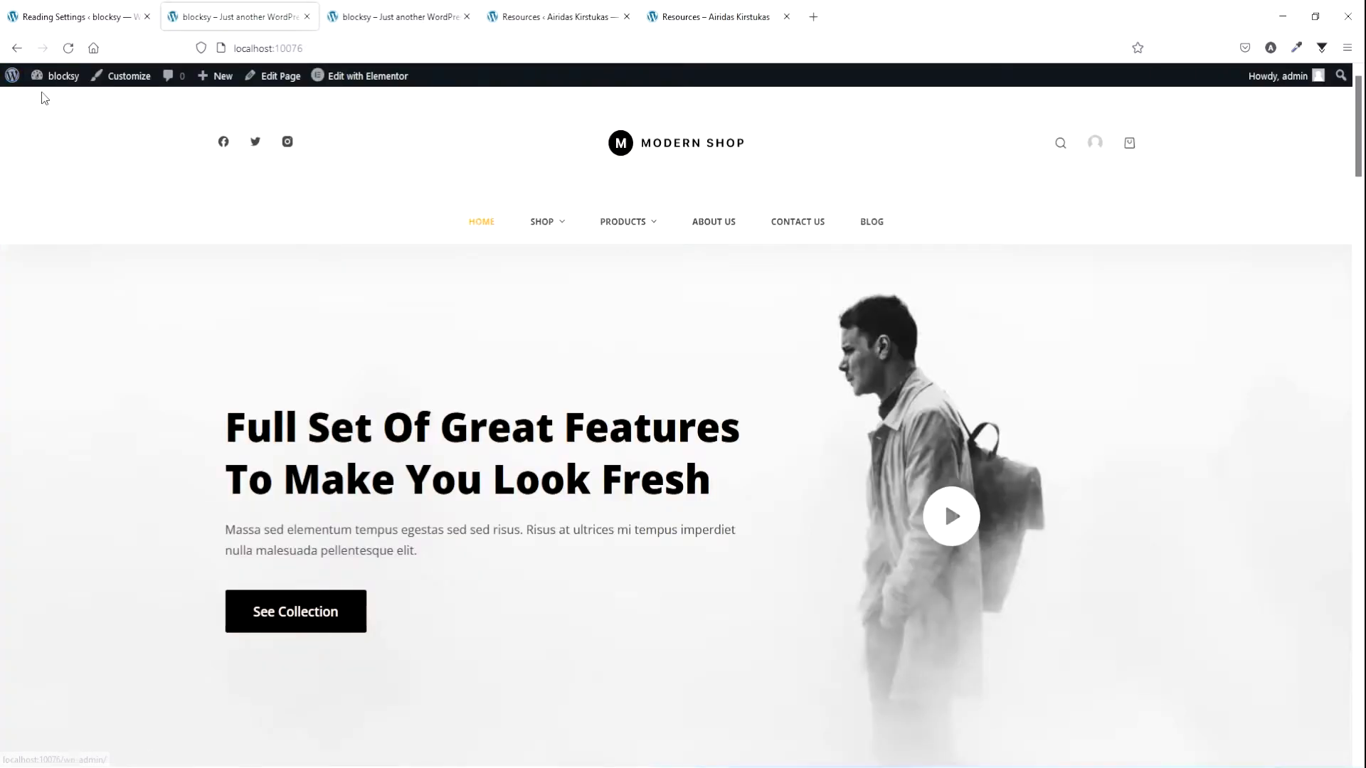
- Open the Menus screen in the WordPress dashboard and load the Footer Menu to examine its items
click(61, 15)
click(27, 118)
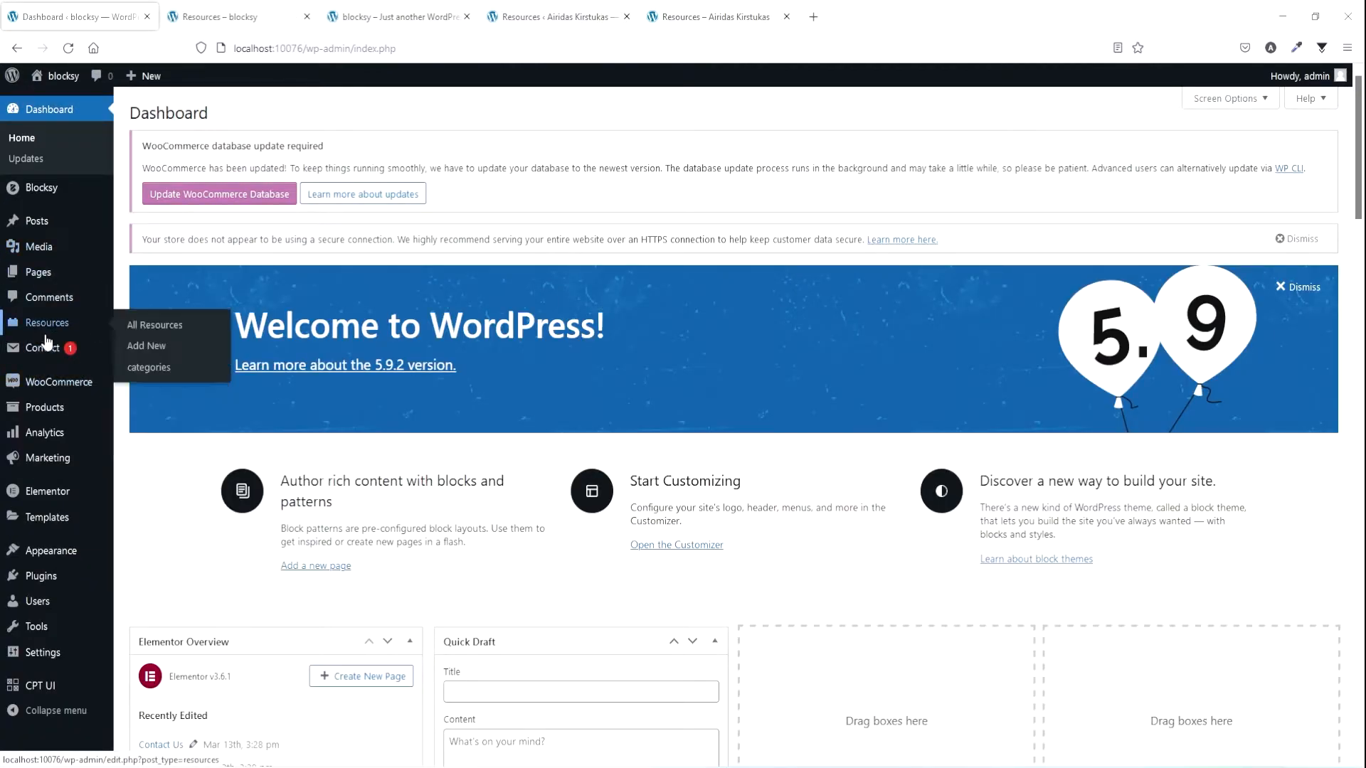
mouse_move(28, 430)
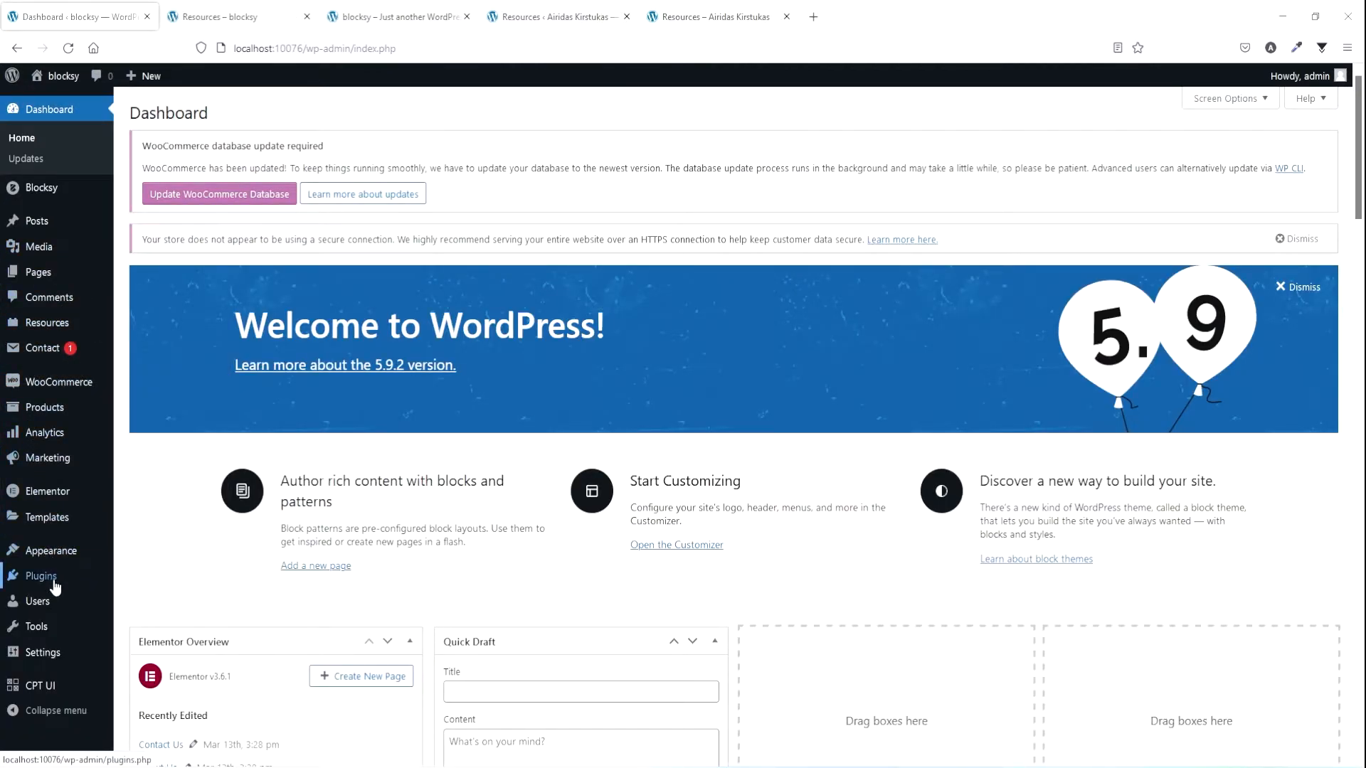
mouse_move(76, 559)
click(141, 616)
click(442, 200)
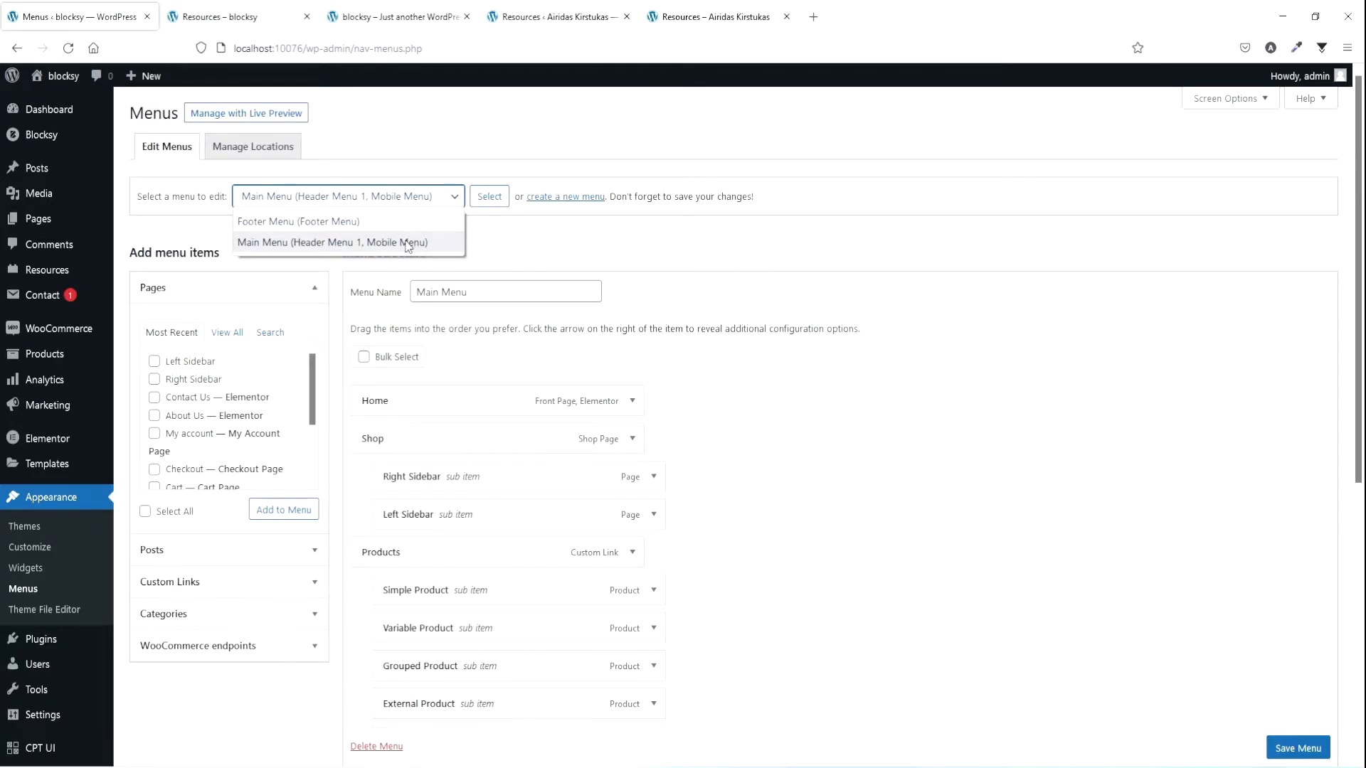
click(404, 226)
click(490, 197)
scroll(427, 427, down, 2)
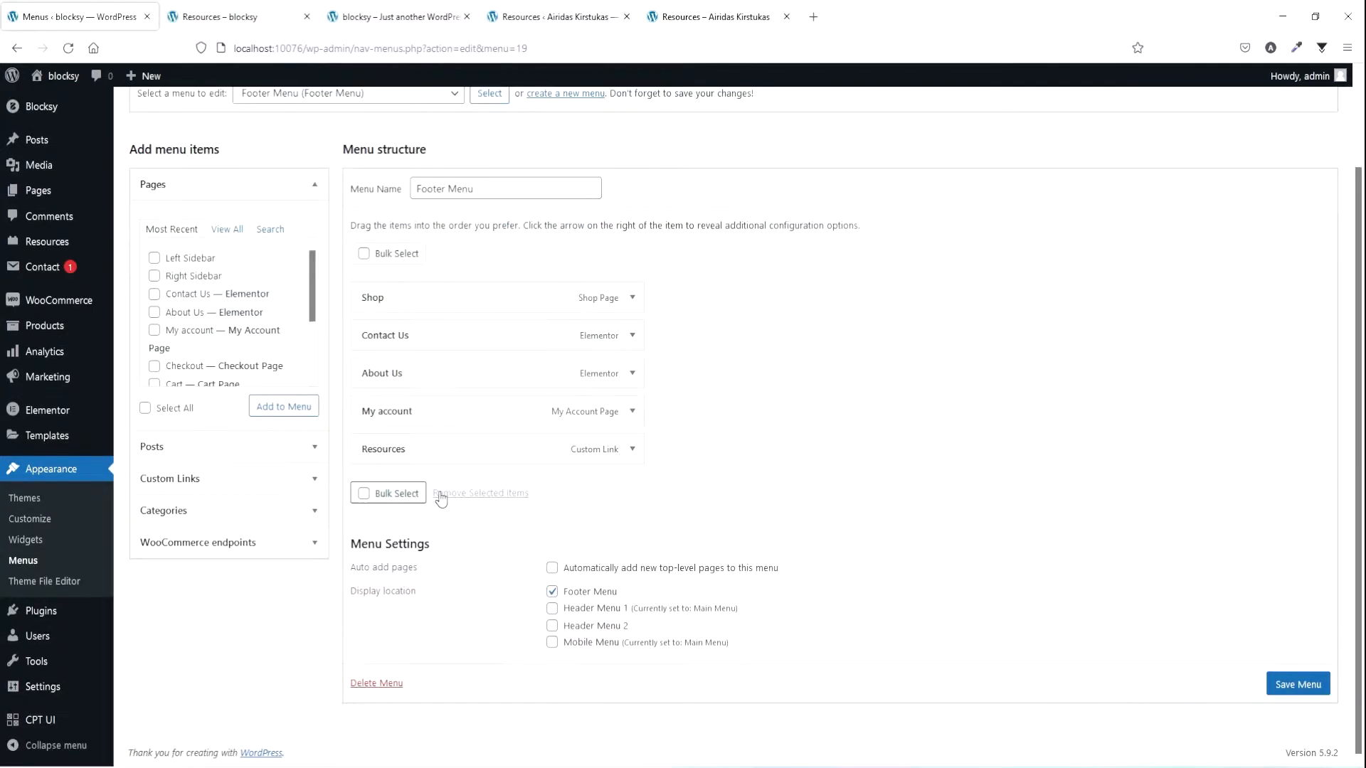
scroll(442, 249, up, 2)
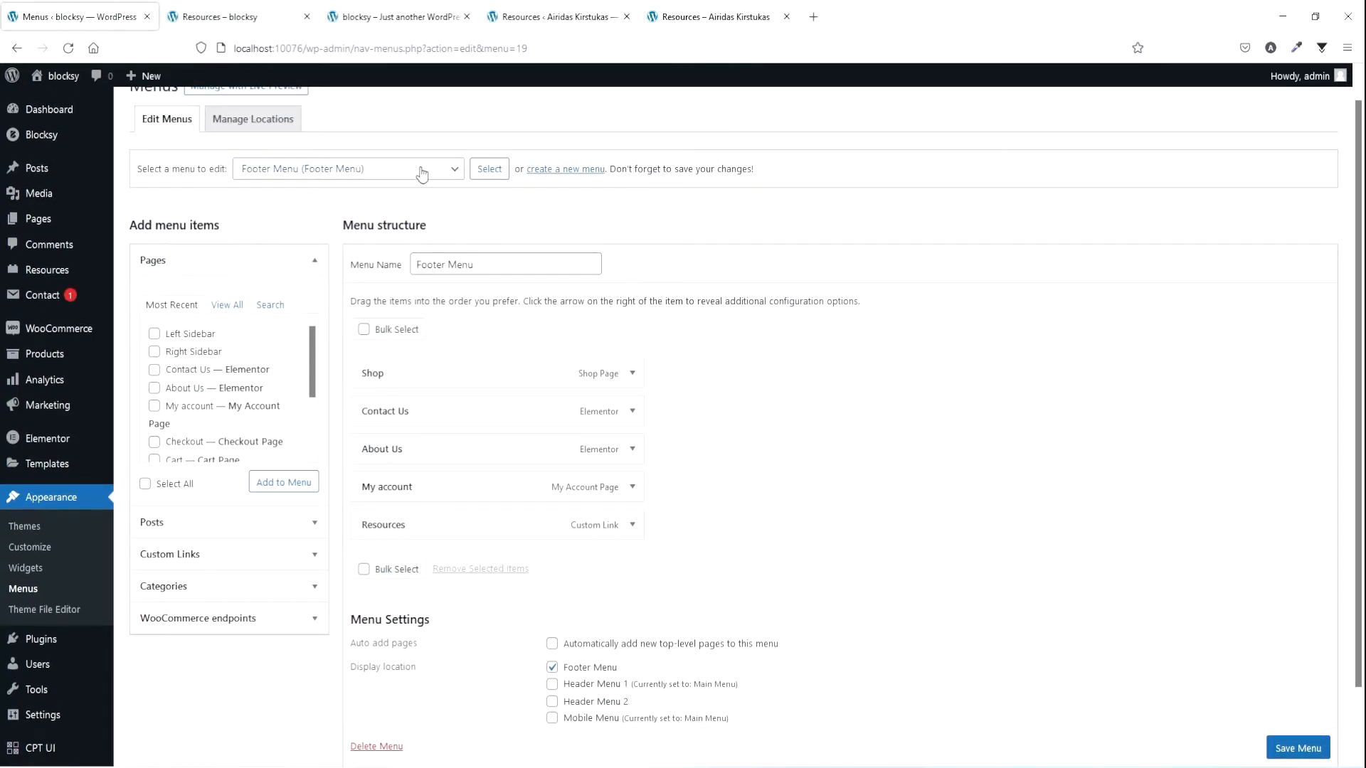
- Load the Main Menu and fill in a custom link with URL /resources/ and link text Resources
click(436, 168)
click(424, 215)
click(476, 170)
click(191, 356)
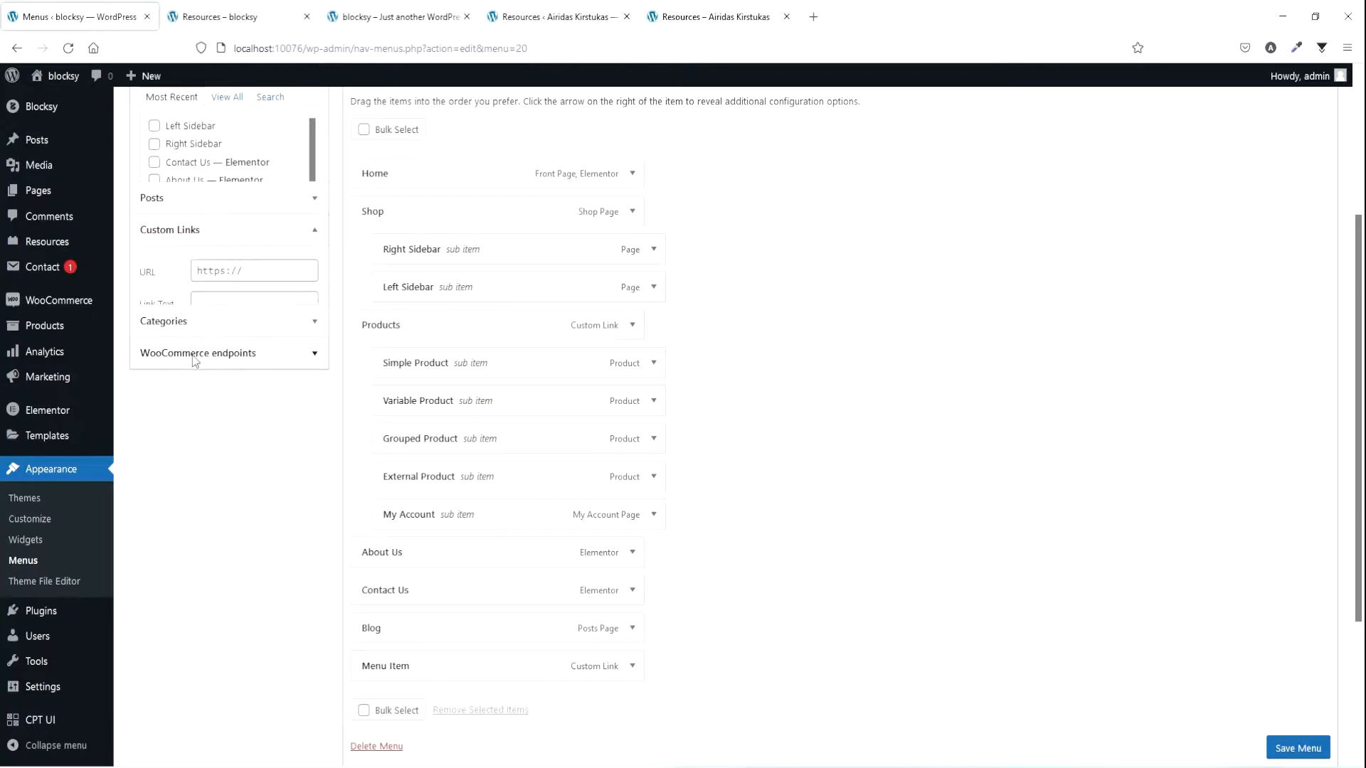
scroll(193, 359, down, 2)
click(227, 183)
text(/resources/)
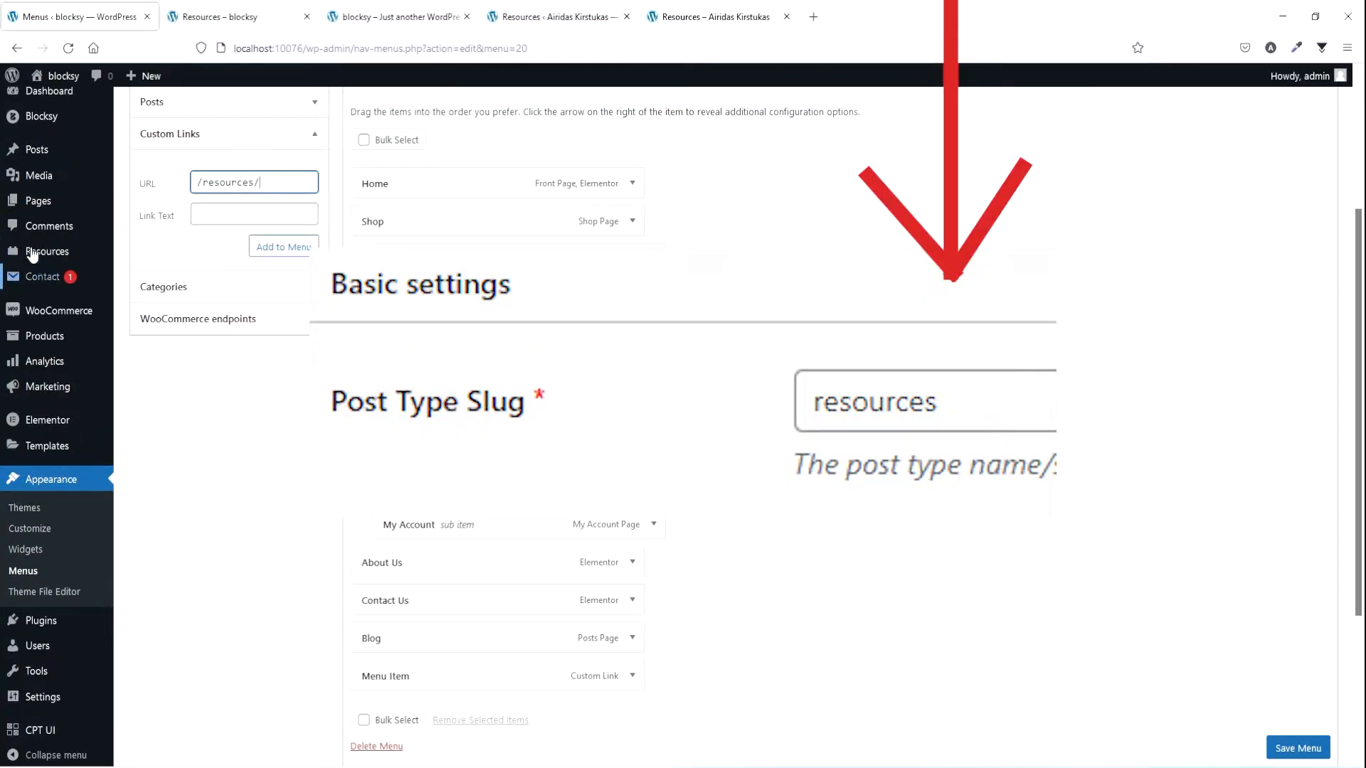
click(202, 211)
text(Re)
click(217, 237)
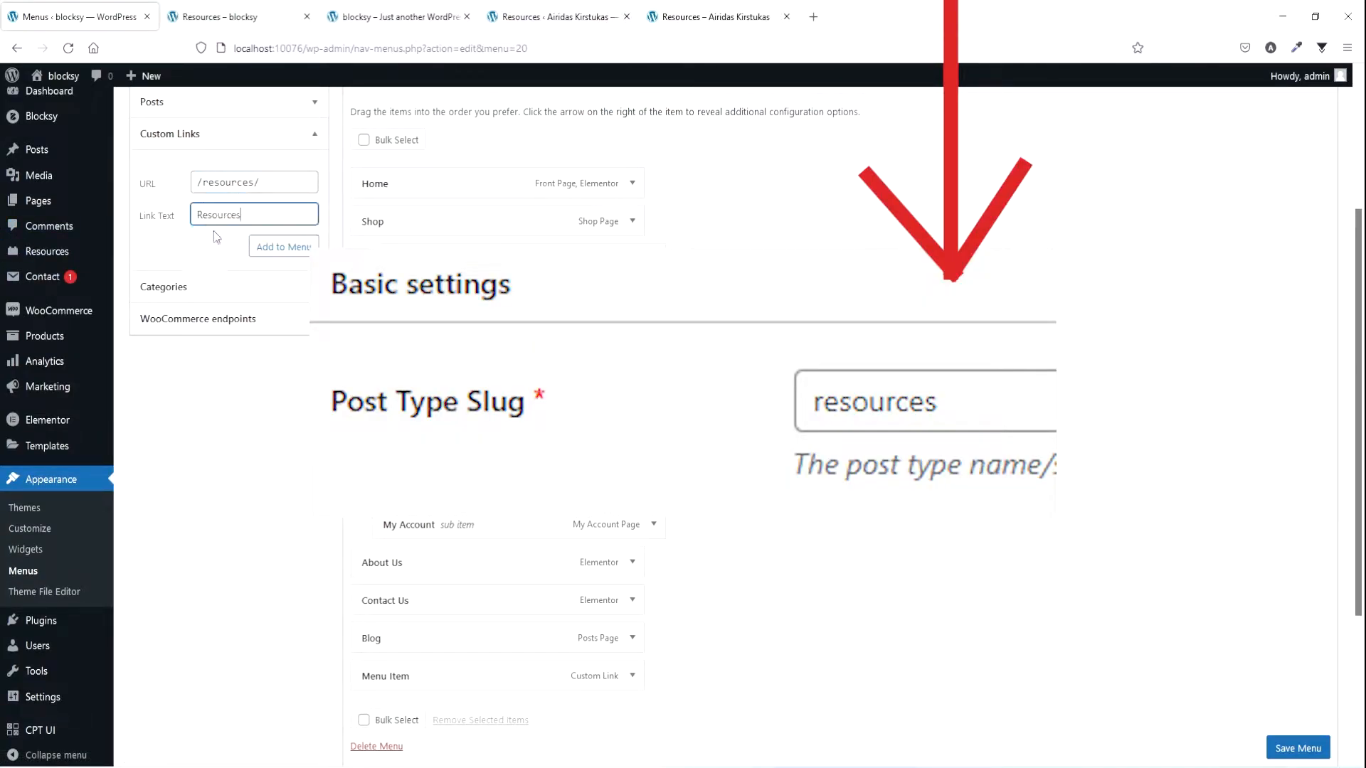
- Add the Resources custom link to the Main Menu and save the menu
scroll(1301, 750, down, 1)
click(1298, 749)
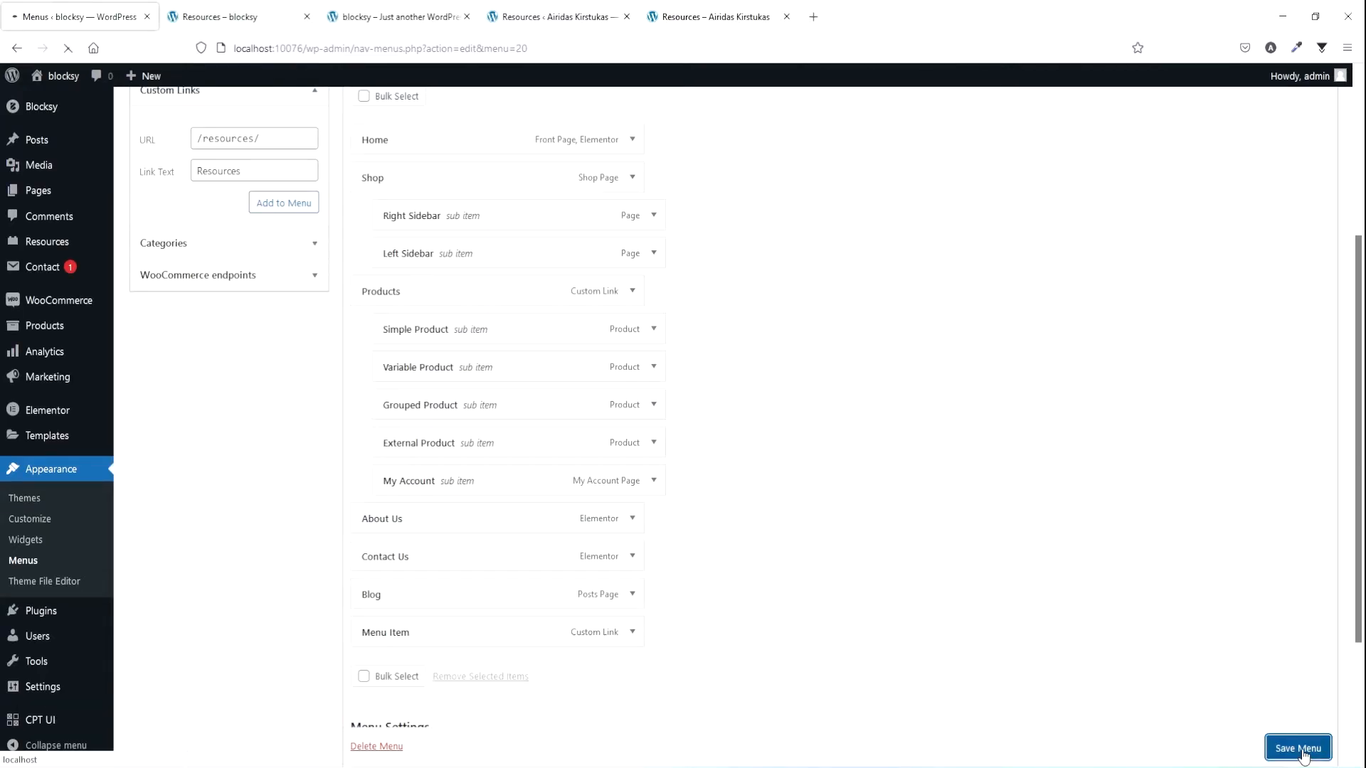
click(277, 364)
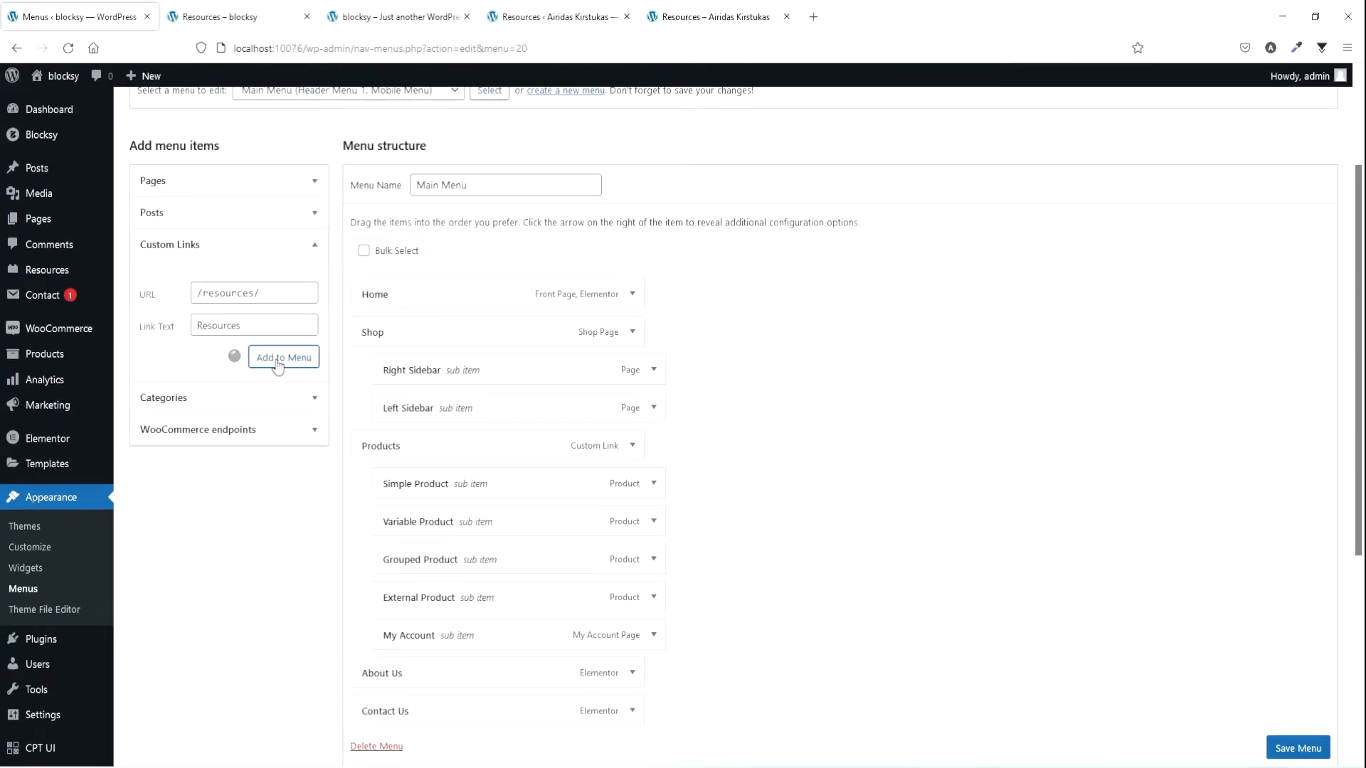
scroll(525, 455, down, 5)
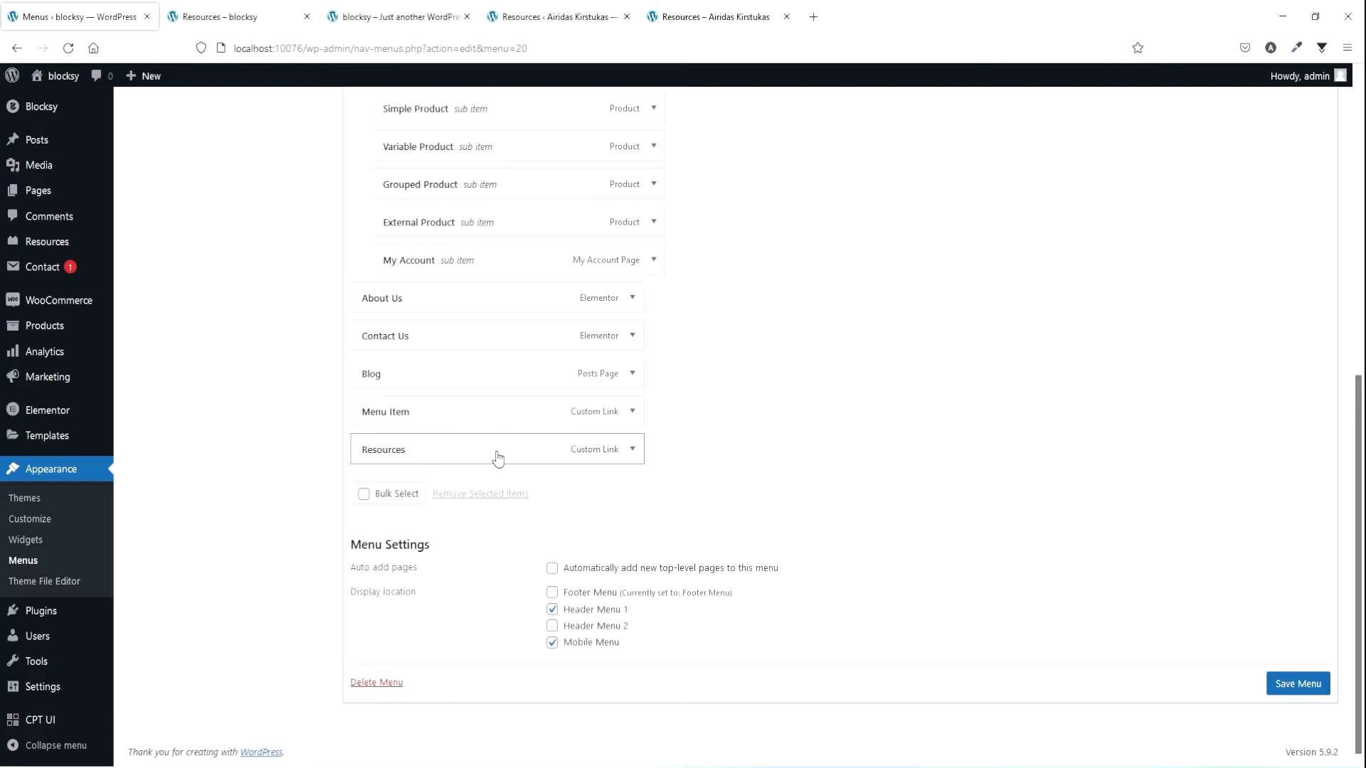
click(1289, 689)
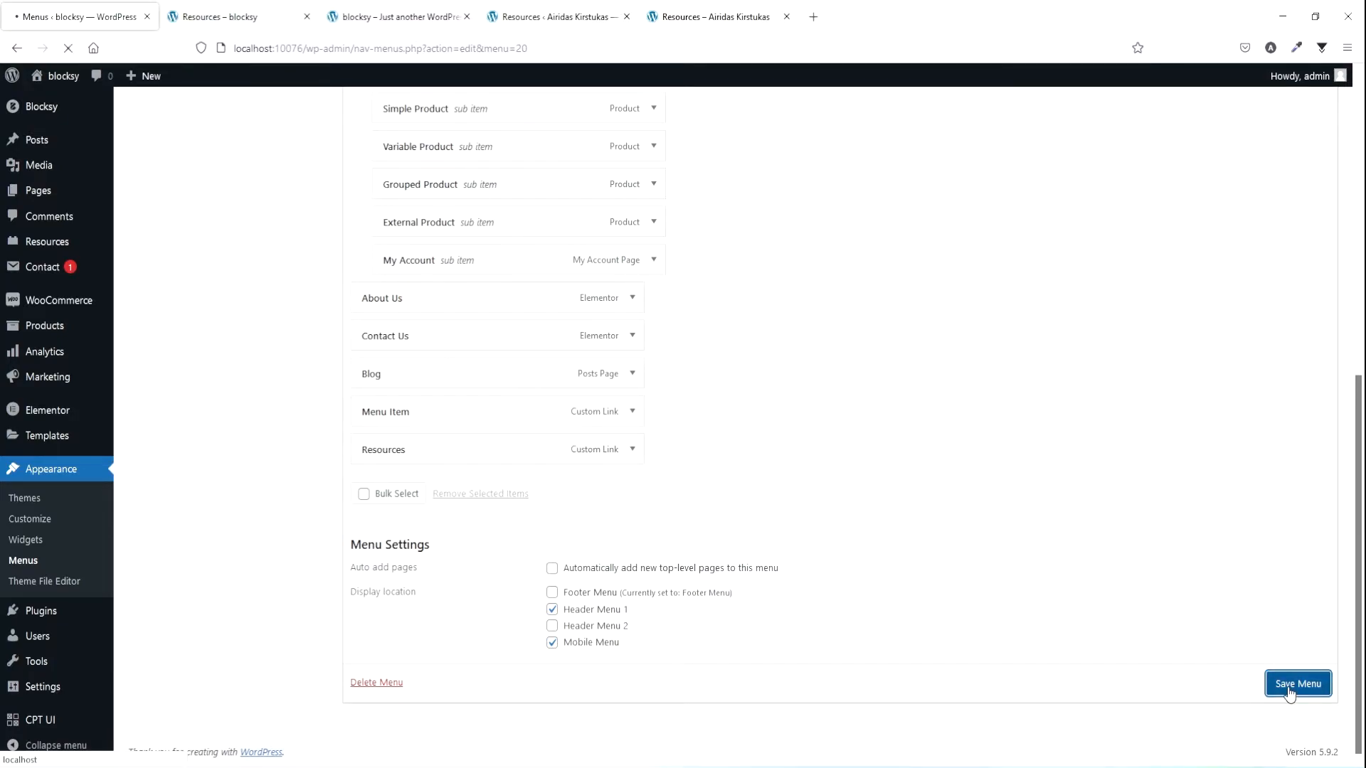
- Open the site in a new tab and examine the Resources archive and the resource "Aliquam soluta delectus aut qui"
middle_click(58, 103)
click(214, 16)
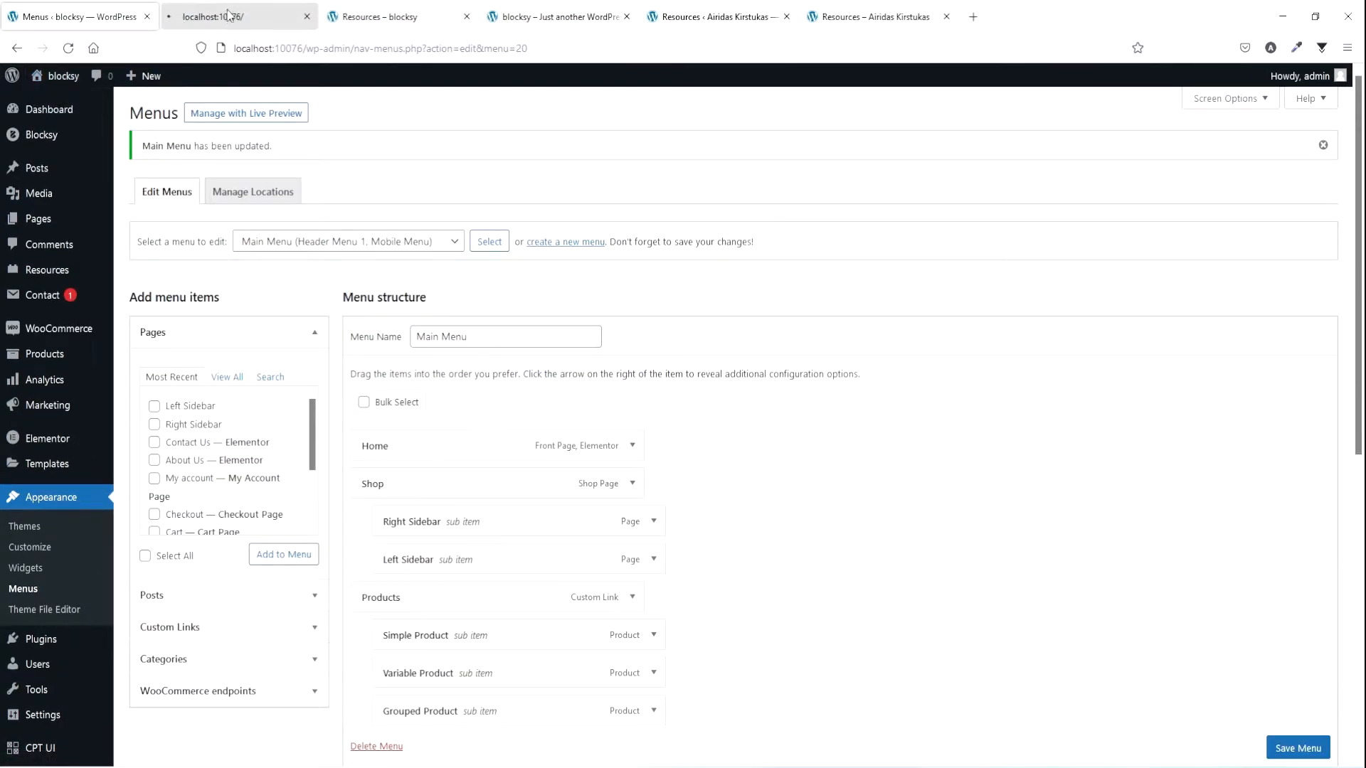
click(947, 221)
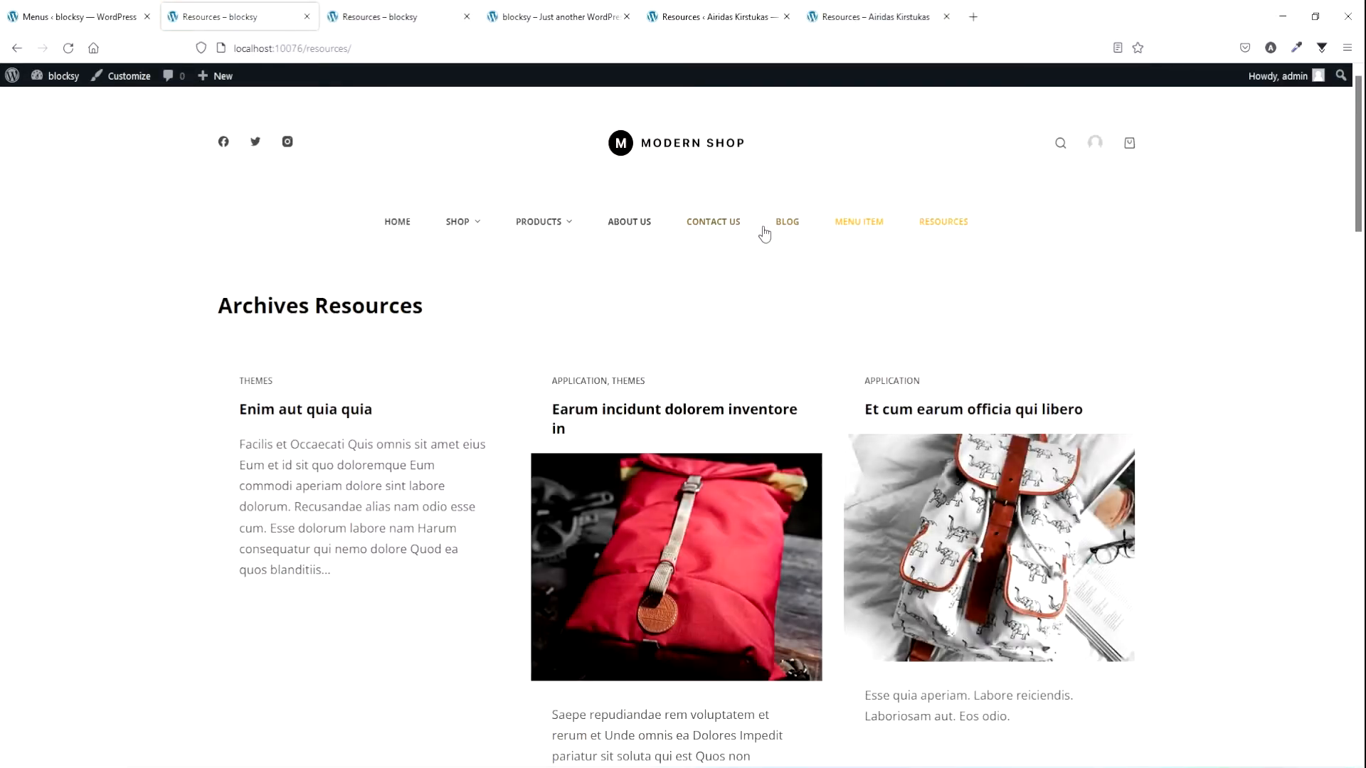
scroll(663, 274, down, 10)
scroll(661, 273, up, 1)
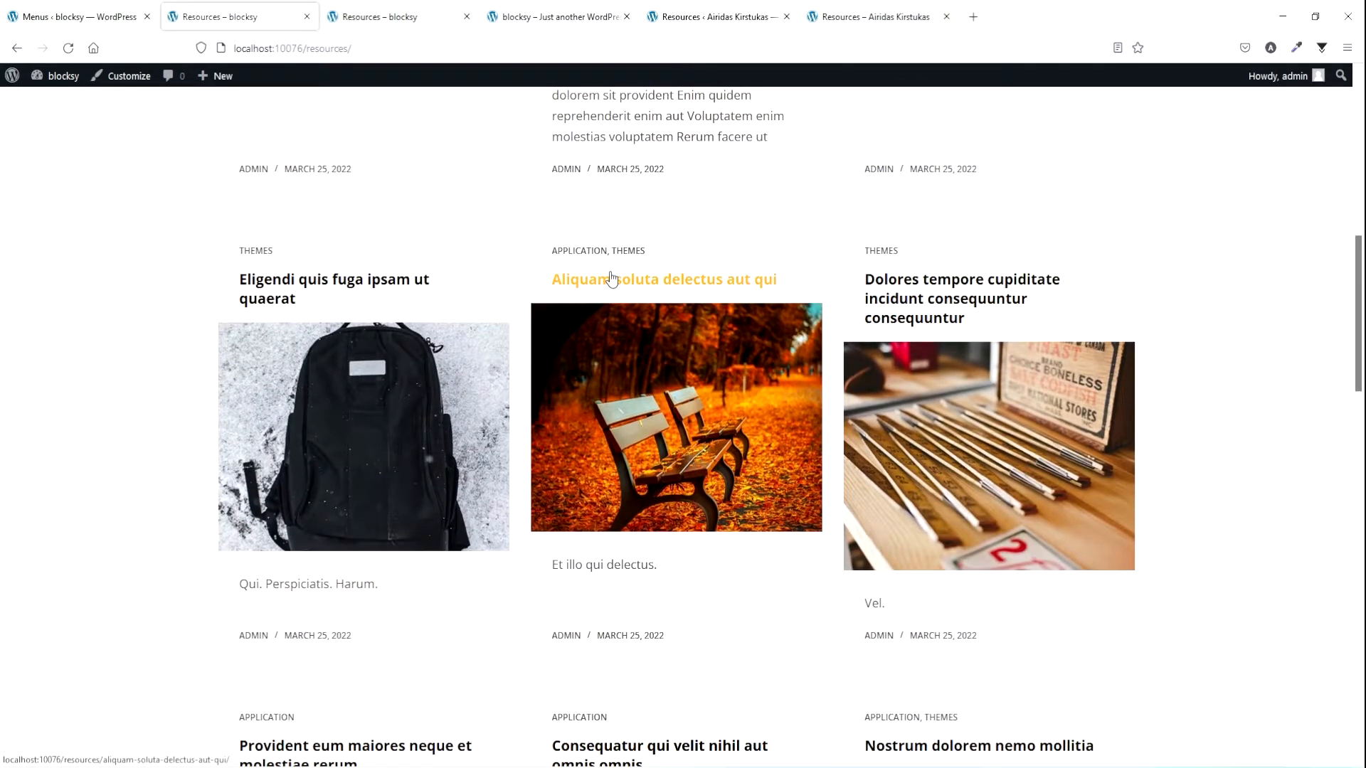
click(611, 277)
scroll(638, 329, down, 10)
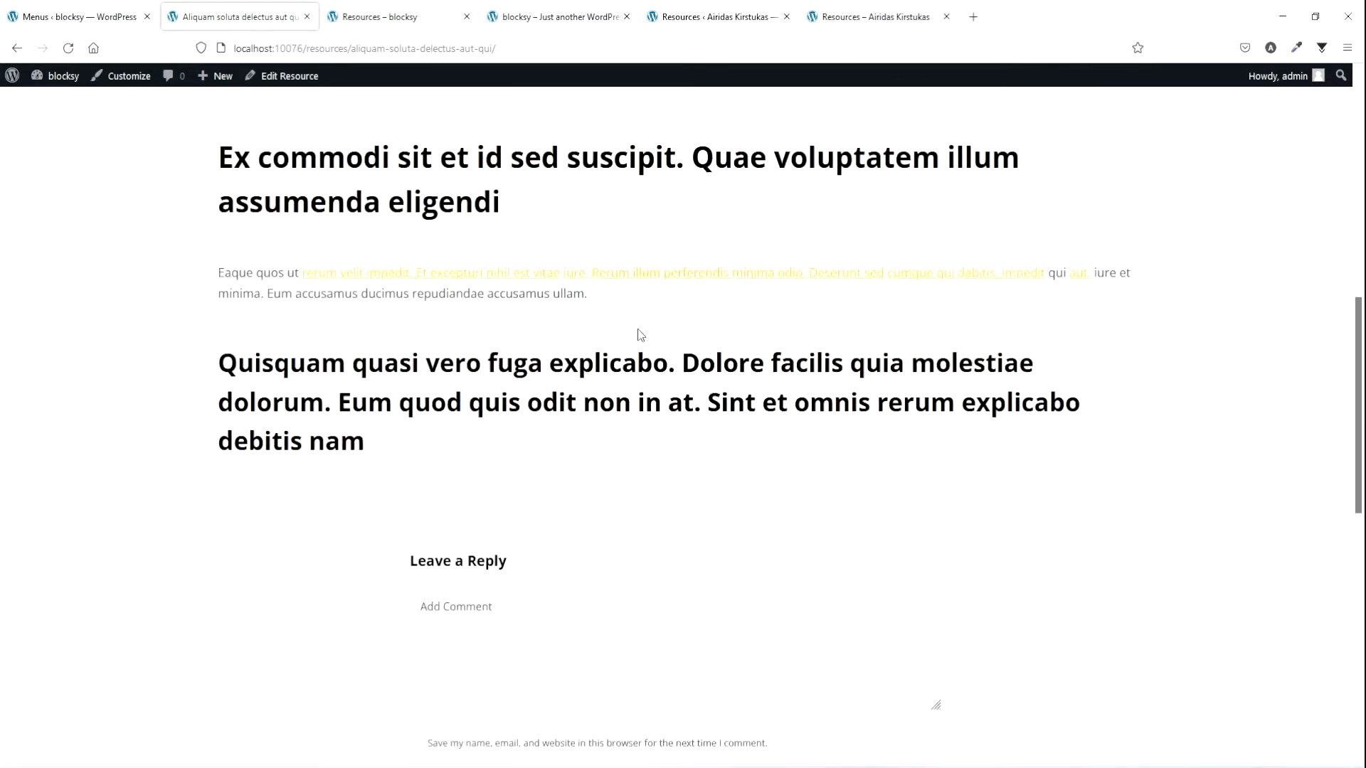
key(alt+Left)
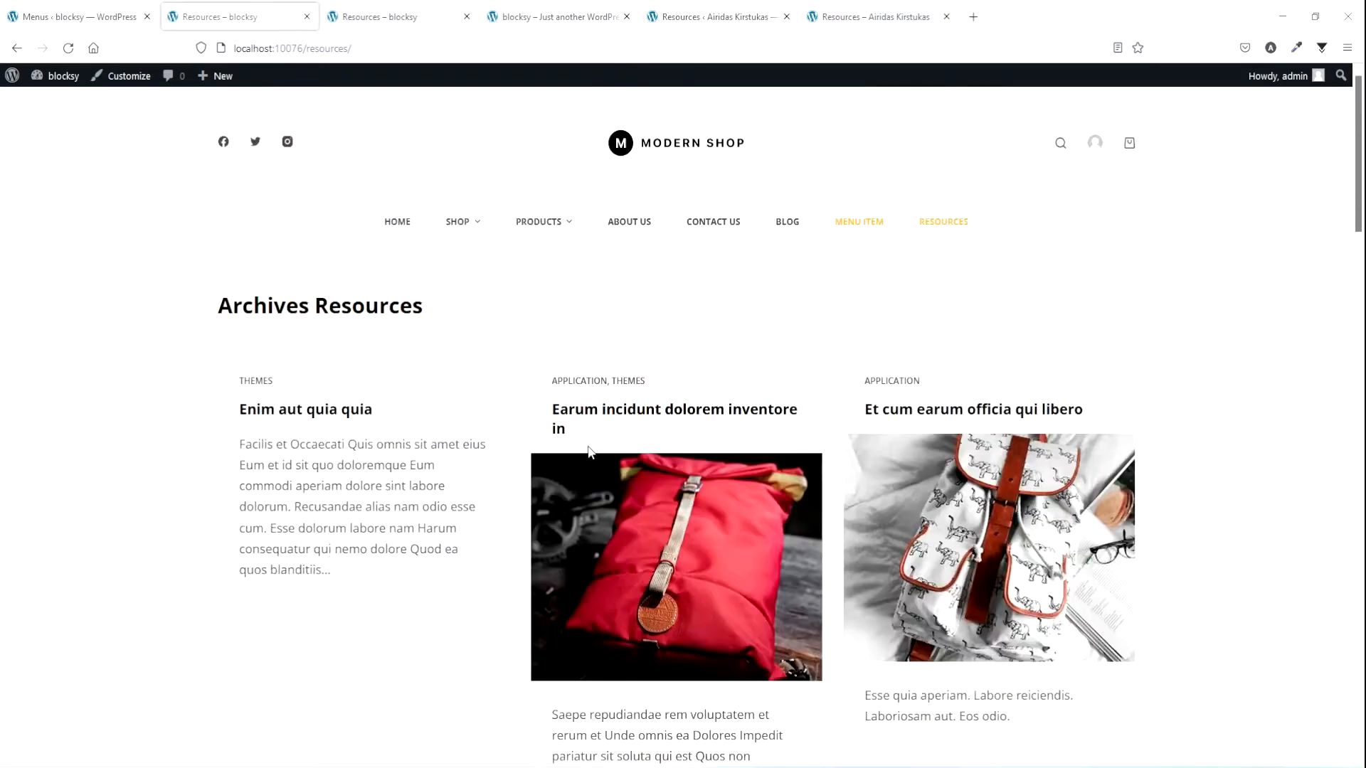
- Open the Resources archive page in the Customizer and look through its Resources post type settings
click(129, 82)
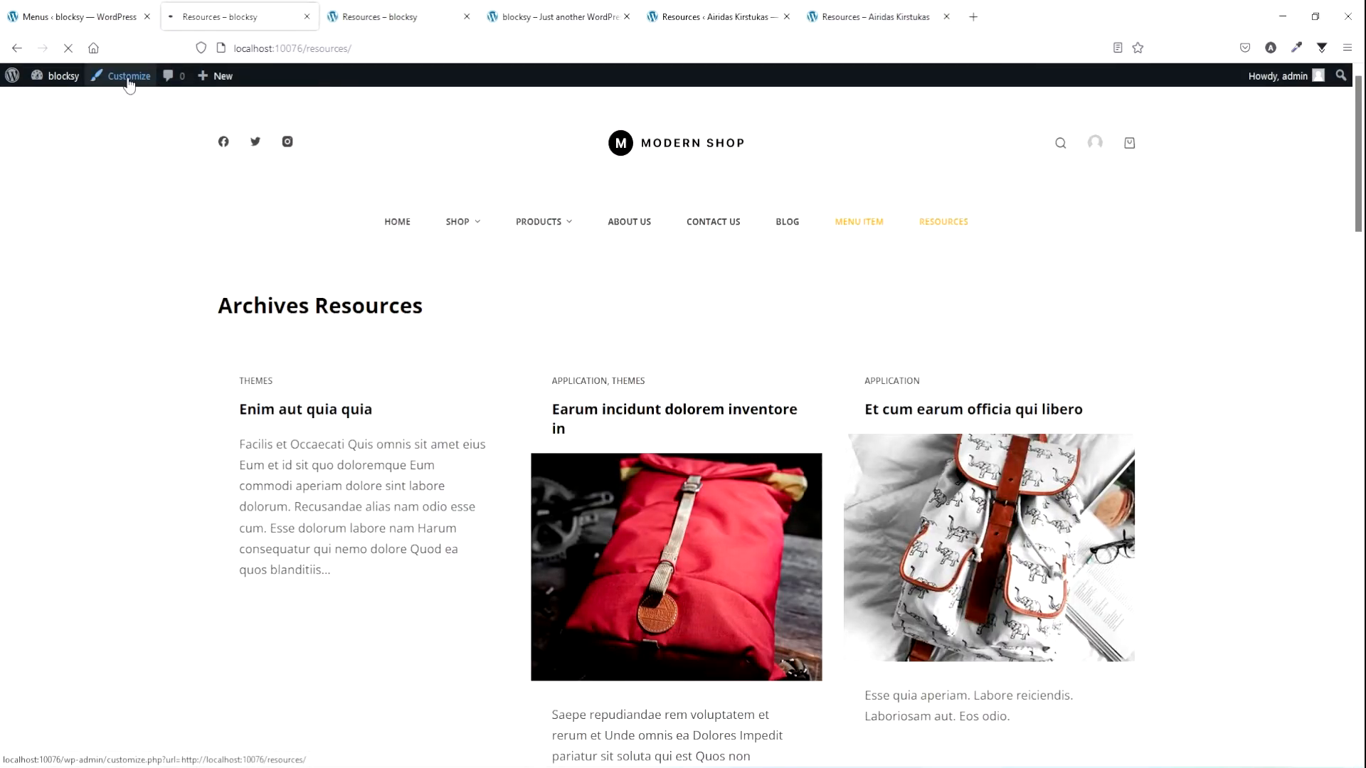
scroll(79, 399, down, 3)
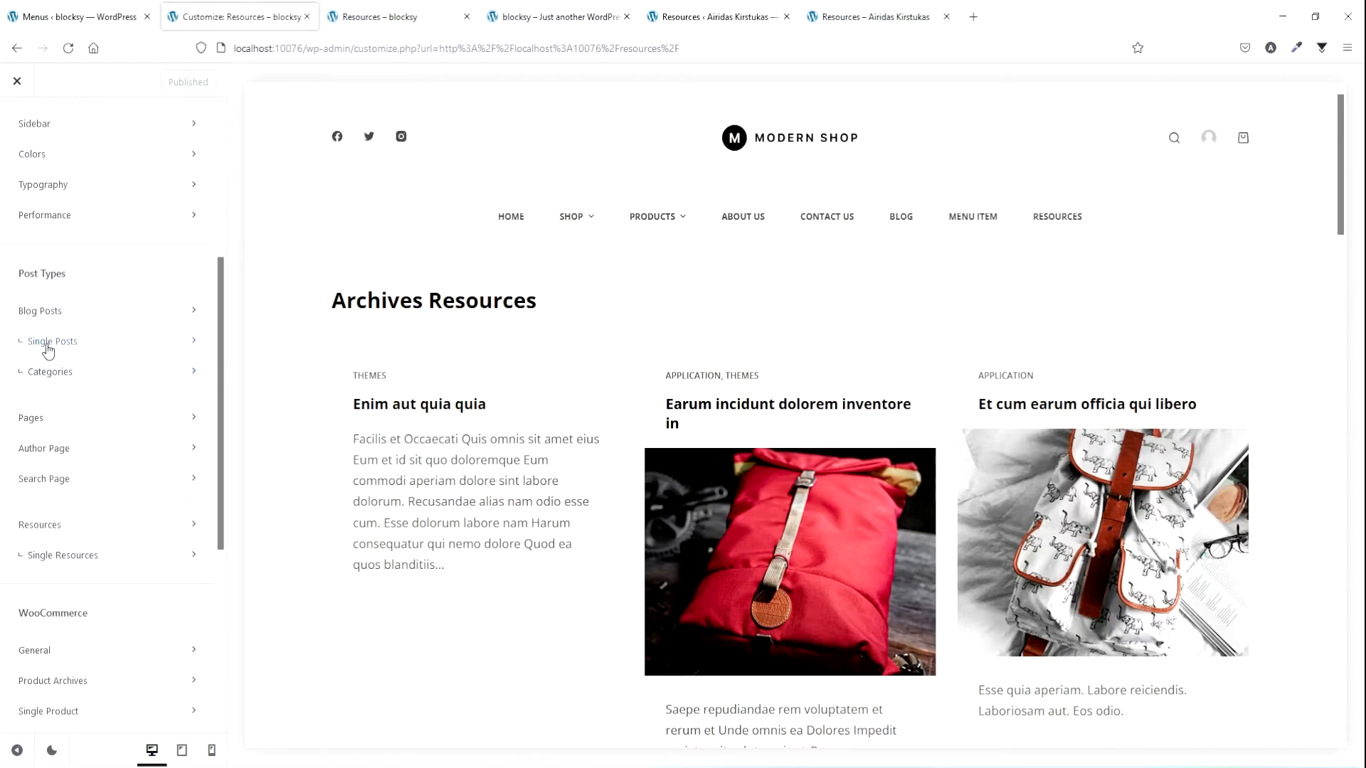
click(64, 527)
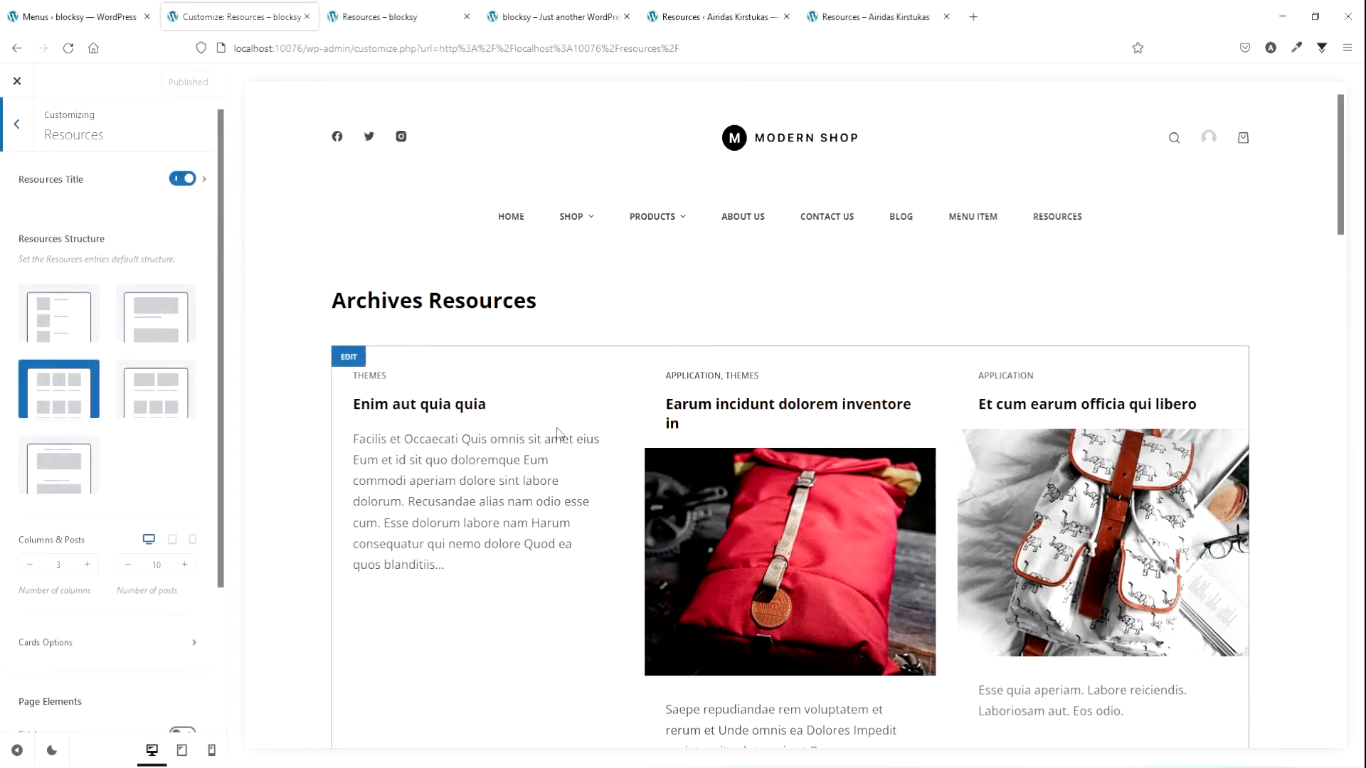
scroll(761, 393, down, 2)
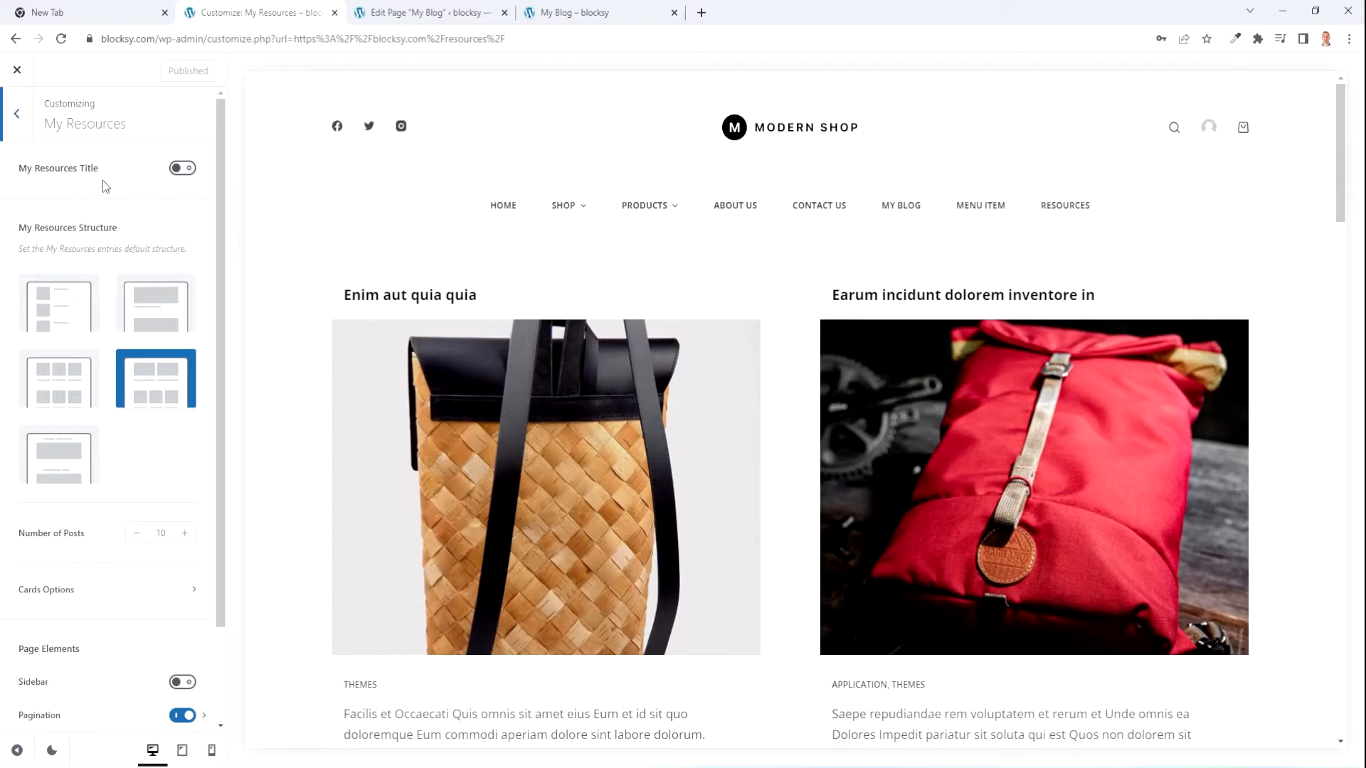
- Enable My Resources Title and compare its Type 1 and Type 2 layouts, keeping Type 2
click(182, 175)
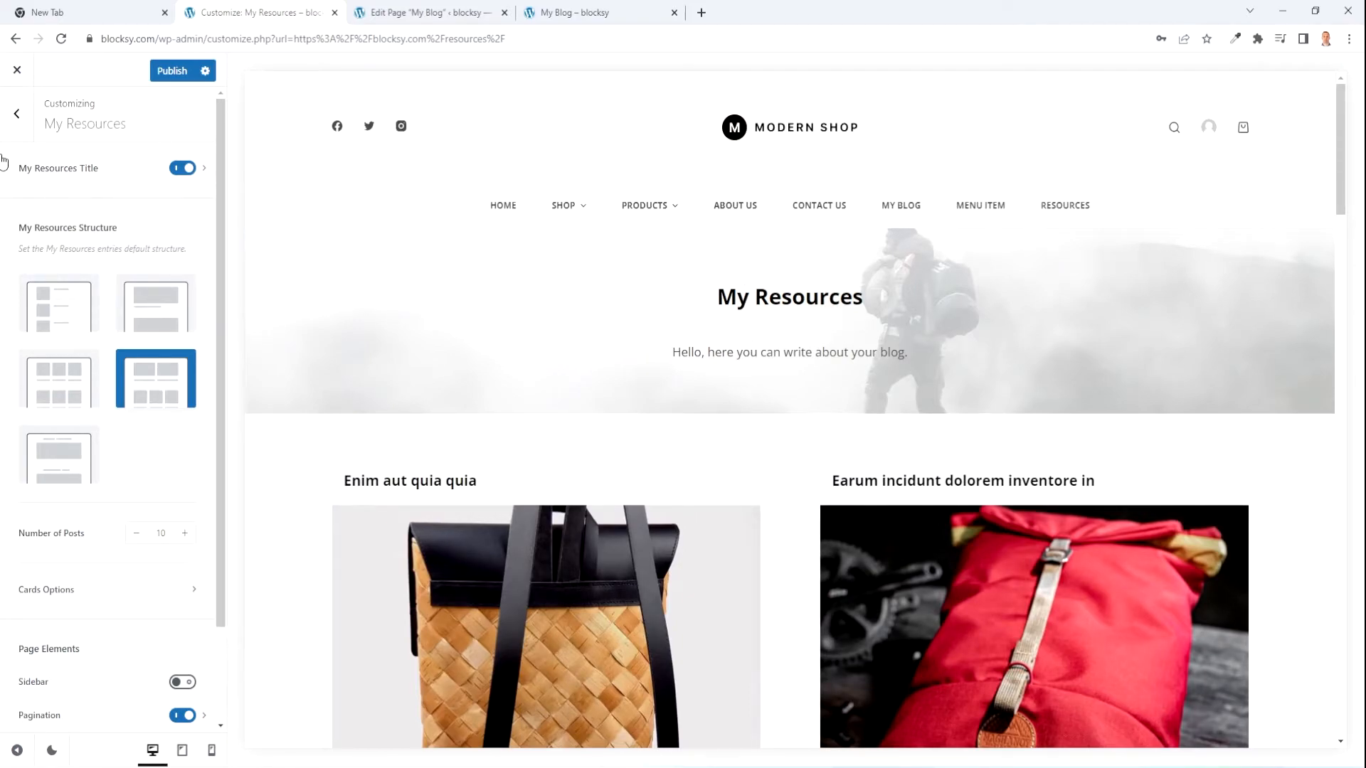
click(205, 172)
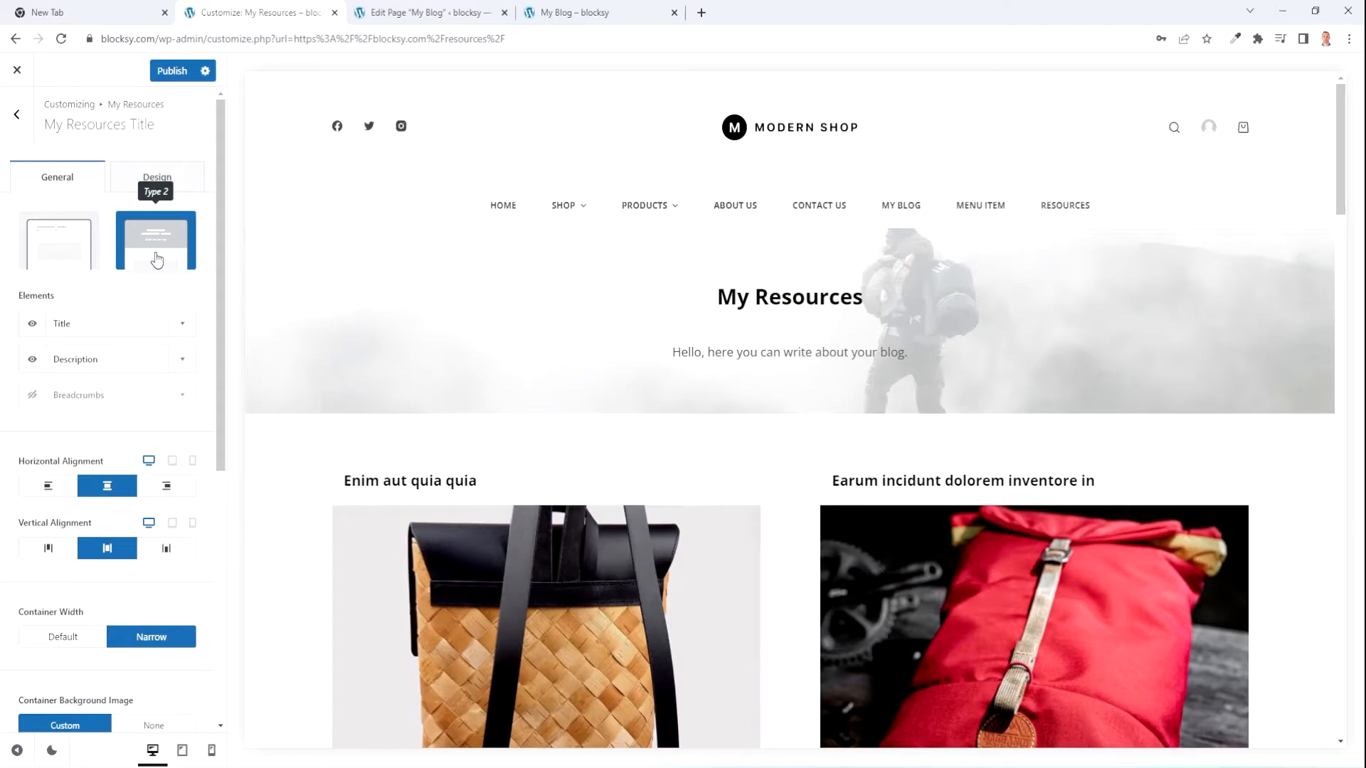
click(50, 257)
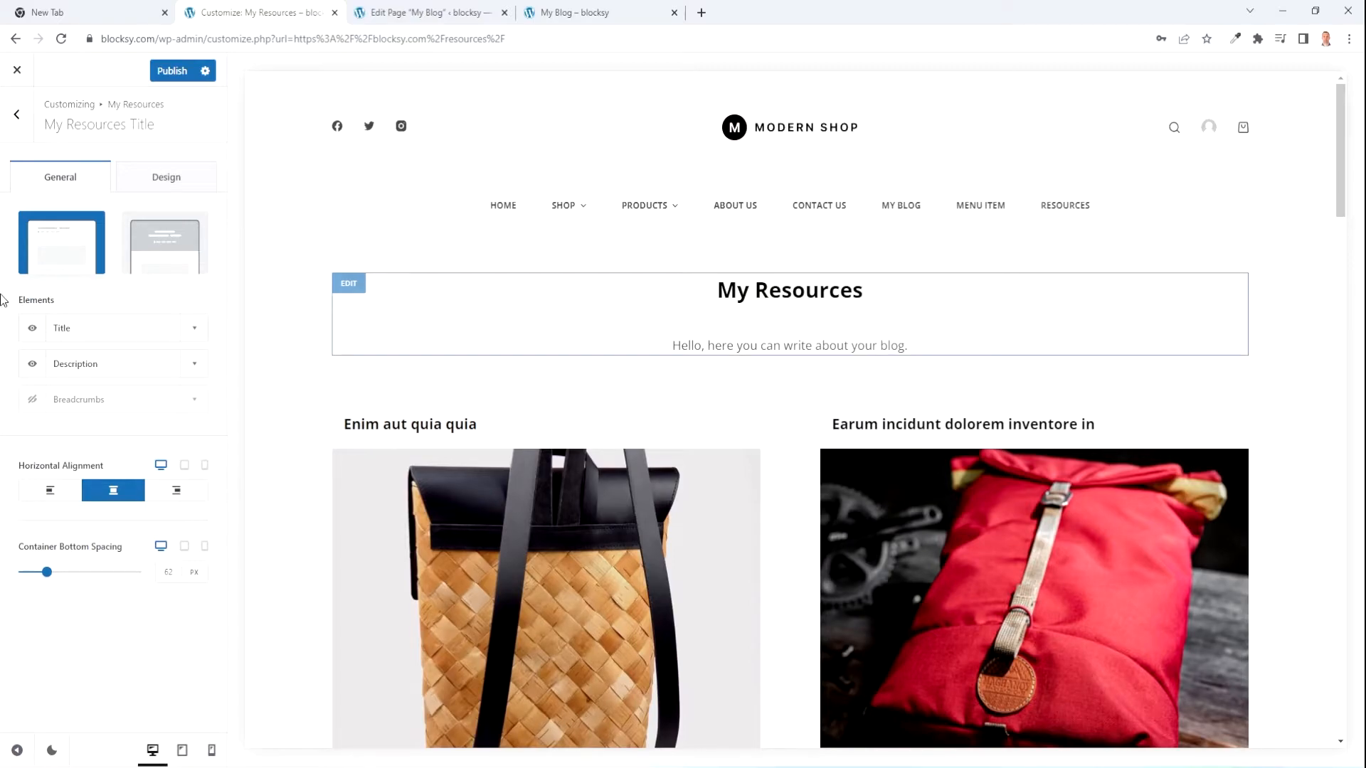
click(163, 249)
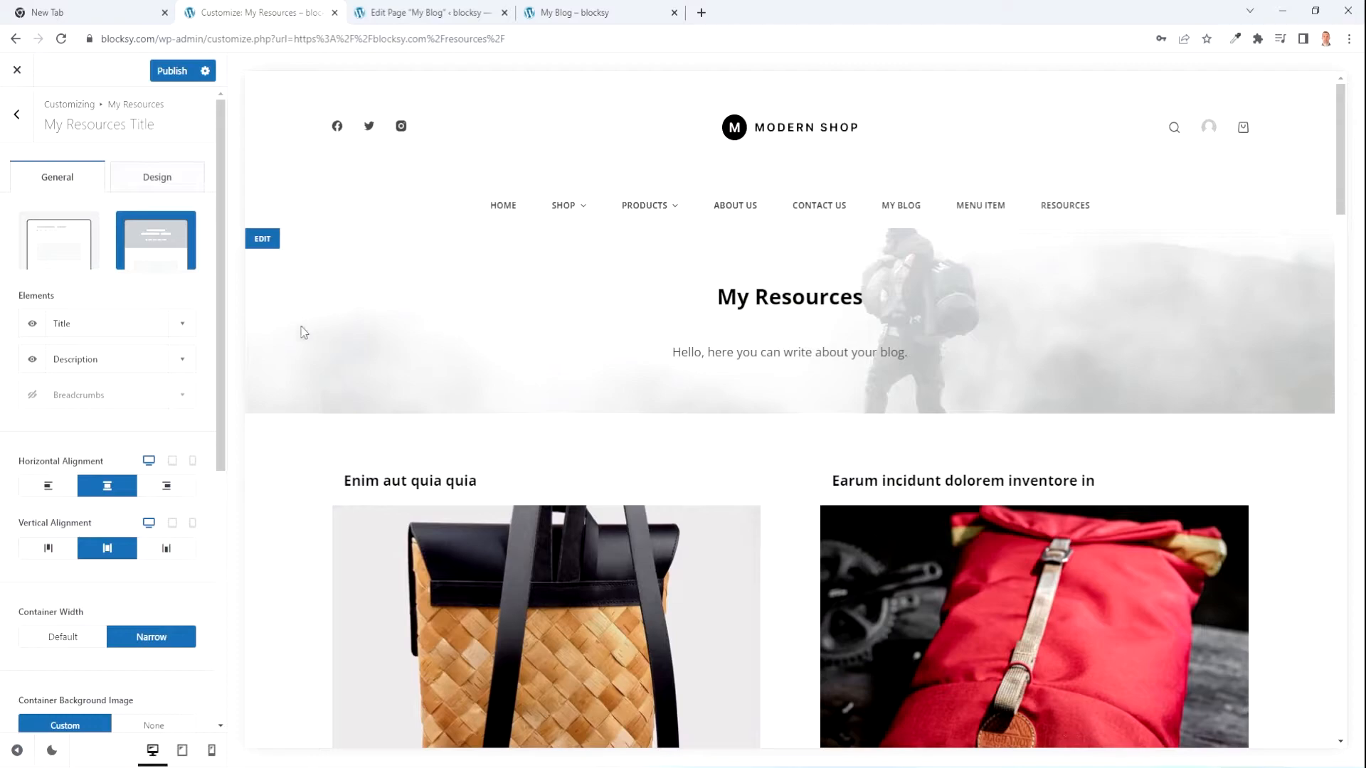
- Examine the Title element's heading tag options and switch its Category Label on and back off
click(178, 326)
click(175, 364)
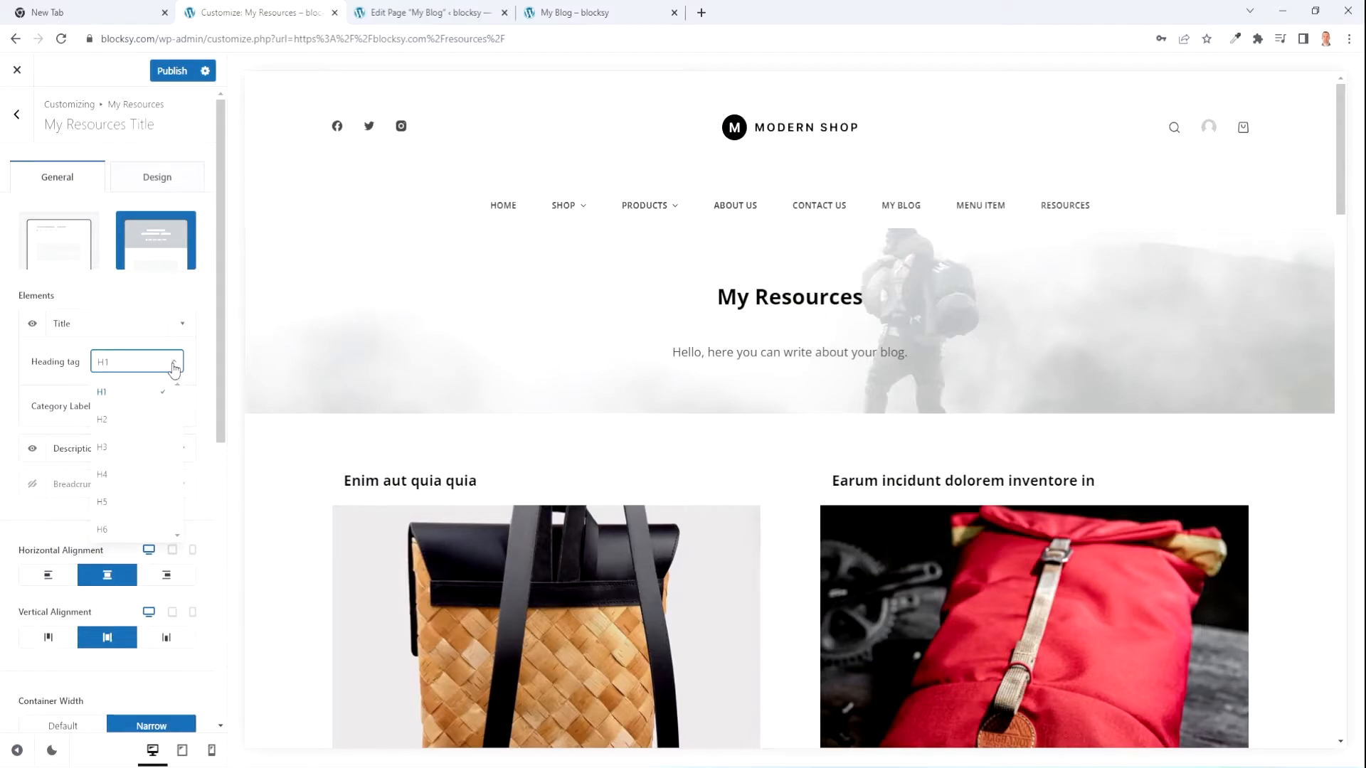
click(161, 359)
click(170, 406)
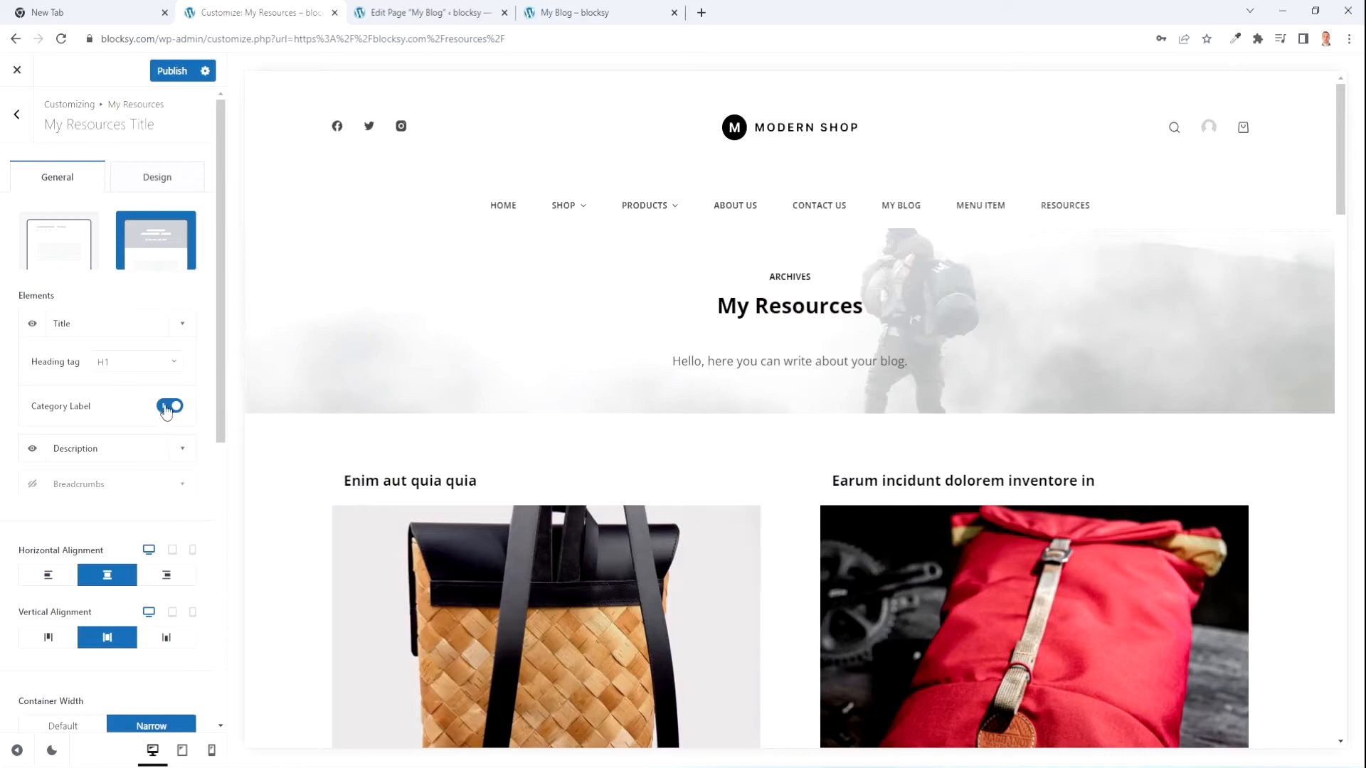
click(168, 410)
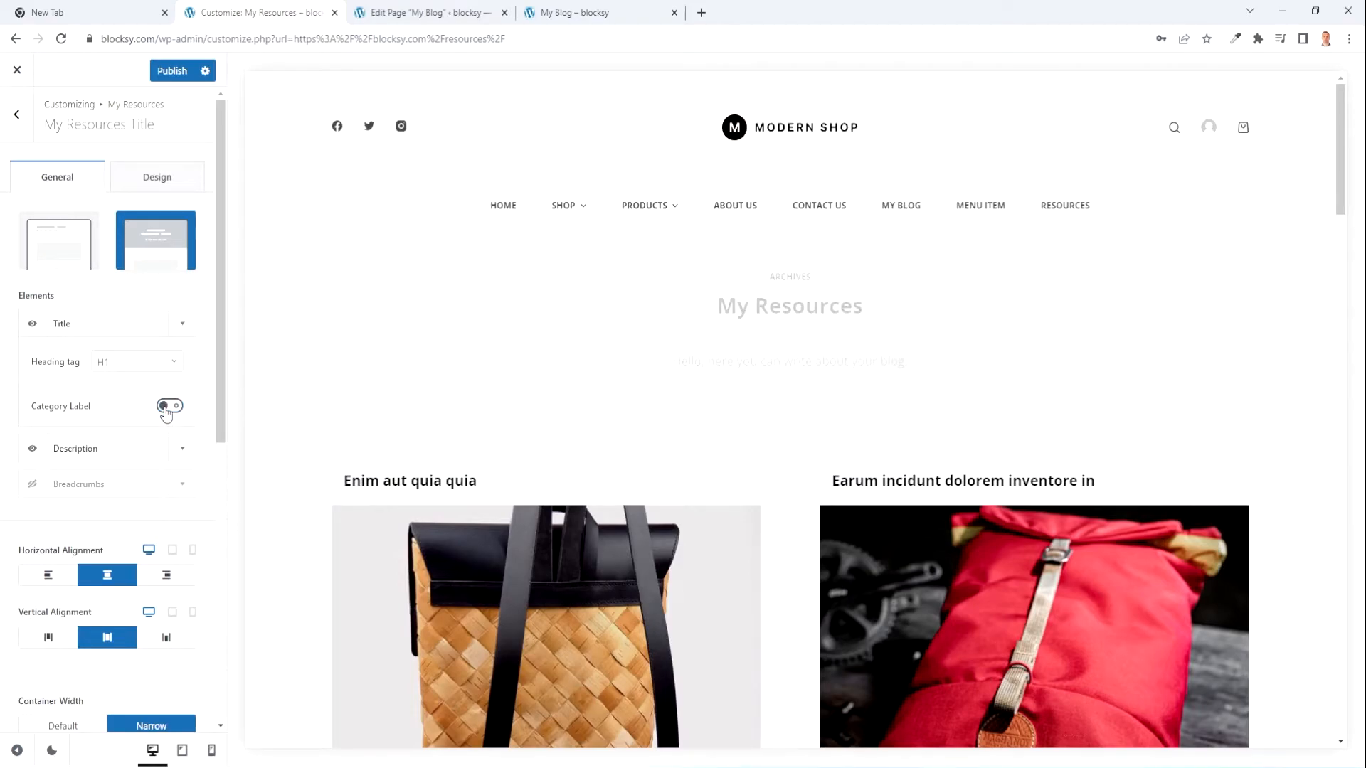
- Set the Description element's top spacing to 15 px and publish the Customizer changes
click(183, 457)
mouse_move(66, 417)
mouse_down()
mouse_move(92, 420)
mouse_move(30, 425)
mouse_move(47, 431)
mouse_up()
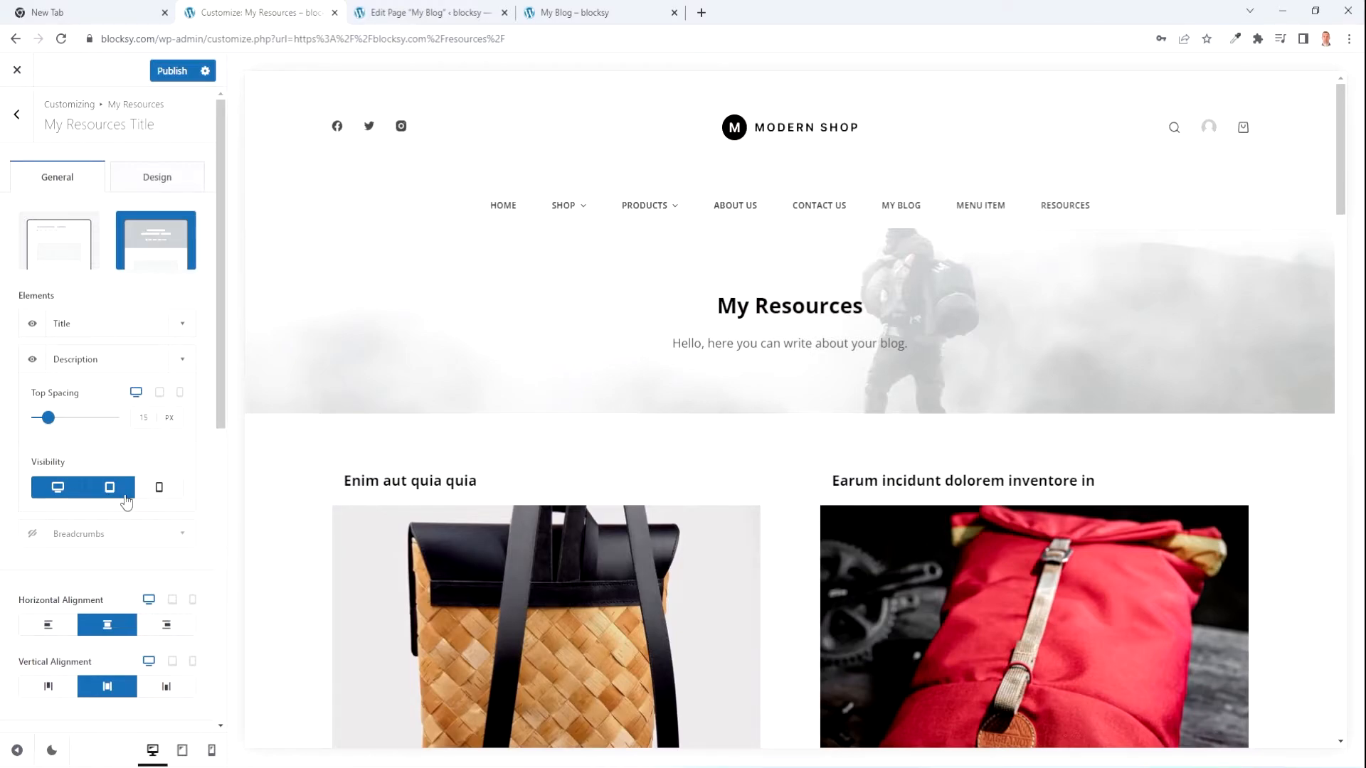
click(182, 360)
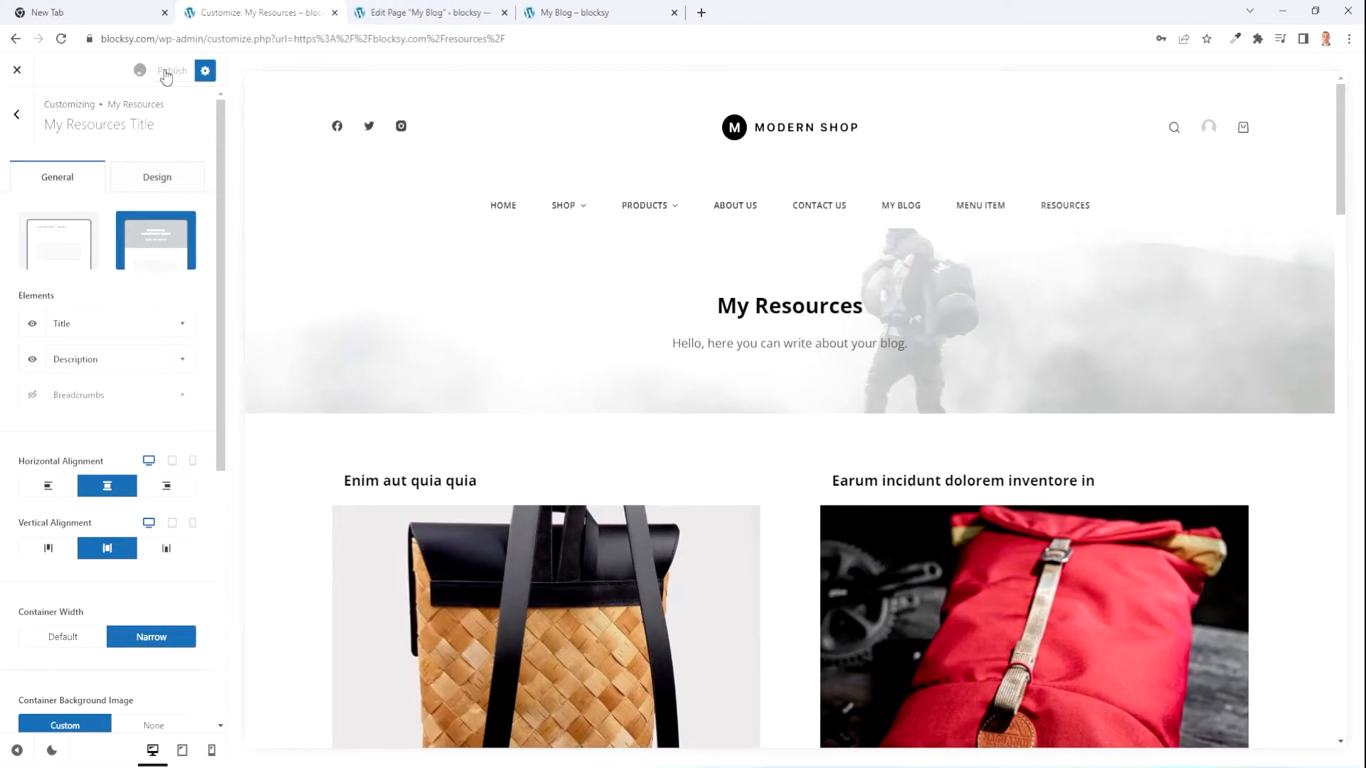
- Switch to the admin tab and open the My Resources post type for editing in CPT UI
key(ctrl+Tab)
click(18, 96)
click(39, 623)
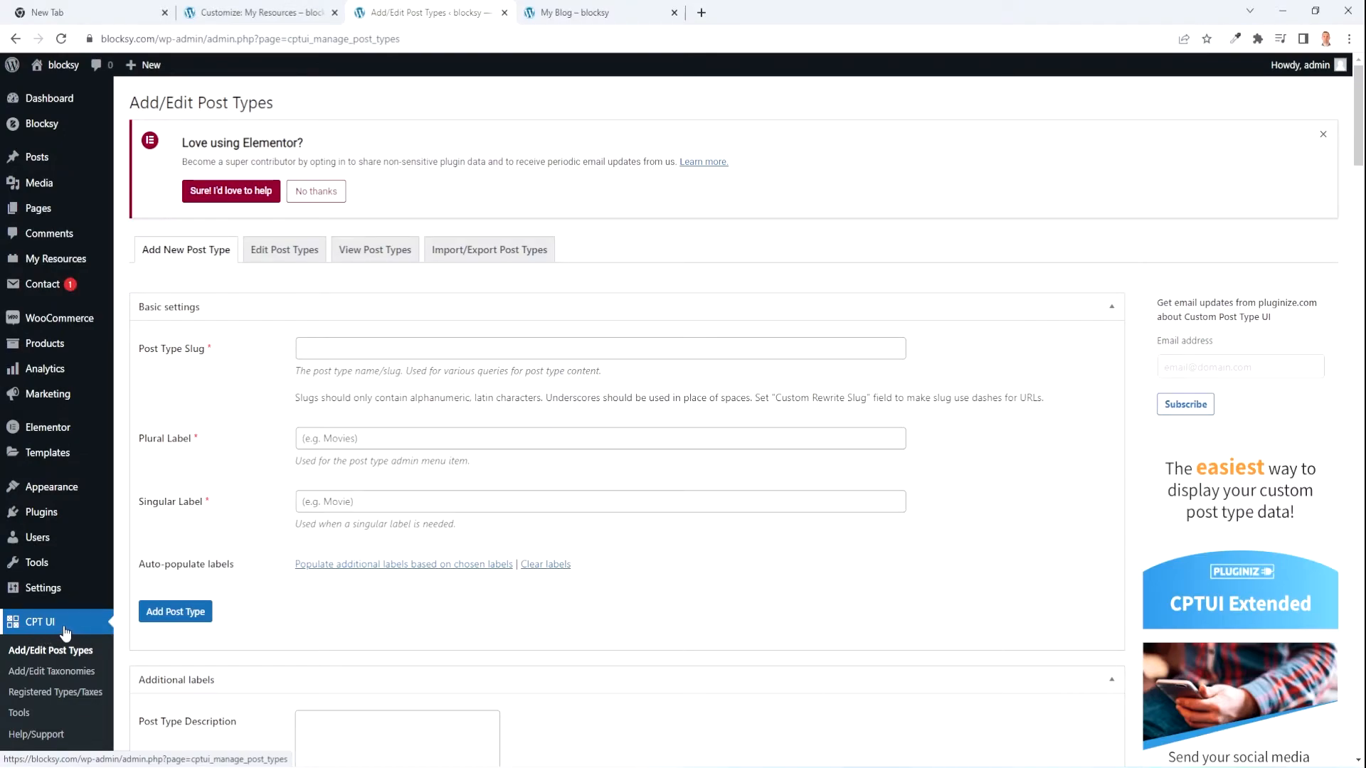
click(290, 259)
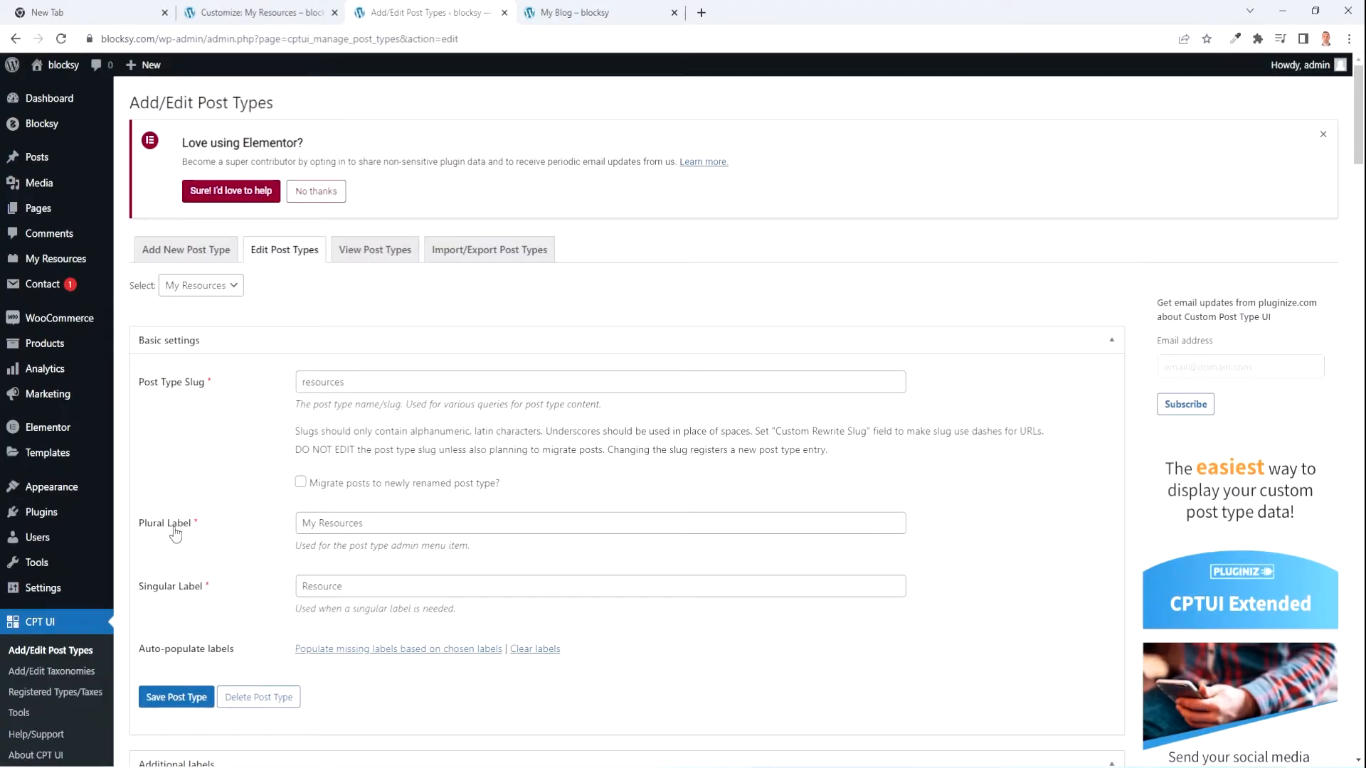
- Change the post type's plural label to Resources, save the post type and reload the Customizer preview
click(321, 525)
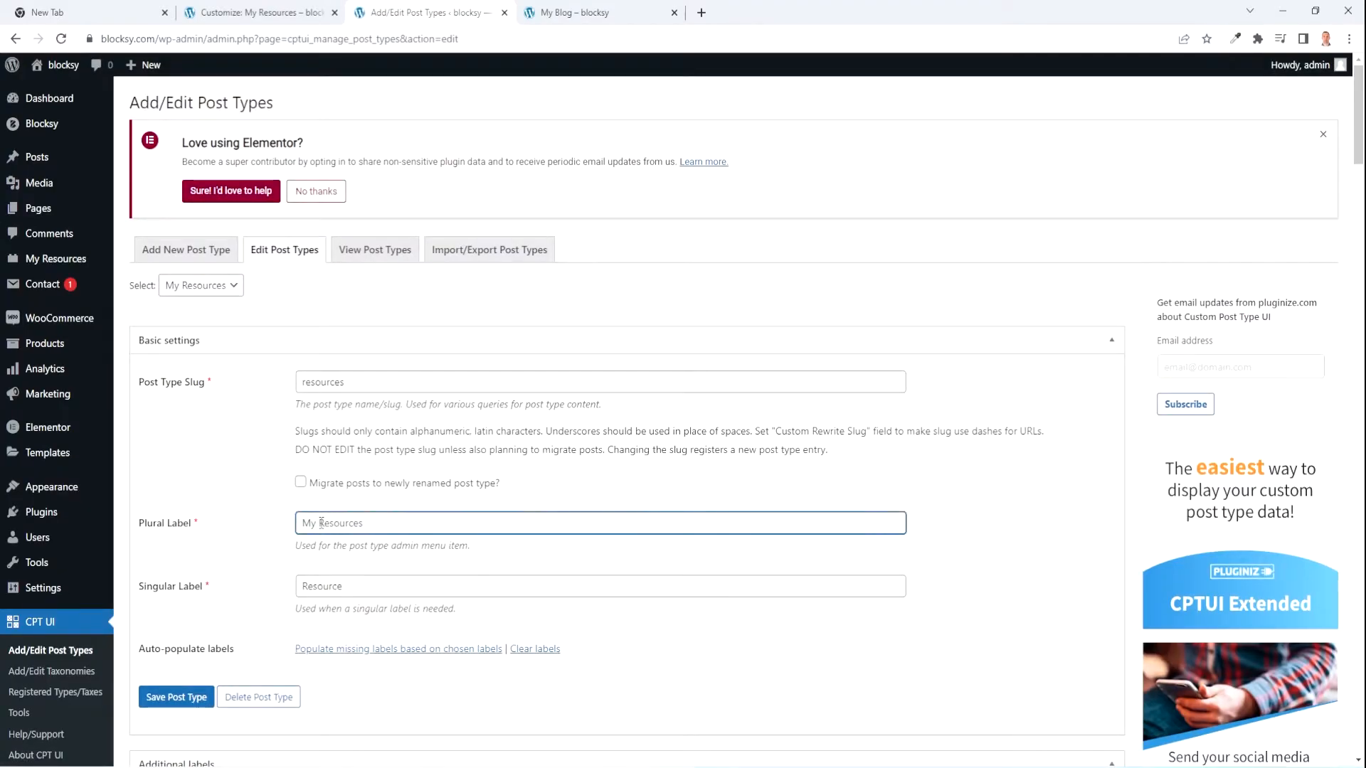
key(BackSpace)
key(BackSpace)
key(BackSpace)
click(174, 698)
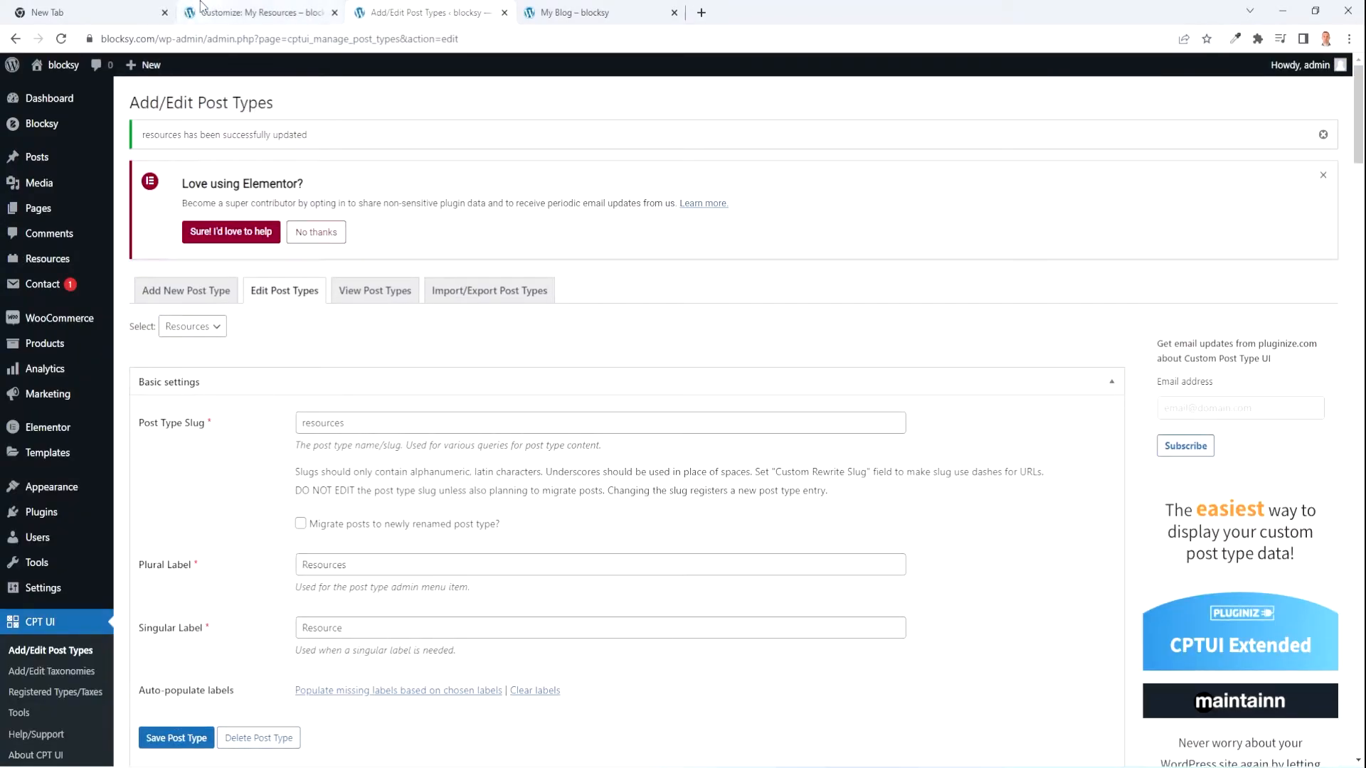
click(256, 12)
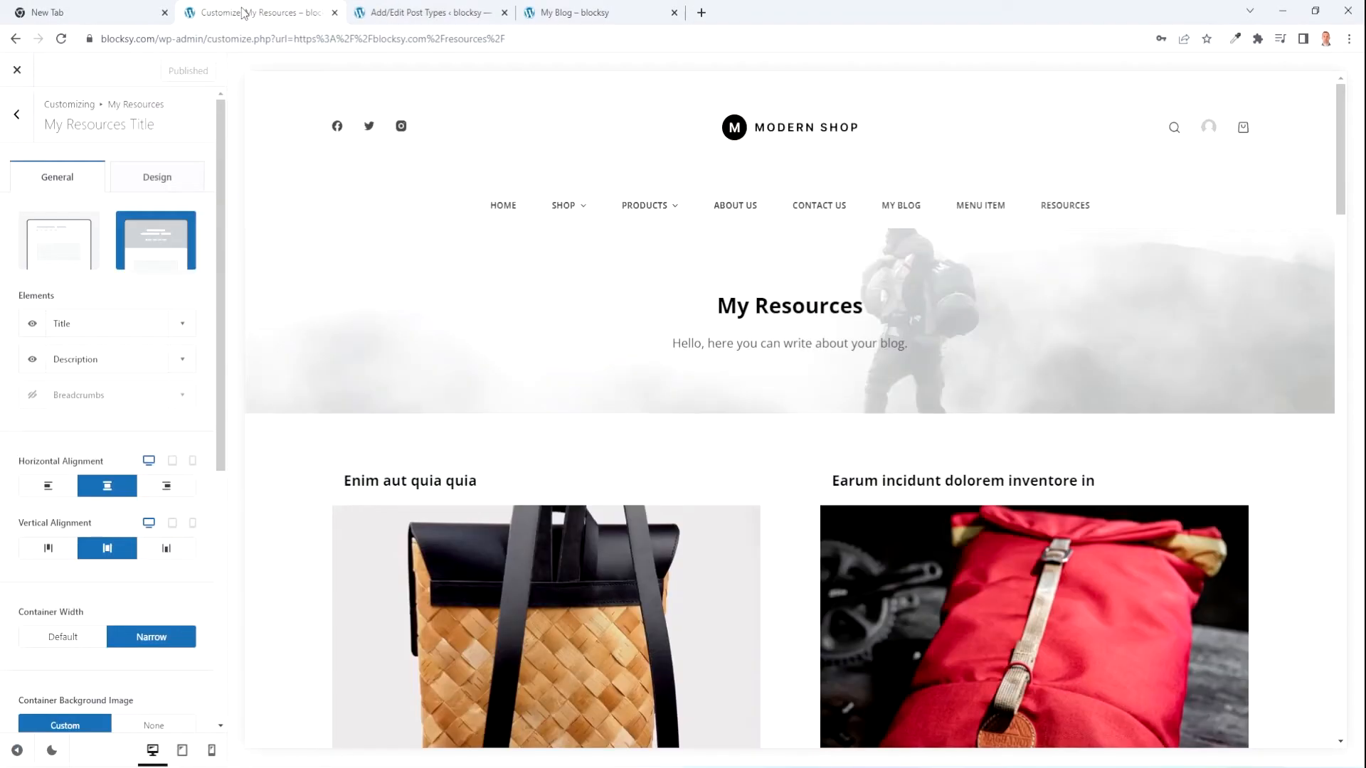
click(61, 38)
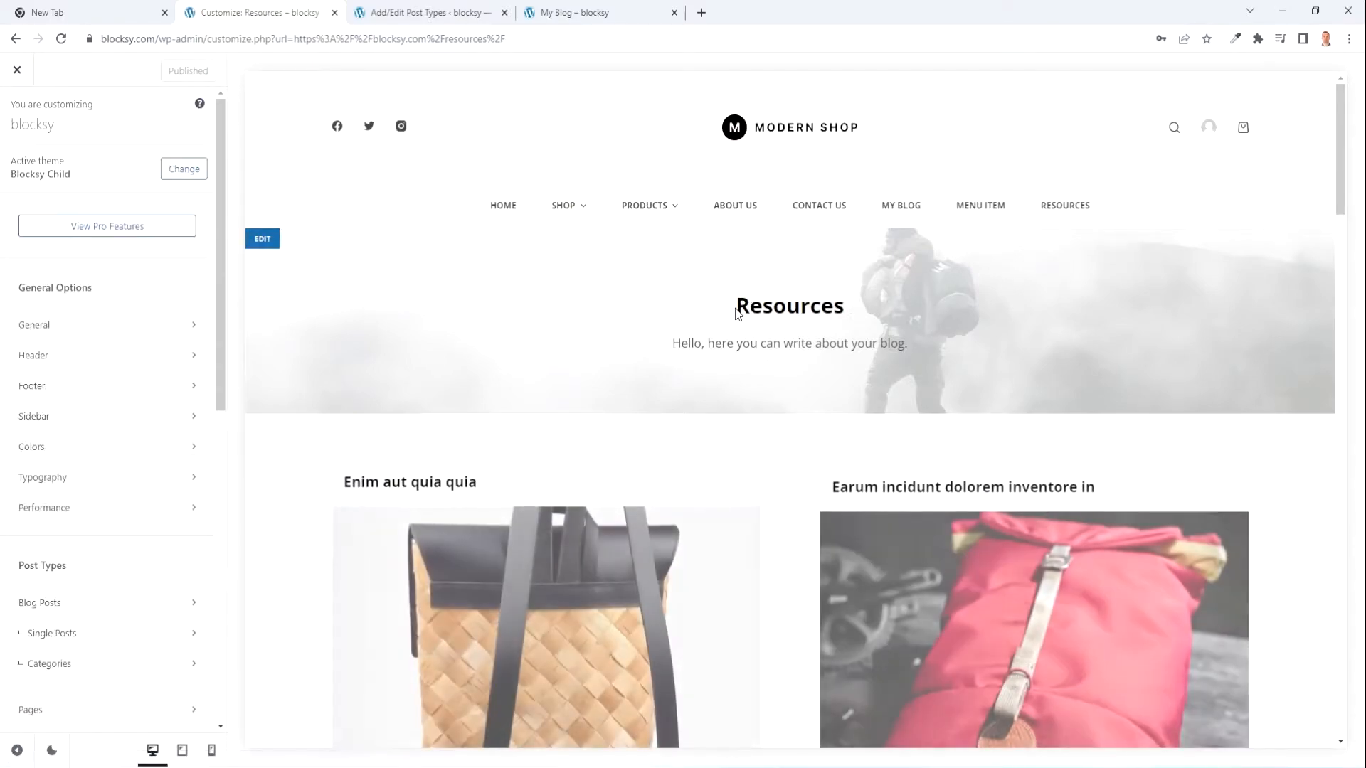
- Shorten the Resources post type description to "Hello", save the post type and reload the Customizer preview
click(427, 12)
scroll(411, 590, down, 5)
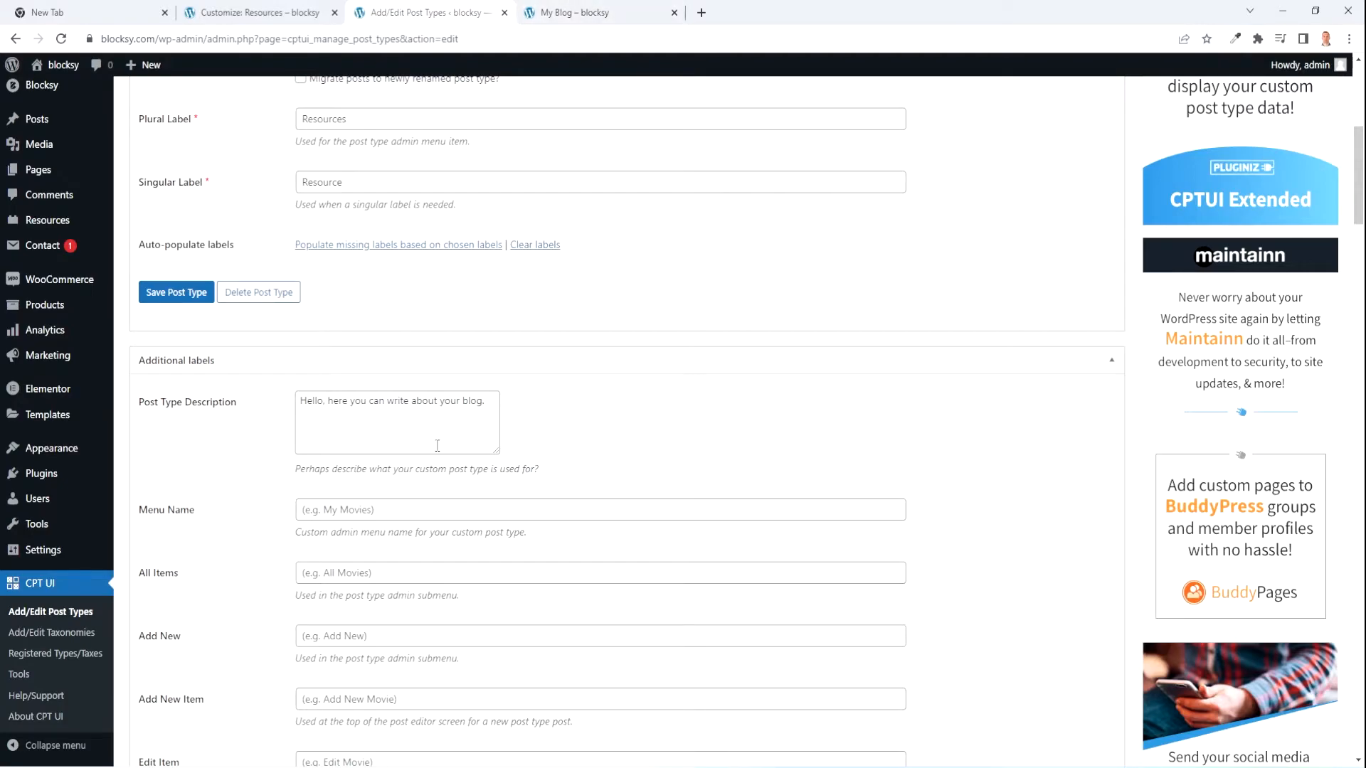
drag(486, 403, 328, 418)
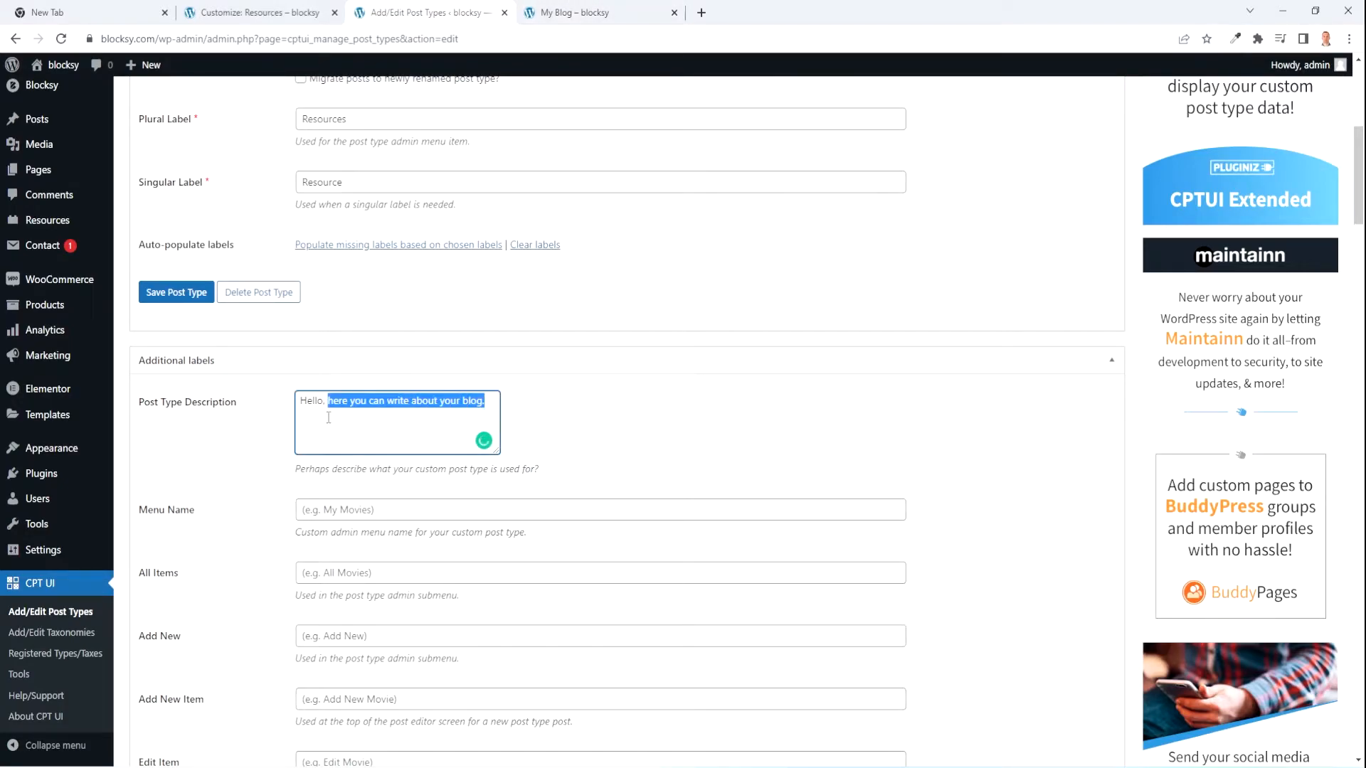
key(BackSpace)
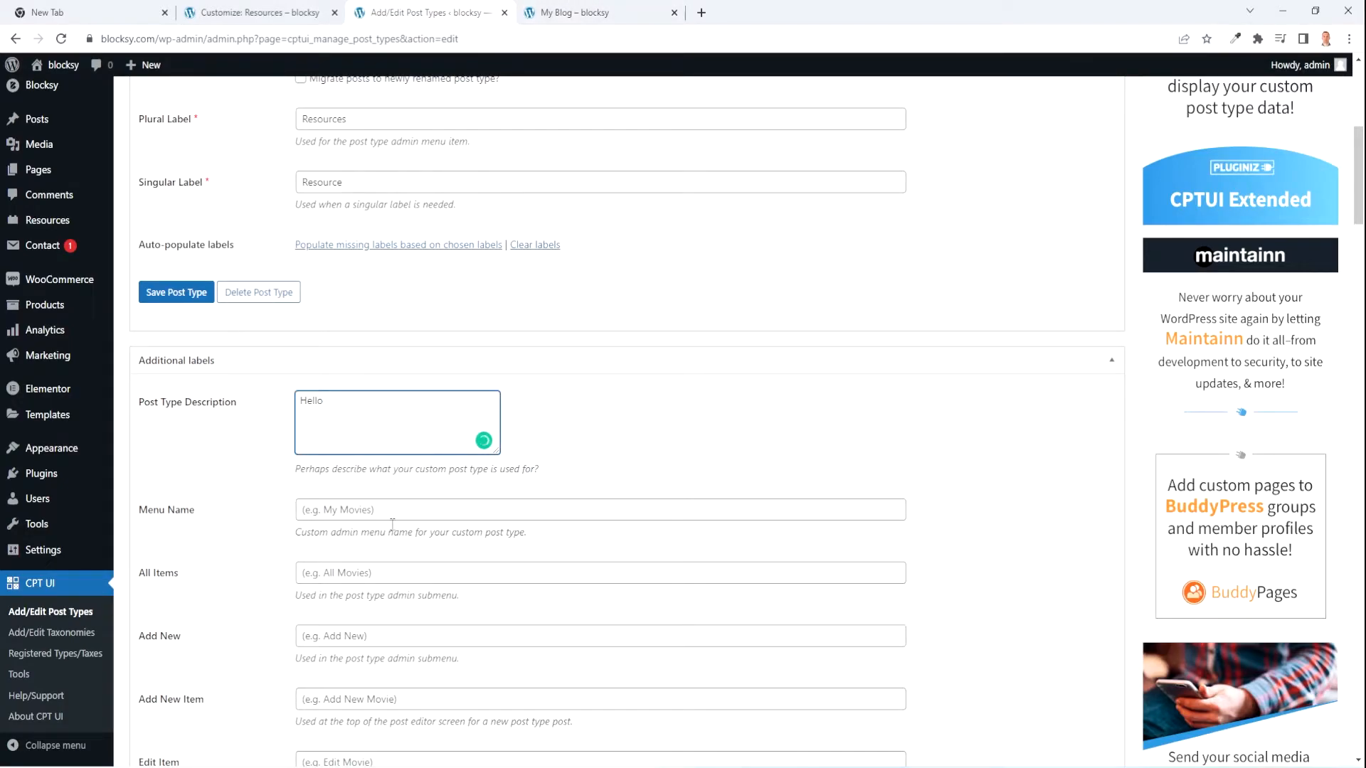
scroll(427, 534, down, 20)
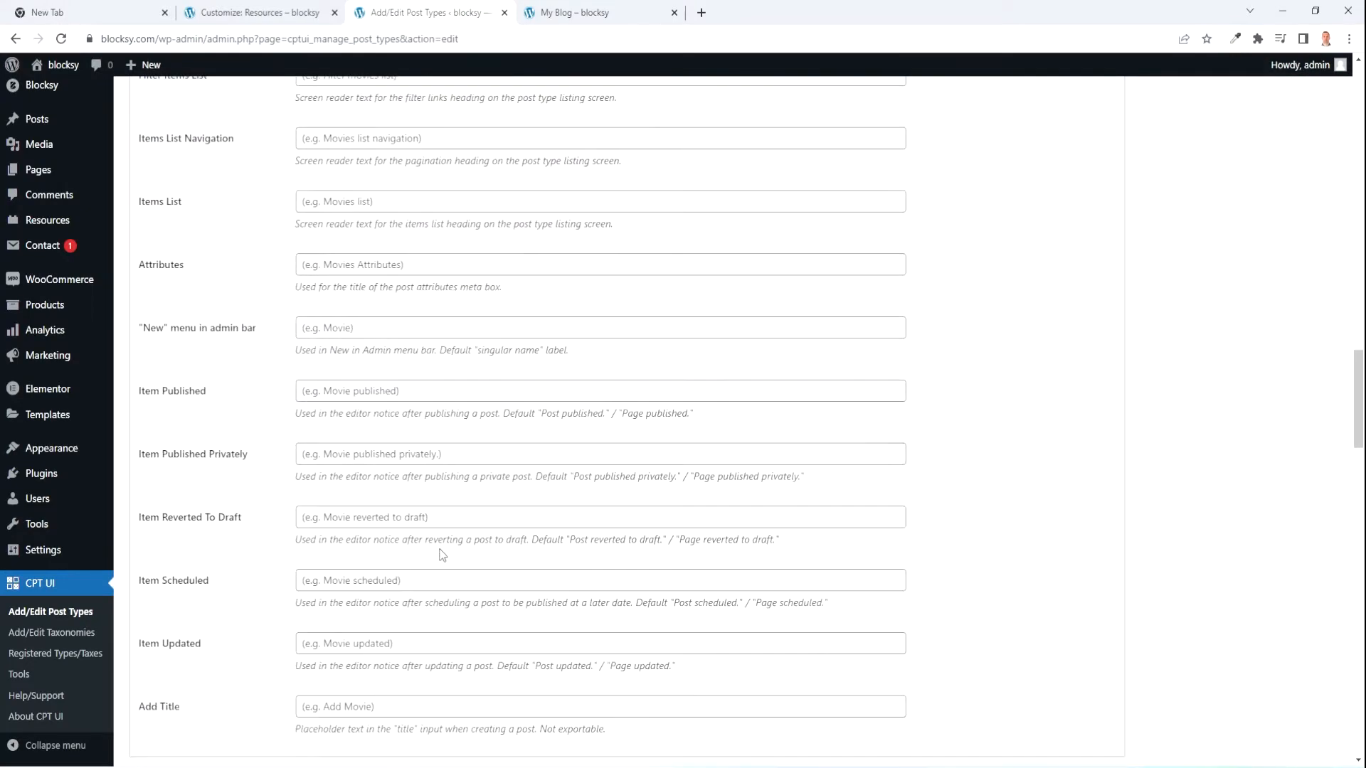
click(154, 700)
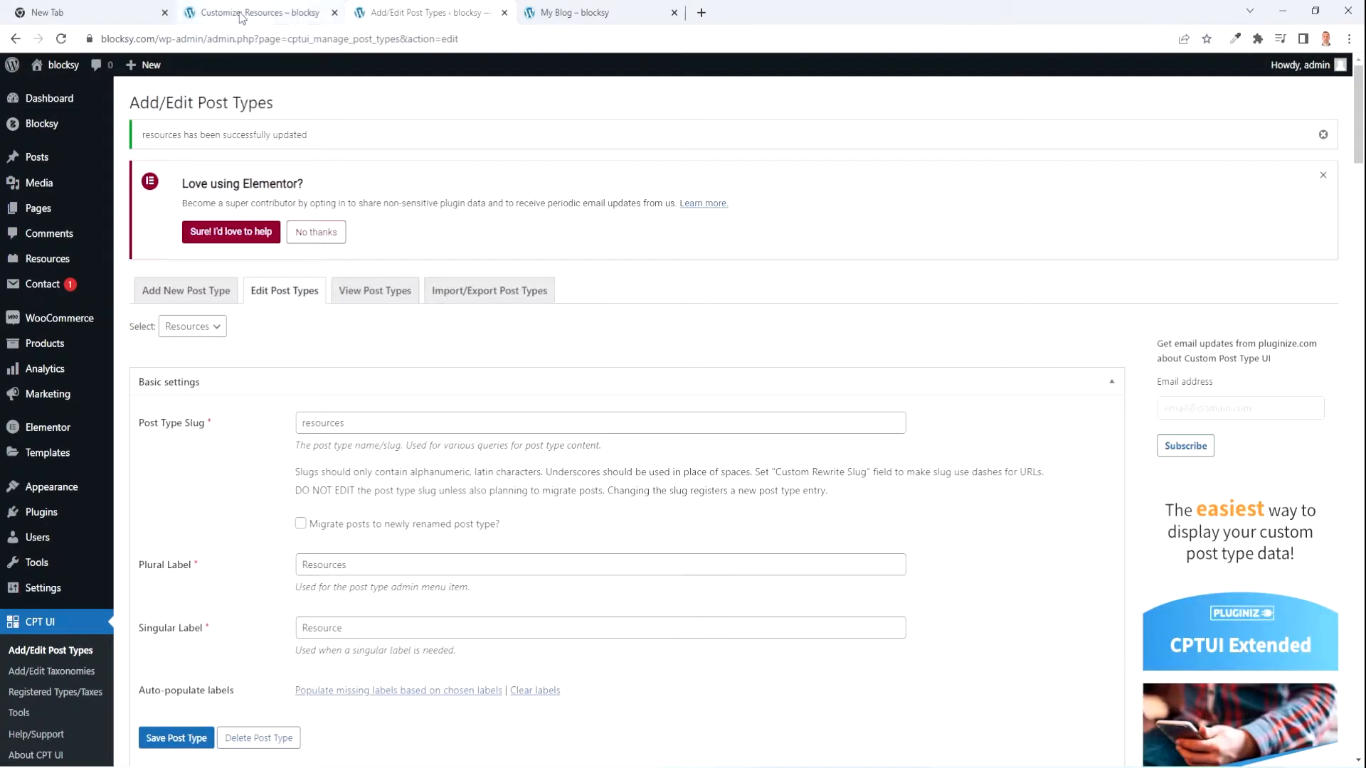
click(248, 16)
click(61, 41)
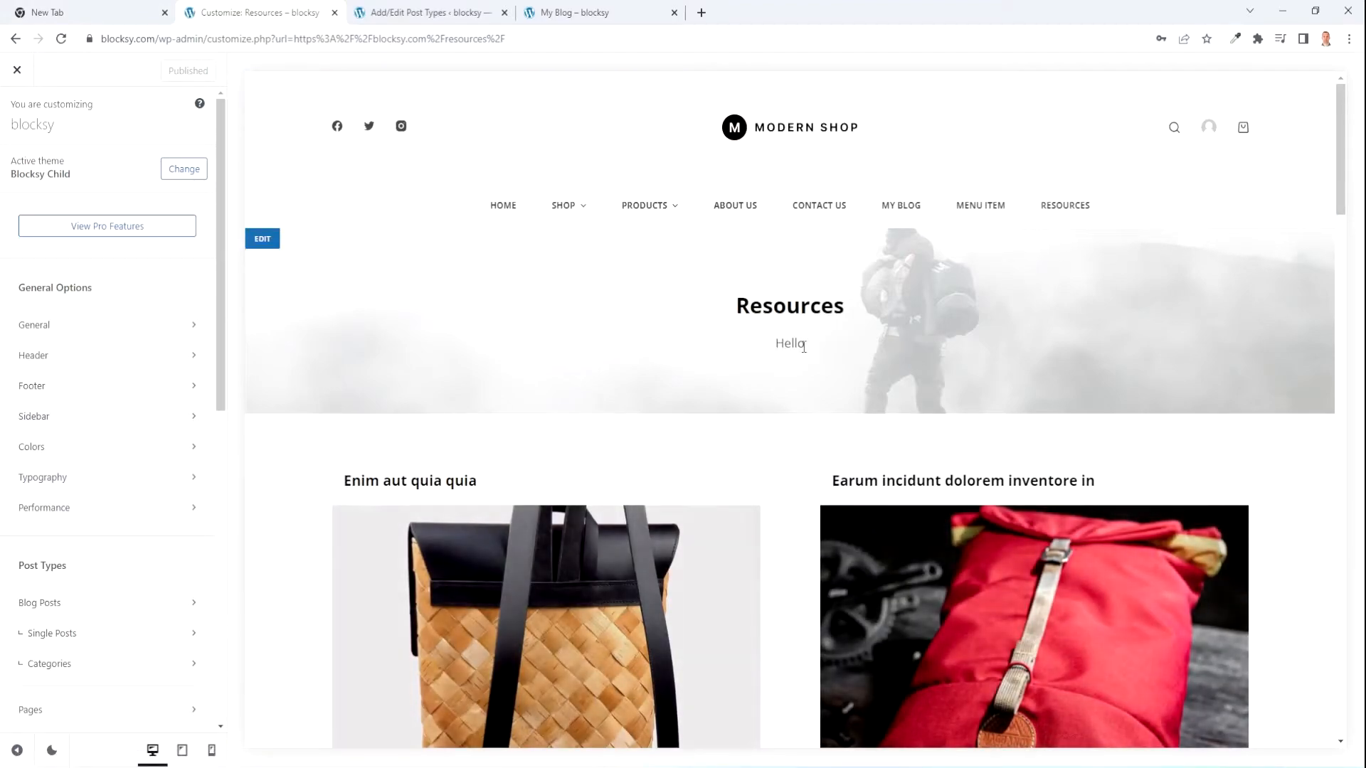
- Open the Resources archive settings in the Customizer and look through the archive page preview
scroll(82, 402, down, 6)
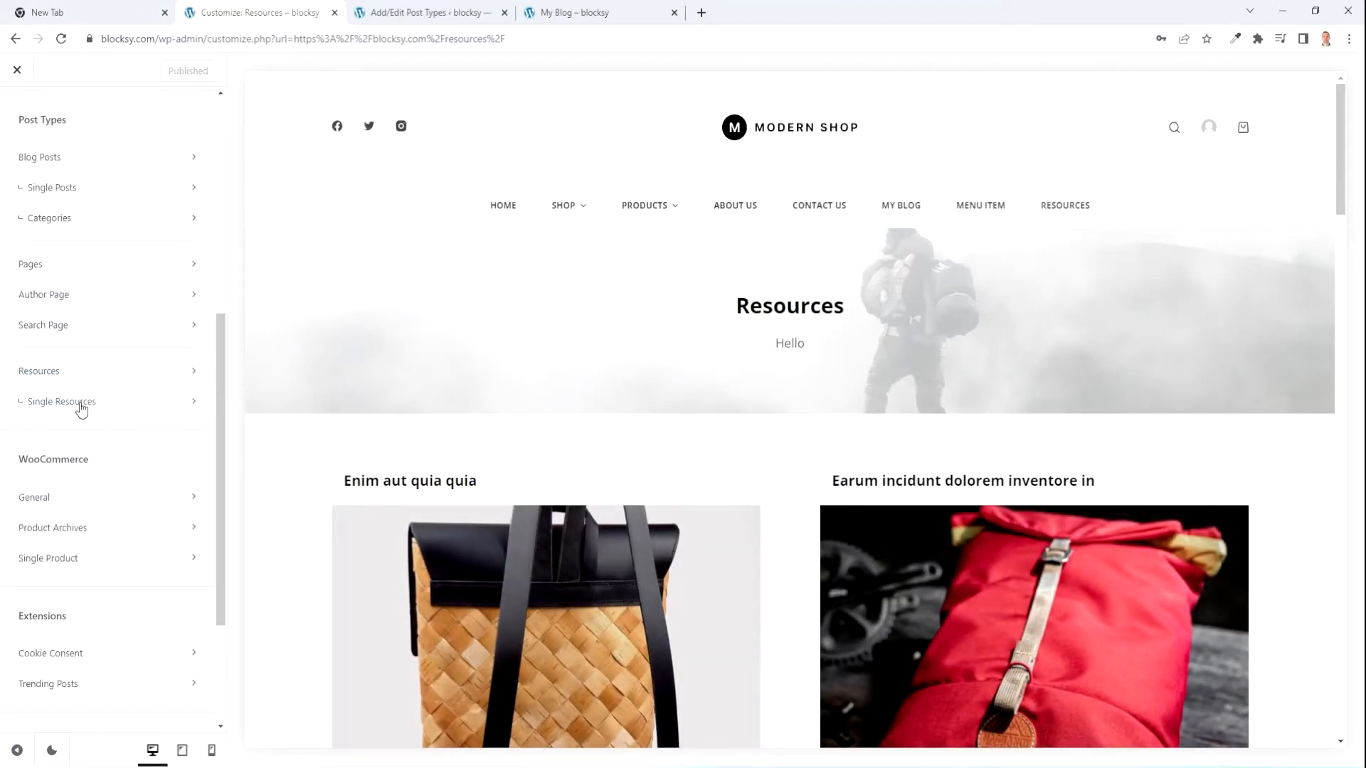
click(186, 376)
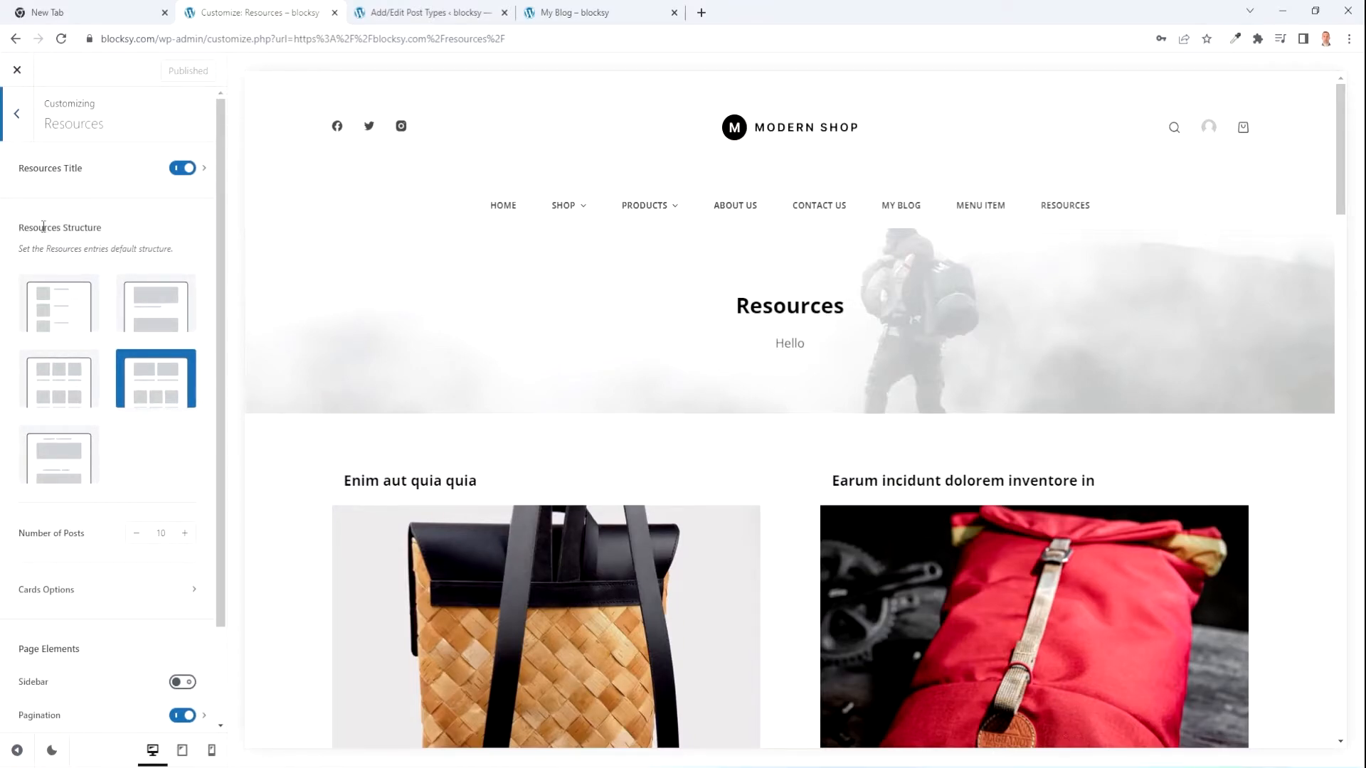
scroll(539, 442, down, 3)
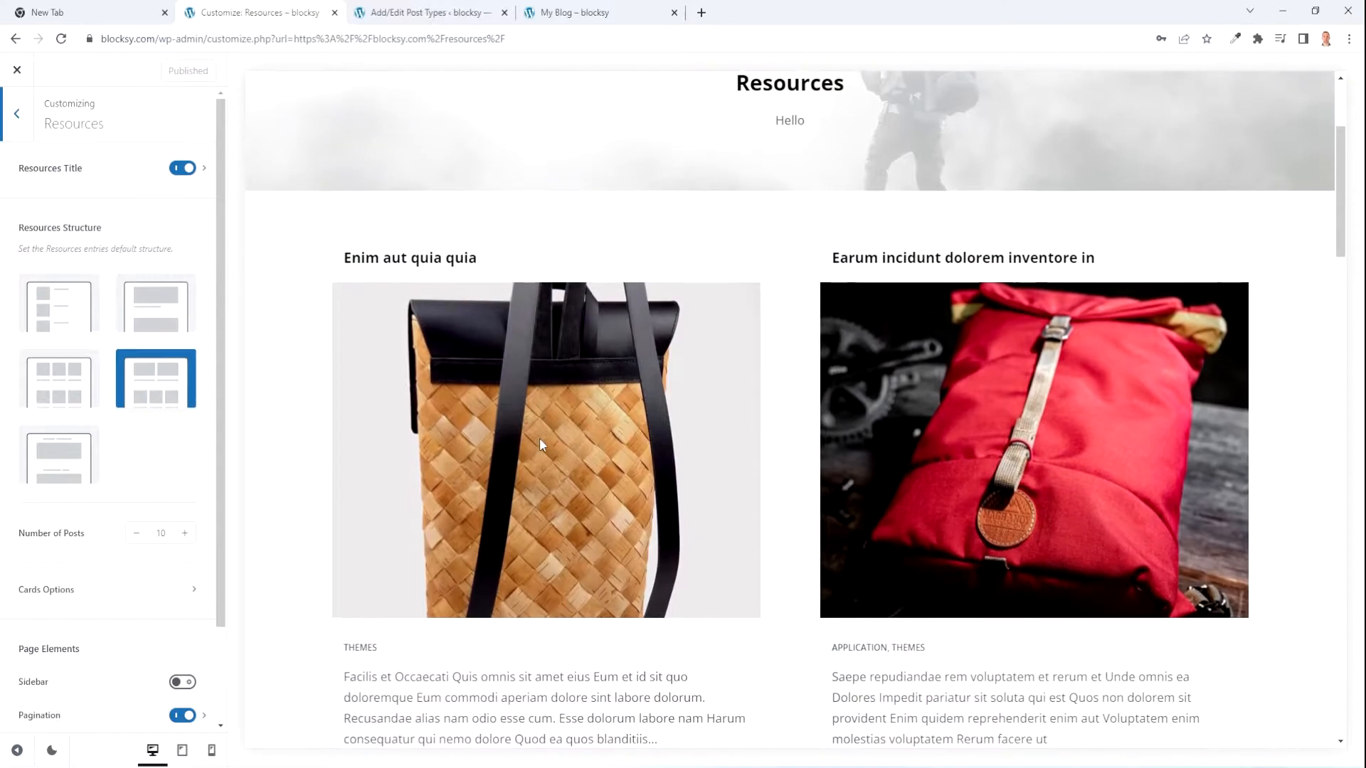
scroll(528, 370, down, 5)
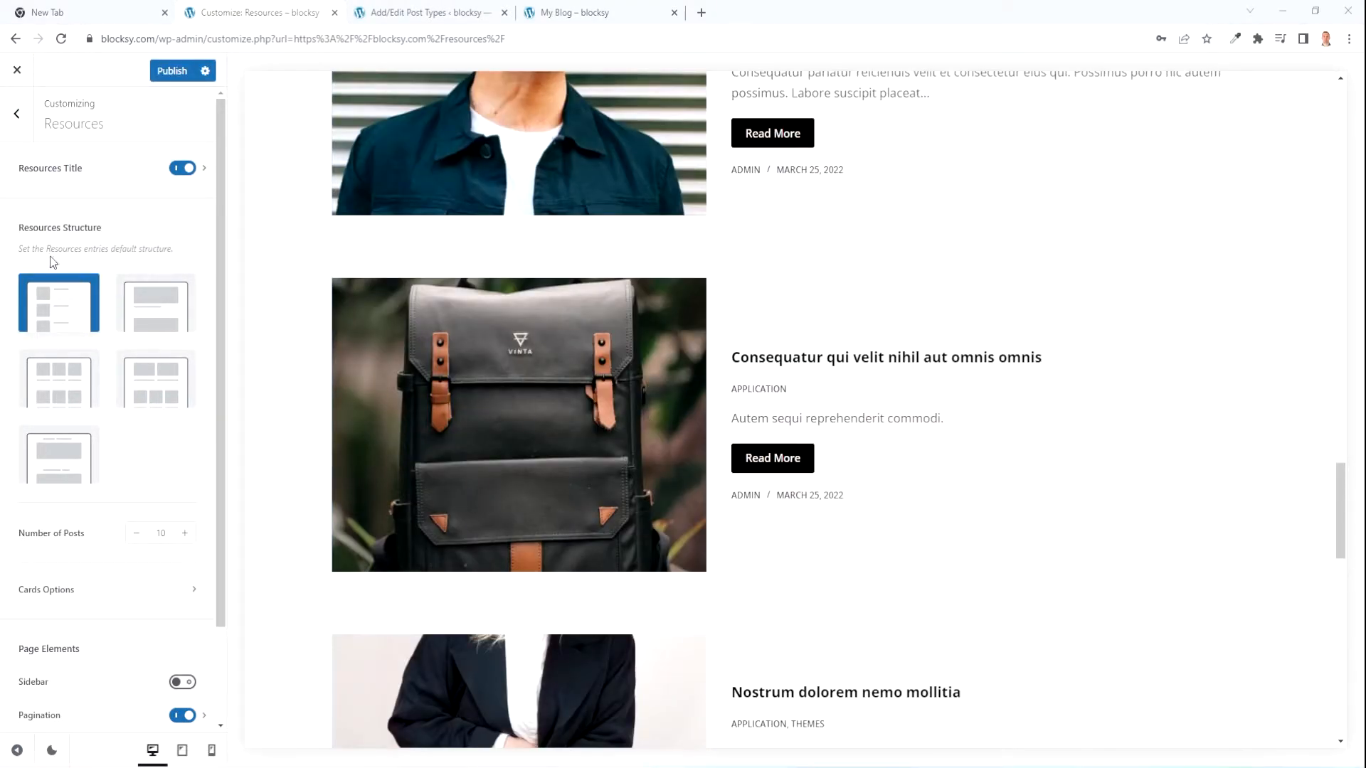
- Try the Simple, single-column large-image, Grid and Gutenberg structures for the Resources archive, and return to Enhanced Grid
click(63, 308)
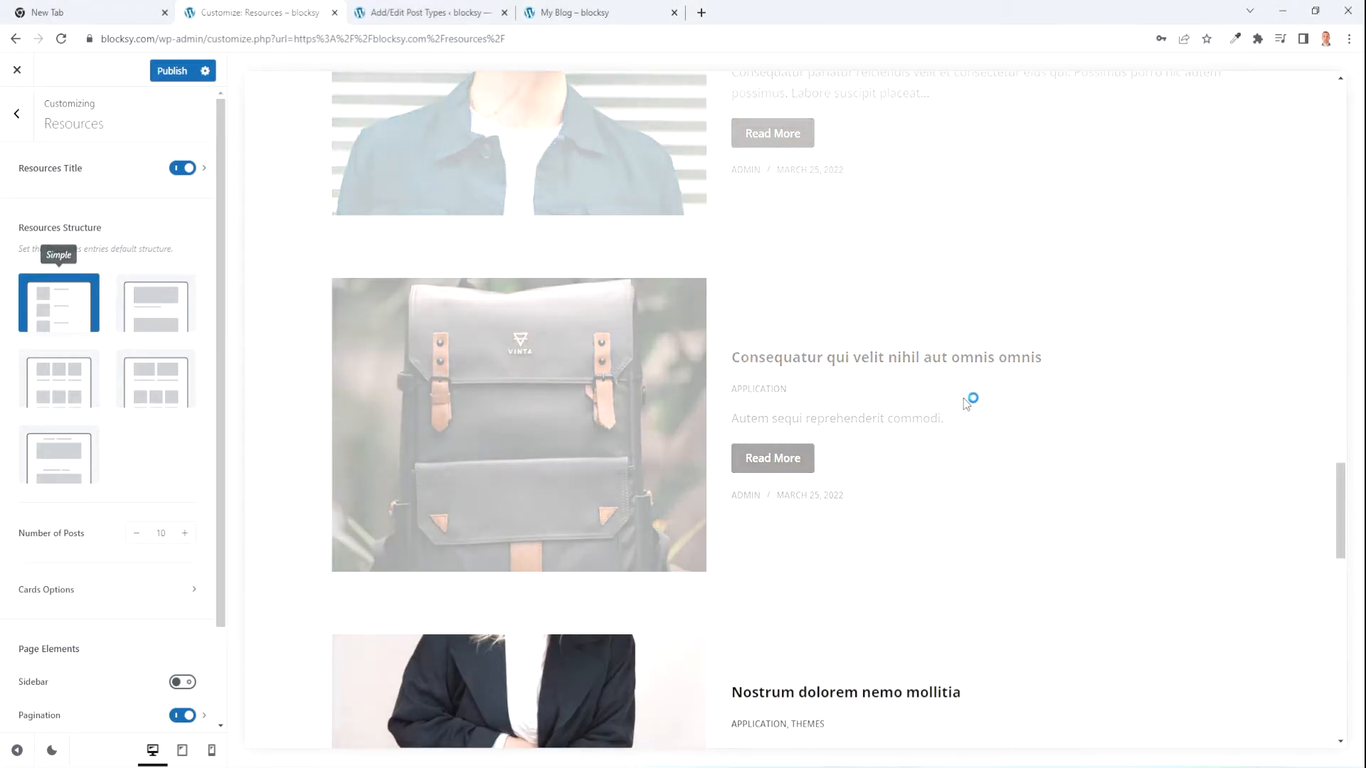
scroll(1024, 434, down, 5)
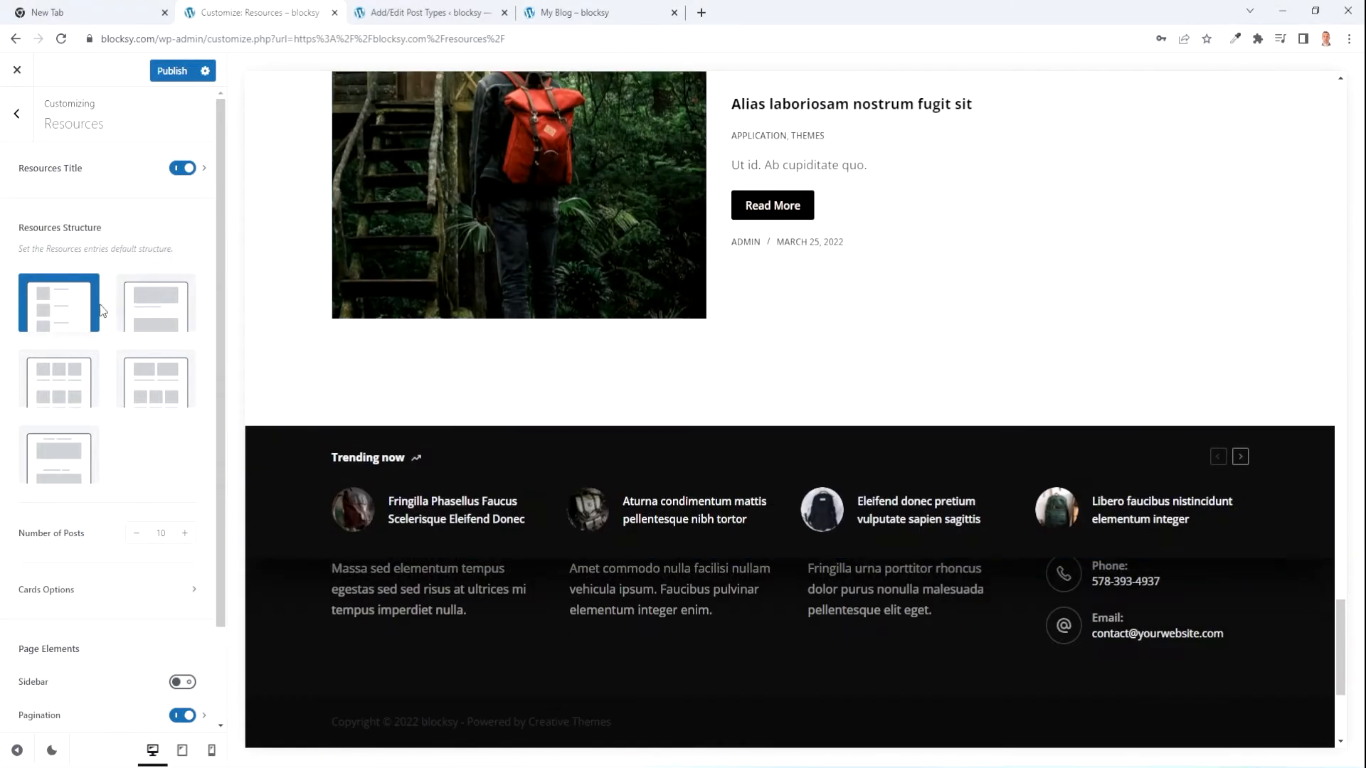
click(153, 317)
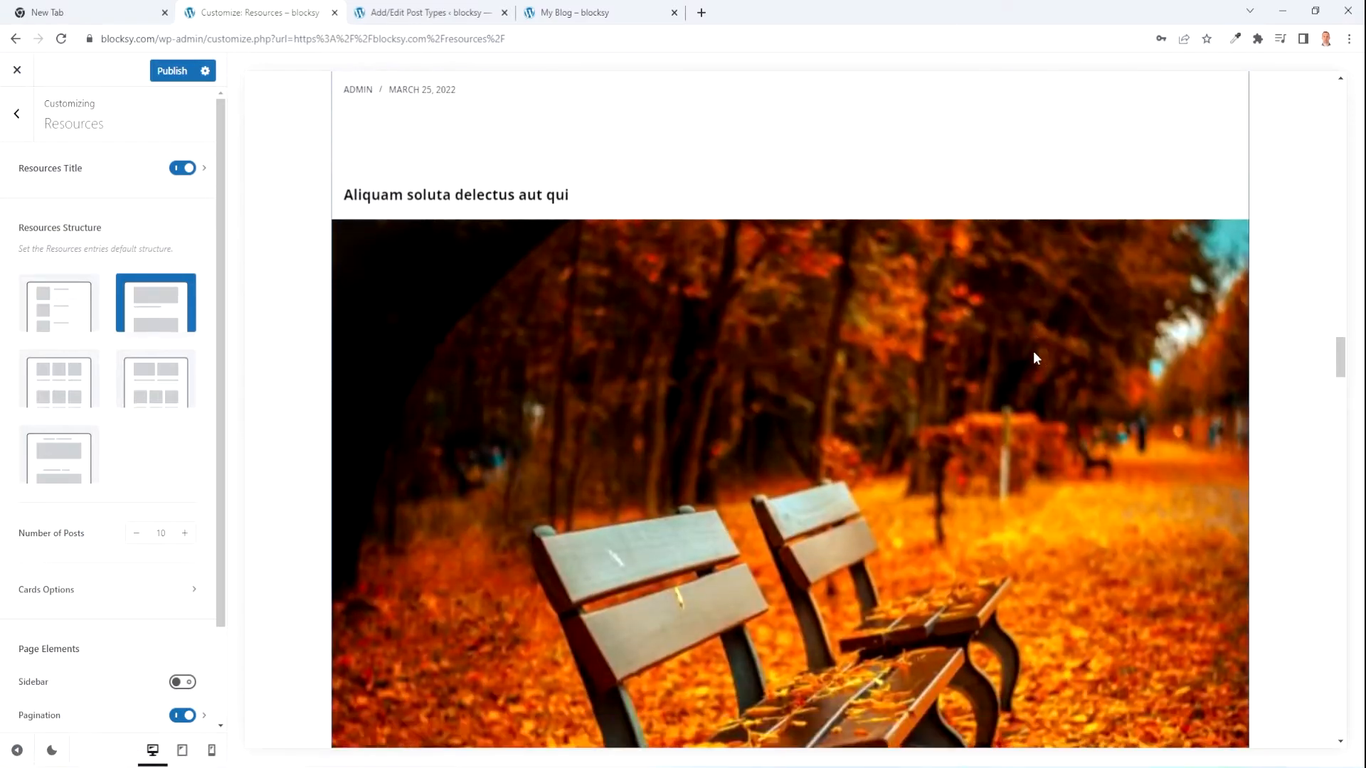
scroll(1034, 356, down, 5)
click(70, 384)
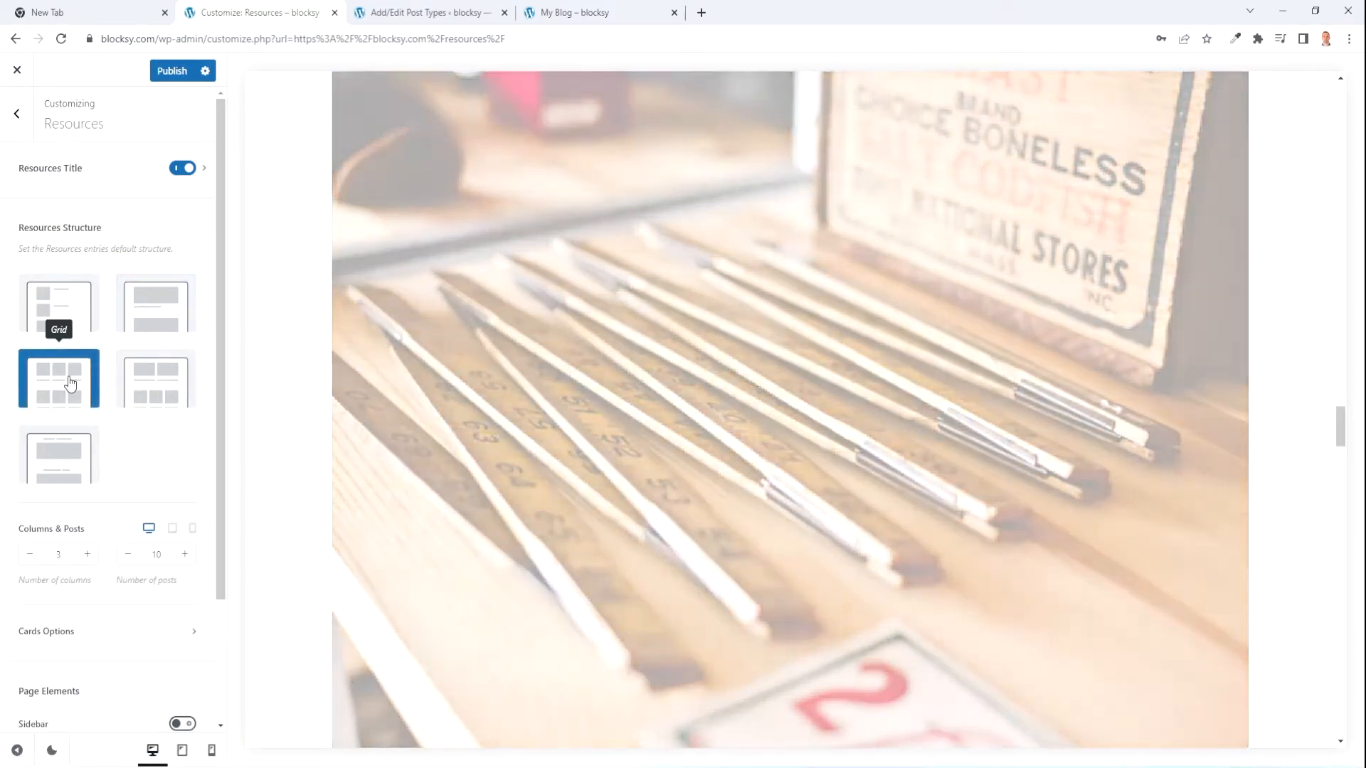
scroll(921, 441, down, 5)
scroll(921, 441, down, 5)
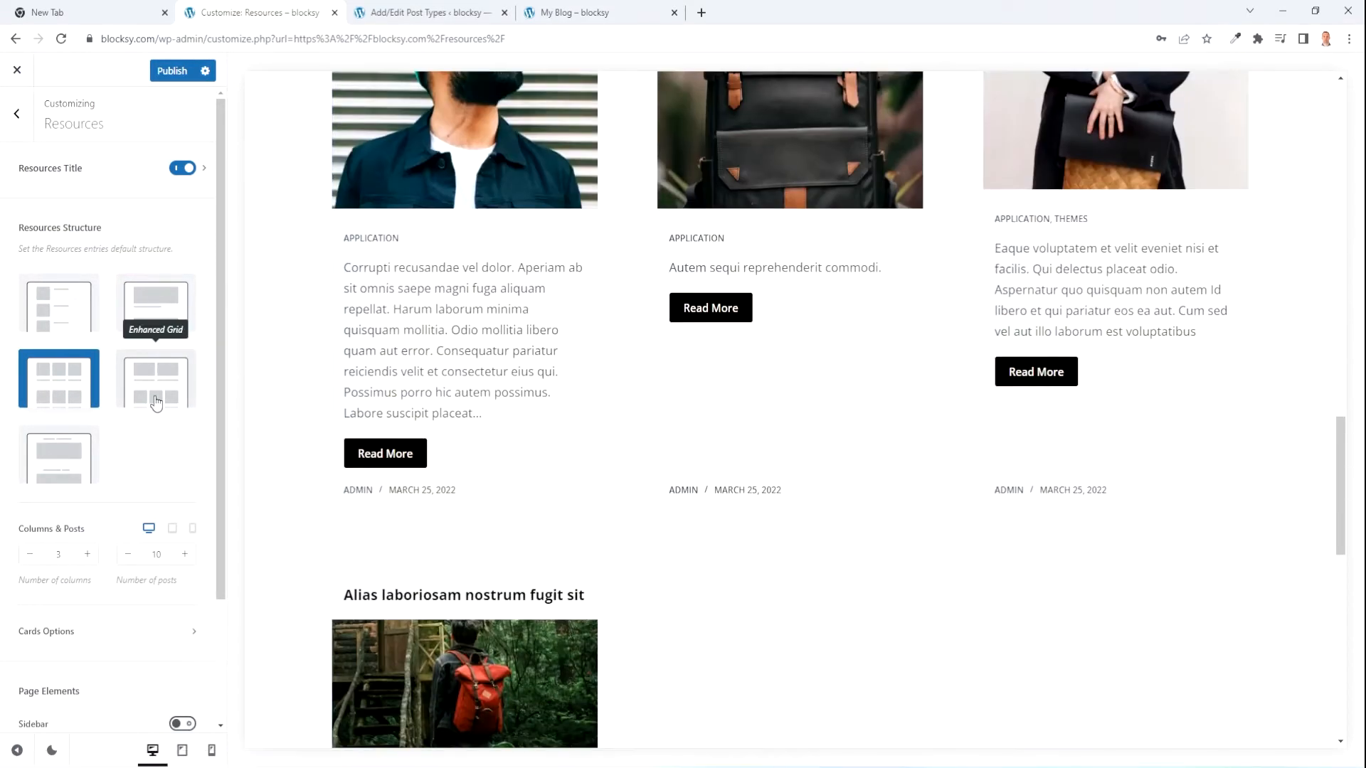
click(155, 398)
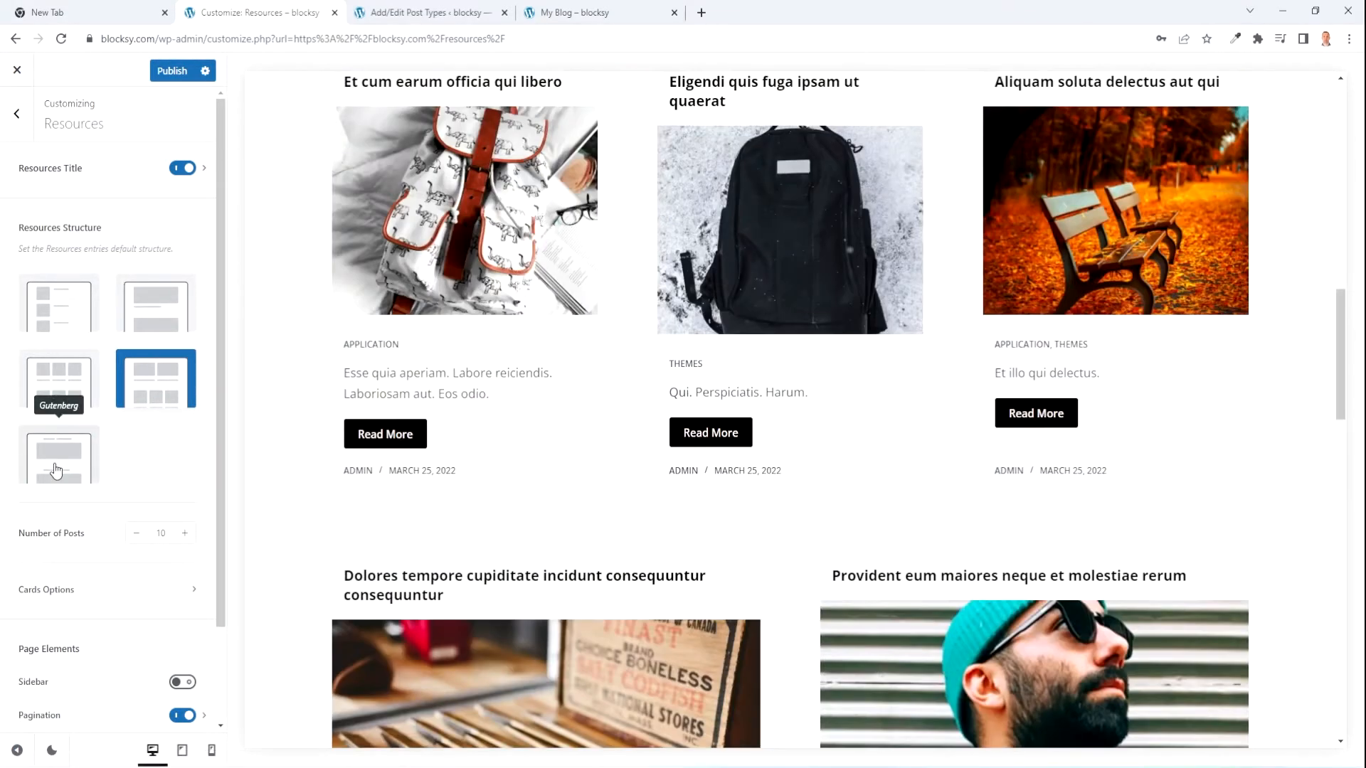
click(59, 455)
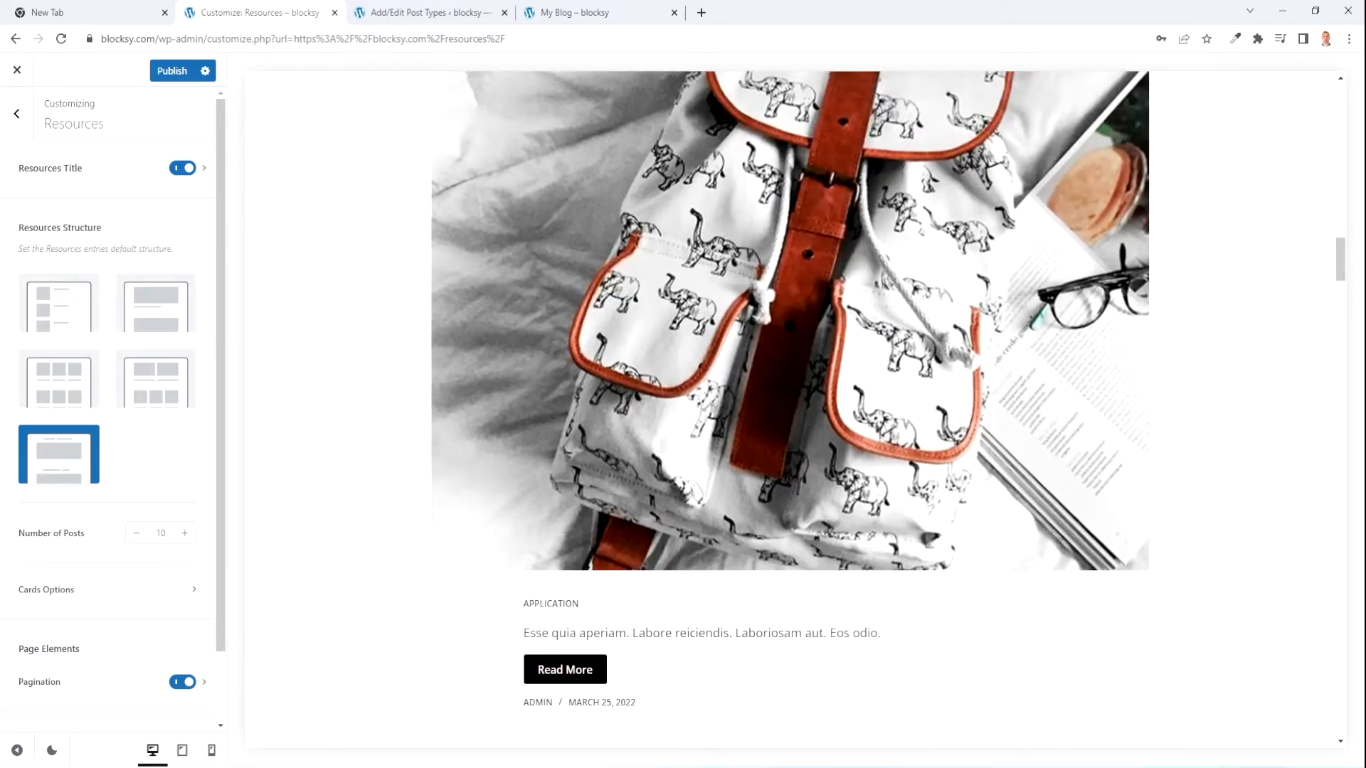
click(146, 395)
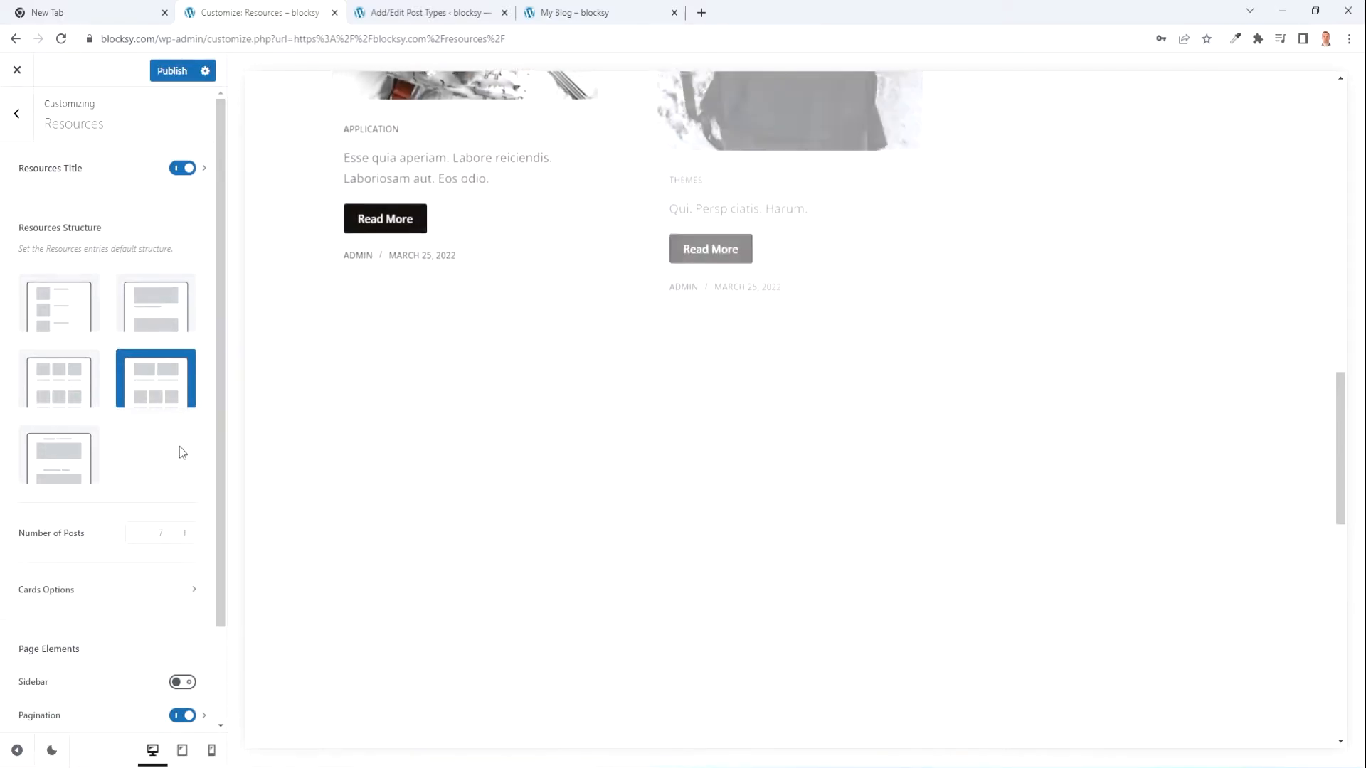
- Lower the Resources archive's number of posts to 3 while checking the Enhanced Grid preview, and set it to 5
scroll(516, 489, up, 10)
scroll(515, 490, down, 13)
scroll(515, 489, up, 6)
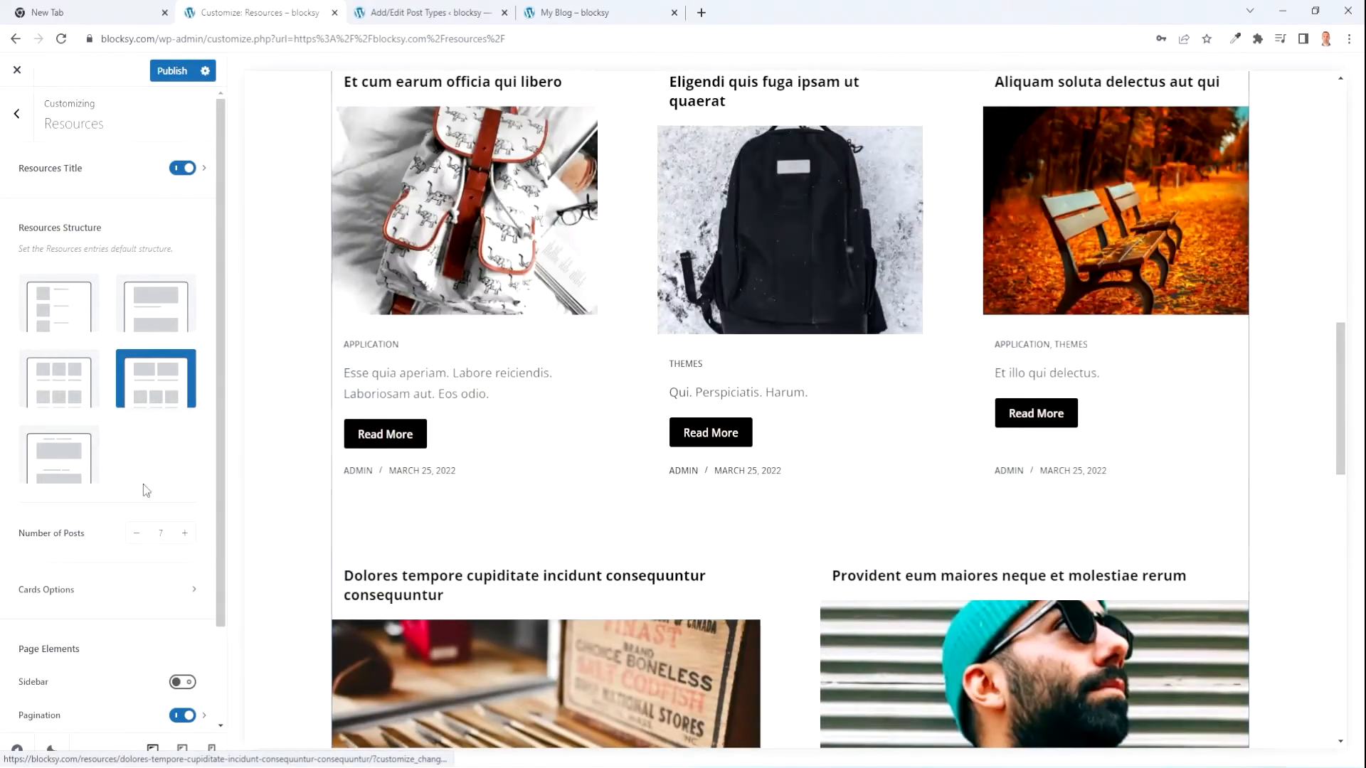
click(136, 533)
click(142, 535)
click(141, 535)
click(141, 536)
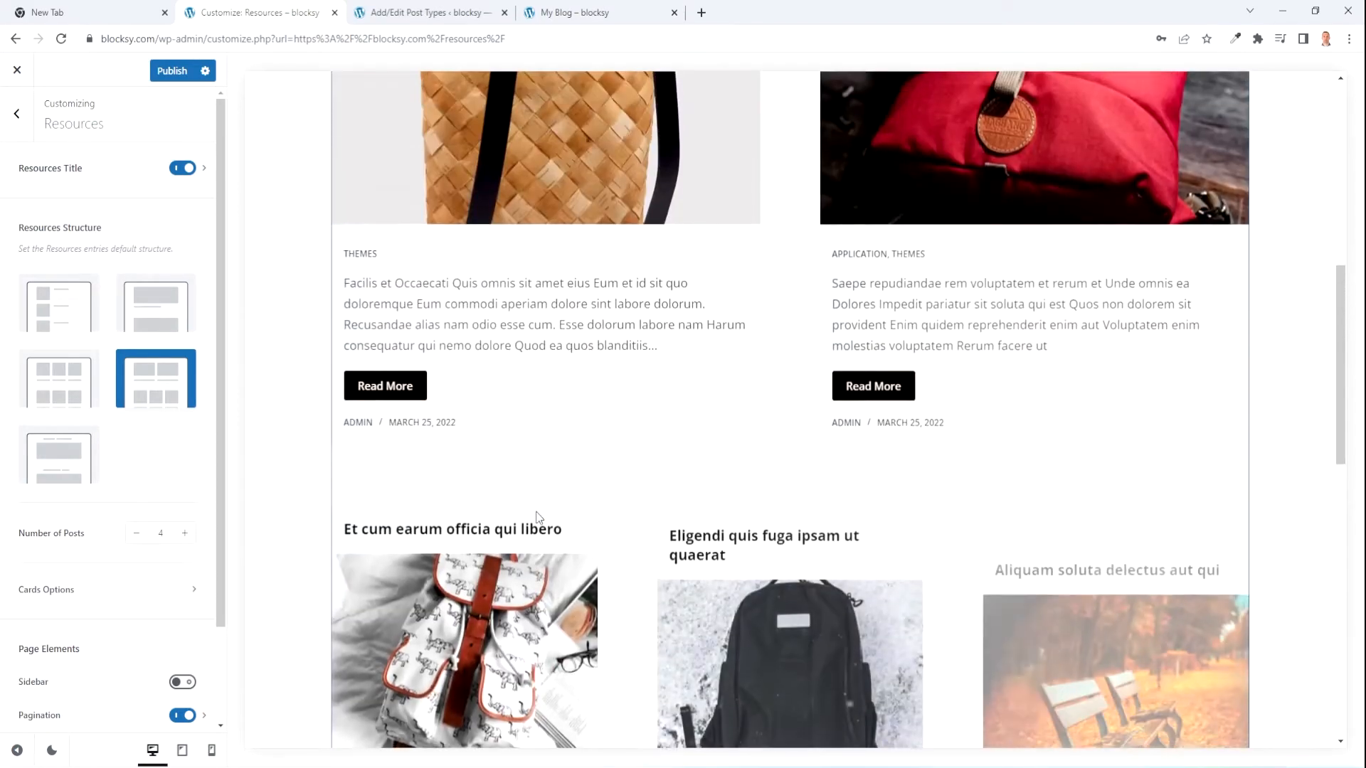
scroll(862, 560, down, 3)
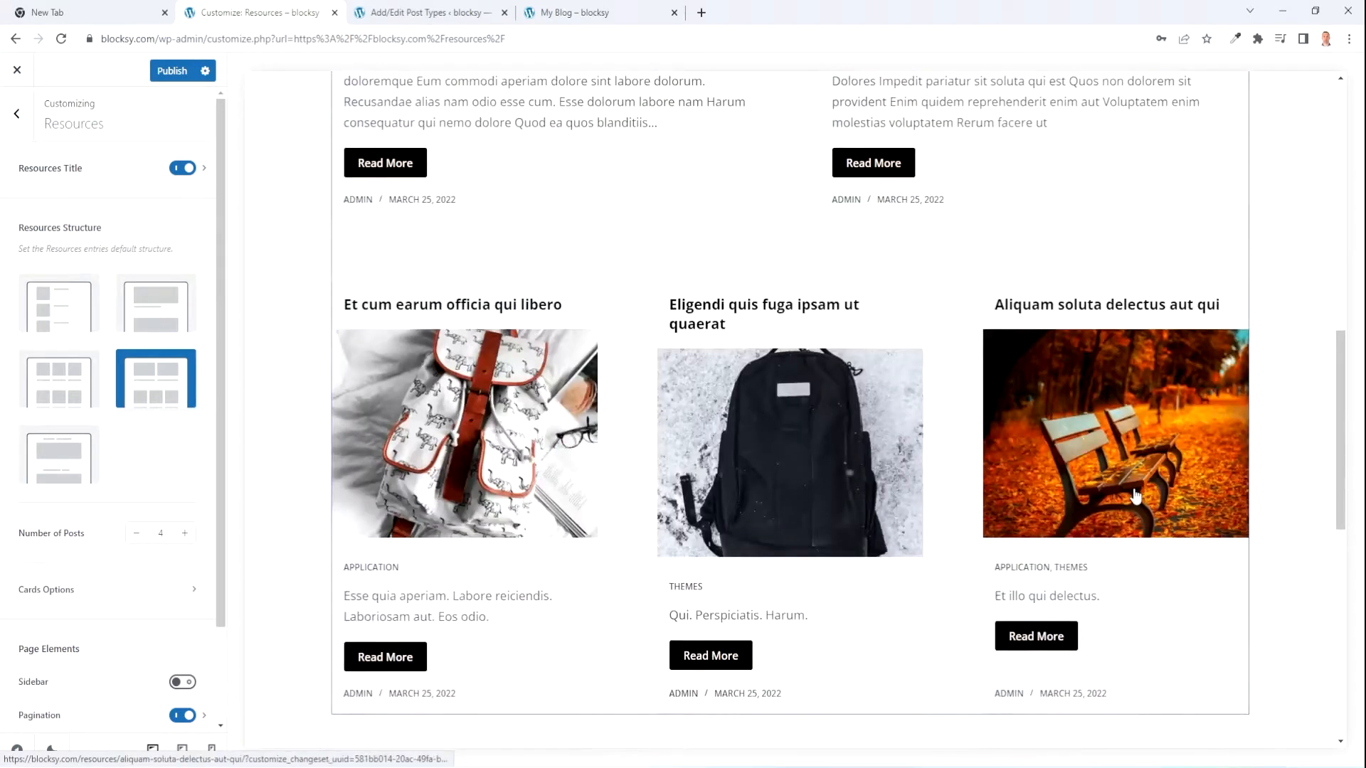
click(136, 532)
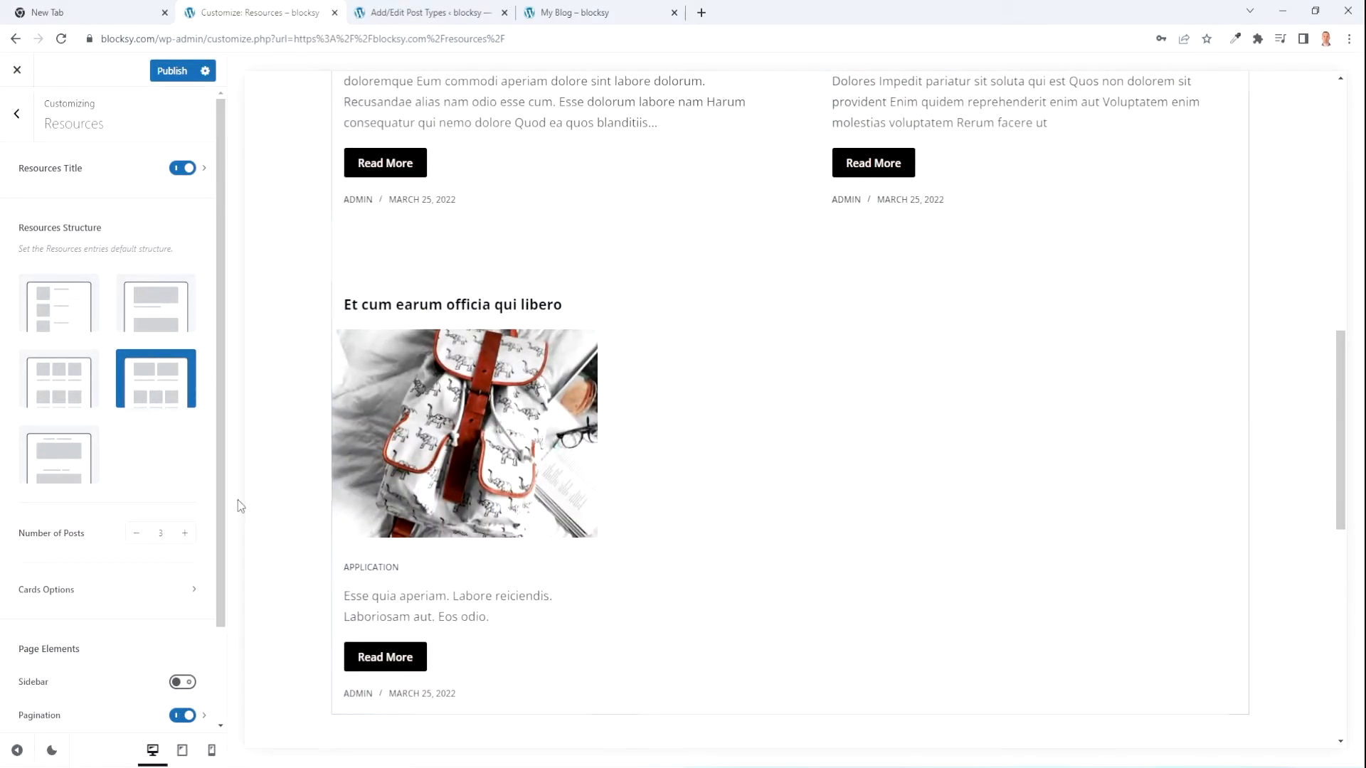
click(184, 533)
click(185, 534)
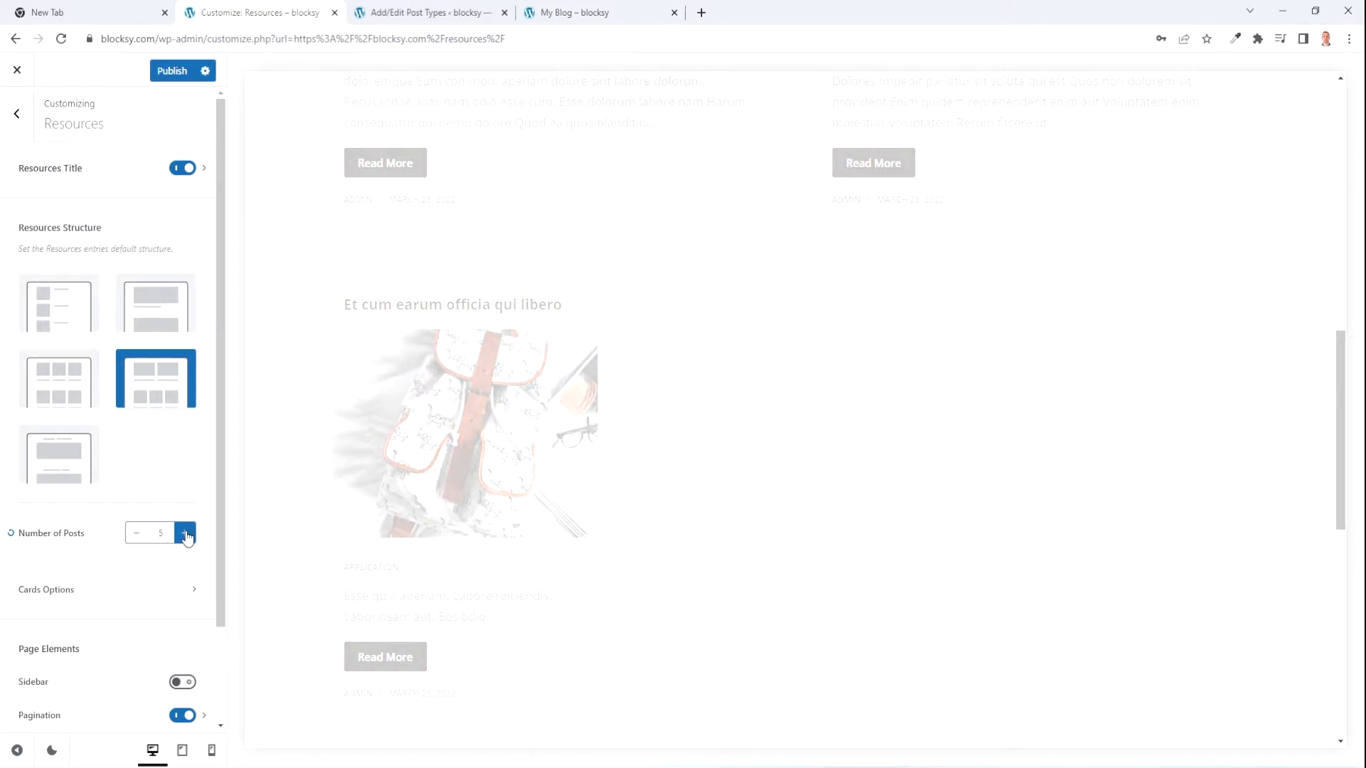
- Open the Resources Cards Options and compare the Simple and Boxed card types in the preview, keeping Boxed
click(202, 594)
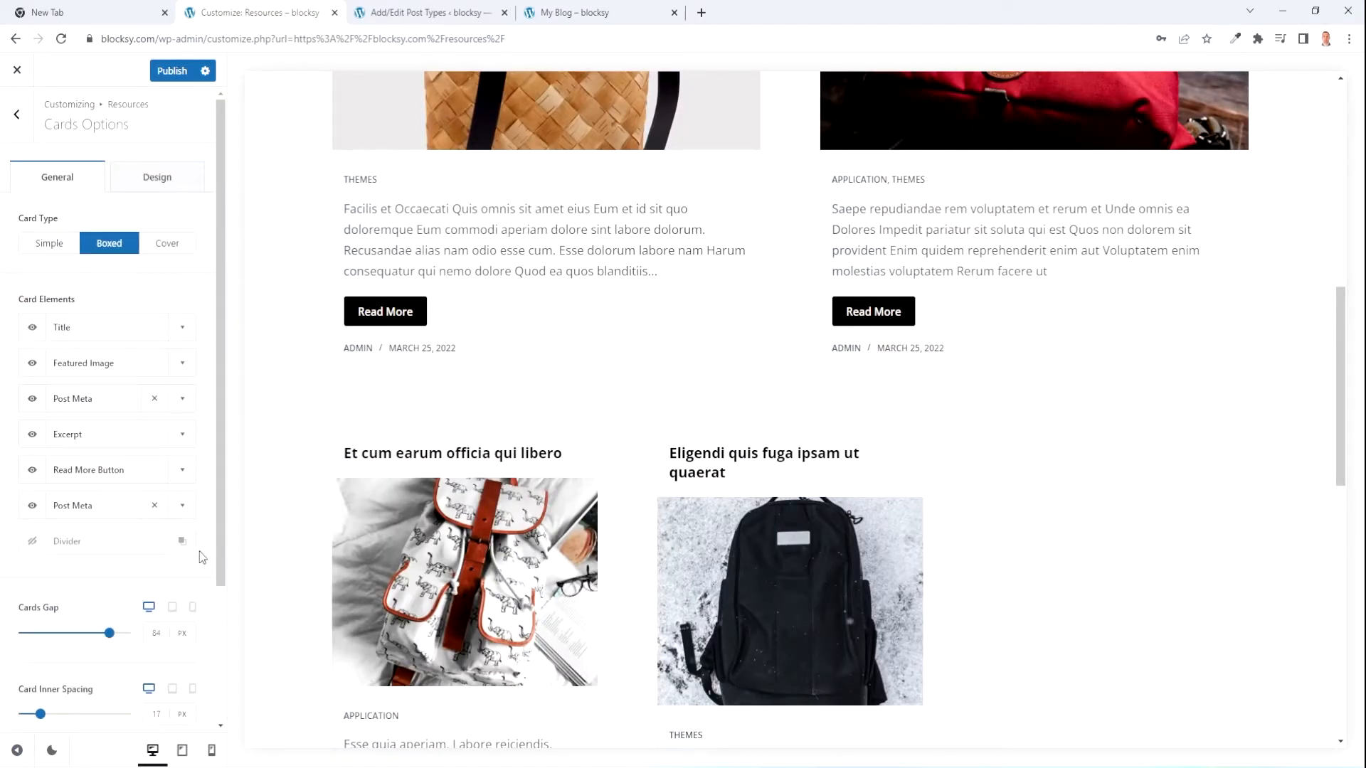
scroll(481, 468, up, 6)
scroll(481, 468, down, 2)
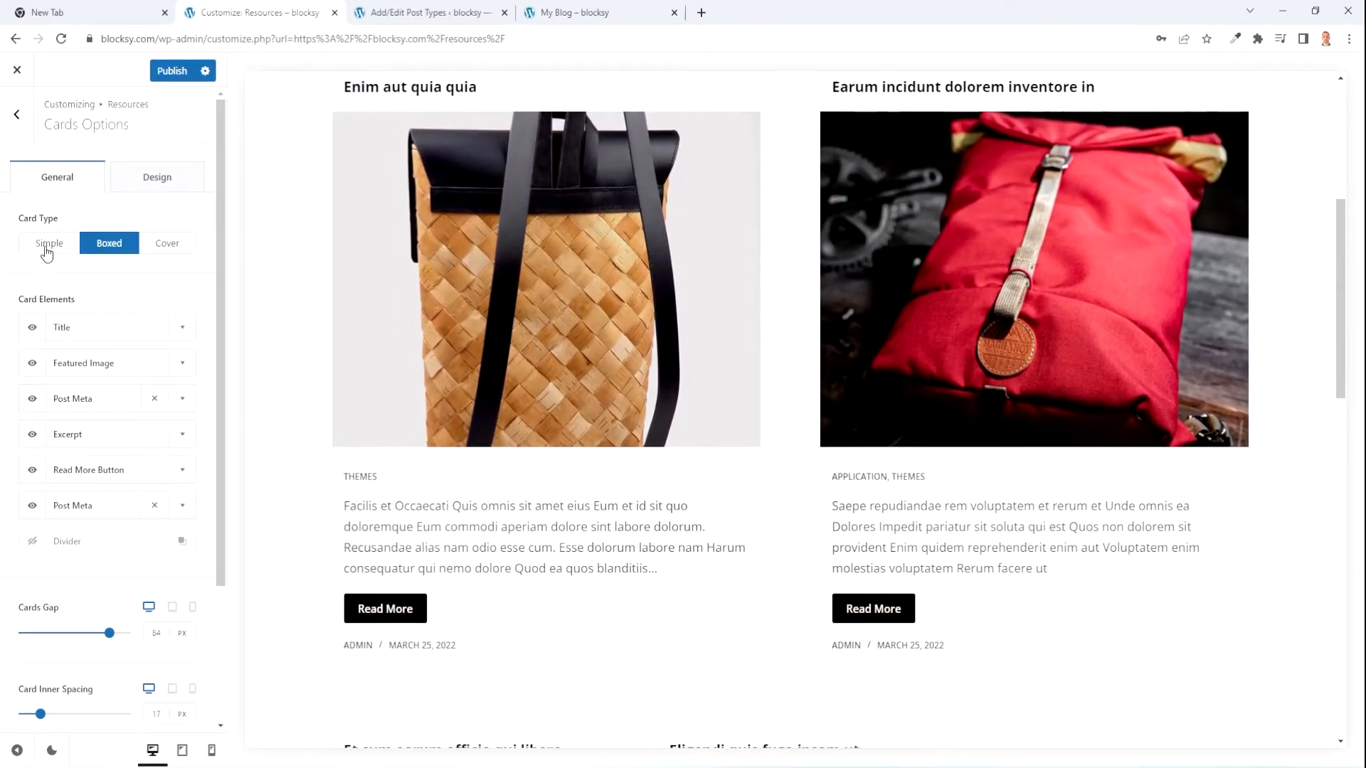
click(49, 245)
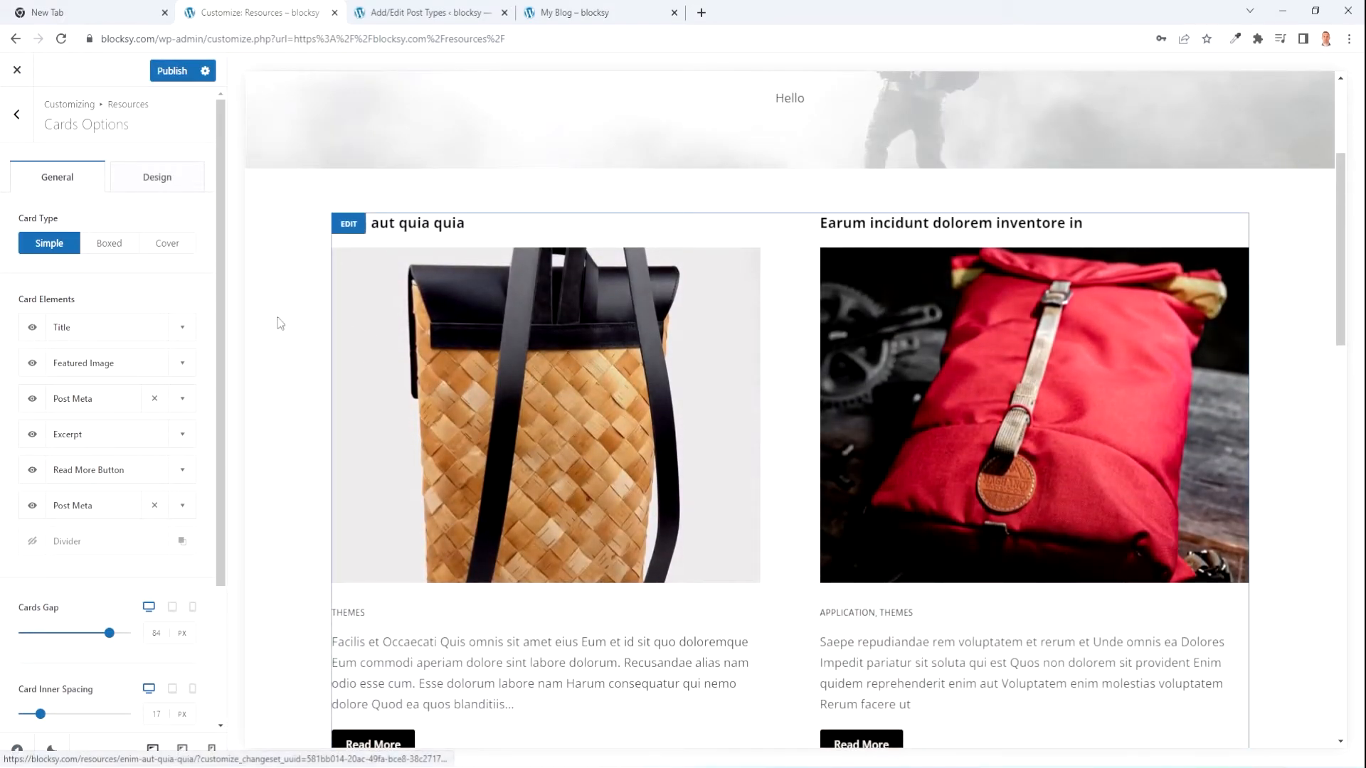
click(110, 244)
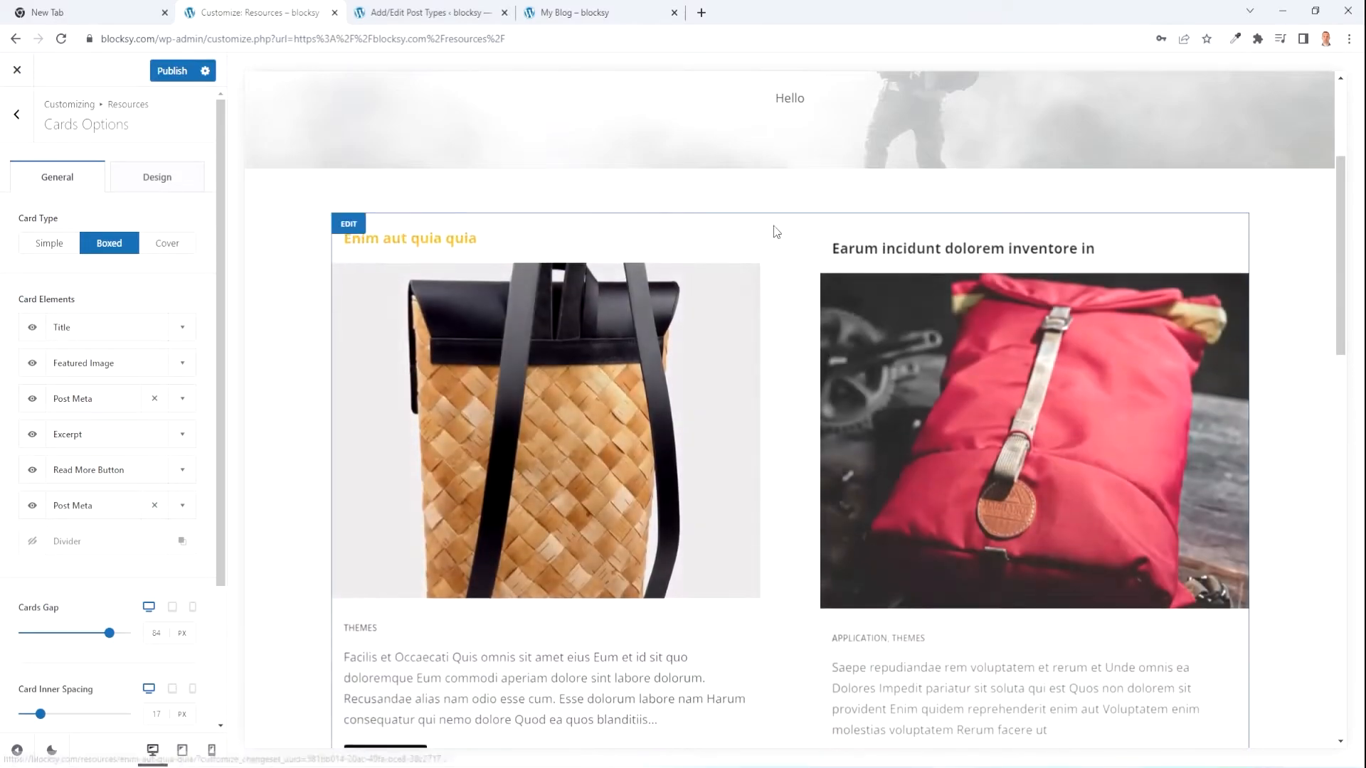
- Switch the Resources card type to Cover and review the cards in the preview
click(167, 244)
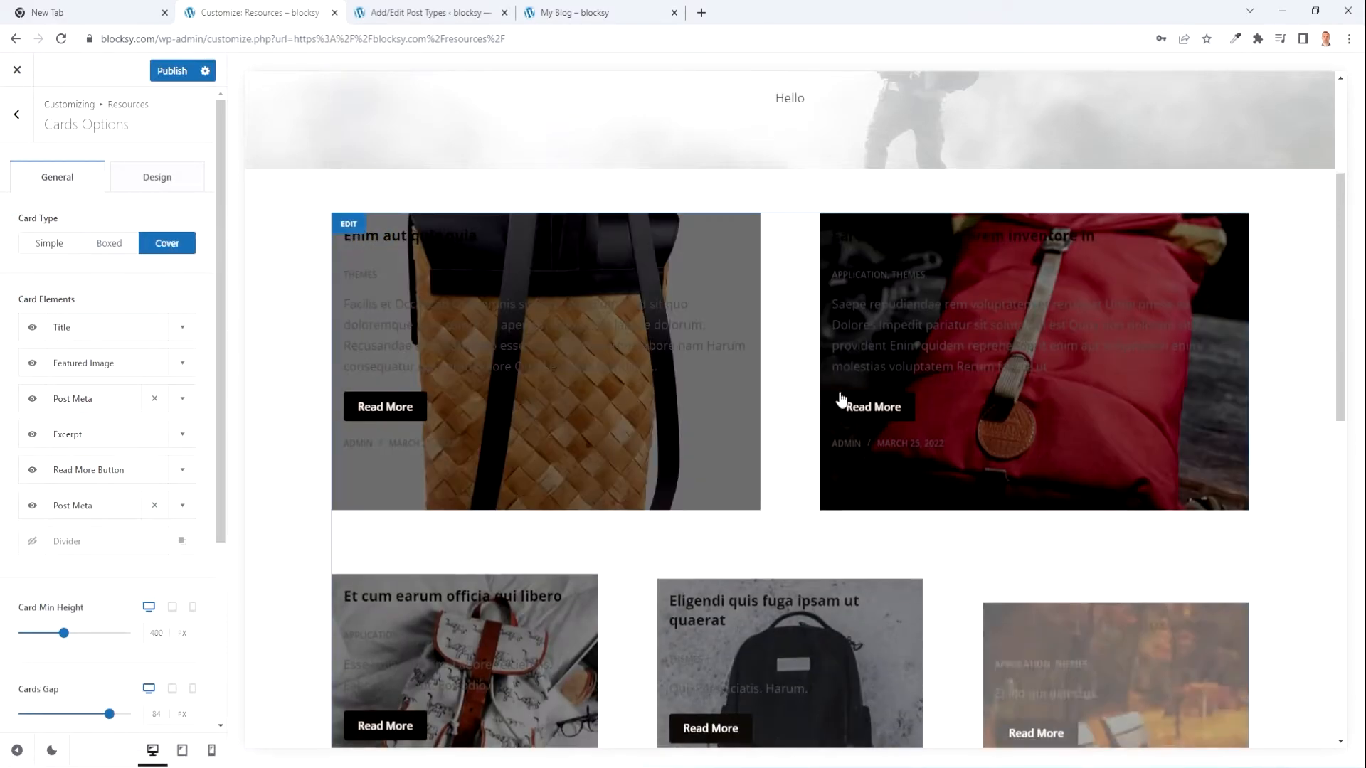
scroll(844, 396, down, 4)
scroll(809, 405, up, 4)
scroll(810, 408, up, 2)
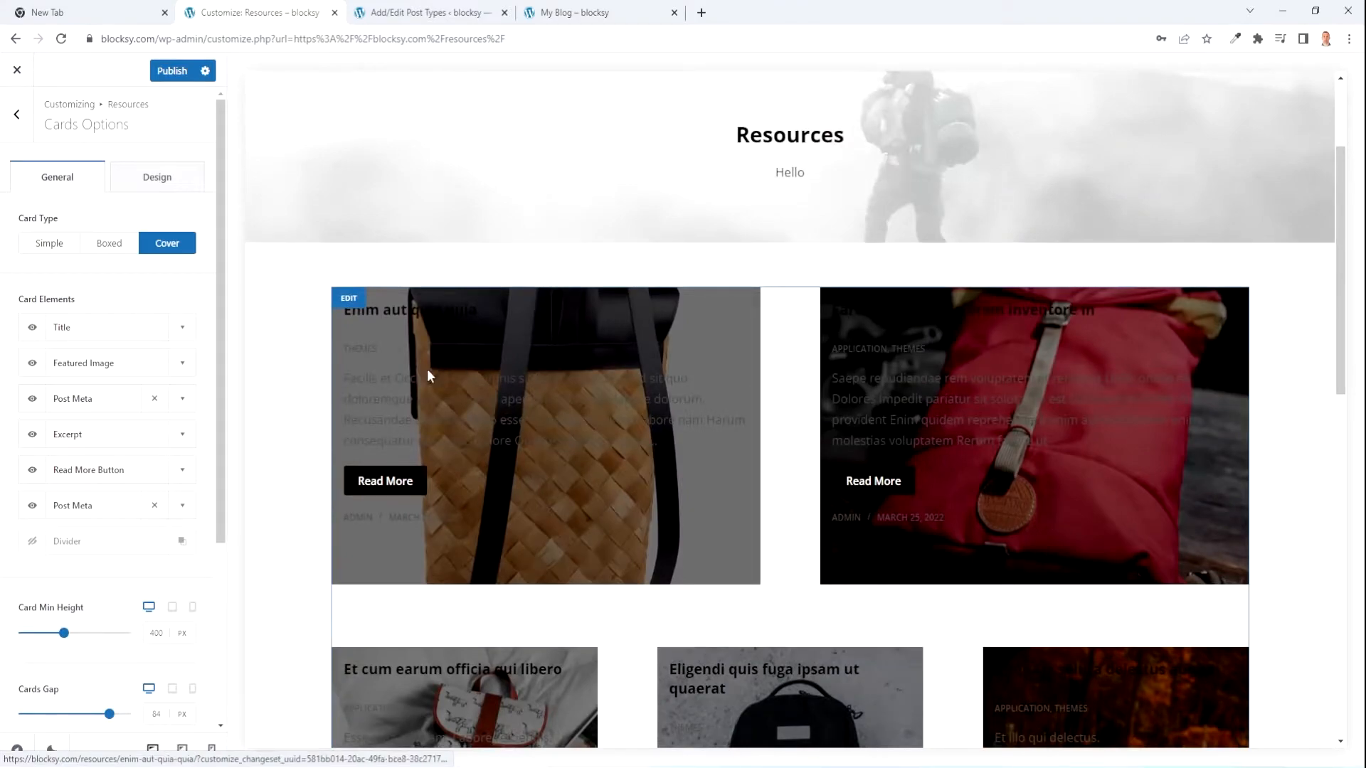
- Set the card title font colour to white (#ffffff) in the card design options
click(166, 186)
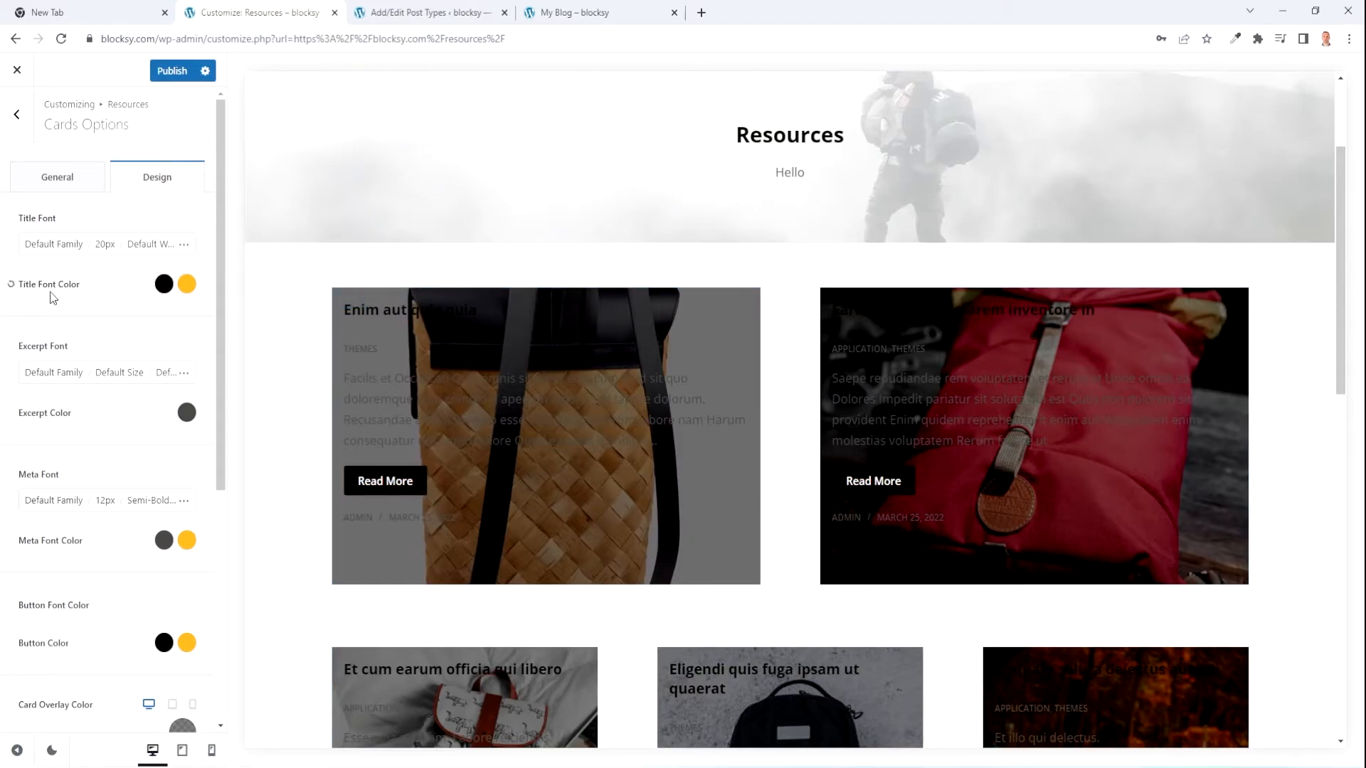
click(161, 285)
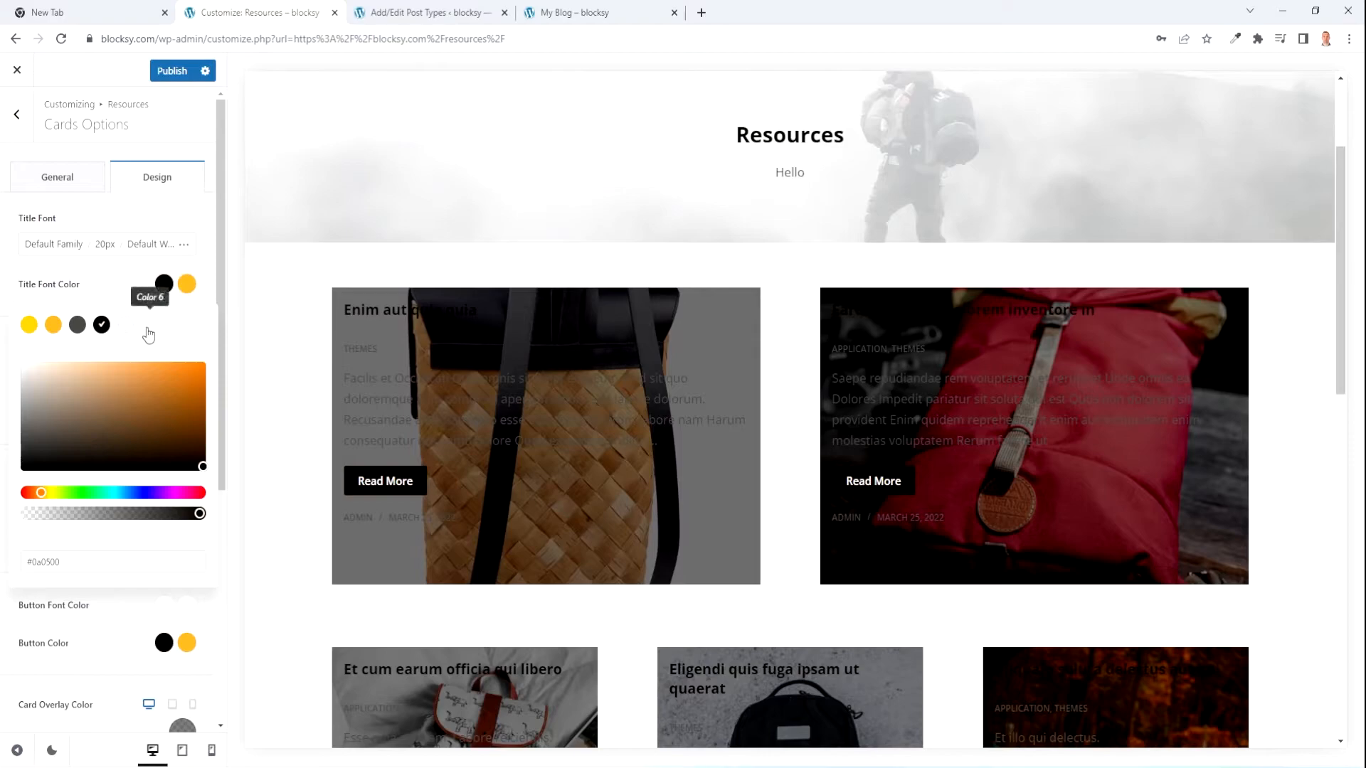
click(198, 332)
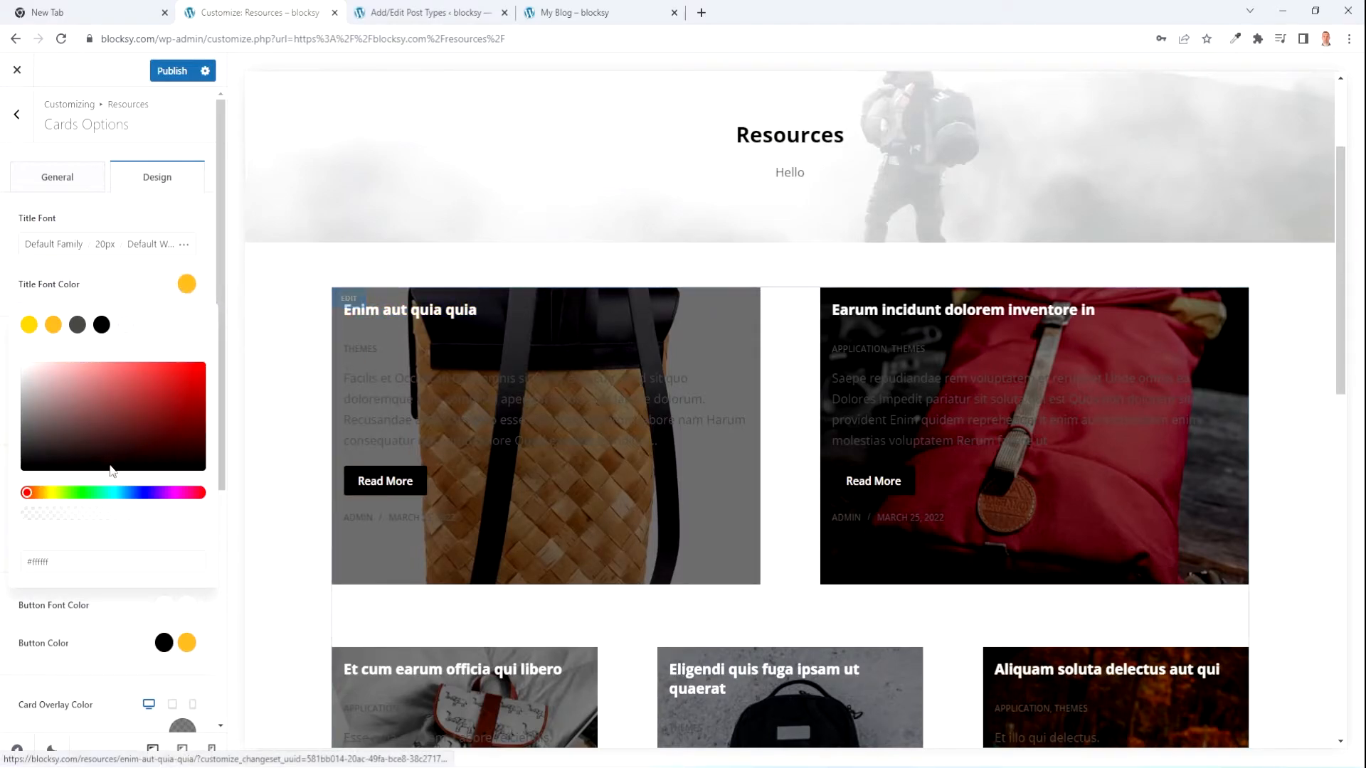
click(86, 298)
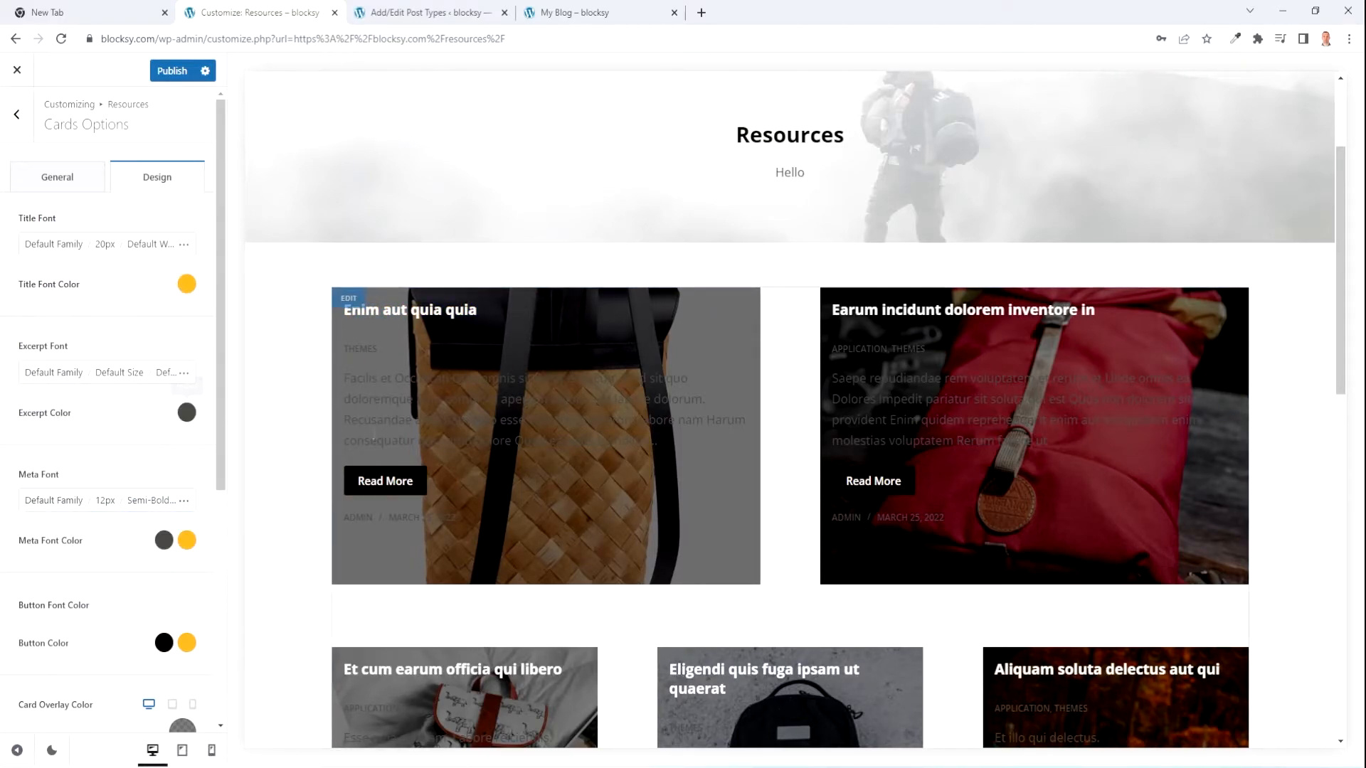
- Change the card excerpt colour and meta font colour to white, and check the text on the cover cards
click(186, 412)
click(149, 459)
click(350, 351)
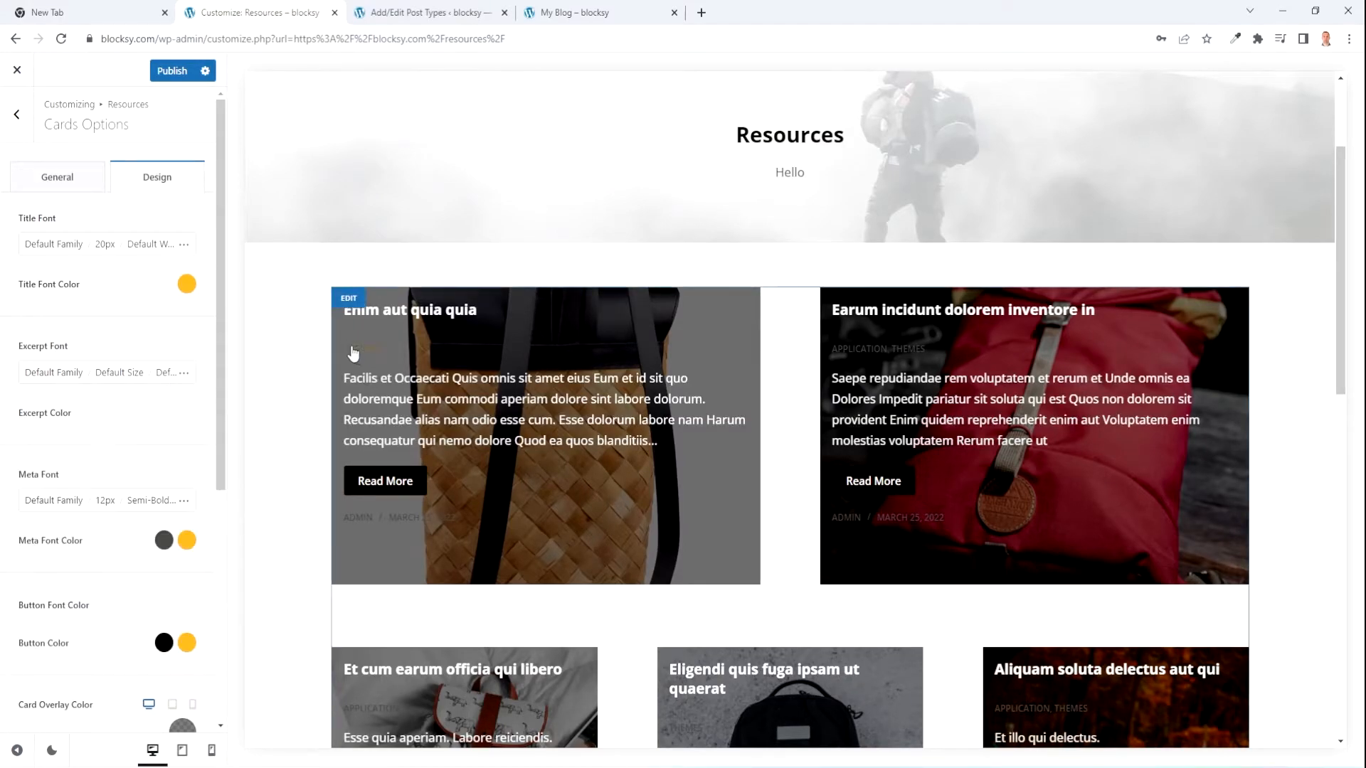
click(164, 542)
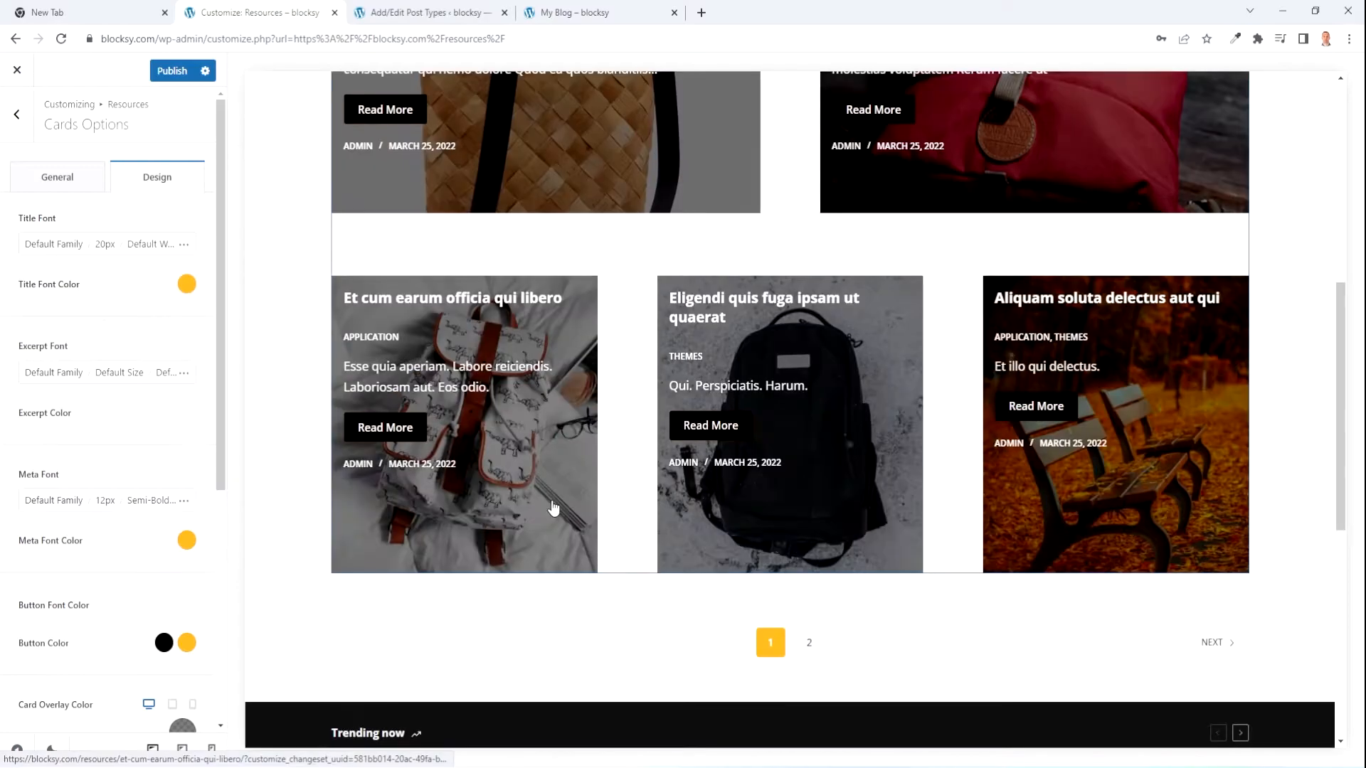
scroll(554, 509, down, 2)
scroll(554, 509, up, 8)
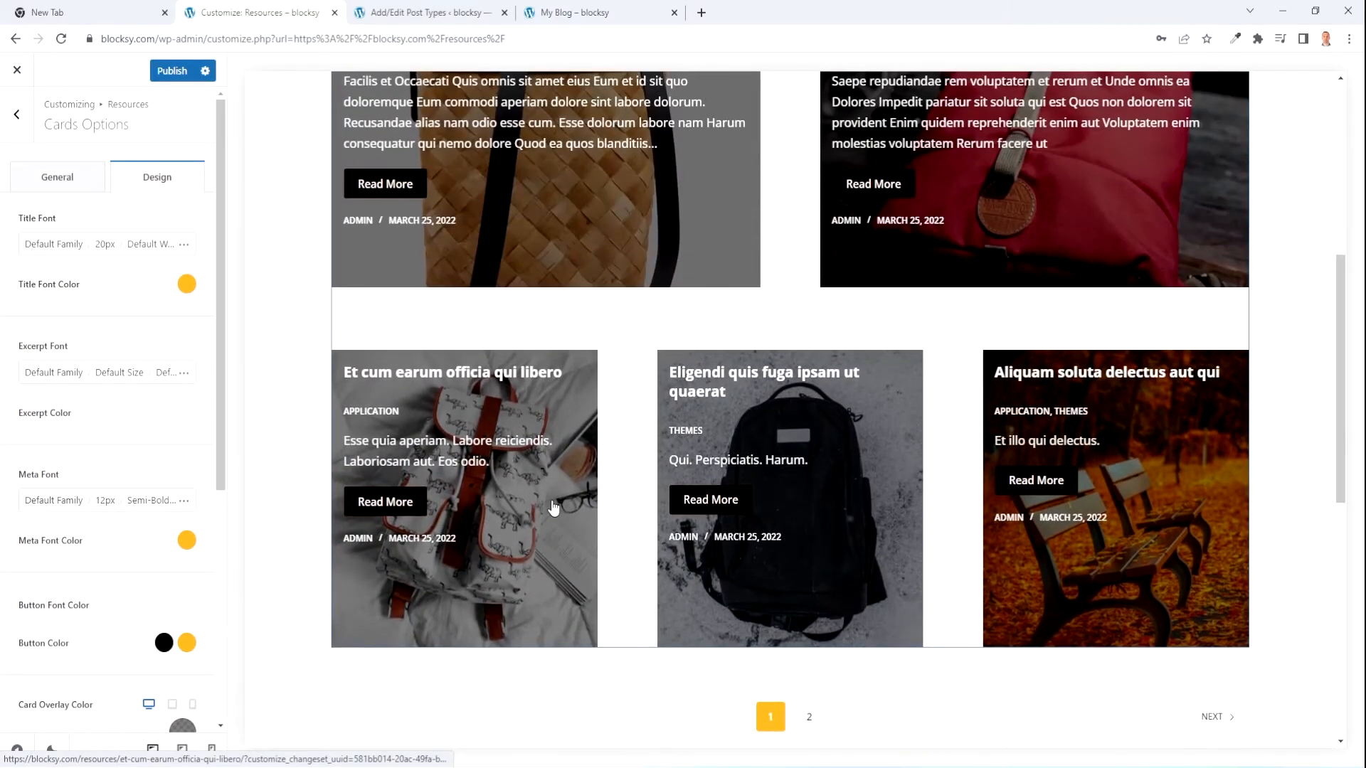
- Return the card type to Boxed and the title font colour to black
click(58, 179)
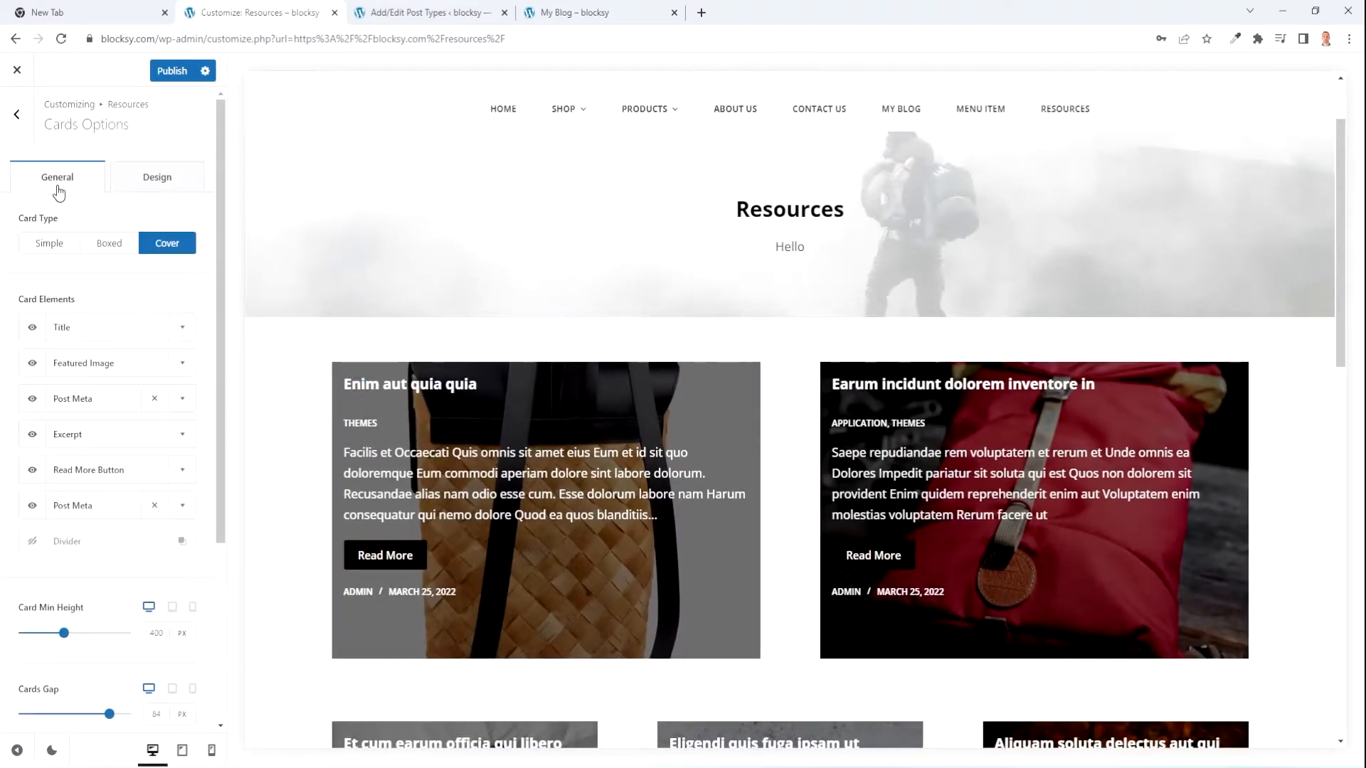
click(111, 244)
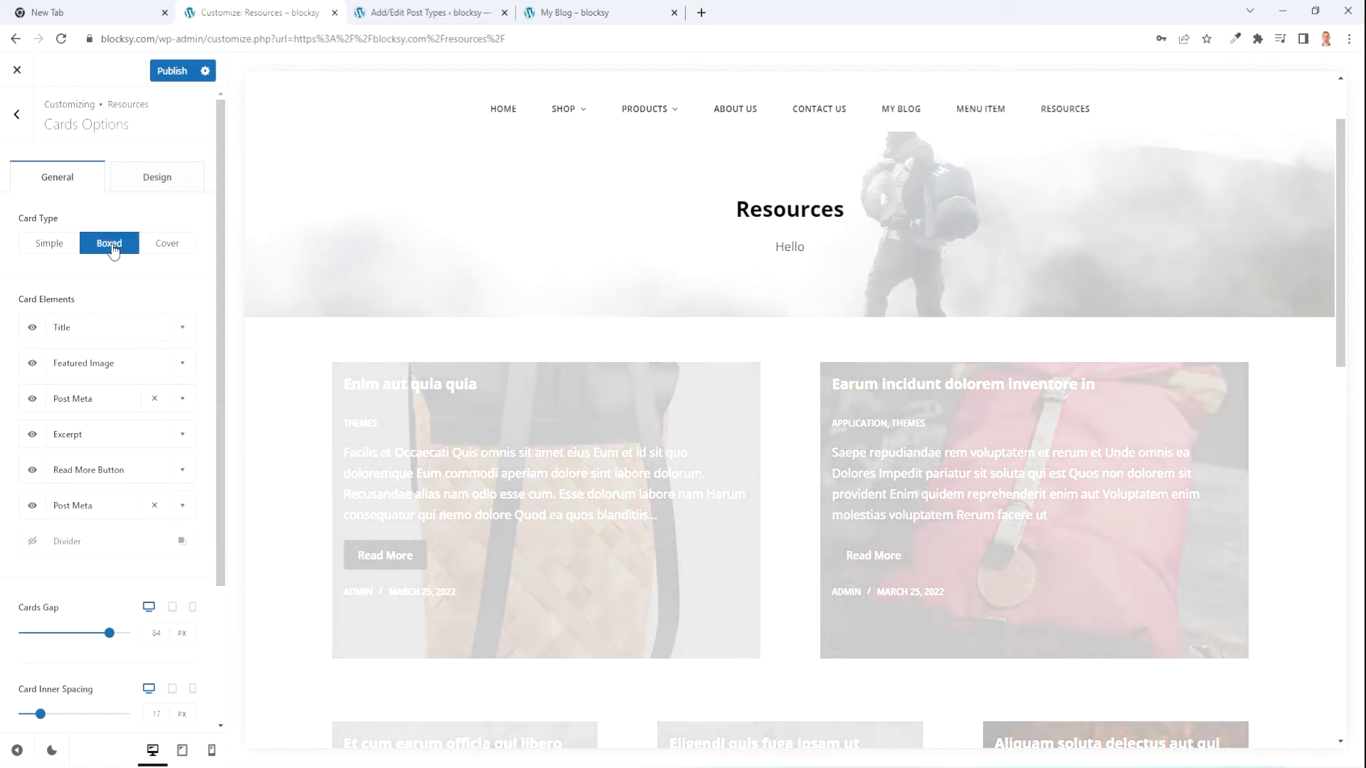
click(164, 187)
click(185, 285)
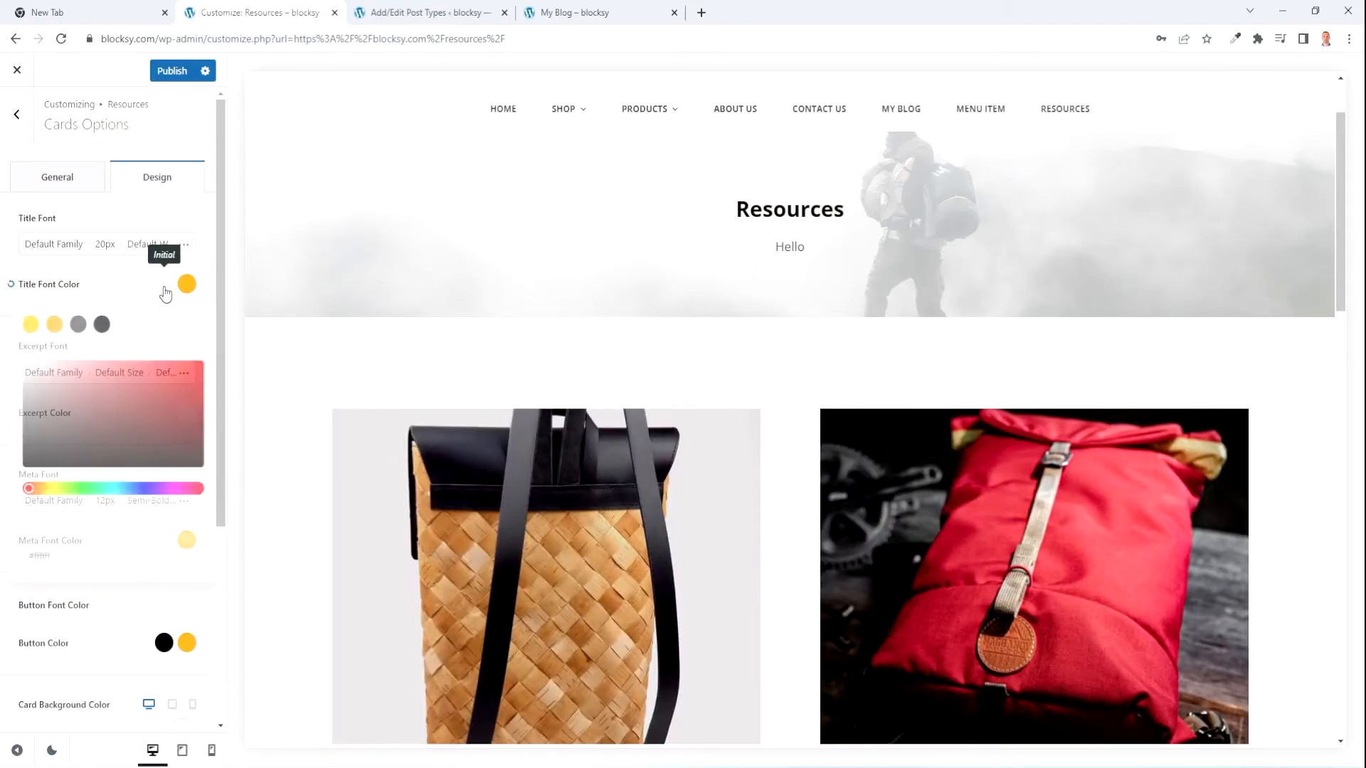
click(101, 268)
- Return the excerpt colour and the meta font colour to dark grey
click(186, 411)
click(106, 412)
click(164, 541)
click(127, 558)
- Set the card background colour to the orange-yellow palette colour #fcb424 and review the cards
scroll(107, 547, down, 3)
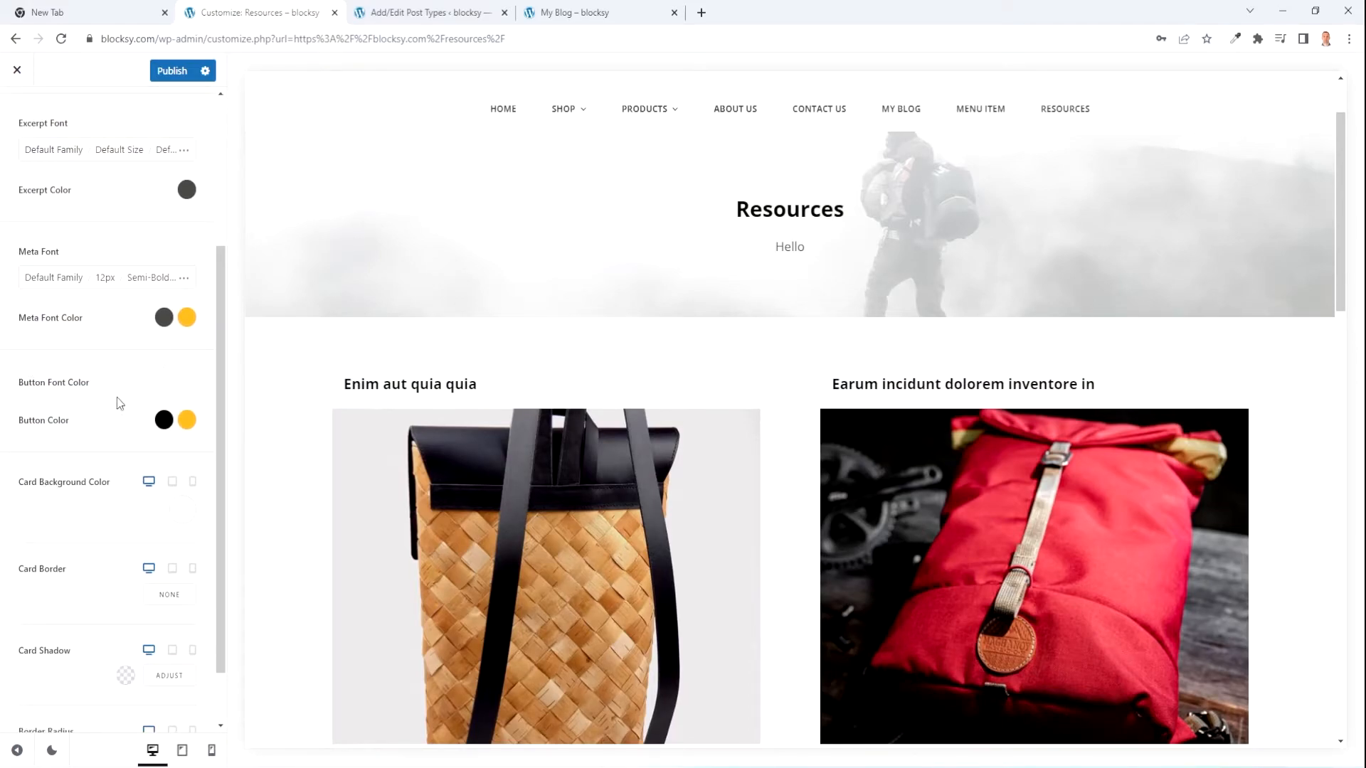
scroll(384, 467, down, 5)
scroll(178, 449, down, 1)
click(181, 442)
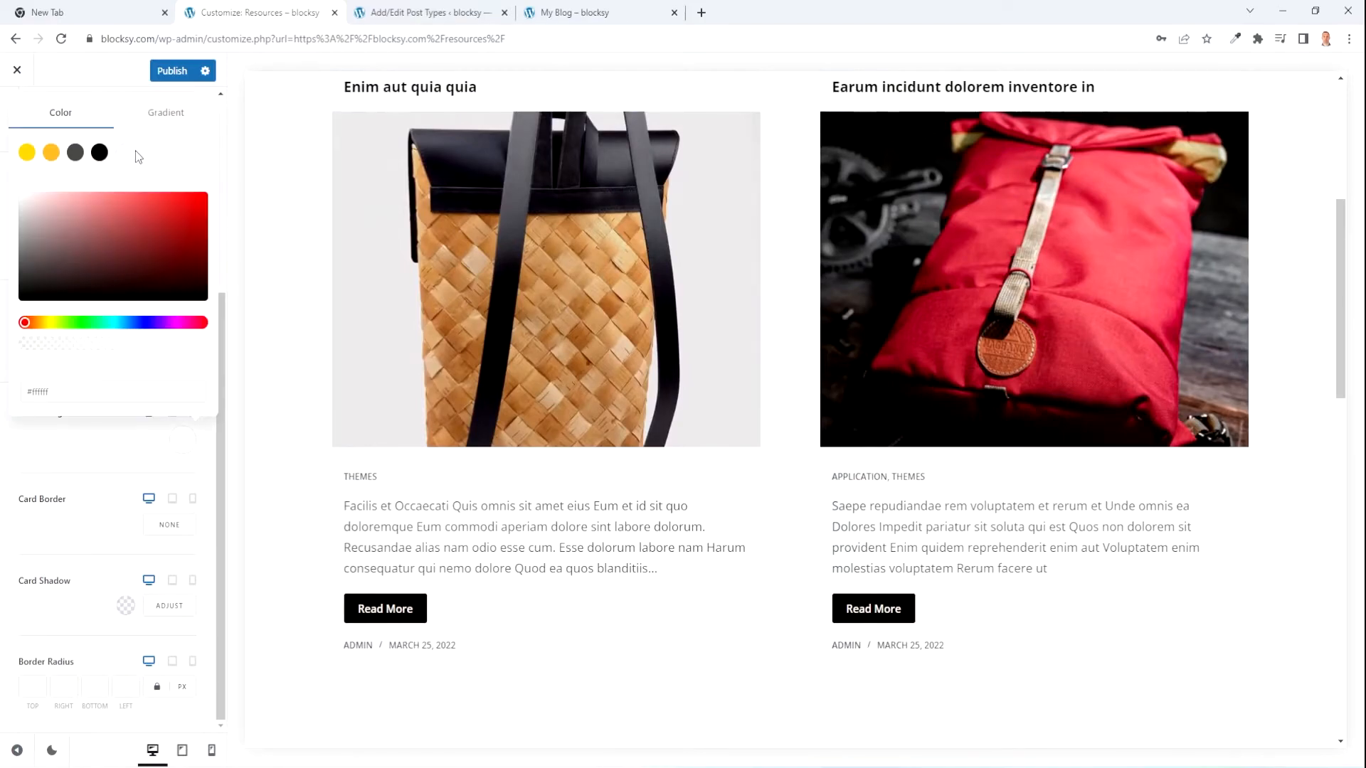
click(51, 152)
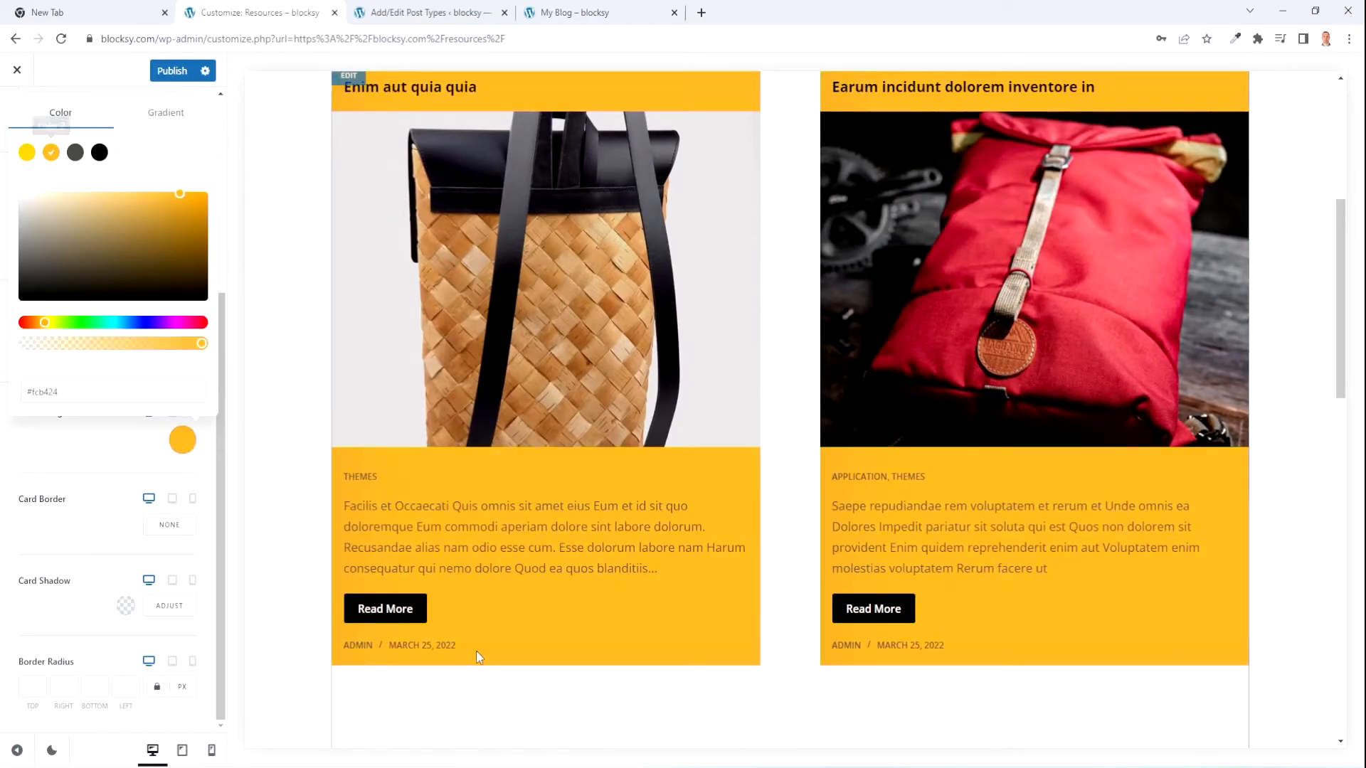
scroll(641, 548, up, 4)
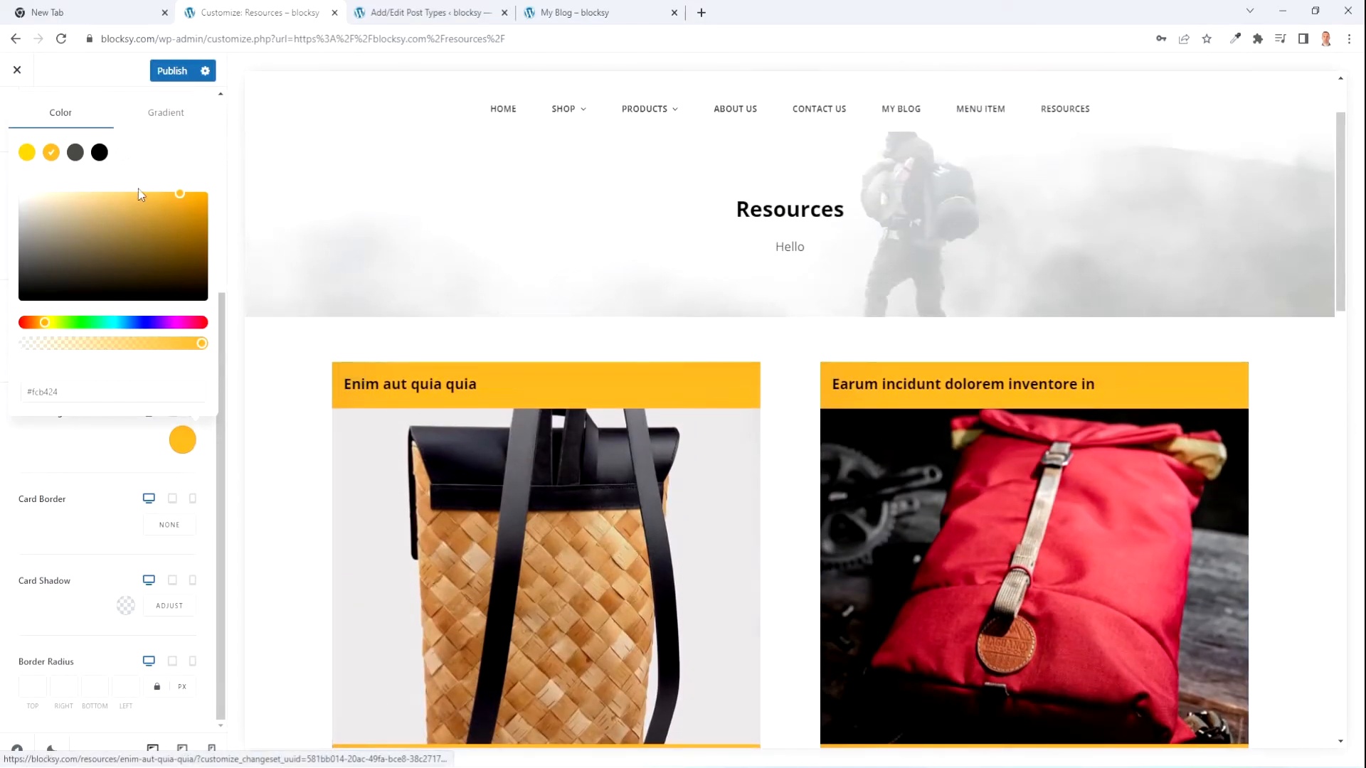
scroll(541, 606, down, 1)
scroll(542, 606, down, 4)
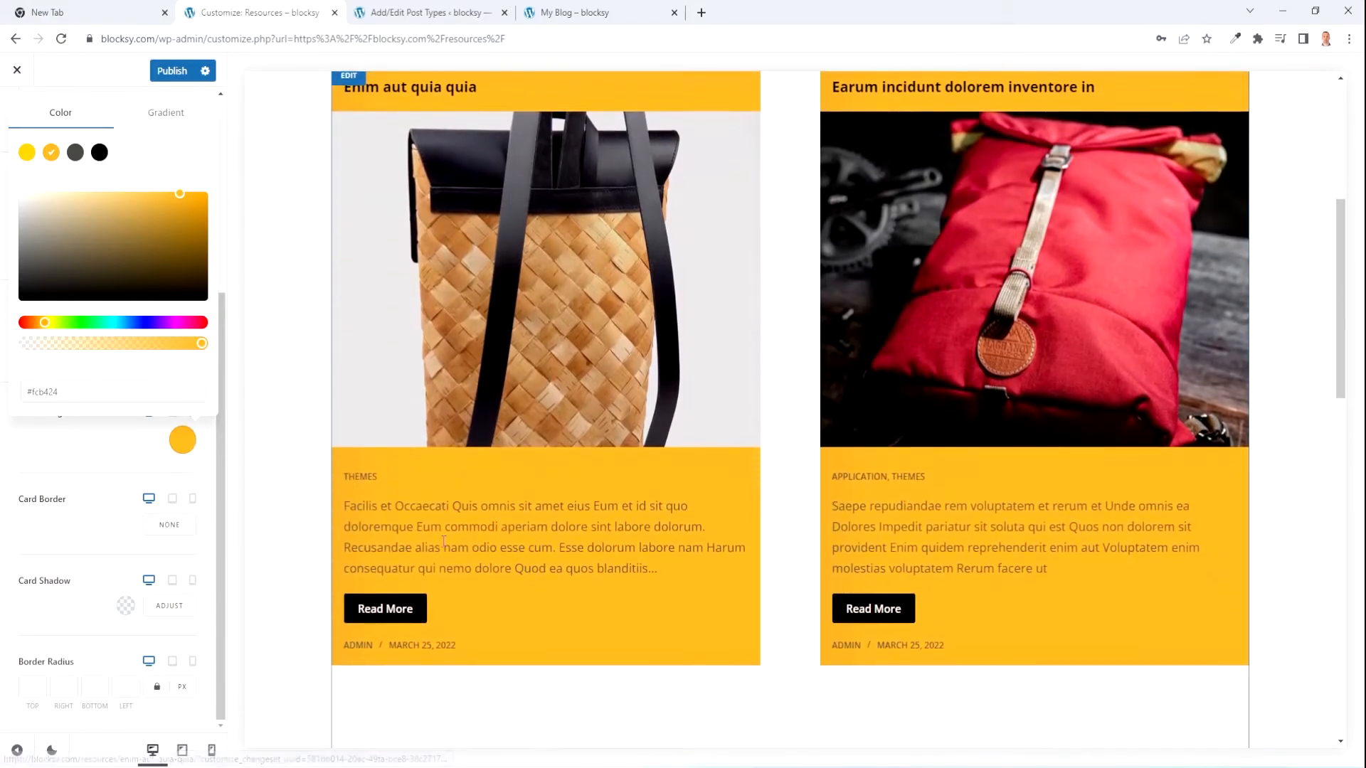
click(97, 459)
scroll(565, 600, up, 4)
scroll(565, 607, down, 3)
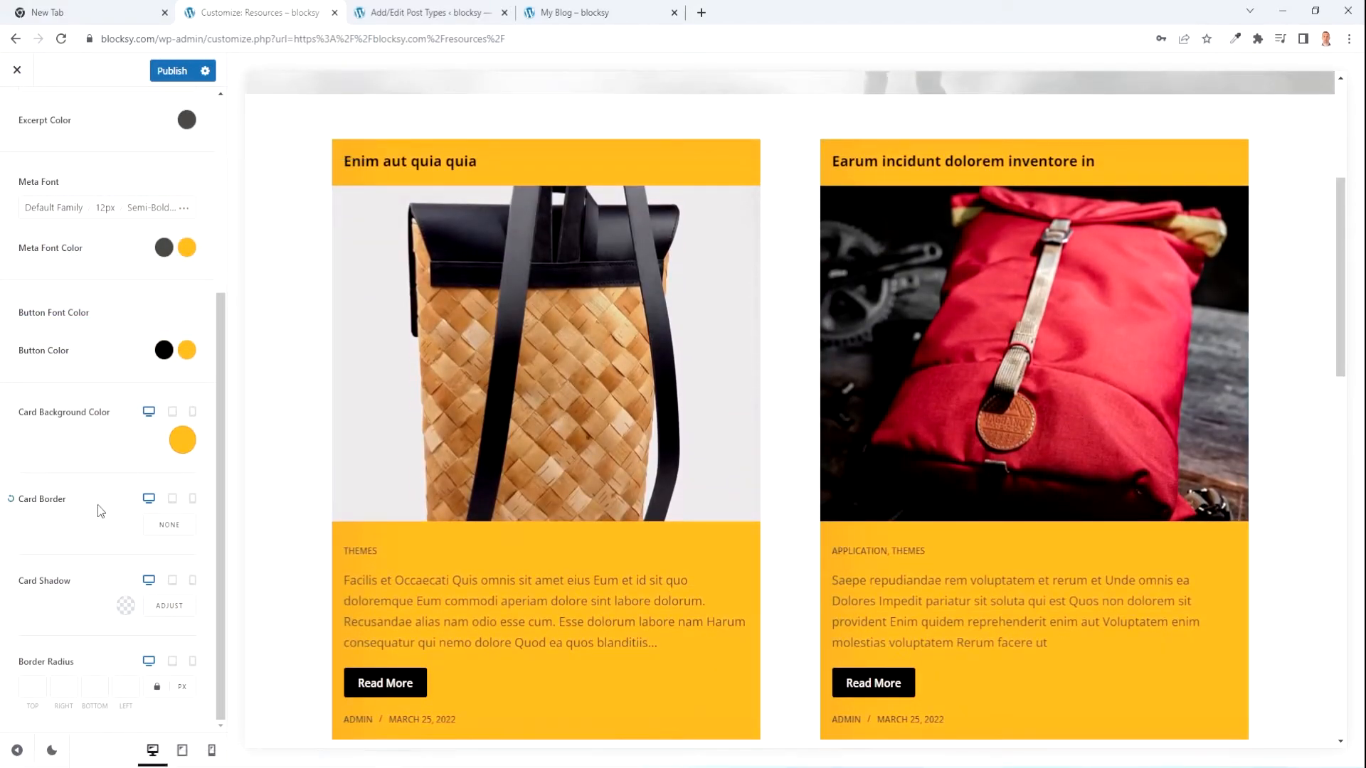
- Add a solid border to the cards with a width of 5 and check it in the preview
click(157, 526)
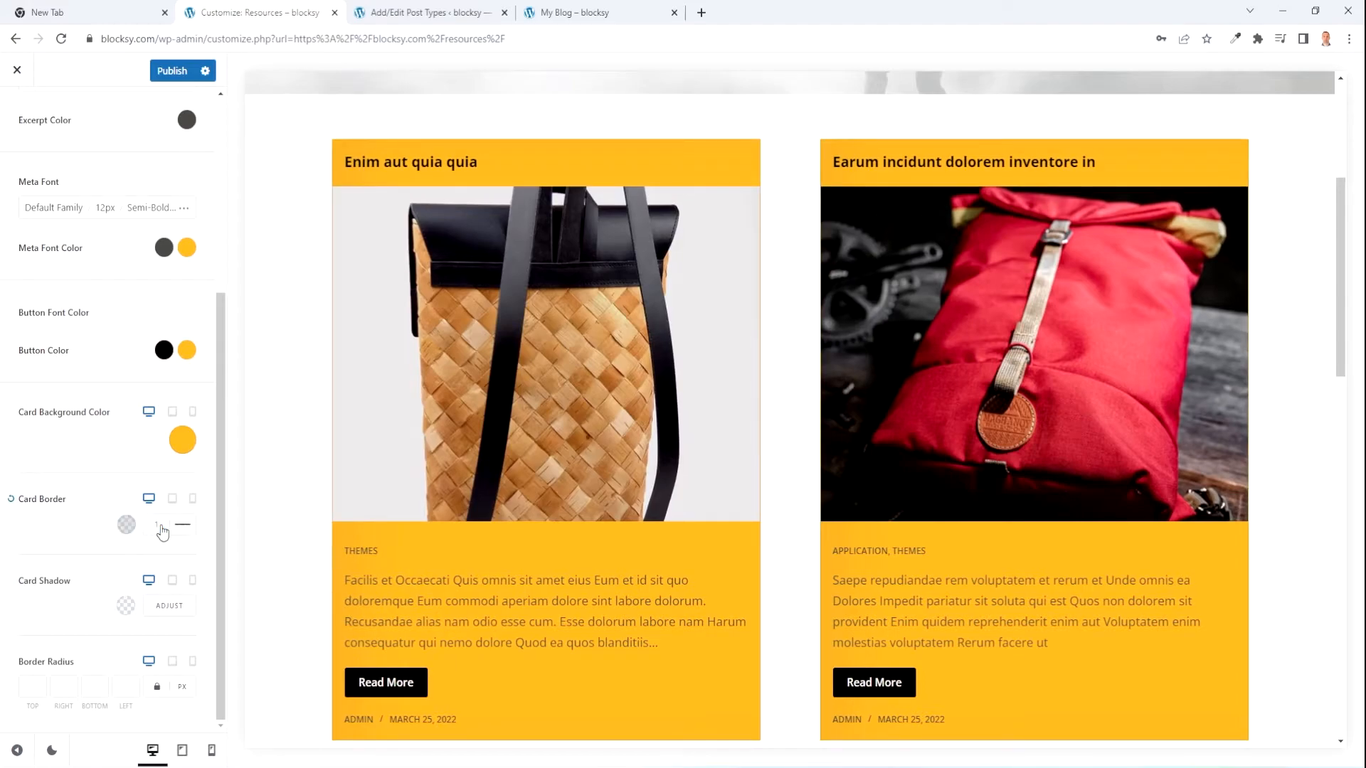
double_click(161, 524)
text(5)
scroll(782, 399, down, 5)
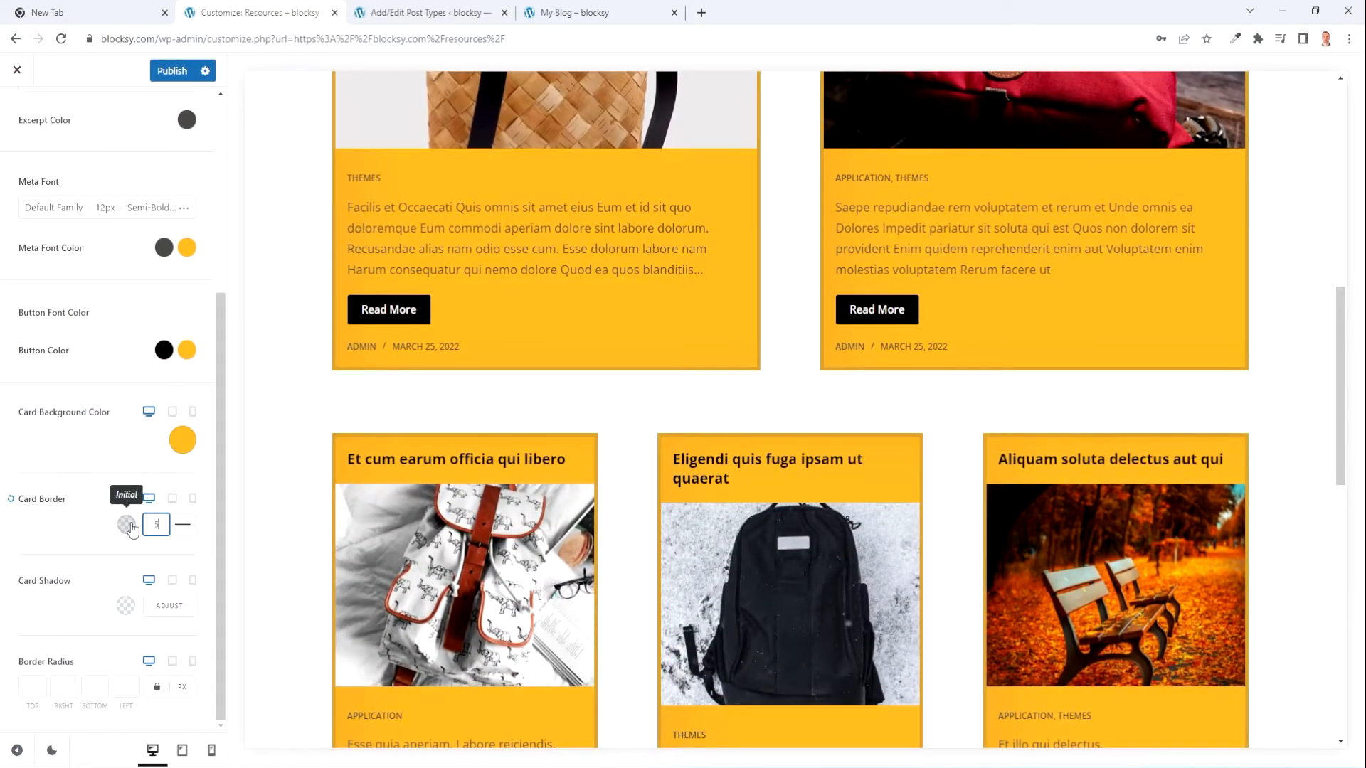
- Reduce the card border width to 1, and set the border style to none
key(BackSpace)
text(1)
click(183, 524)
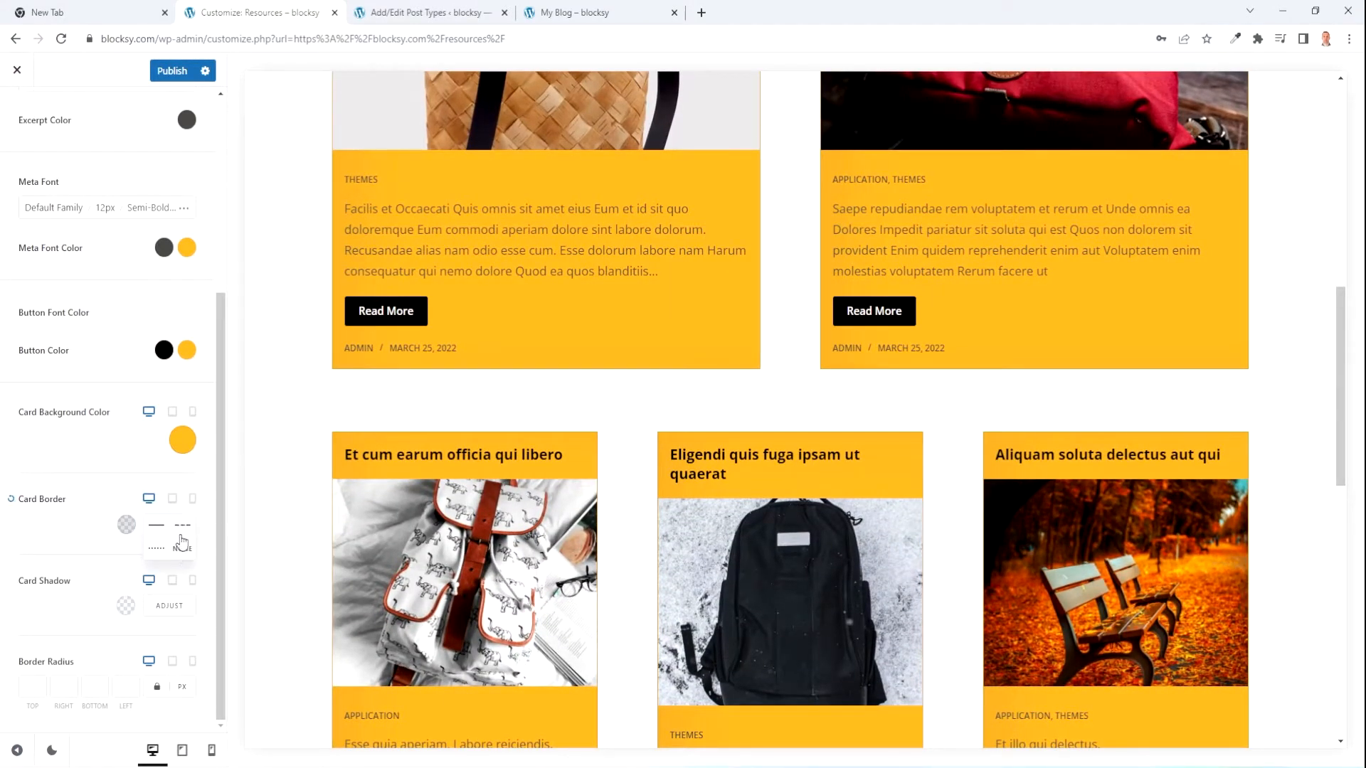
click(183, 560)
- Set the card background colour to the near-white palette colour #f9fafb
click(182, 440)
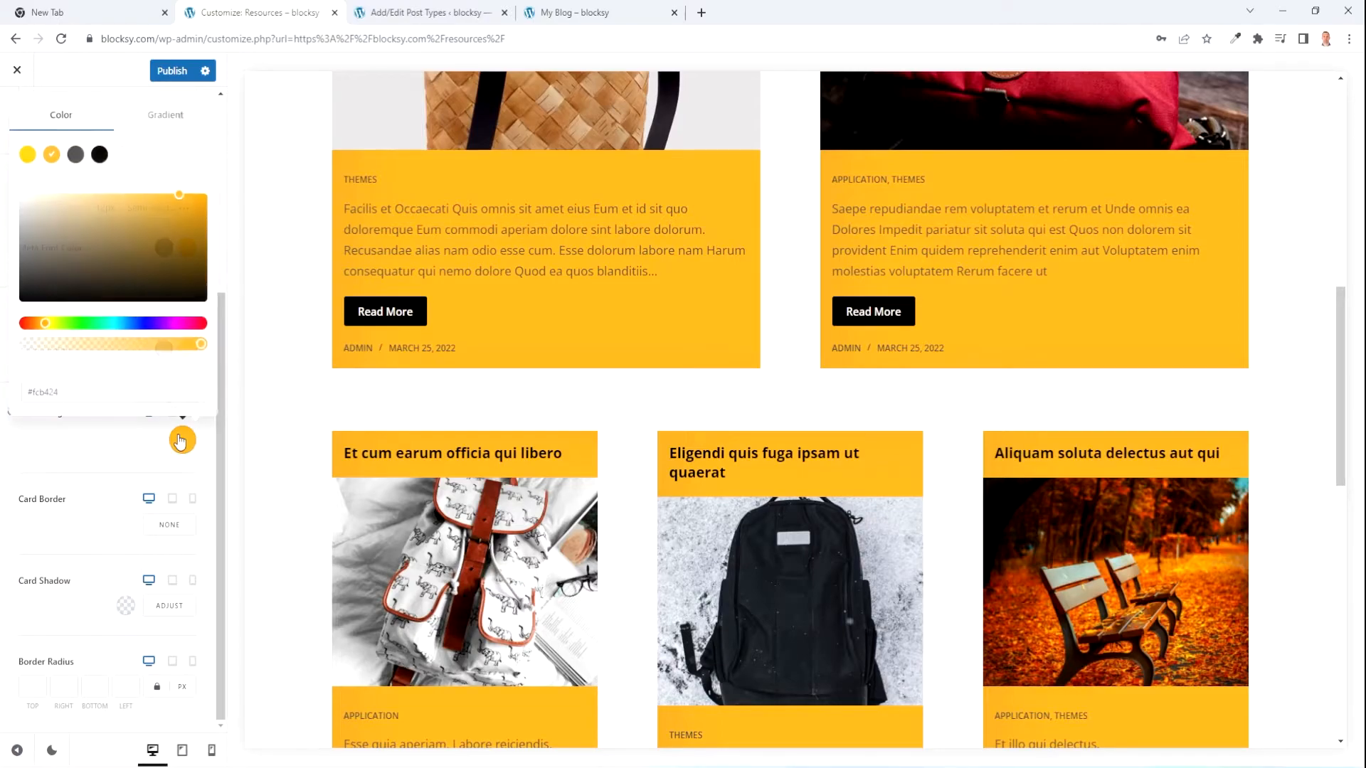
click(147, 161)
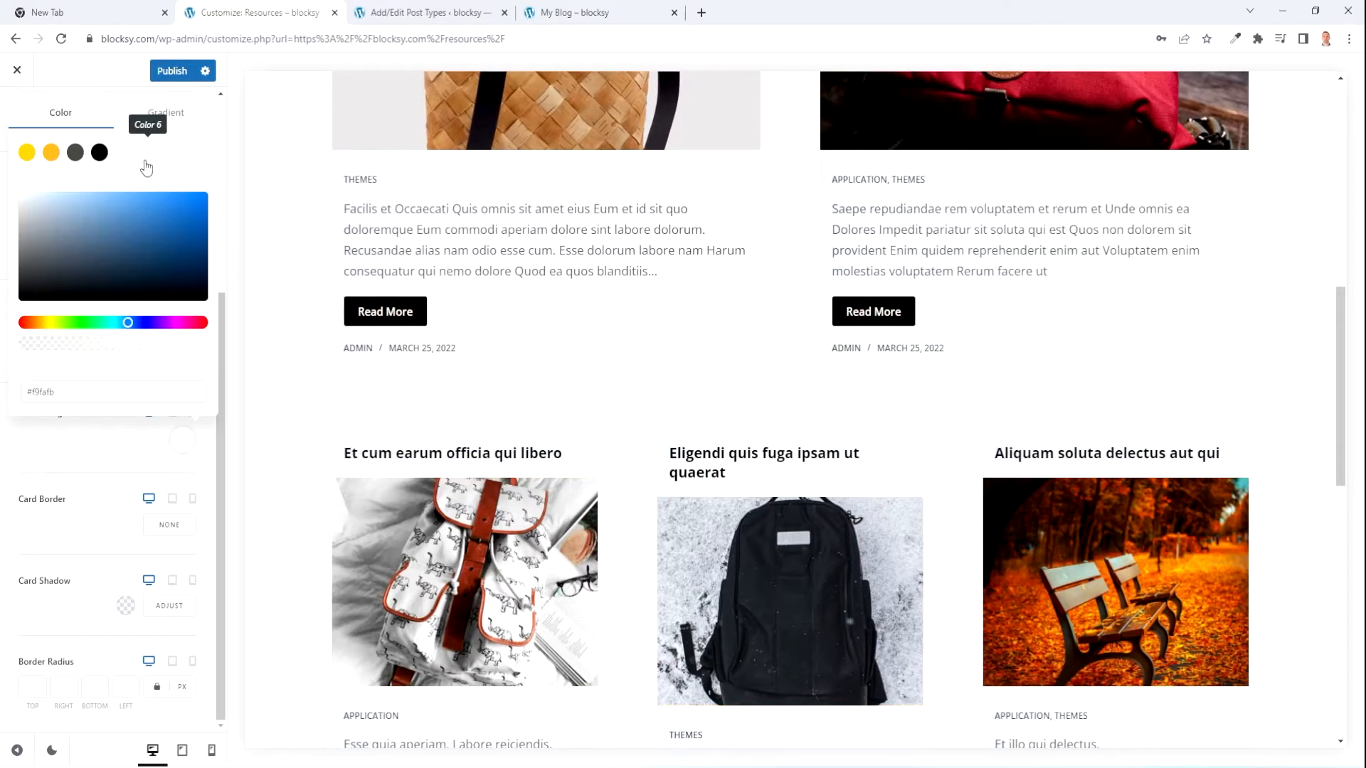
click(153, 434)
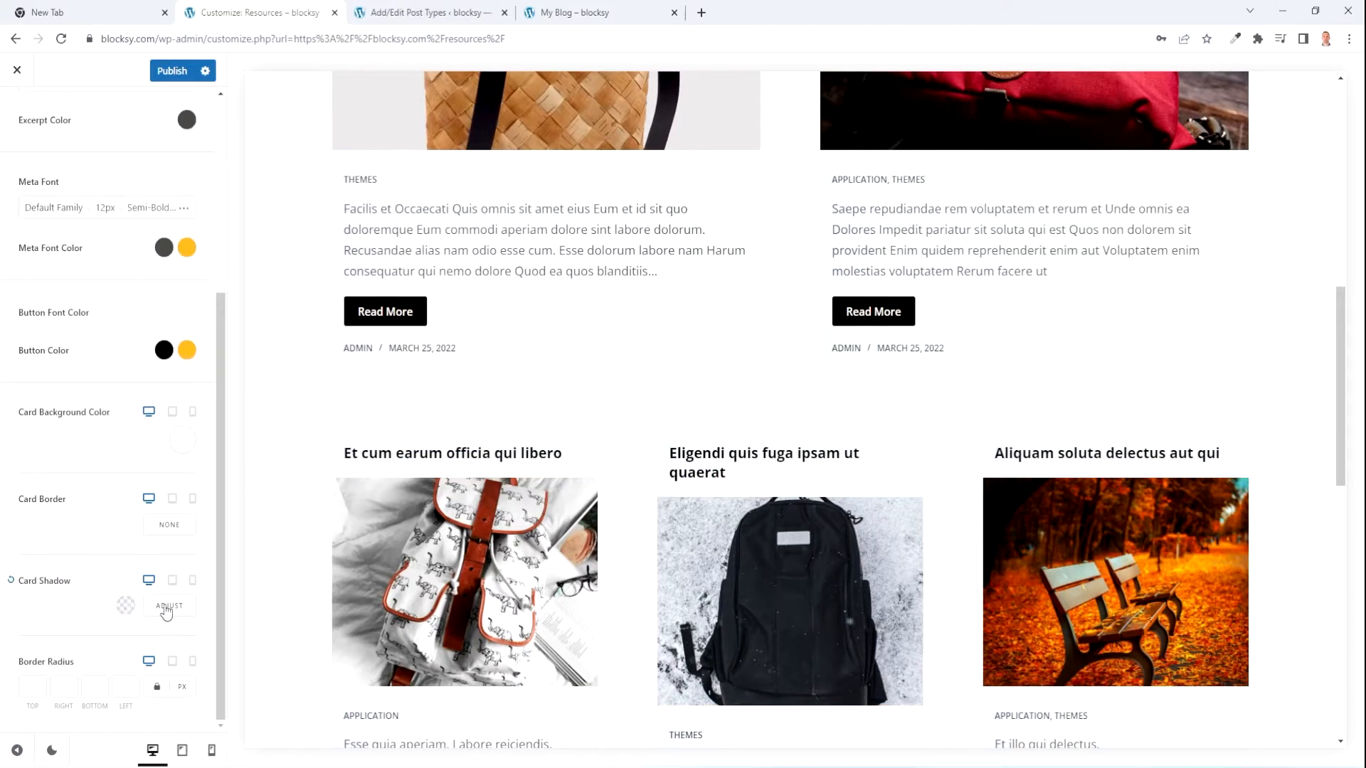
- Inspect the card shadow options, and set the card background colour to white (#ffffff)
click(165, 609)
click(68, 538)
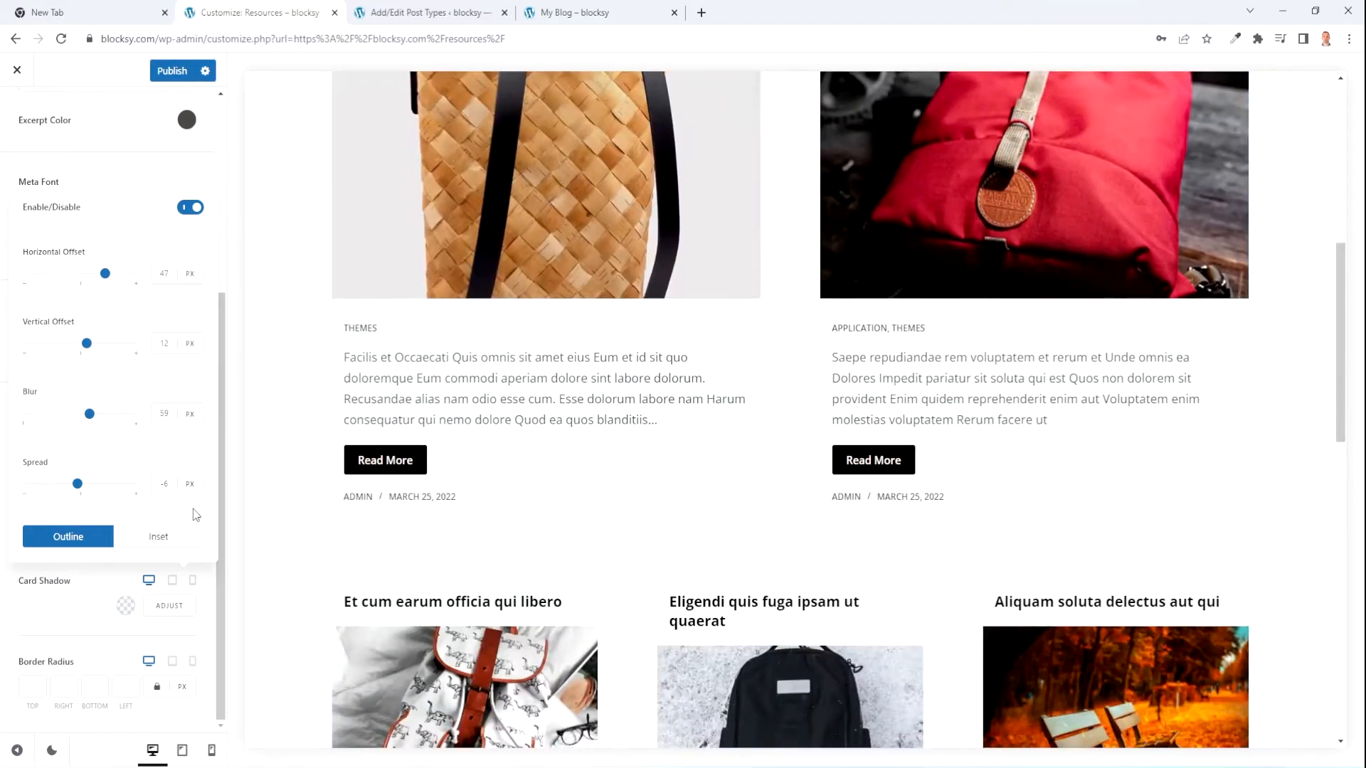
click(189, 538)
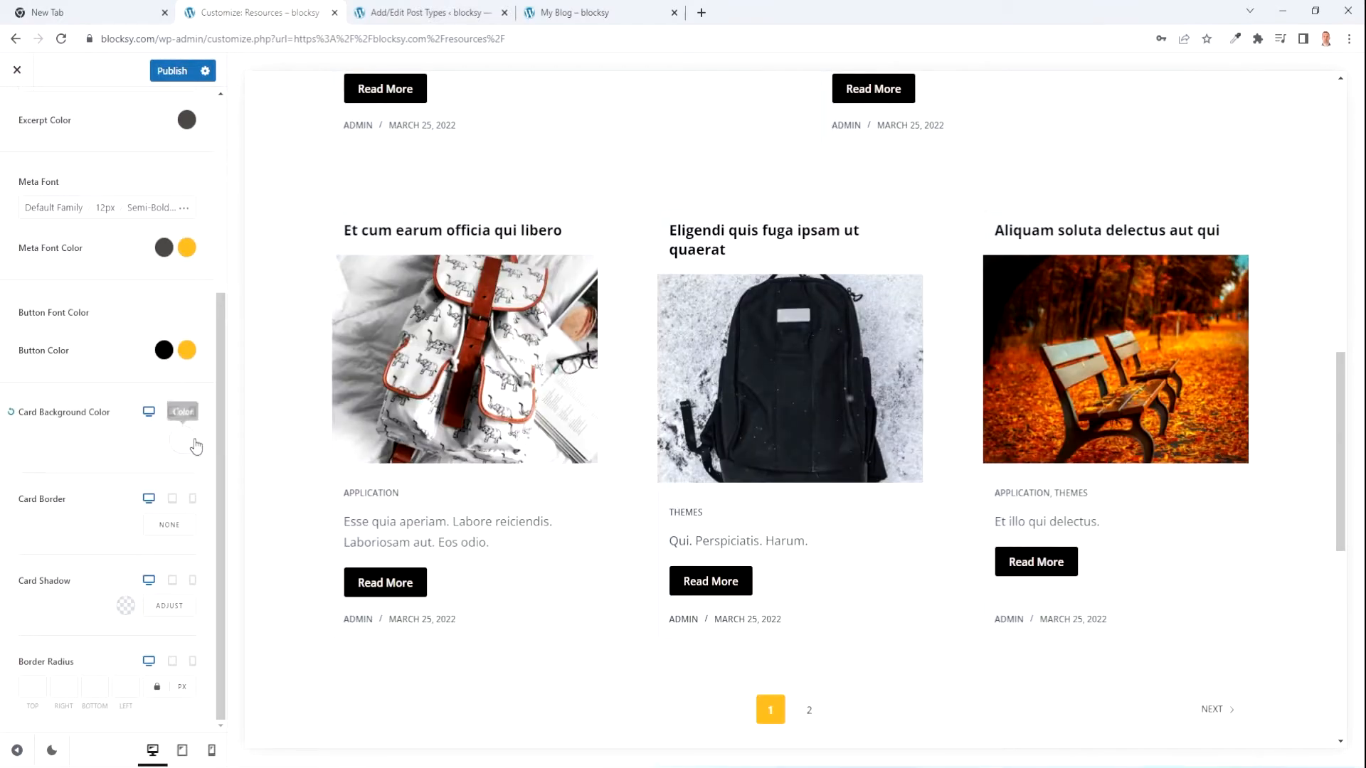
click(193, 443)
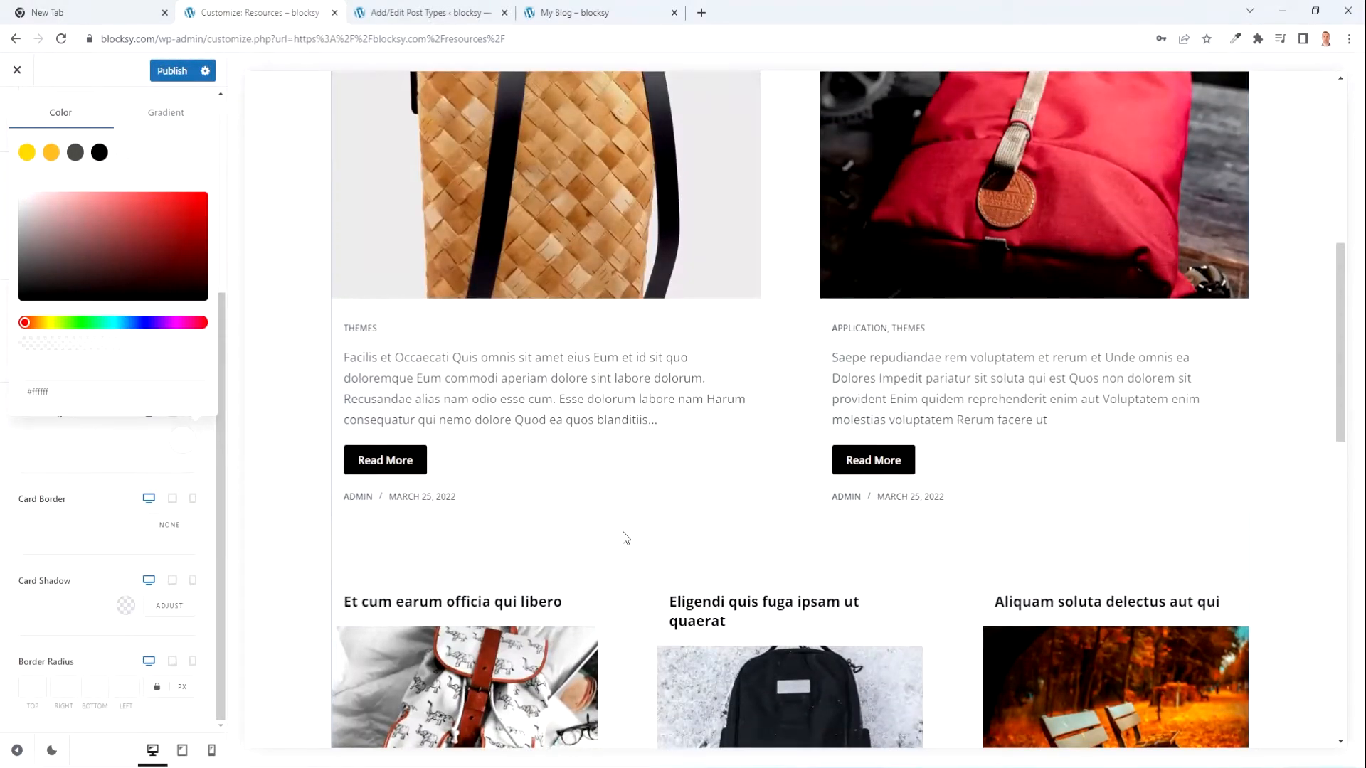
click(625, 539)
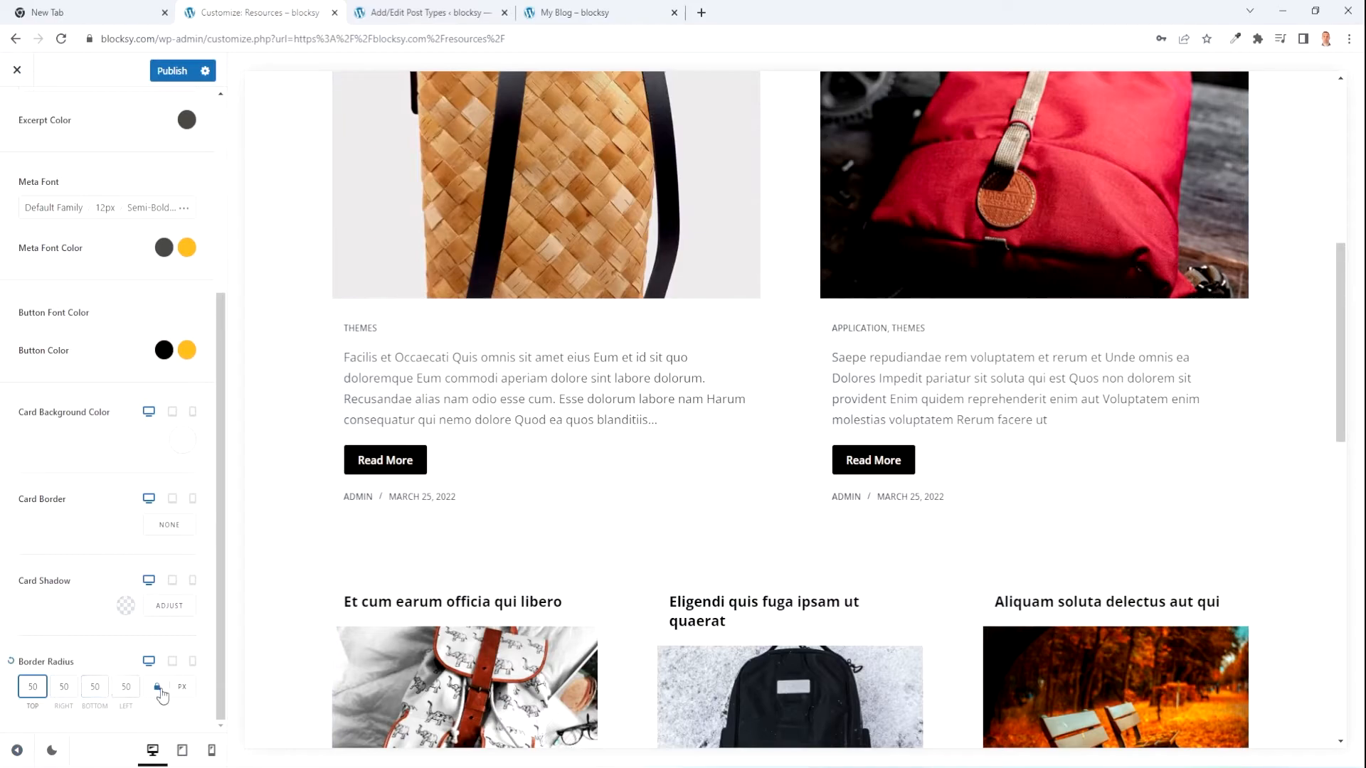
- Unlink the card border radius values and set top to 50 px and right, bottom and left to 0
key(Tab)
text(0)
key(Tab)
text(0)
key(Tab)
text(0)
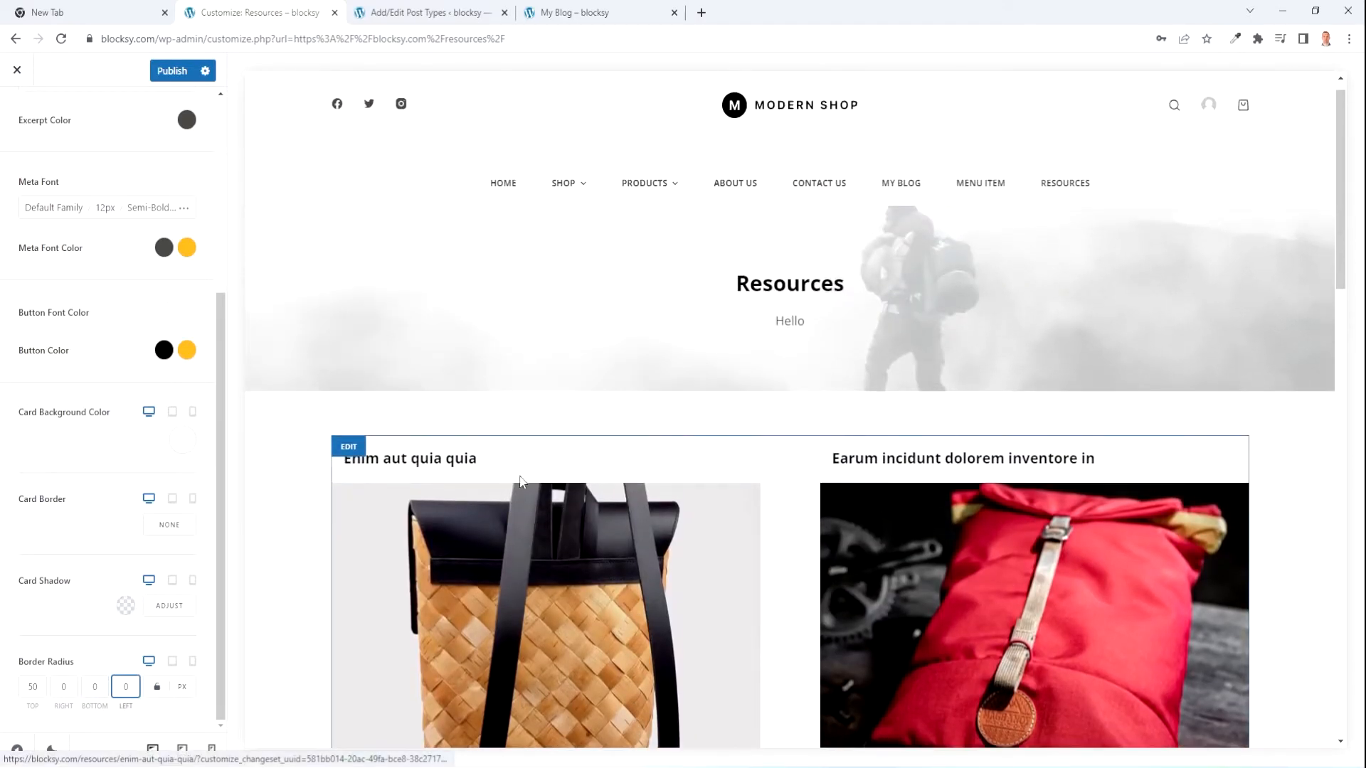
scroll(875, 456, down, 5)
scroll(814, 532, down, 7)
- Move the Title card element below Featured Image and check the rounded image corners in the preview
scroll(111, 651, up, 4)
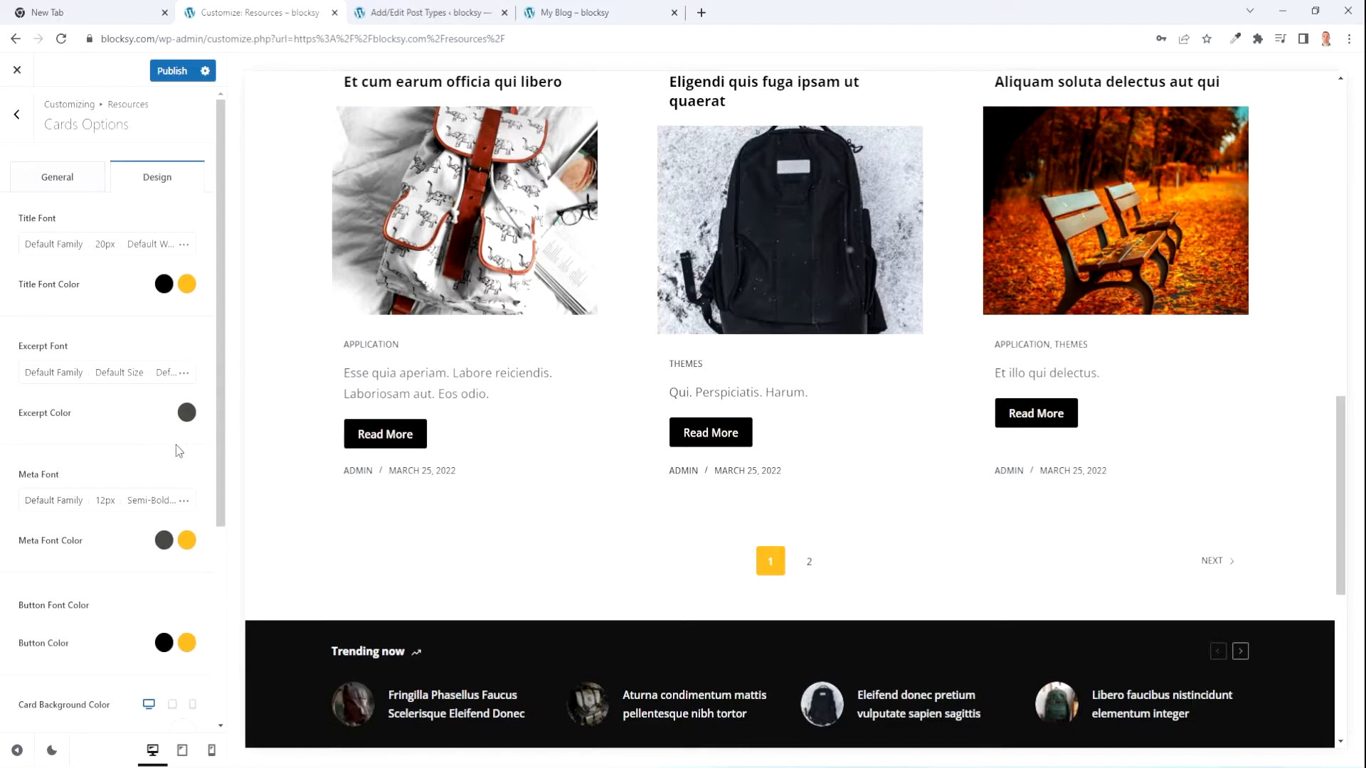
click(59, 184)
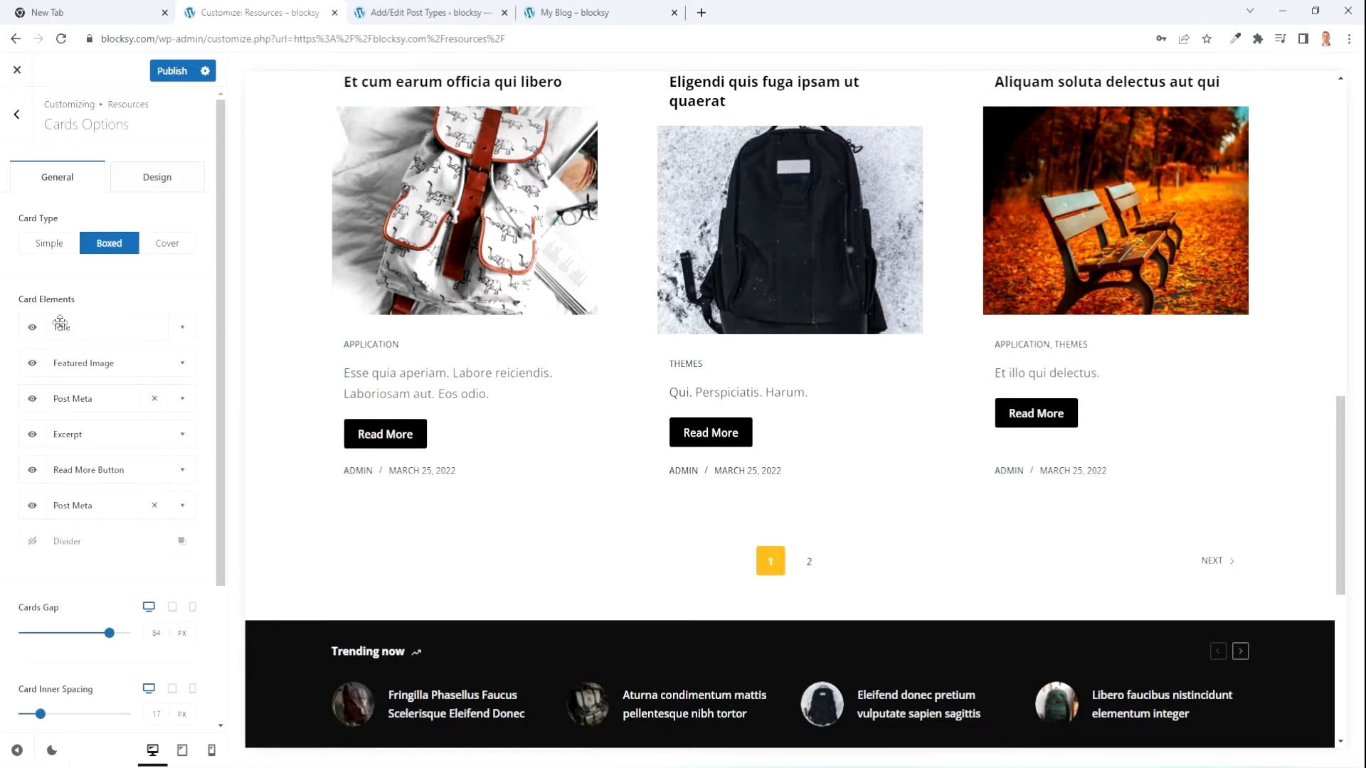
scroll(410, 374, up, 3)
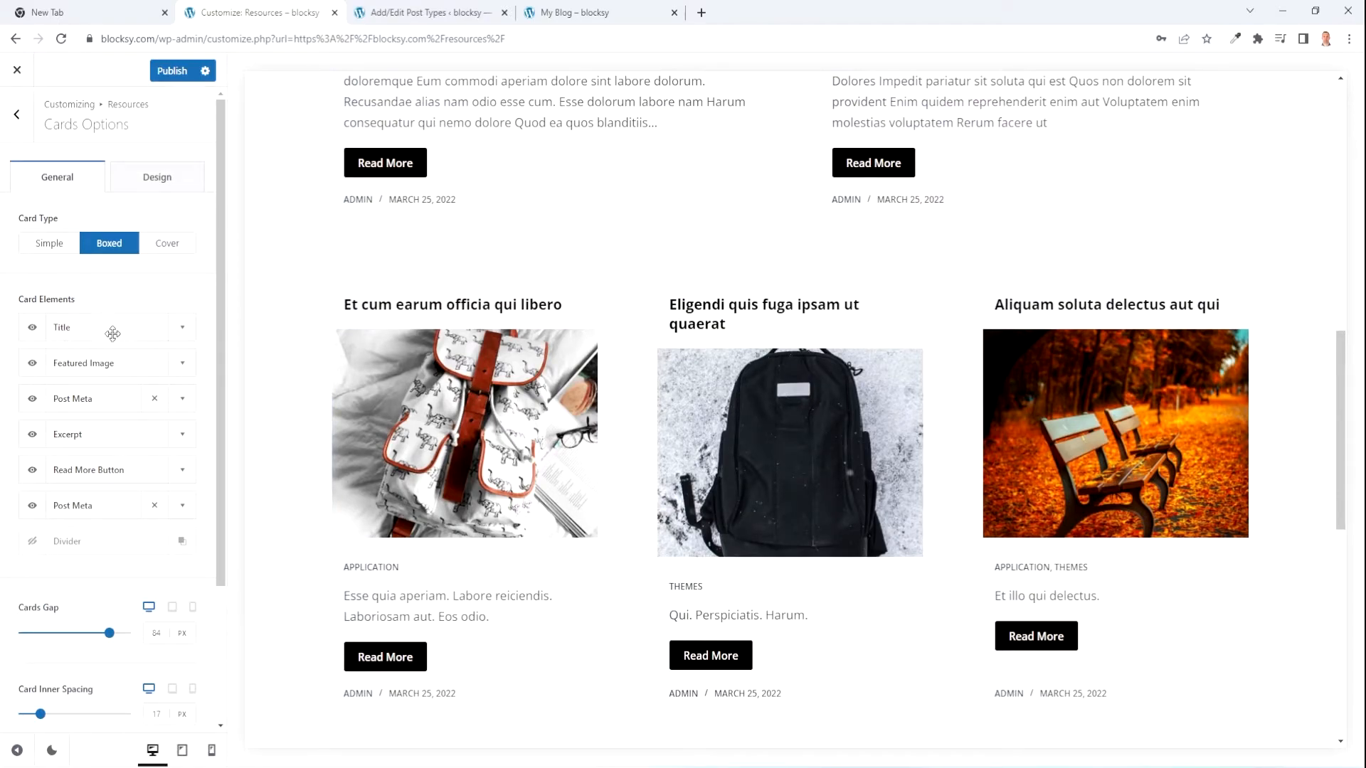
drag(113, 328, 113, 373)
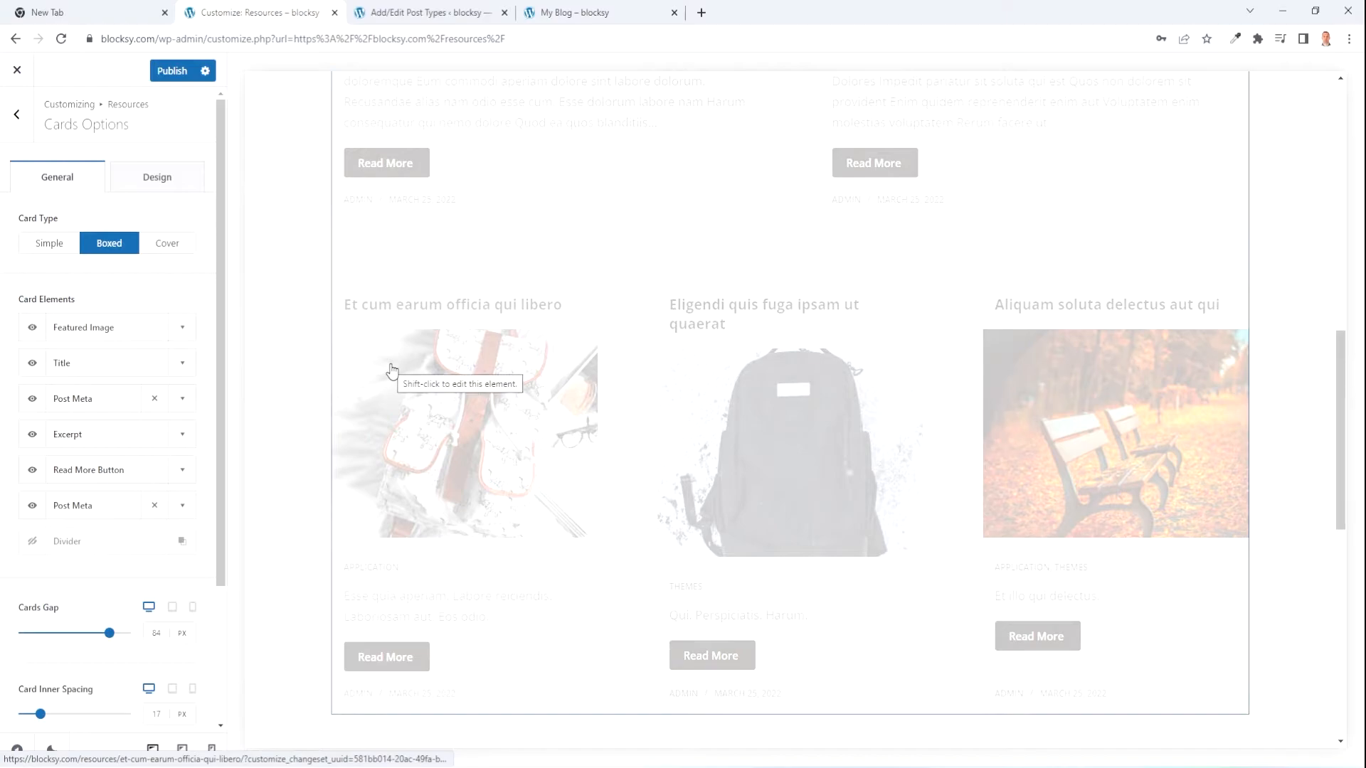
scroll(517, 400, up, 8)
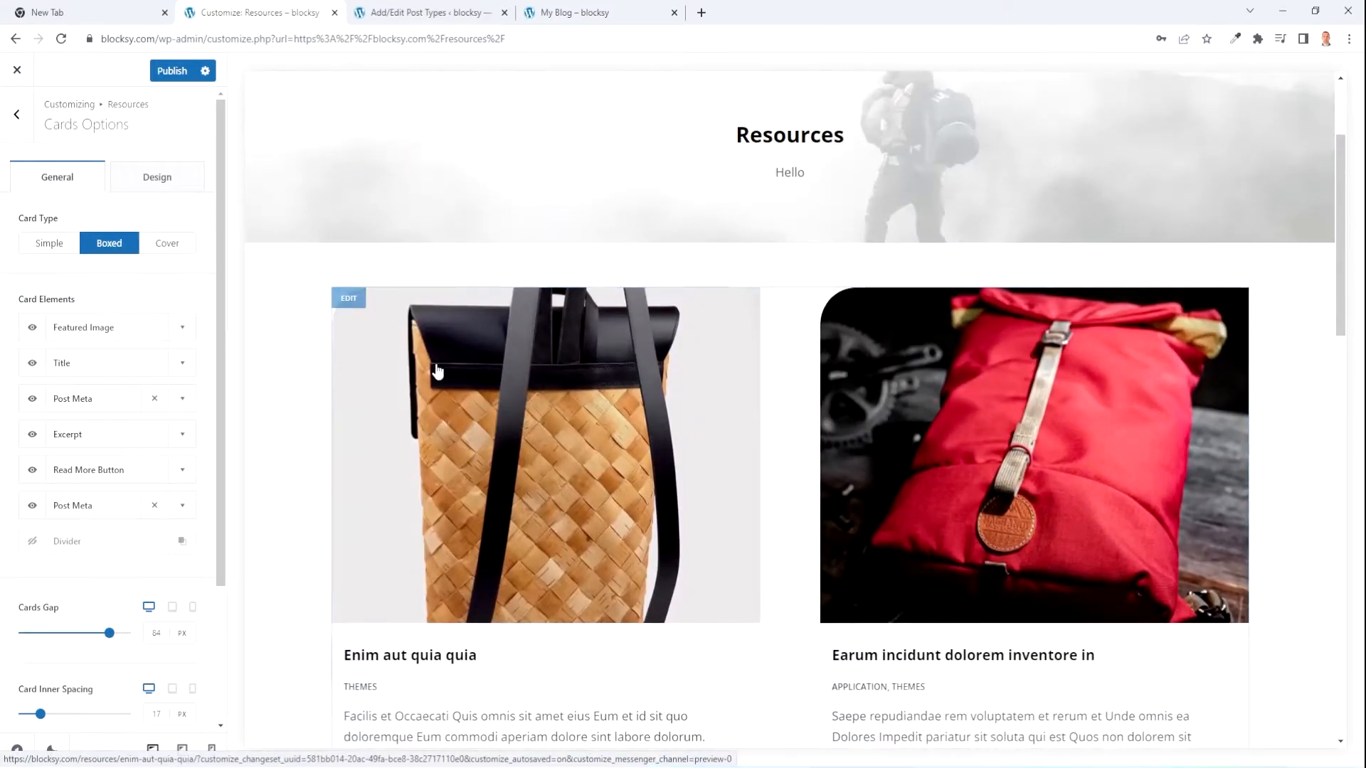
scroll(567, 573, down, 2)
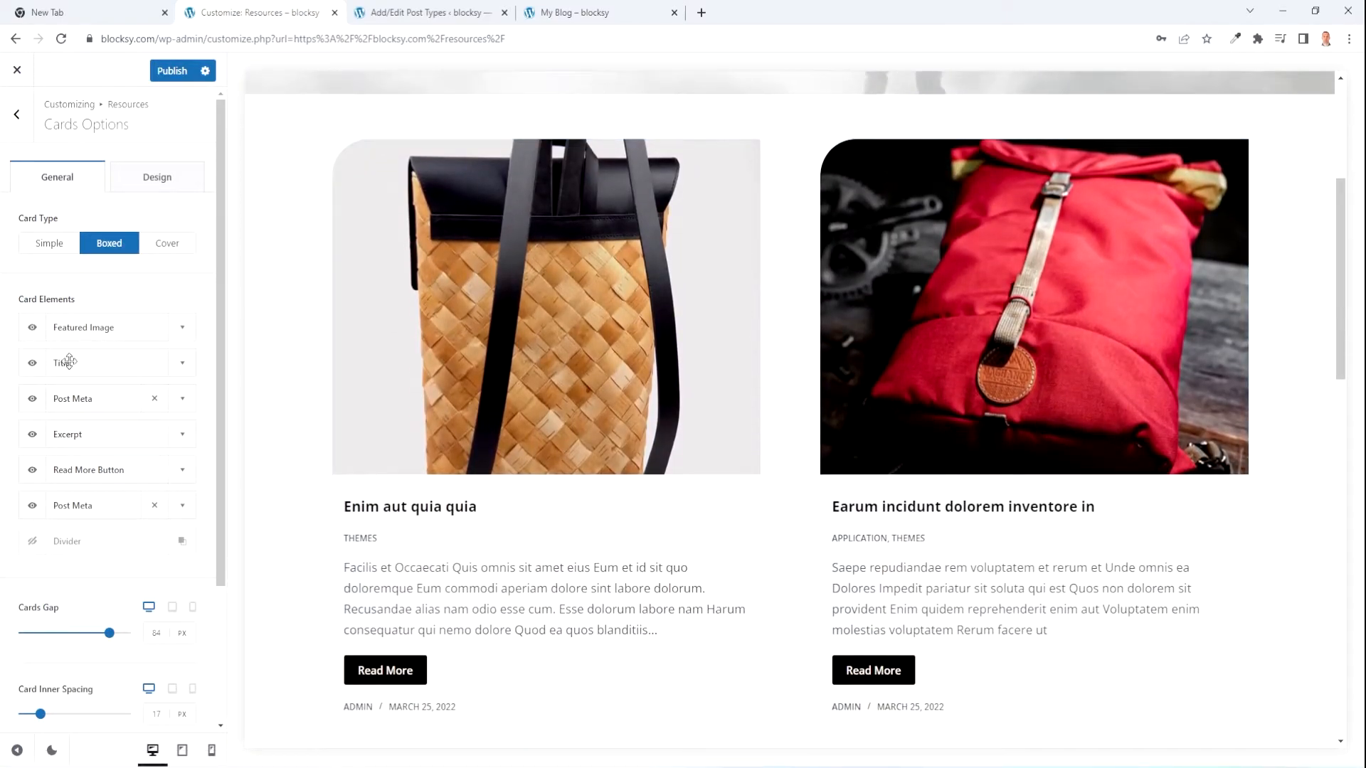
- Move the Title card element back above Featured Image, and hide the Excerpt and Read More Button elements
drag(73, 327, 72, 326)
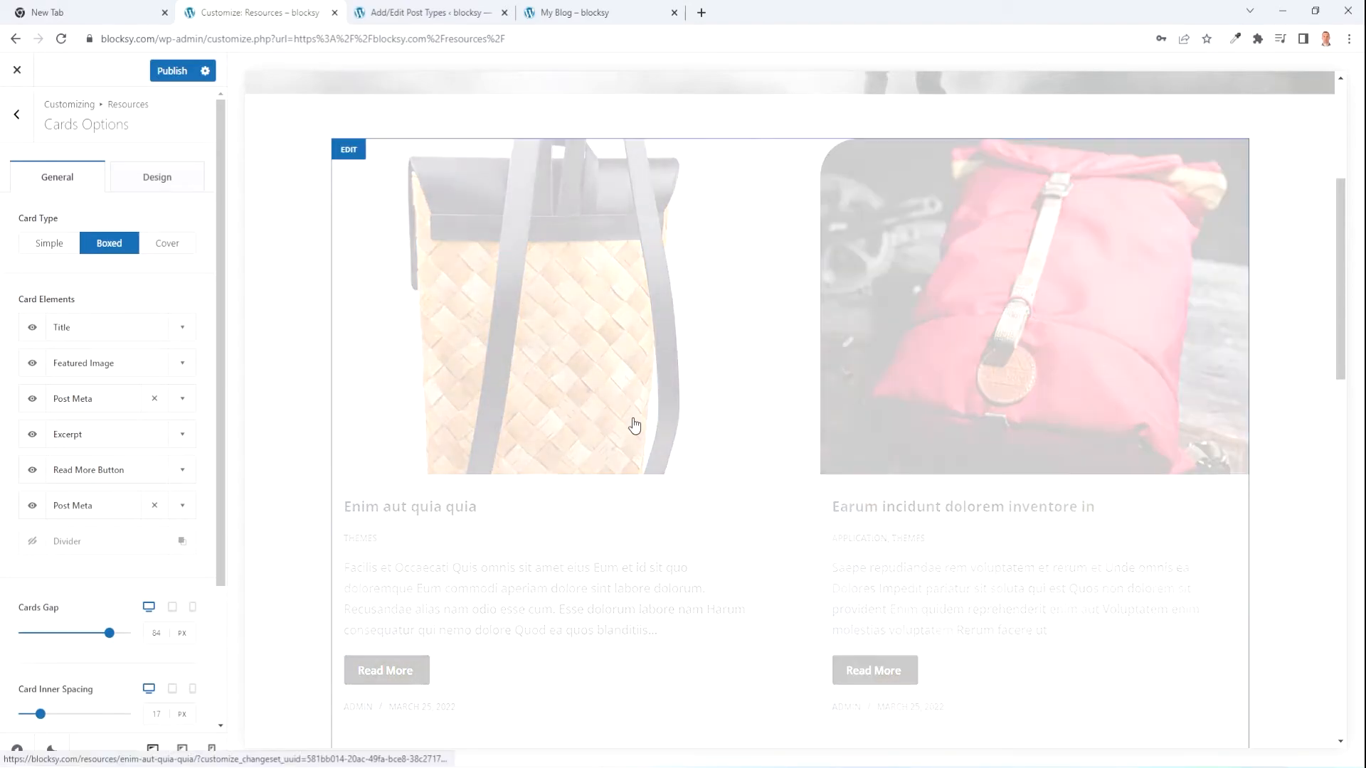
click(32, 436)
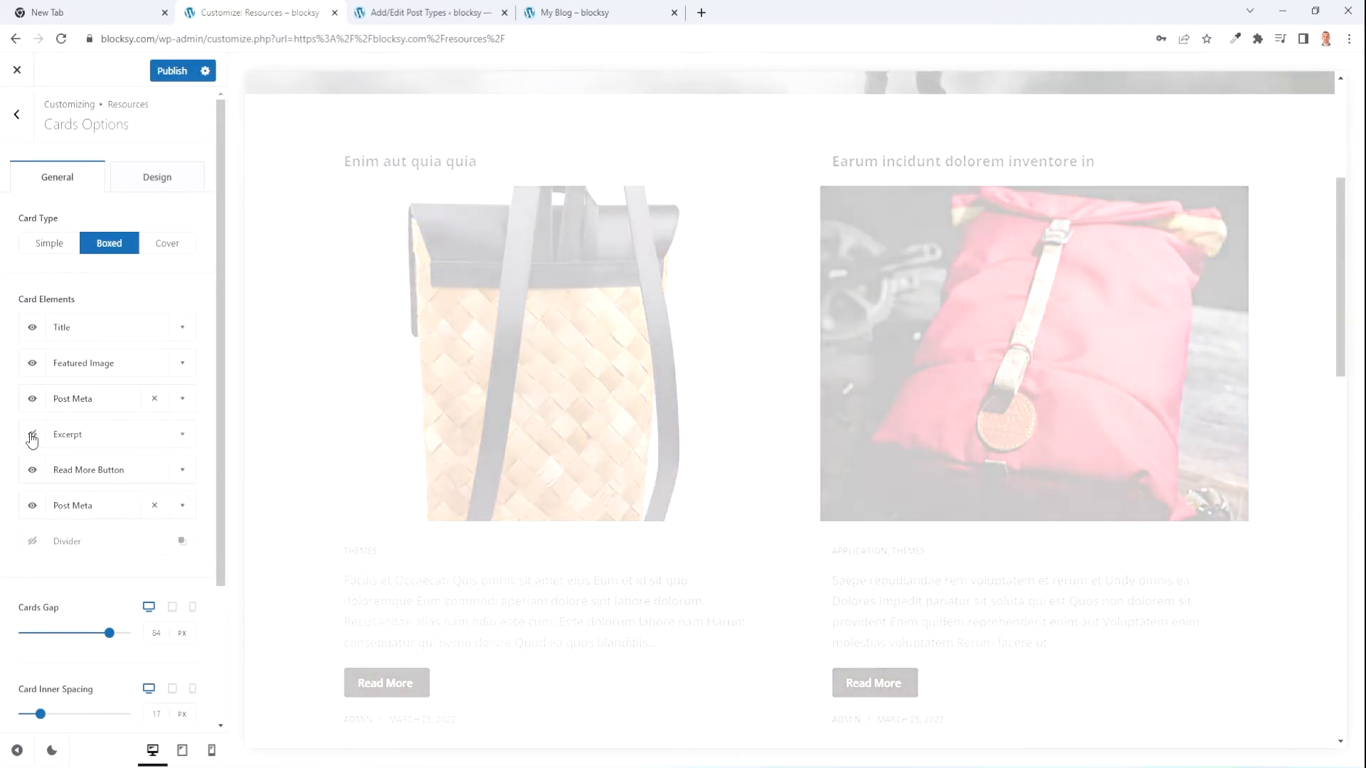
click(32, 473)
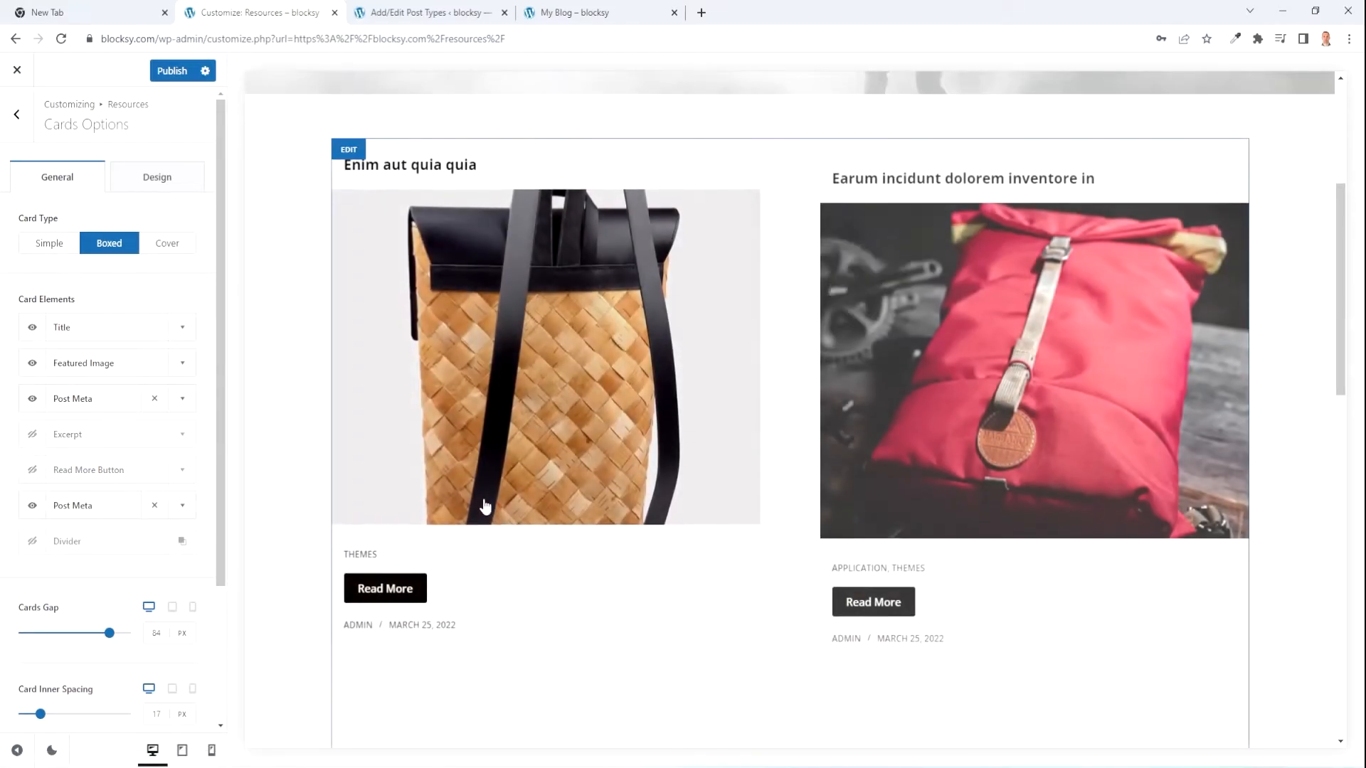
scroll(671, 515, down, 2)
scroll(570, 502, up, 2)
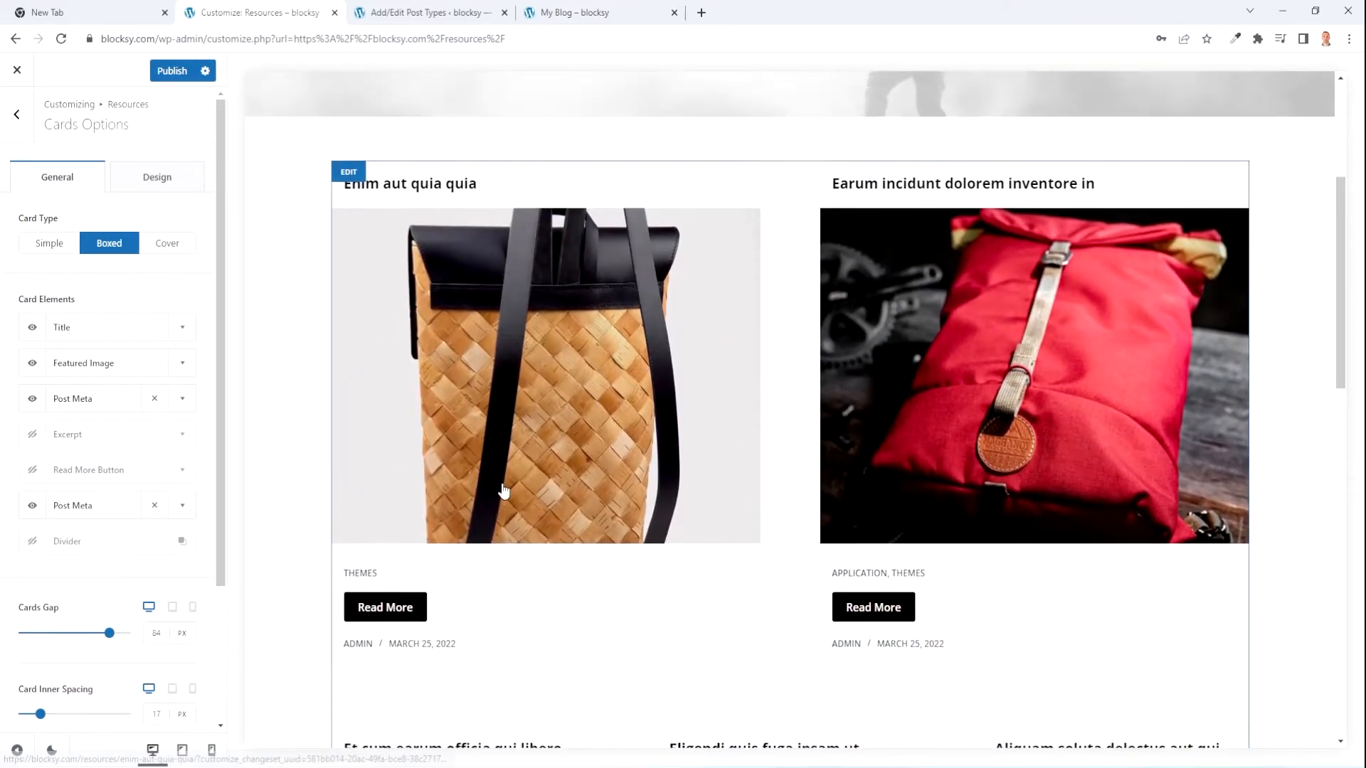
scroll(503, 491, down, 3)
scroll(659, 564, up, 1)
scroll(659, 564, up, 3)
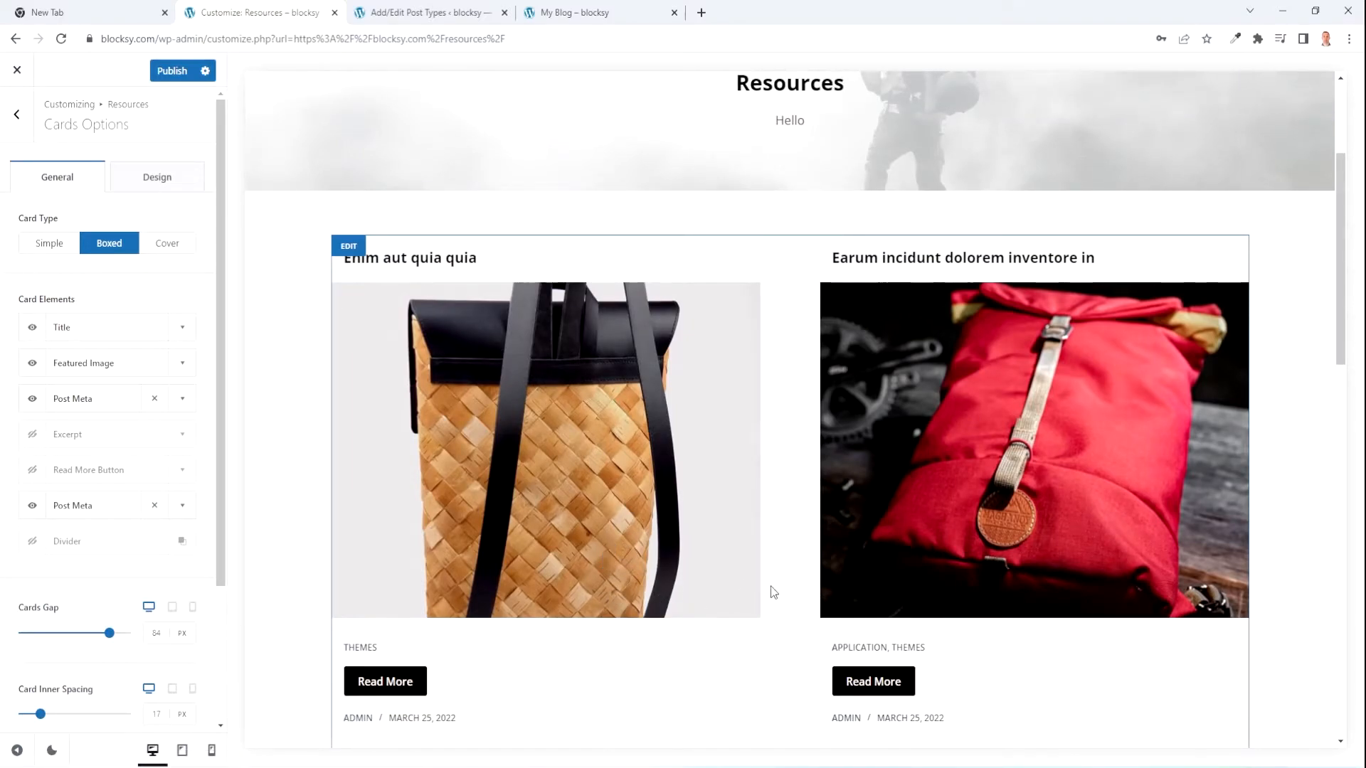
- Set the desktop Cards Gap to 60 px and check the card spacing in the tablet and mobile previews
scroll(47, 581, down, 1)
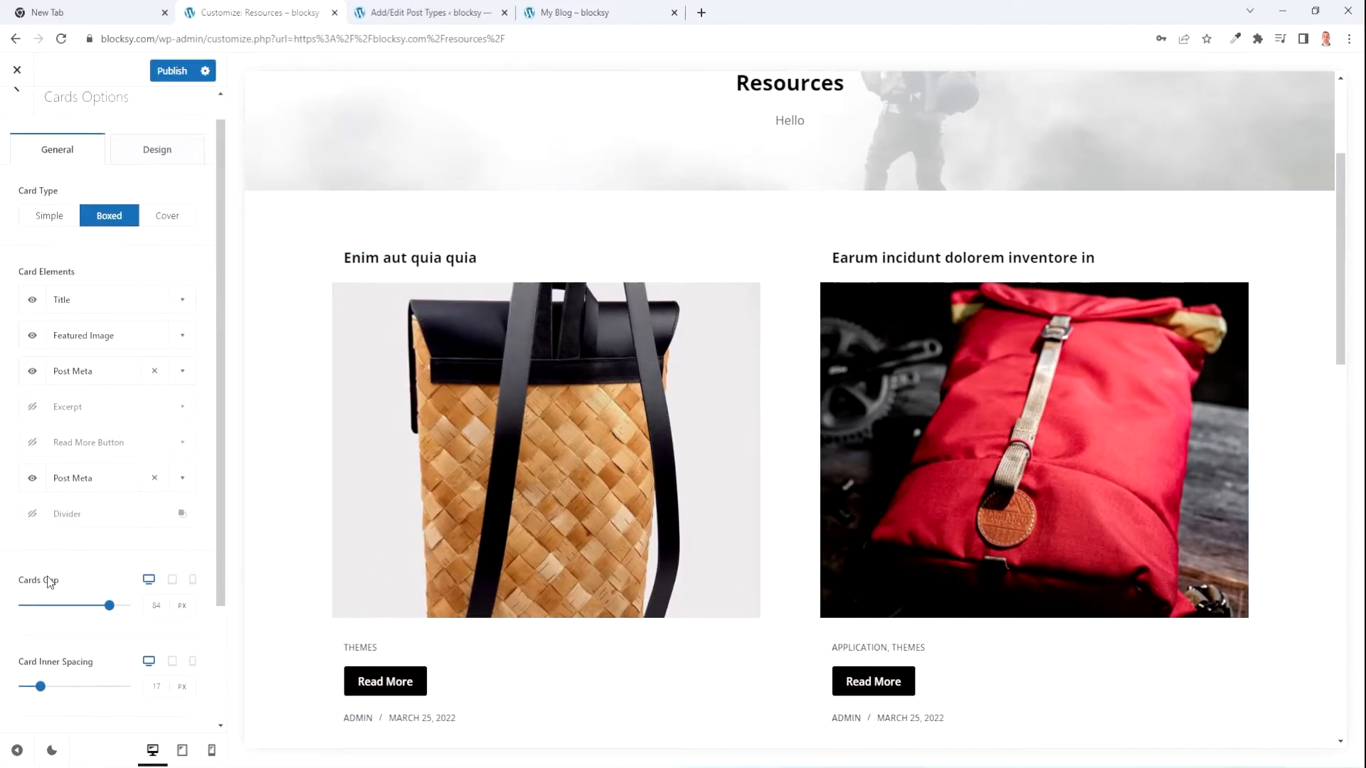
scroll(47, 578, down, 2)
mouse_move(109, 489)
mouse_down()
mouse_move(29, 493)
mouse_move(116, 498)
mouse_move(83, 498)
mouse_up()
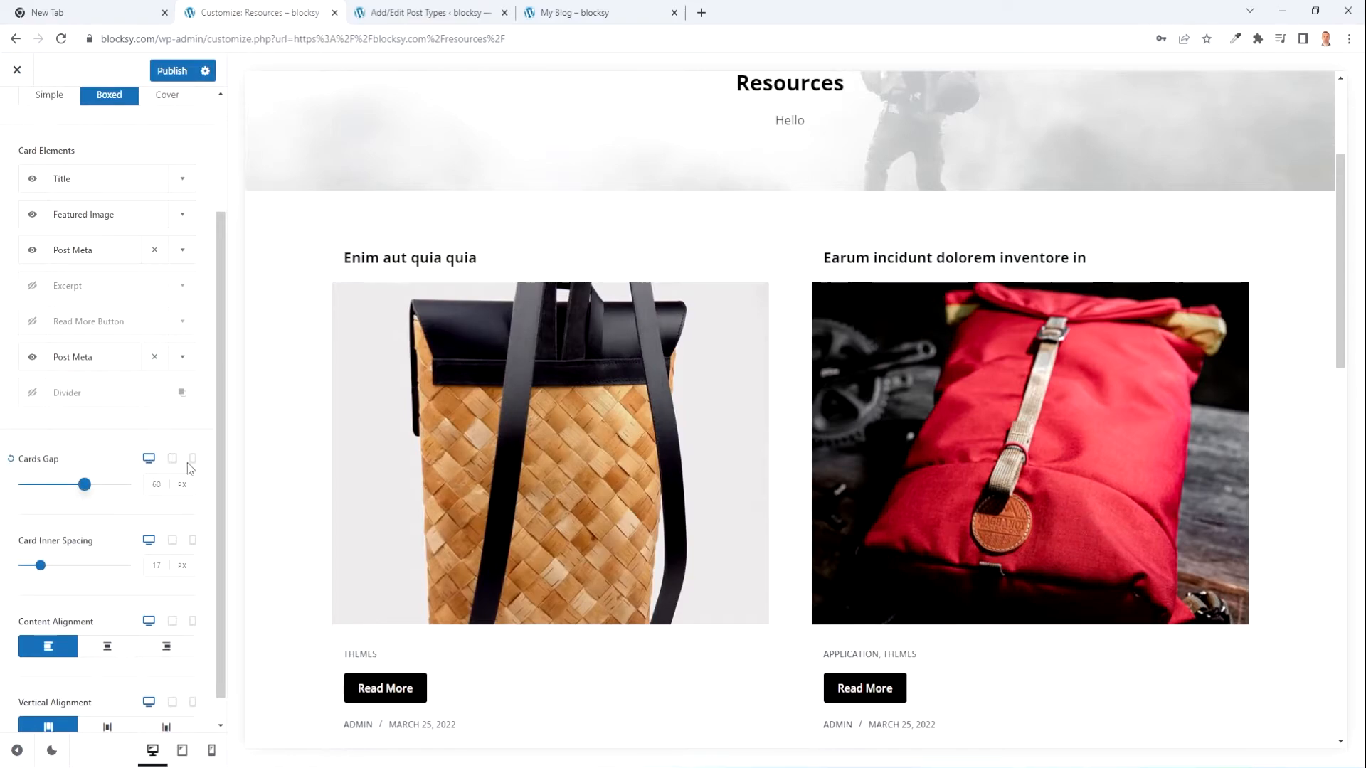
click(172, 459)
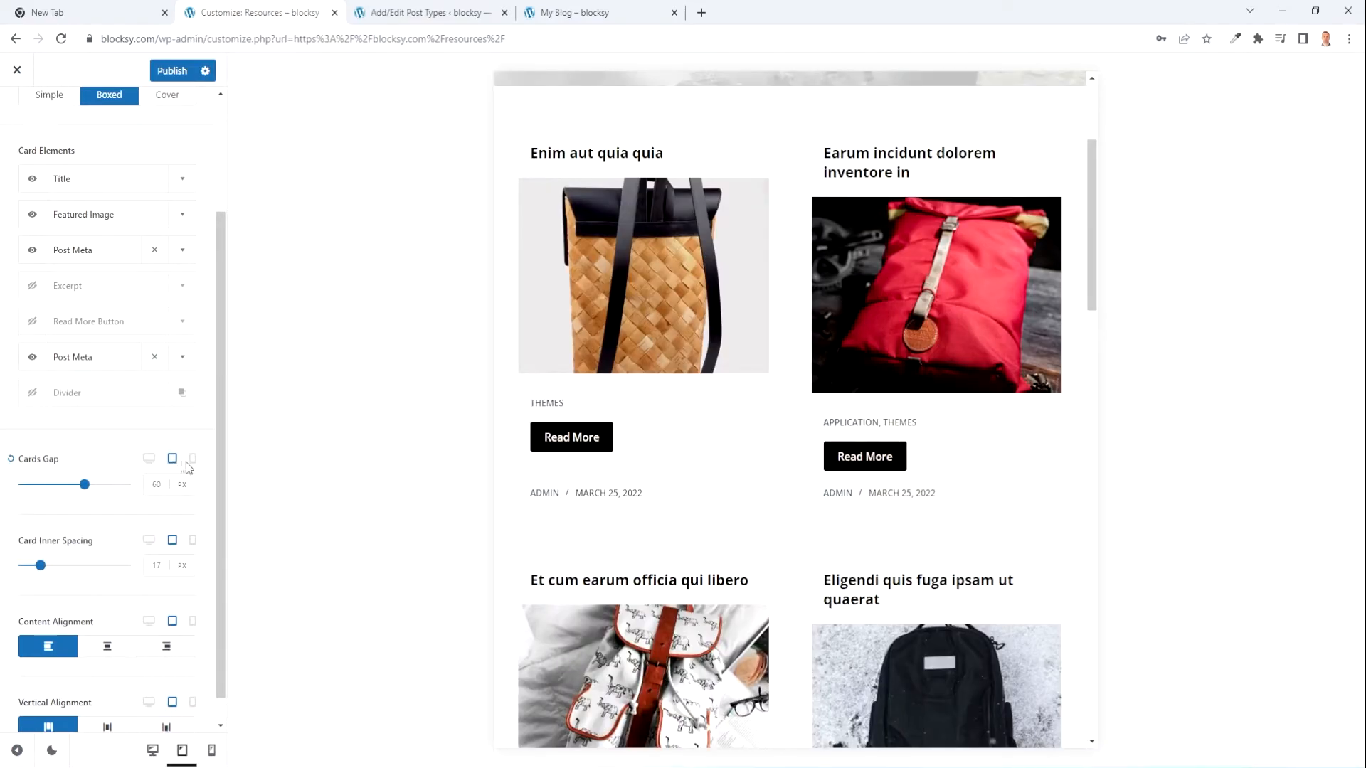
click(192, 460)
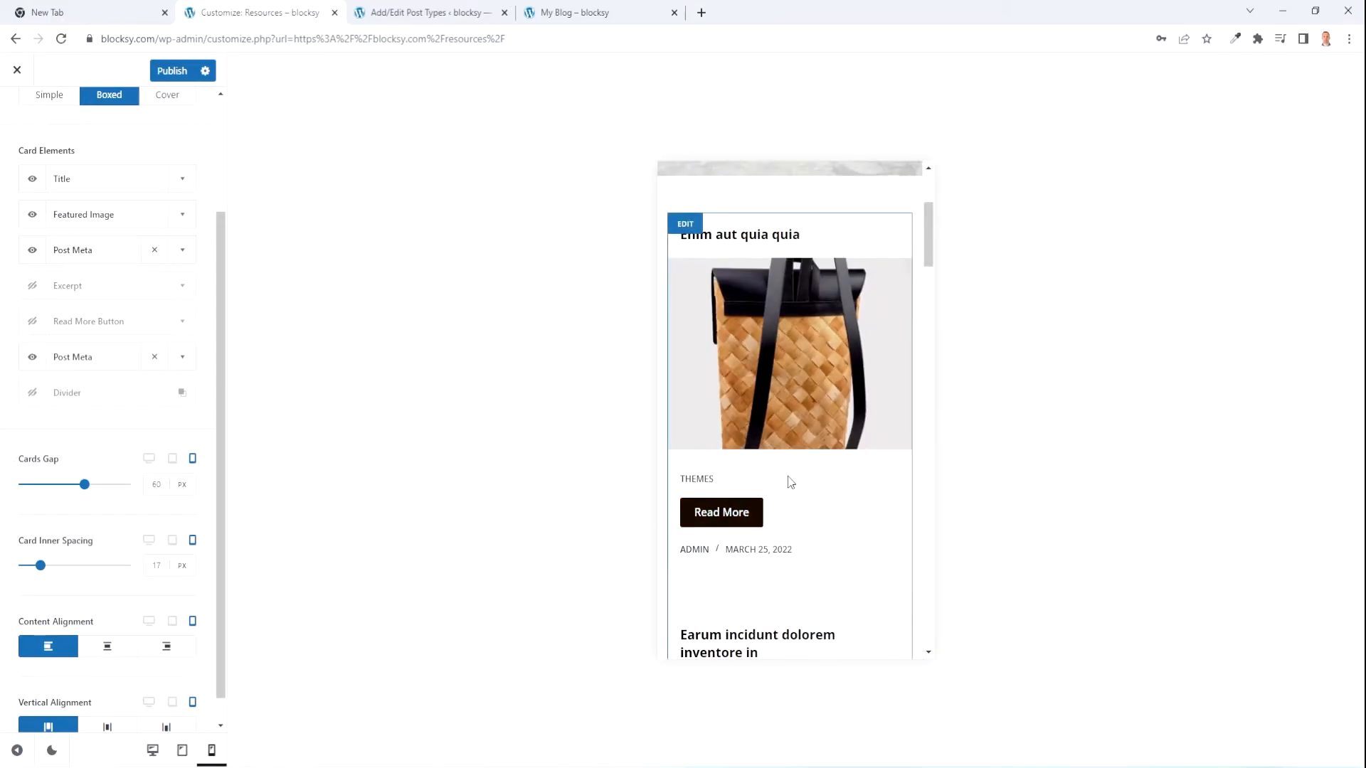
scroll(787, 479, down, 9)
scroll(788, 481, up, 3)
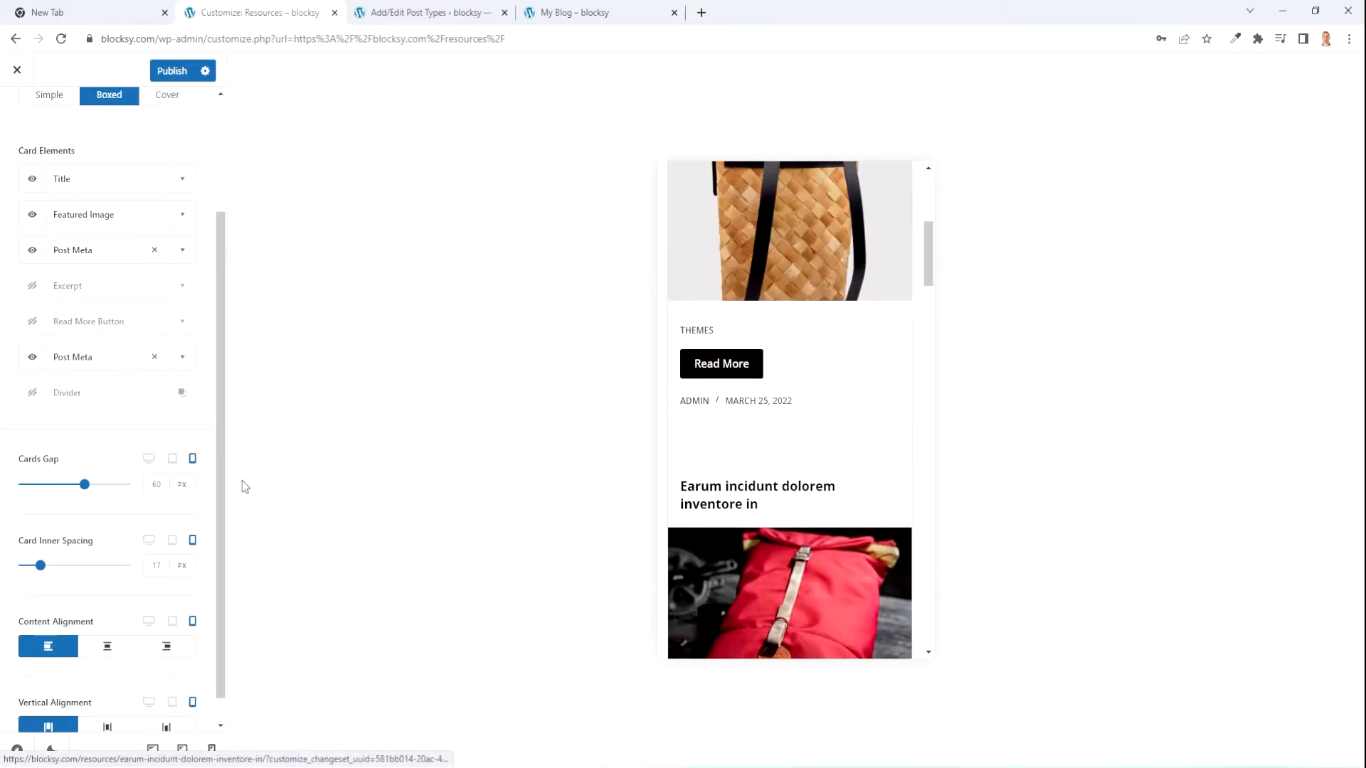
- Return to the desktop preview and, after trying wider and narrower values, set the Card Inner Spacing to 21 px
click(149, 458)
drag(52, 569, 103, 567)
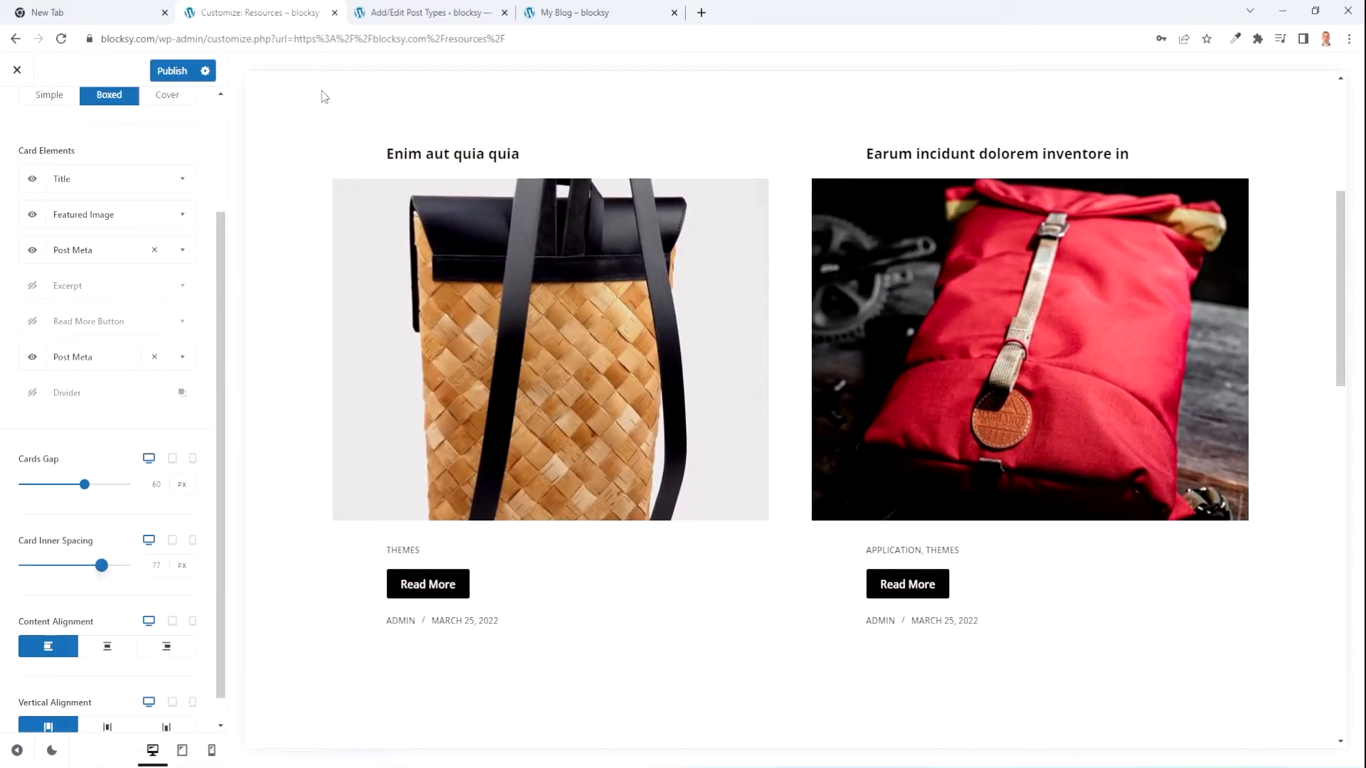
drag(95, 569, 2, 590)
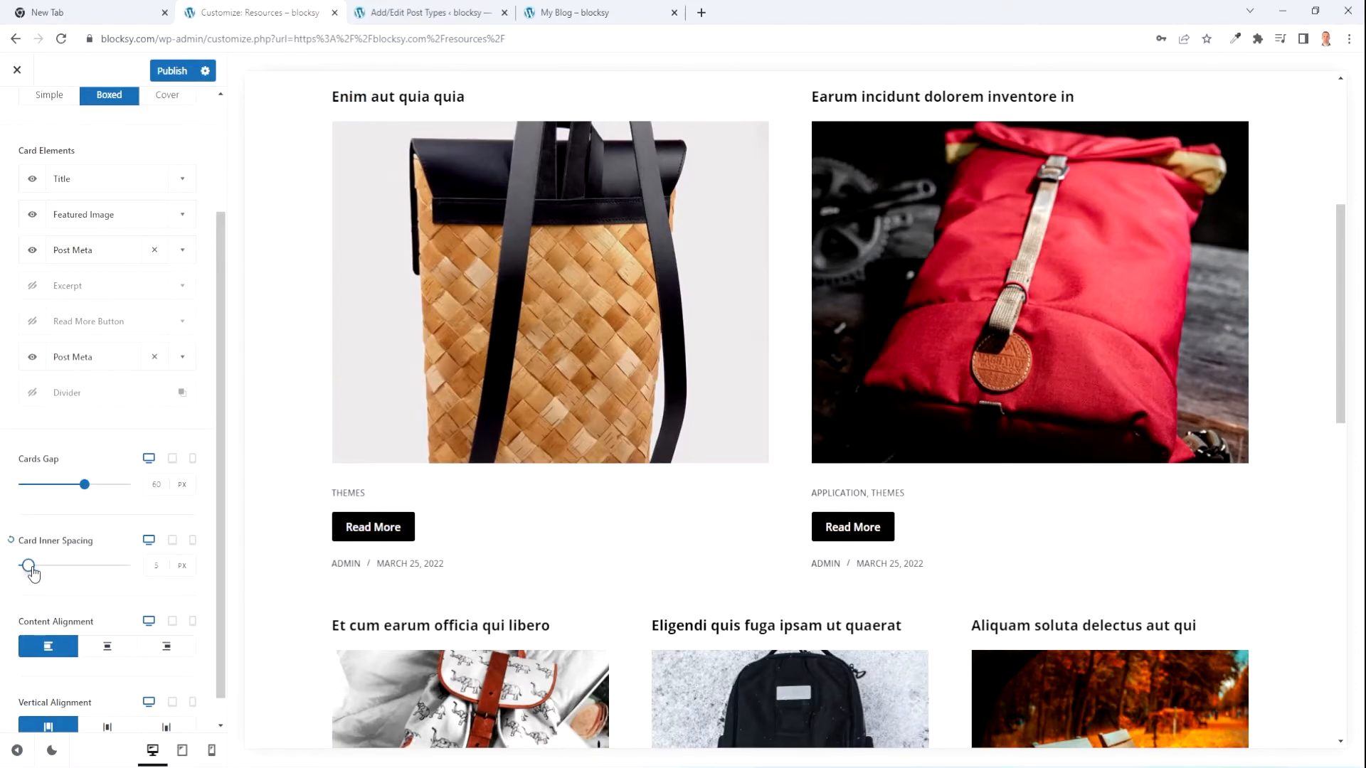
drag(24, 569, 43, 569)
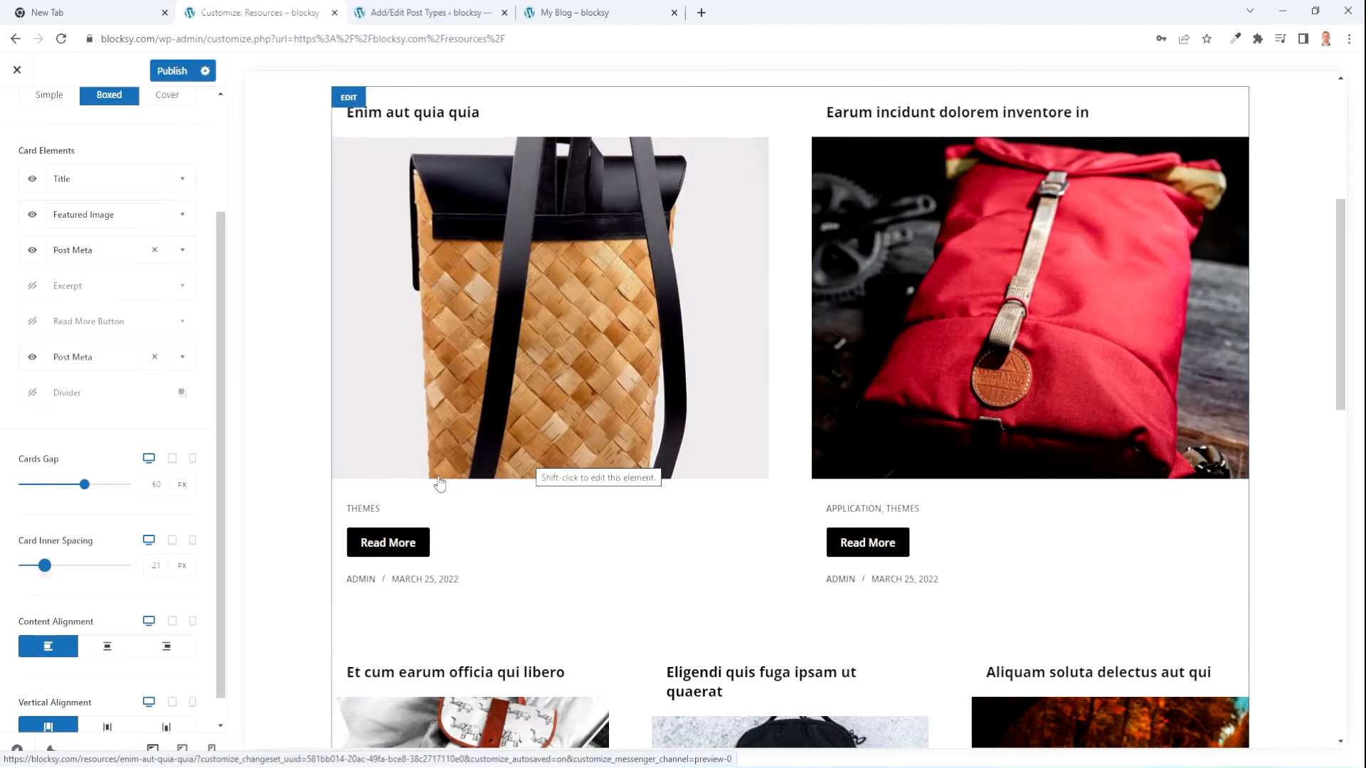
- Try the centre and right content alignments on the cards, and restore left alignment
scroll(440, 484, down, 3)
scroll(76, 583, down, 1)
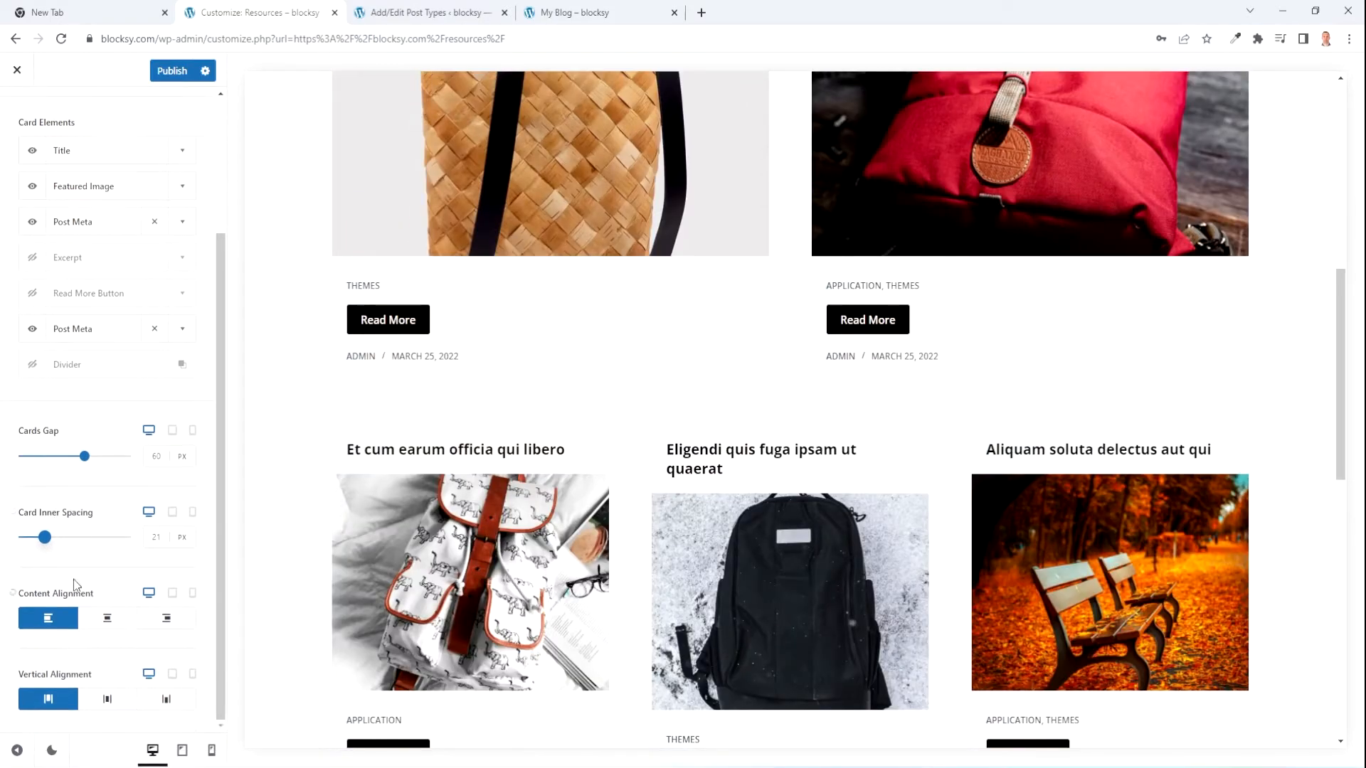
click(108, 618)
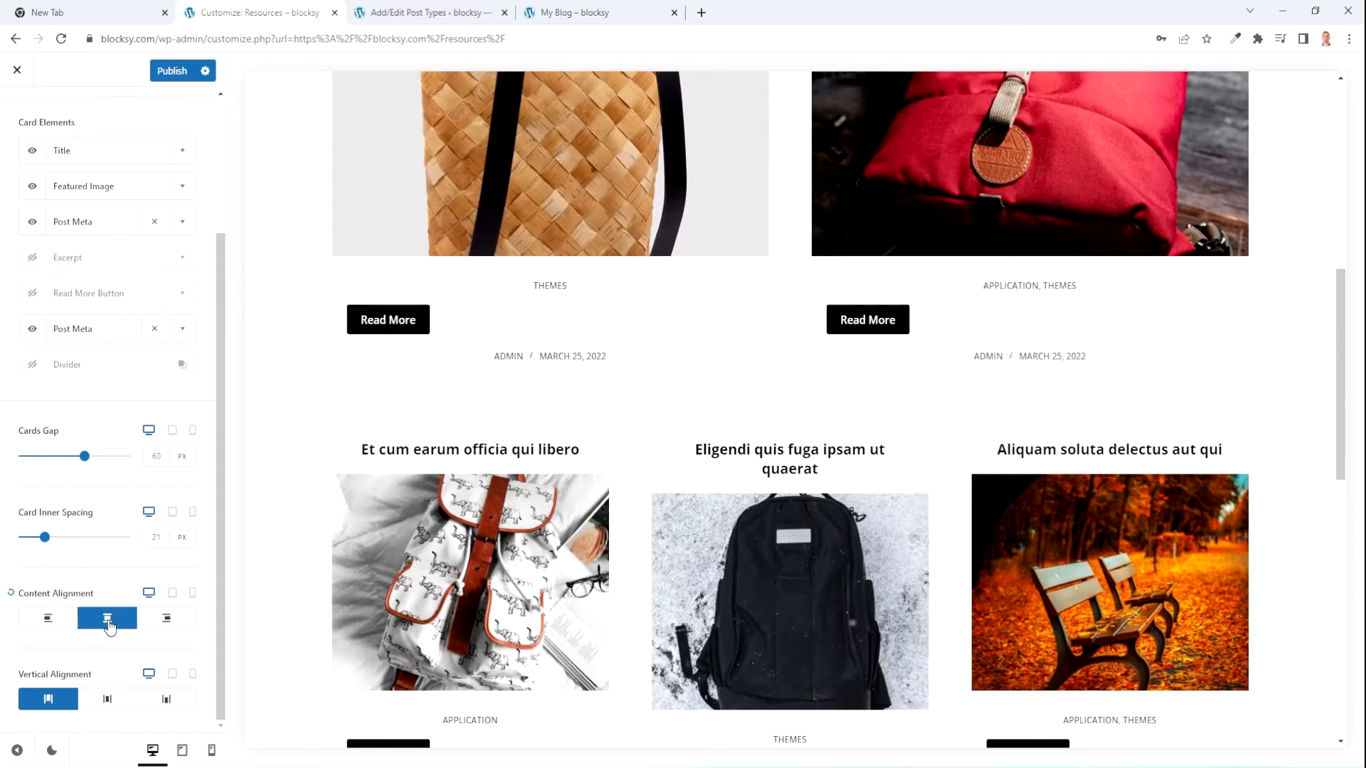
click(167, 619)
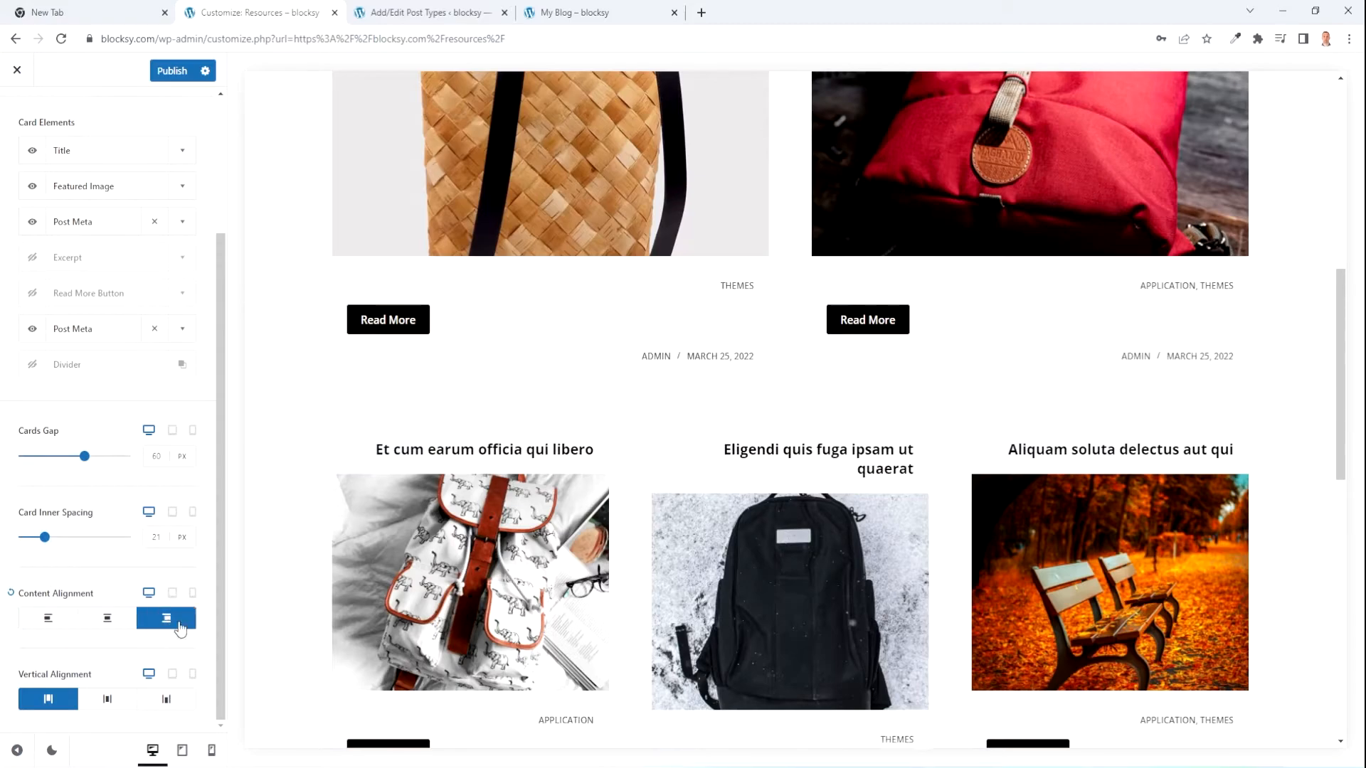
click(43, 622)
- Try the middle and bottom vertical alignments on the cards, and restore top alignment
scroll(466, 450, down, 2)
scroll(466, 451, down, 1)
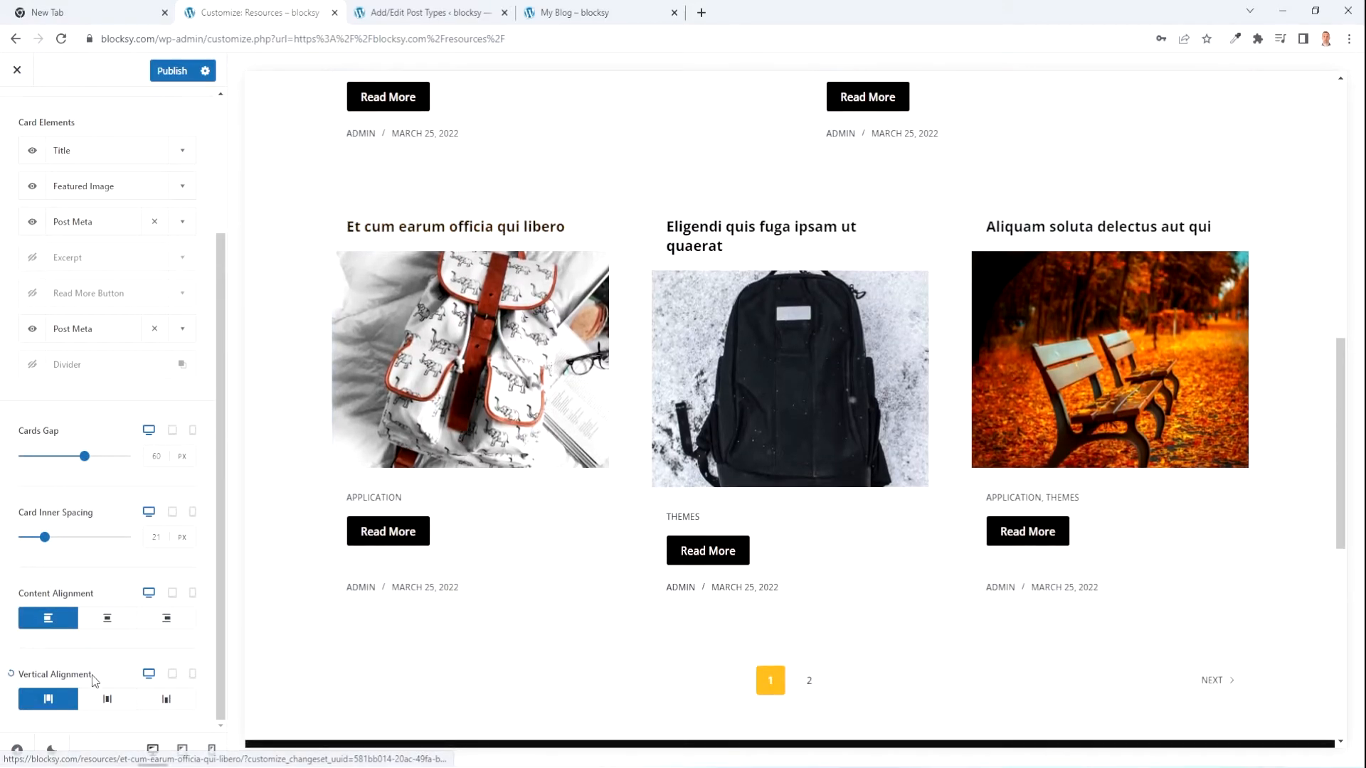
click(107, 699)
click(168, 705)
click(109, 701)
click(65, 696)
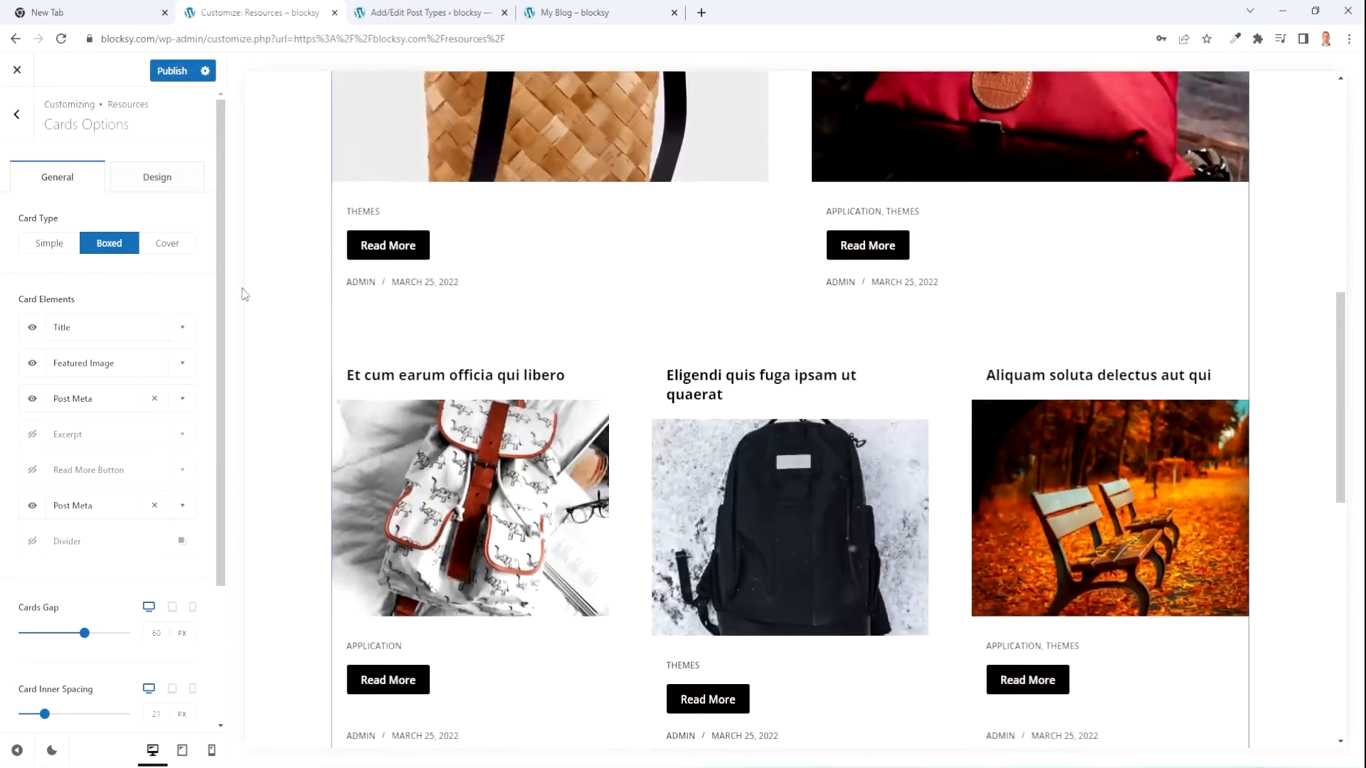
- Leave the card options, enable the Sidebar page element for Resources and review it beside the cards in the preview
click(15, 120)
scroll(173, 456, down, 2)
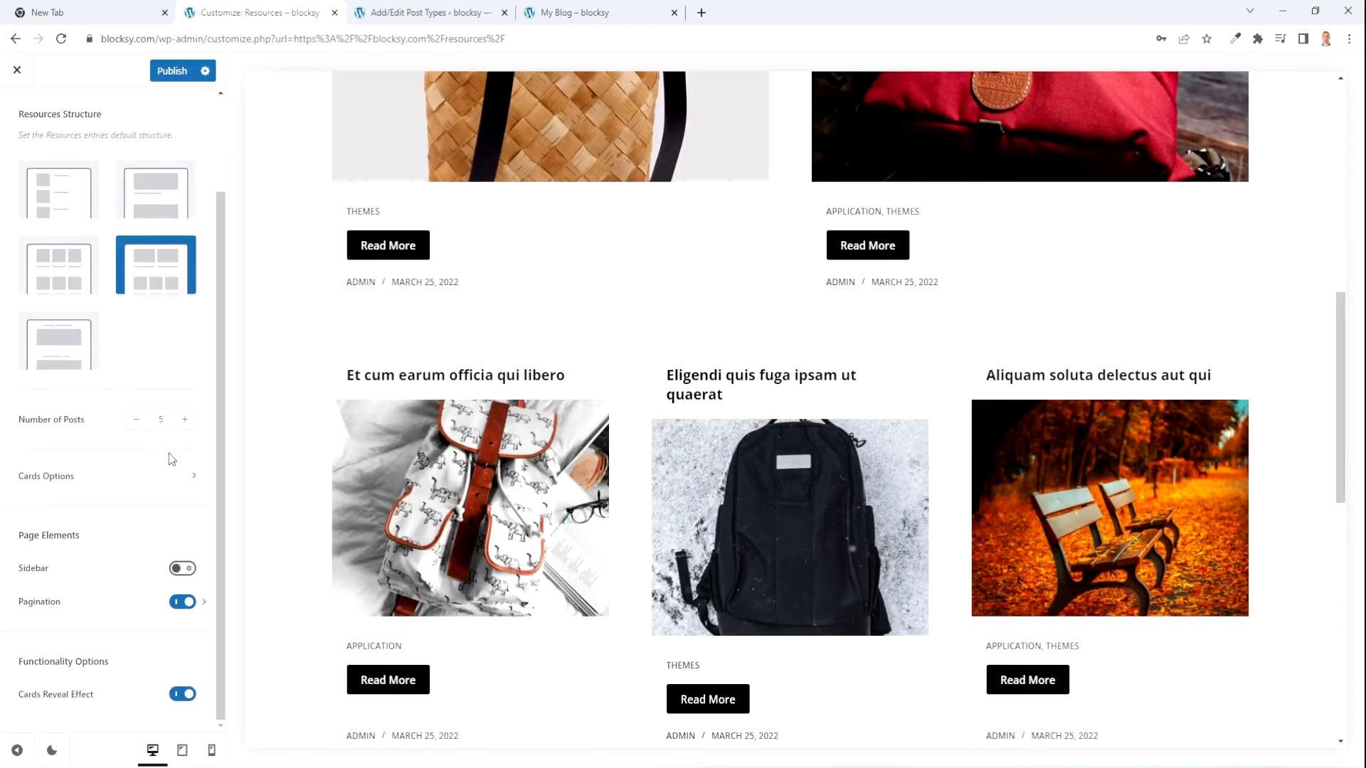
click(181, 572)
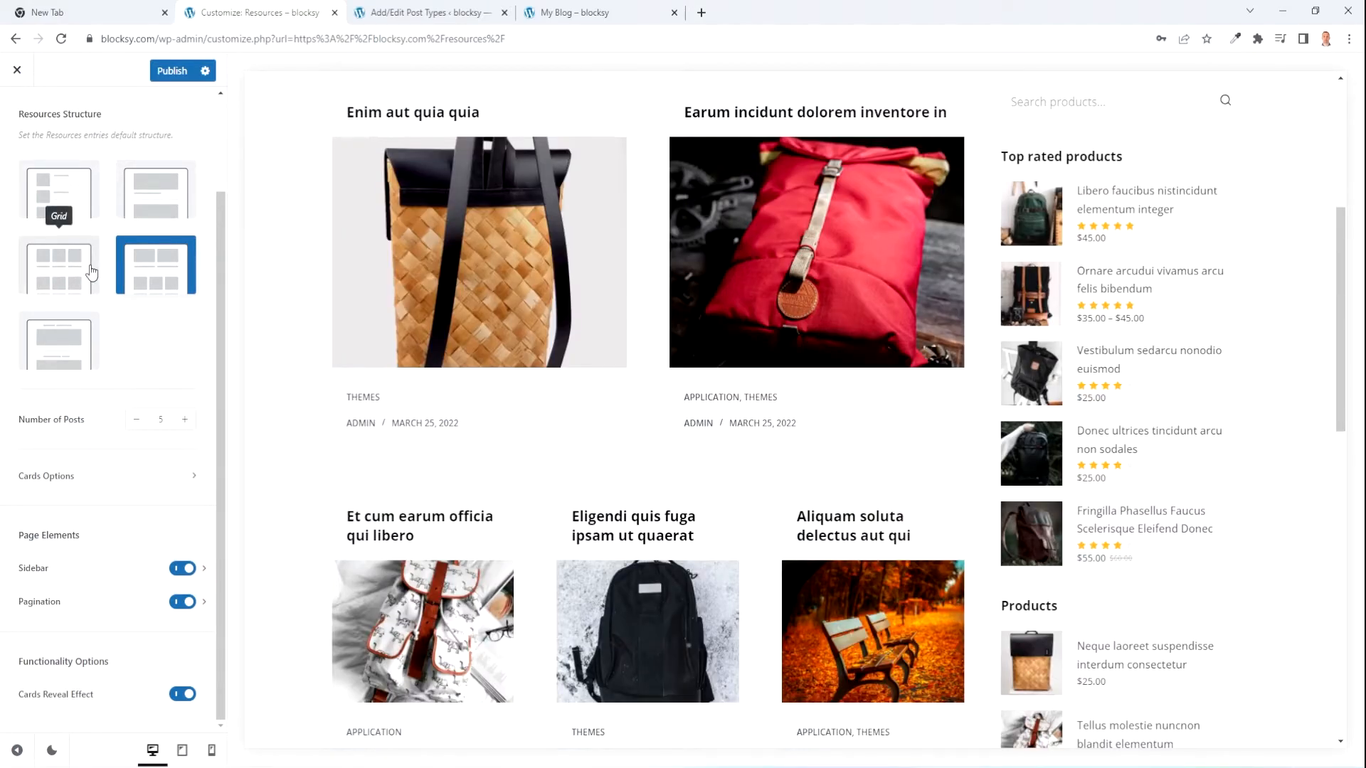
scroll(608, 405, down, 7)
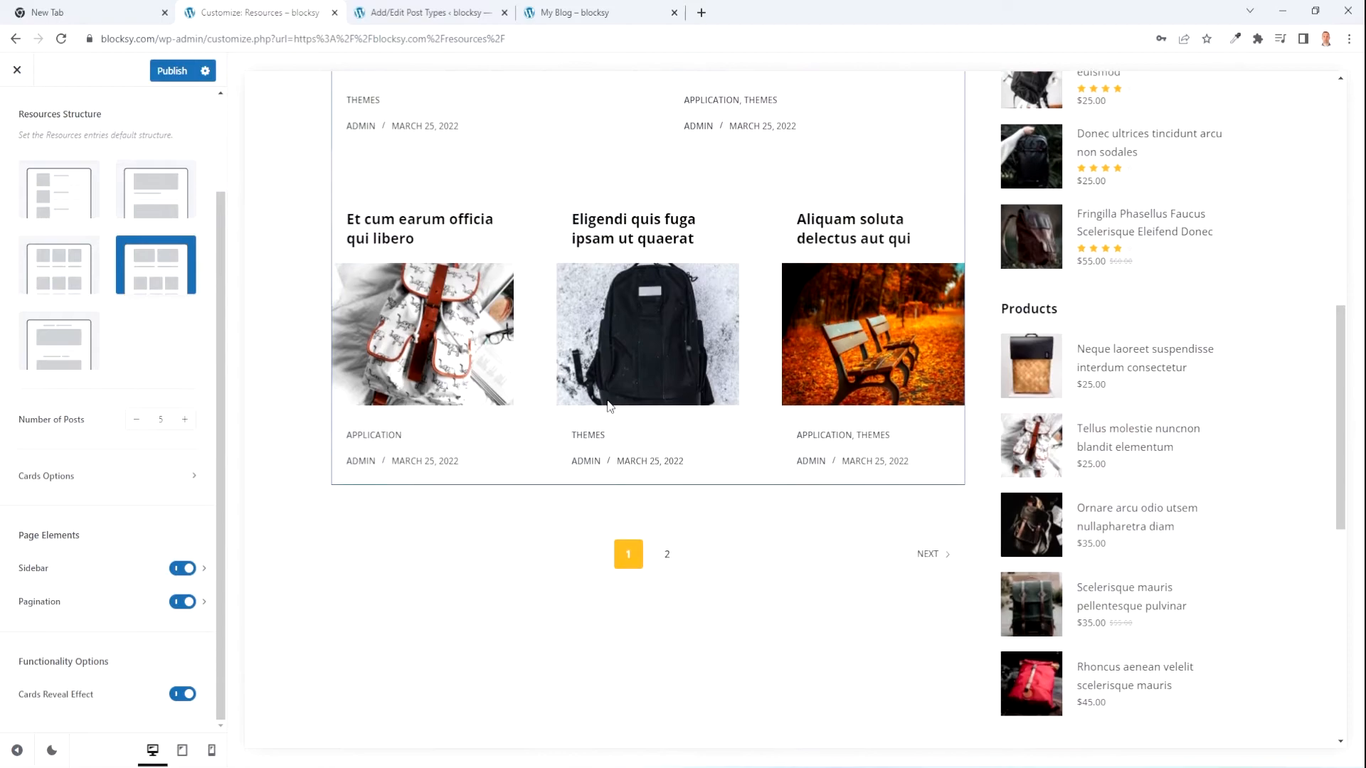
scroll(608, 407, up, 1)
scroll(608, 407, up, 8)
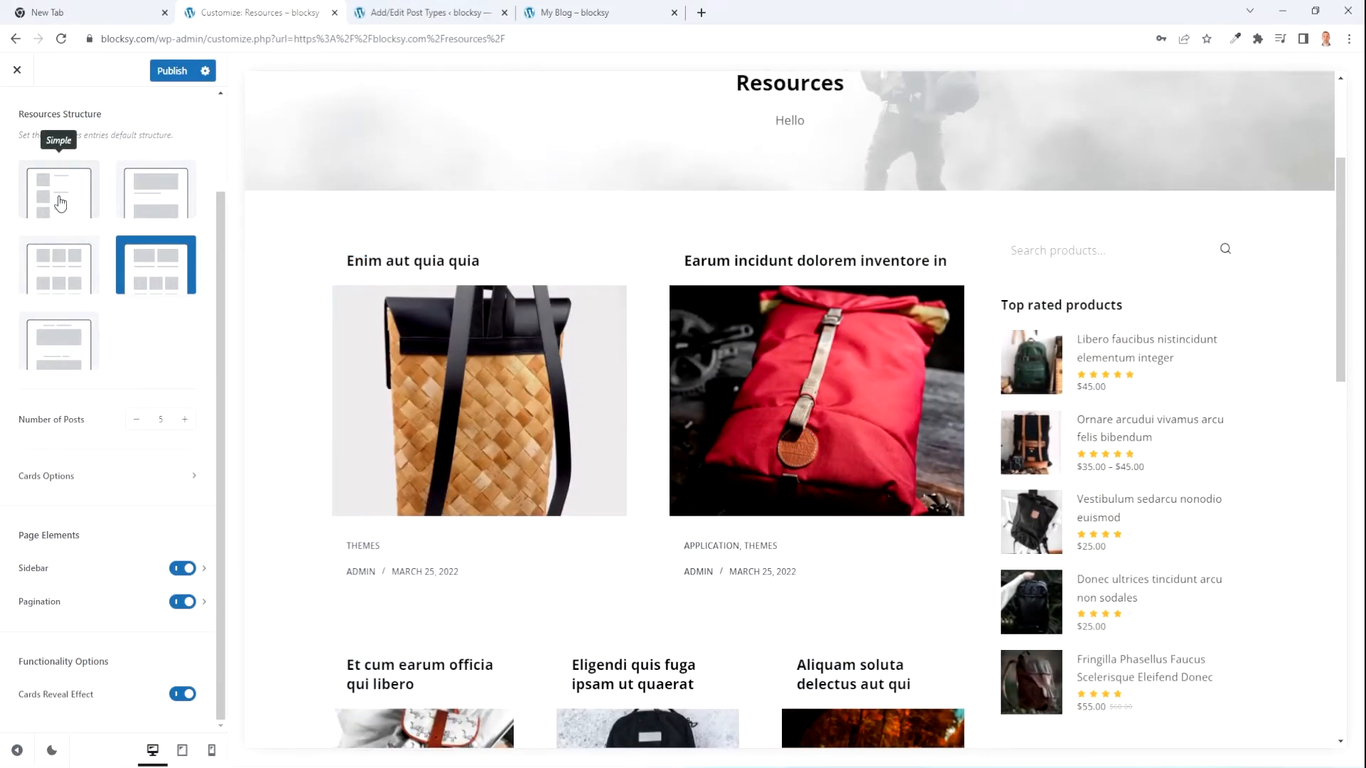
- Change the Resources structure to Simple and check the post list in the preview
click(60, 204)
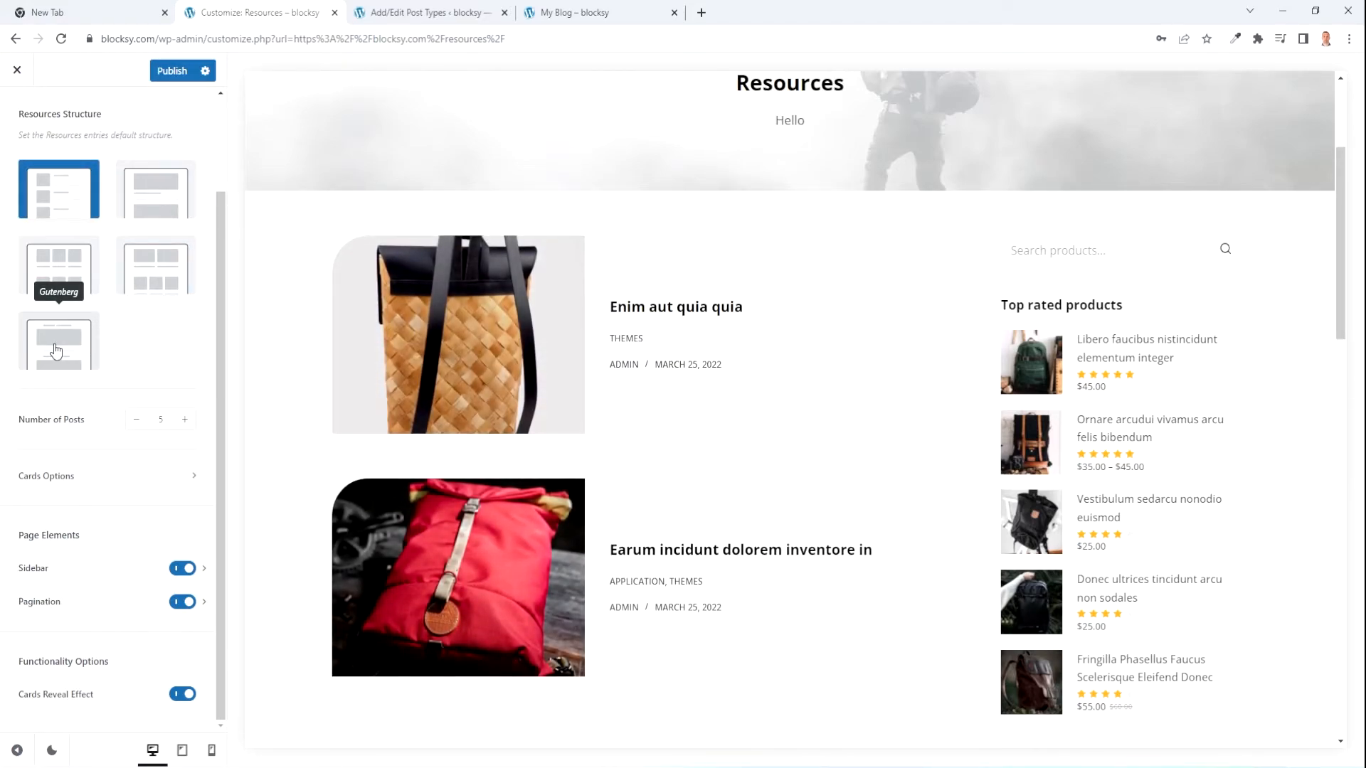
scroll(604, 429, down, 12)
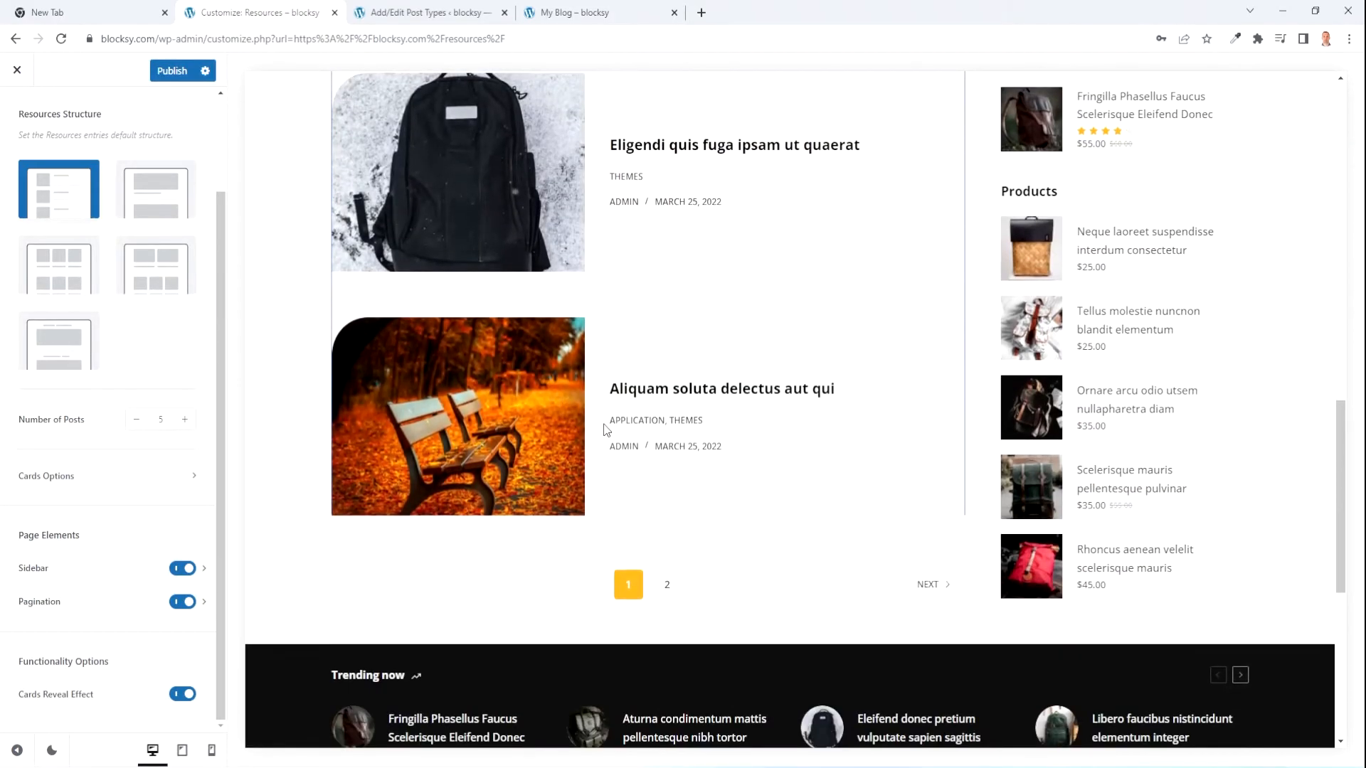
scroll(604, 429, up, 5)
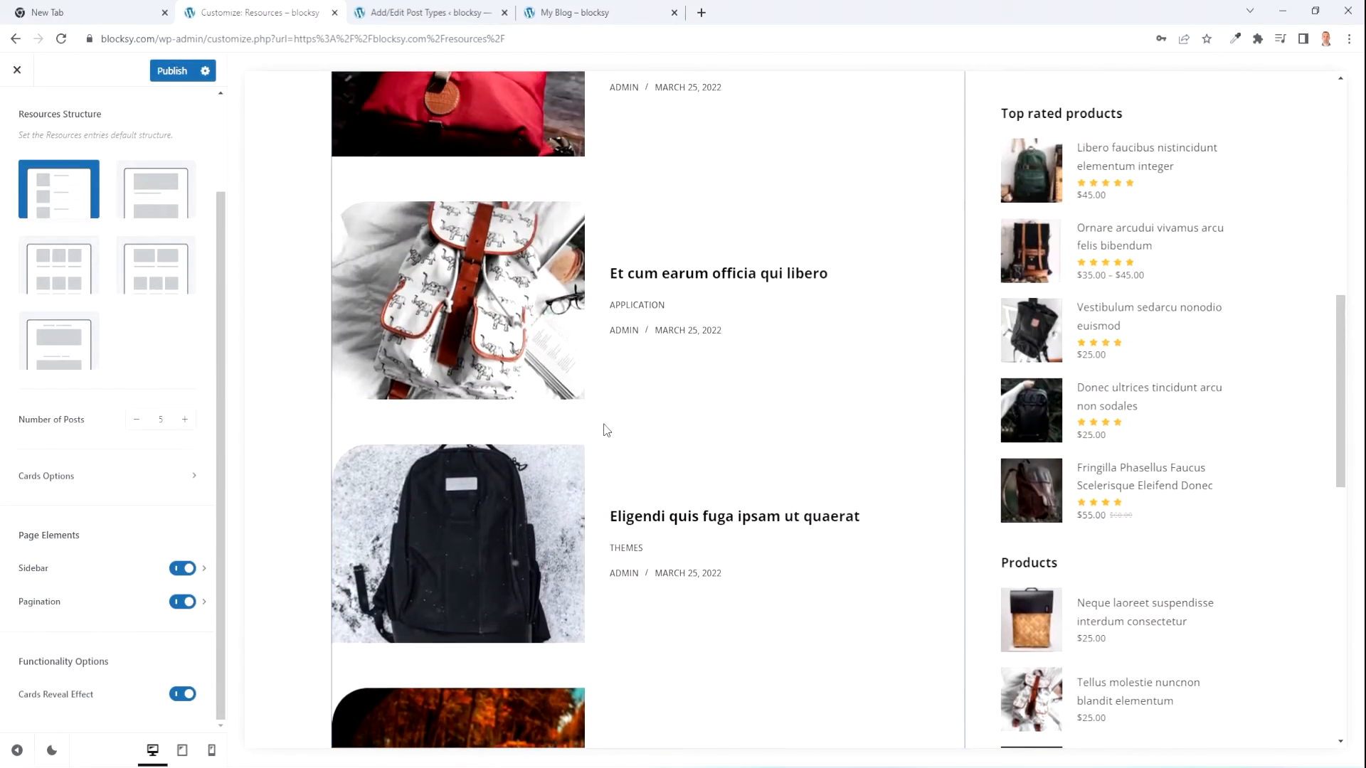
- Try the left sidebar position for the Resources archive, restore the right sidebar and leave the sidebar settings
click(205, 570)
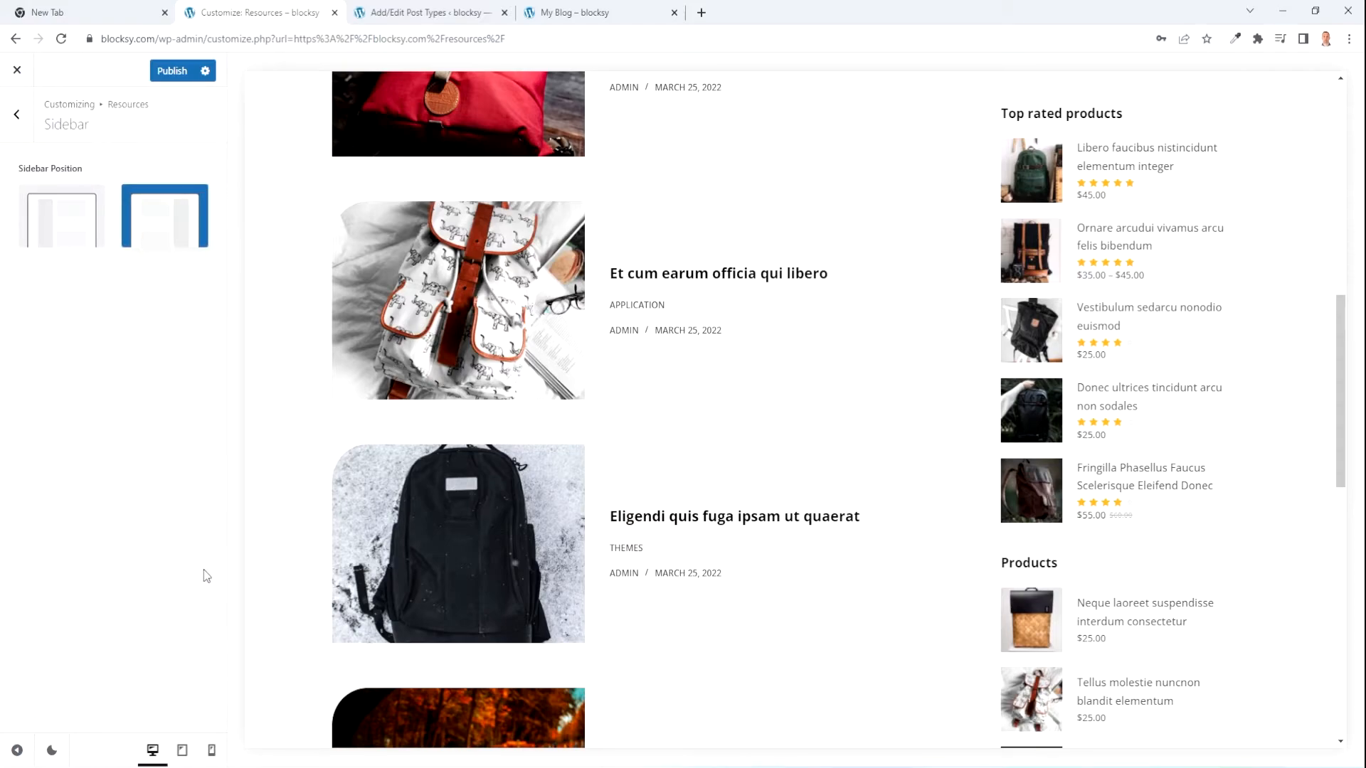
click(56, 214)
click(149, 219)
click(76, 243)
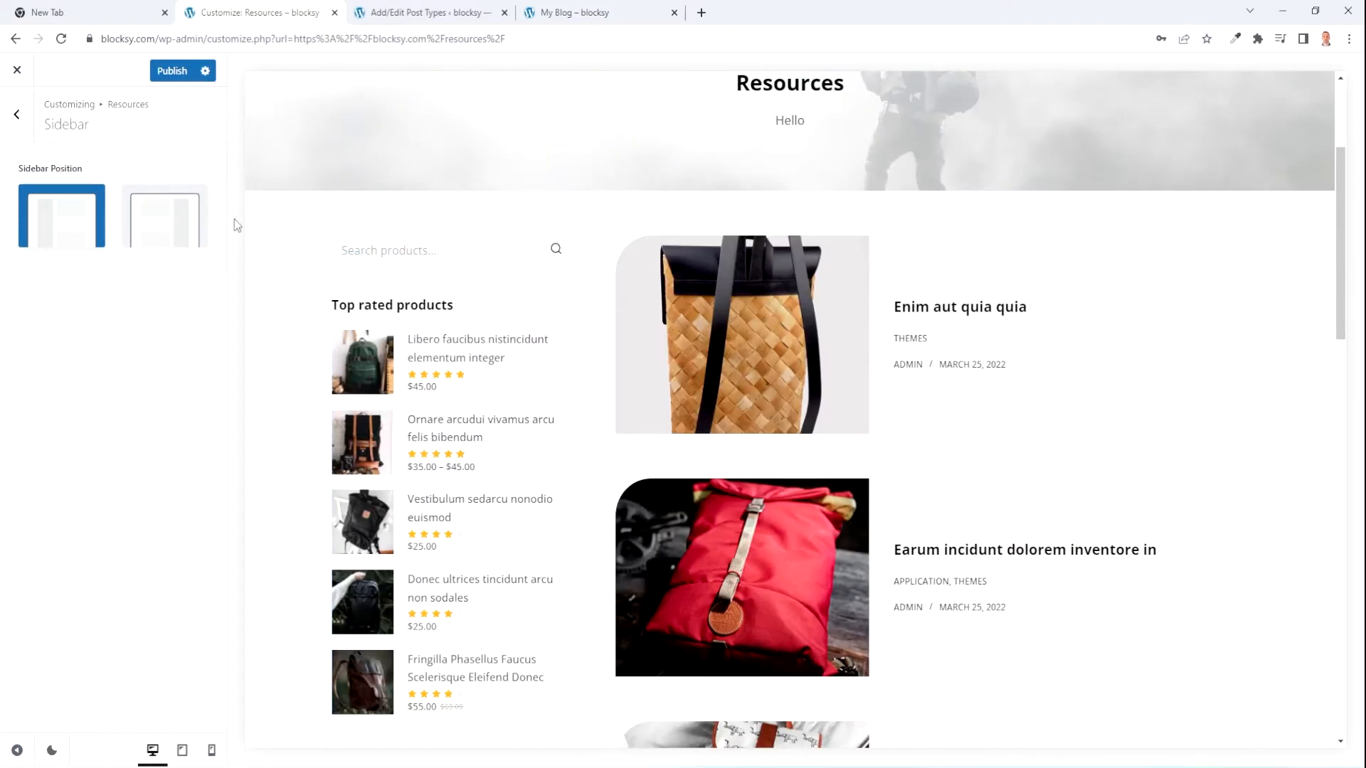
click(164, 217)
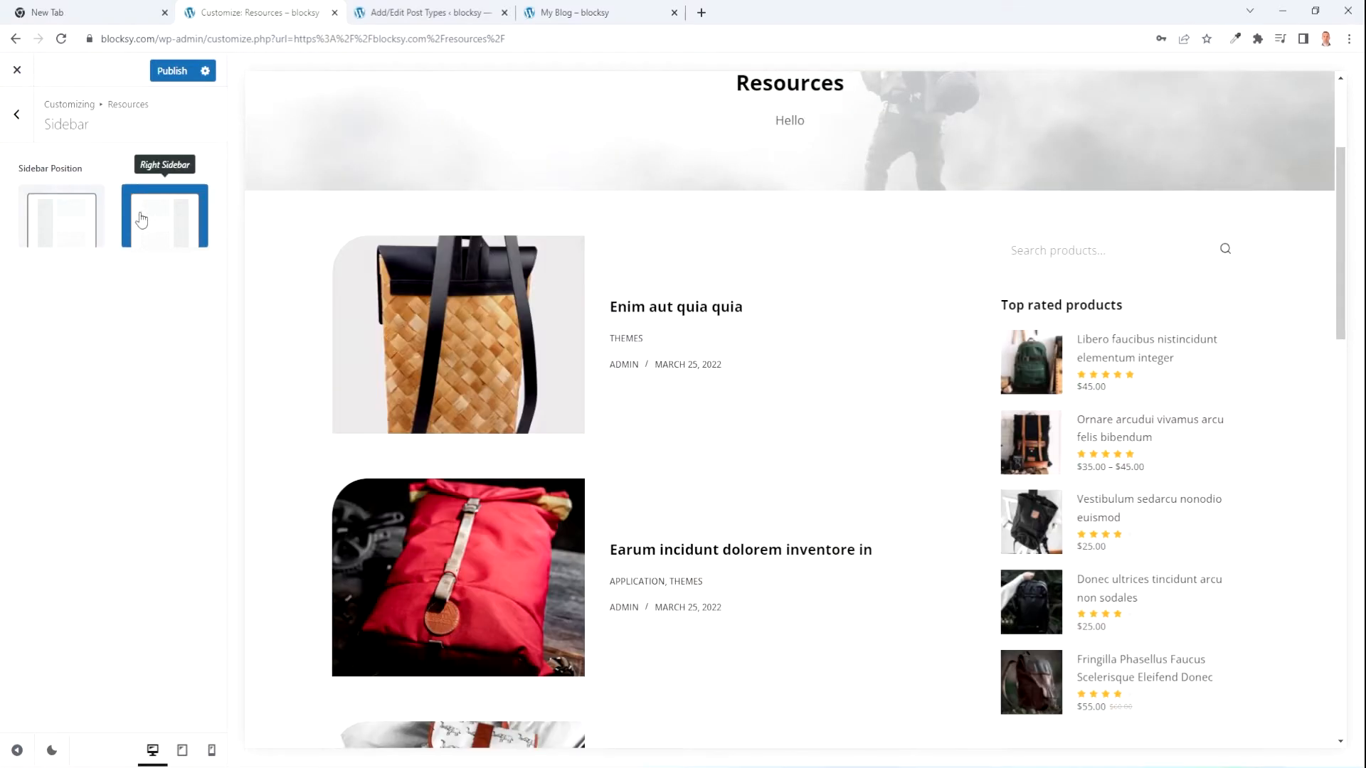
click(17, 114)
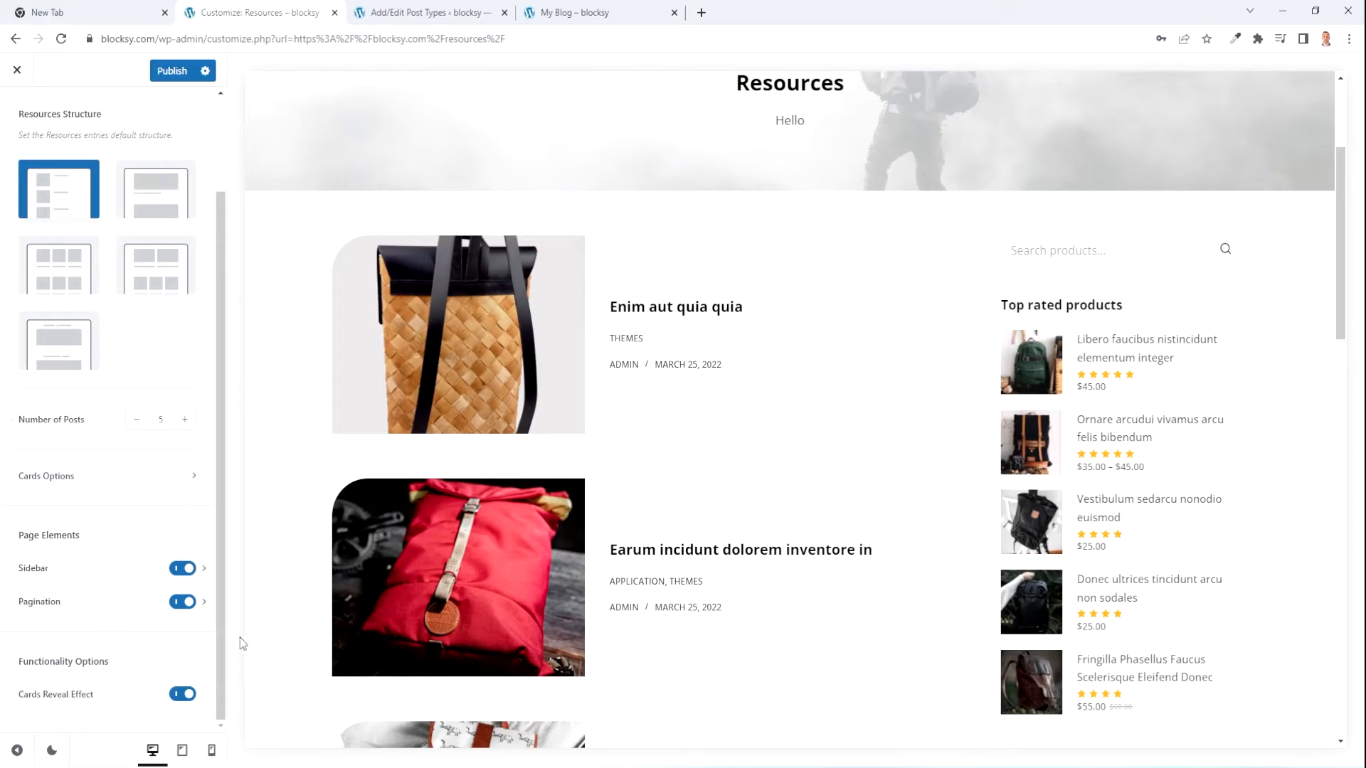
- Try the Next/Prev, Load More and Infinite Scroll pagination types for the Resources archive
click(203, 603)
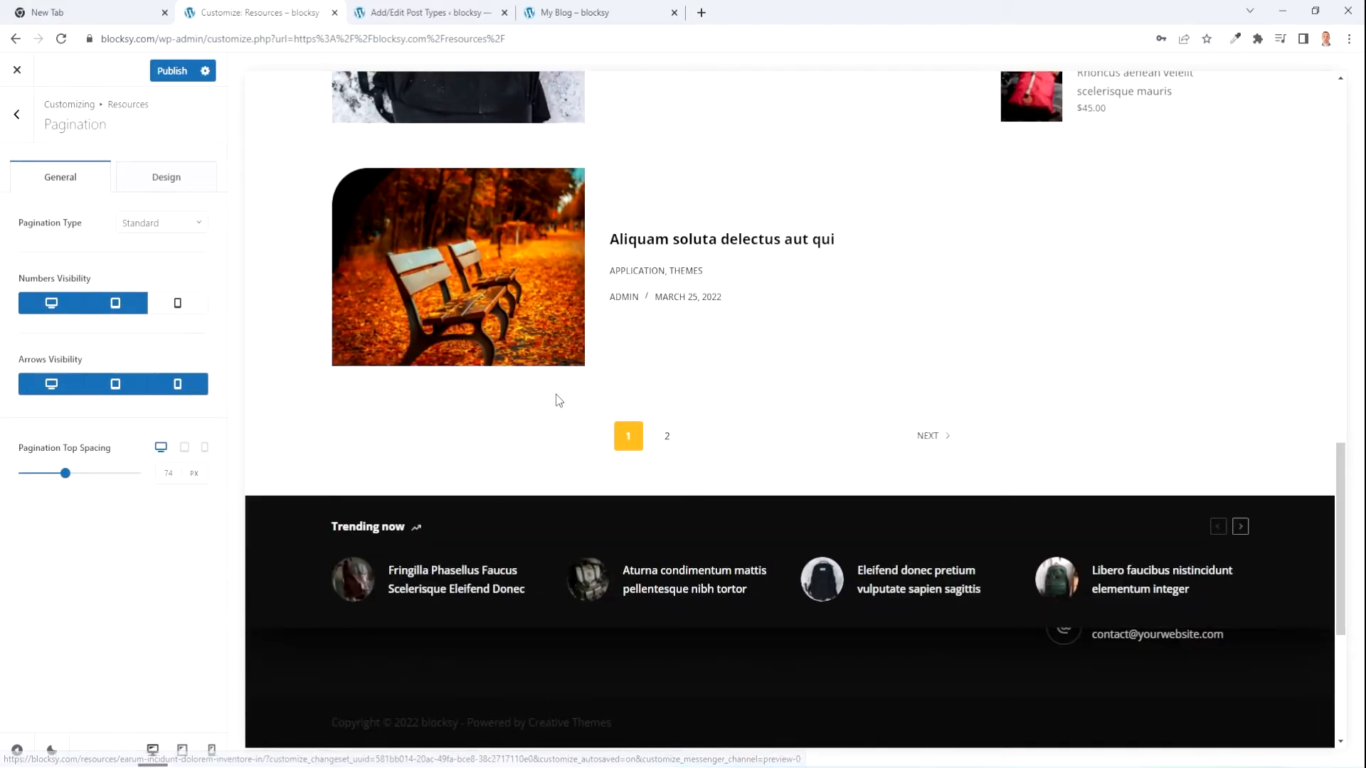
click(175, 224)
click(162, 279)
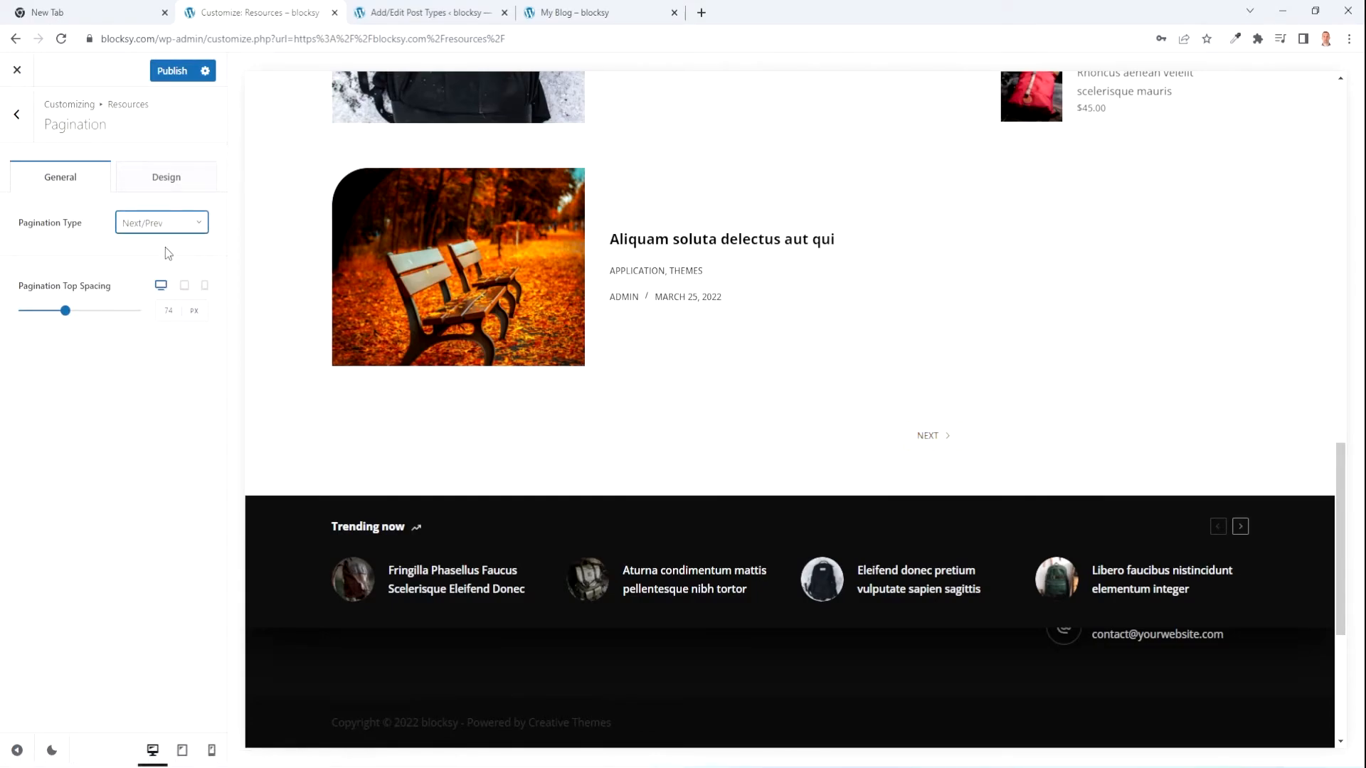
click(168, 223)
click(149, 308)
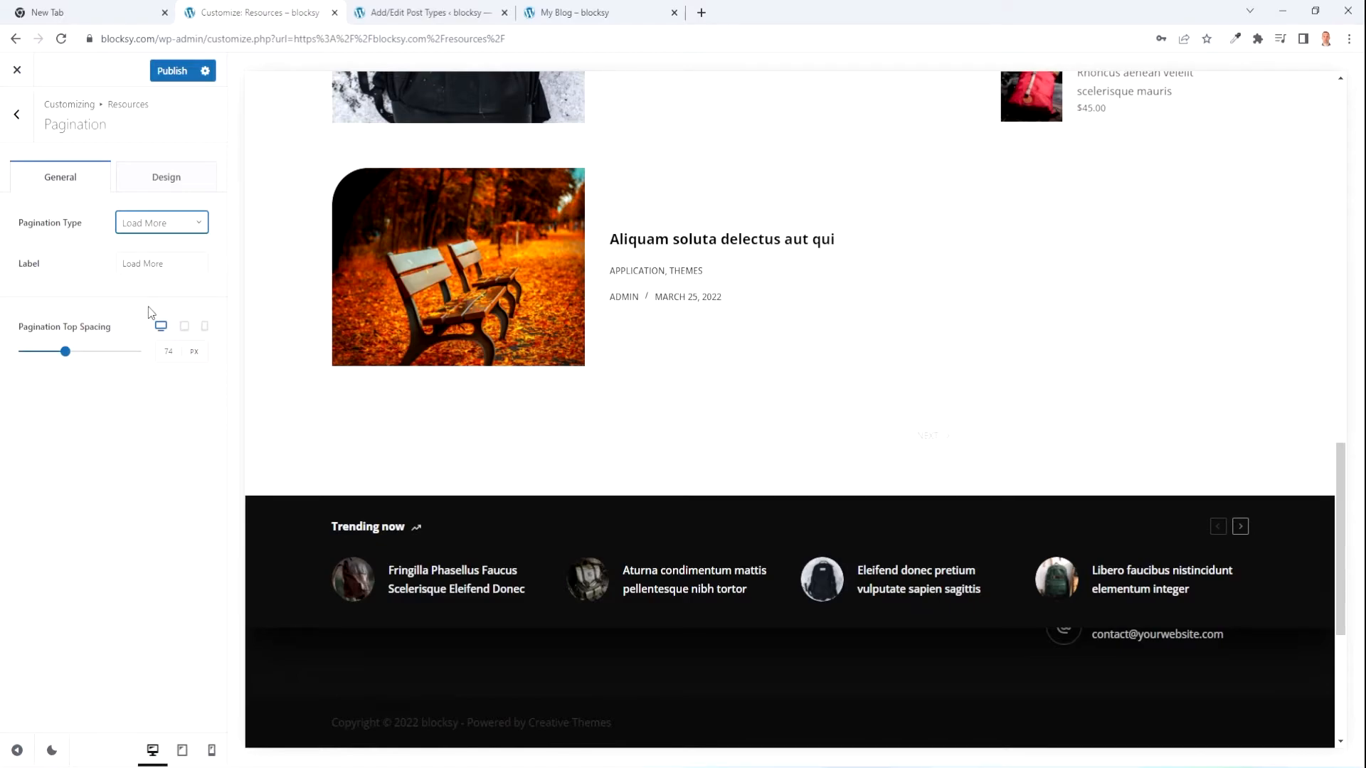
click(183, 256)
click(202, 224)
click(146, 336)
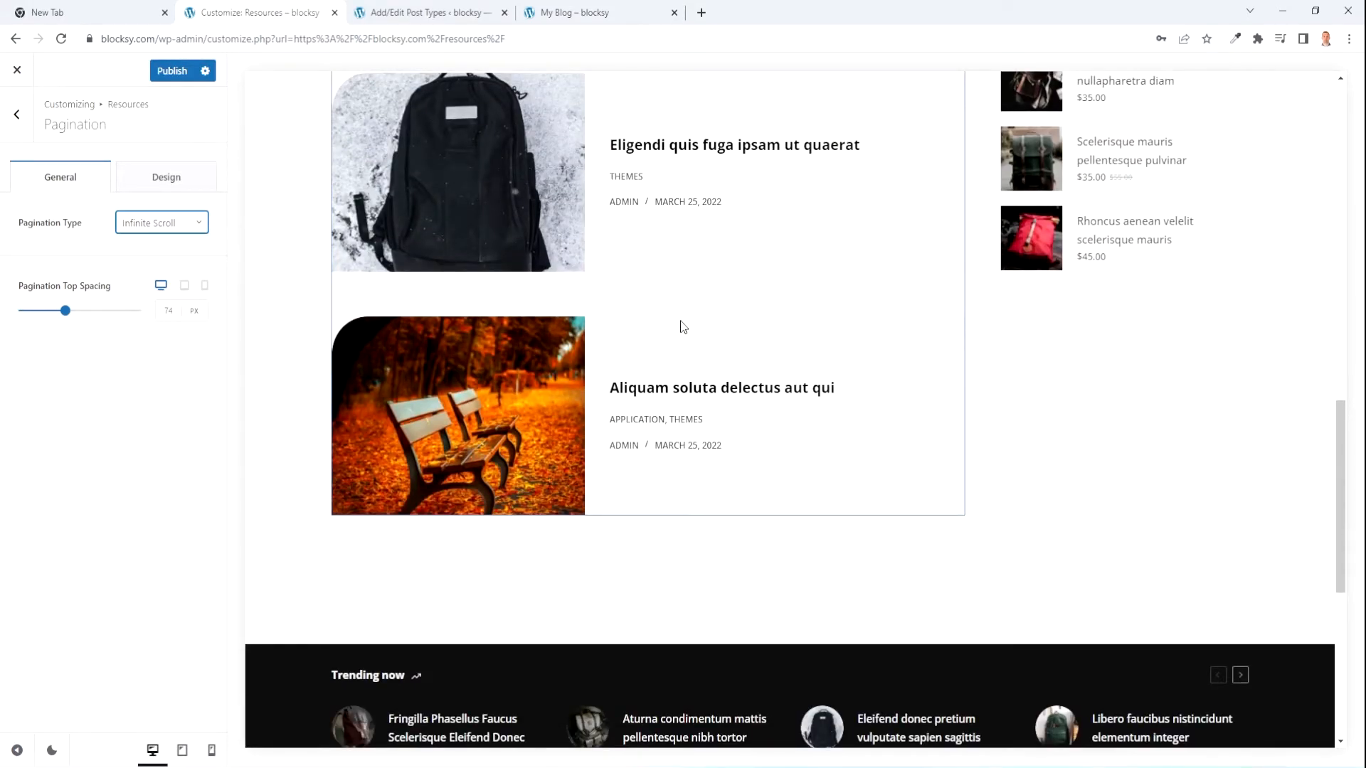
- Set the pagination type back to Standard and open the pagination design settings
click(196, 224)
click(167, 254)
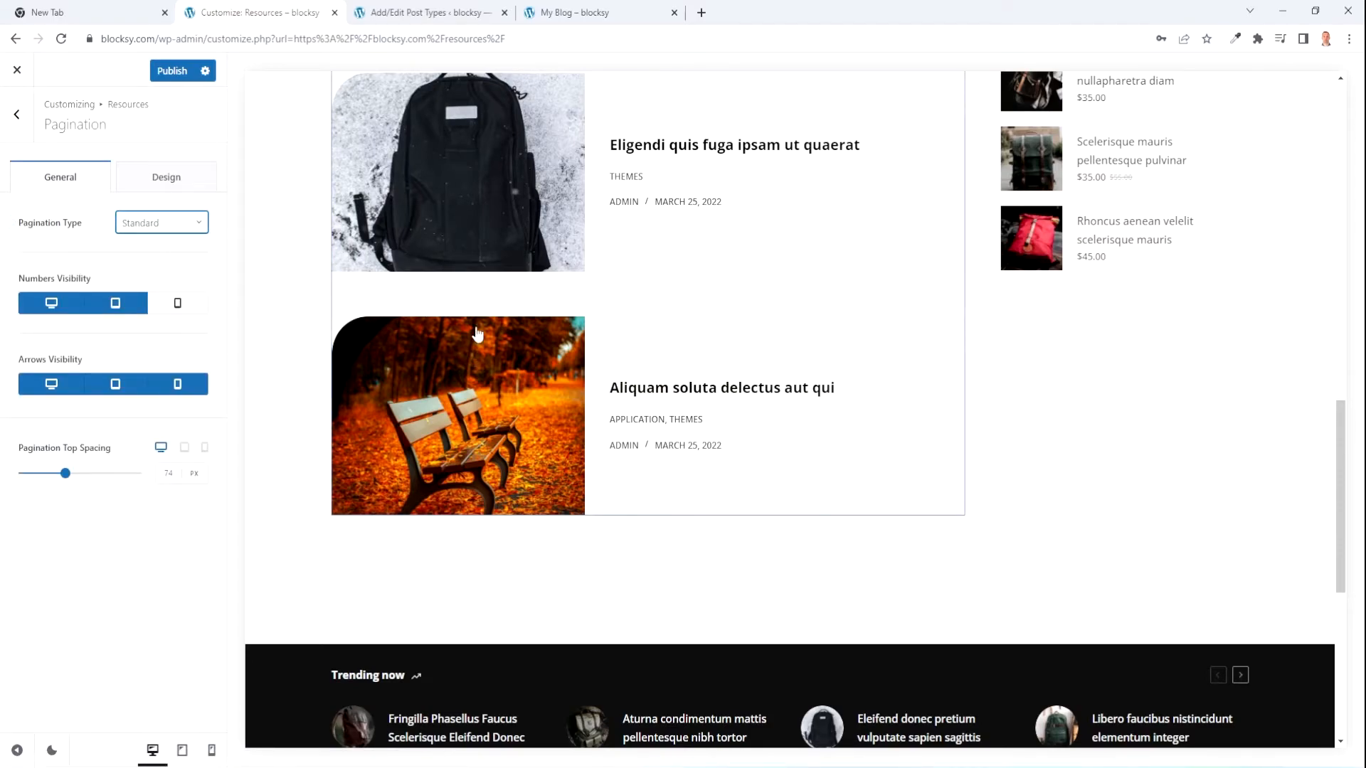
click(169, 184)
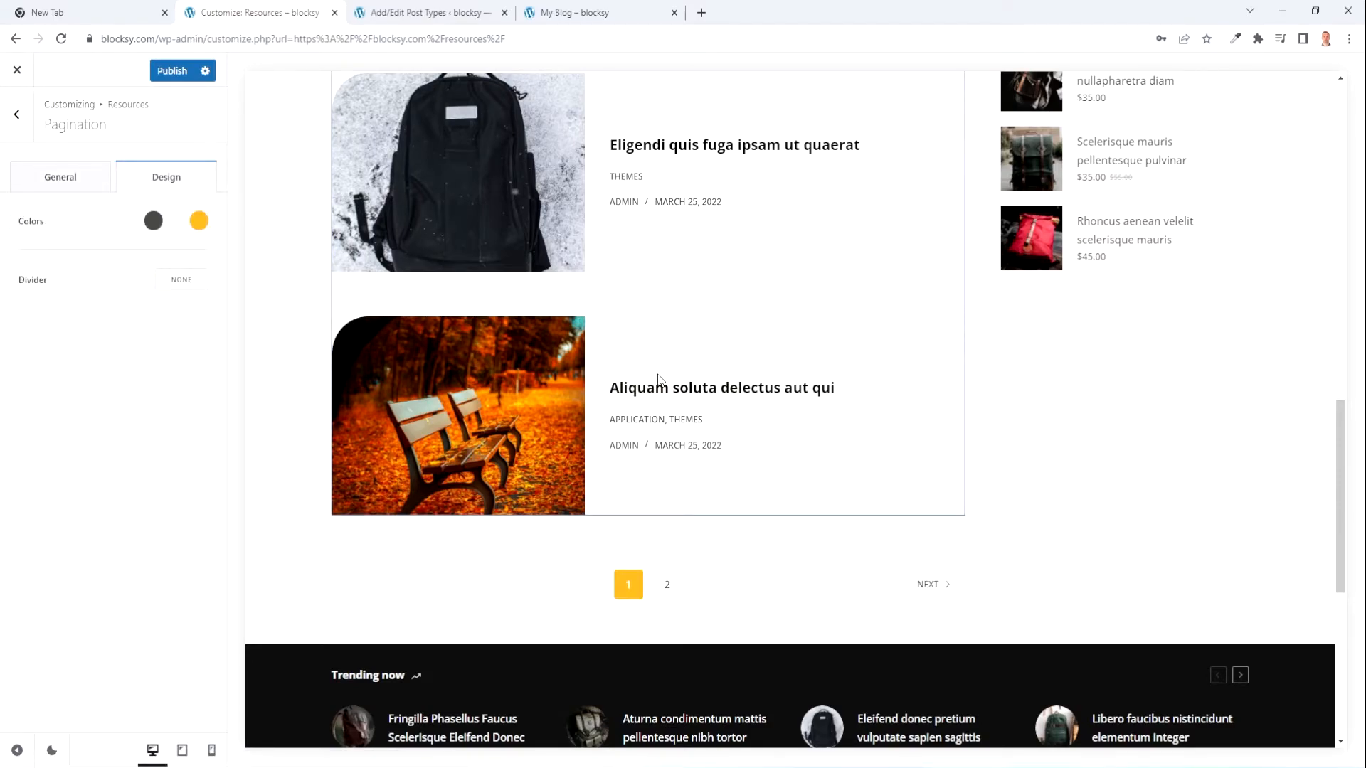
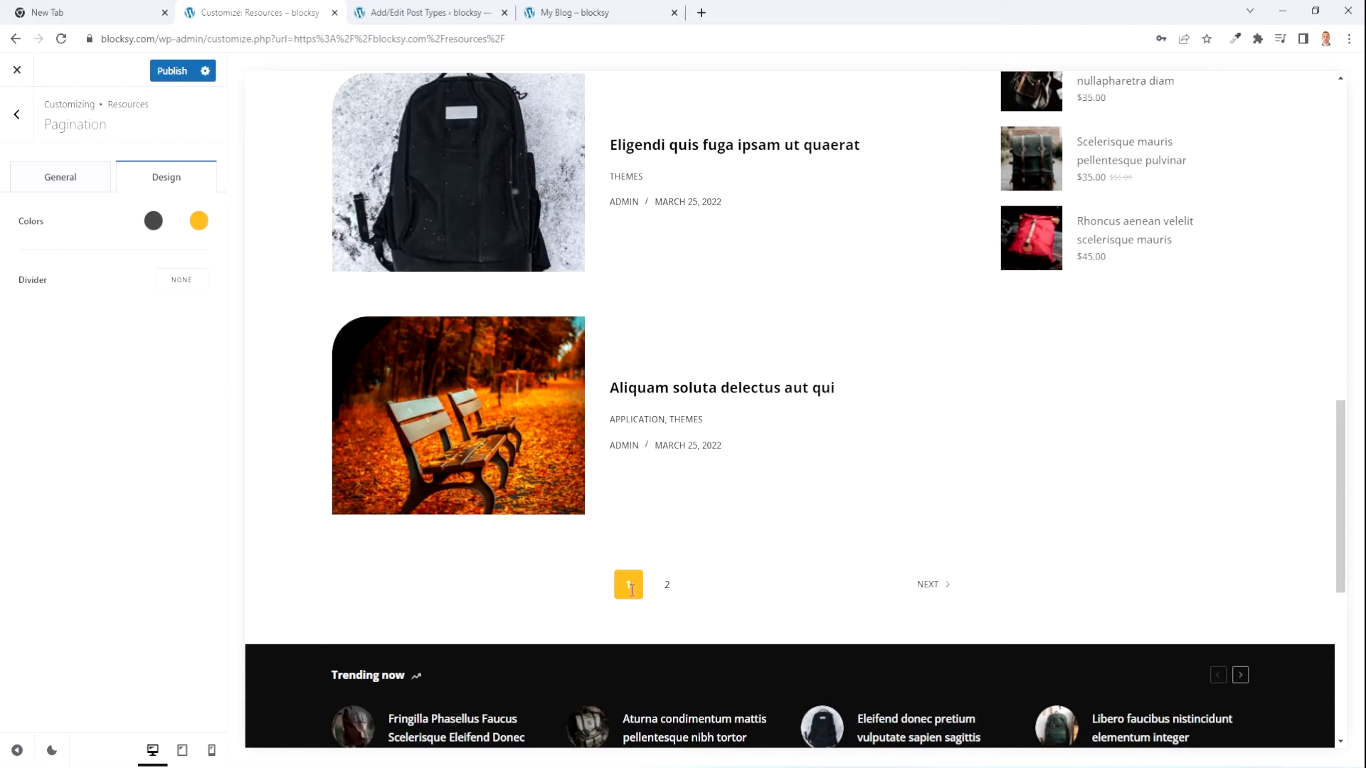
- Try a solid dark grey (Color 3) divider with a width of 5 above the Resources pagination, and set the divider back to None
click(182, 288)
click(173, 287)
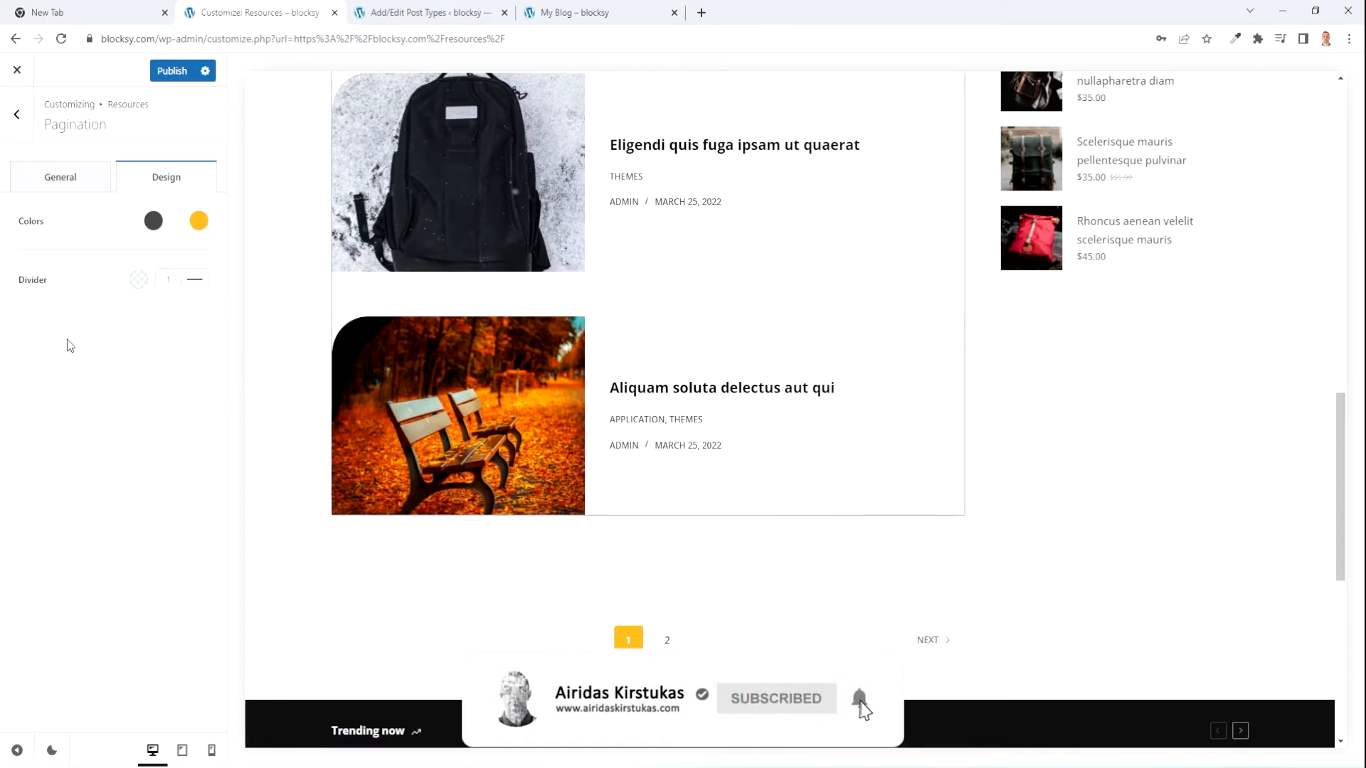
click(157, 285)
text(5)
click(139, 279)
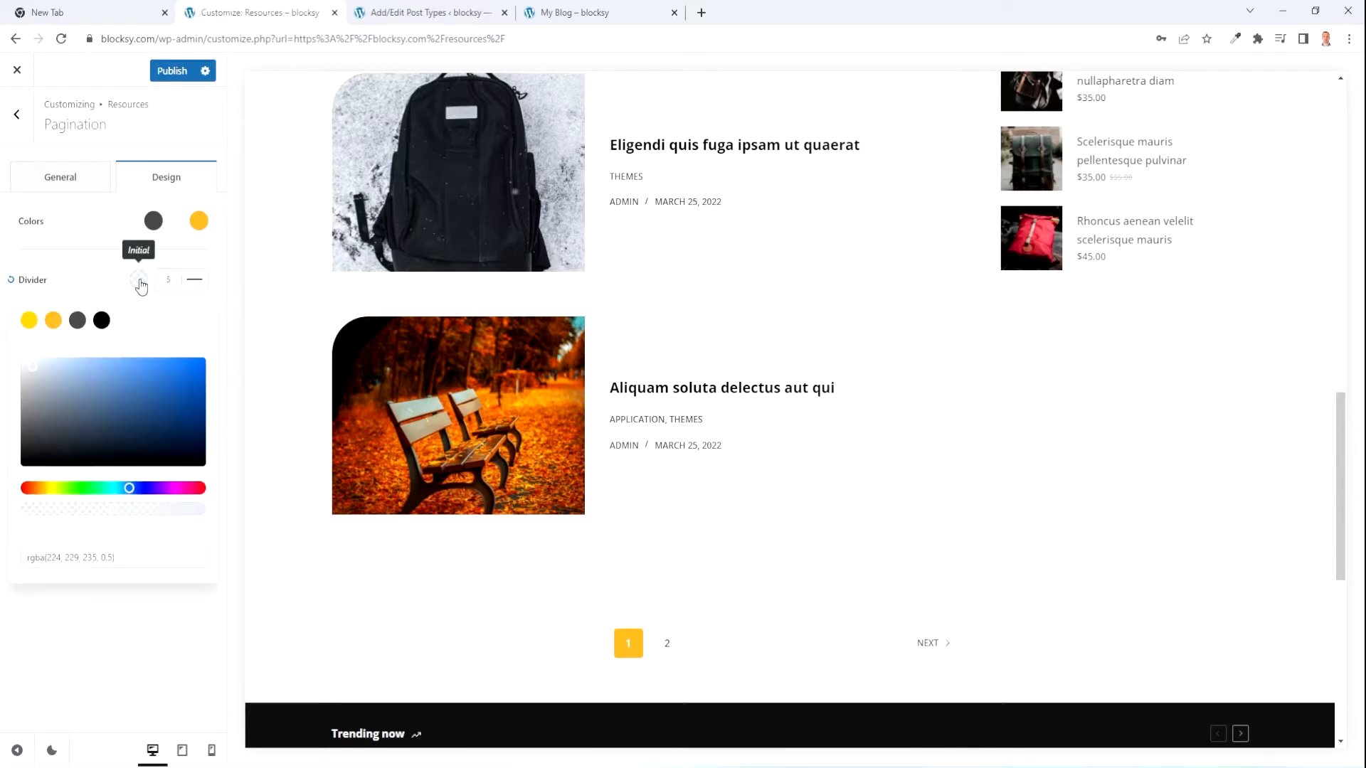
click(83, 325)
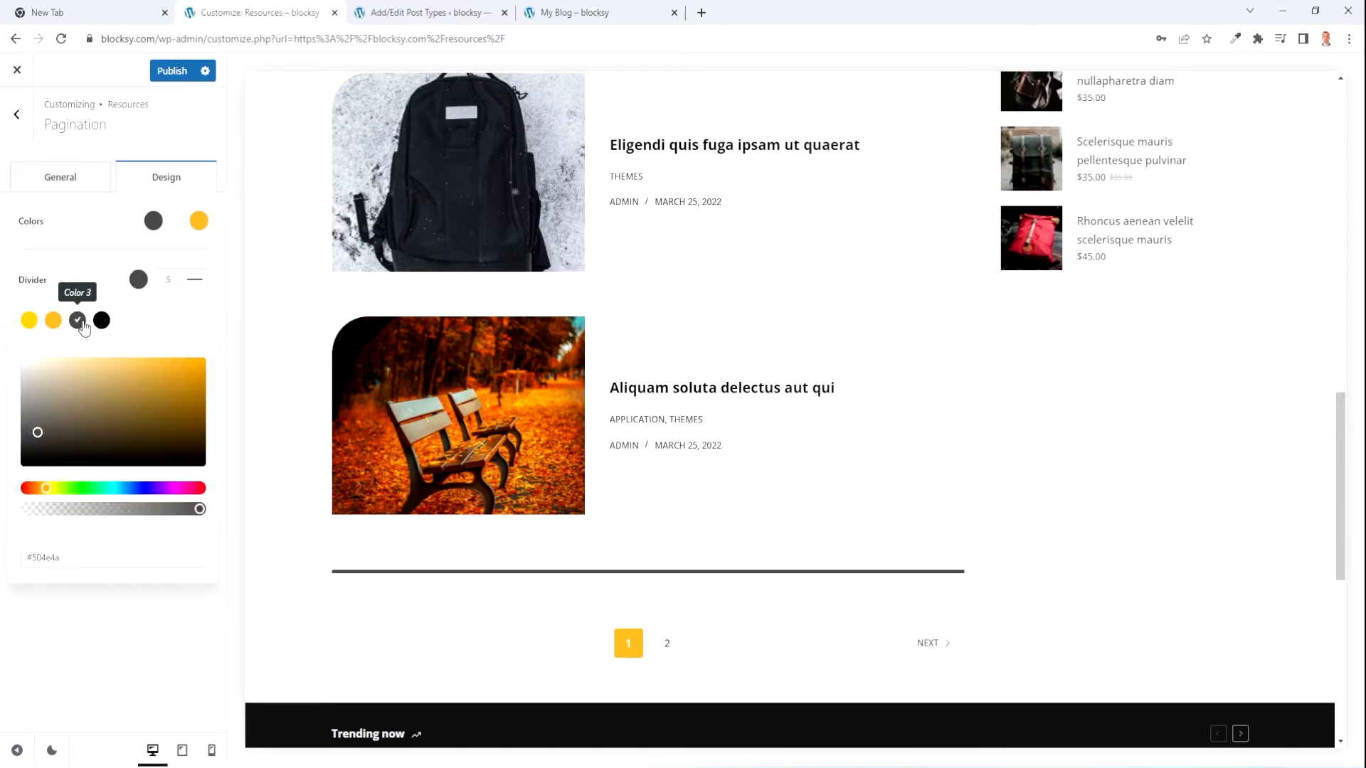
click(194, 279)
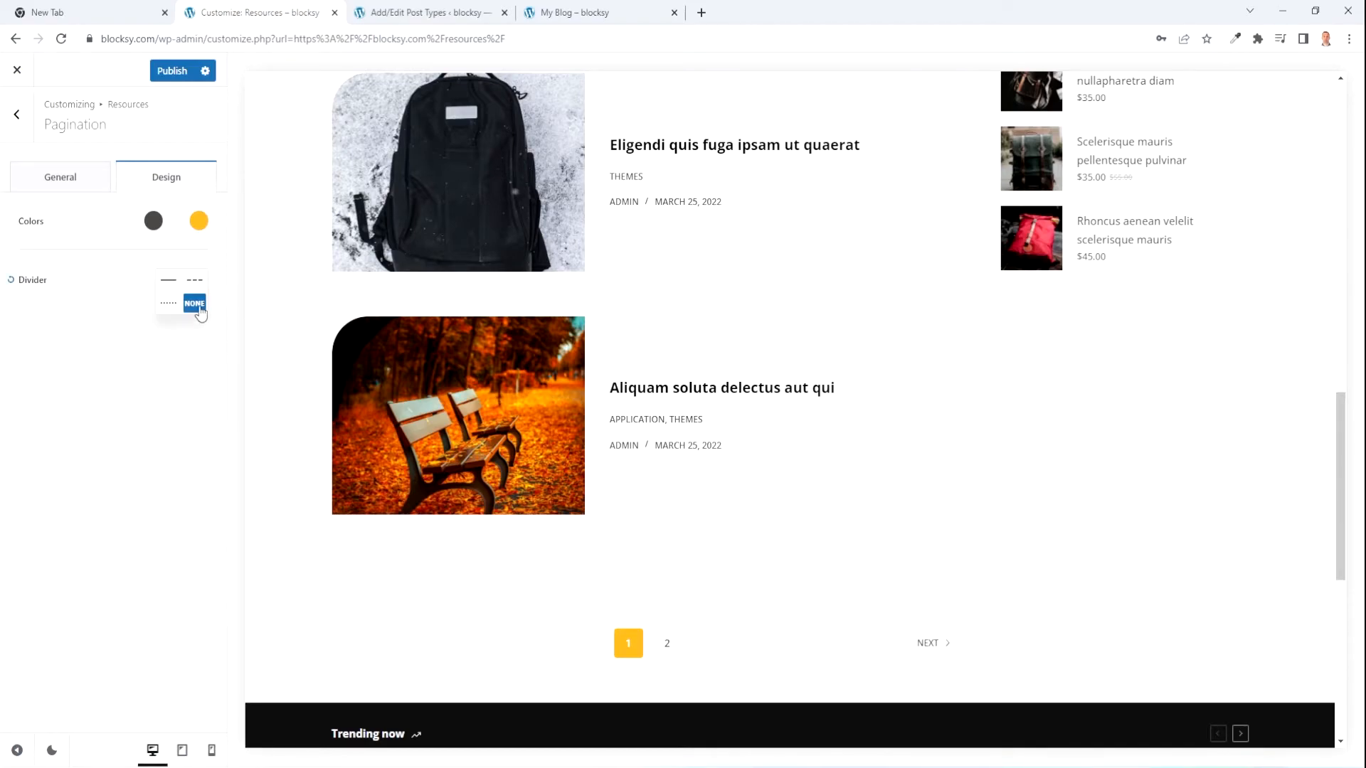
click(199, 306)
- Increase the top spacing of the Resources pagination slightly for the desktop view
click(60, 176)
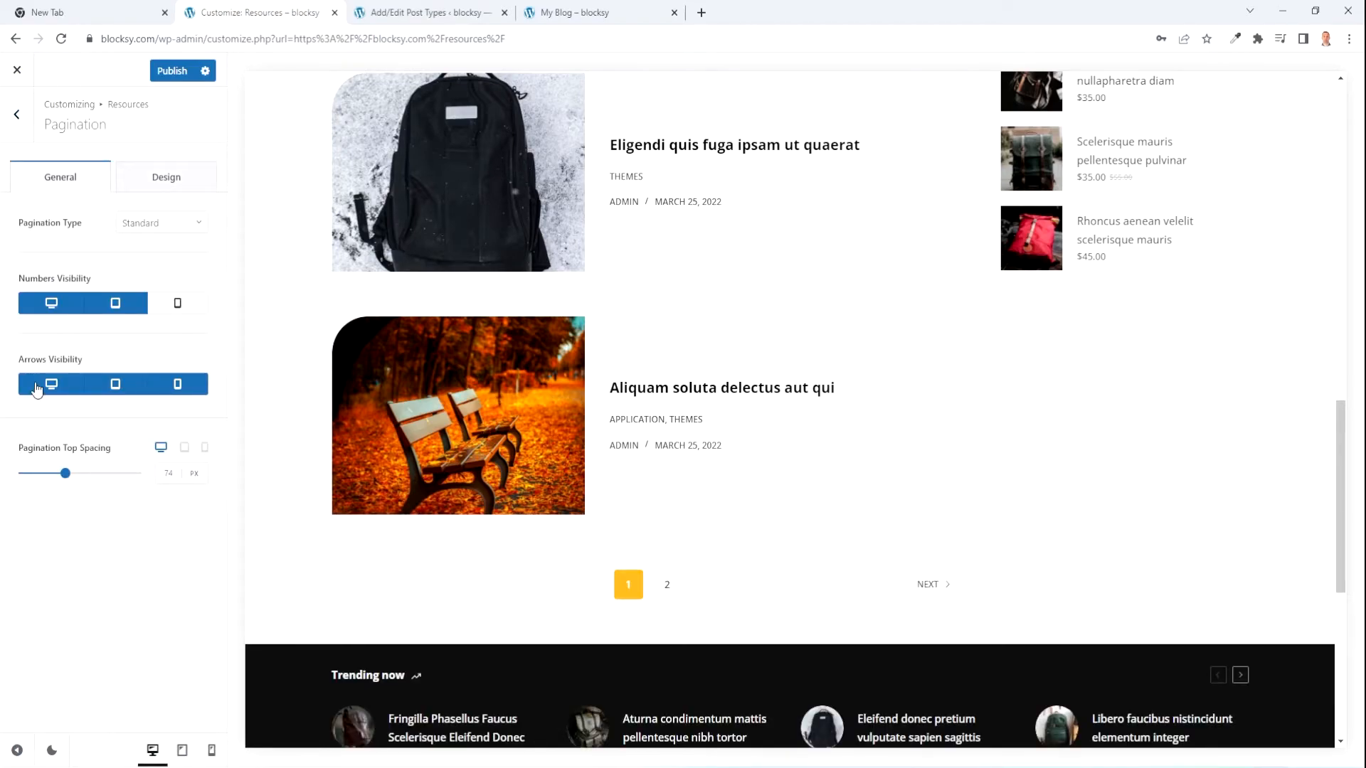
mouse_move(68, 479)
mouse_down()
mouse_move(113, 475)
mouse_move(72, 475)
mouse_up()
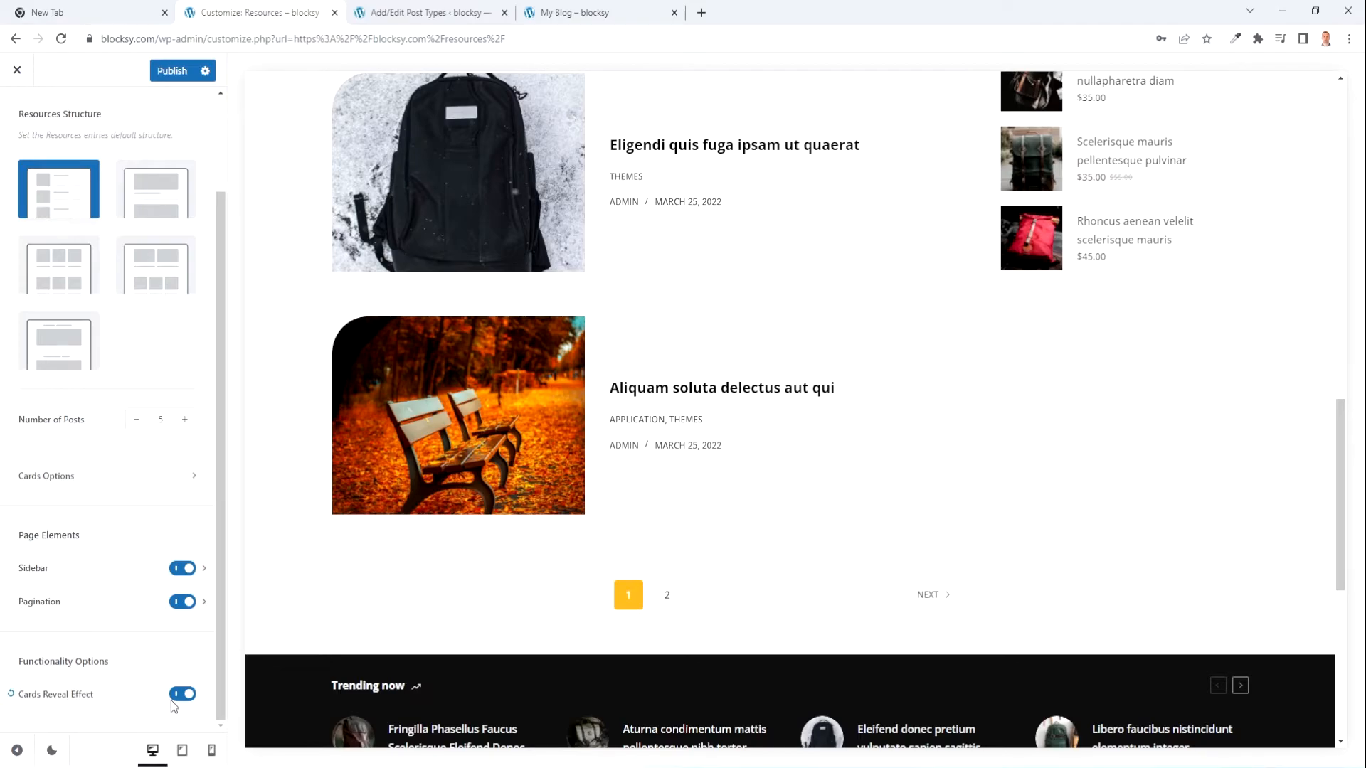
- Switch off the Cards Reveal Effect, check how the Resources cards load while scrolling, and switch the effect back on
click(183, 696)
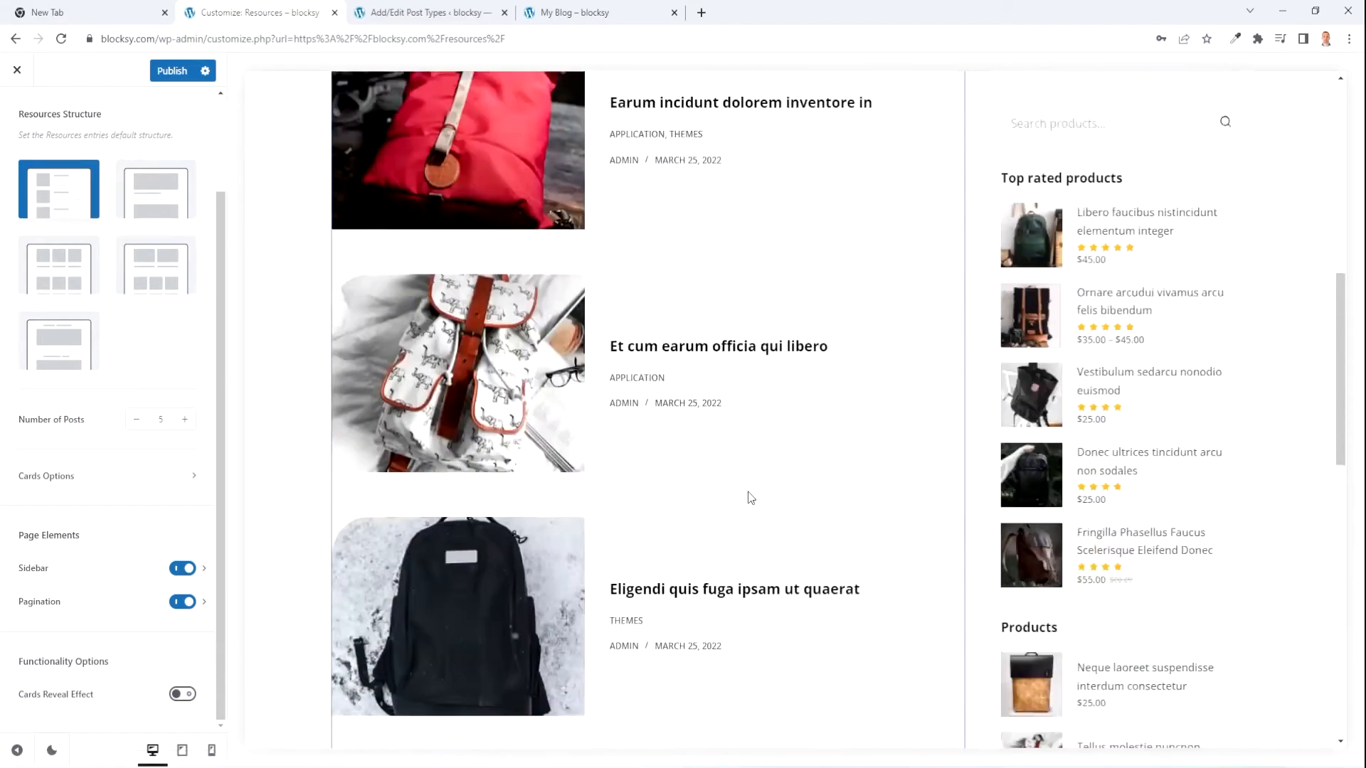
scroll(750, 497, down, 10)
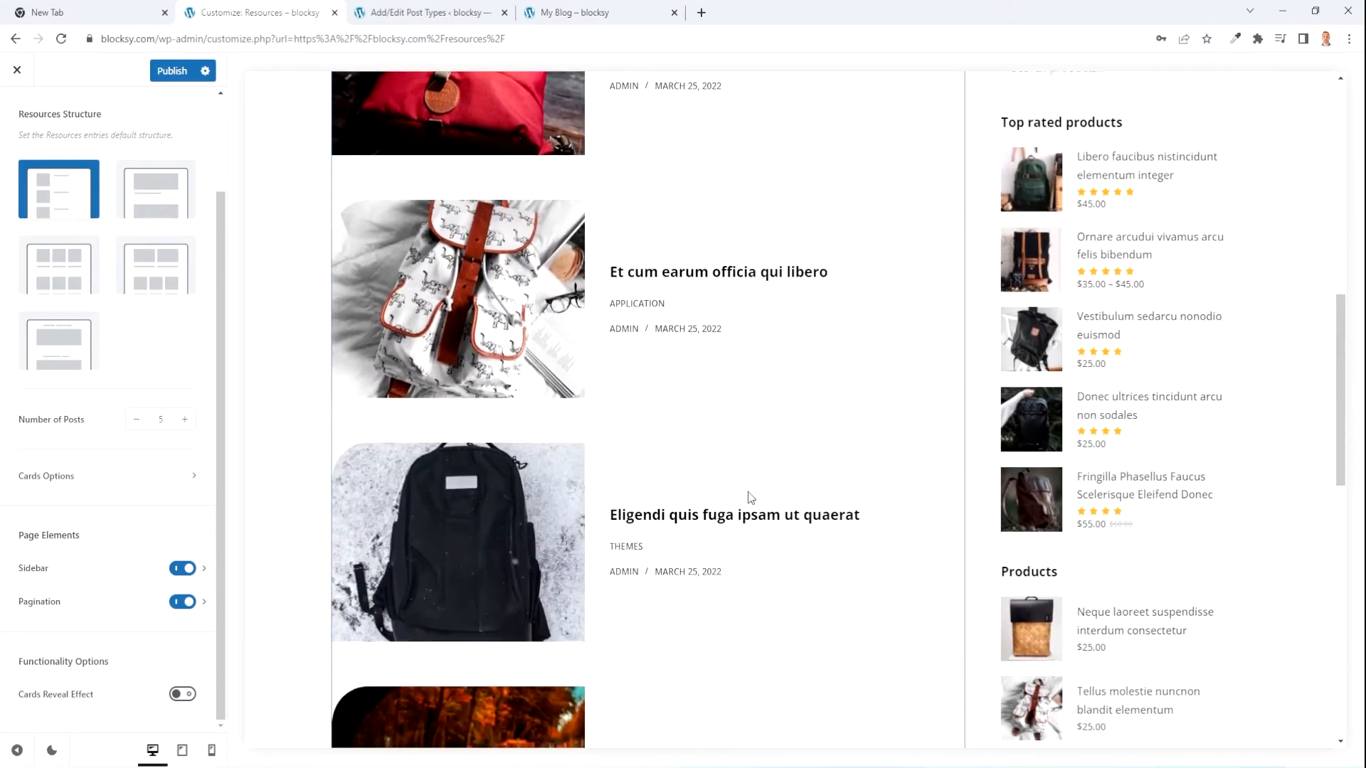
scroll(750, 498, down, 10)
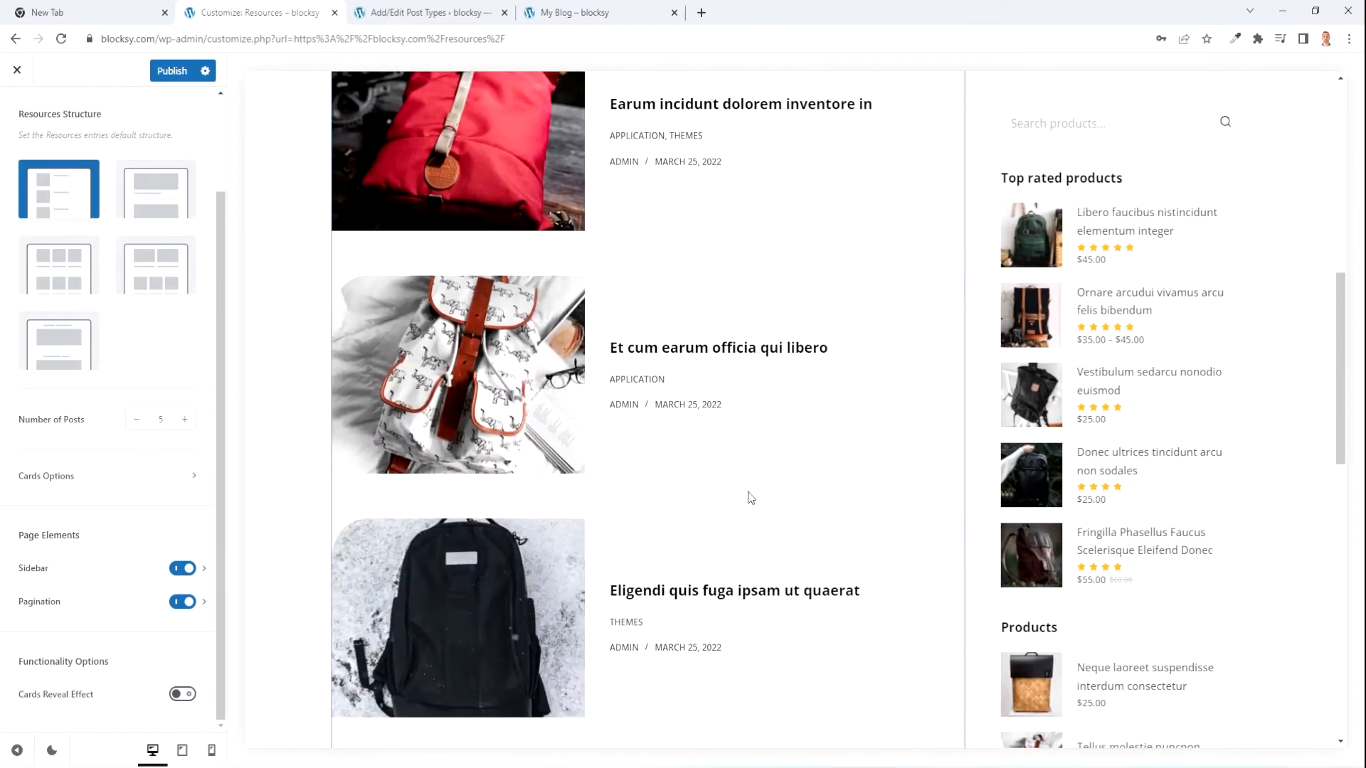
click(180, 695)
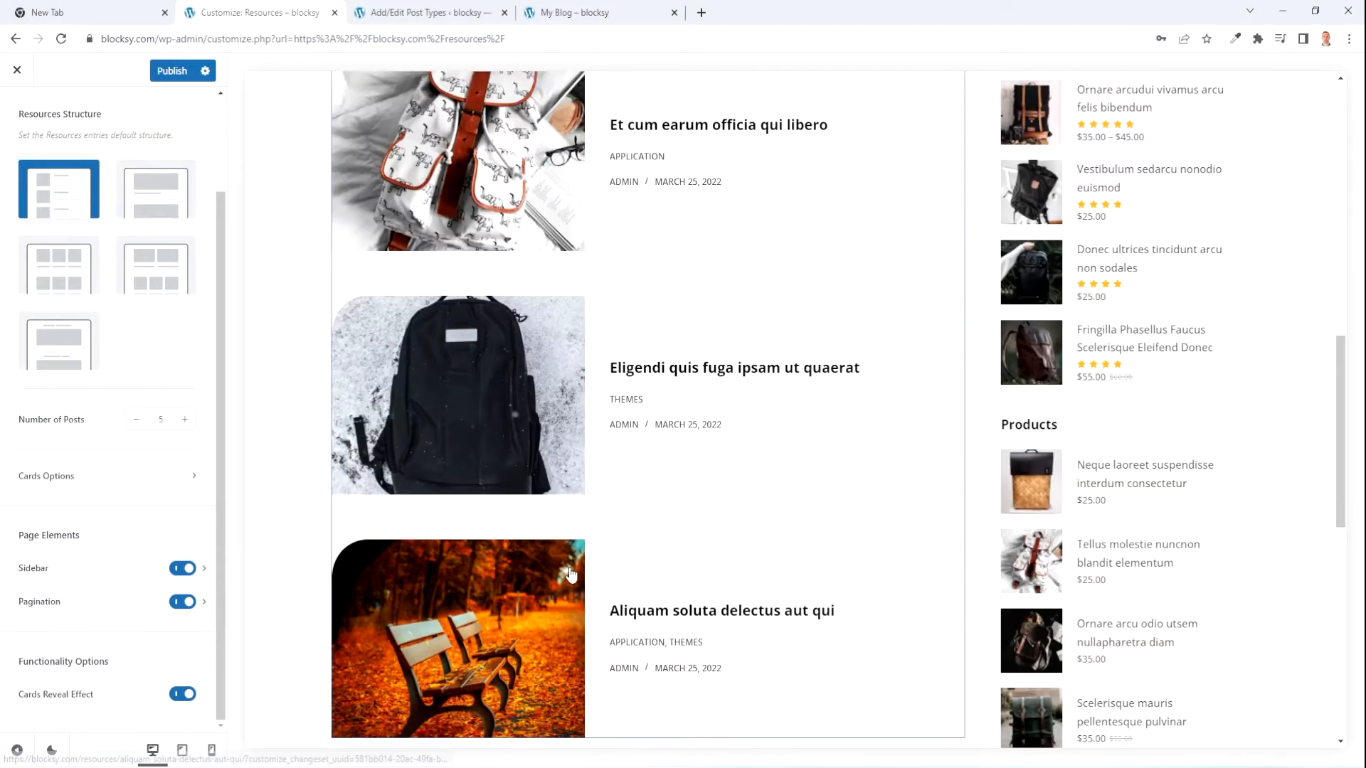
- Set the Resources structure to the single-column layout with full-width cards and check the post list in the preview
click(182, 201)
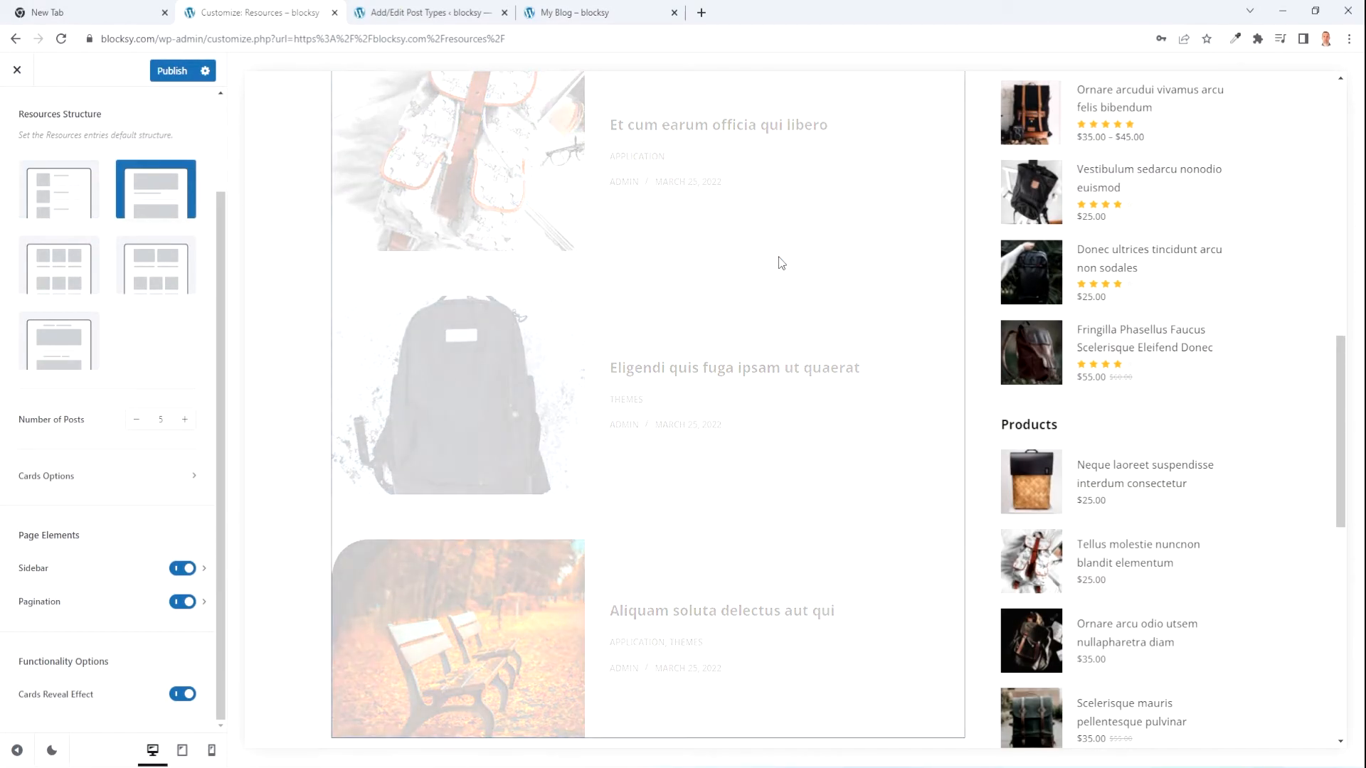
scroll(780, 263, down, 4)
scroll(780, 264, down, 10)
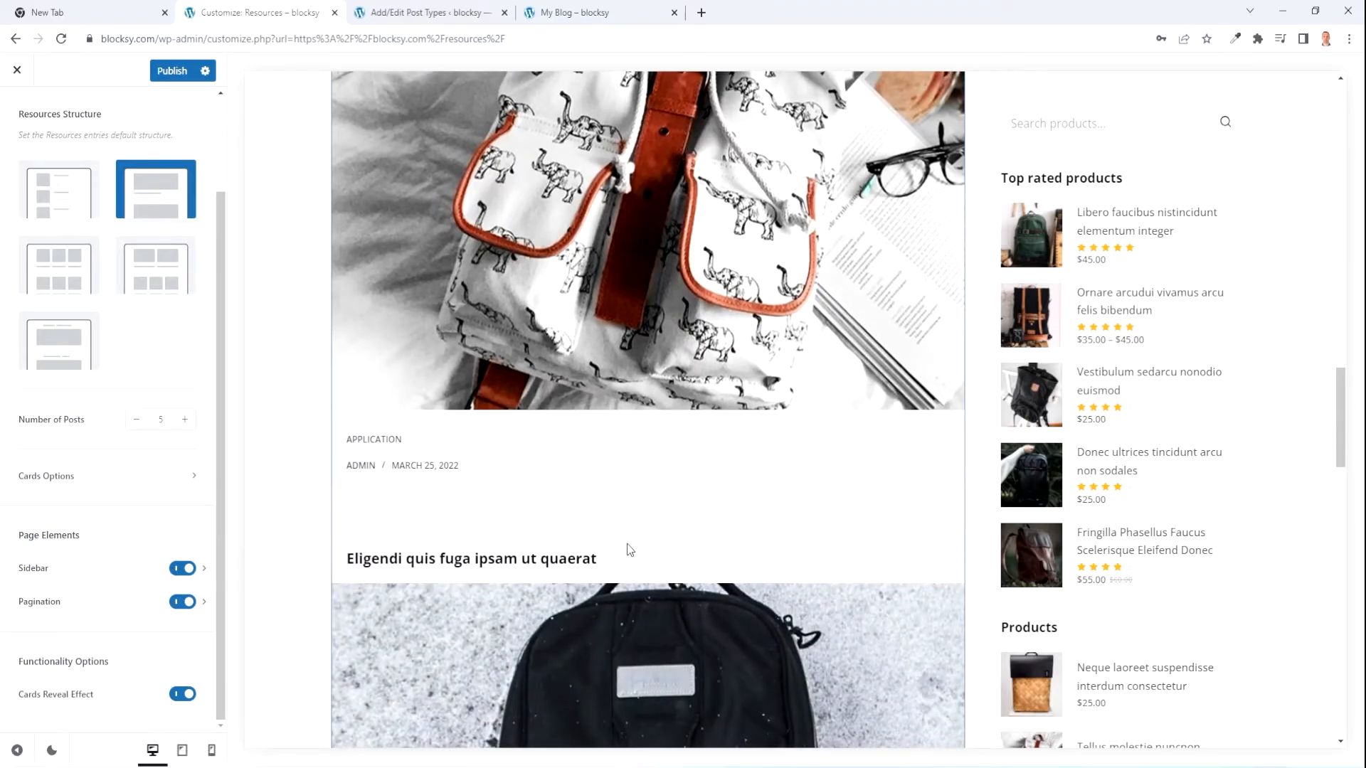
scroll(209, 408, up, 2)
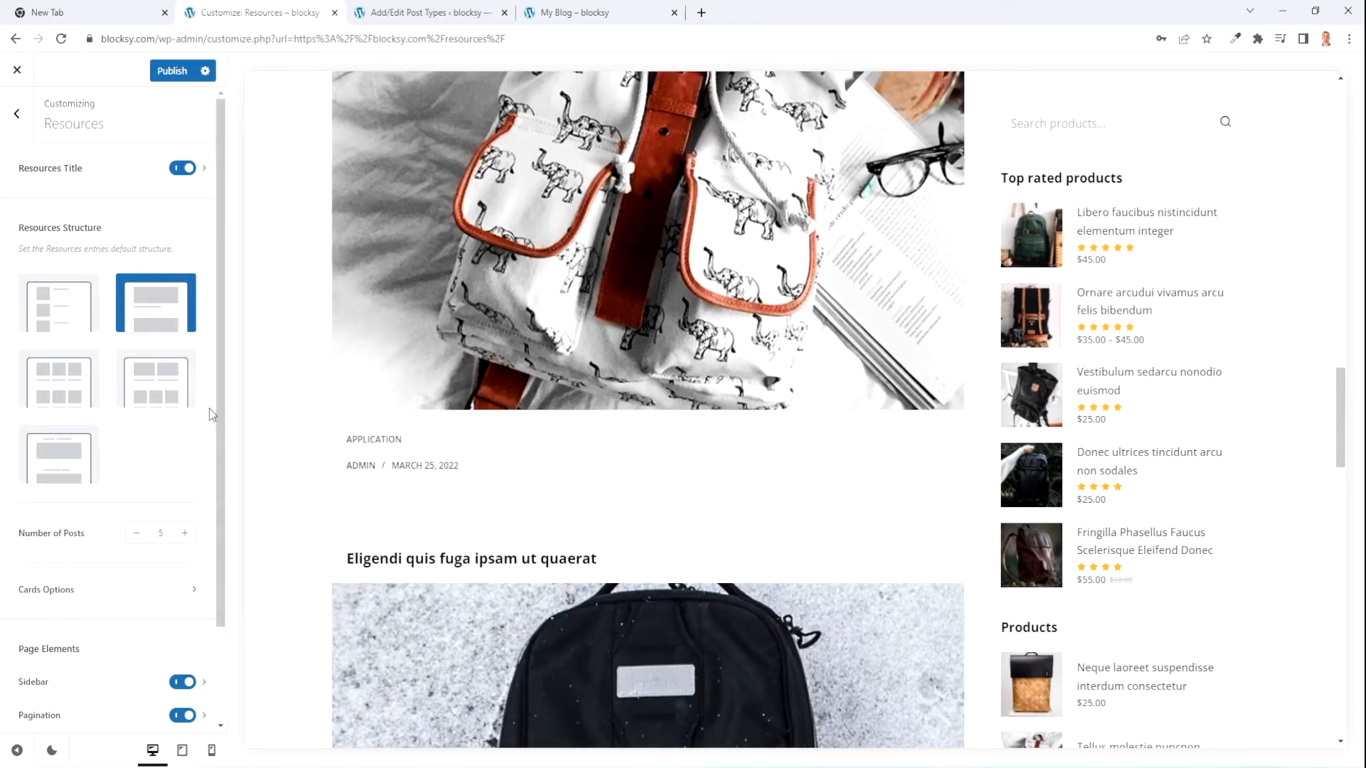
- Leave the Resources settings, open the Blog Posts settings with the My Blog page in the preview, and open the Blog Title options
click(17, 114)
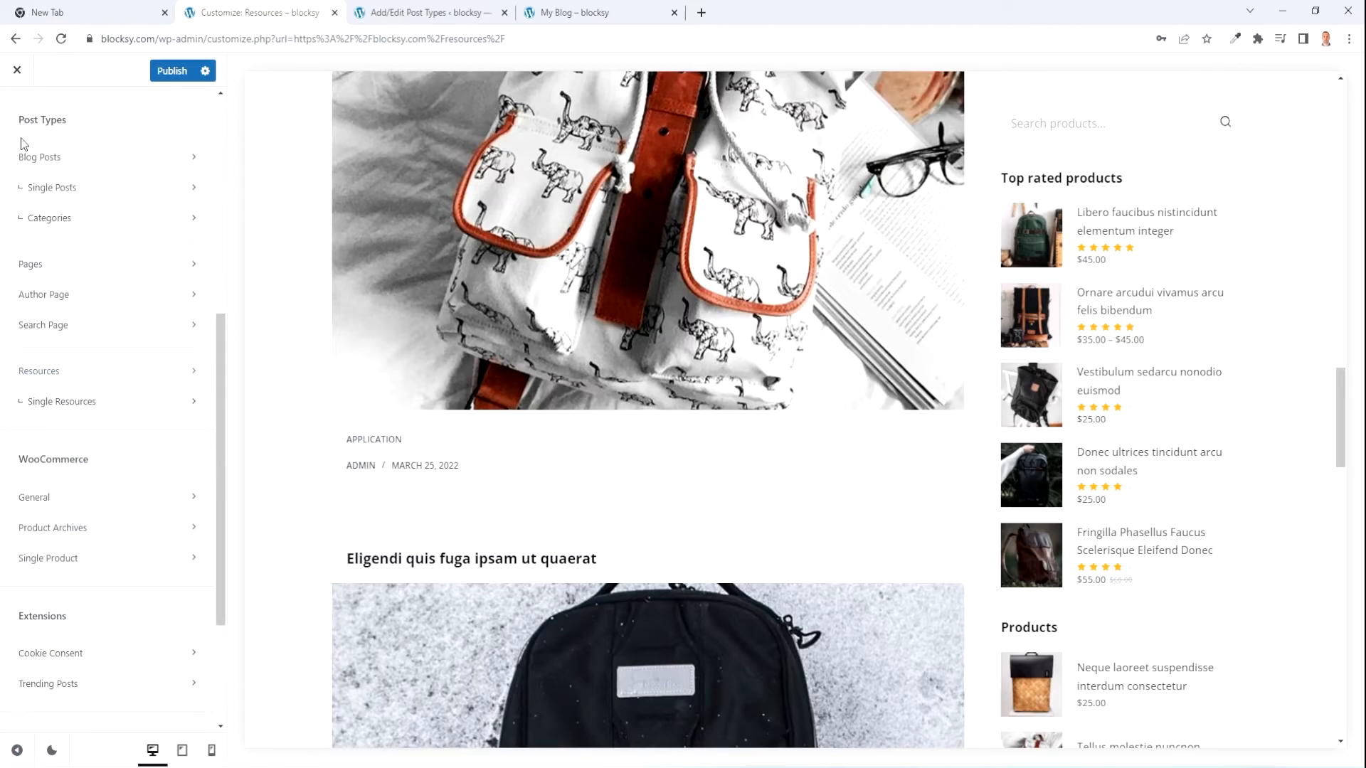
scroll(149, 432, up, 5)
click(106, 454)
scroll(623, 441, up, 15)
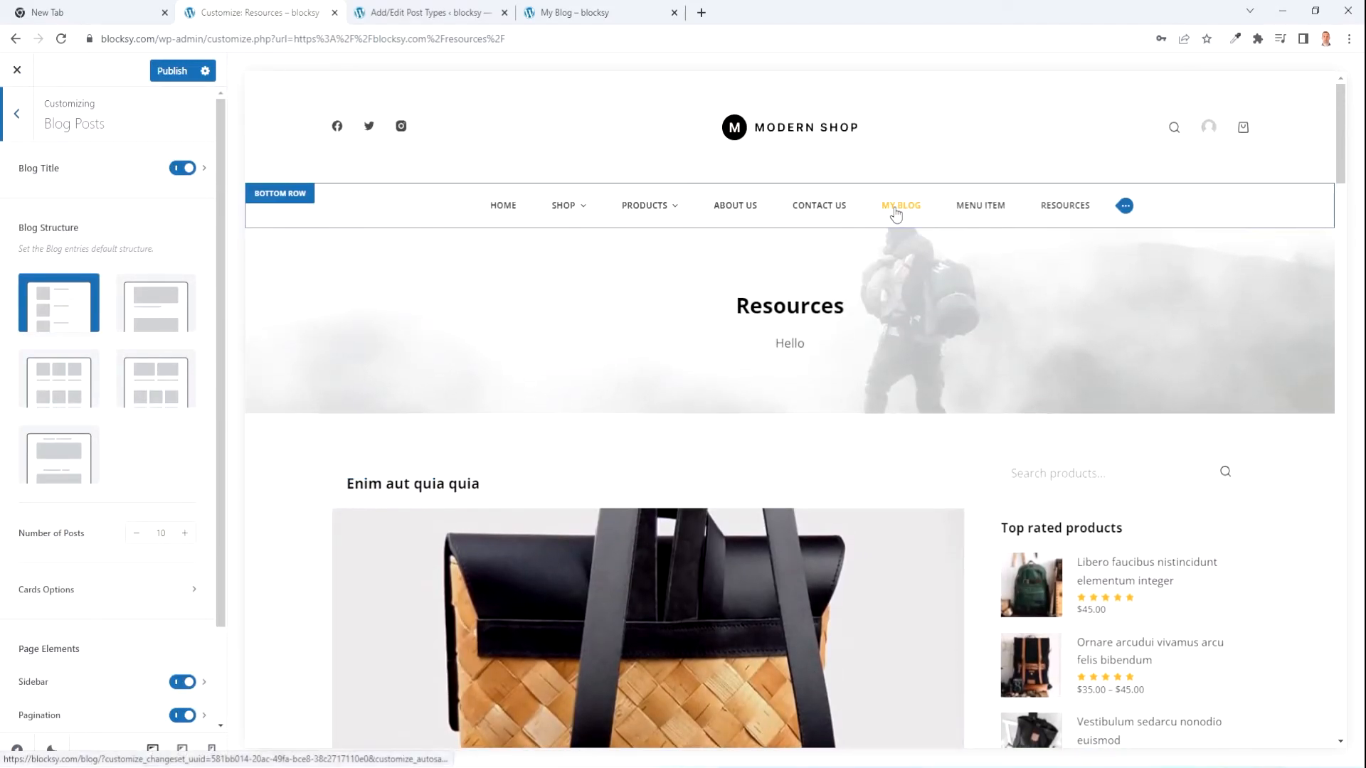
click(896, 213)
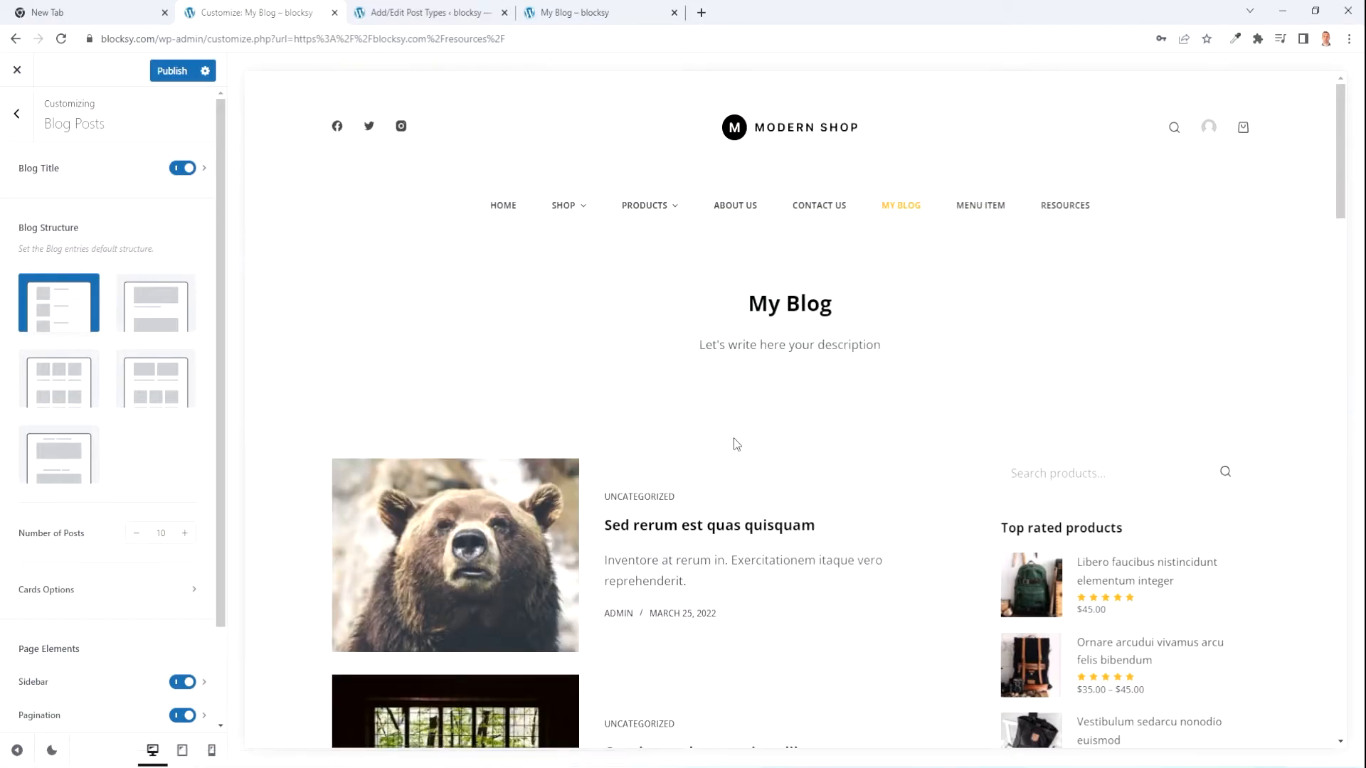
click(197, 174)
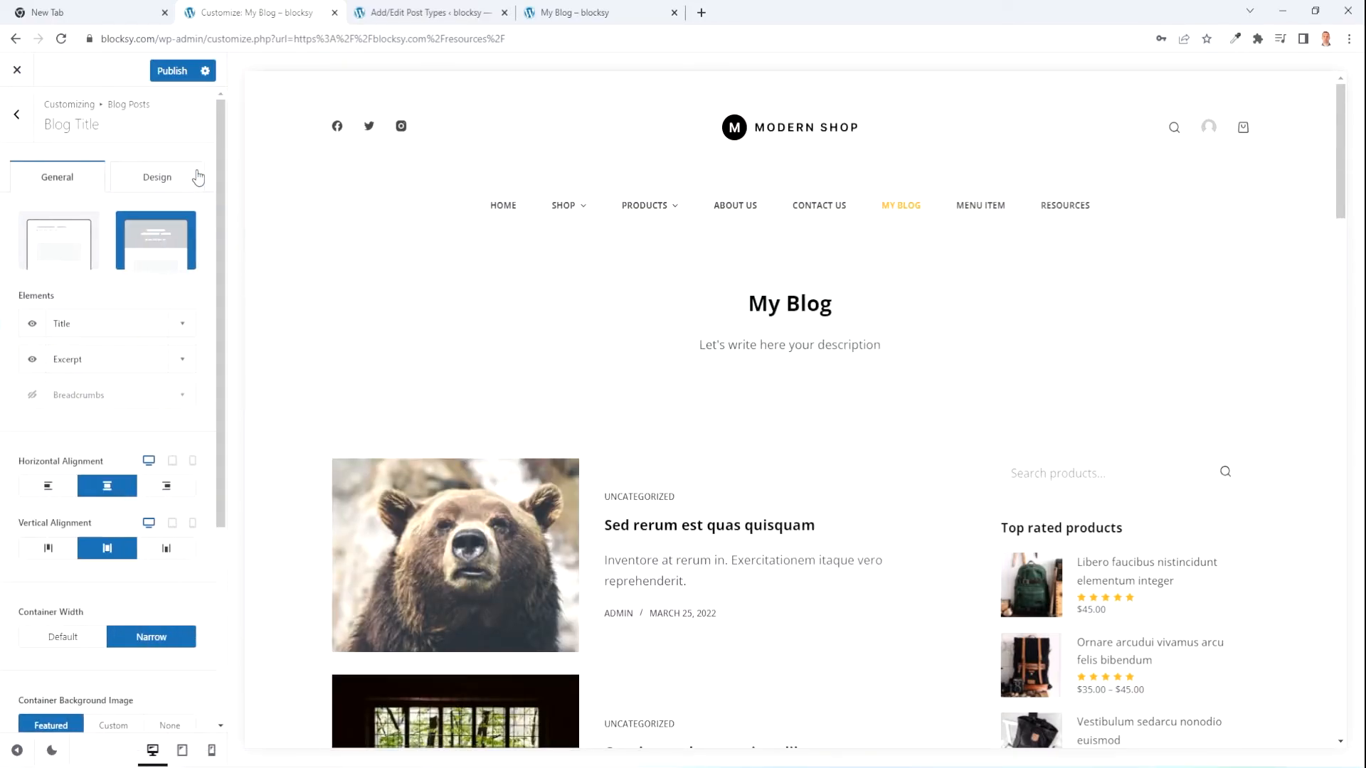
- Open the My Blog posts page in the WordPress page editor and shorten its title to "Blog"
click(430, 12)
click(52, 211)
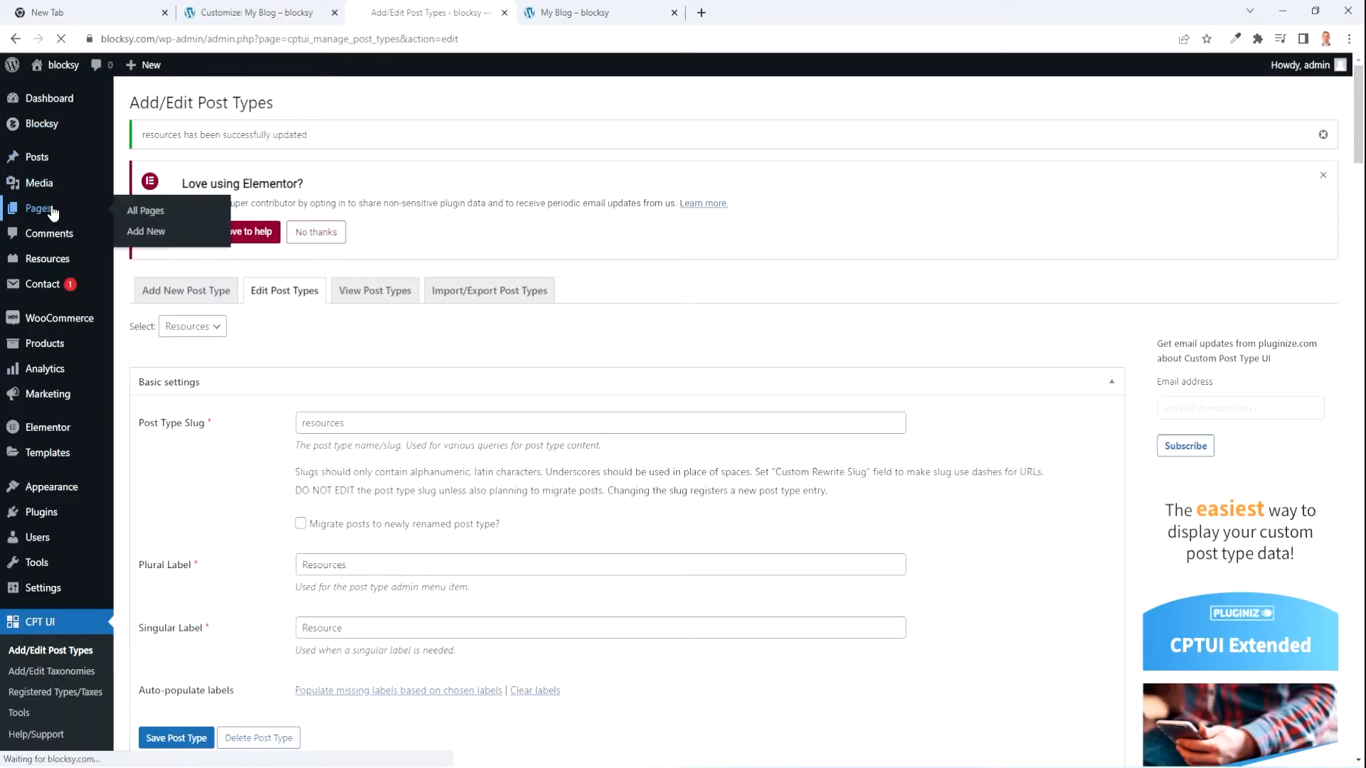
scroll(165, 426, down, 3)
click(165, 425)
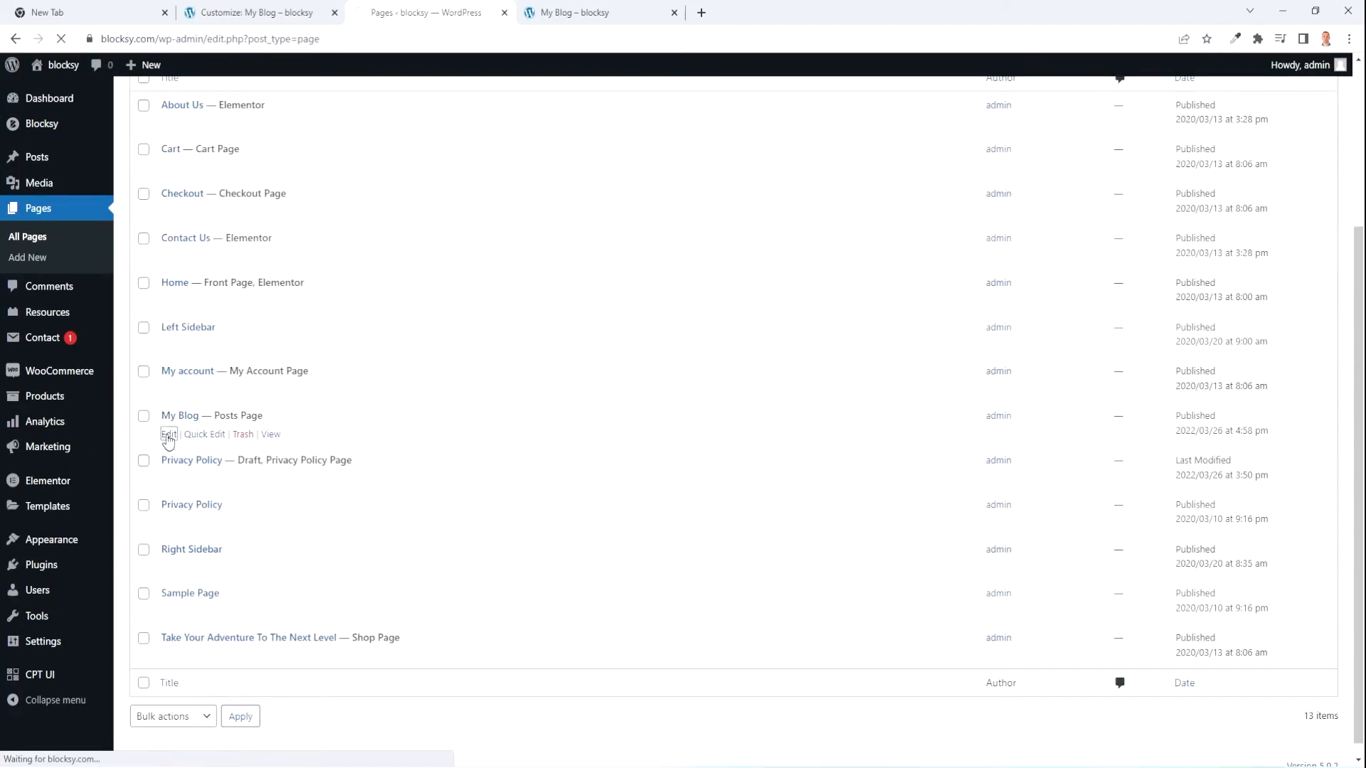
double_click(114, 211)
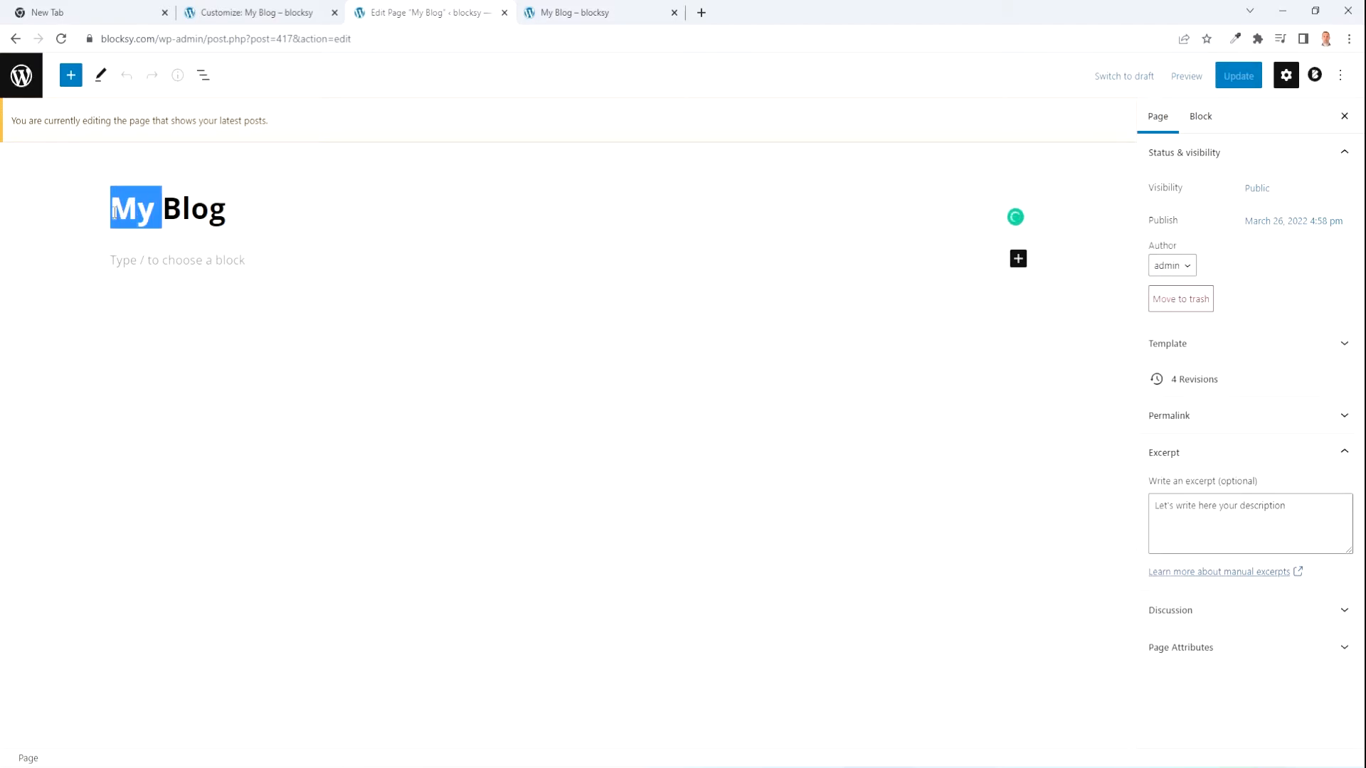
key(BackSpace)
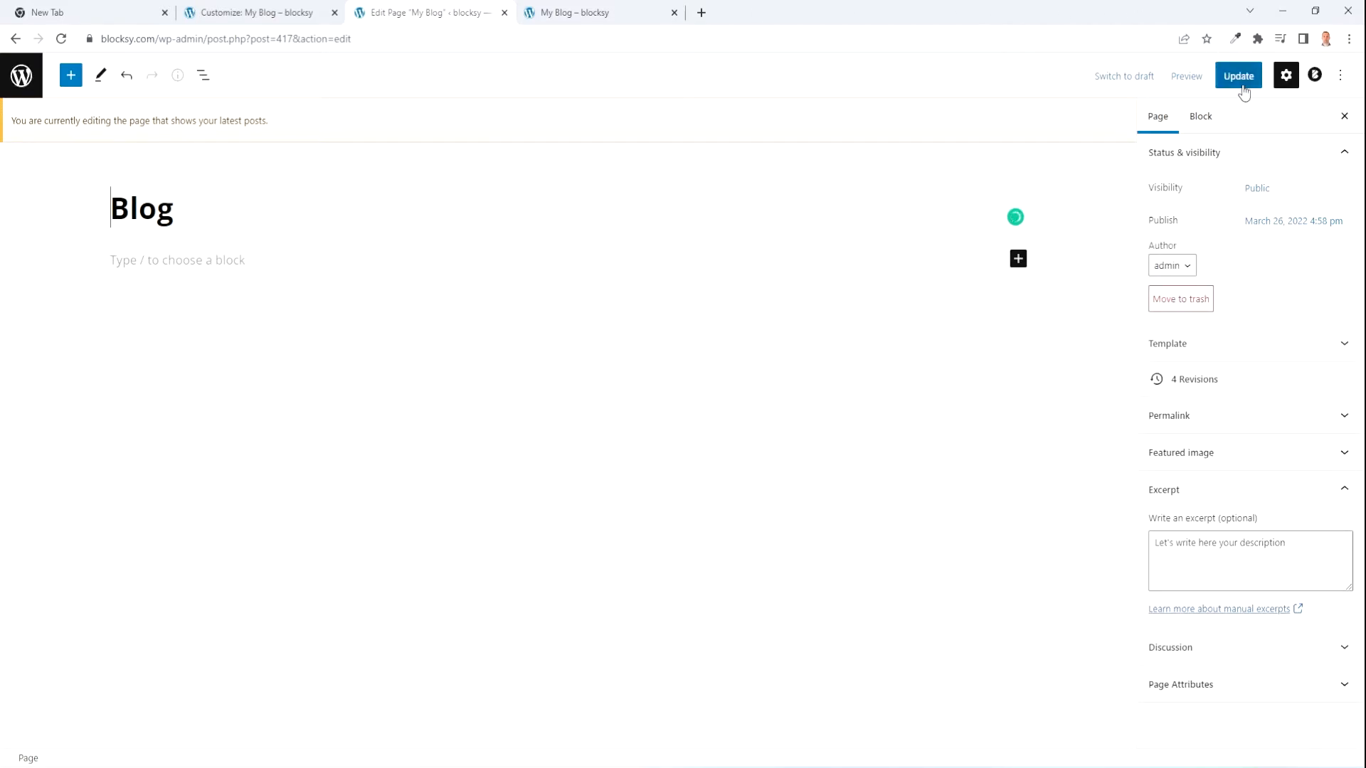
- Change the page's excerpt to "My description" and update the page
drag(1239, 546, 1137, 550)
key(BackSpace)
text(My)
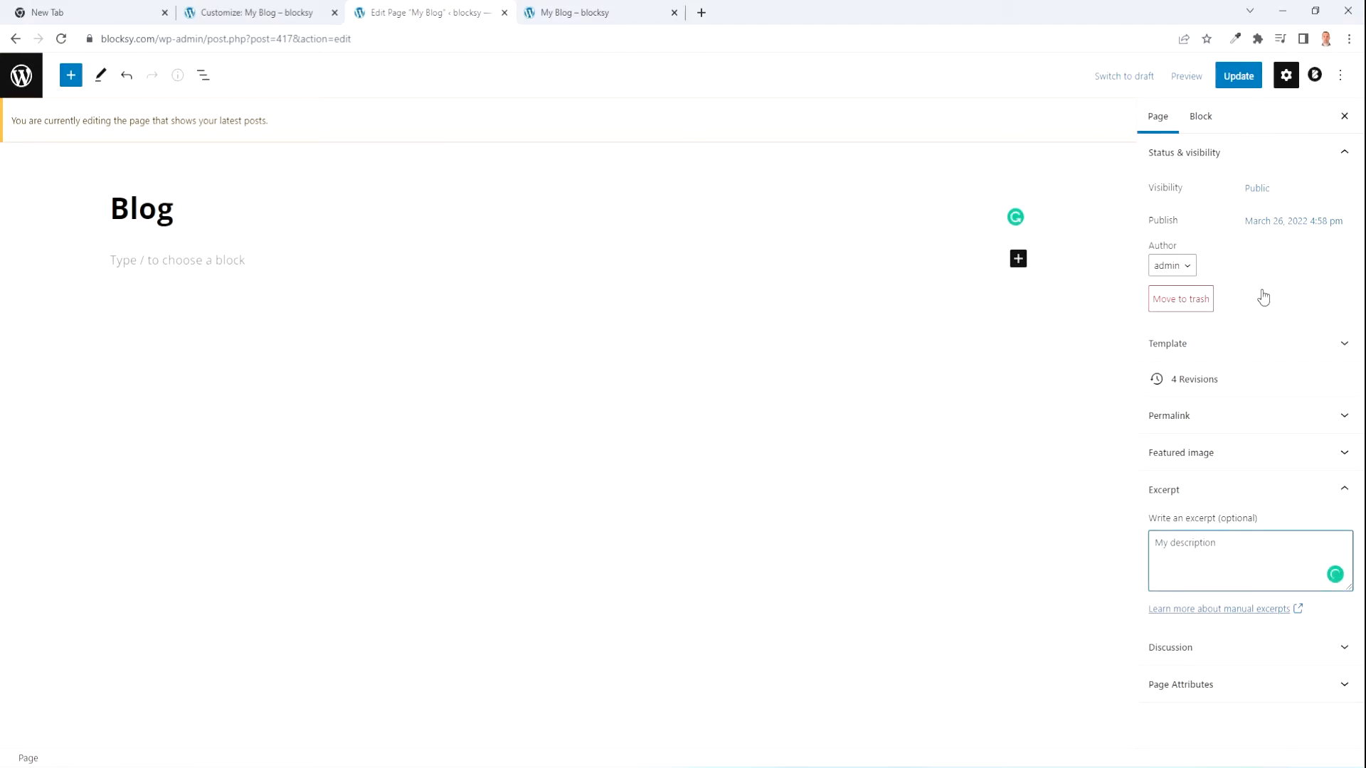
click(1239, 79)
- Reload the live blog page, look through its post list, and return to the customizer to view the Blog Title options
key(ctrl+Tab)
click(62, 40)
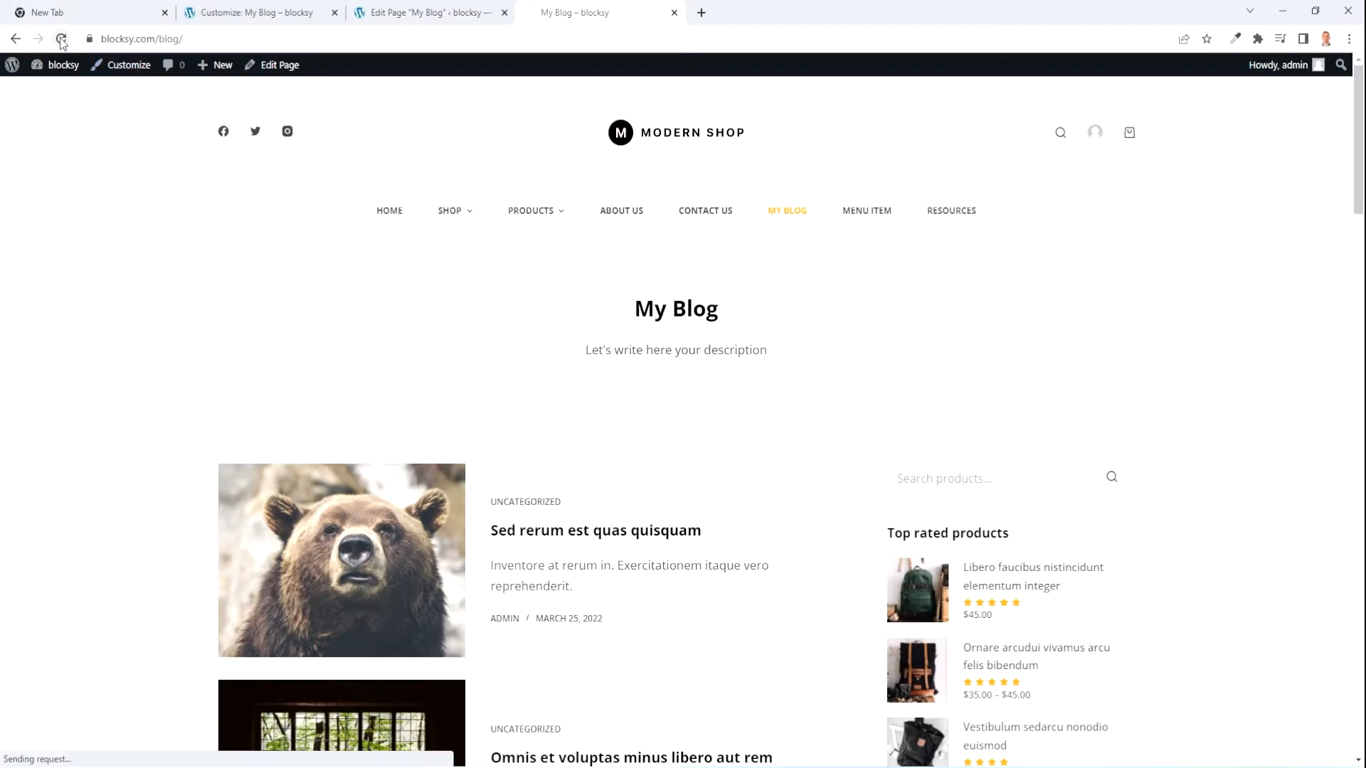
scroll(782, 381, down, 6)
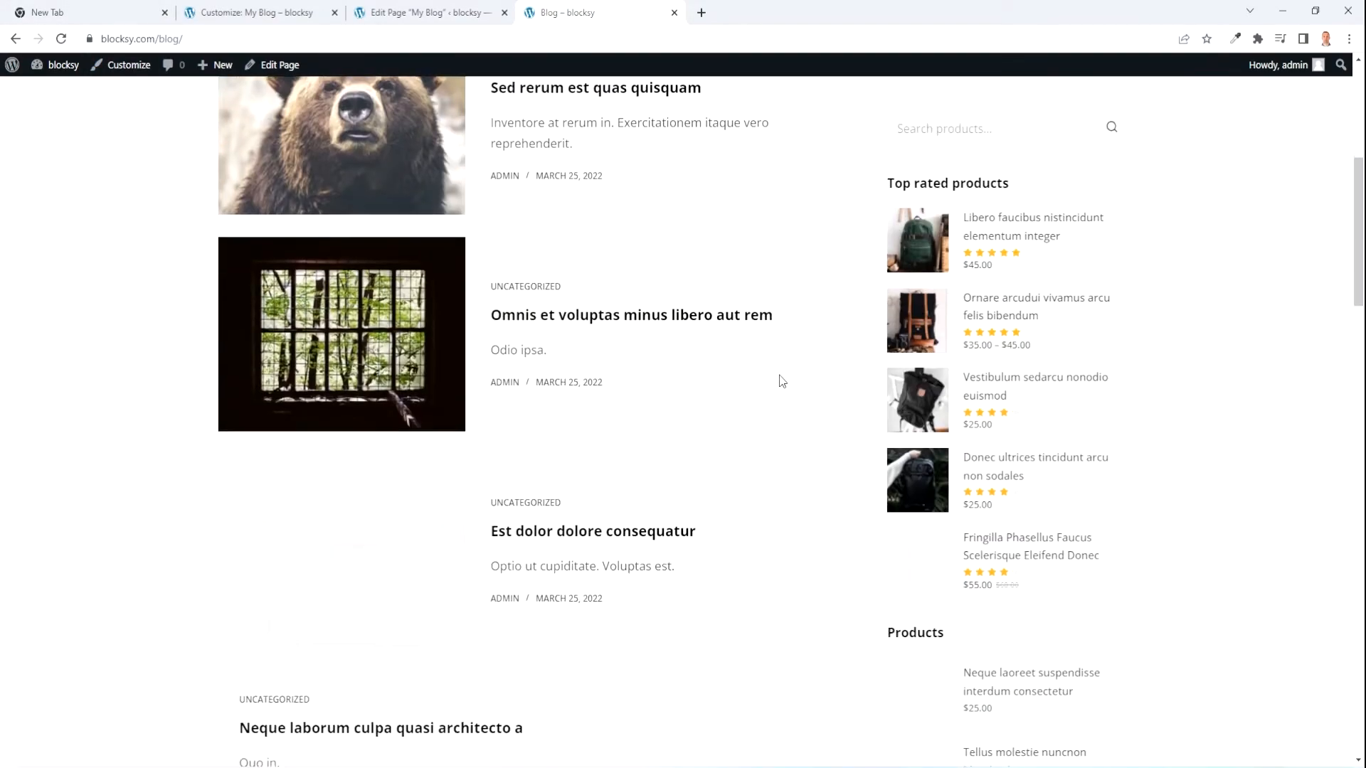
click(441, 12)
click(270, 12)
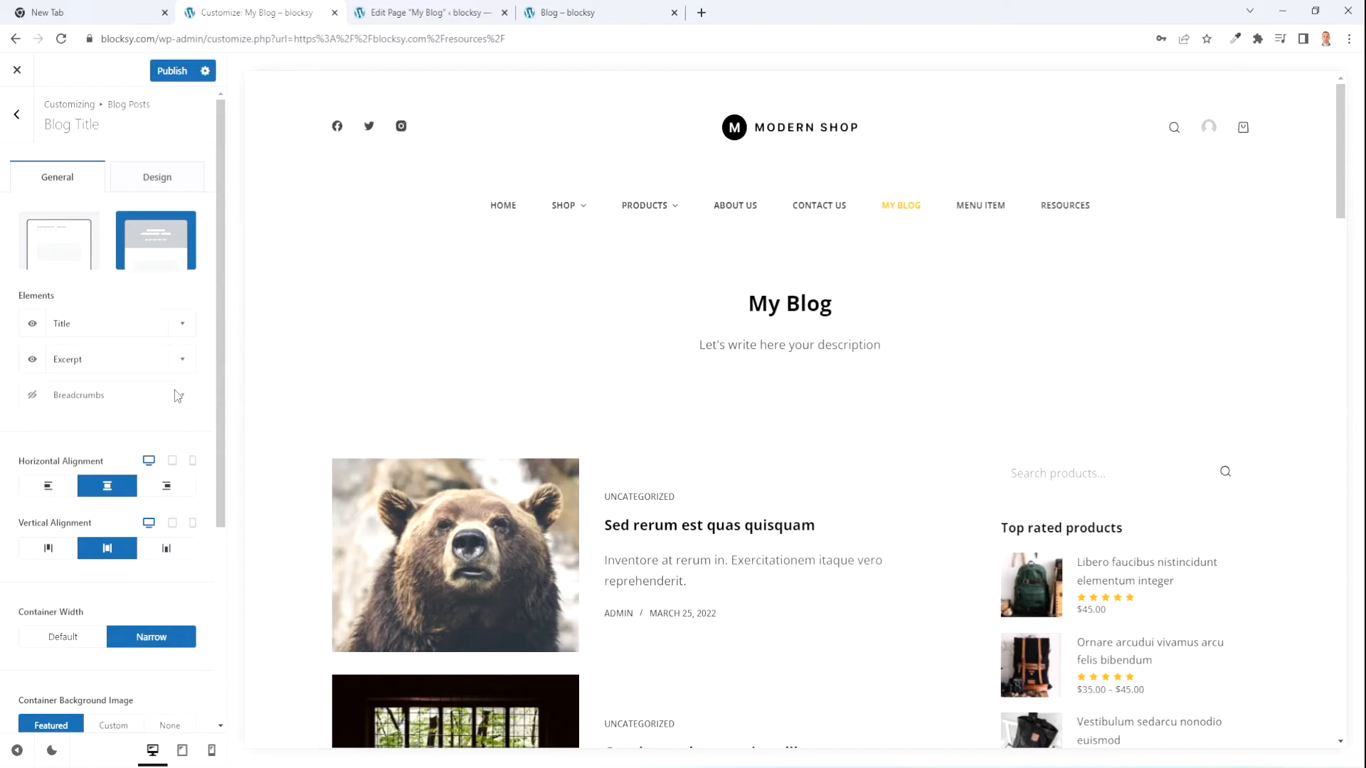
scroll(154, 384, down, 3)
scroll(149, 386, up, 5)
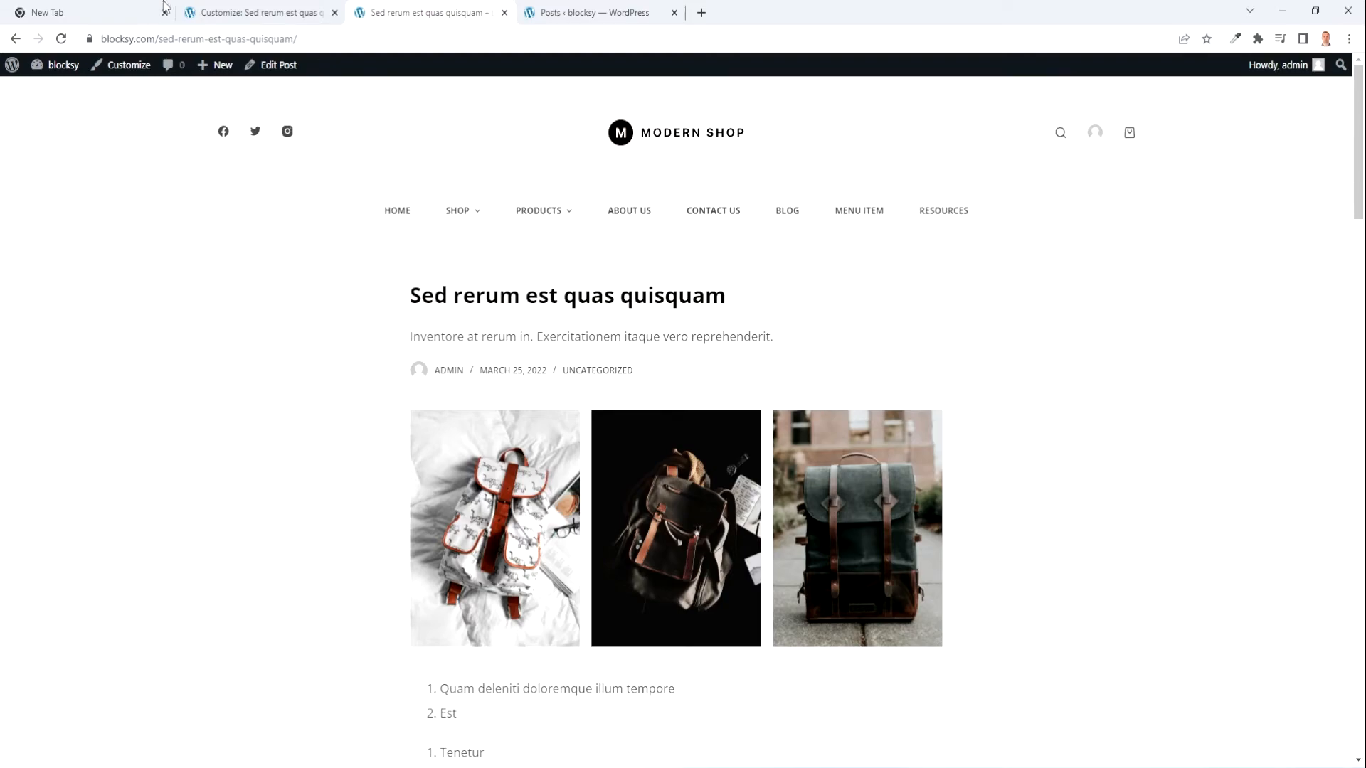
- Open the post "Sed rerum est quas quisquam" from the live Blog page and look through its content
click(788, 211)
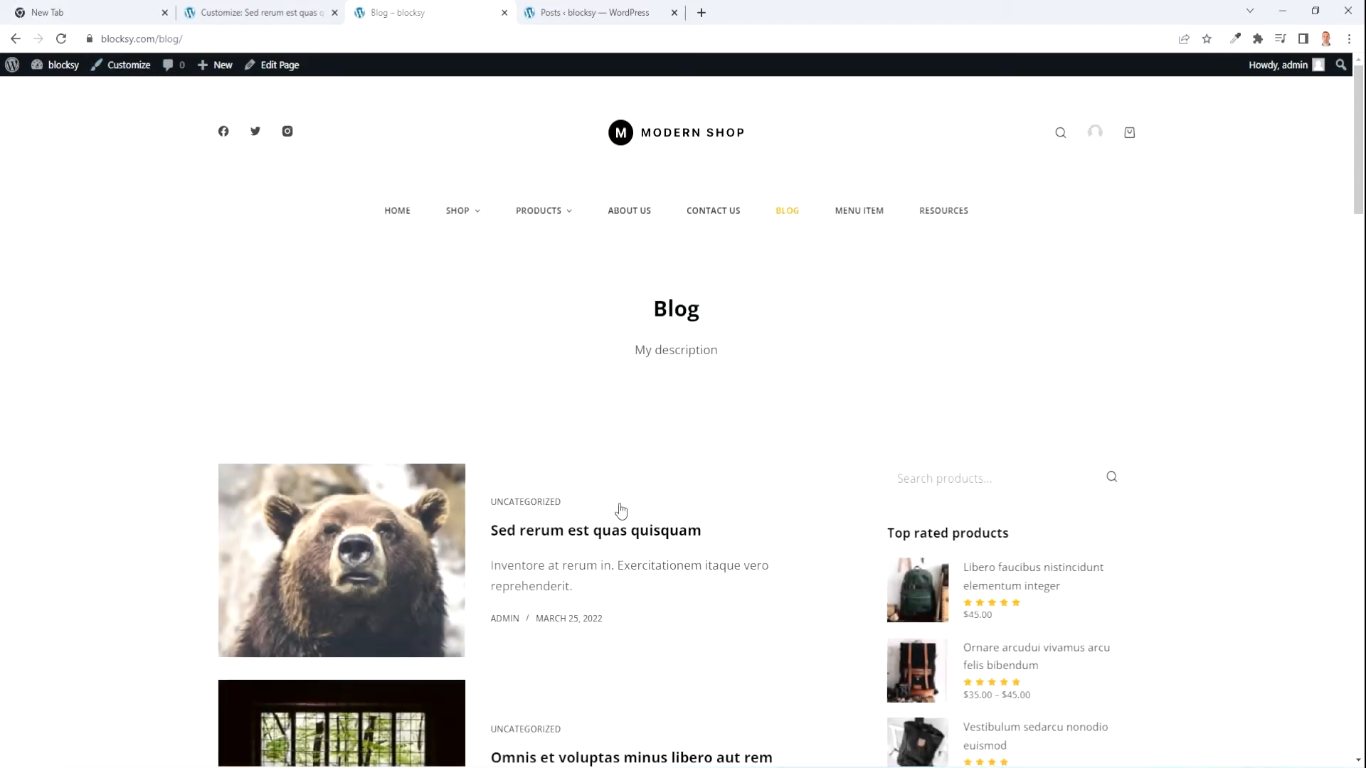
click(371, 538)
scroll(580, 532, down, 5)
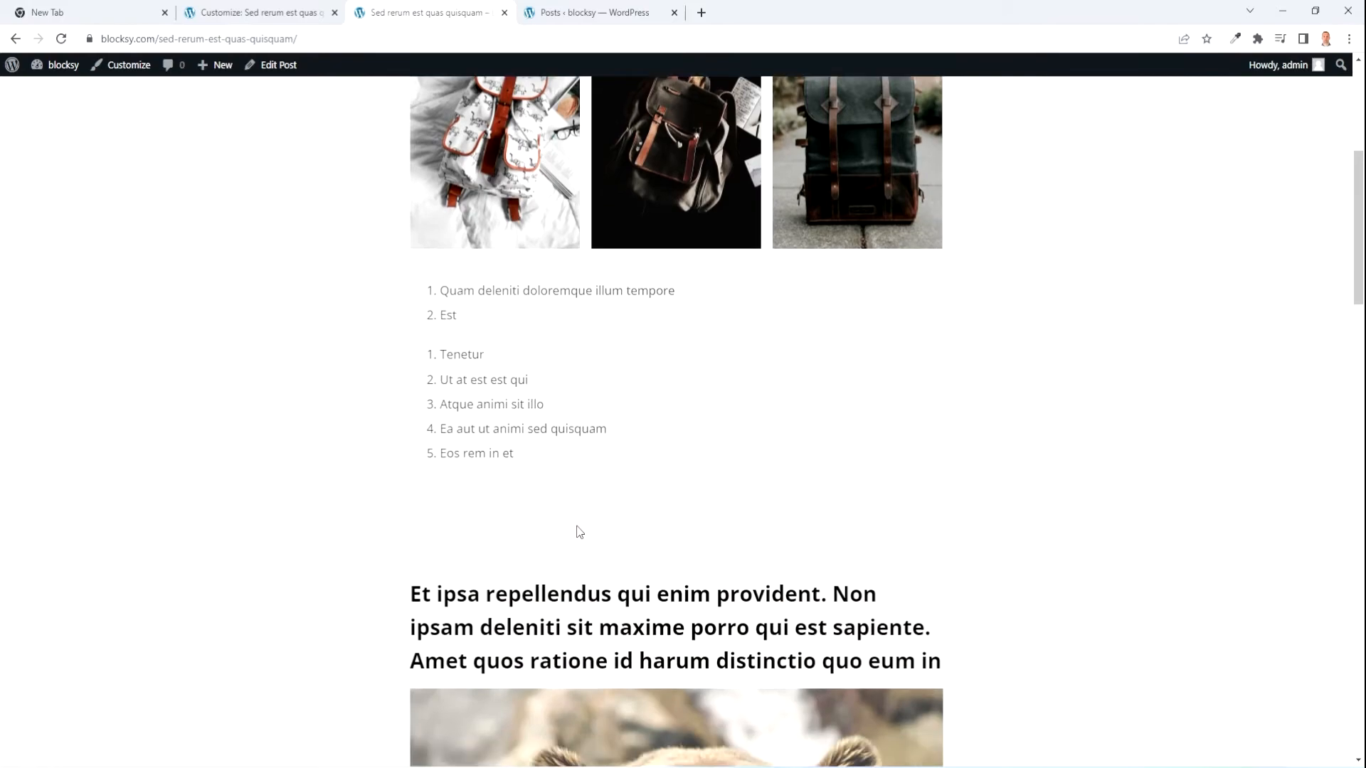
scroll(580, 532, down, 10)
scroll(580, 532, up, 8)
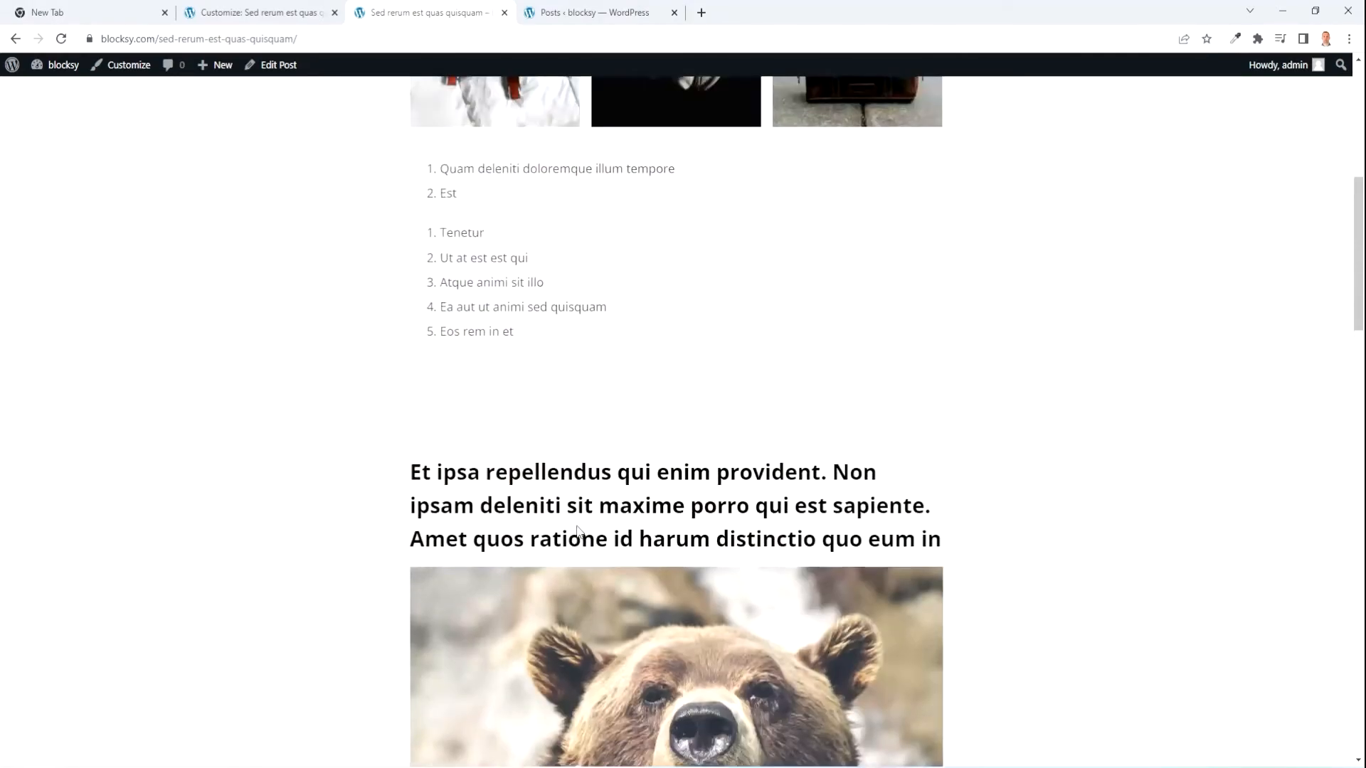
scroll(579, 530, up, 7)
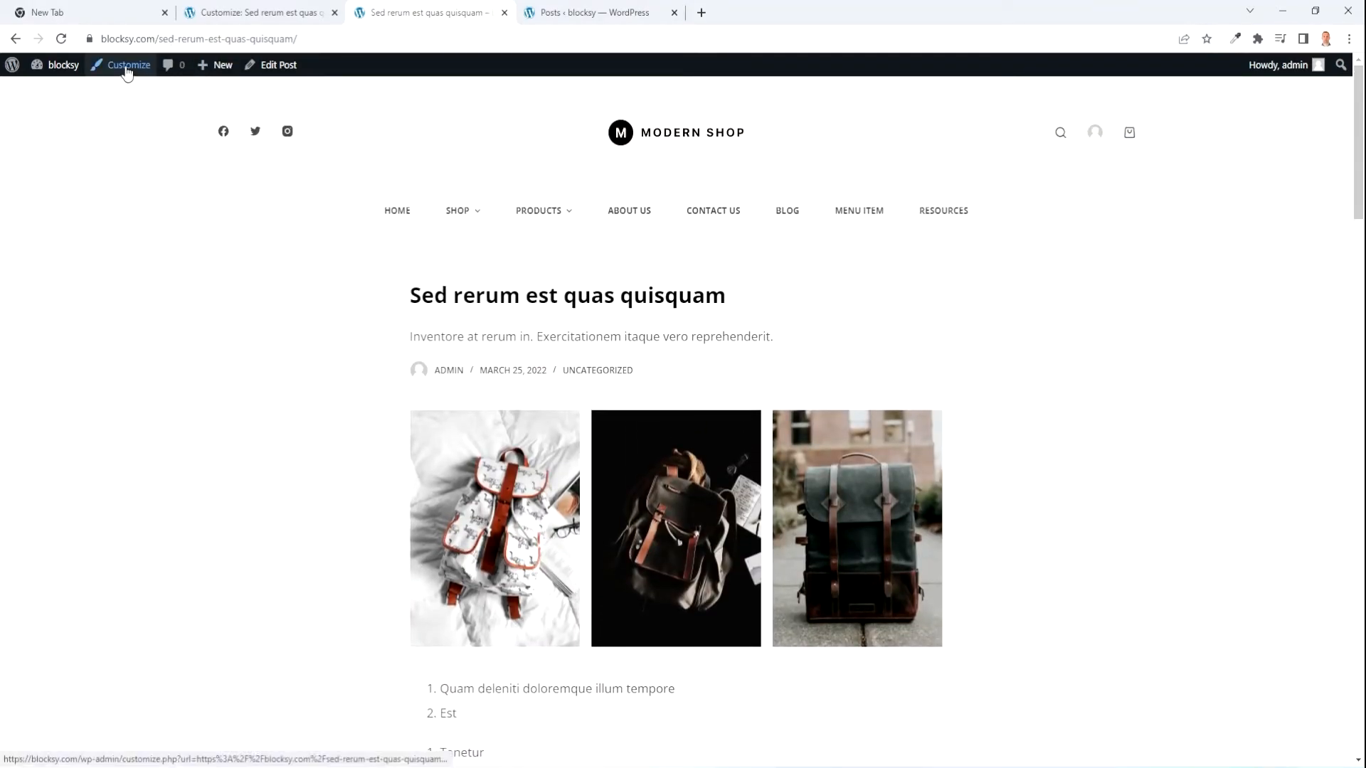
- Open the customizer for this post and set the Single Posts title to the full-width banner layout
scroll(118, 202, down, 3)
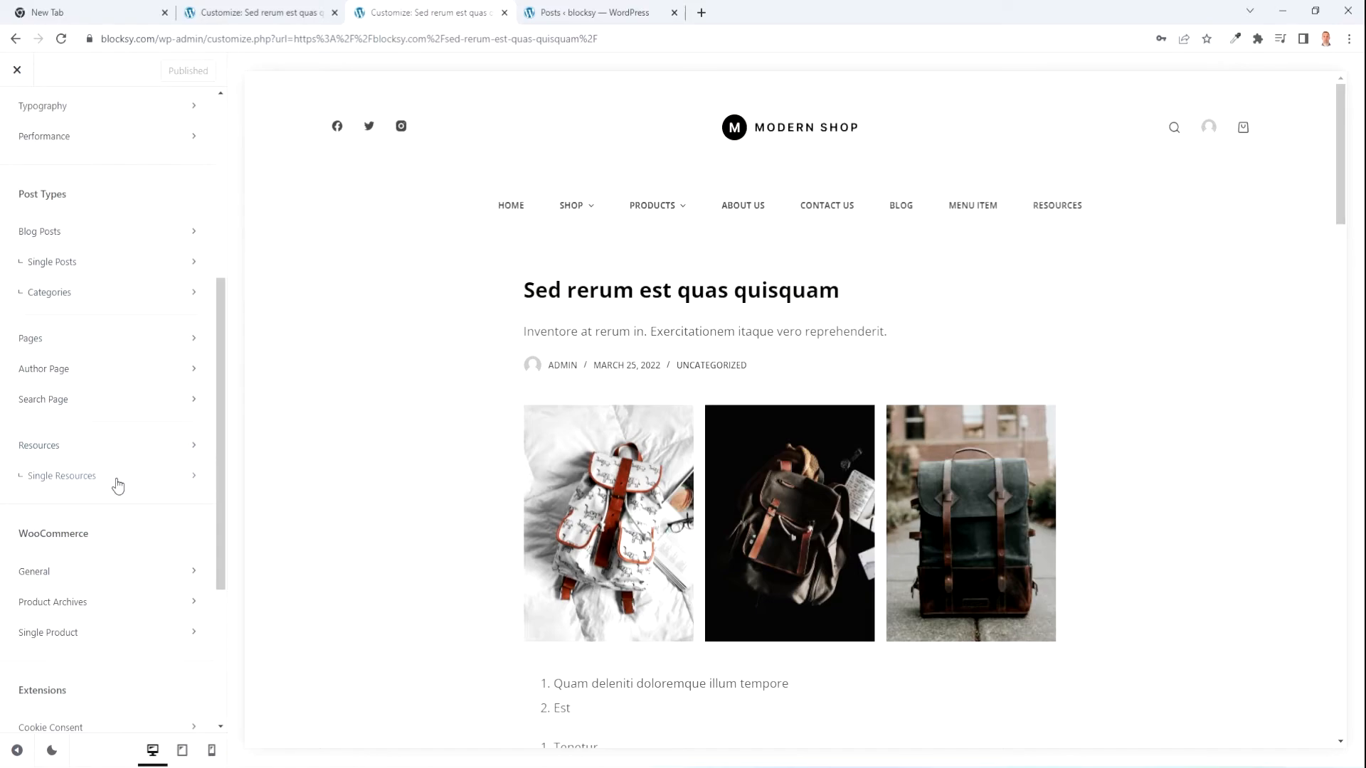
click(186, 263)
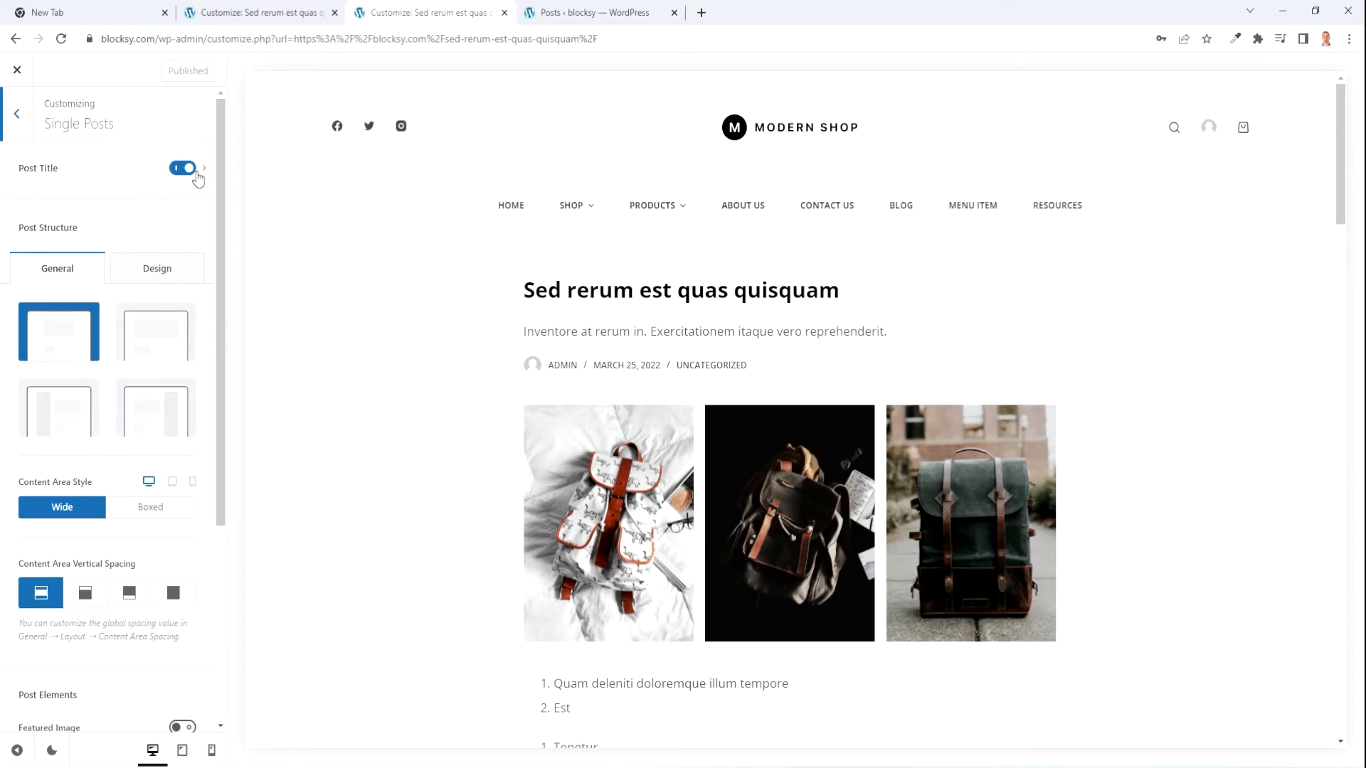
click(199, 173)
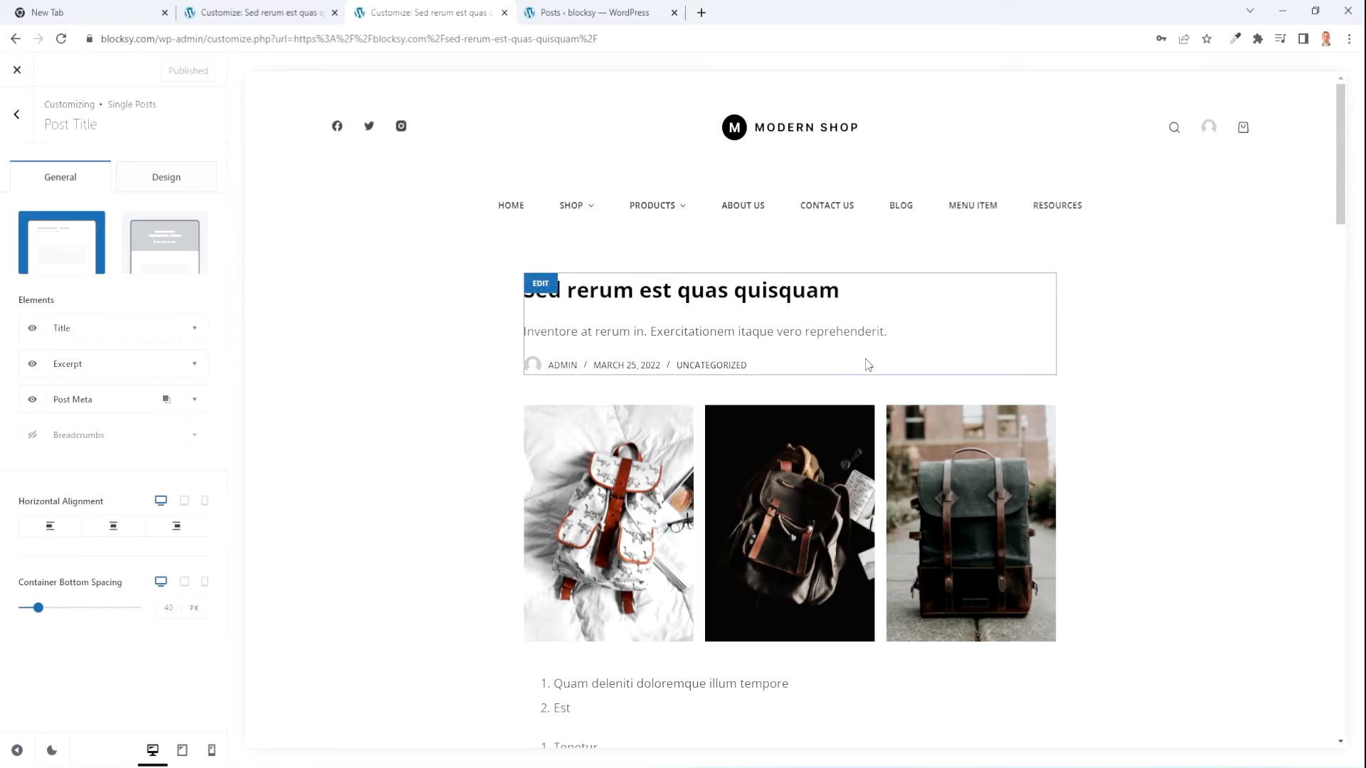
click(167, 244)
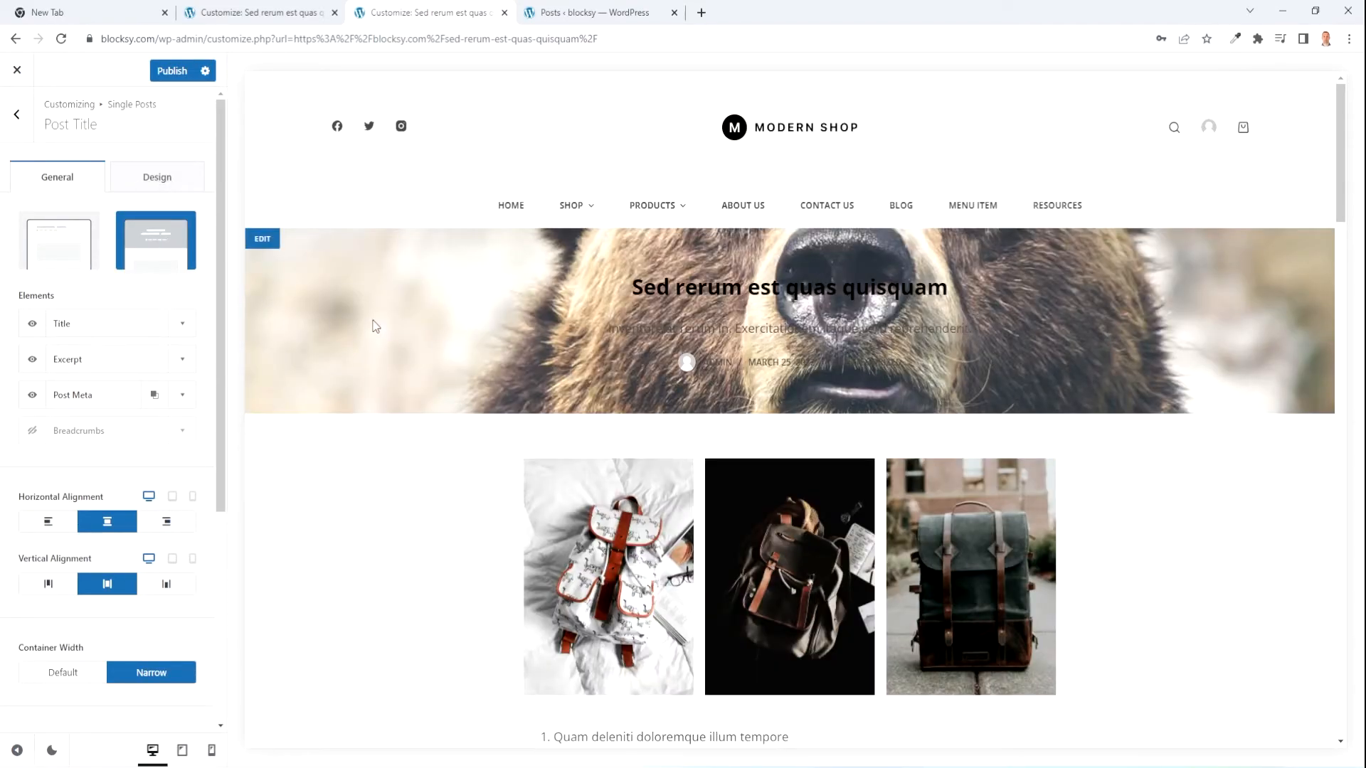
- Set the post title's meta and title font colors to the light #edeff2 swatch and the excerpt font color to #f9fafb
click(157, 179)
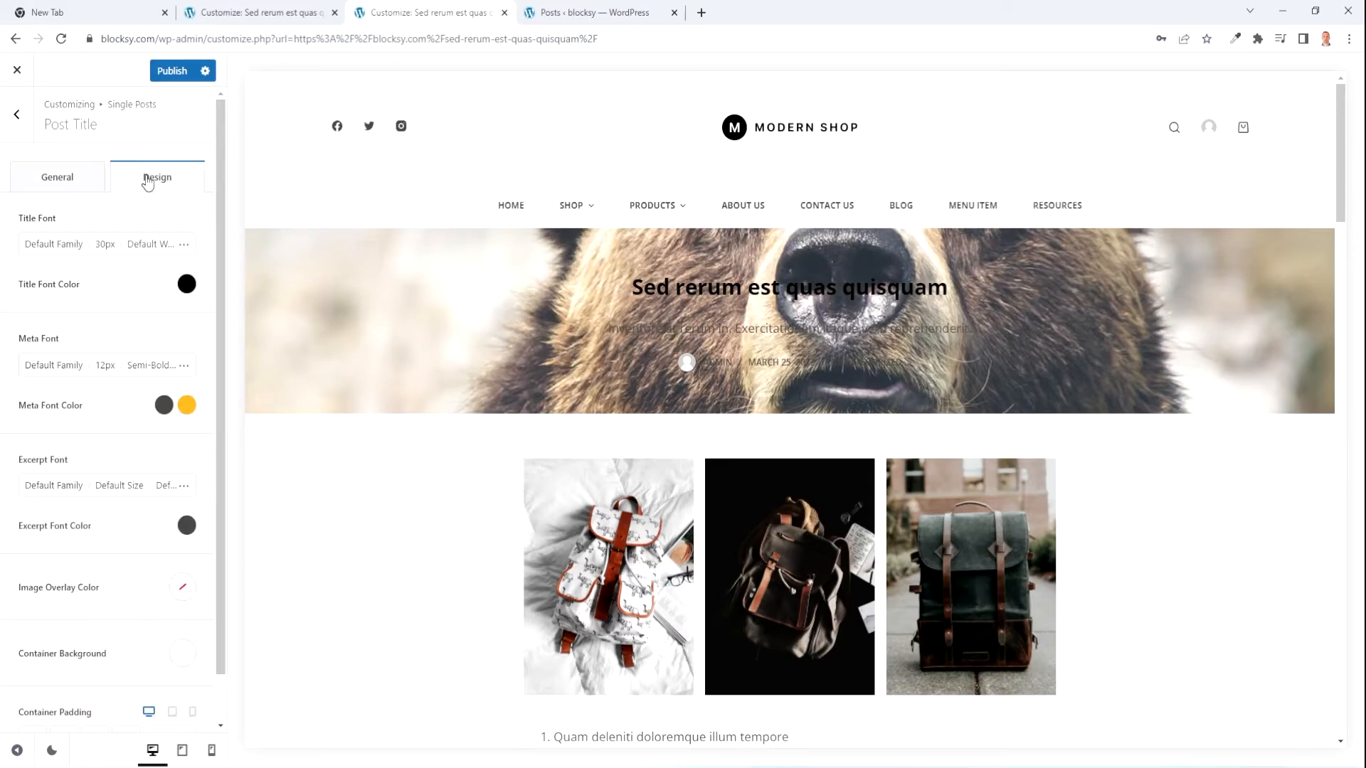
click(163, 405)
click(129, 448)
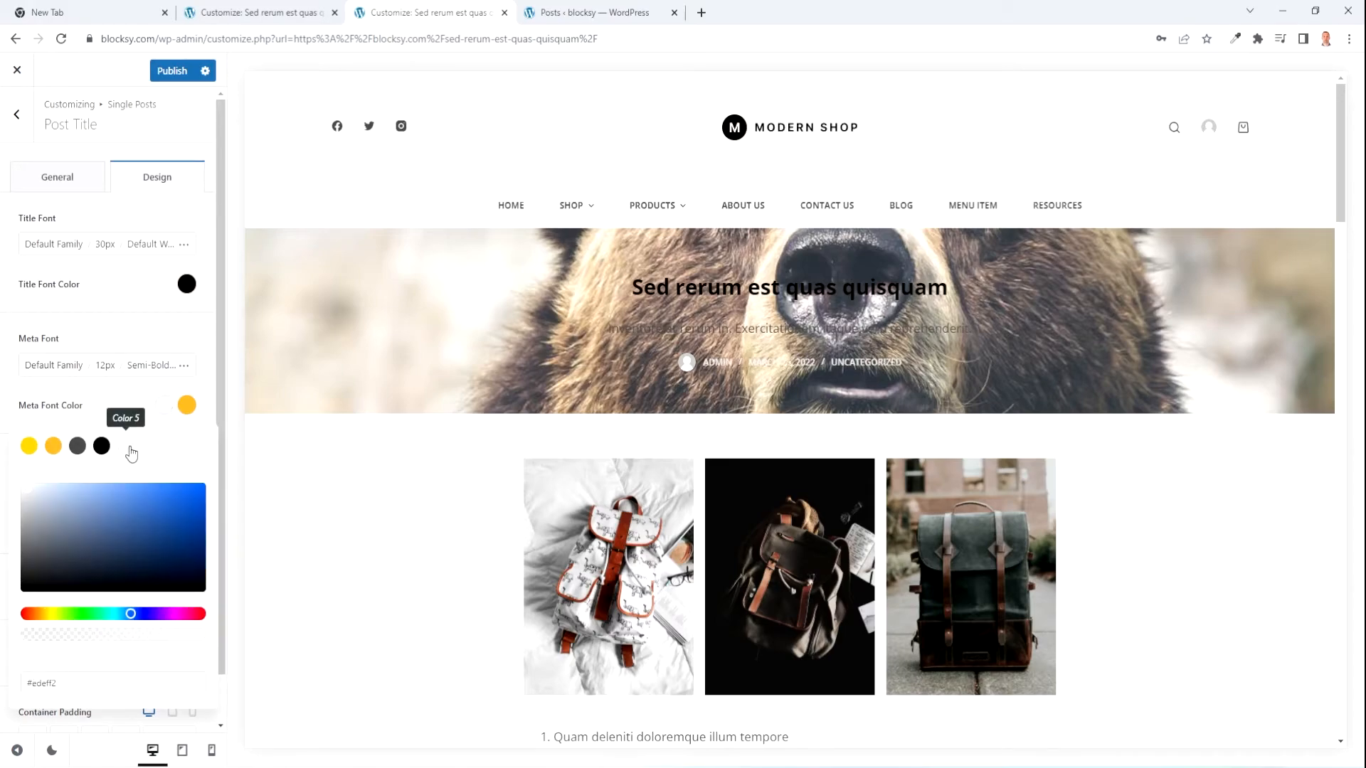
click(186, 288)
click(187, 289)
click(125, 320)
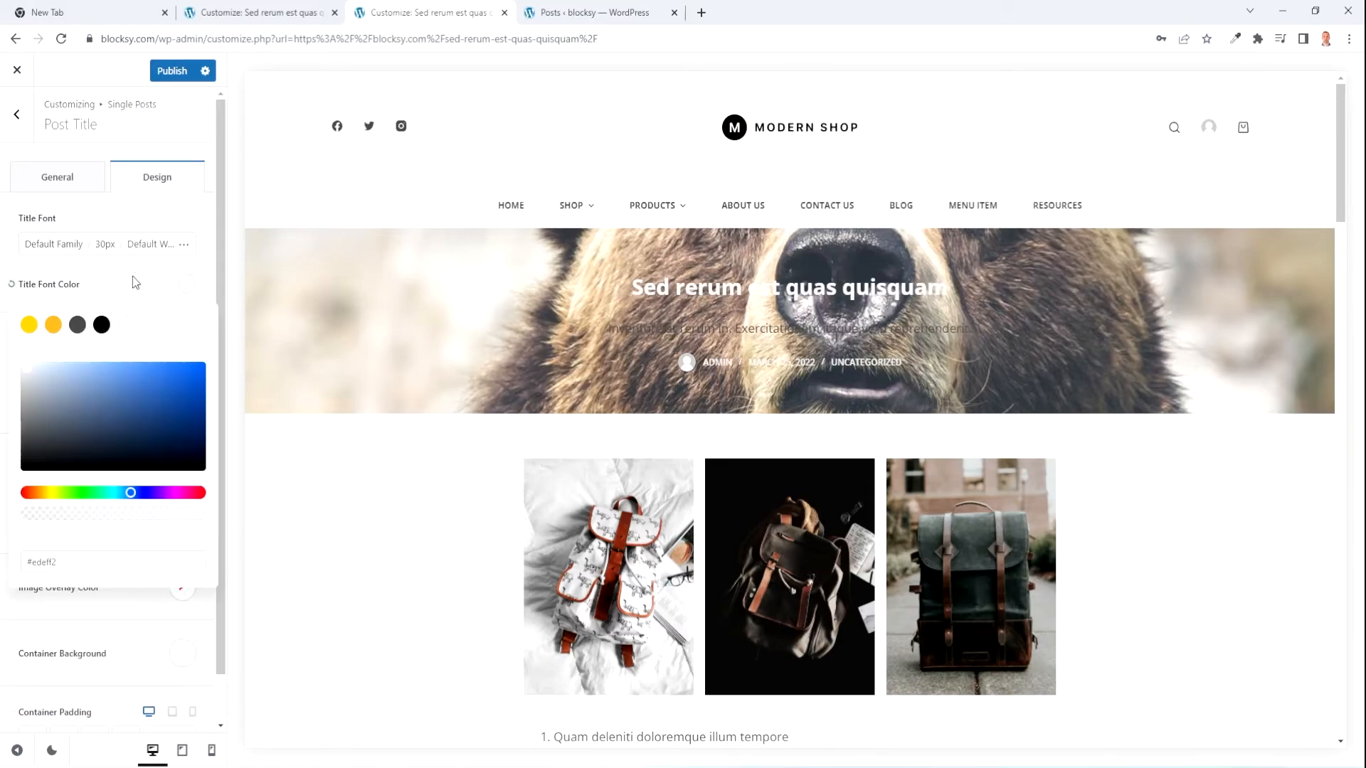
click(186, 527)
click(127, 243)
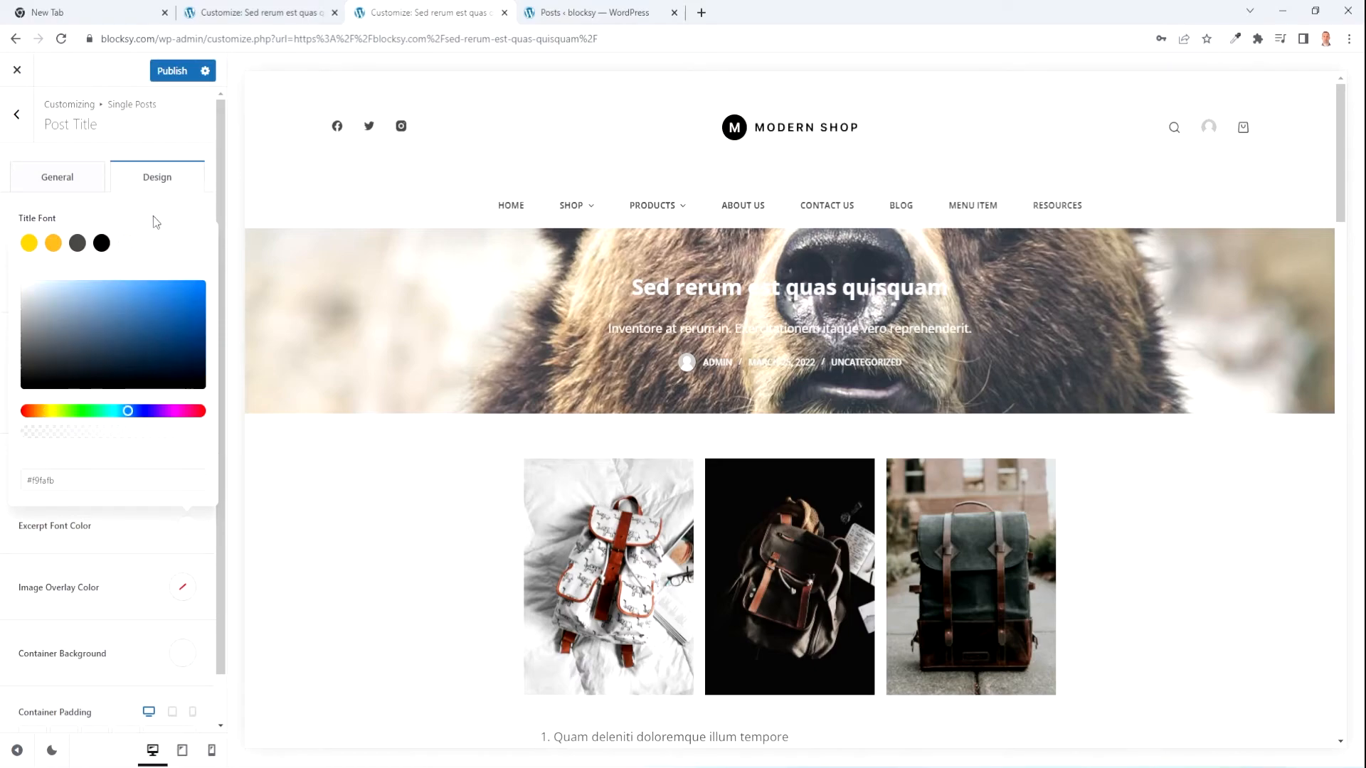
- Set the post title's image overlay color to the semi-transparent dark shade rgba(18, 21, 25, 0.5)
scroll(159, 619, down, 1)
click(183, 537)
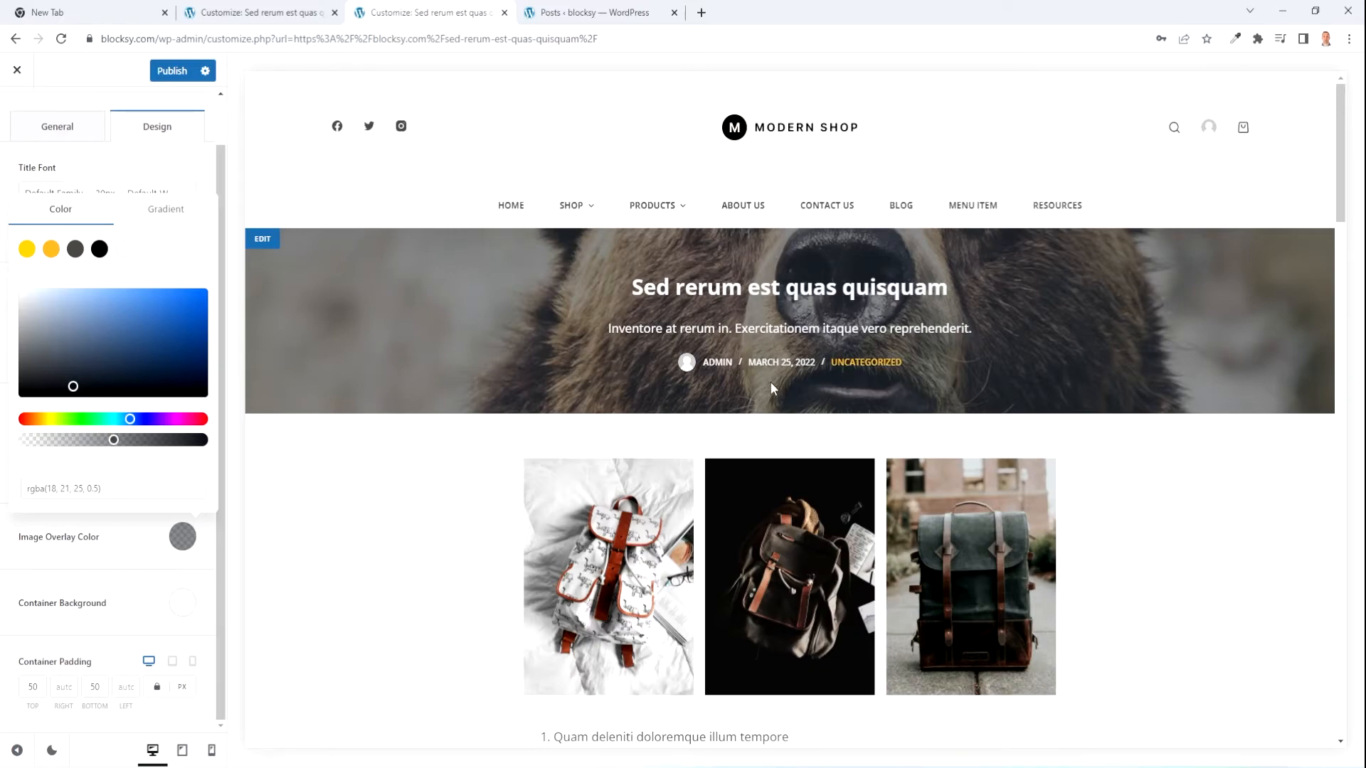
click(126, 549)
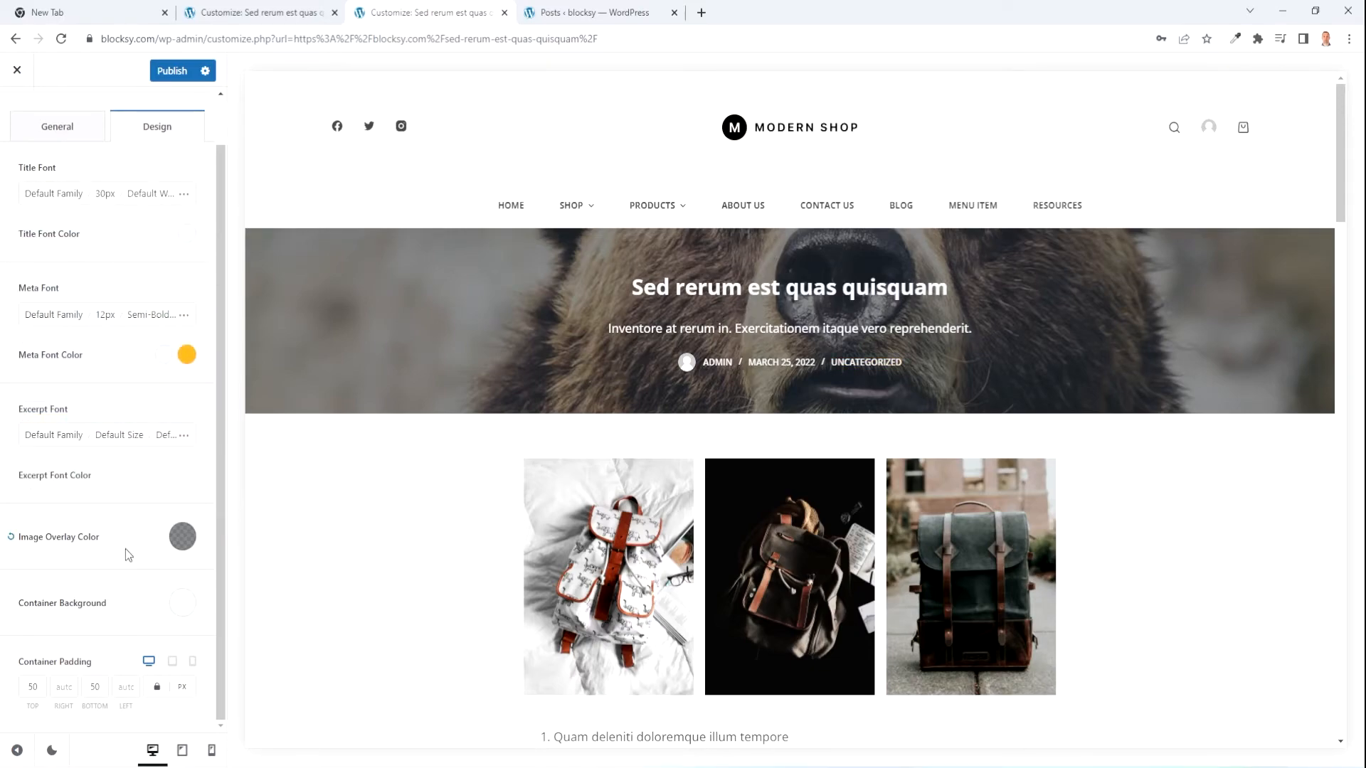
- Hide and restore the excerpt element of the post title, and enable its breadcrumbs element
click(51, 140)
click(31, 311)
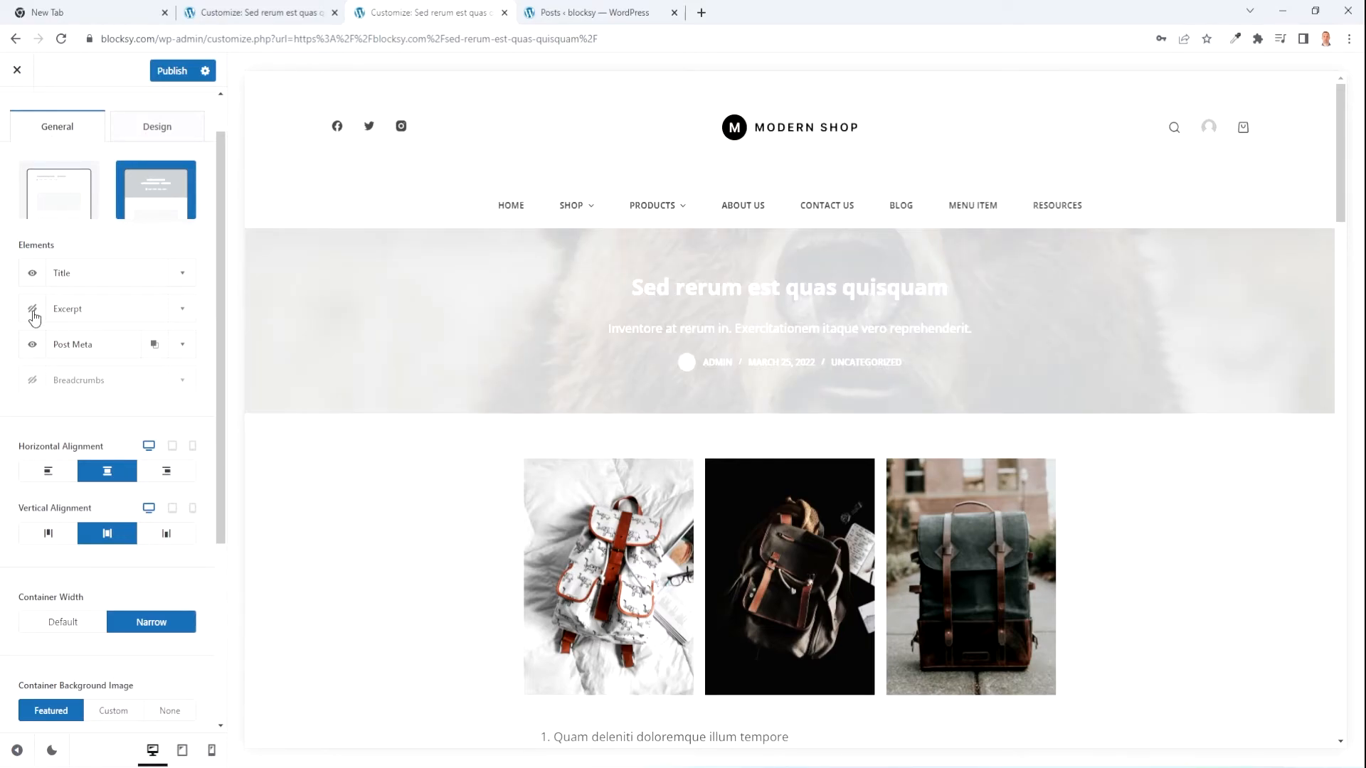
click(32, 308)
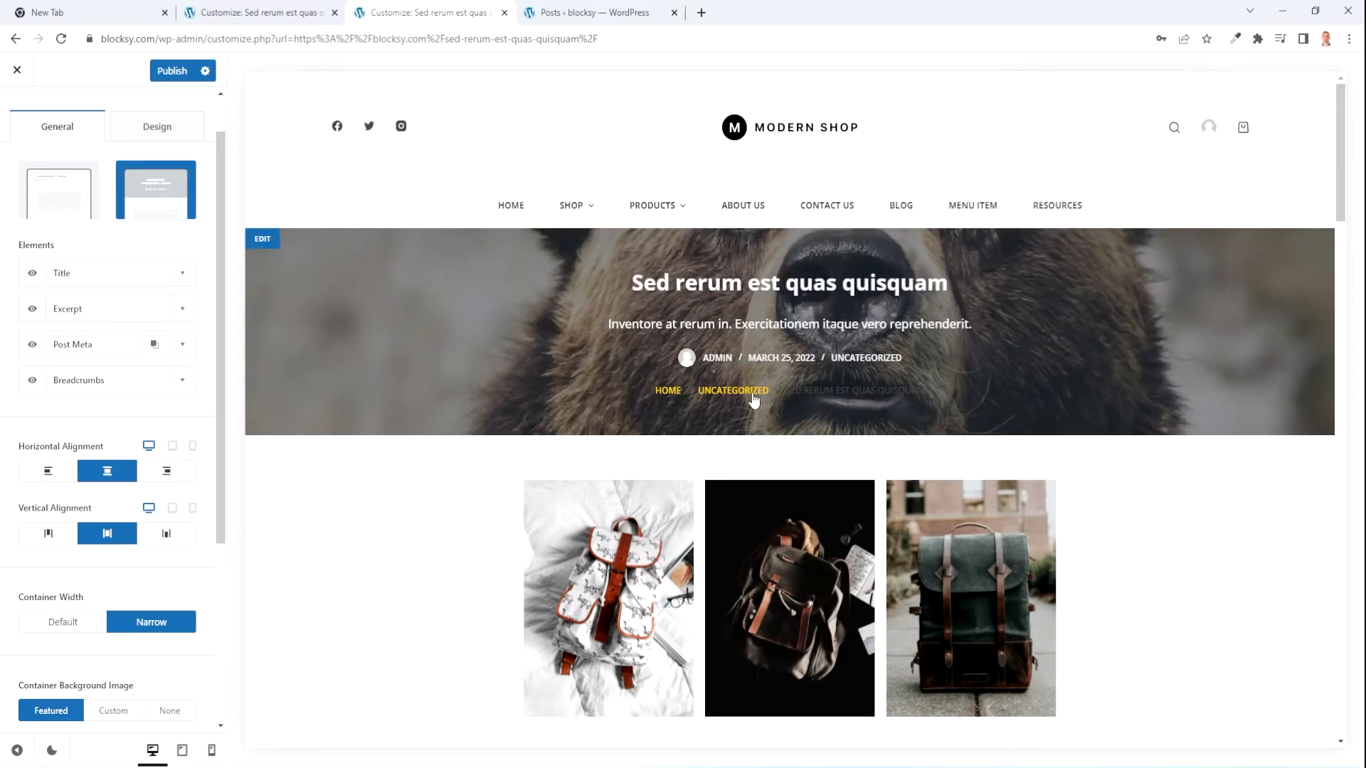
- Set the breadcrumbs' text font color to white in the post title design
click(161, 132)
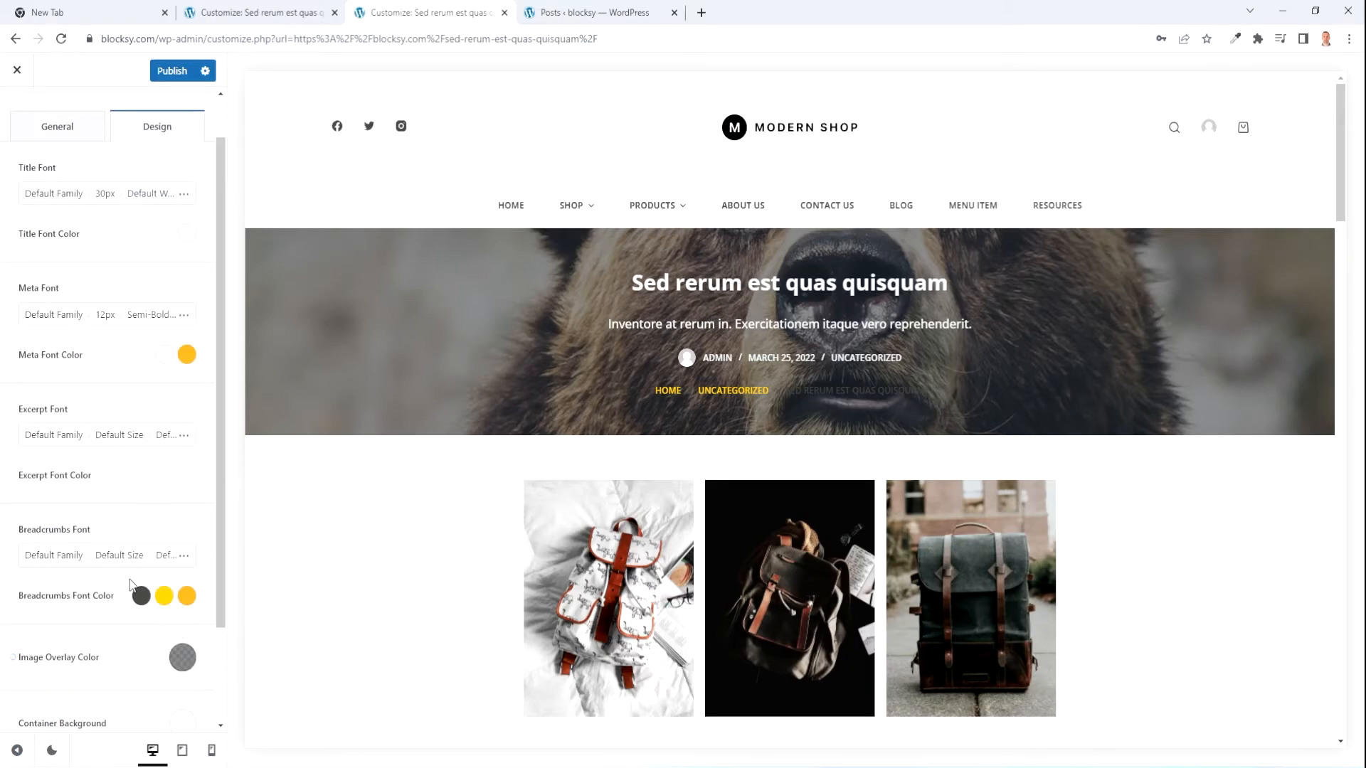
scroll(135, 589, down, 2)
click(142, 474)
click(170, 518)
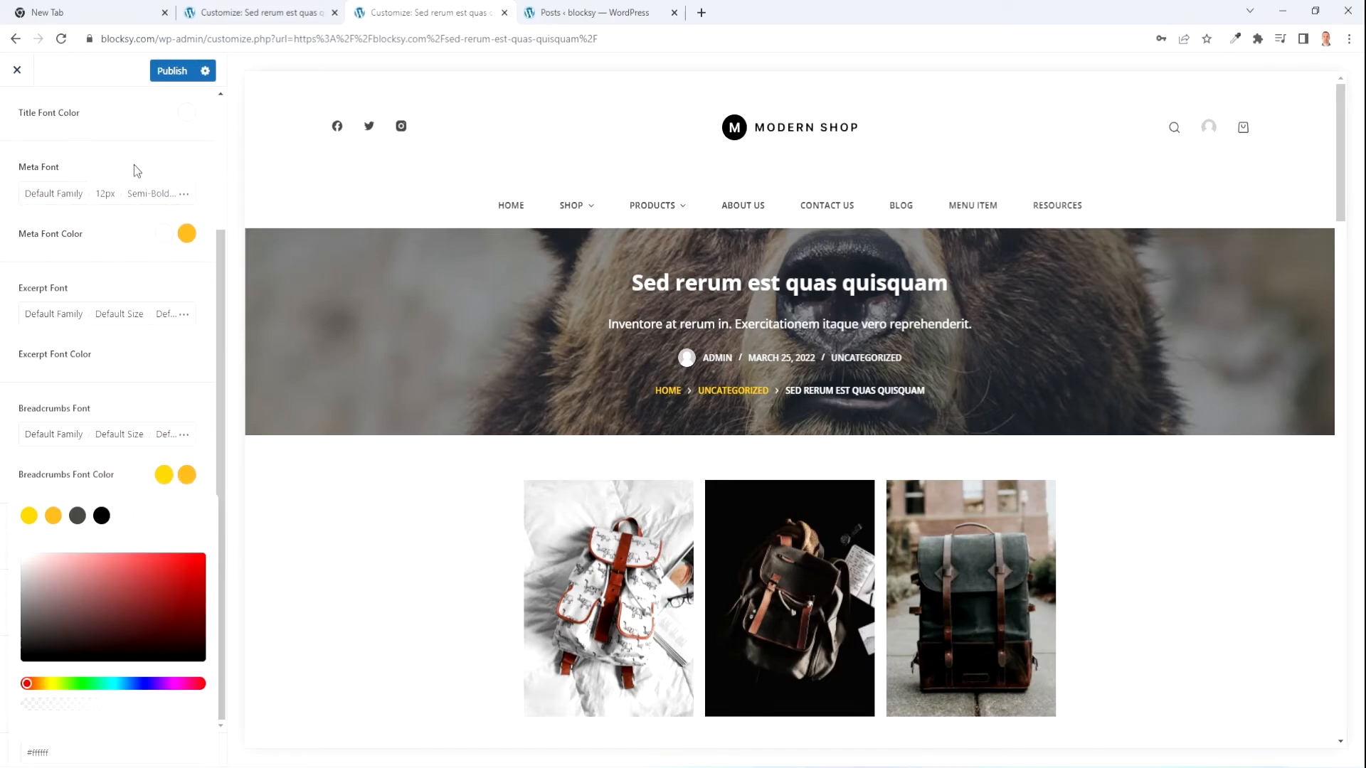
- Try the left, center and right horizontal alignments for the post title on desktop, ending on center
scroll(129, 171, up, 3)
click(57, 177)
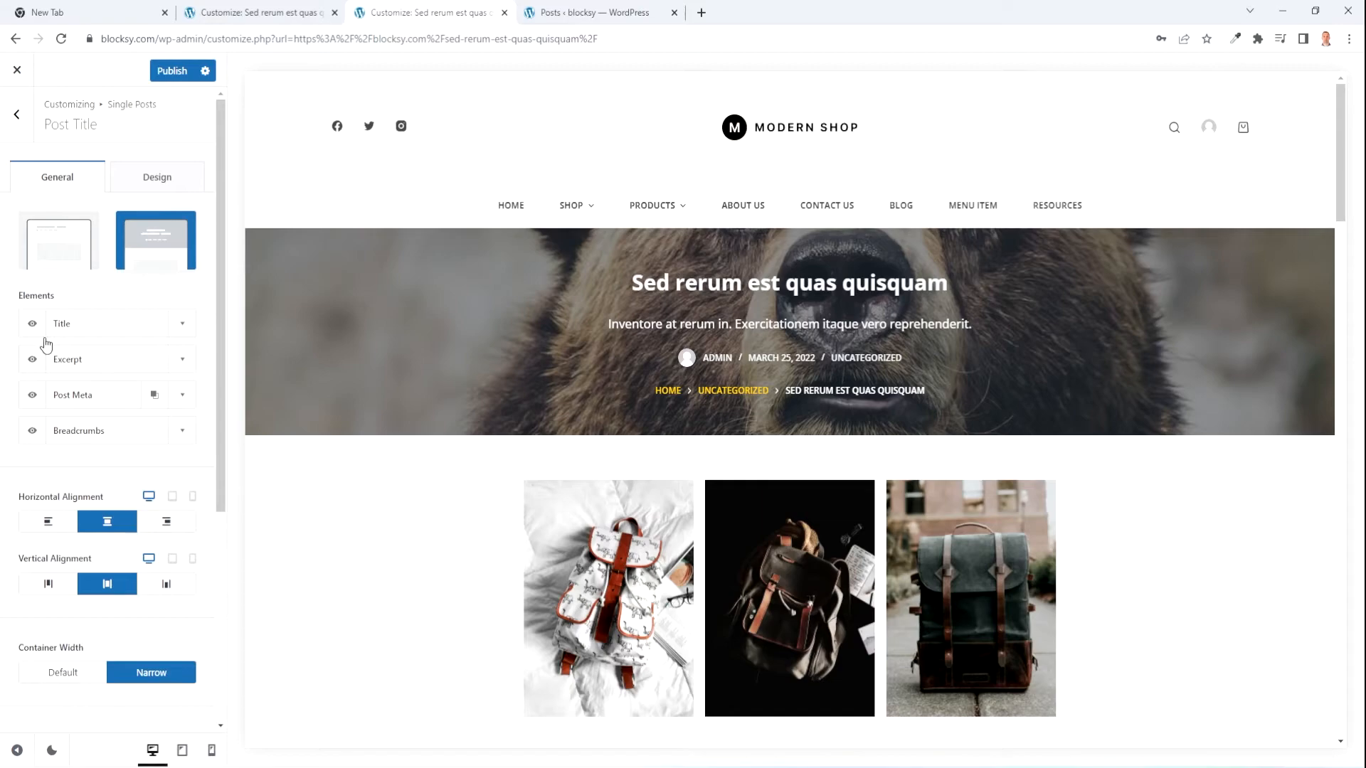
scroll(43, 355, down, 2)
click(48, 376)
click(47, 375)
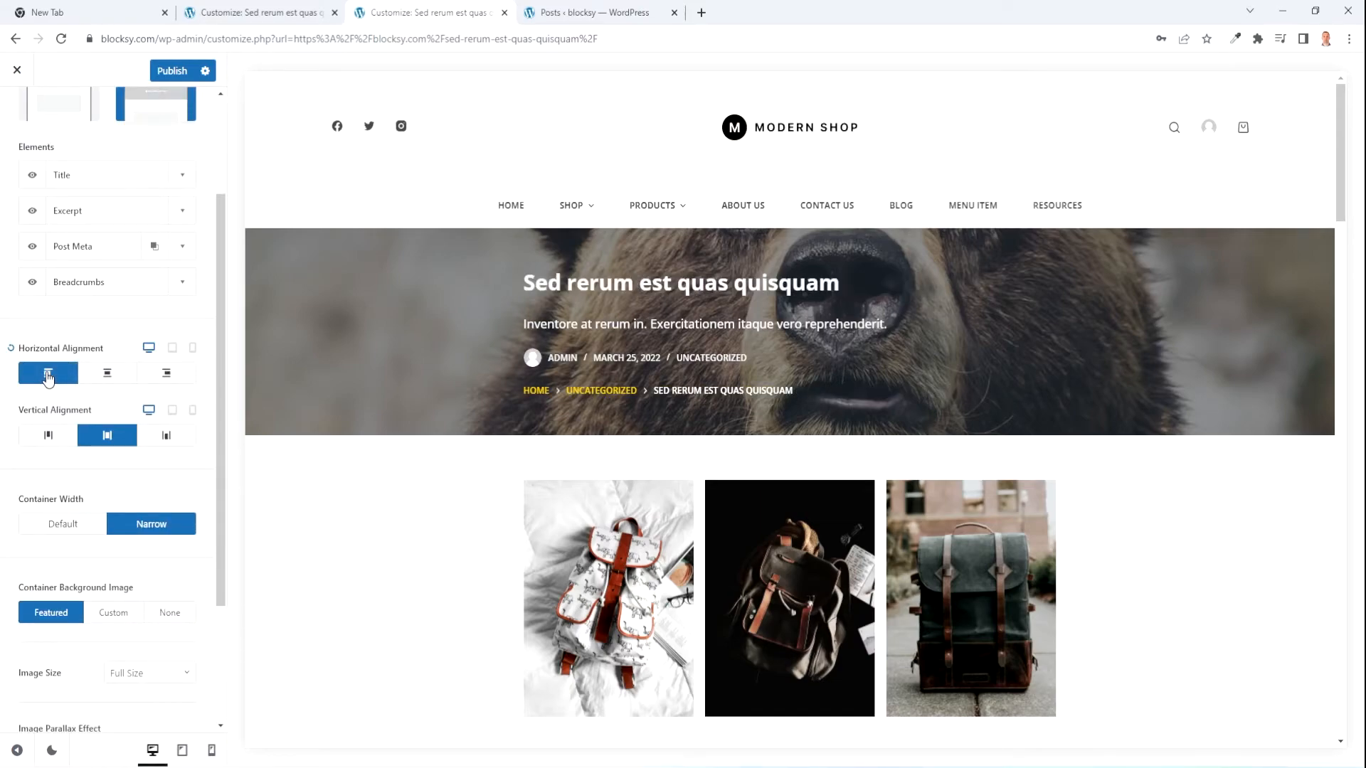
click(107, 376)
click(165, 376)
click(112, 381)
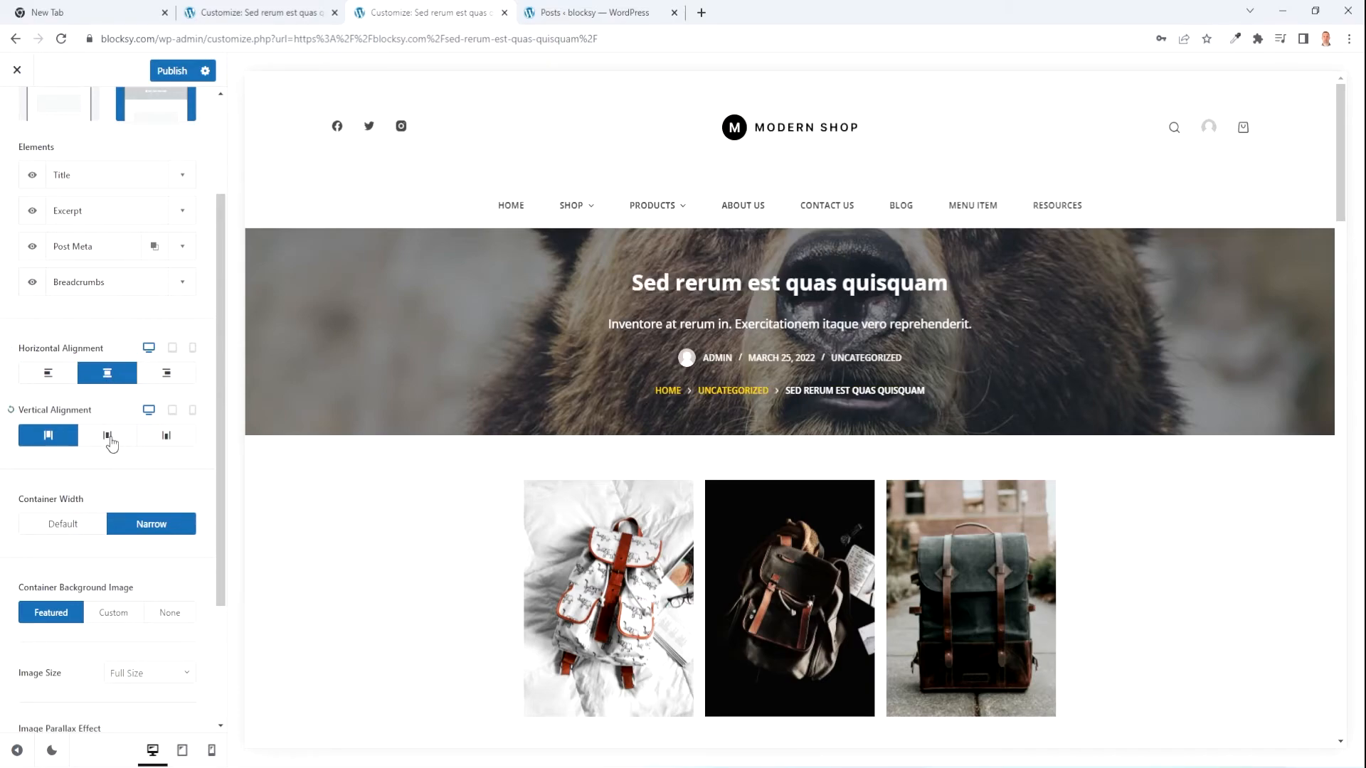
- Try the other vertical alignments for the post title on desktop and return to the middle option
click(108, 437)
click(167, 436)
click(107, 437)
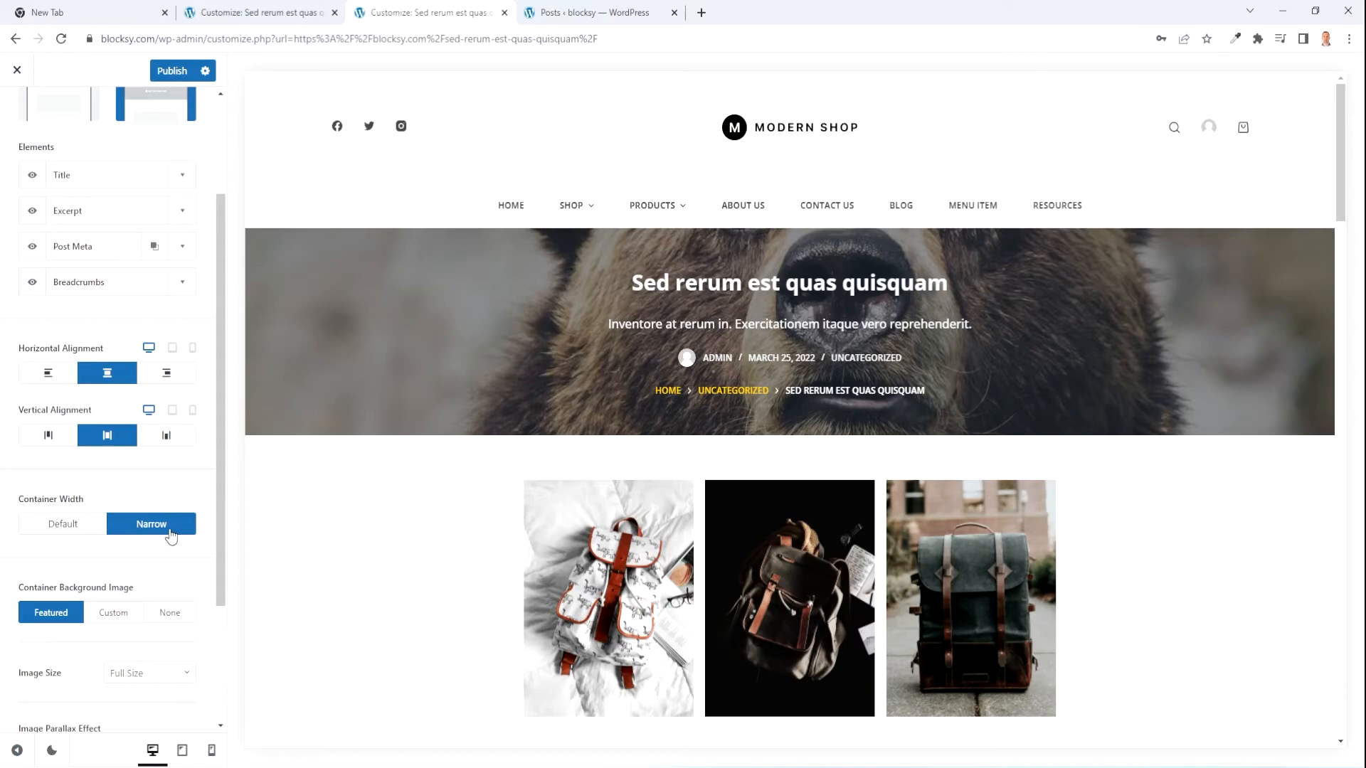
- Try the Default container width for the post title, check it in the preview, and restore Narrow
click(74, 525)
scroll(725, 399, down, 7)
scroll(726, 399, up, 6)
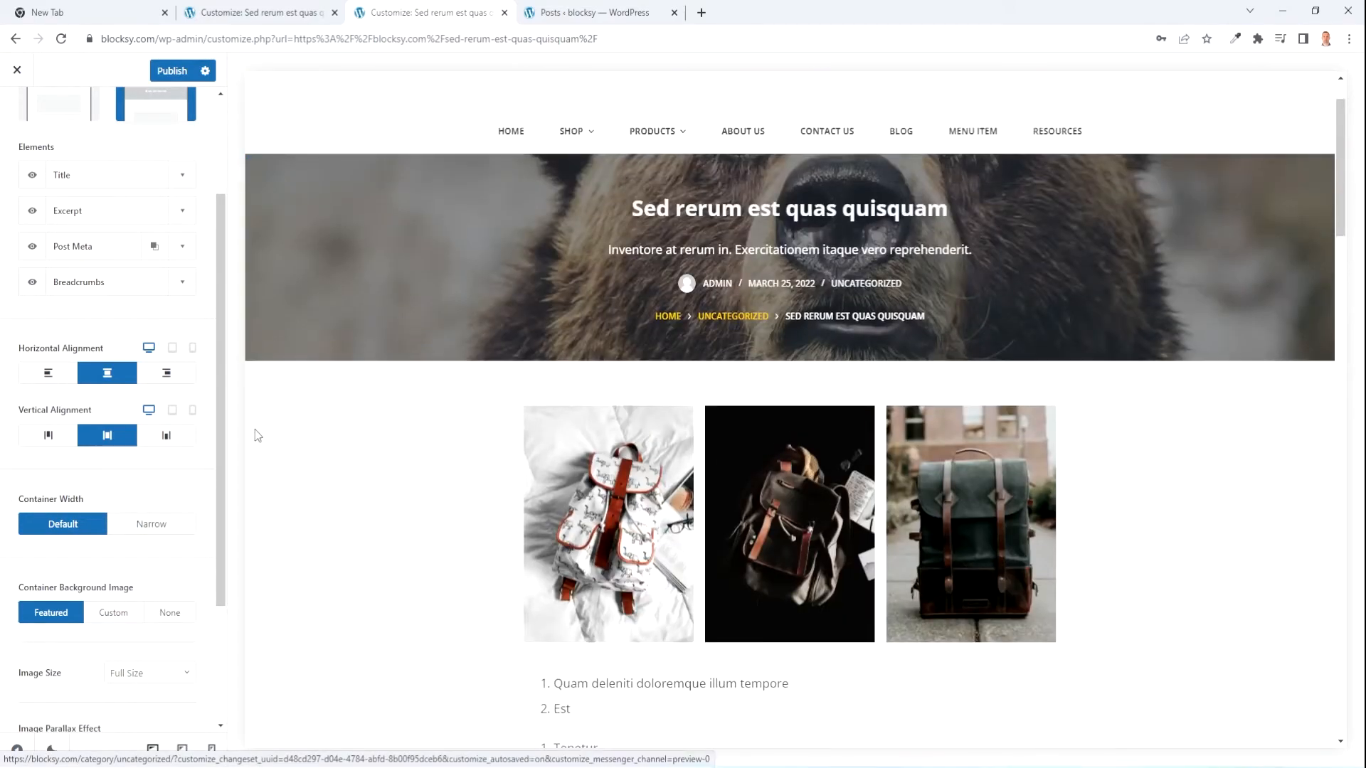
click(138, 539)
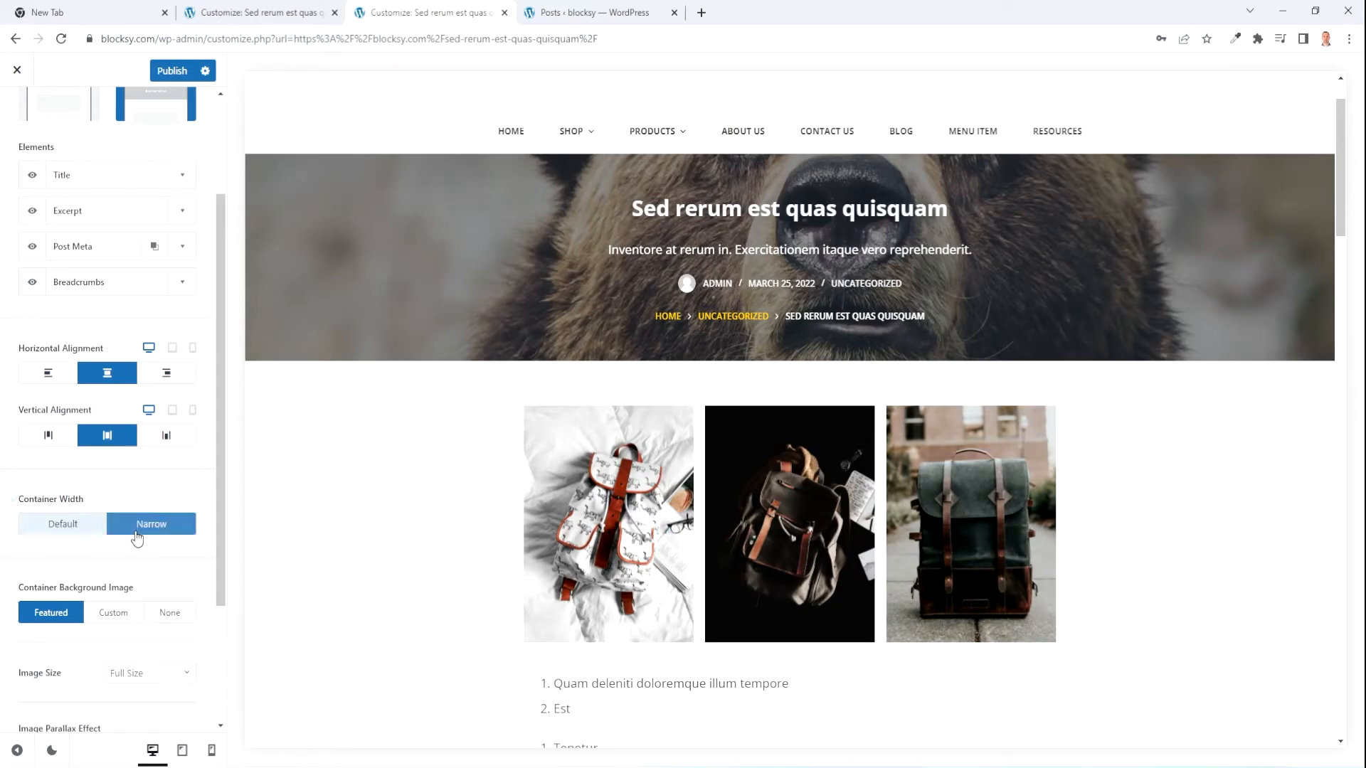
- Open "Sed rerum est quas quisquam" in the post editor, view its featured image setting, and return to the post's customizer
scroll(134, 537, down, 2)
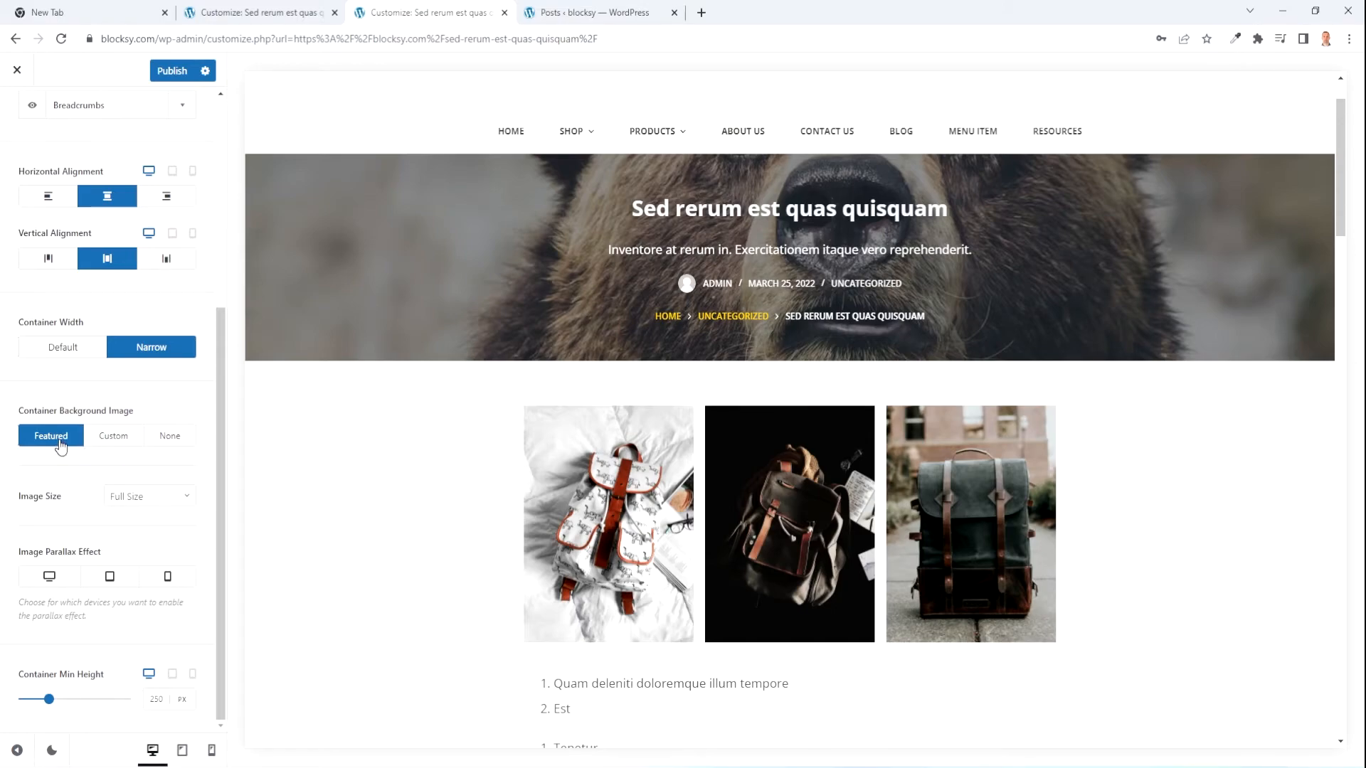
click(253, 10)
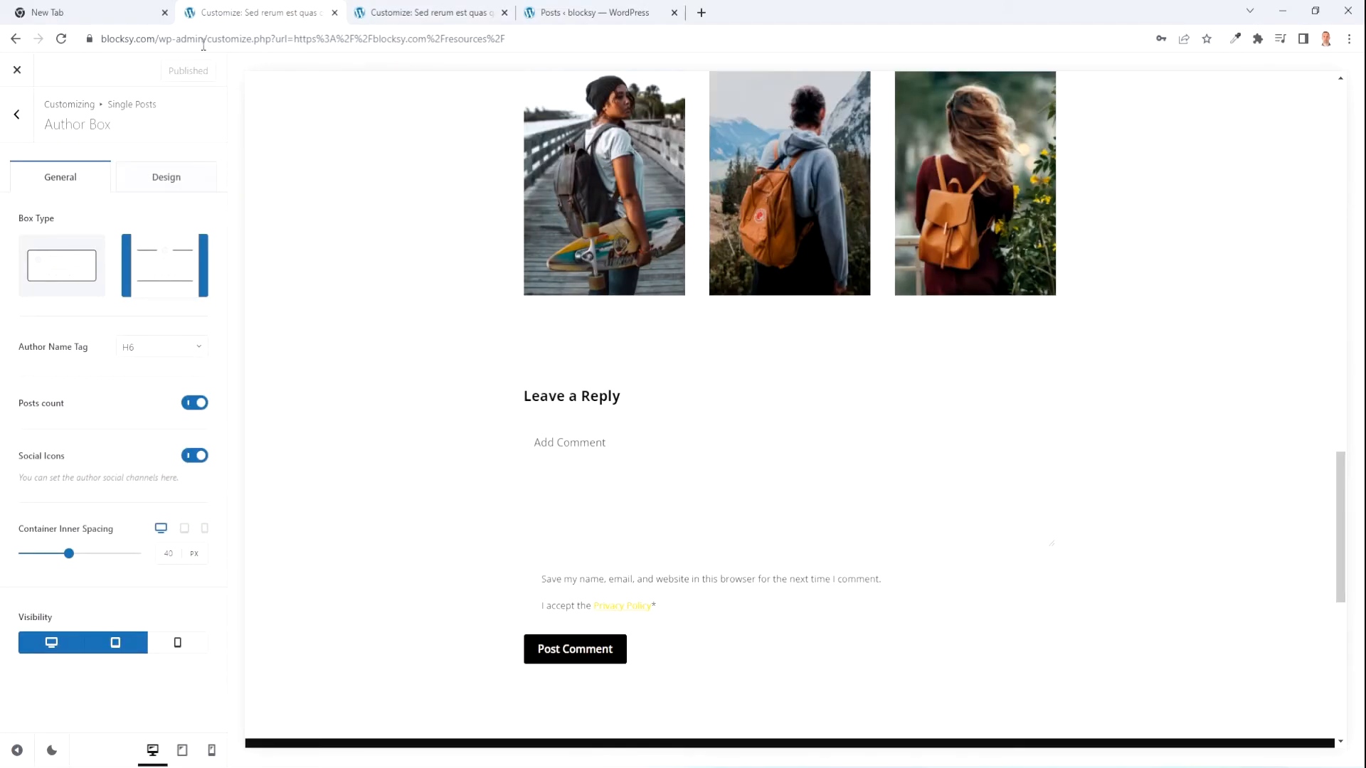
click(430, 12)
click(590, 12)
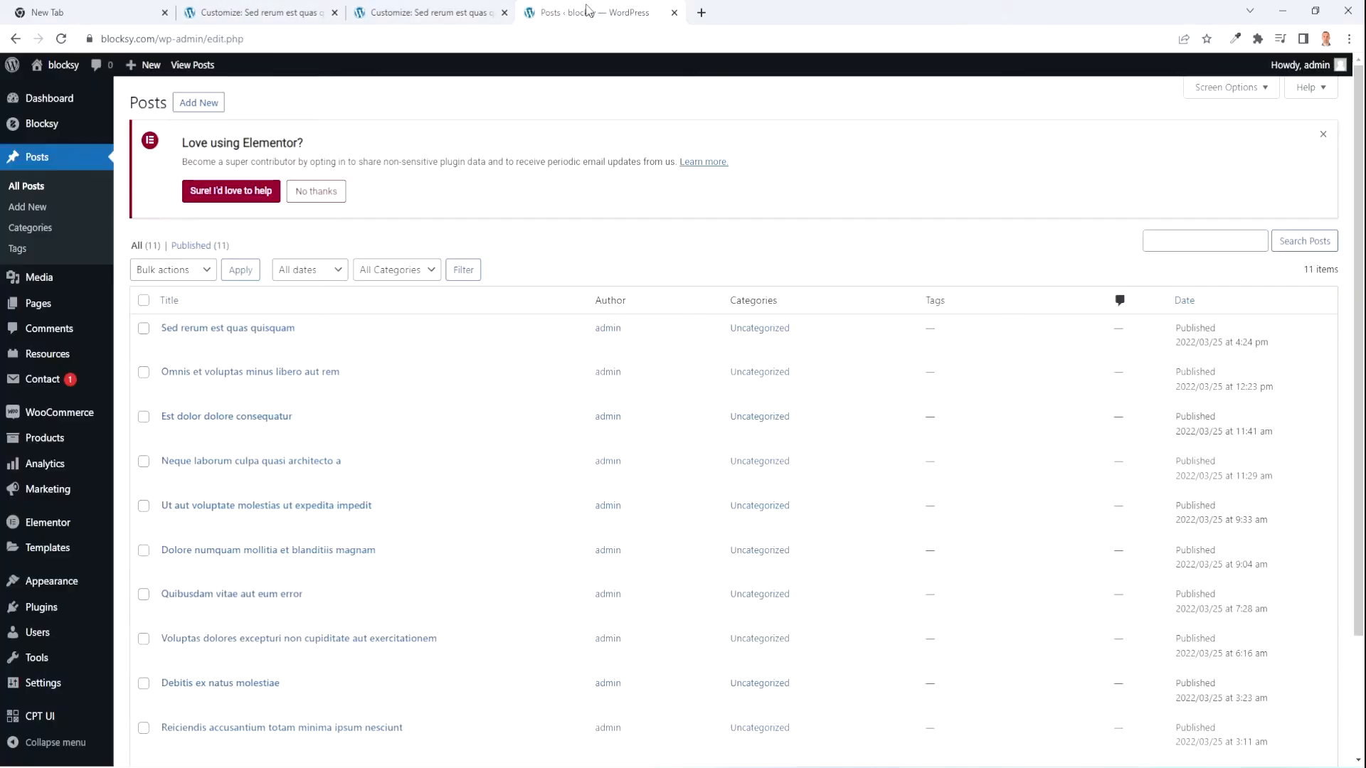
click(203, 328)
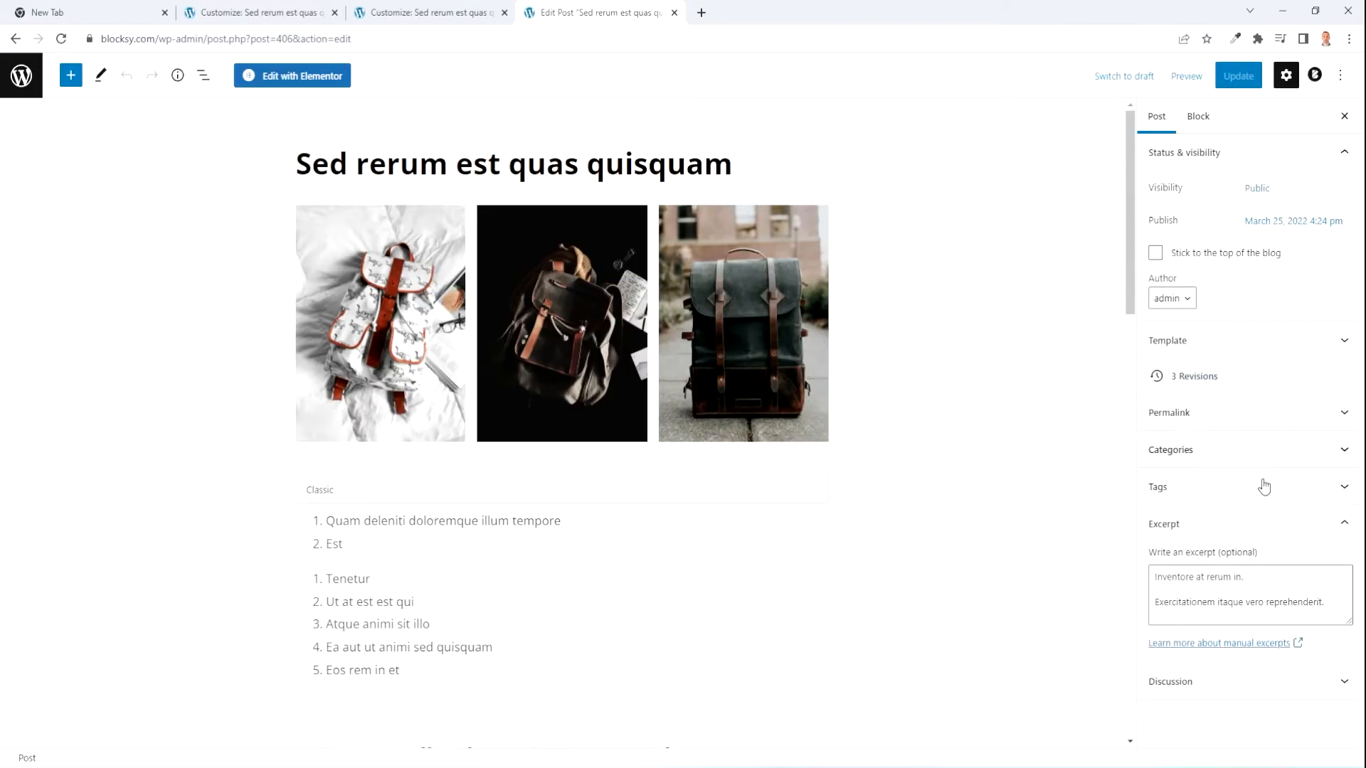
click(1296, 562)
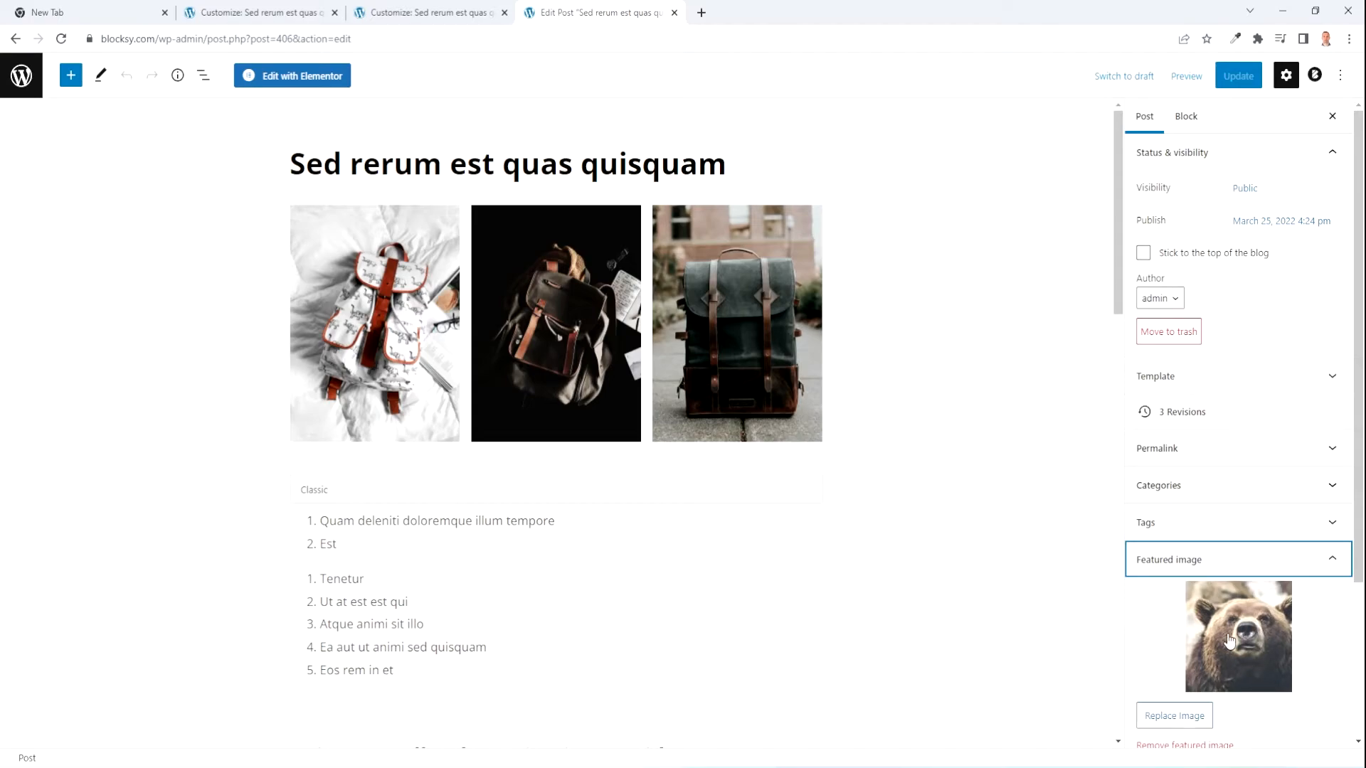
click(310, 10)
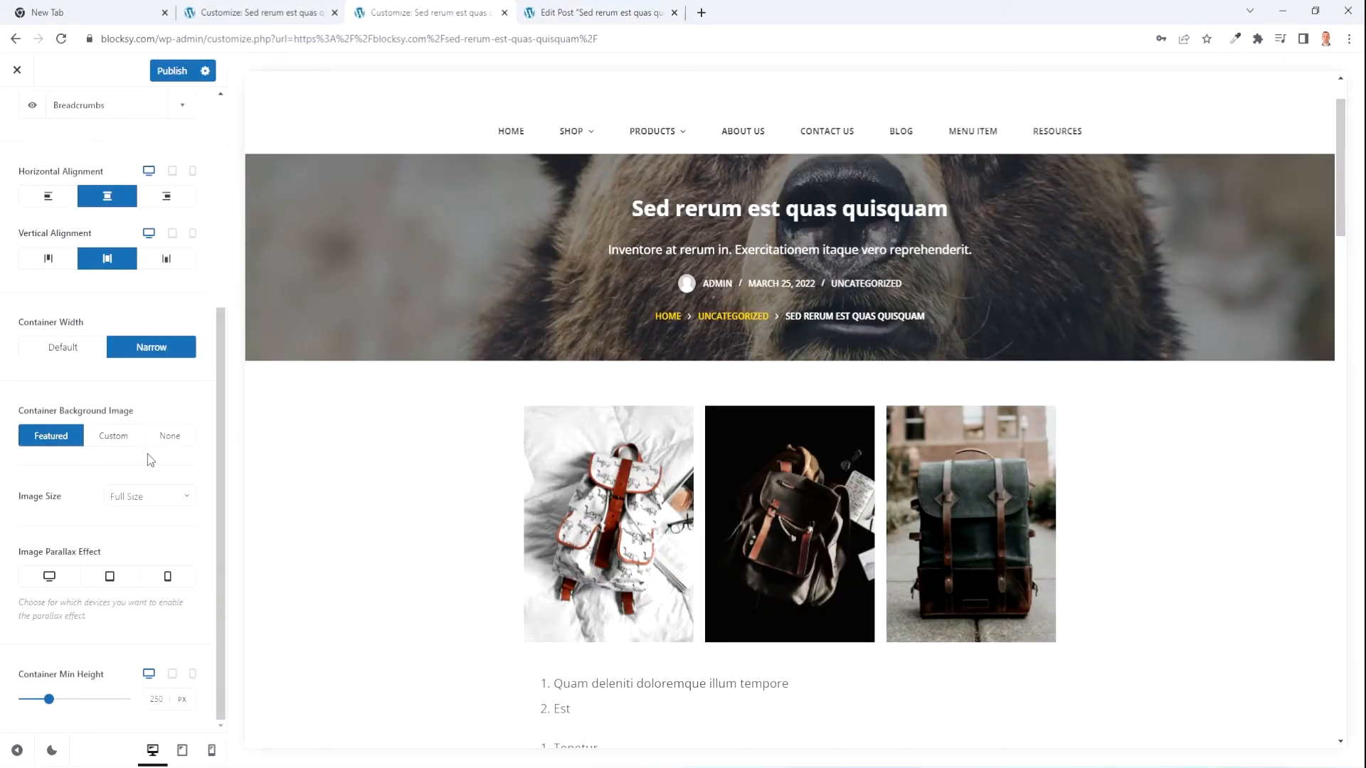
- Try the Custom and None container background options and several image sizes including Large, returning to Featured and Full Size
click(107, 438)
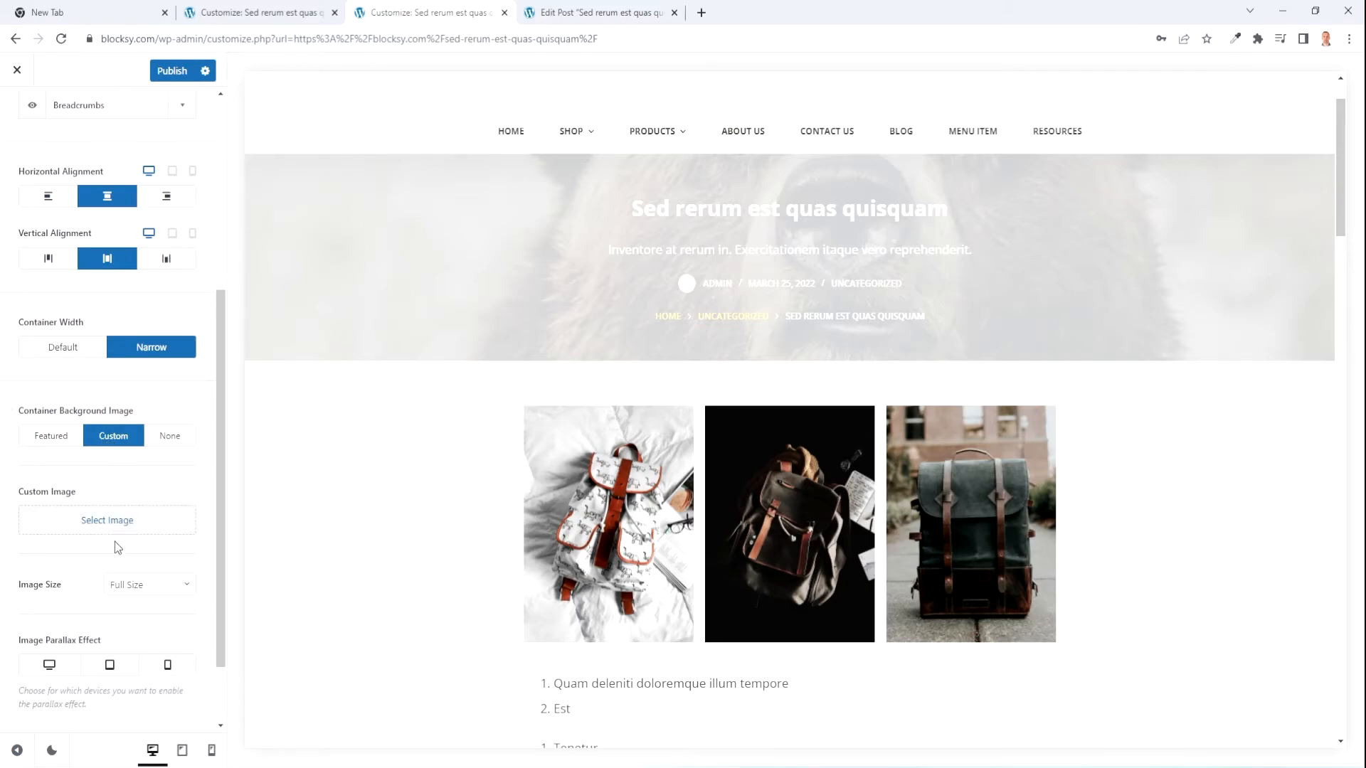
click(167, 440)
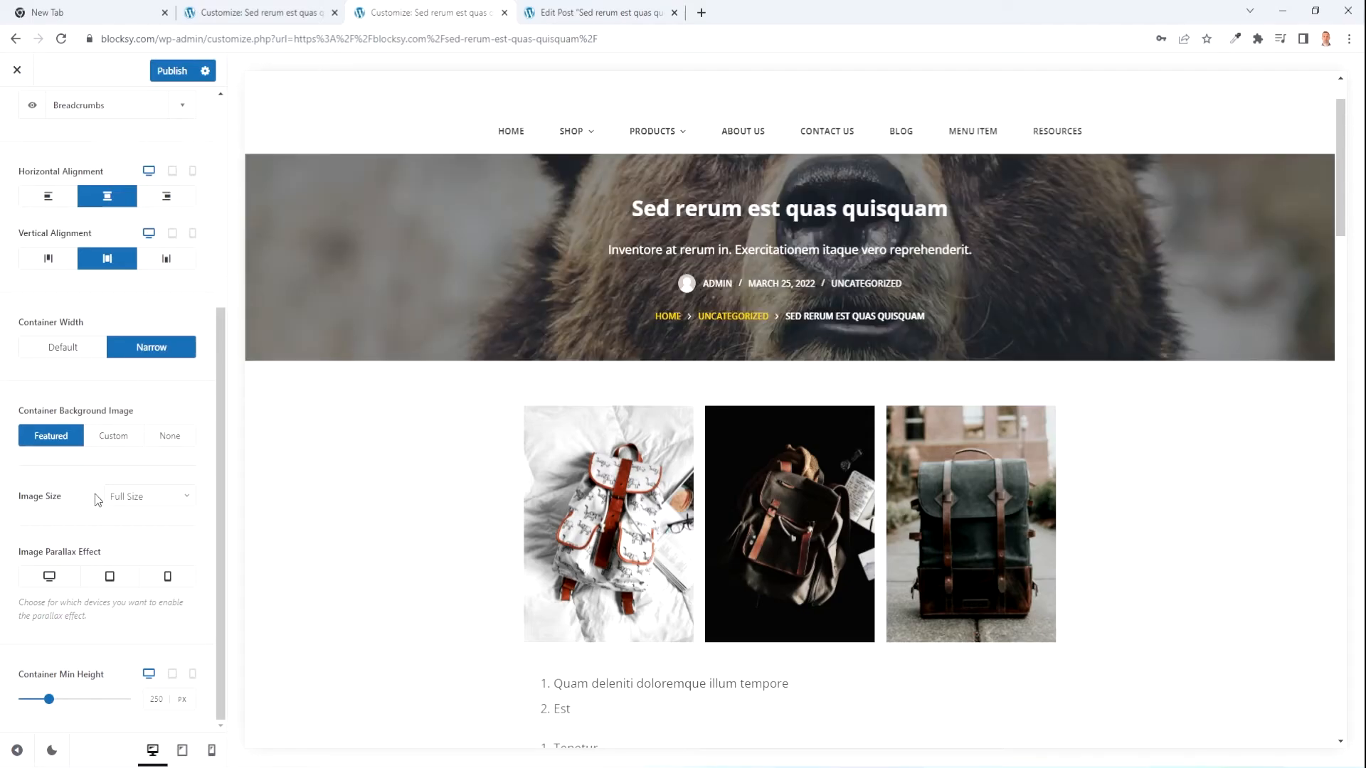
click(183, 502)
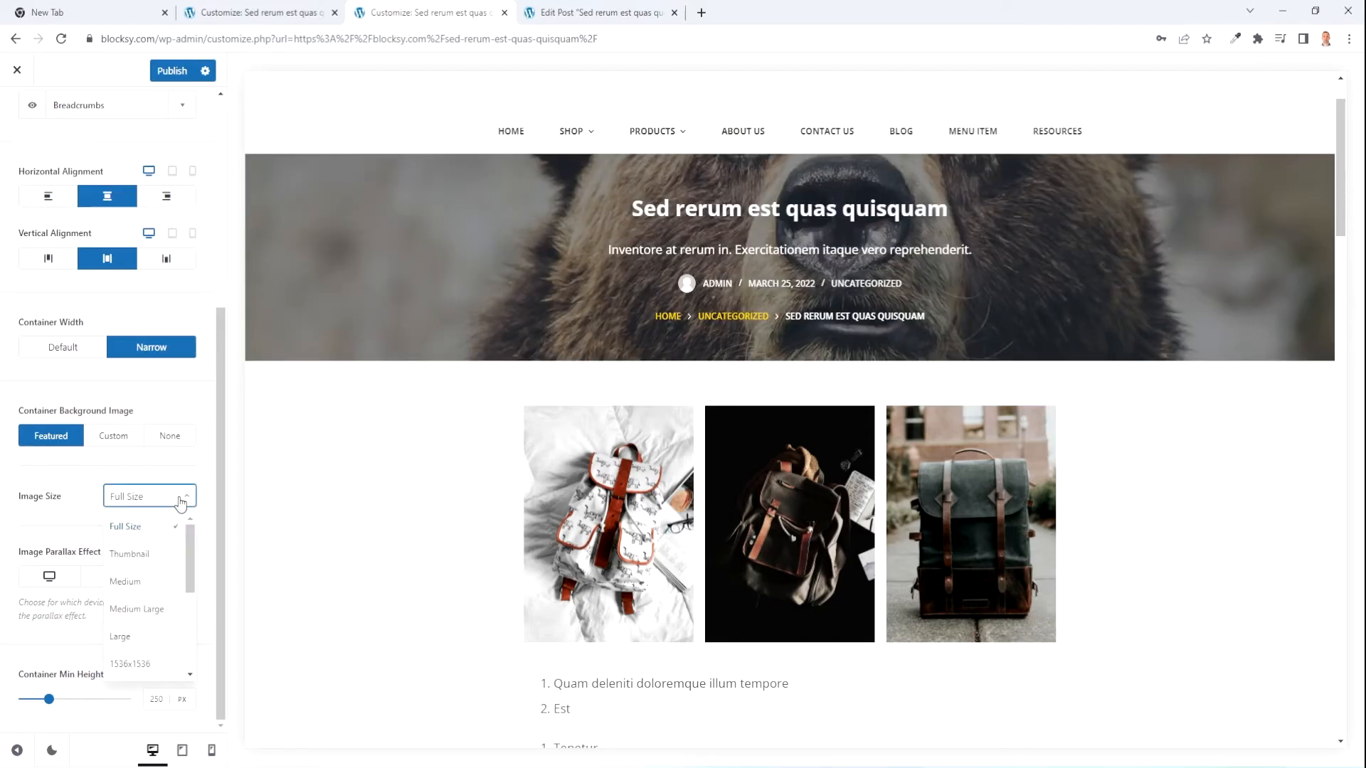
click(174, 555)
click(153, 500)
click(153, 562)
click(151, 496)
click(145, 594)
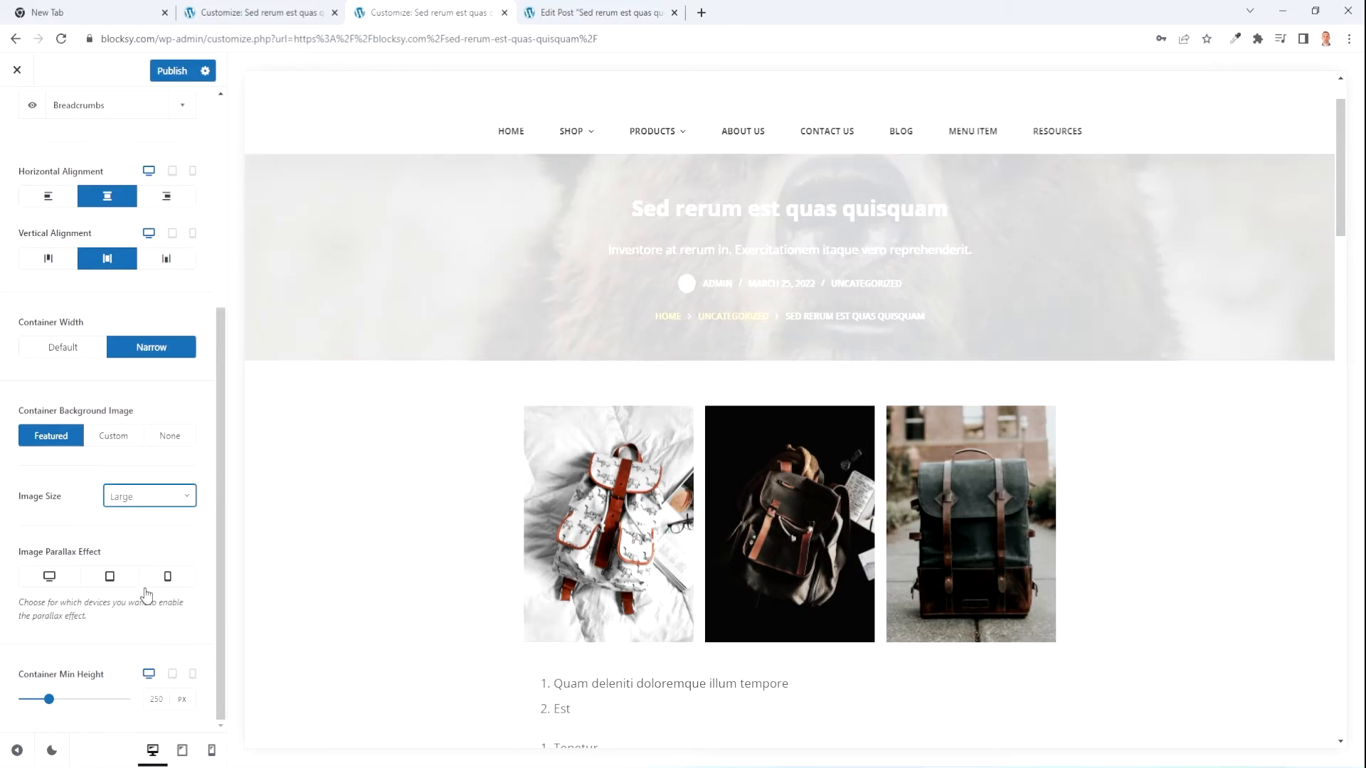
click(129, 496)
click(142, 594)
click(142, 496)
click(138, 531)
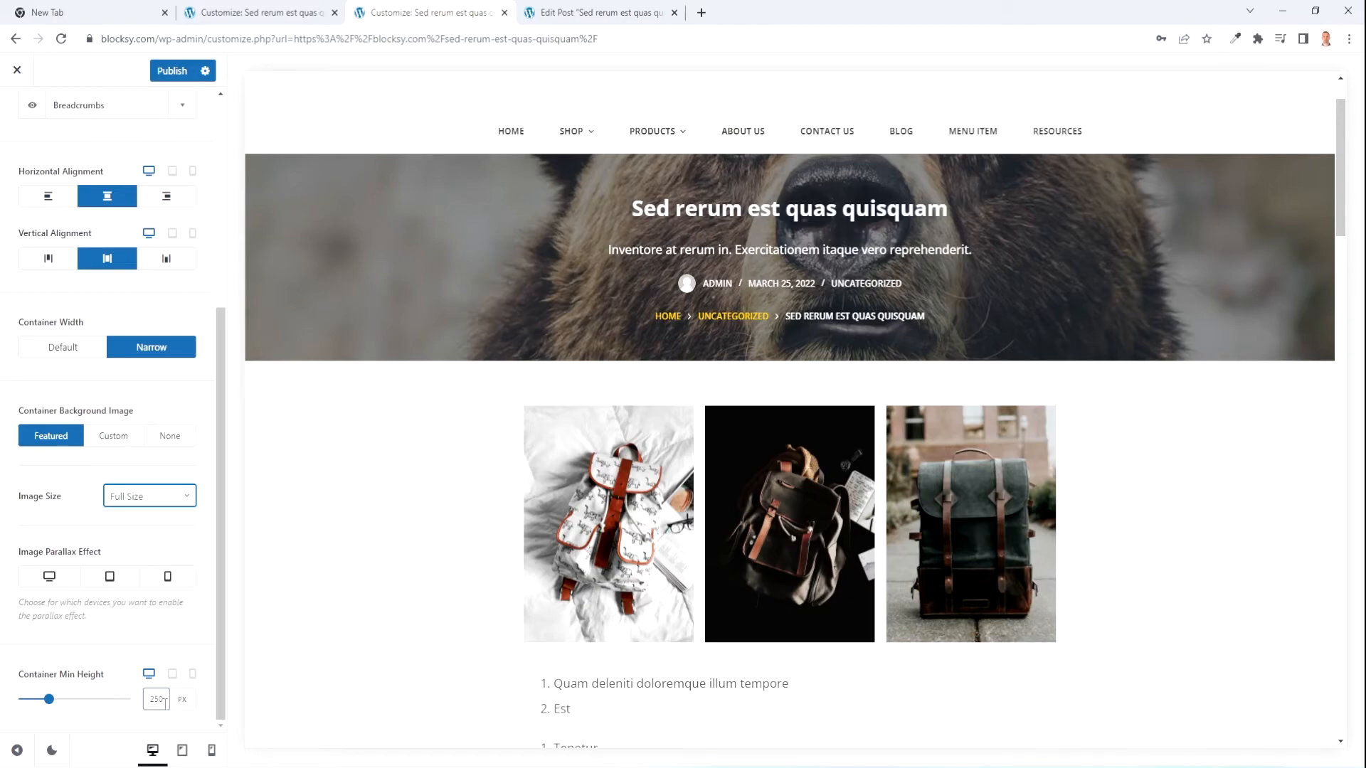
- Slightly increase the post title banner's container min height, check it in the preview, and return to the Single Posts options
mouse_move(50, 699)
mouse_down()
mouse_move(106, 699)
mouse_move(5, 701)
mouse_move(55, 701)
mouse_up()
scroll(459, 509, down, 1)
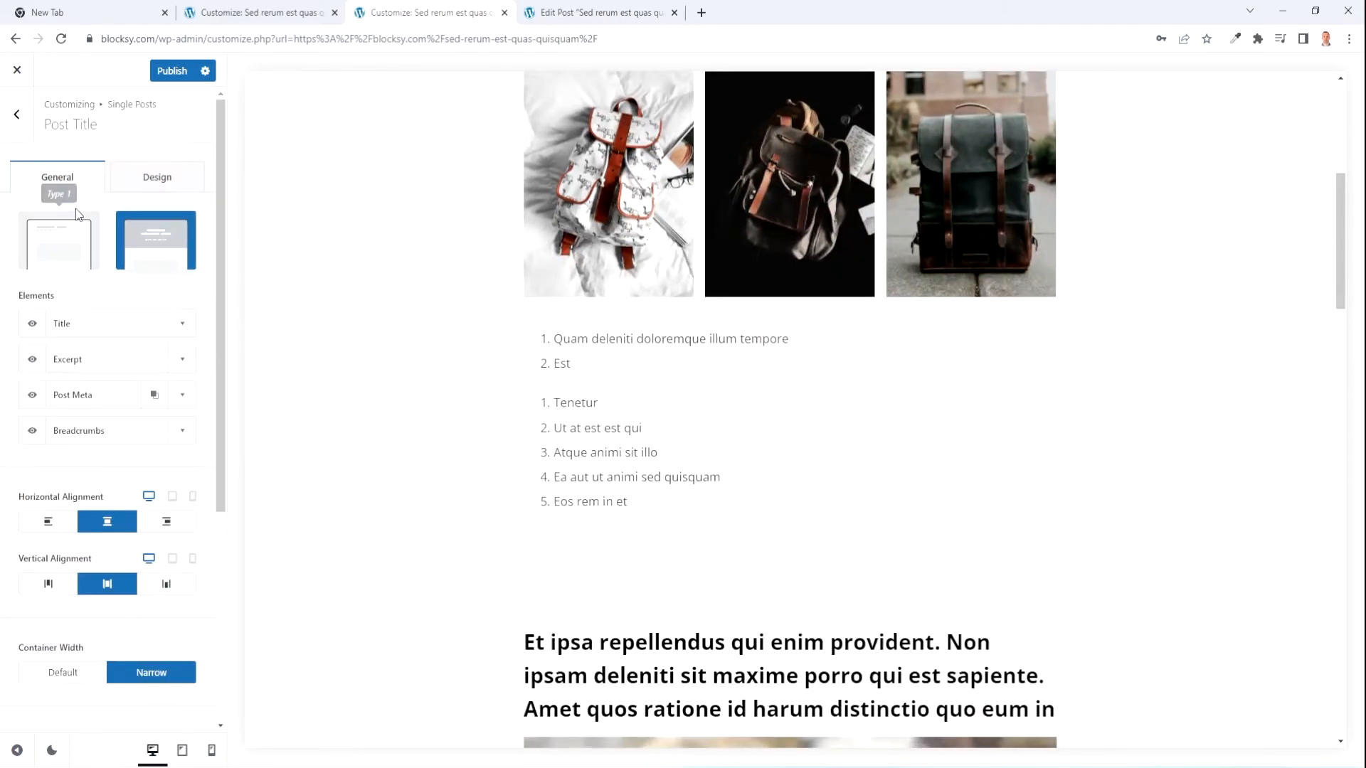
scroll(390, 316, down, 1)
scroll(389, 316, up, 7)
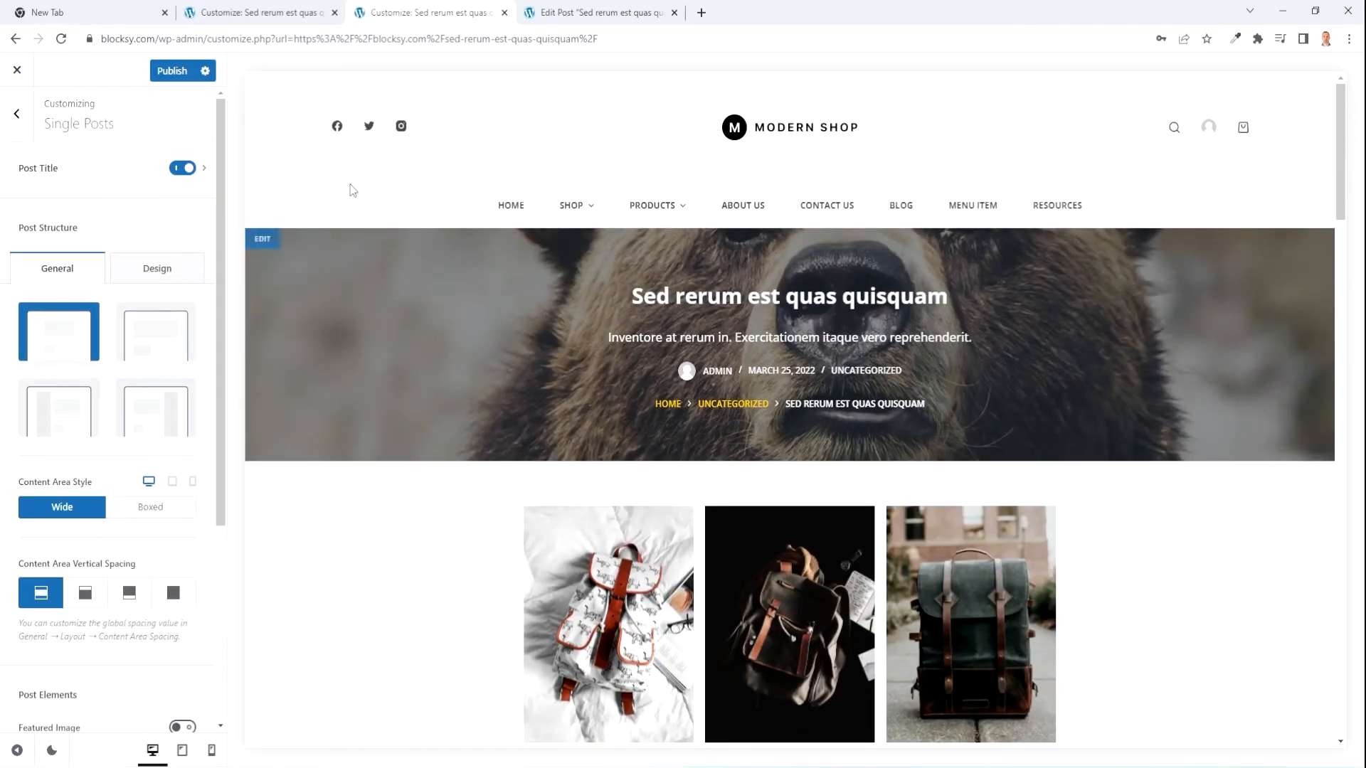
- Disable the post title for single posts and enable it again
click(182, 168)
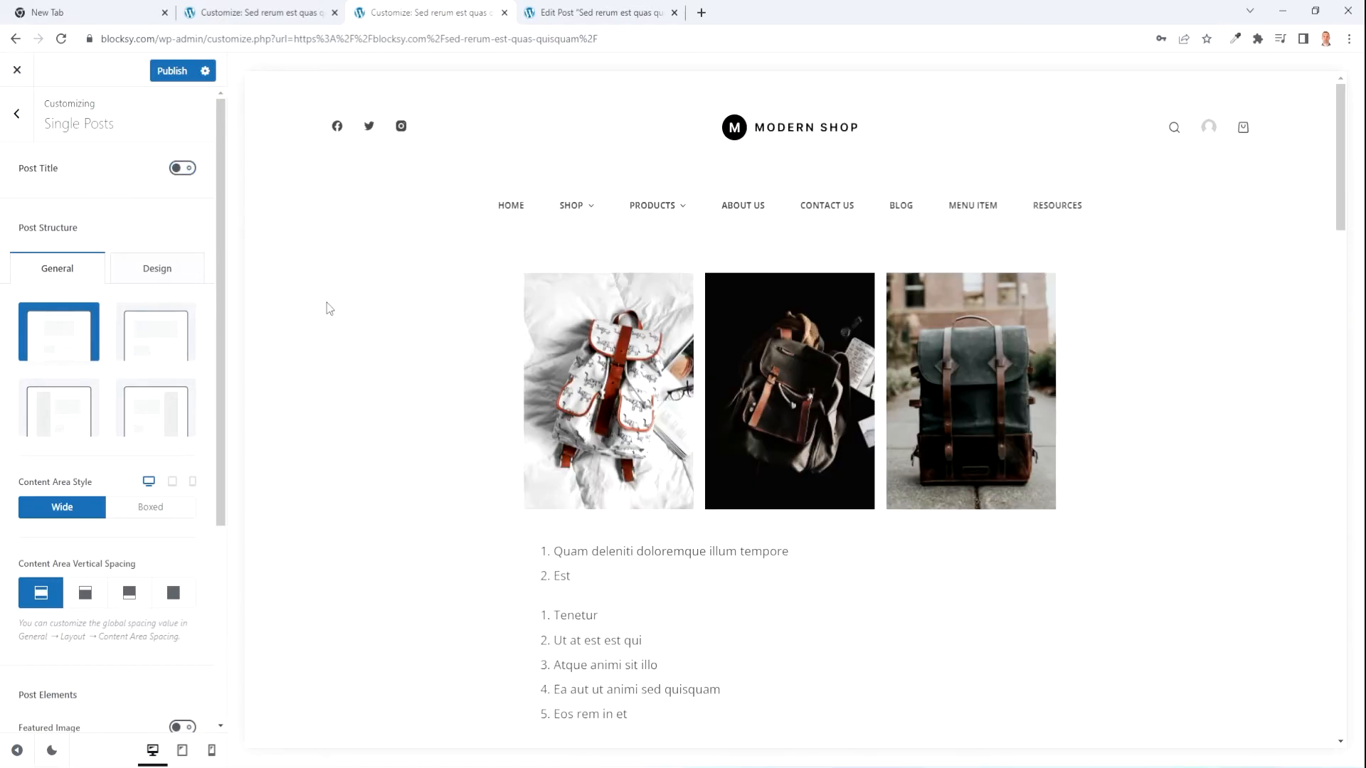
click(184, 173)
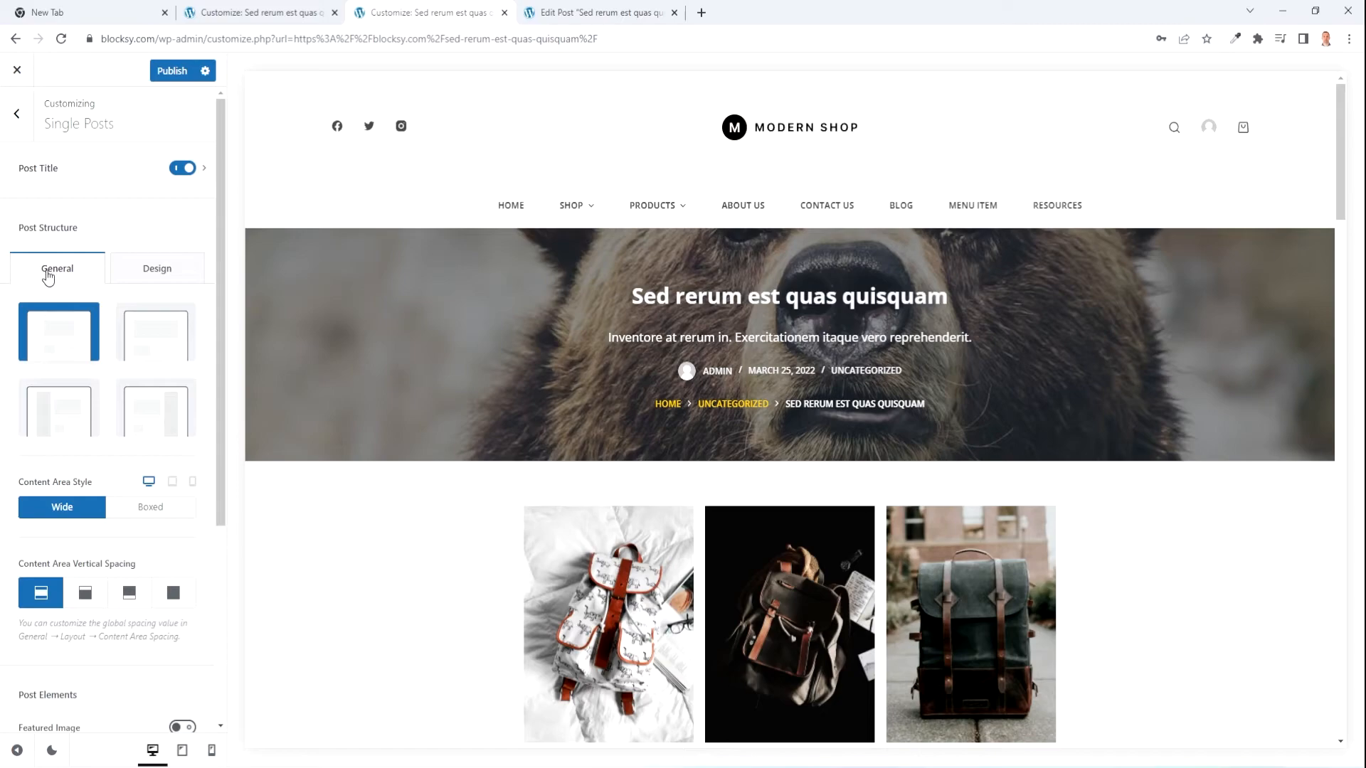
- Set the single post structure to the wider layout without a sidebar and check the post content in the preview
scroll(47, 277, down, 2)
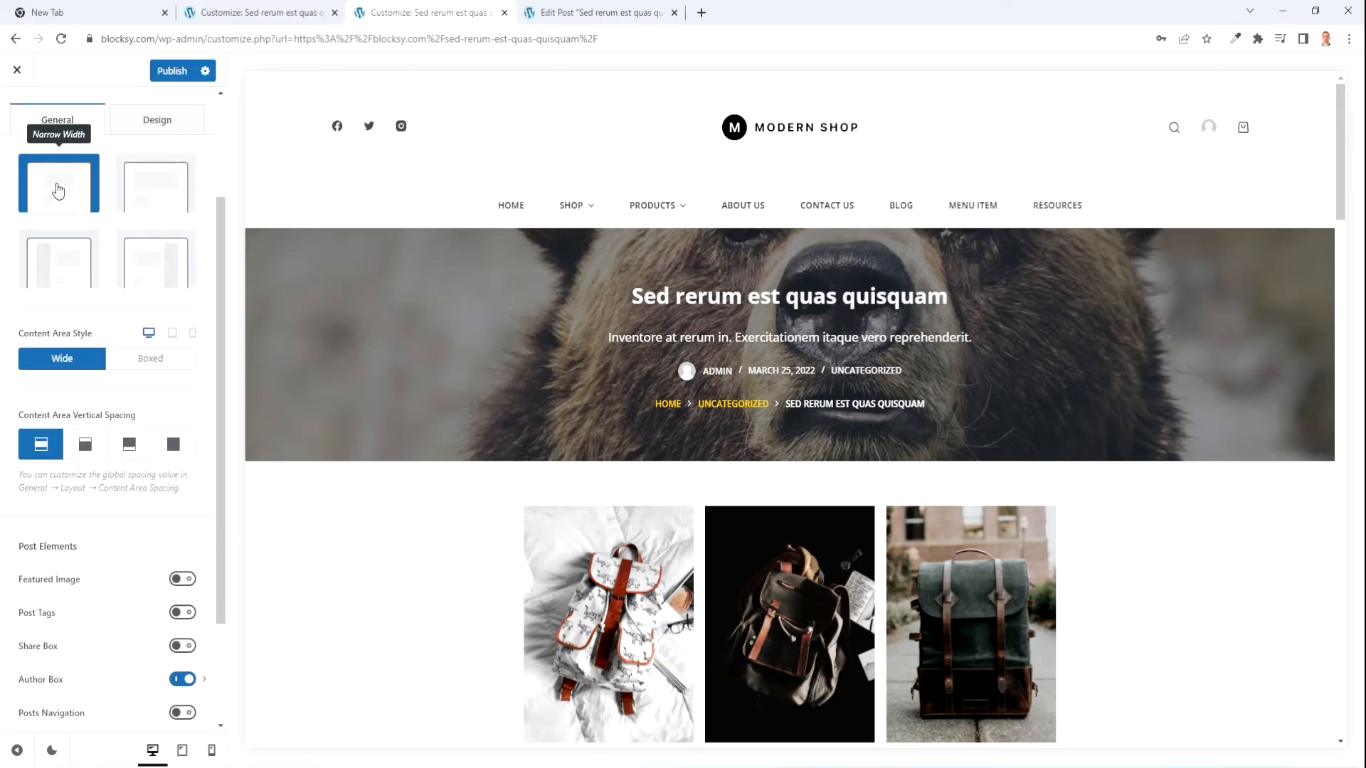
click(131, 199)
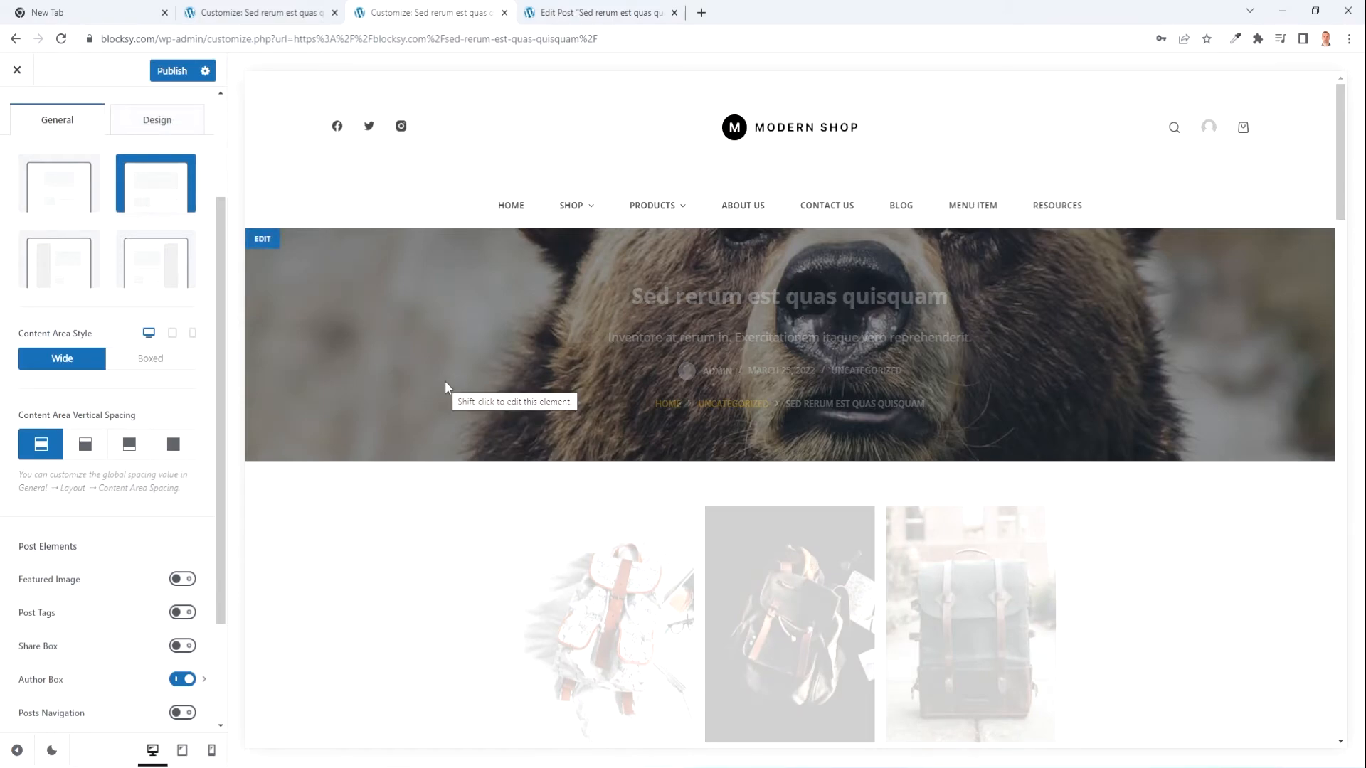
scroll(920, 509, down, 8)
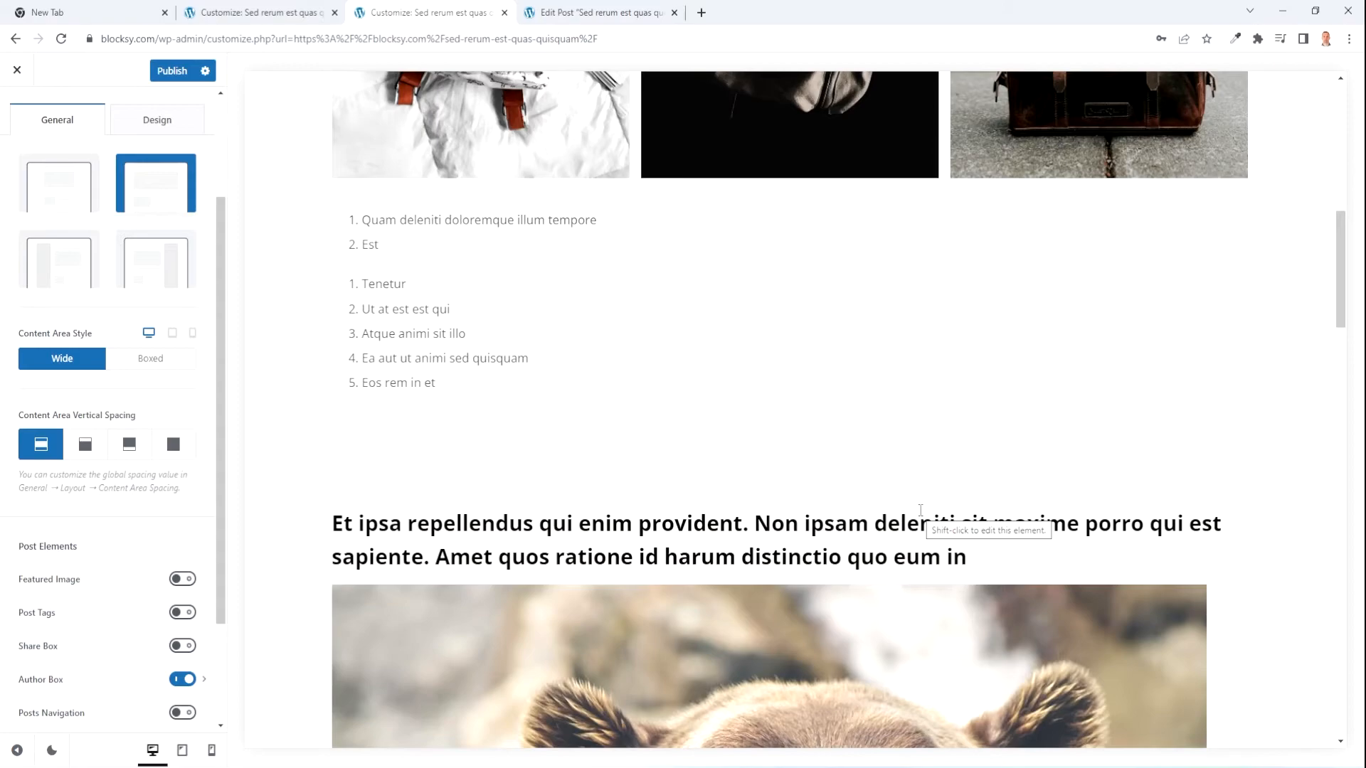
scroll(794, 383, up, 8)
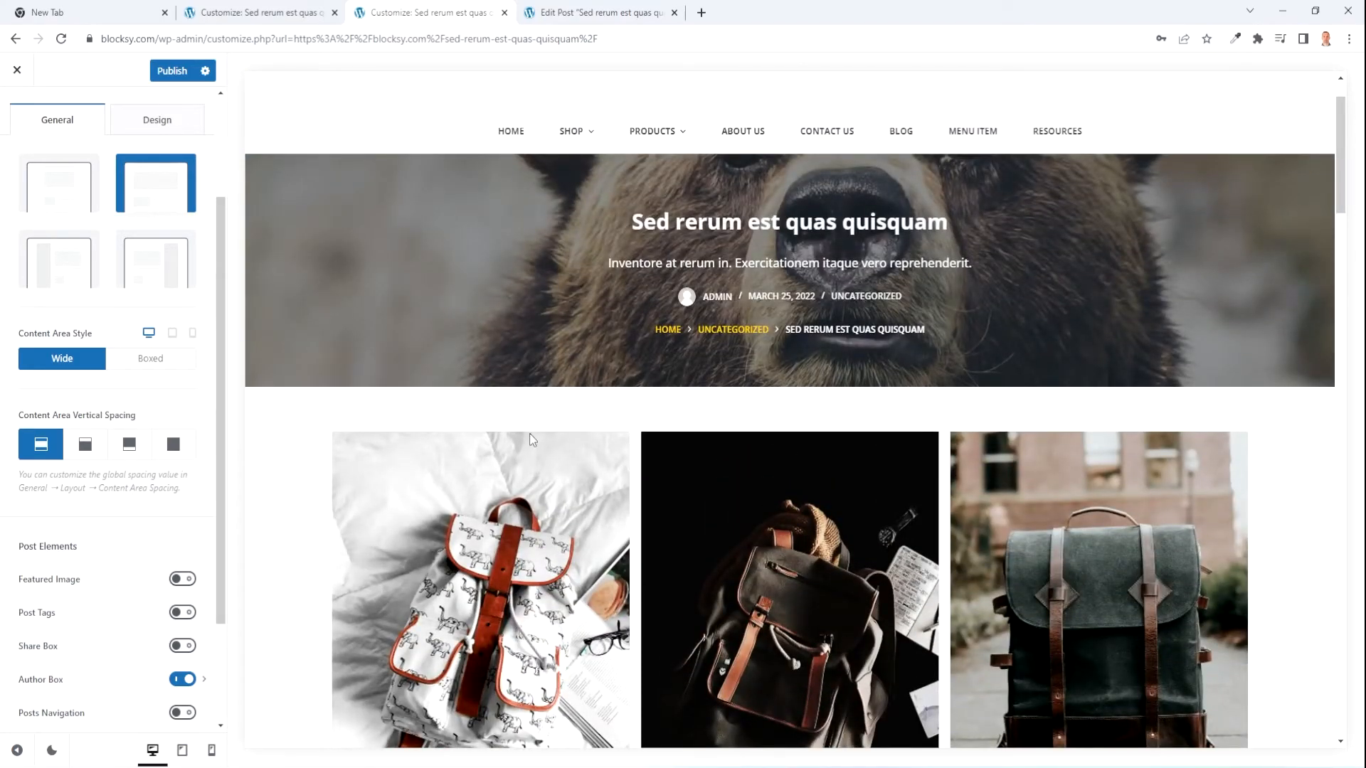
- Switch the single posts' content area style to Boxed, compare it in the preview, and return it to Wide
scroll(788, 475, down, 3)
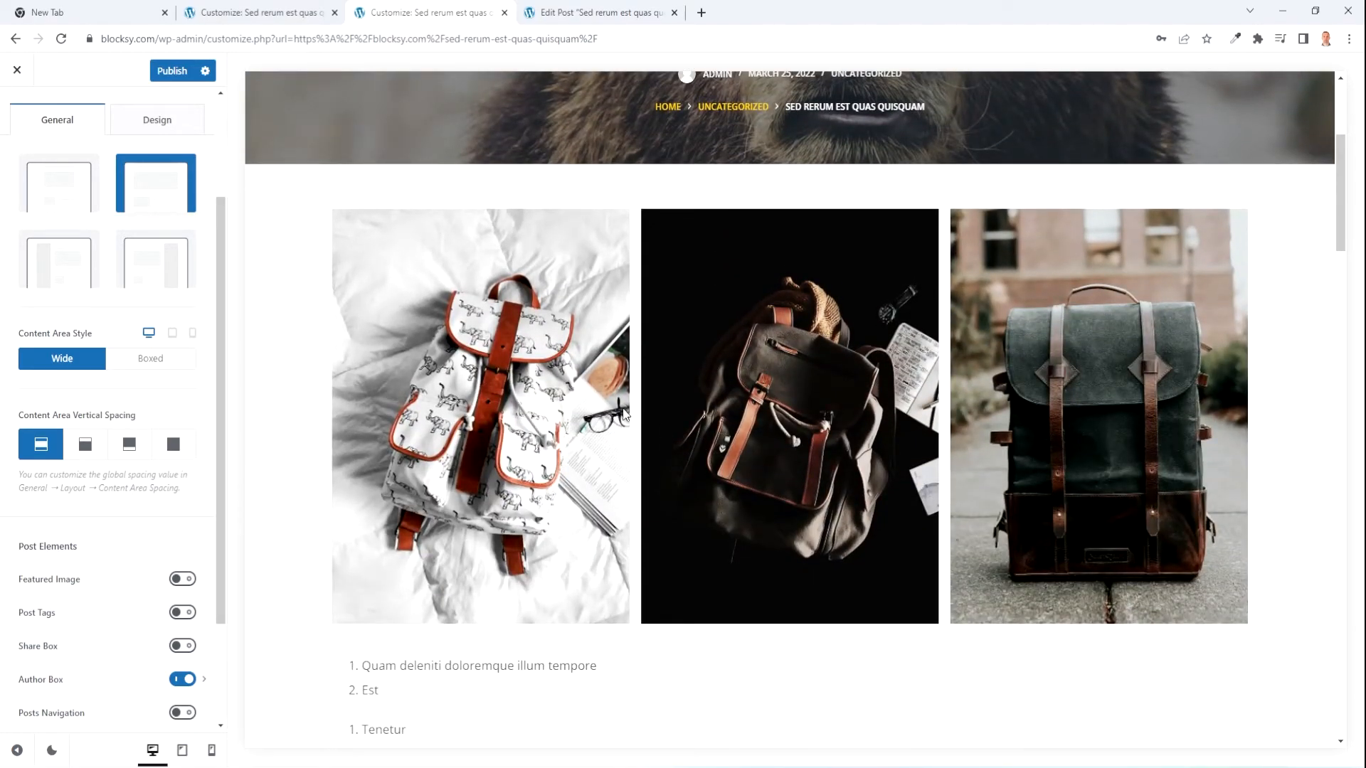
click(139, 363)
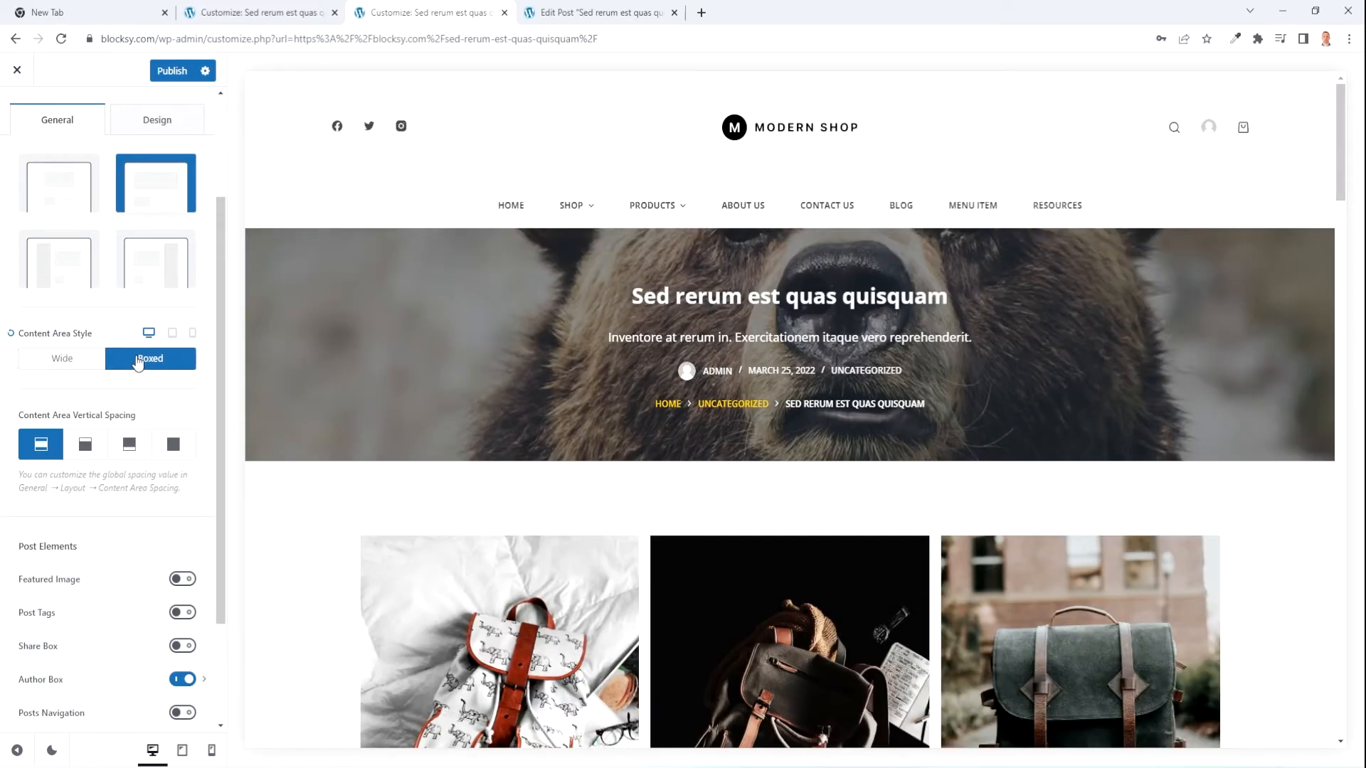
click(78, 362)
scroll(92, 320, down, 2)
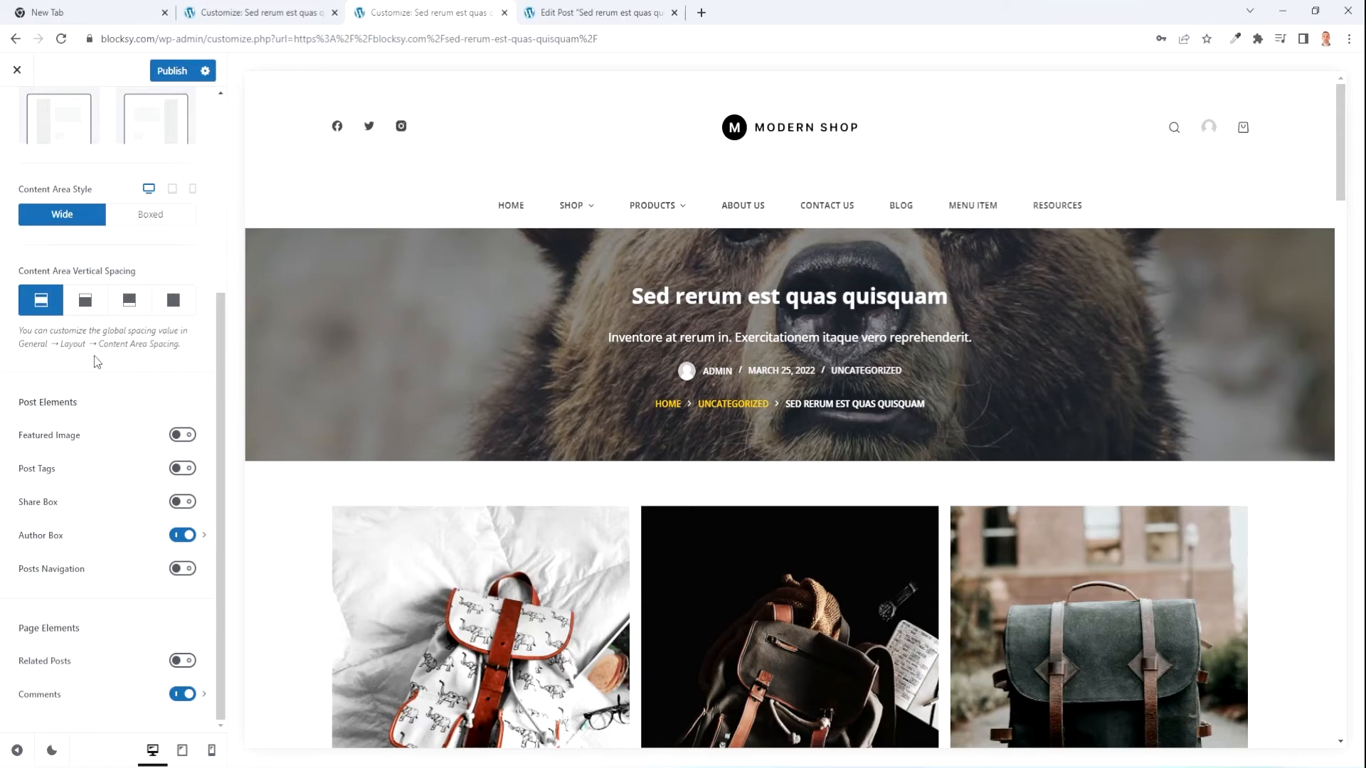
- Set the general layout's maximum site width to 1566 px, content area spacing to 130 px and narrow container max width to 784 px
click(128, 345)
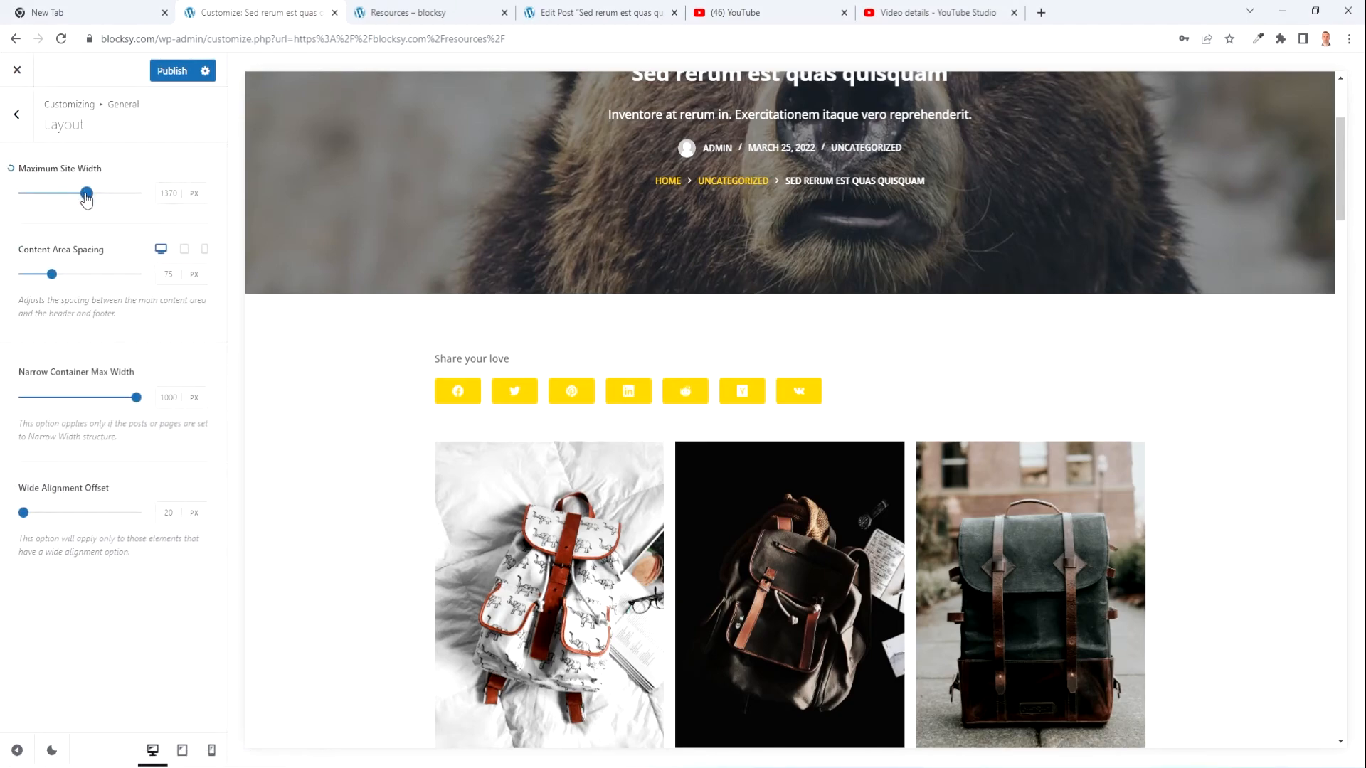
mouse_move(86, 194)
mouse_down()
mouse_move(121, 193)
mouse_move(106, 194)
mouse_up()
mouse_move(55, 280)
mouse_down()
mouse_move(153, 277)
mouse_move(72, 275)
mouse_up()
drag(136, 397, 95, 398)
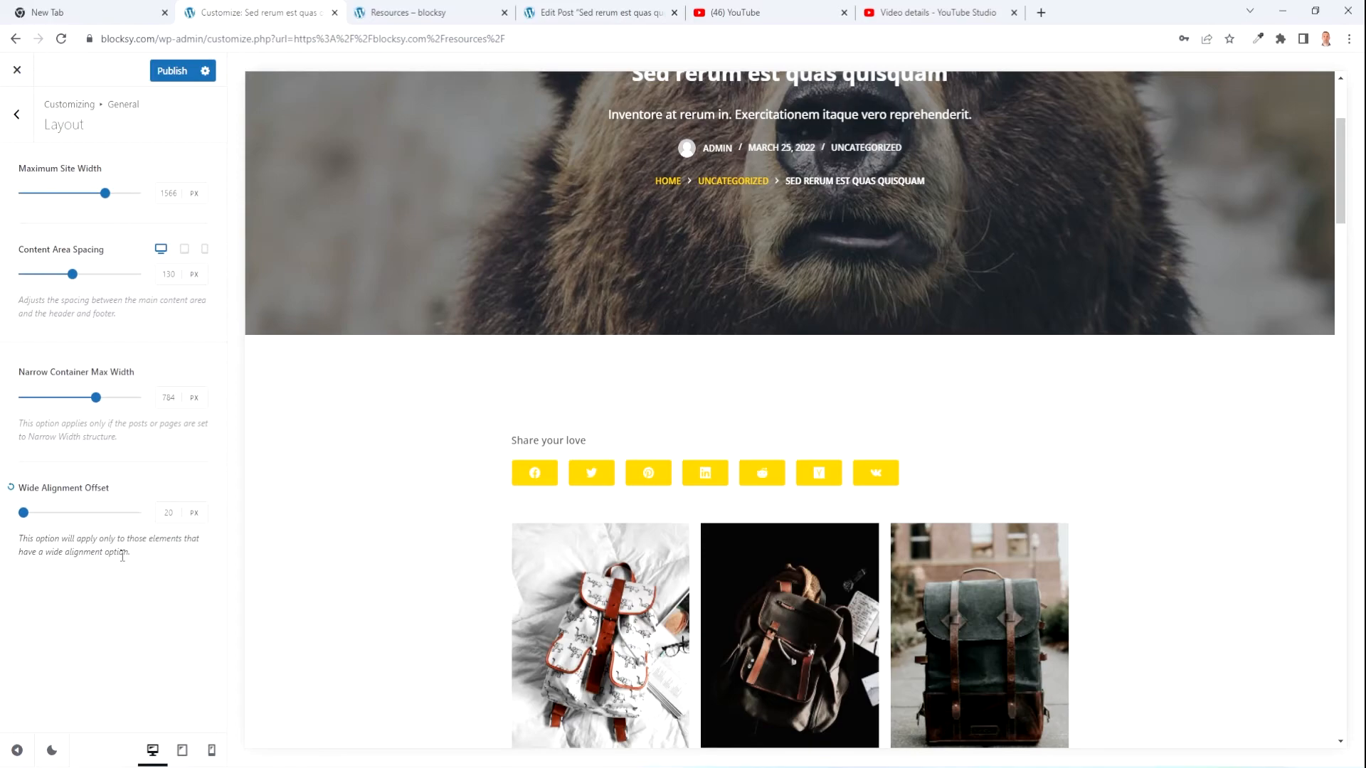
click(16, 115)
click(16, 114)
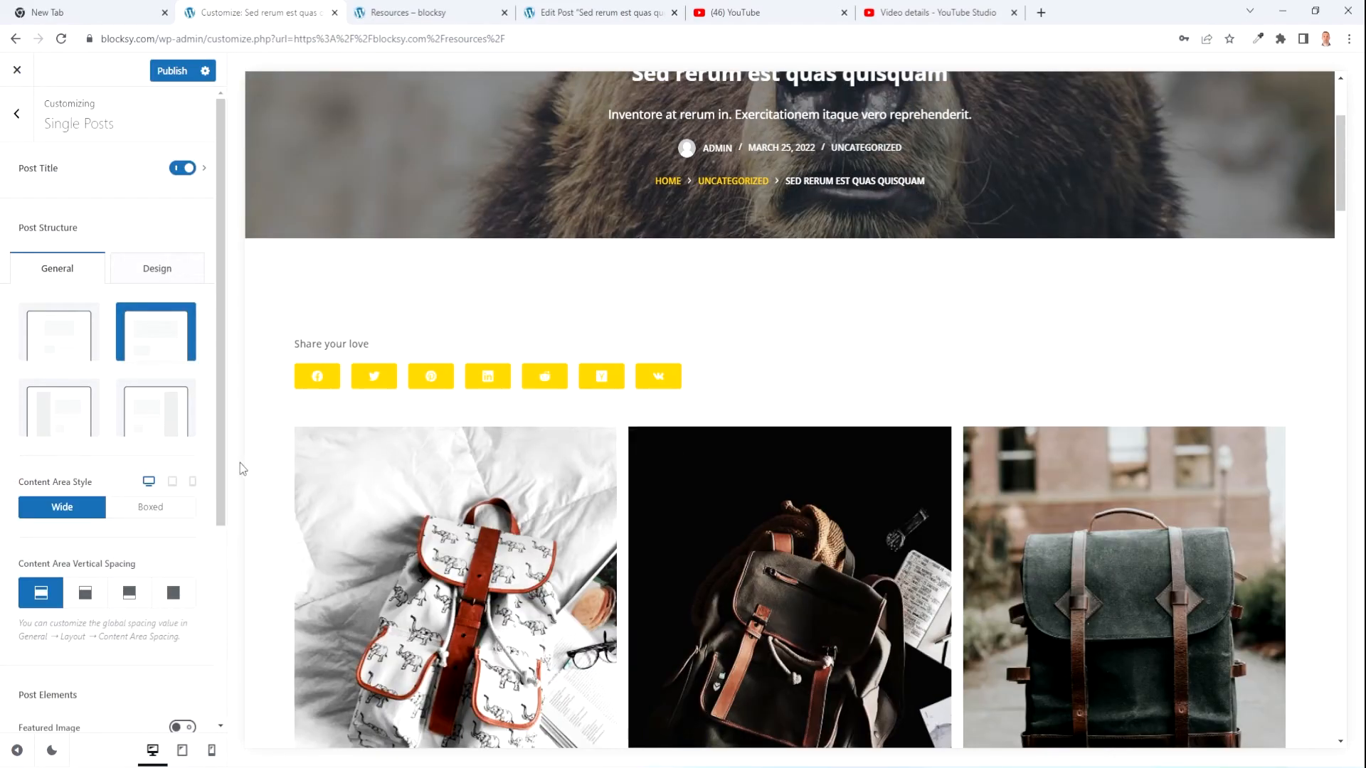
- Toggle the Featured Image post element for single posts and review its image options
scroll(107, 518, down, 5)
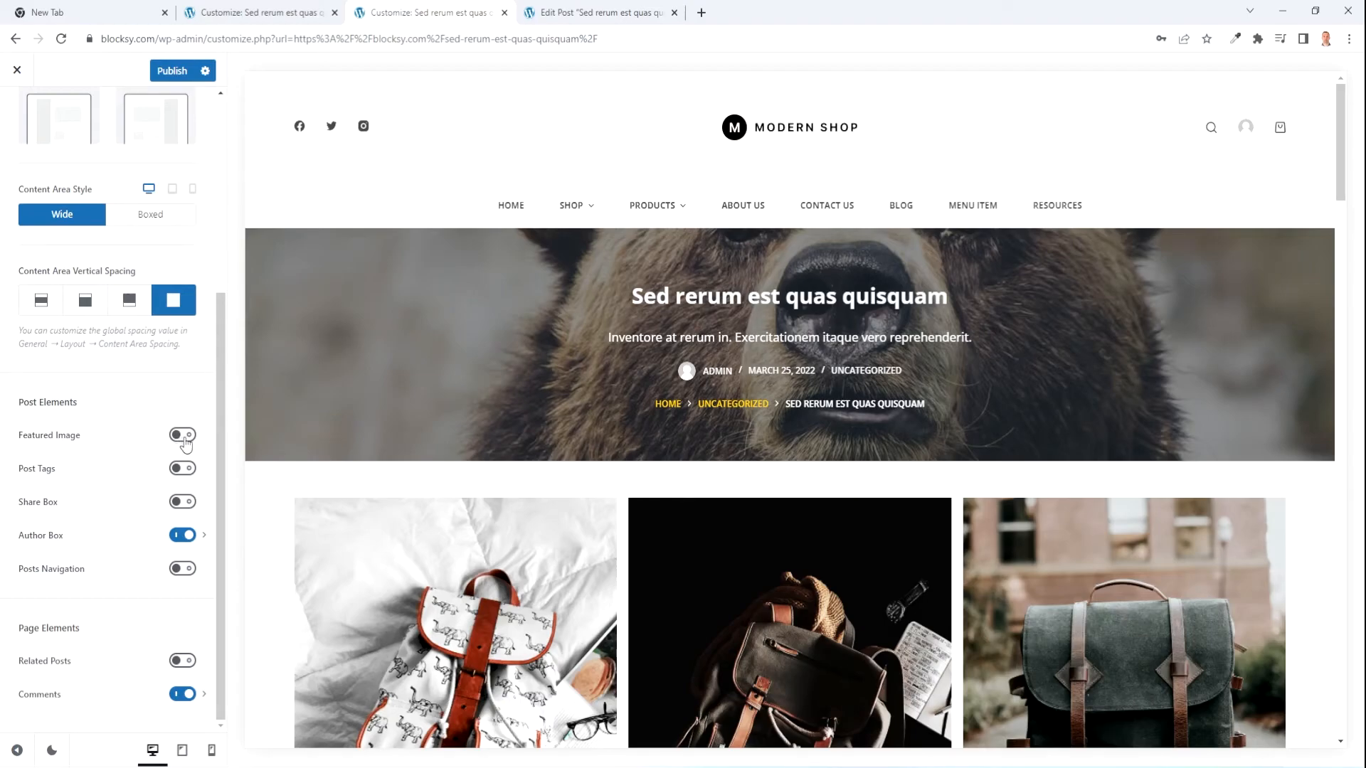
click(183, 437)
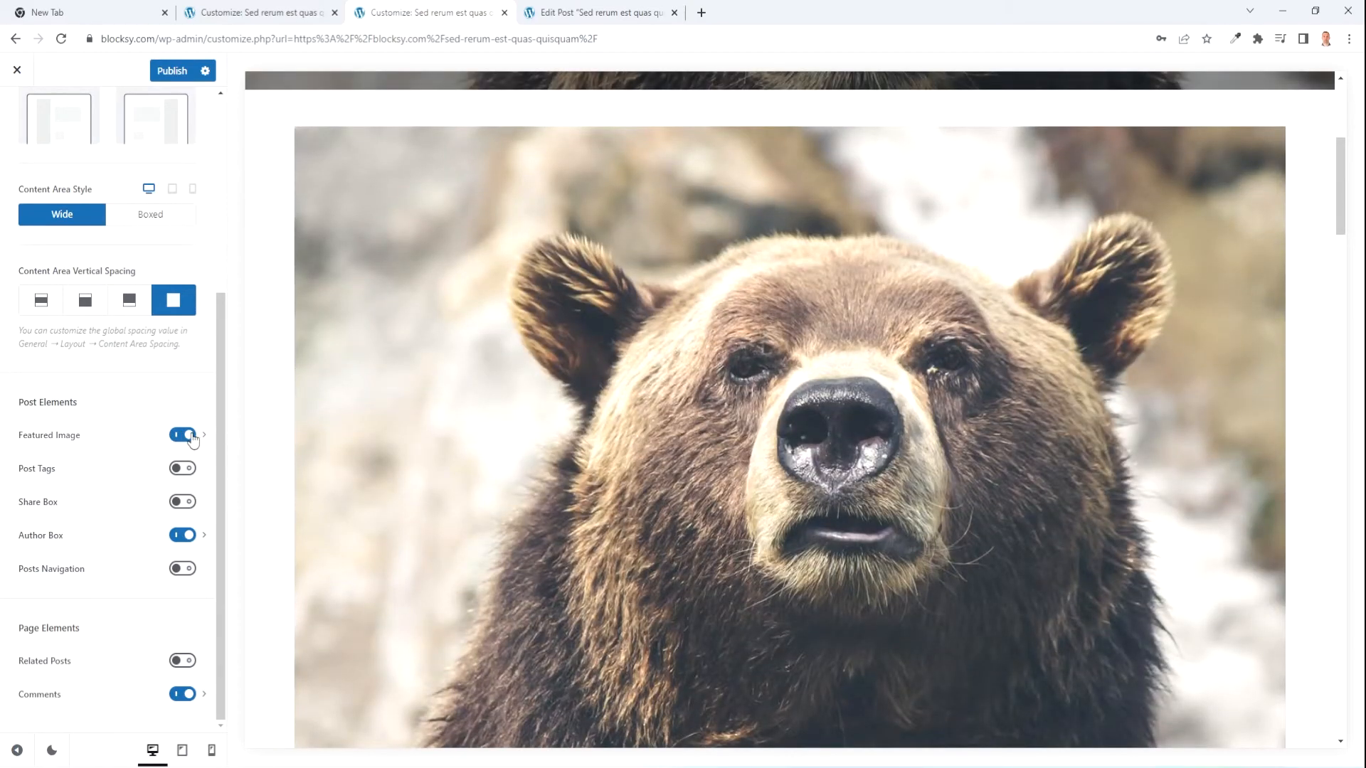
click(181, 437)
click(184, 435)
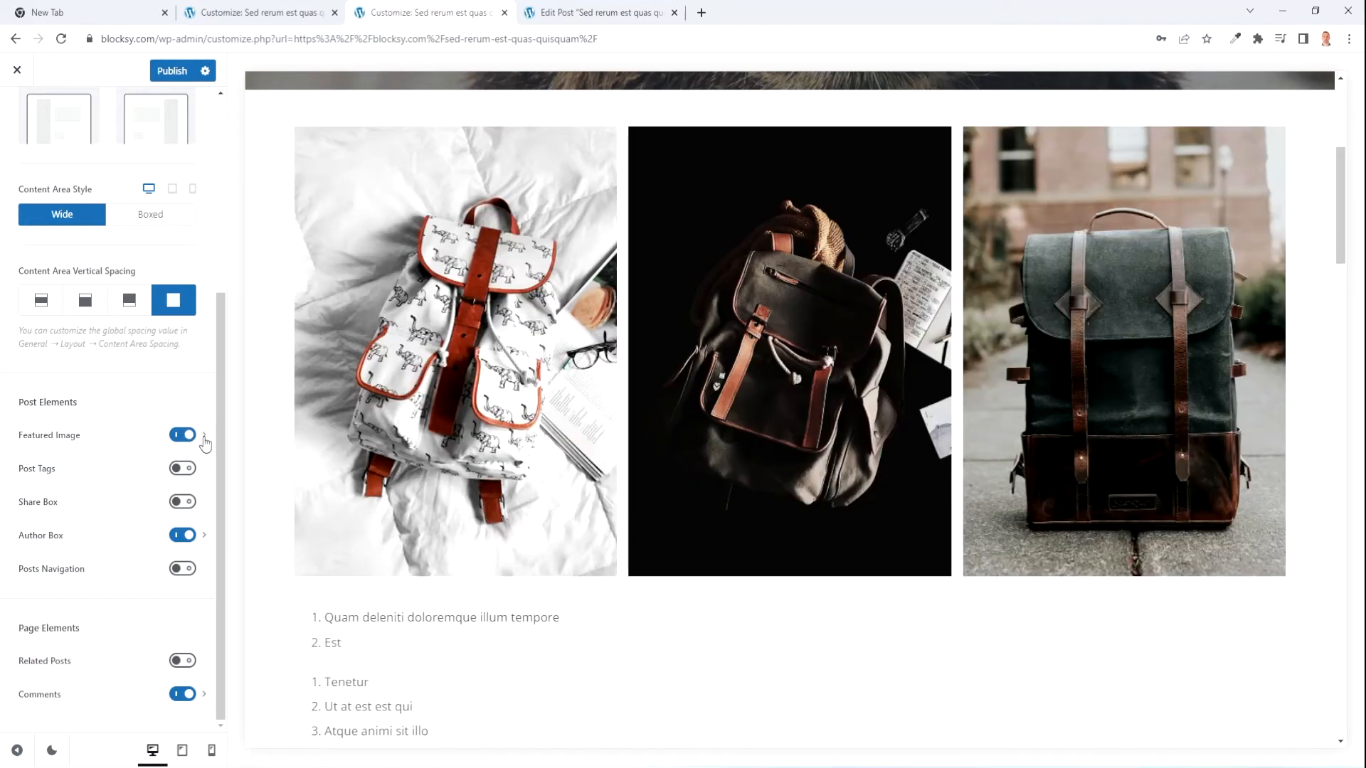
click(204, 437)
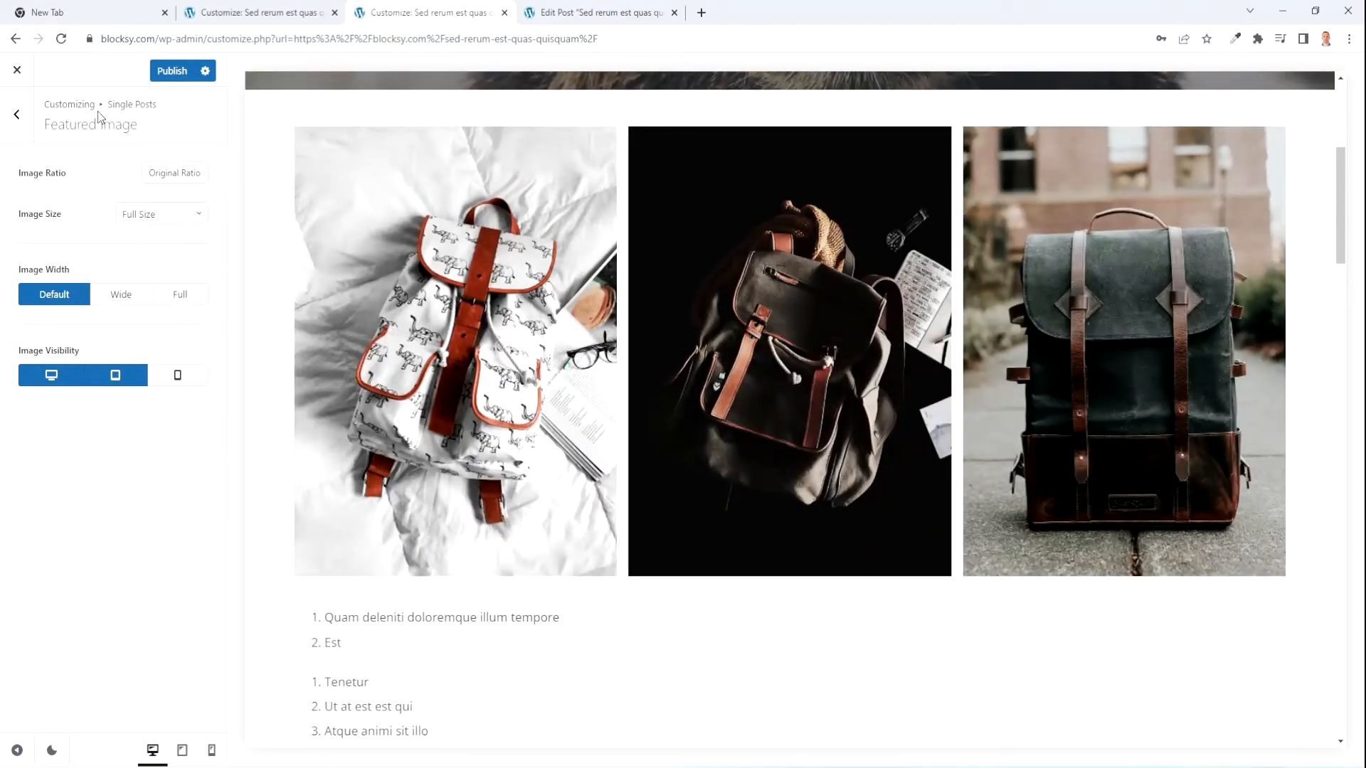
click(16, 114)
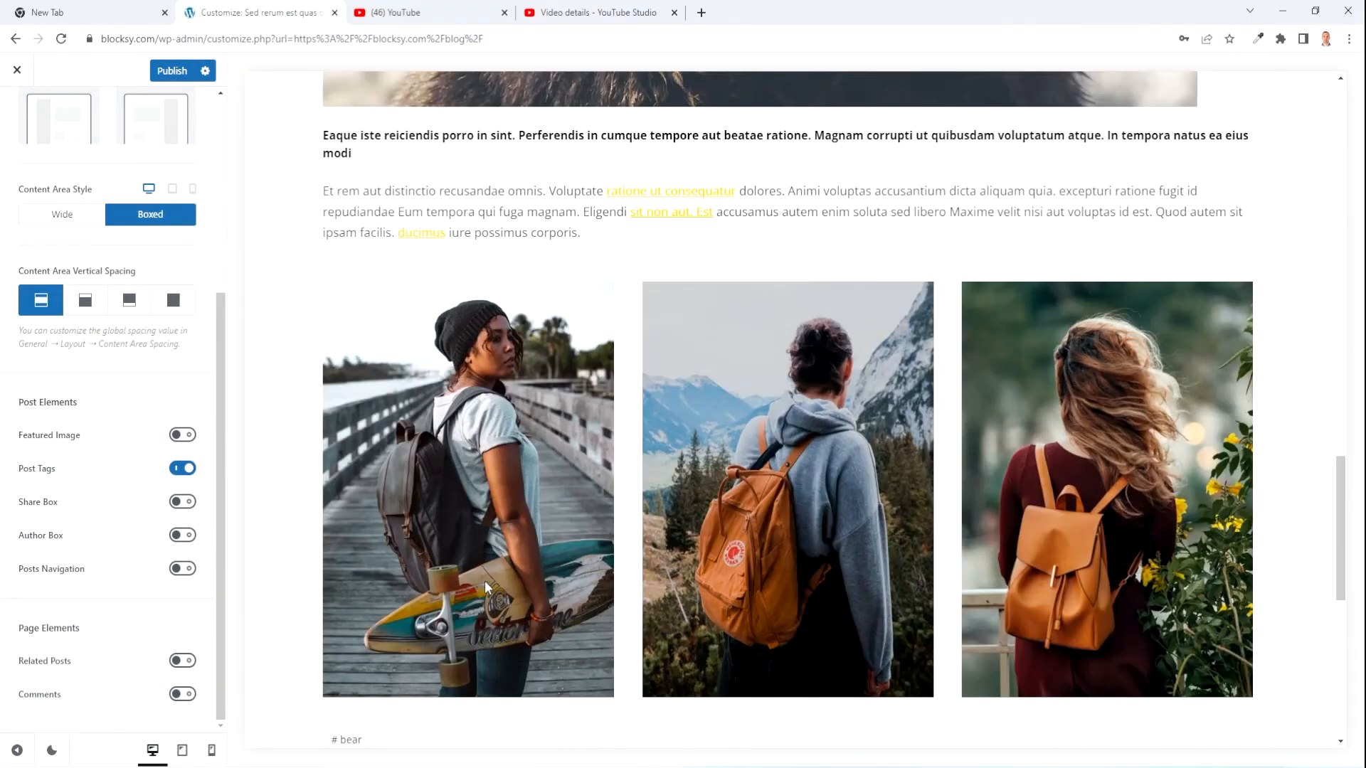
- Enable the Author Box below single posts and set its box type to the first layout
scroll(487, 587, down, 3)
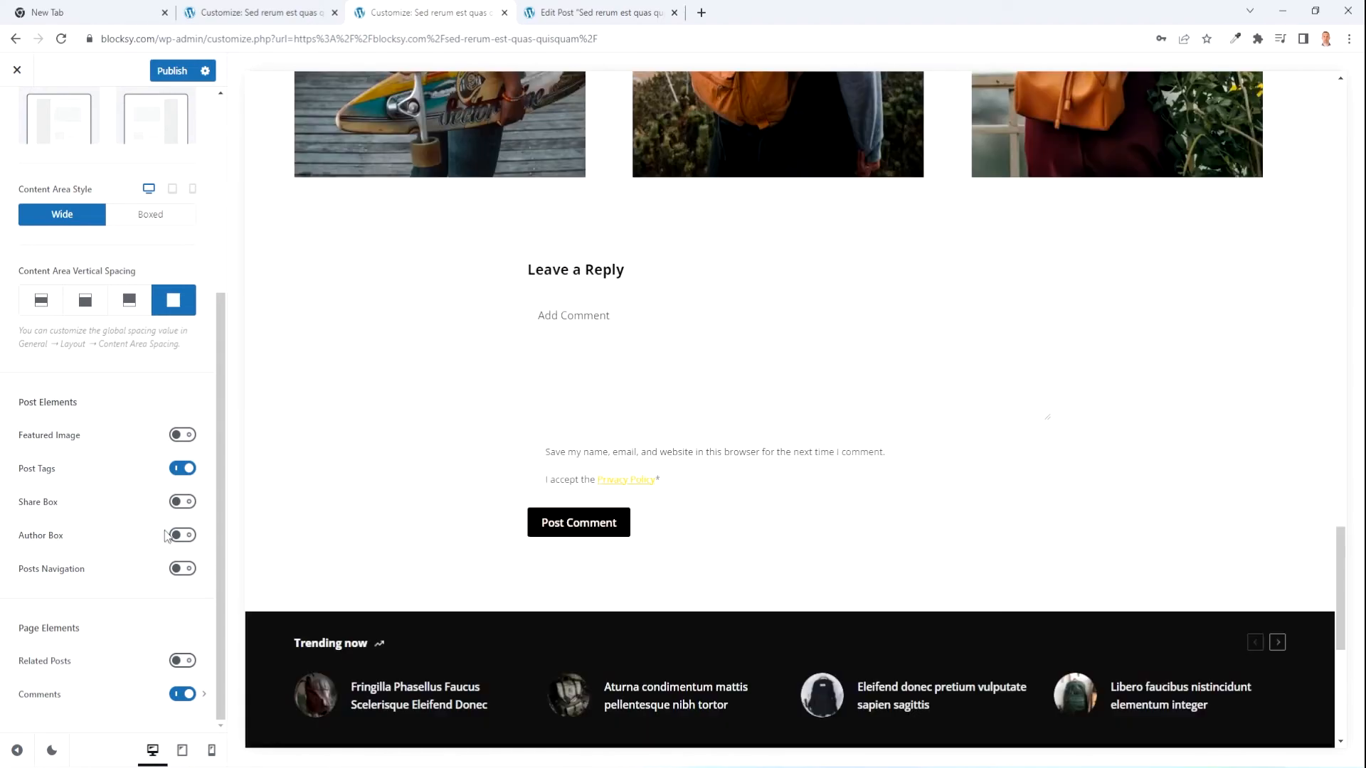
click(182, 535)
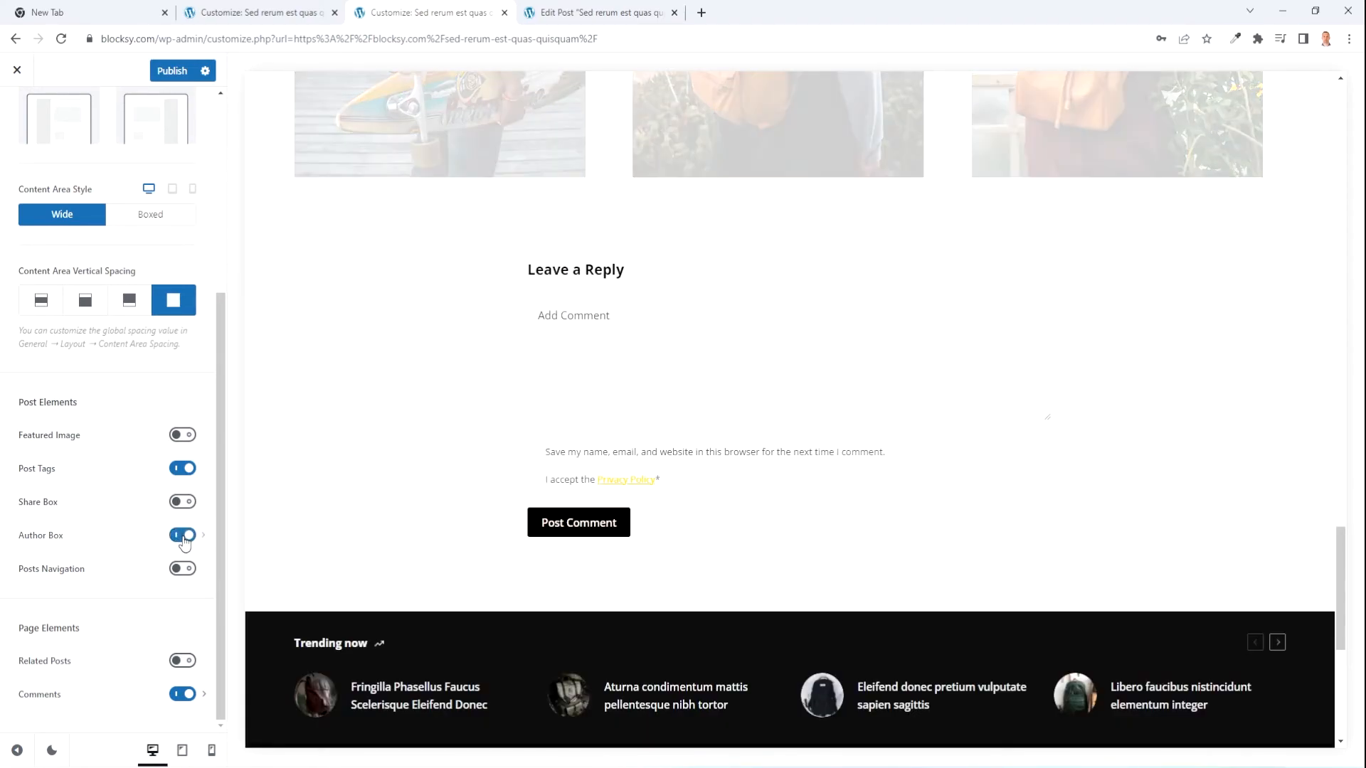
click(202, 535)
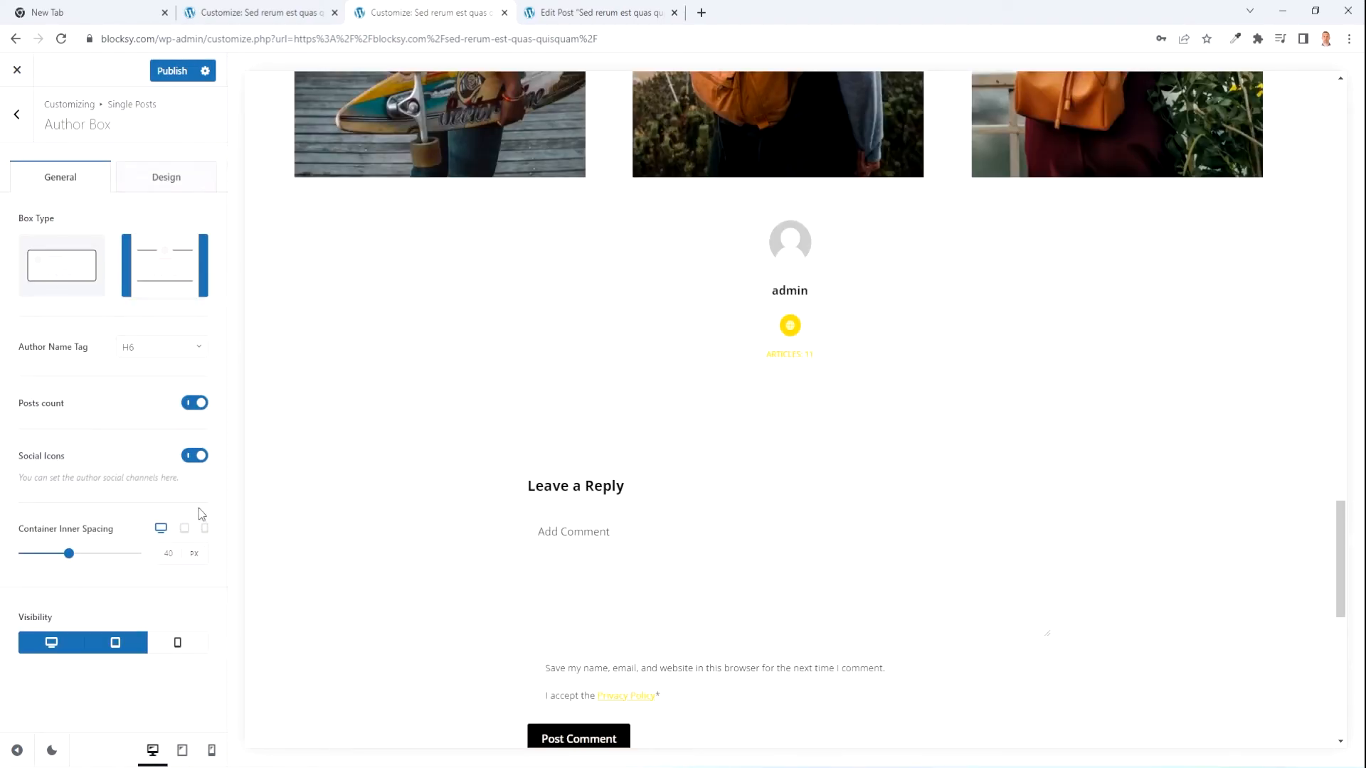
click(51, 268)
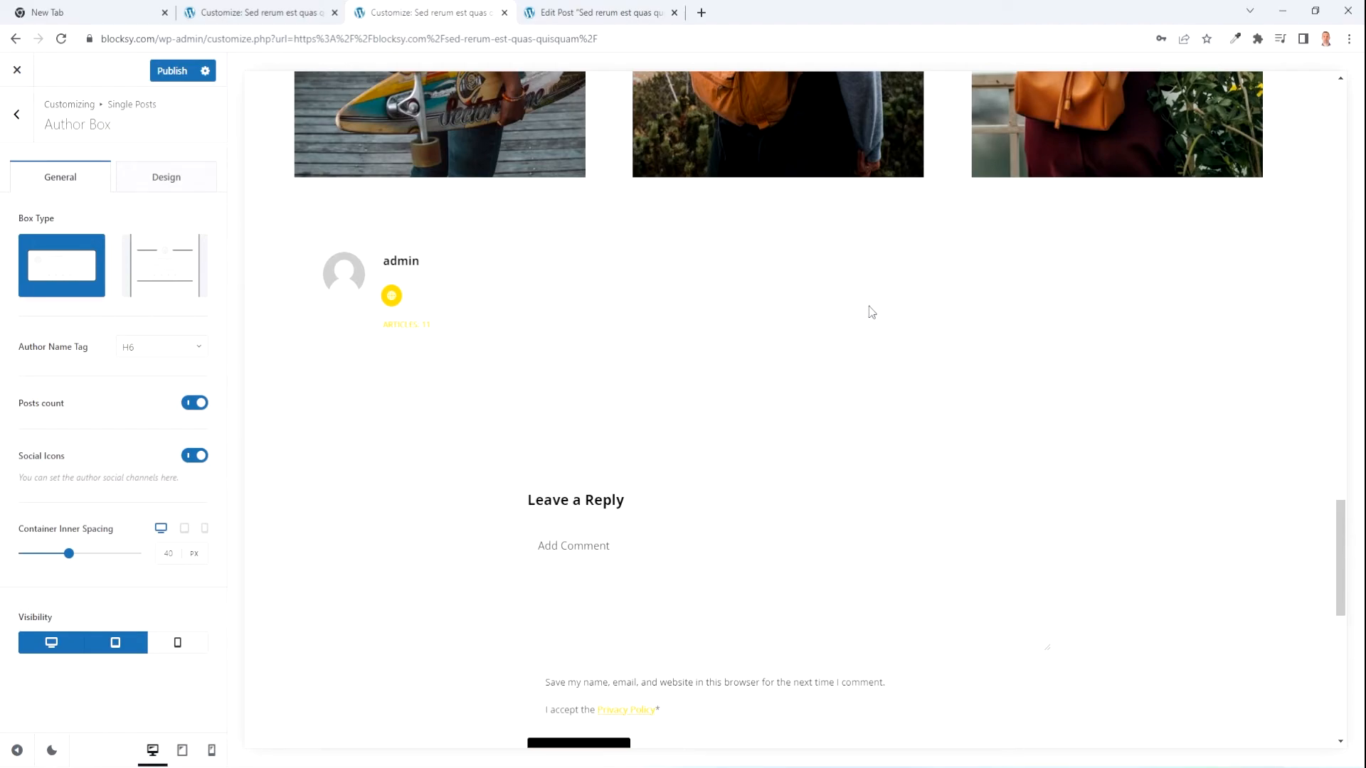
- Switch to the post editing page and open the WordPress user profile, going to its contact info
click(252, 14)
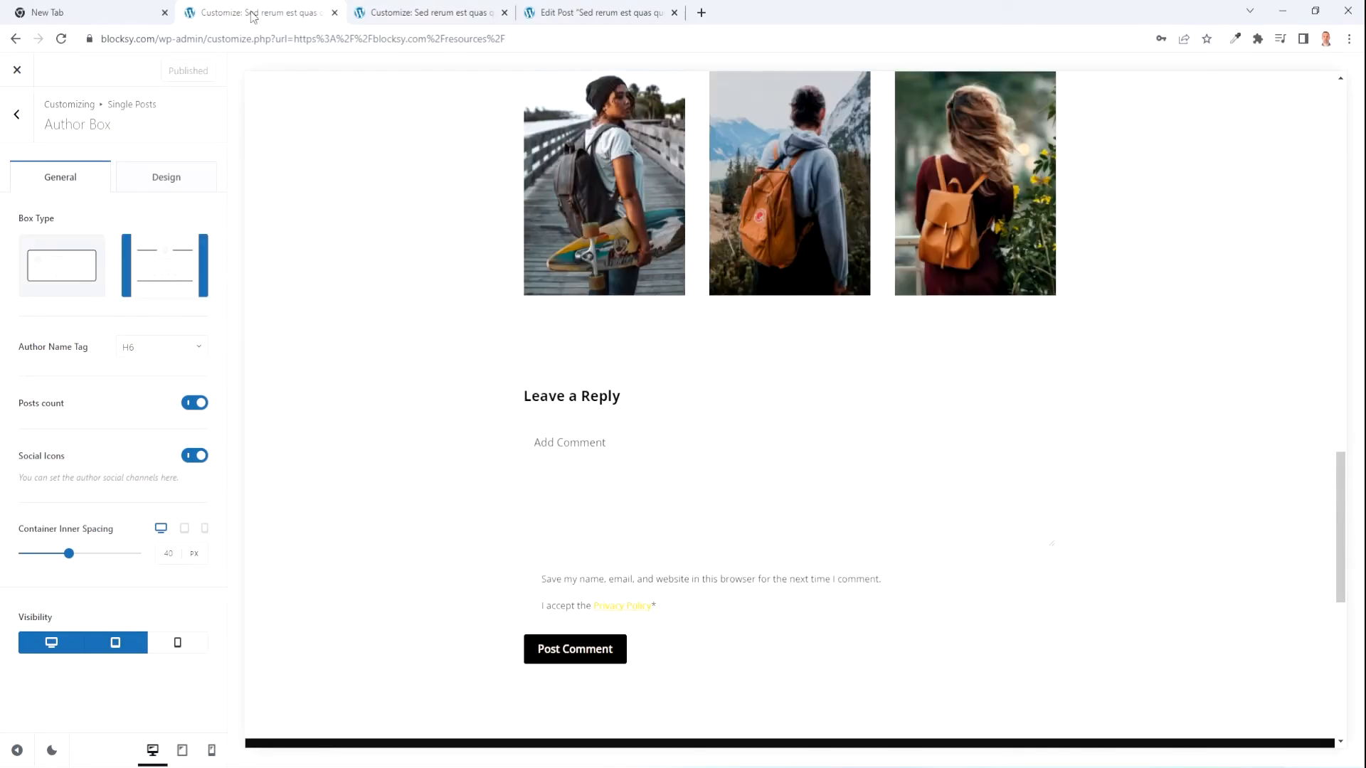
click(594, 14)
mouse_move(85, 630)
click(139, 678)
scroll(285, 342, down, 15)
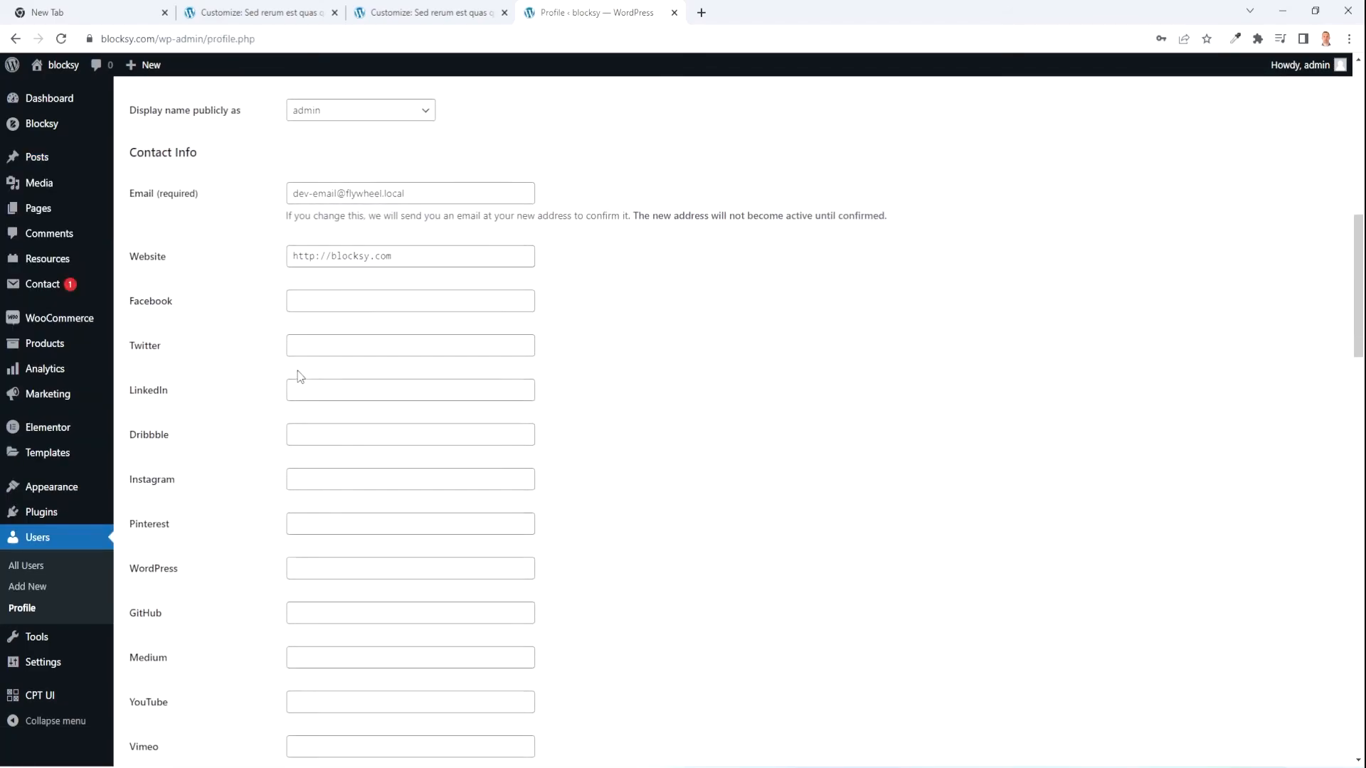
- Enter "Hello" as the profile's biographical info and update the profile
scroll(299, 376, down, 3)
click(330, 384)
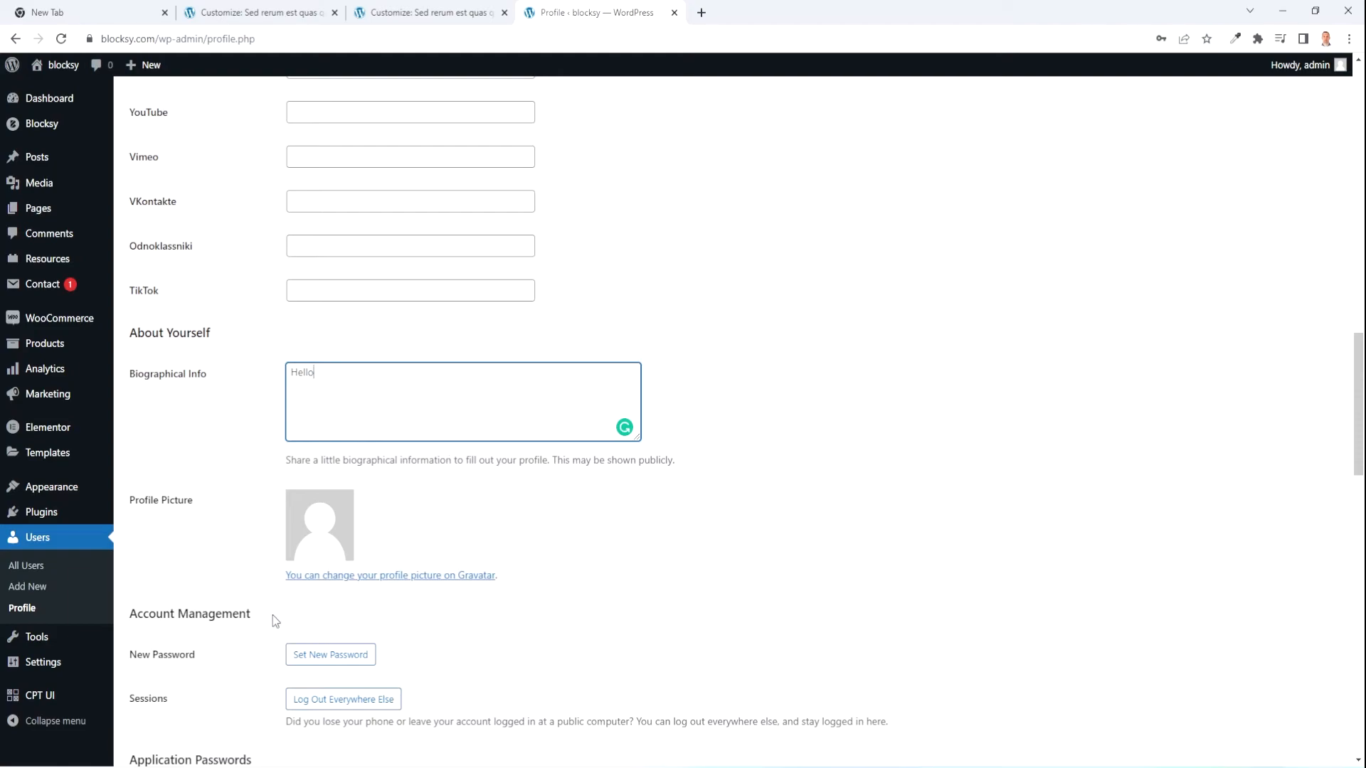
scroll(343, 561, down, 2)
scroll(378, 539, up, 10)
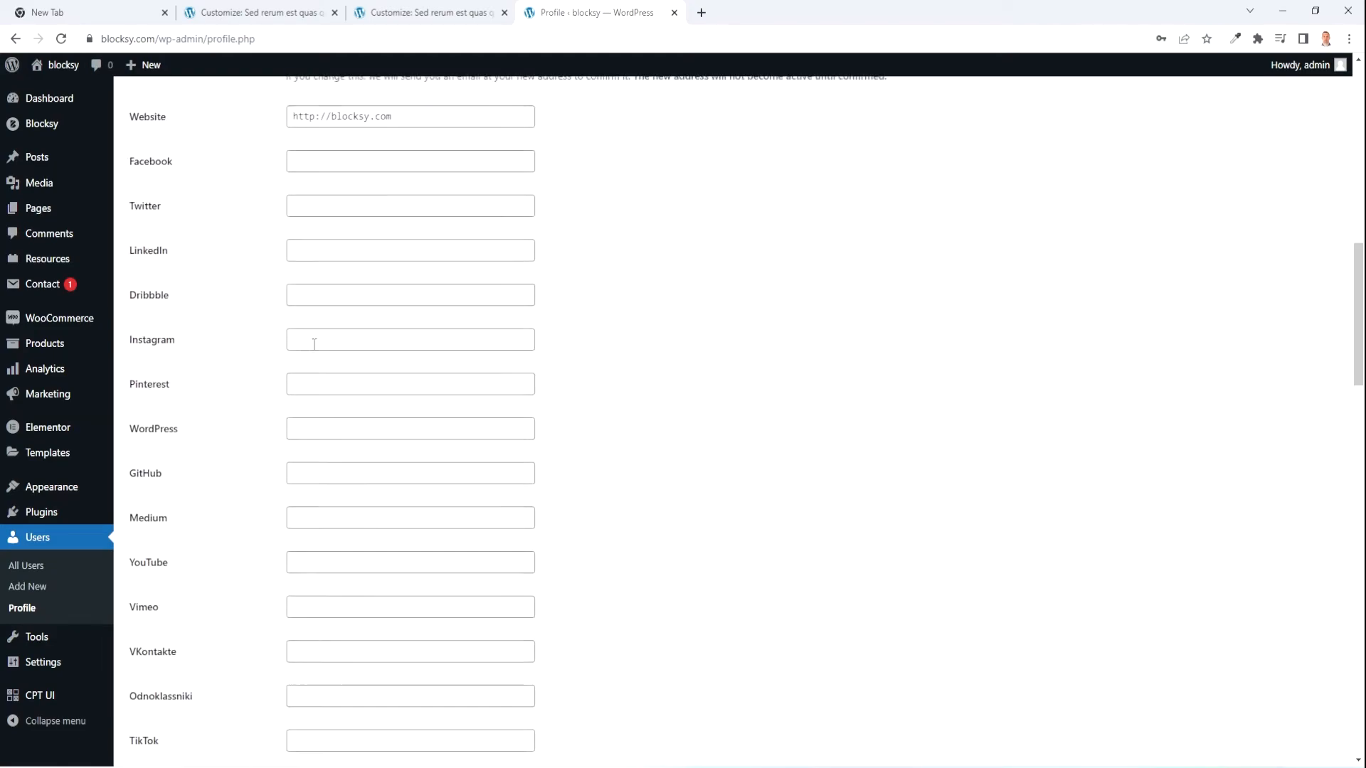
scroll(478, 411, down, 20)
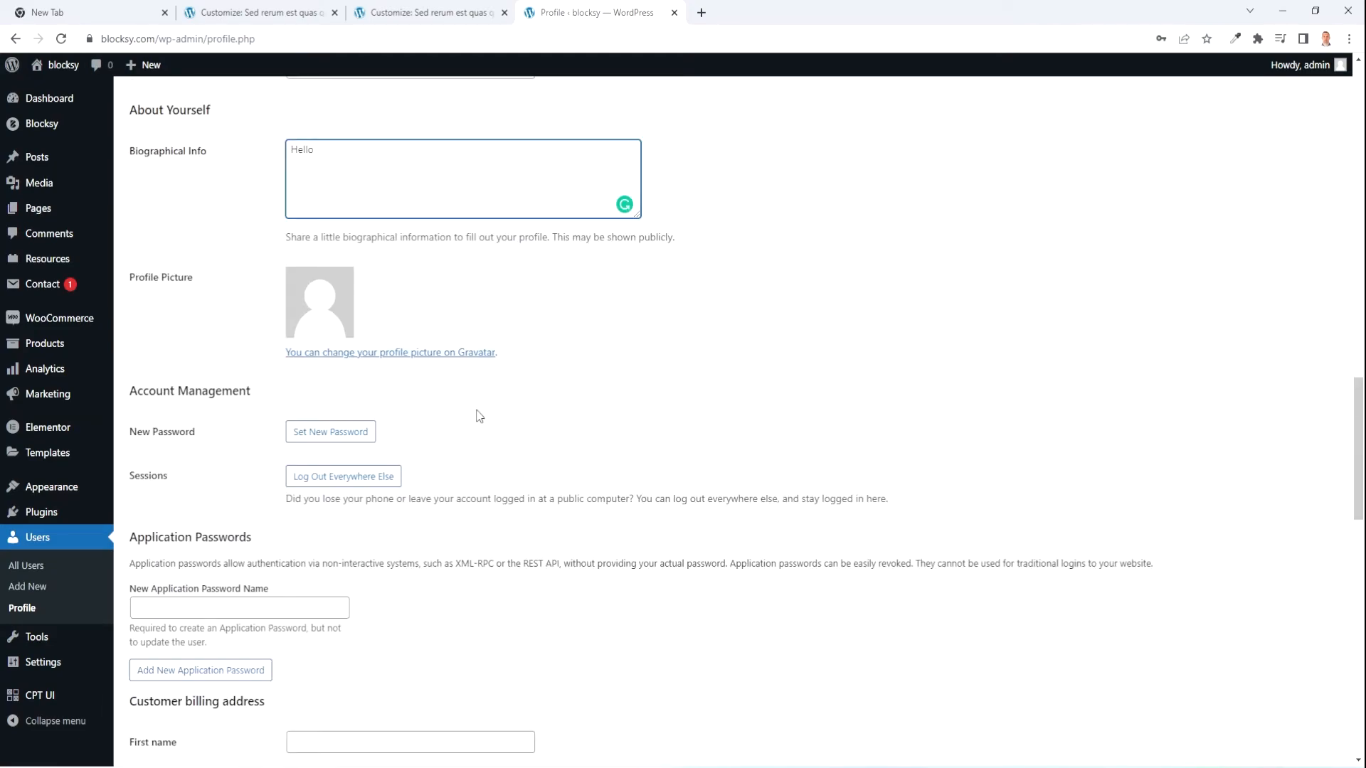
scroll(351, 432, down, 5)
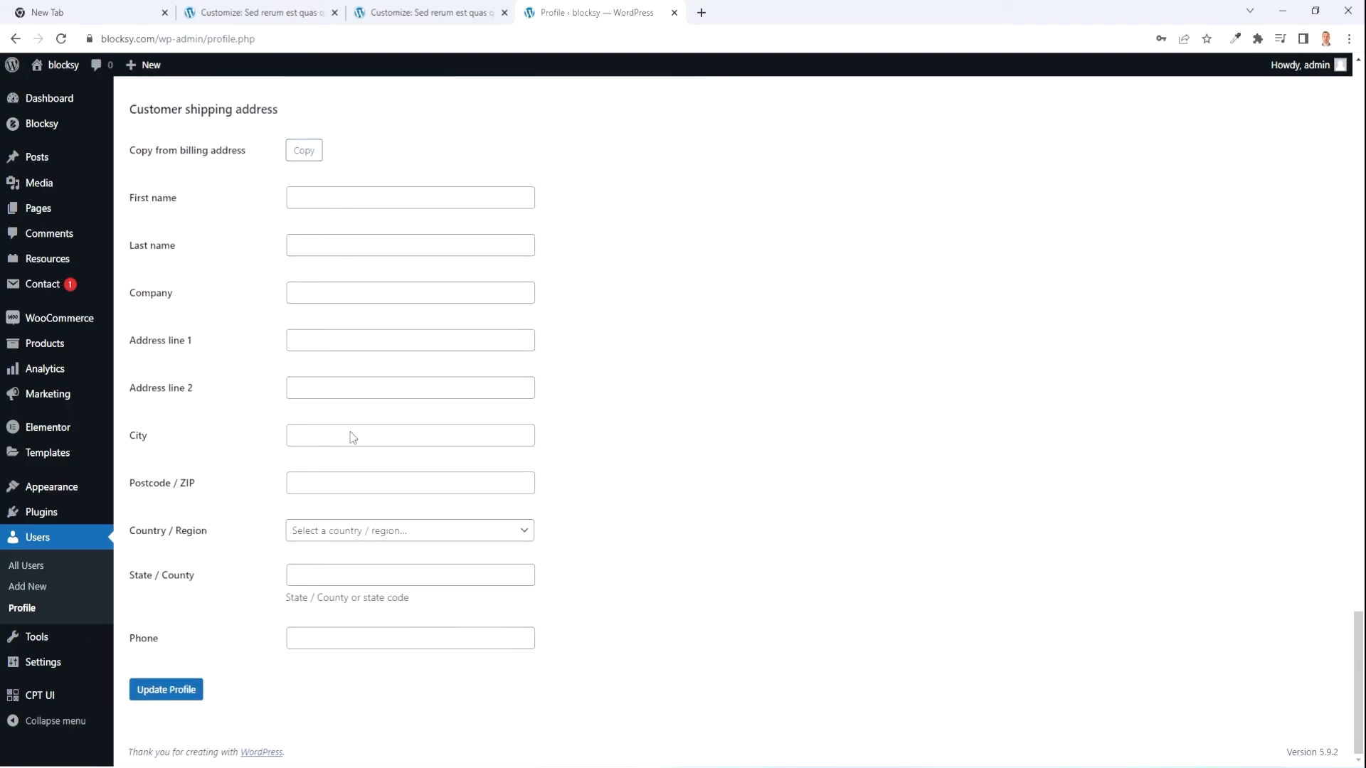
click(189, 690)
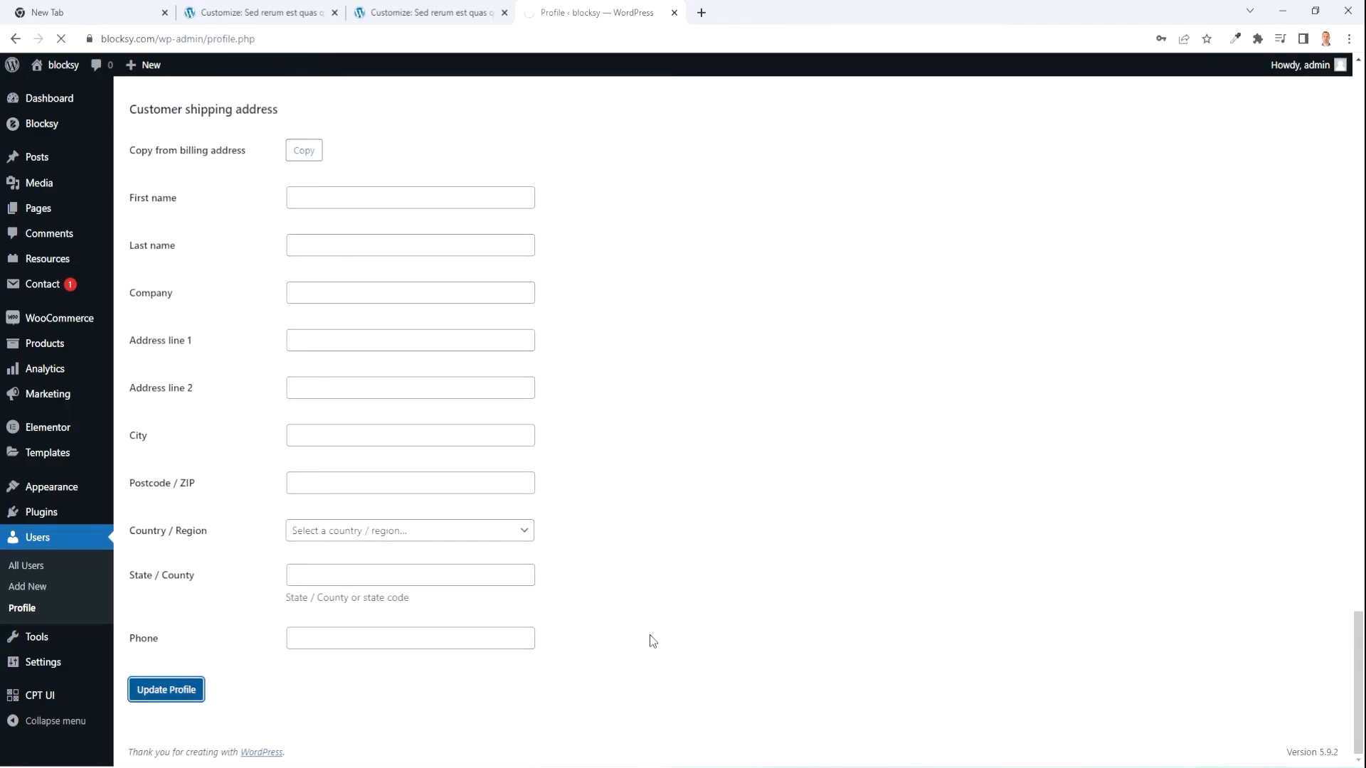
- Publish the author box changes in the customizer and reload the page to refresh the preview
click(414, 8)
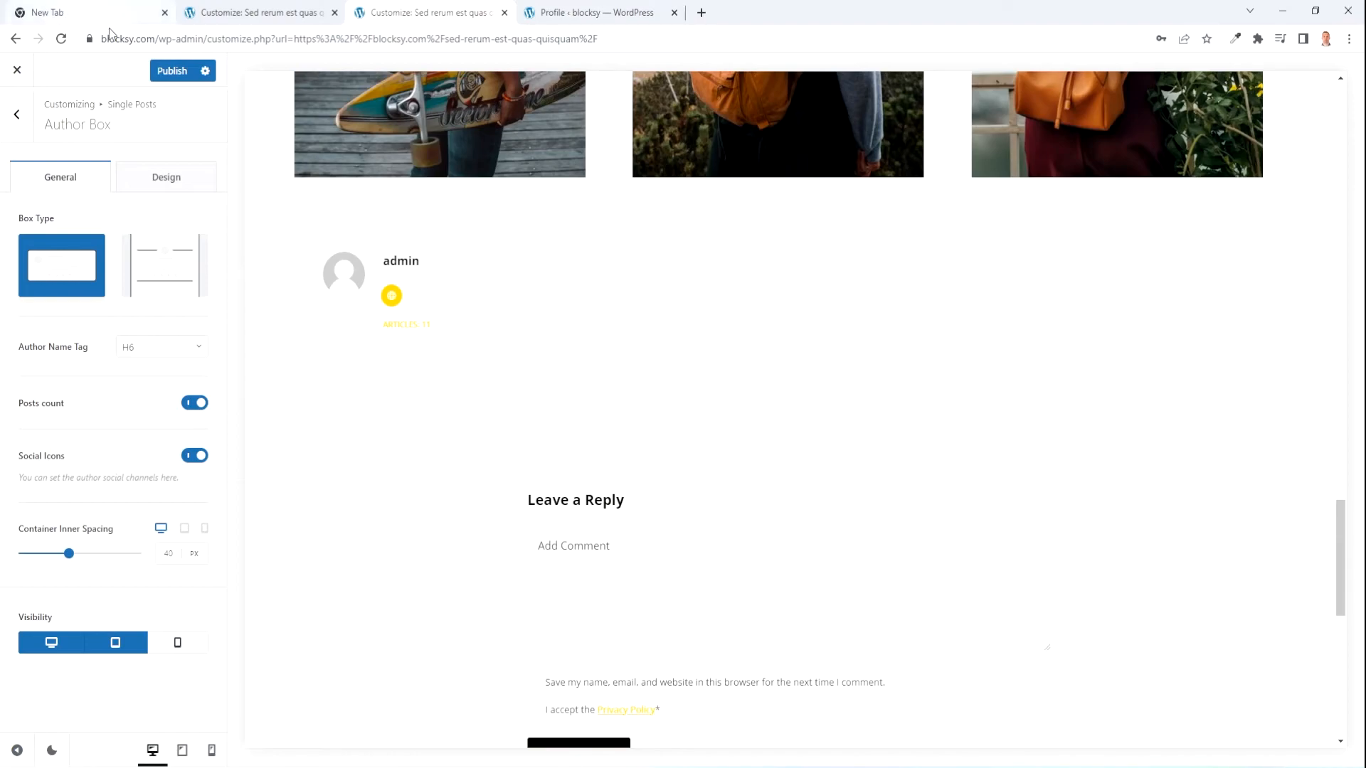
click(69, 39)
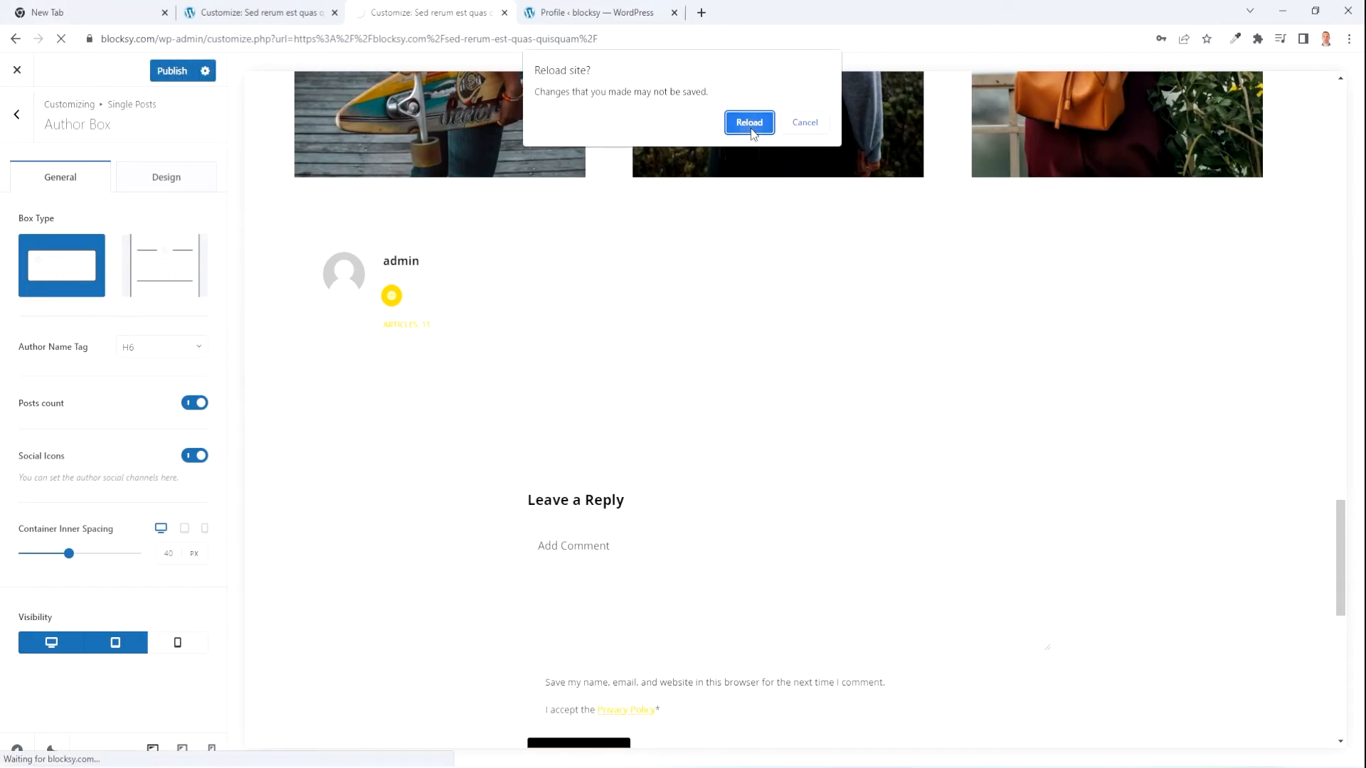
click(811, 123)
click(171, 72)
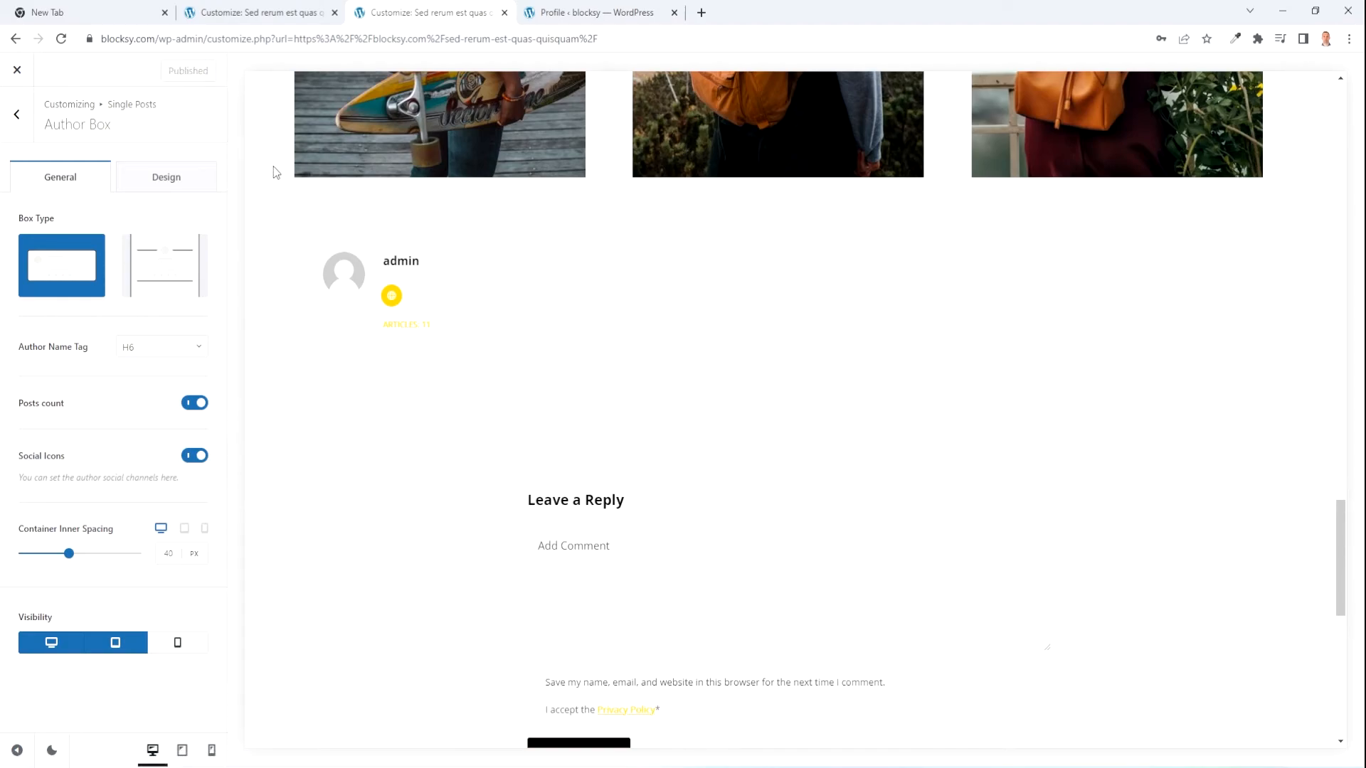
click(62, 40)
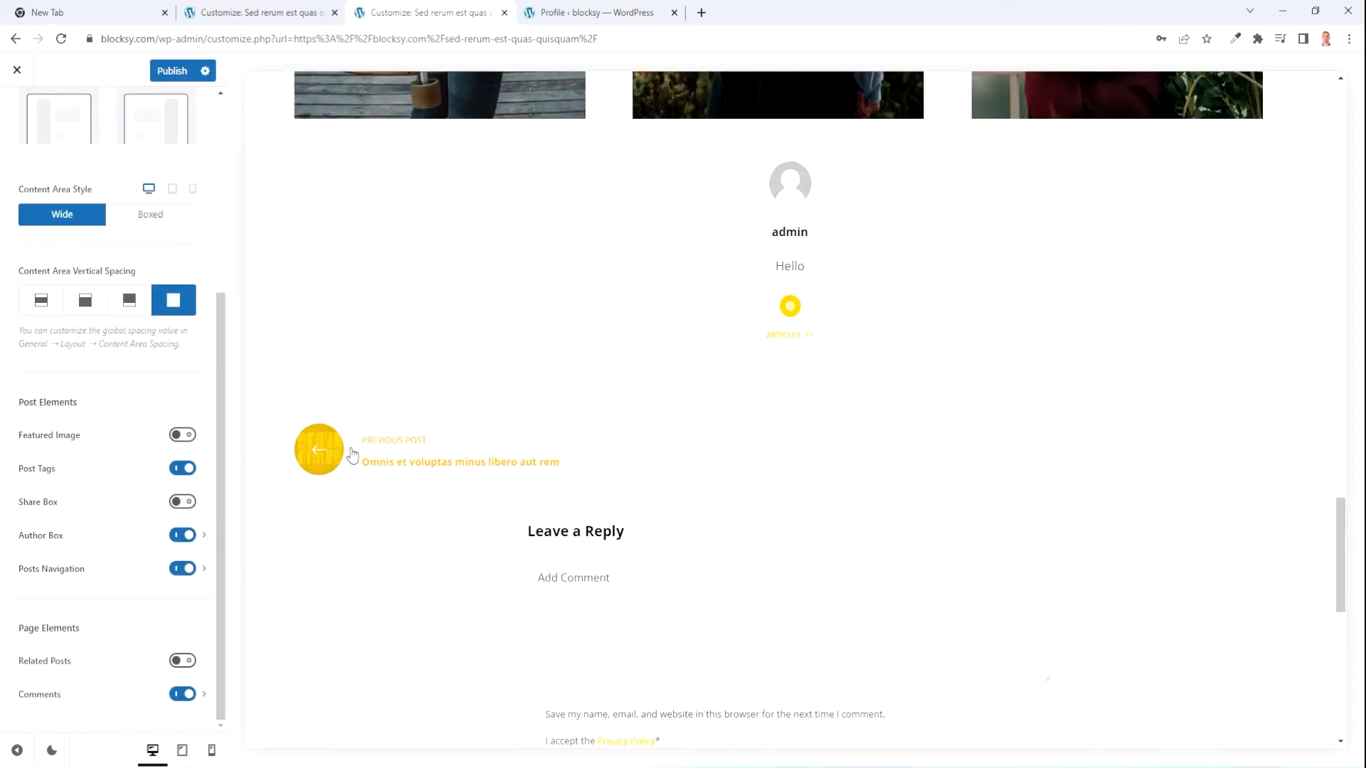
- Enable the Share Box, compare Type 2 with the Official icons color, and set the box to Type 1
click(182, 502)
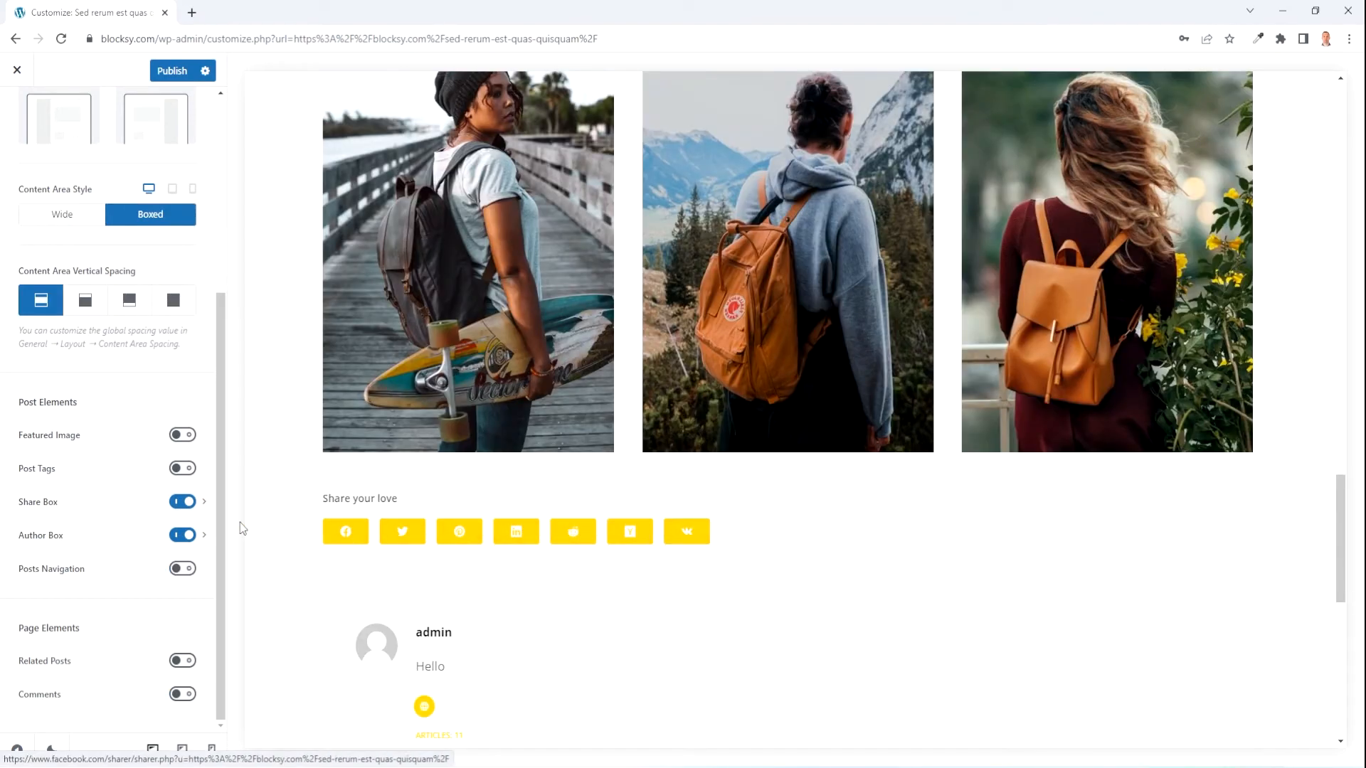
click(206, 503)
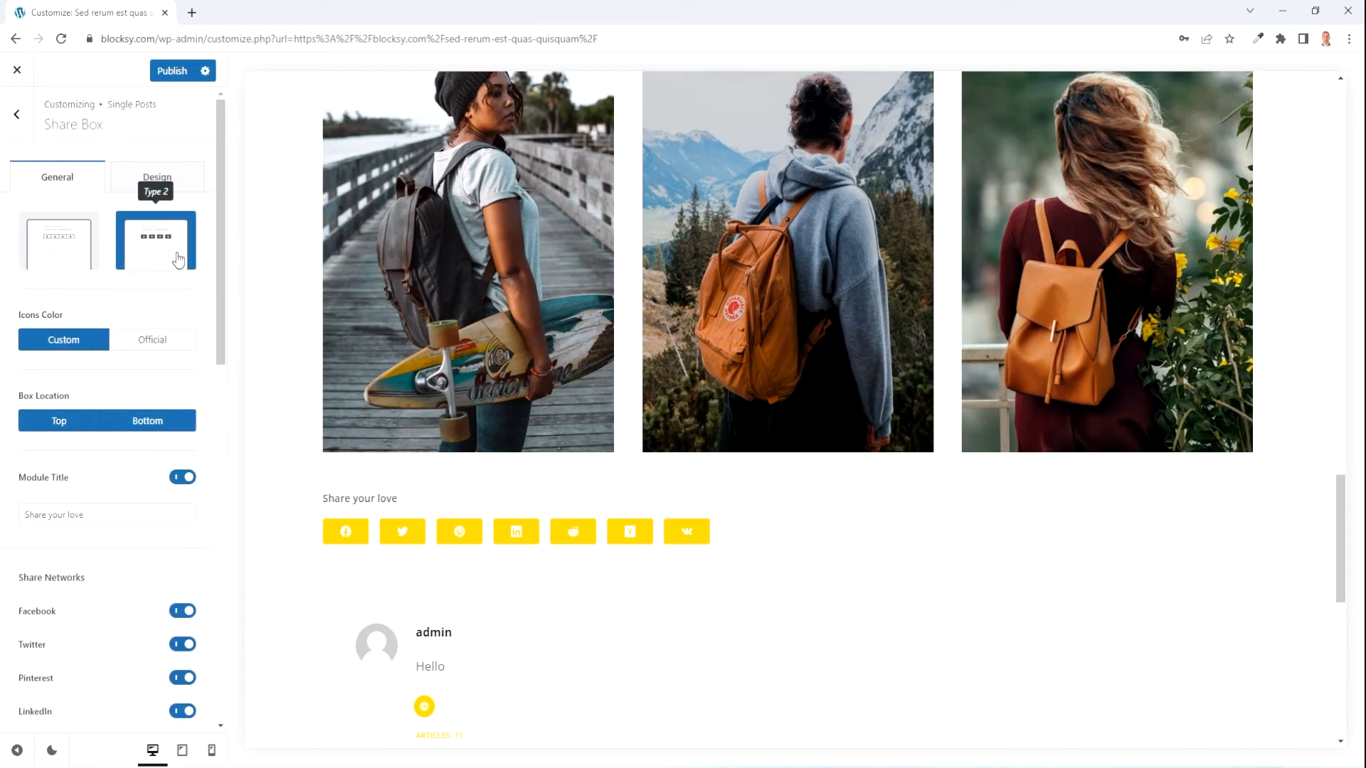
click(65, 247)
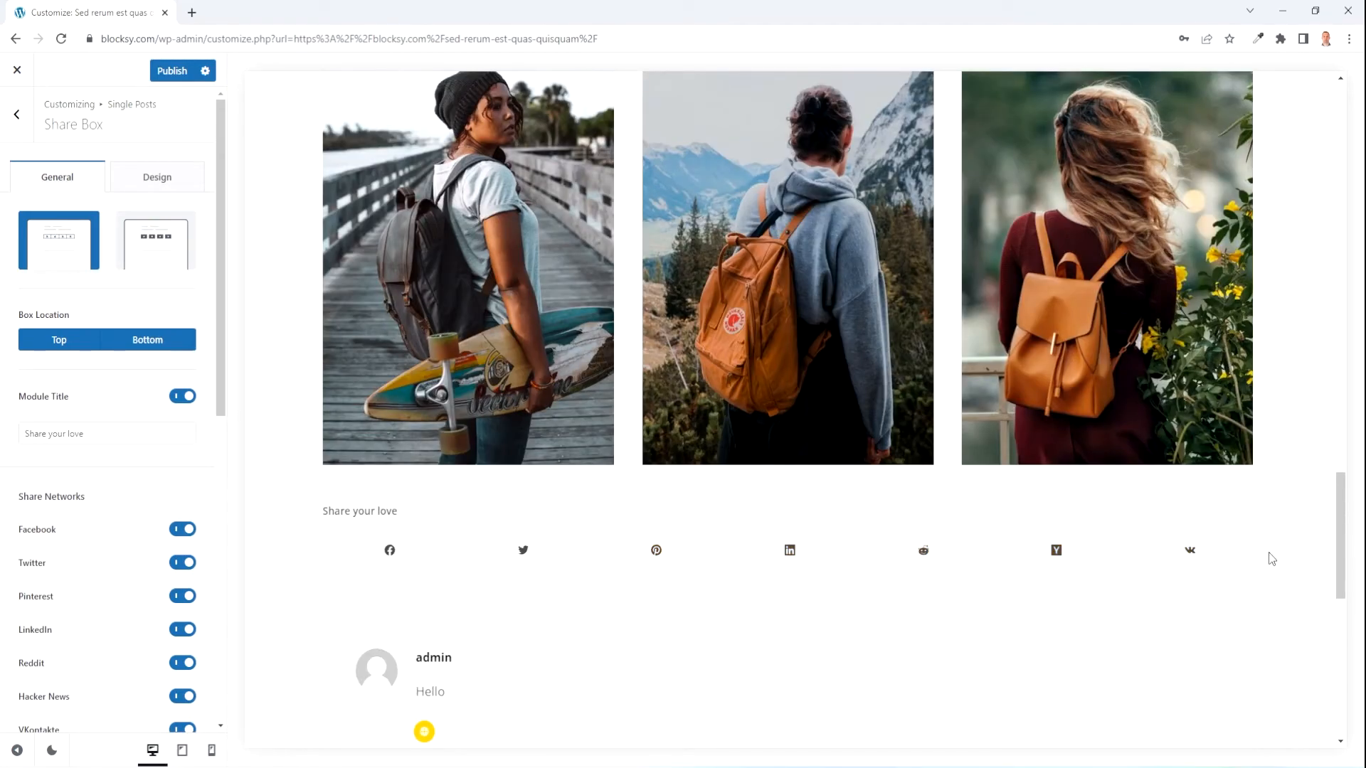
click(157, 245)
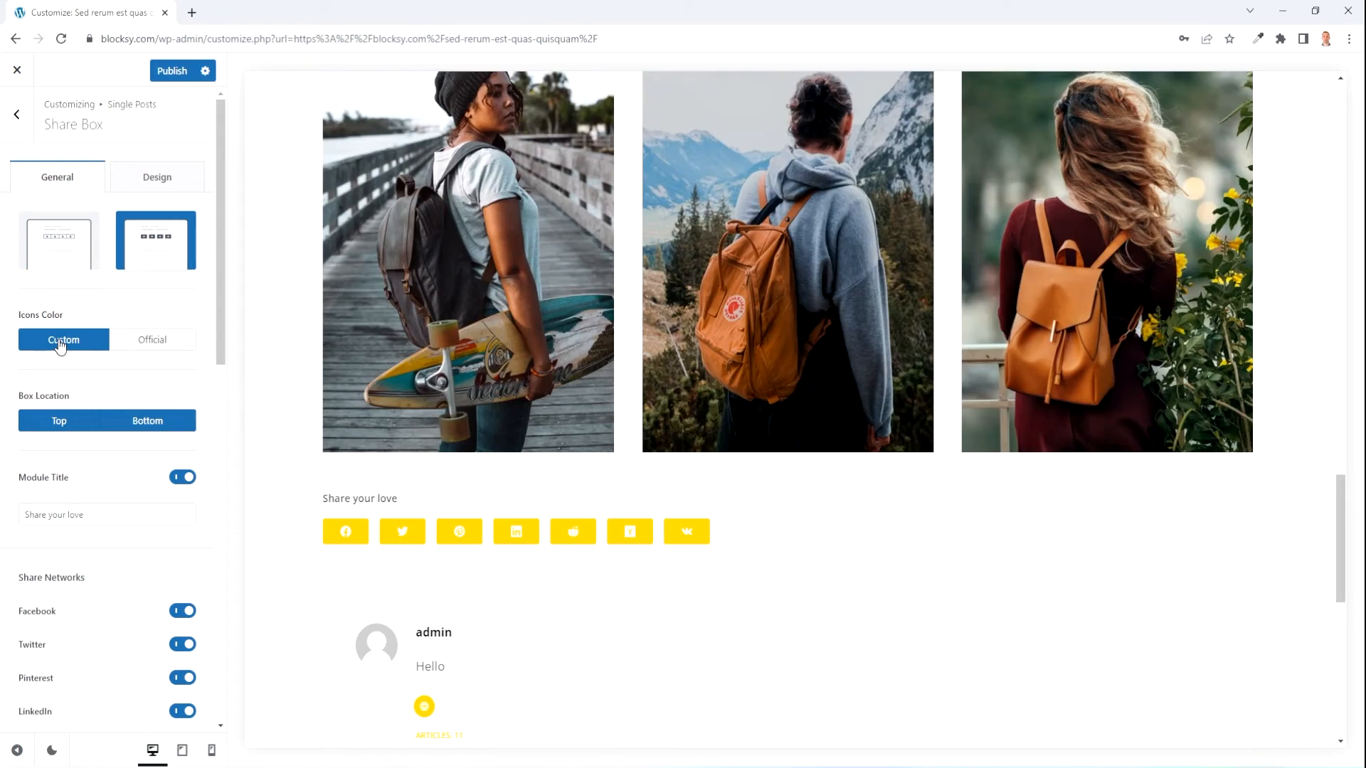
click(155, 342)
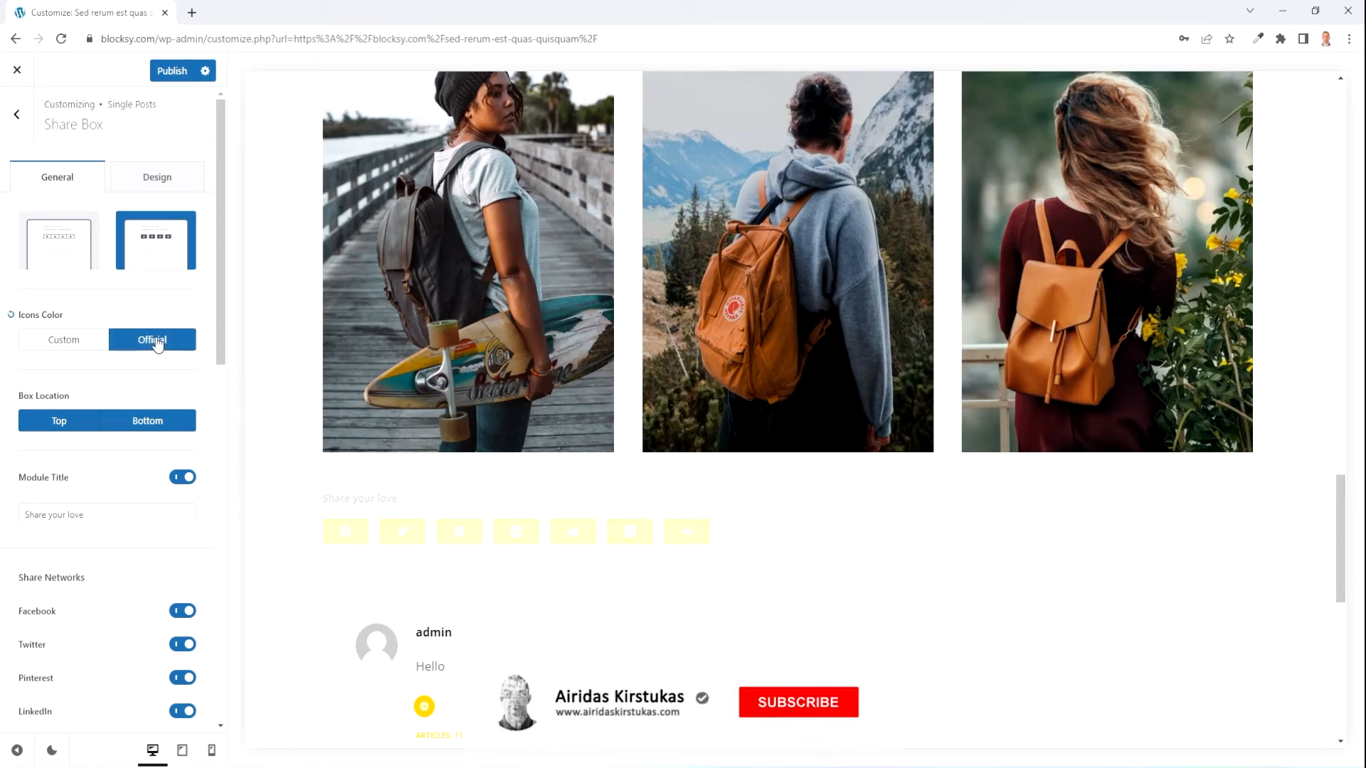
click(57, 272)
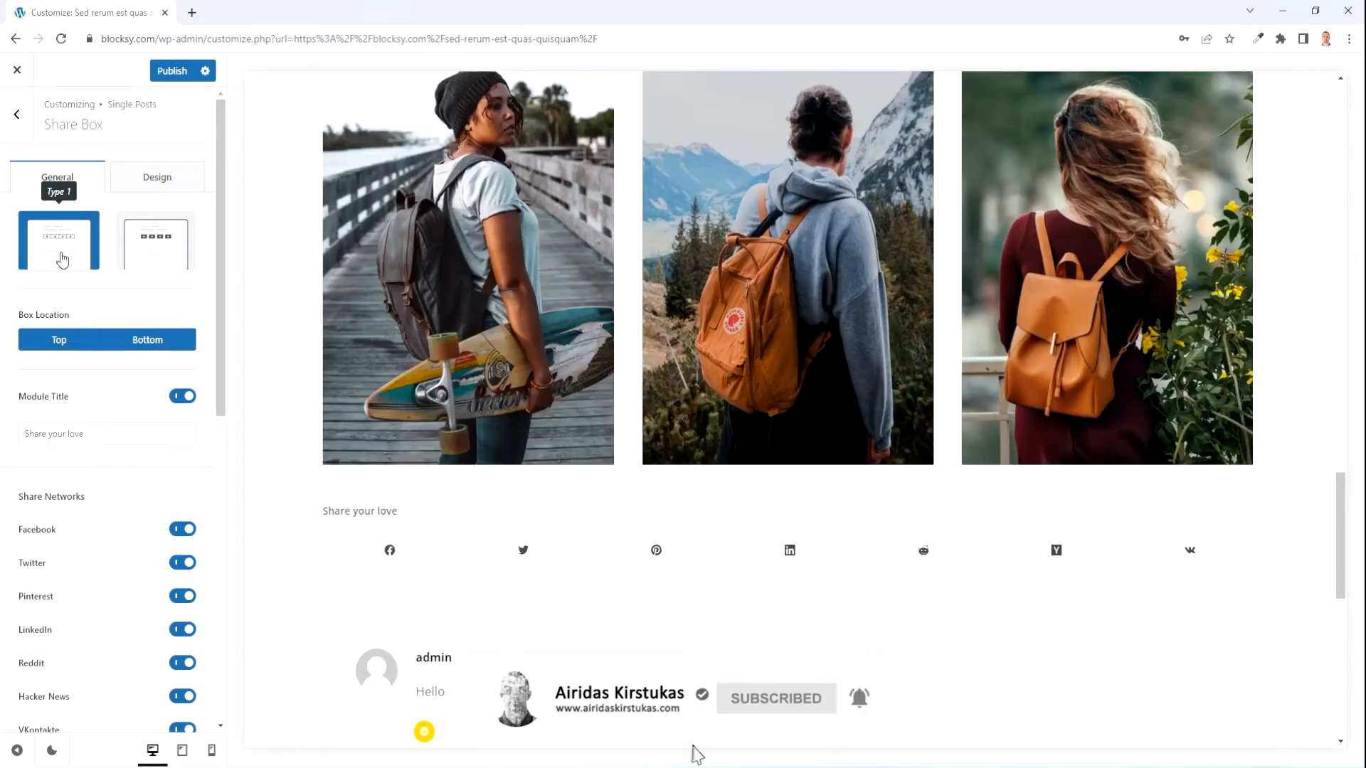
- Set the Share Box location to Bottom only and turn off its module title
click(54, 344)
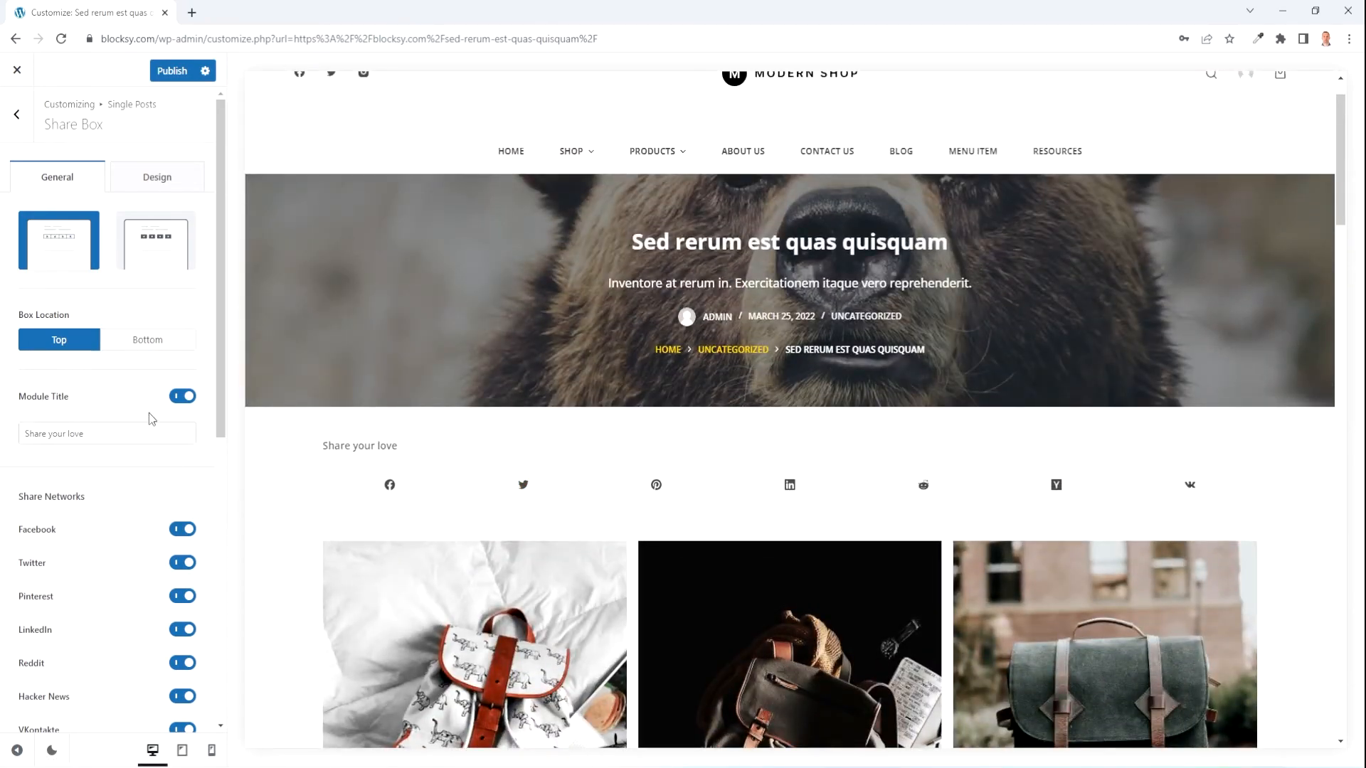
click(54, 347)
click(56, 348)
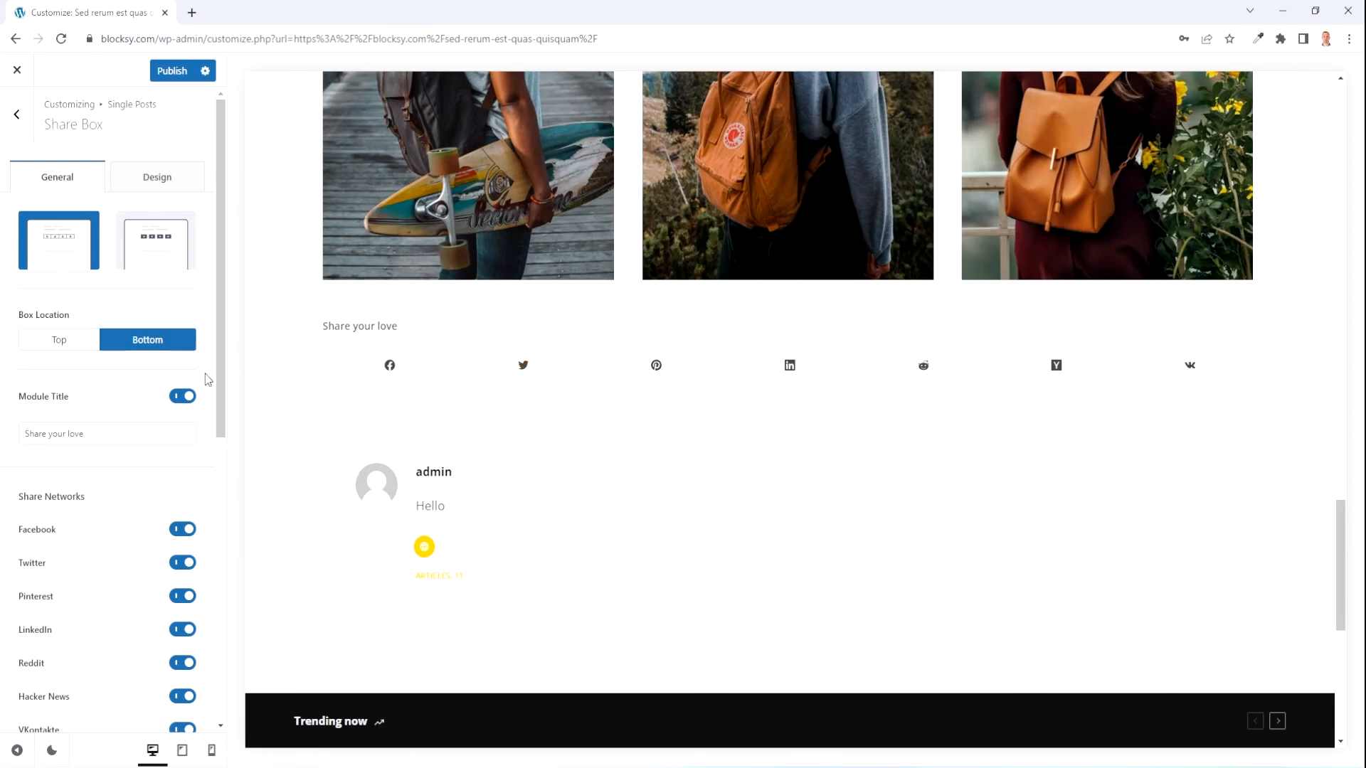
click(140, 435)
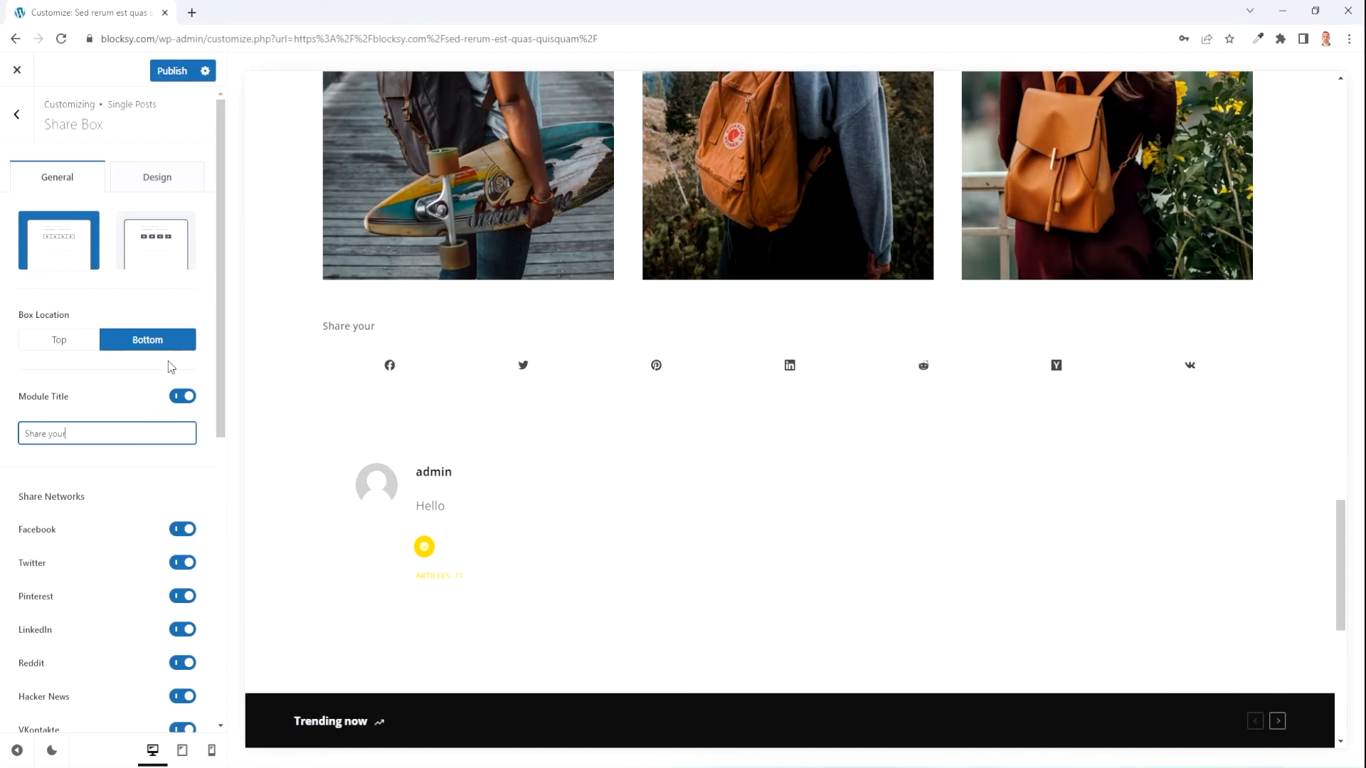
click(179, 398)
scroll(107, 334, down, 3)
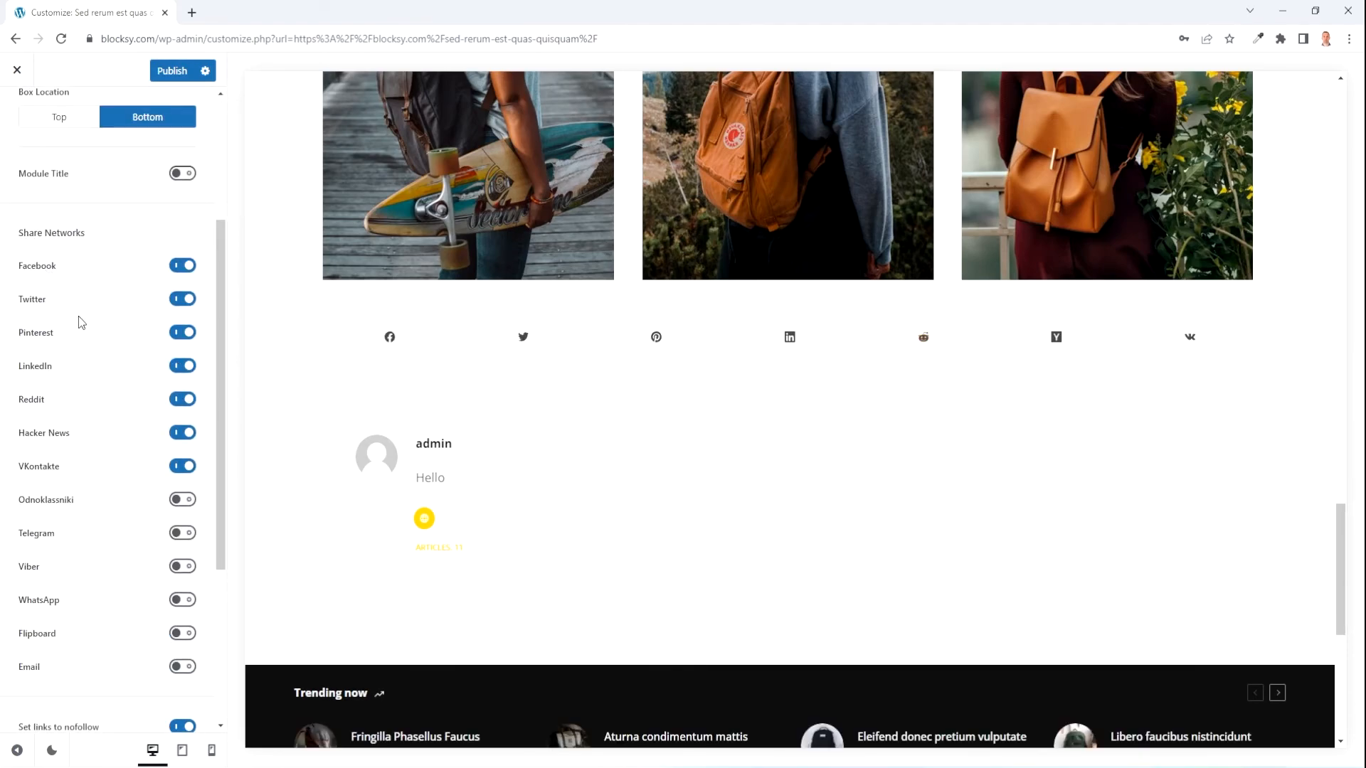
- Disable VKontakte and enable Viber among the Share Box networks
scroll(86, 289, down, 2)
scroll(85, 328, up, 2)
scroll(125, 341, up, 1)
click(181, 471)
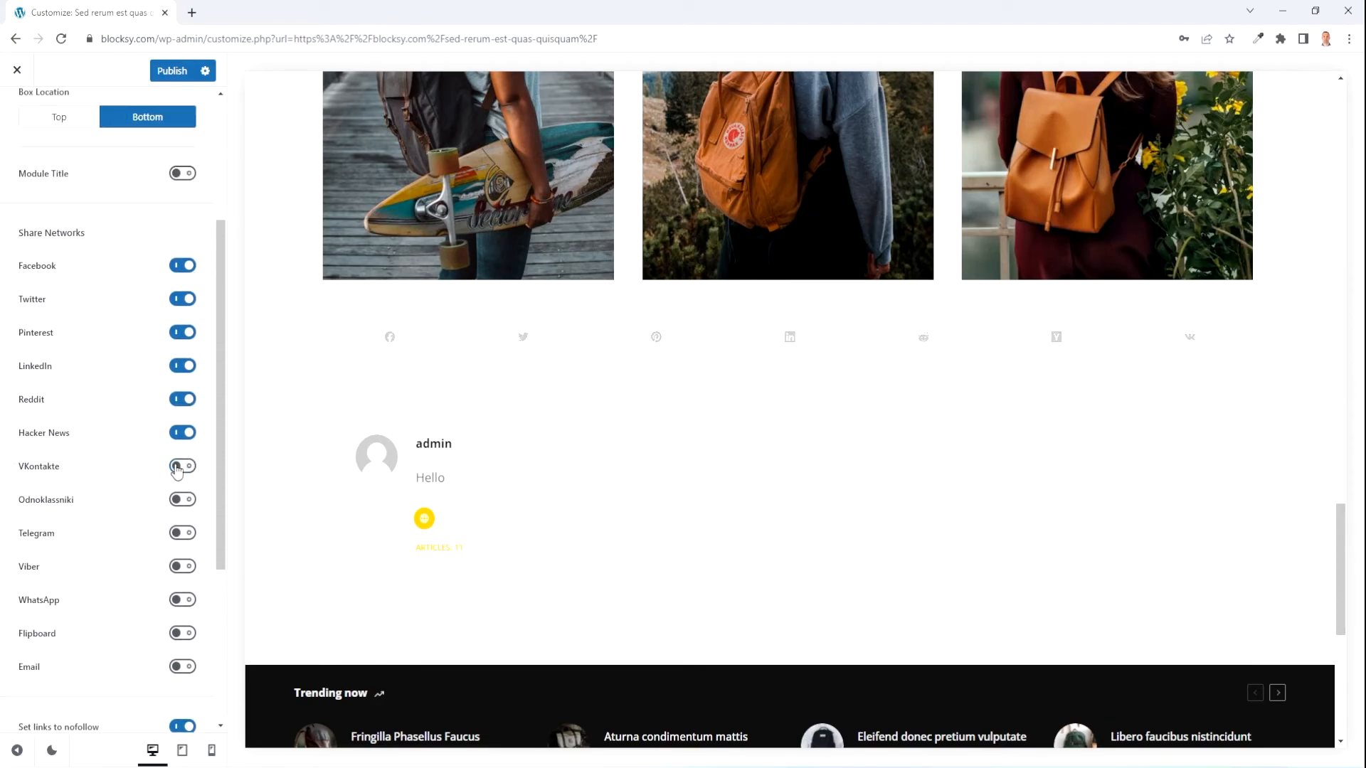
click(182, 567)
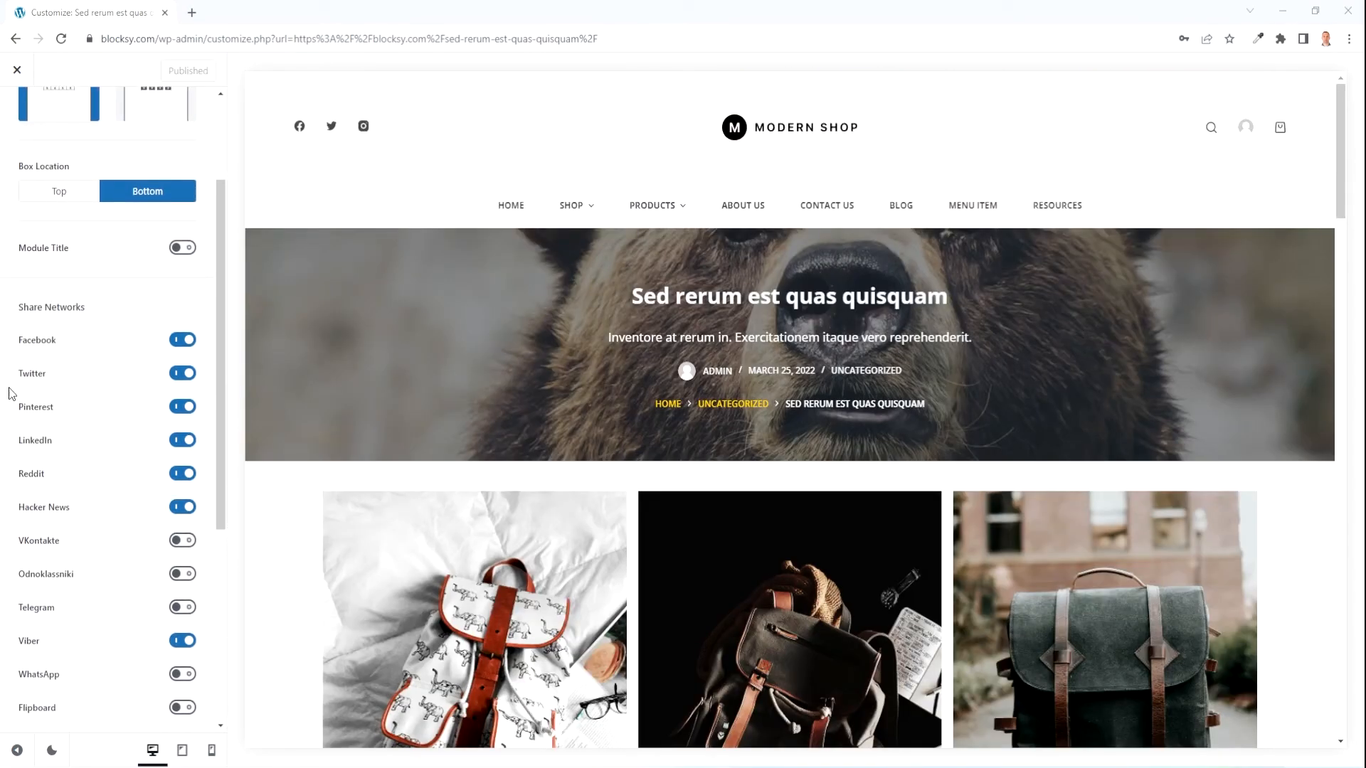
- Go to the General settings' Social Network Accounts and review the networks that can be linked
scroll(43, 384, up, 3)
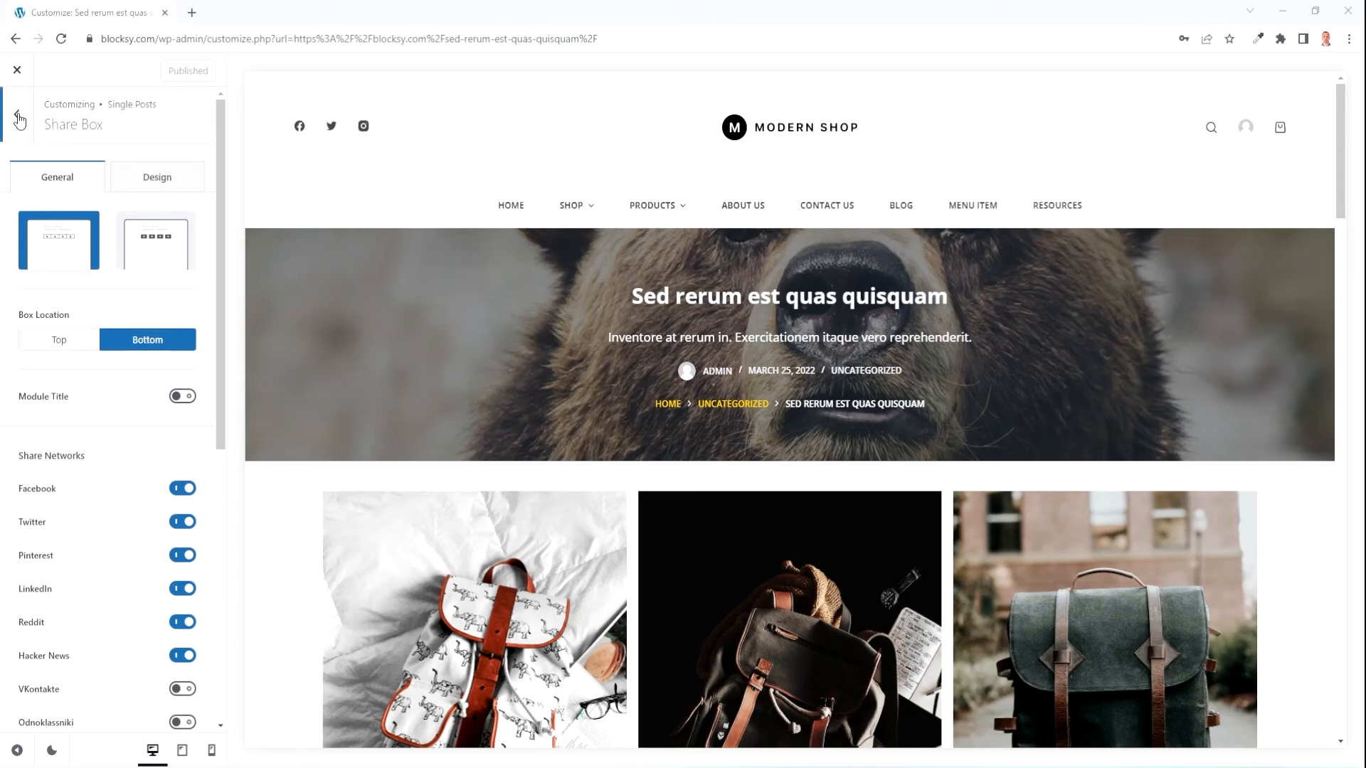
click(19, 122)
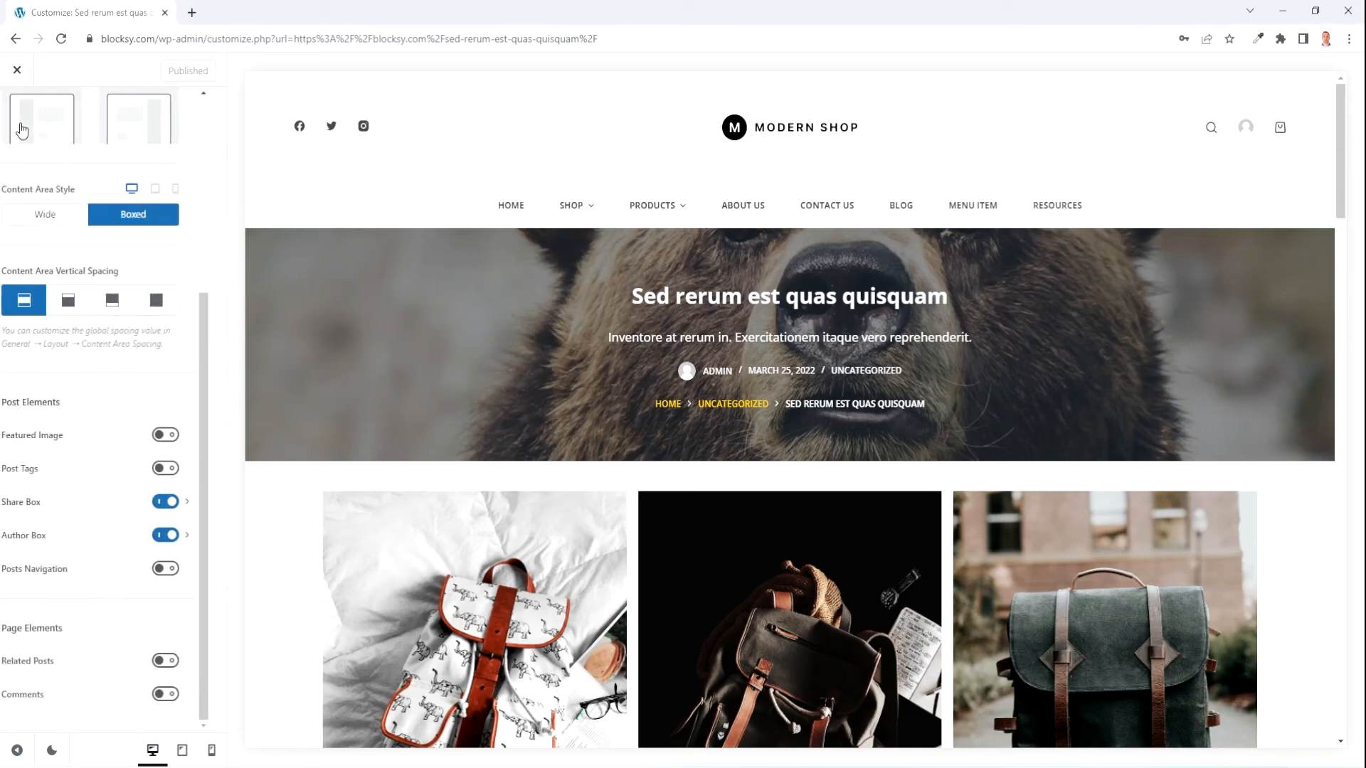
scroll(22, 180, up, 3)
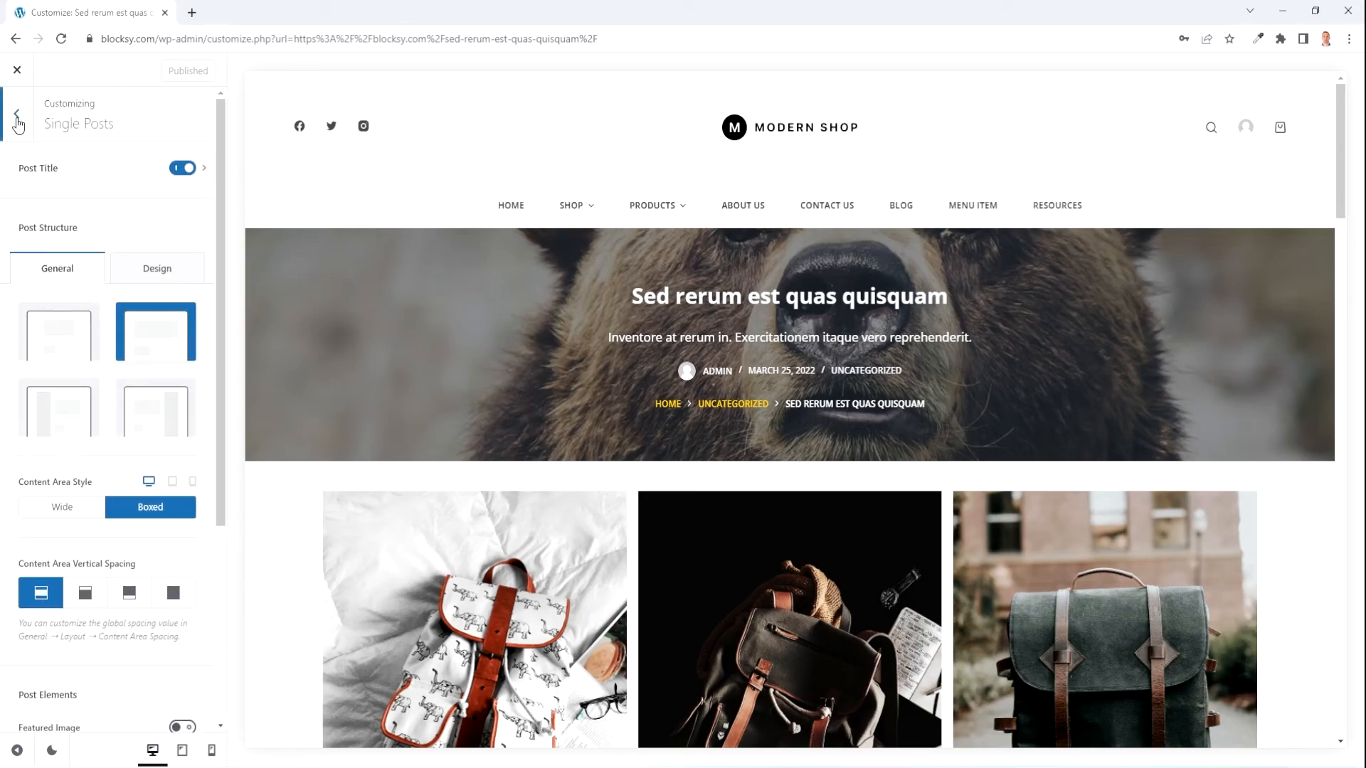
click(19, 119)
click(49, 276)
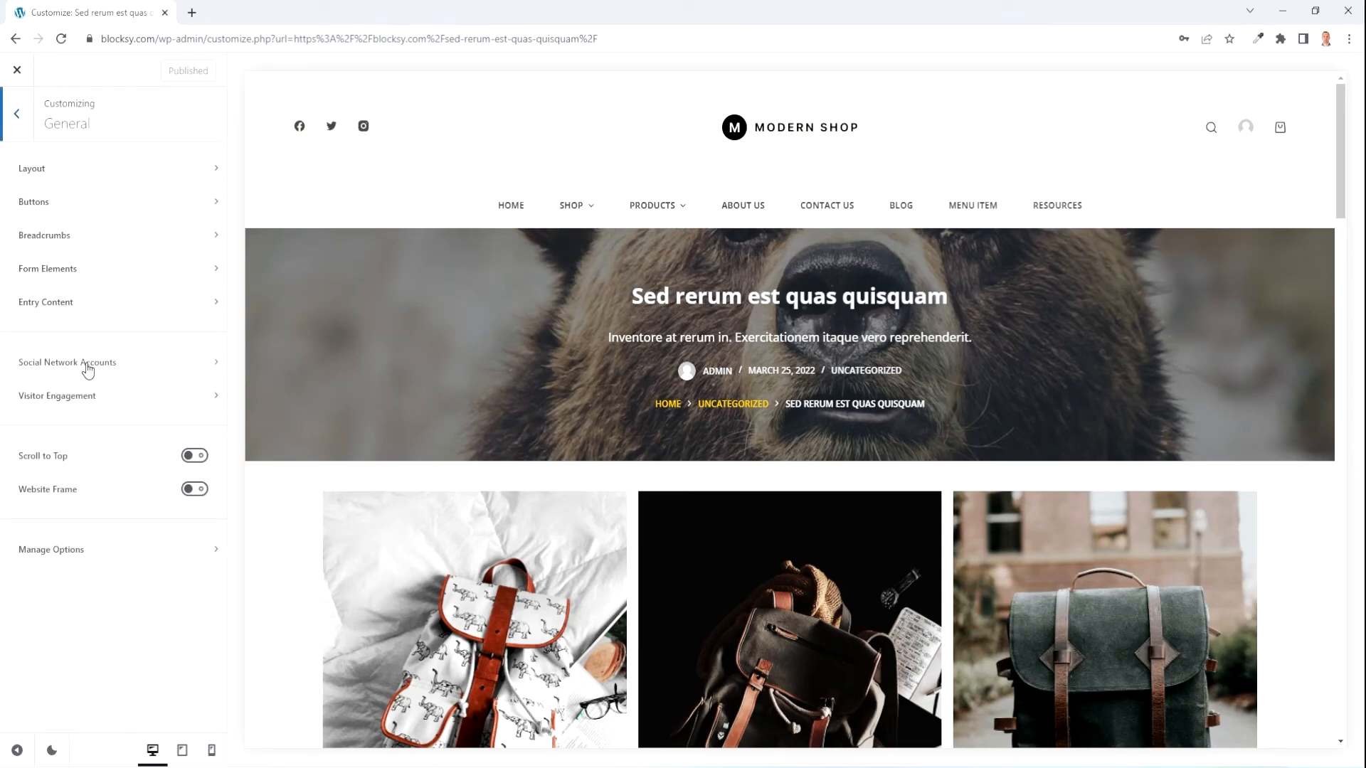
click(87, 366)
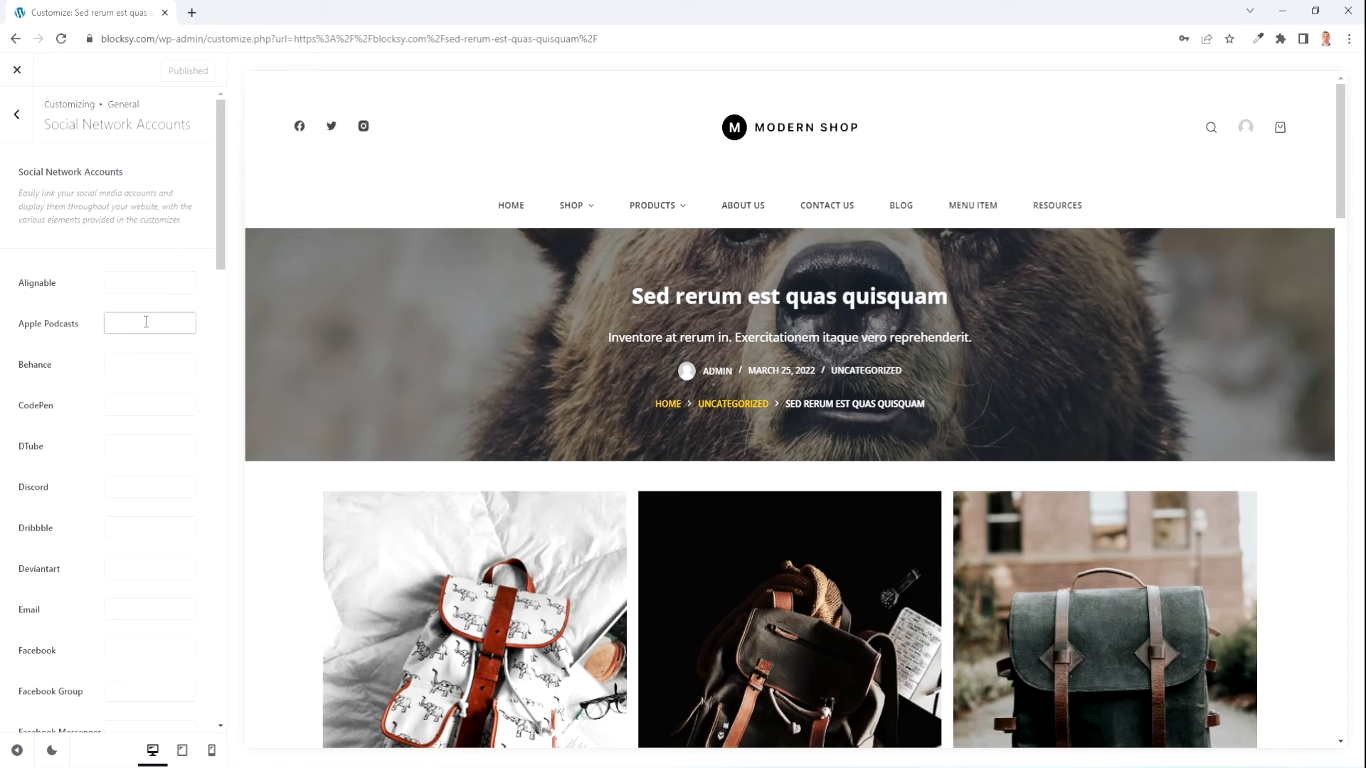
scroll(143, 421, down, 6)
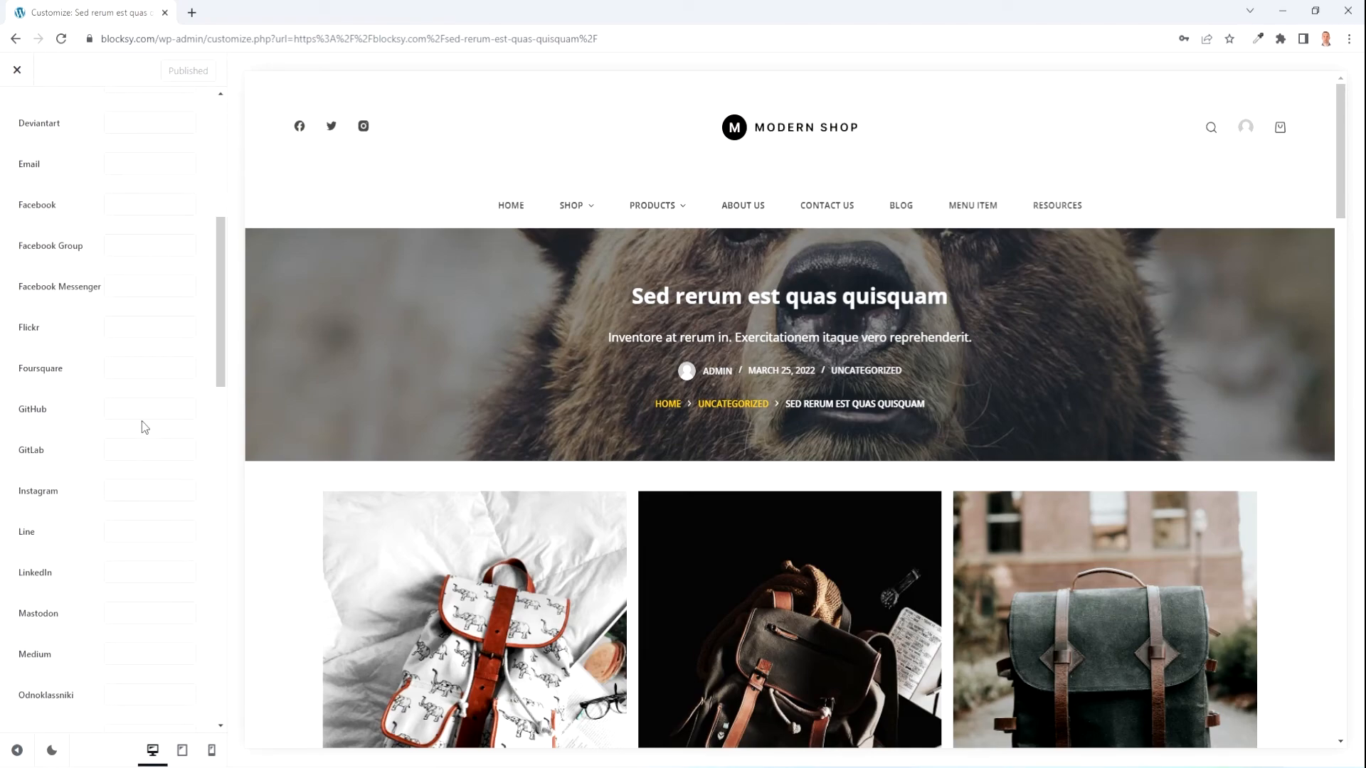
scroll(144, 427, down, 12)
click(144, 425)
- Increase the Share Box icon size and its bottom box spacing
scroll(143, 421, down, 5)
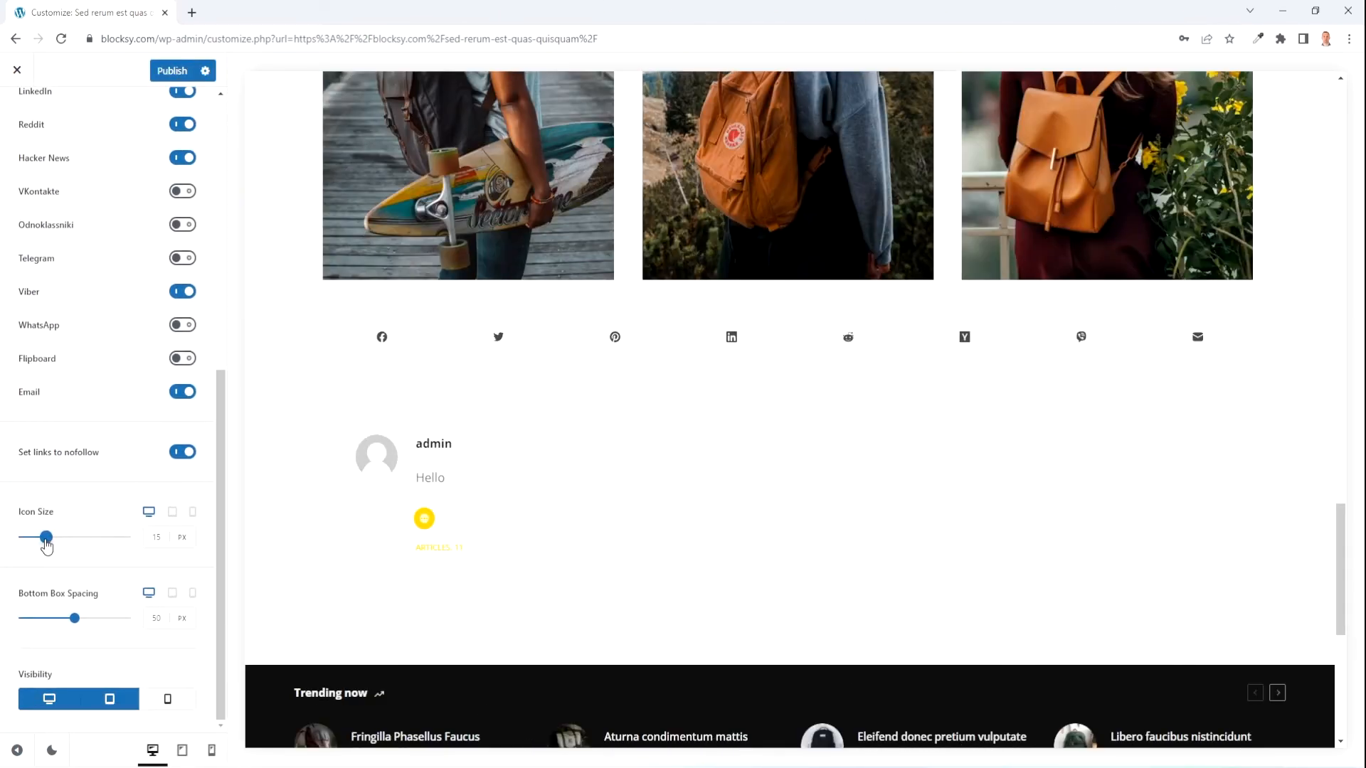
drag(45, 539, 67, 538)
mouse_move(75, 618)
mouse_down()
mouse_move(119, 623)
mouse_move(83, 617)
mouse_up()
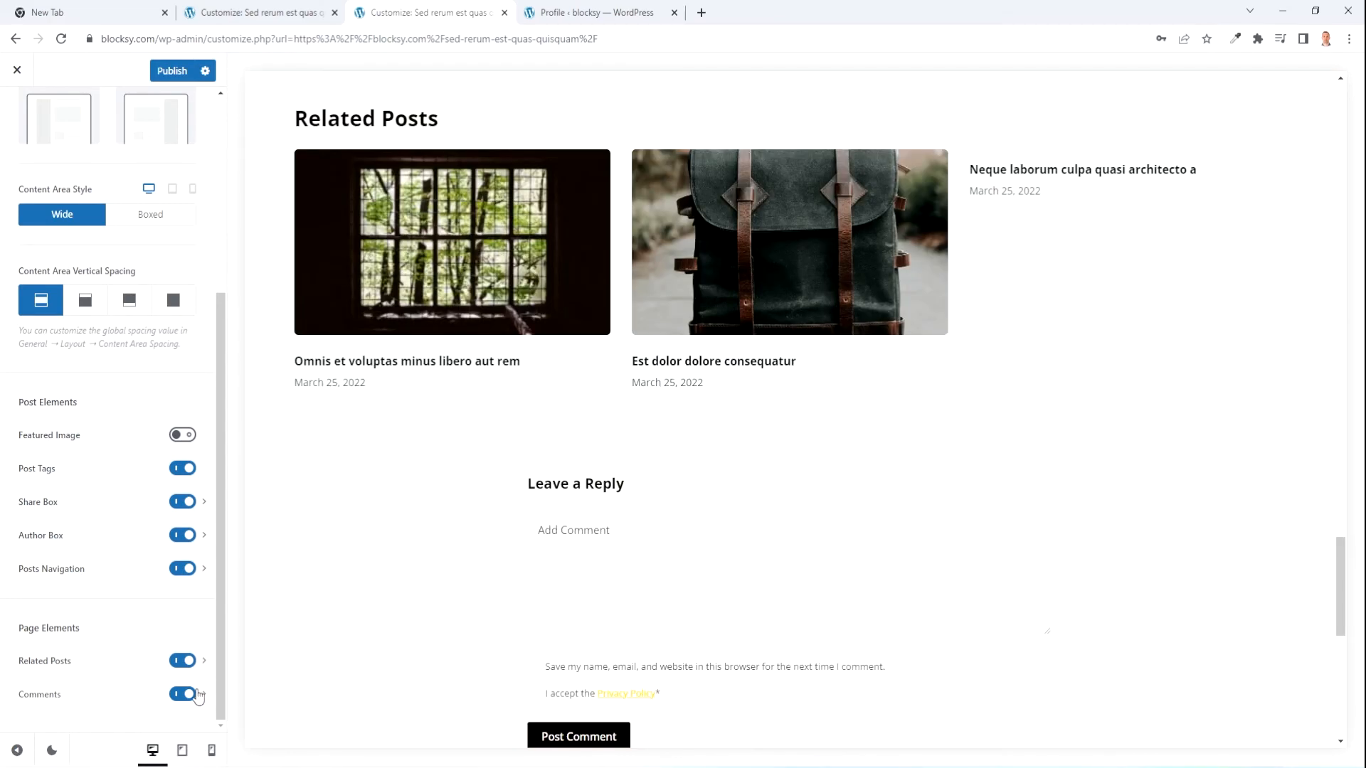
- Review the general and design options of the Comments page element, then return to the Single Posts settings
click(199, 697)
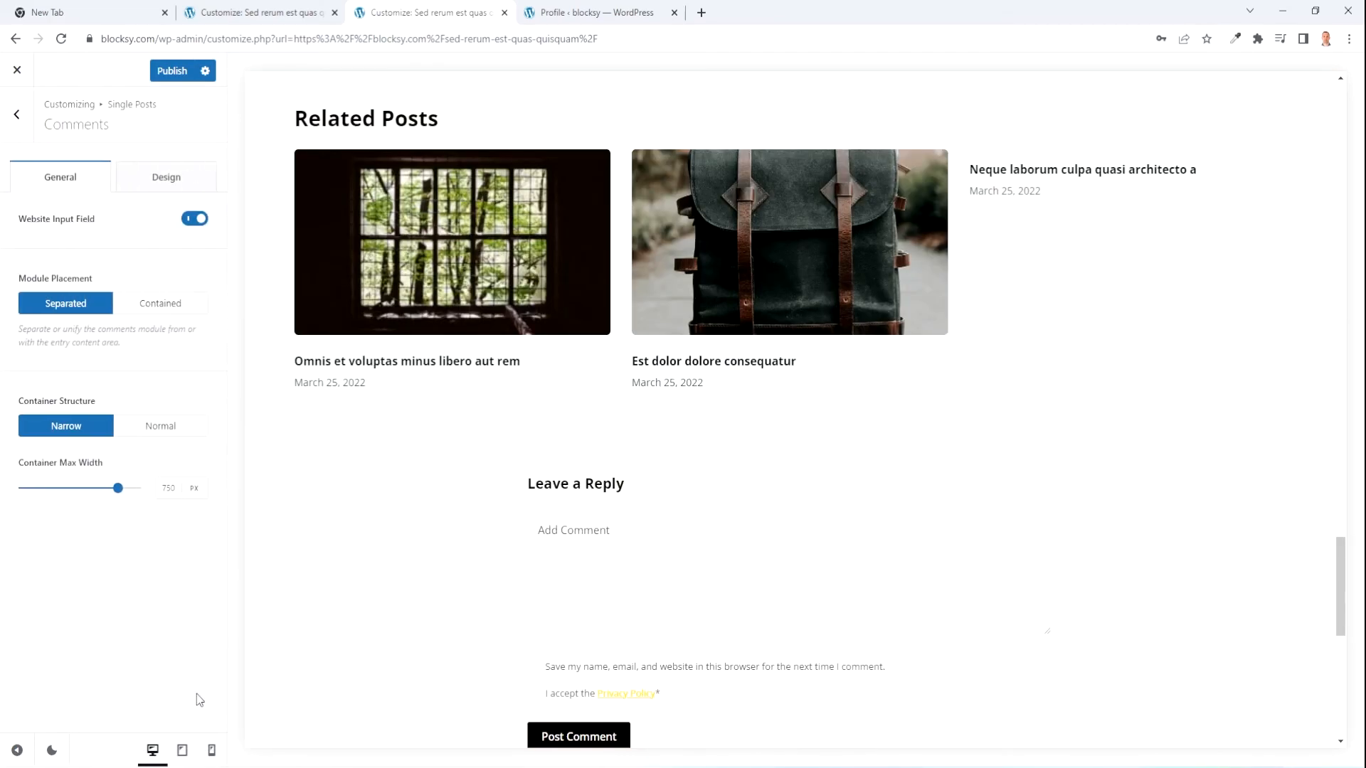
click(169, 184)
click(57, 182)
click(16, 115)
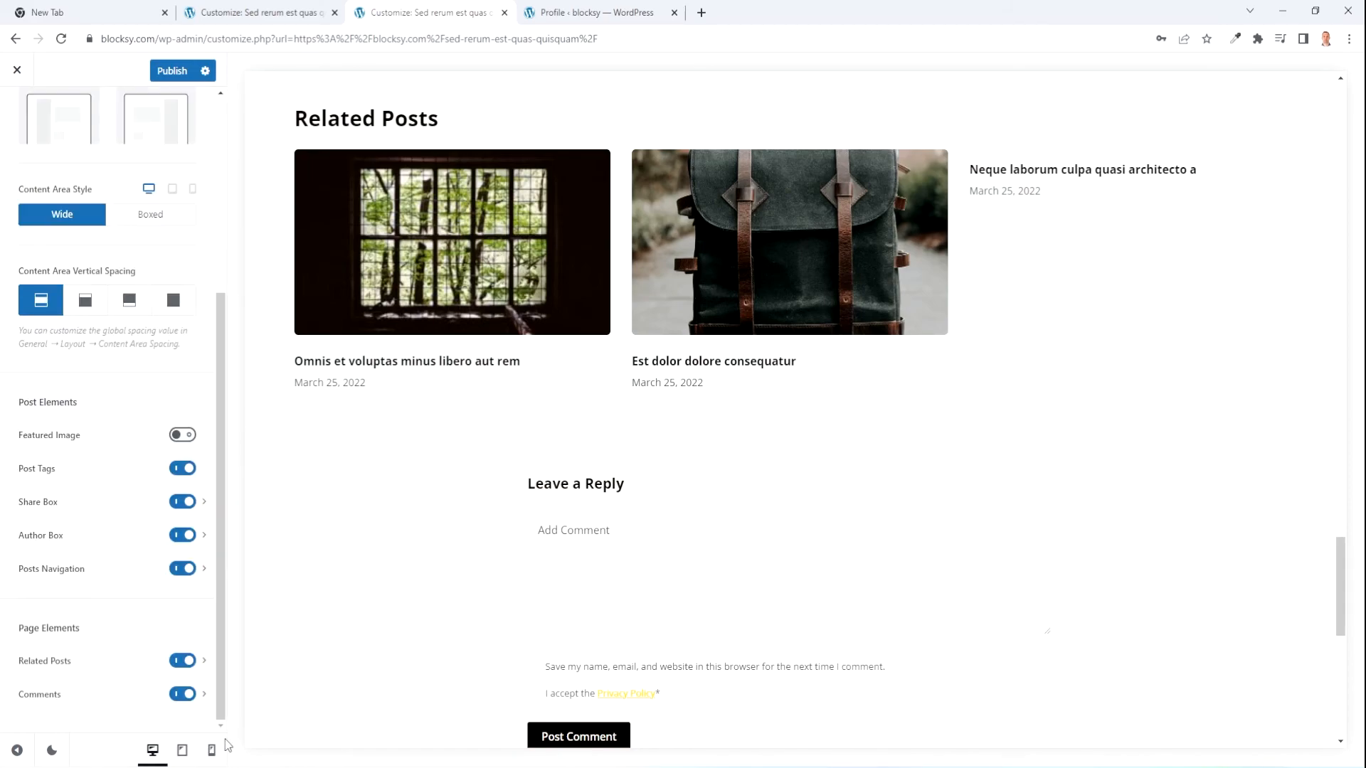
- Turn the Comments page element off and back on to compare the post with and without it
click(185, 696)
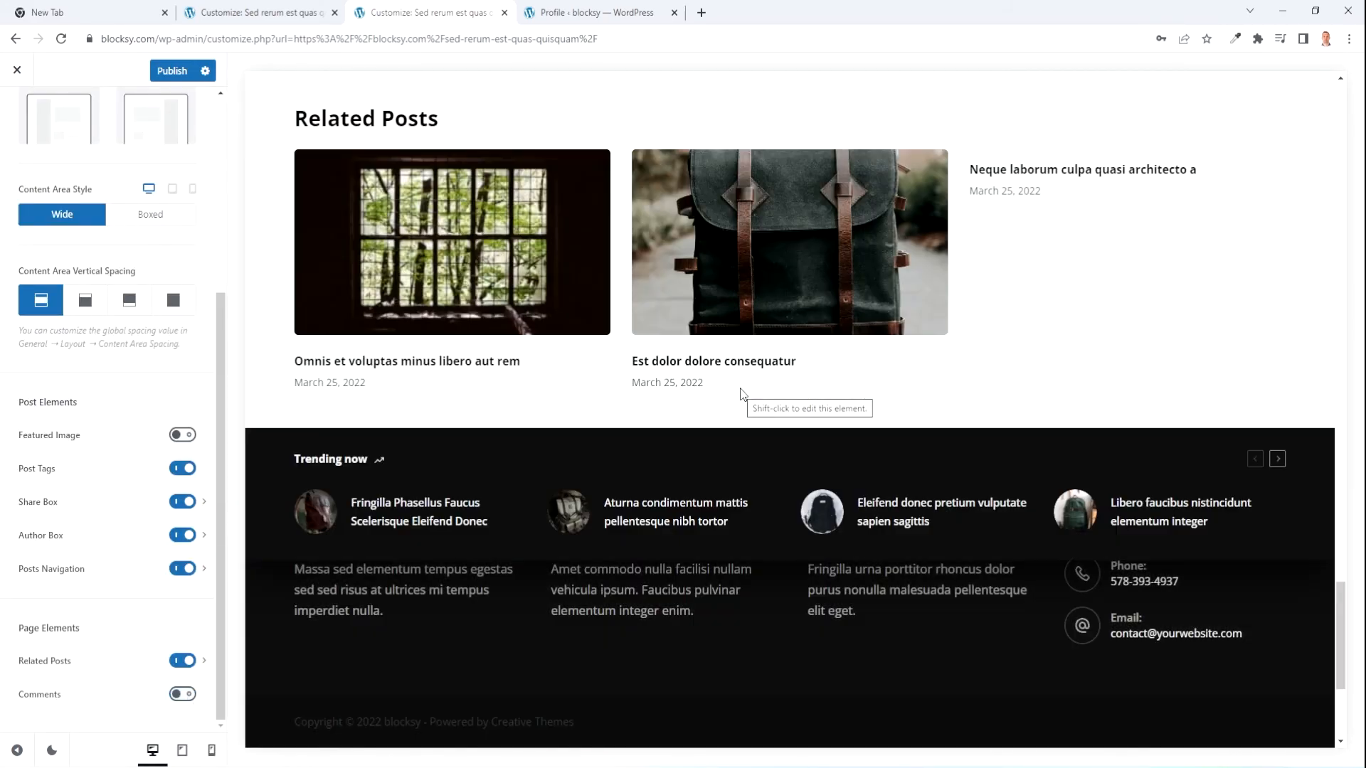
click(182, 694)
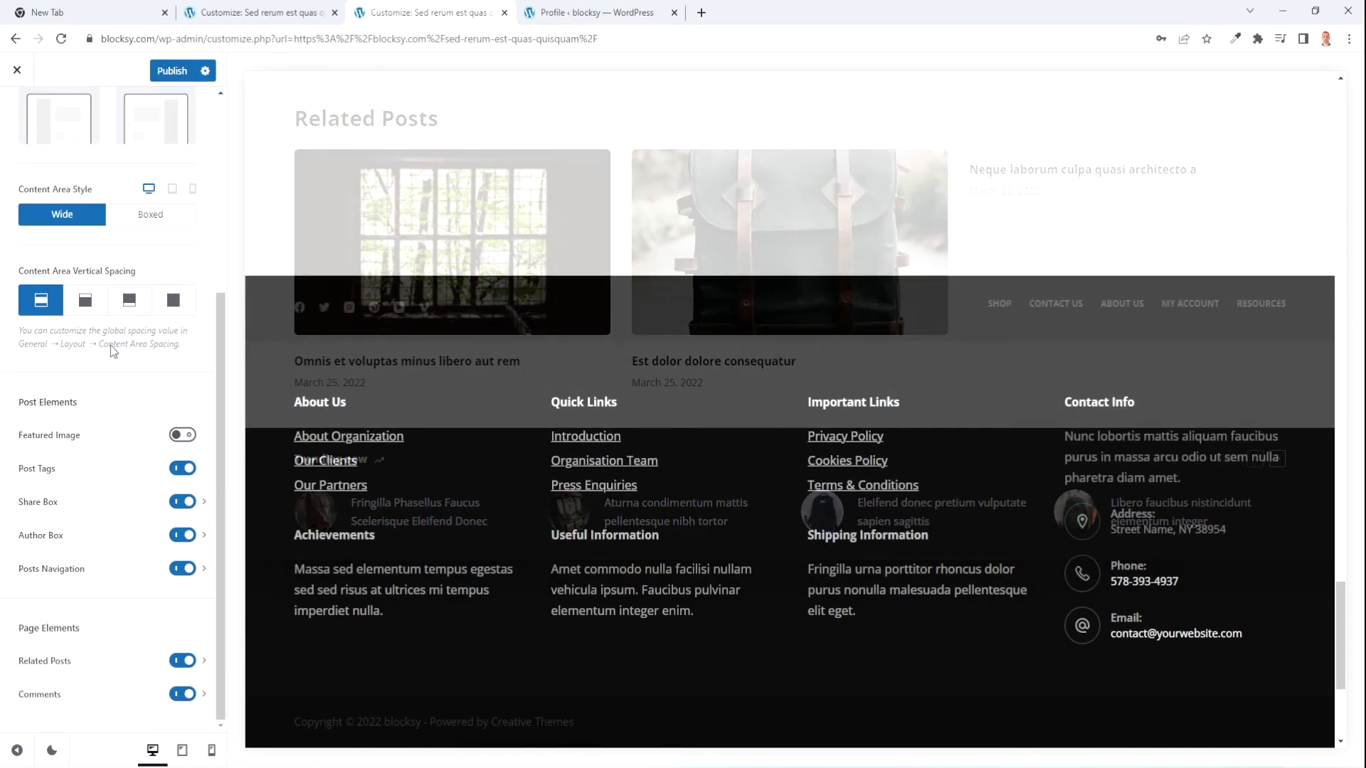
scroll(134, 306, up, 3)
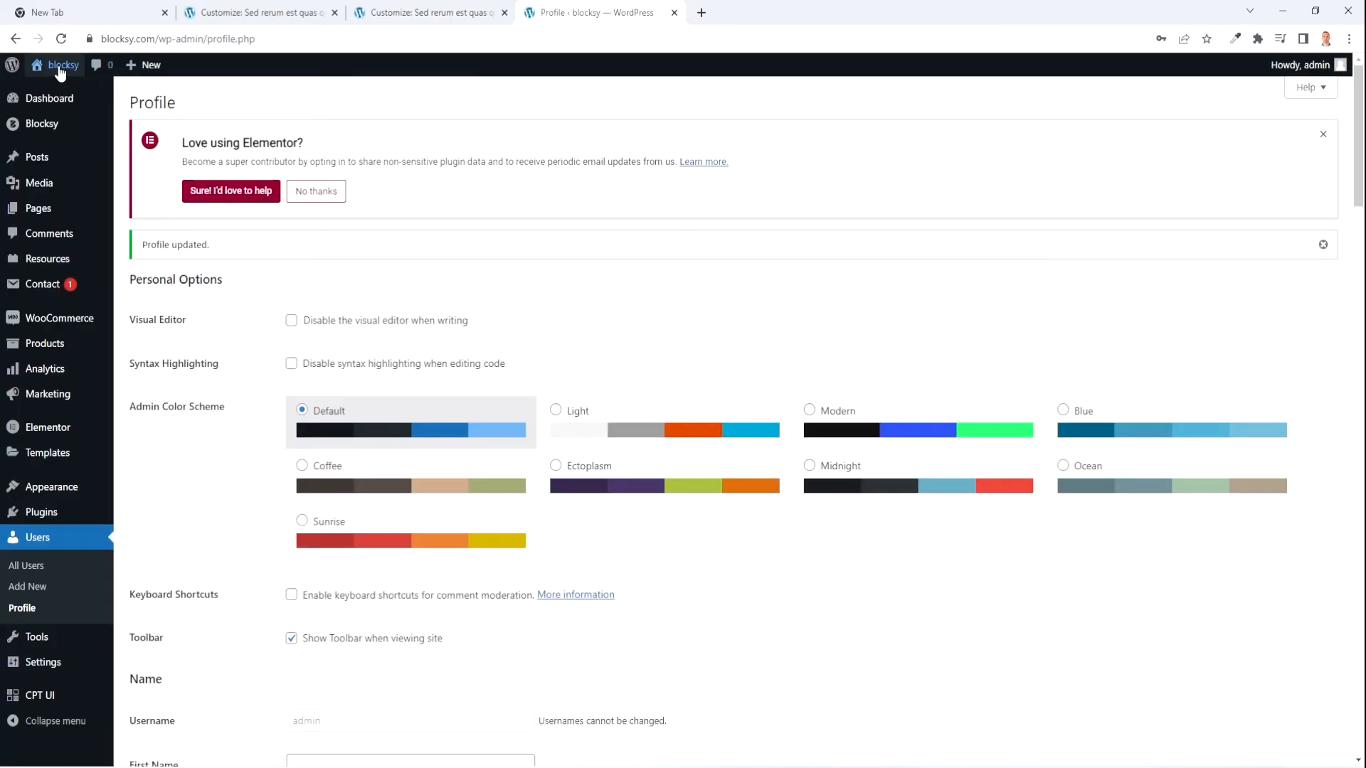
- Visit the live site's blog, open the post "Sed rerum est quas quisquam" and examine its Trending now section
mouse_move(57, 69)
click(62, 92)
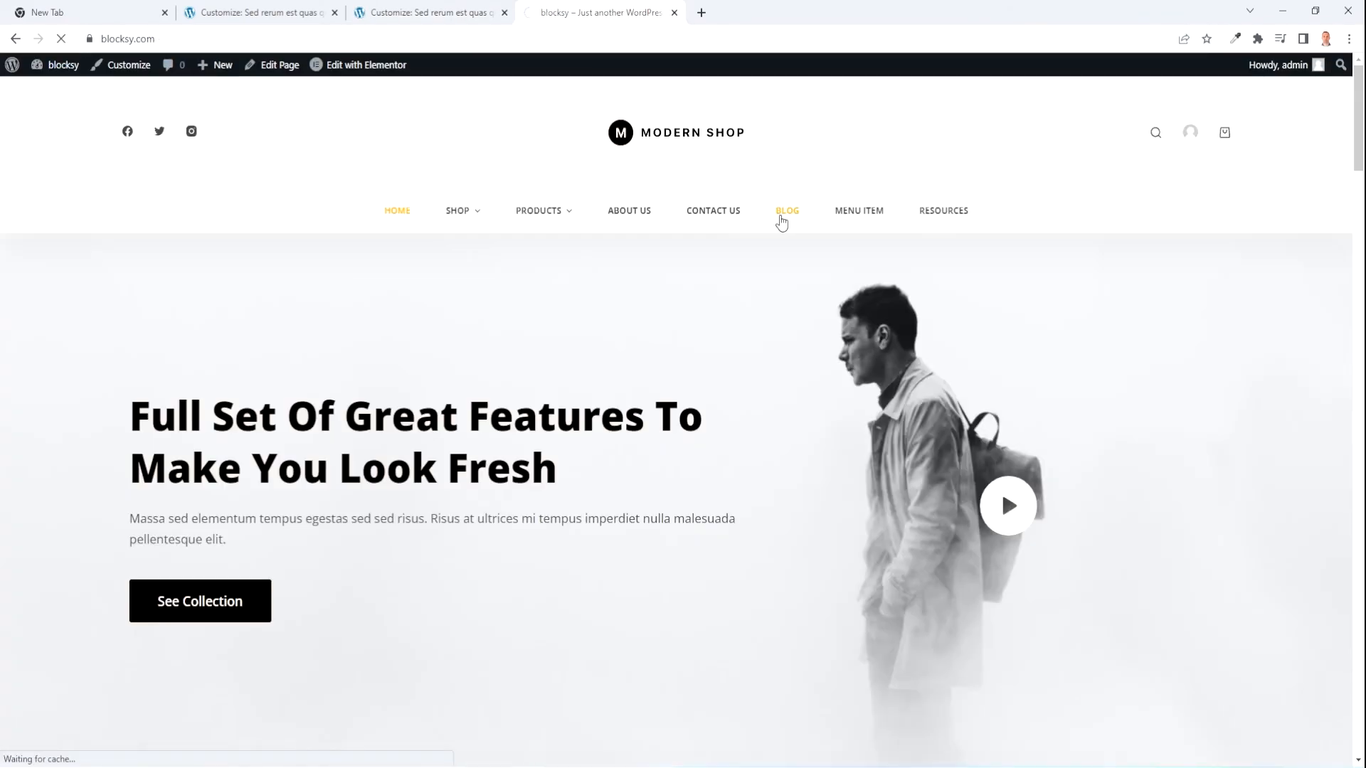
click(781, 214)
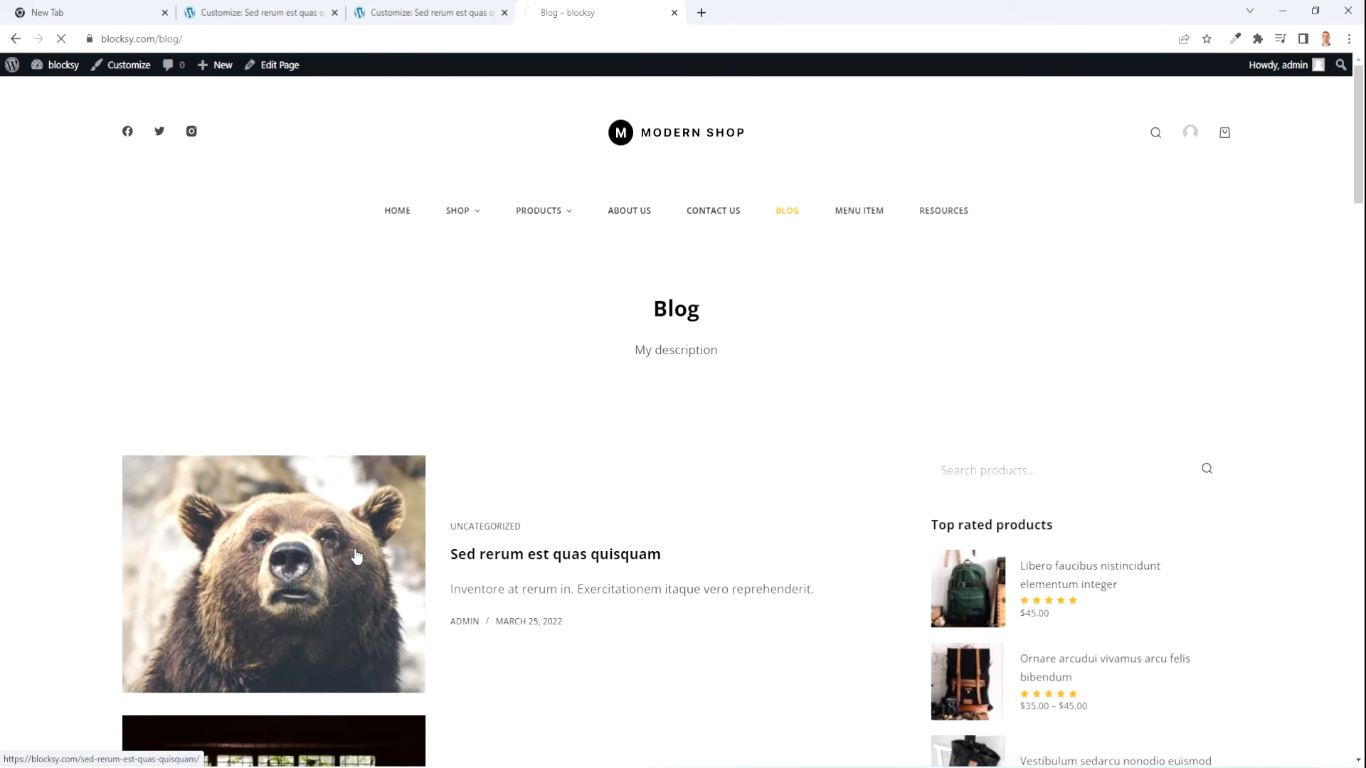
click(351, 558)
scroll(1023, 526, down, 5)
scroll(1027, 534, down, 20)
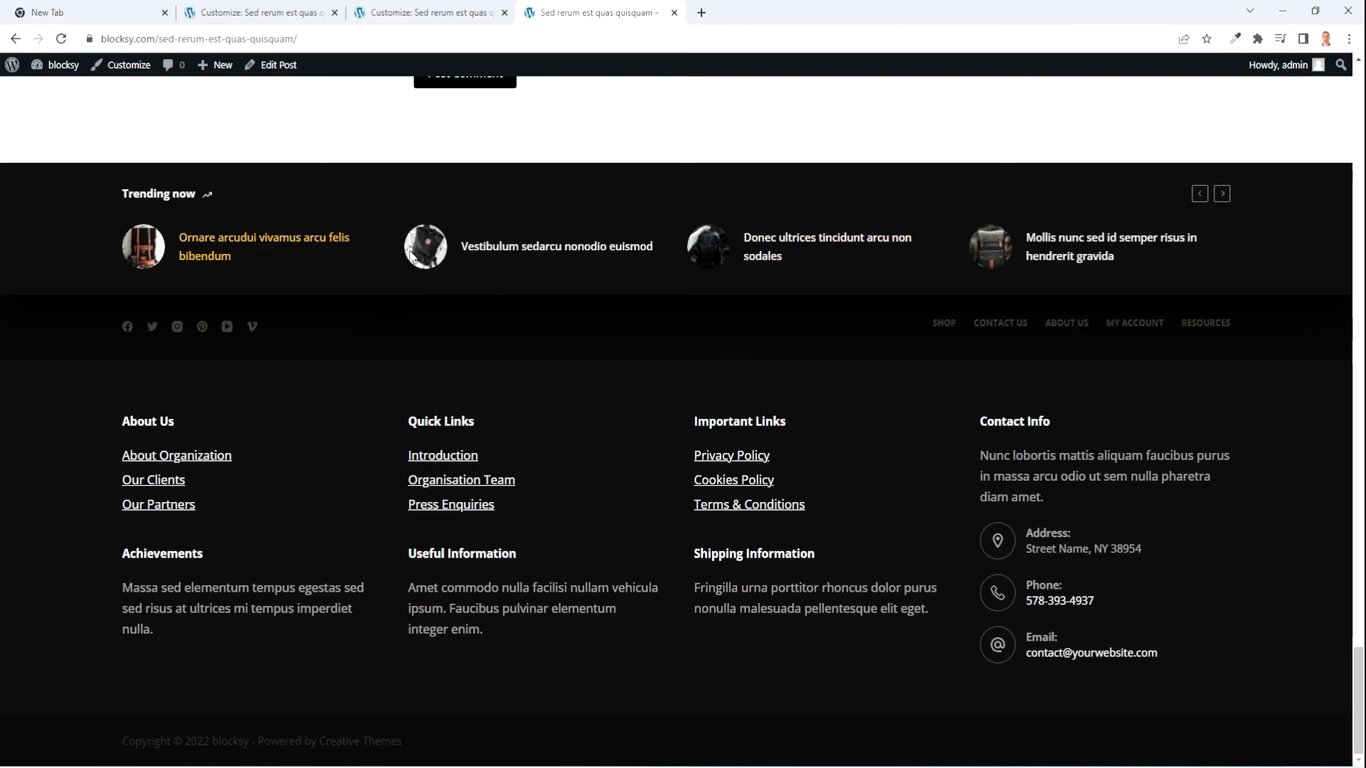
scroll(391, 255, up, 4)
scroll(413, 392, down, 2)
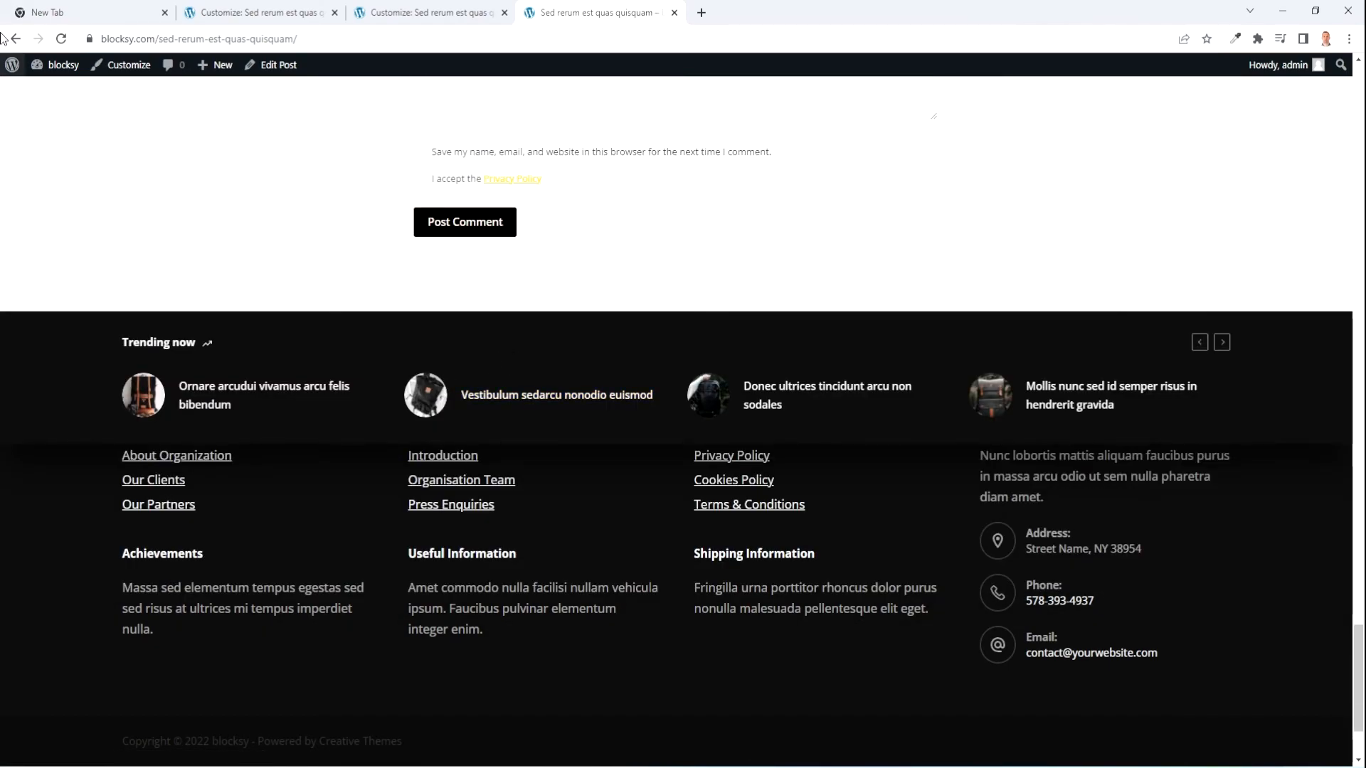
- Open the Blocksy dashboard's free extensions and locate the Trending Posts extension
click(14, 70)
mouse_move(43, 124)
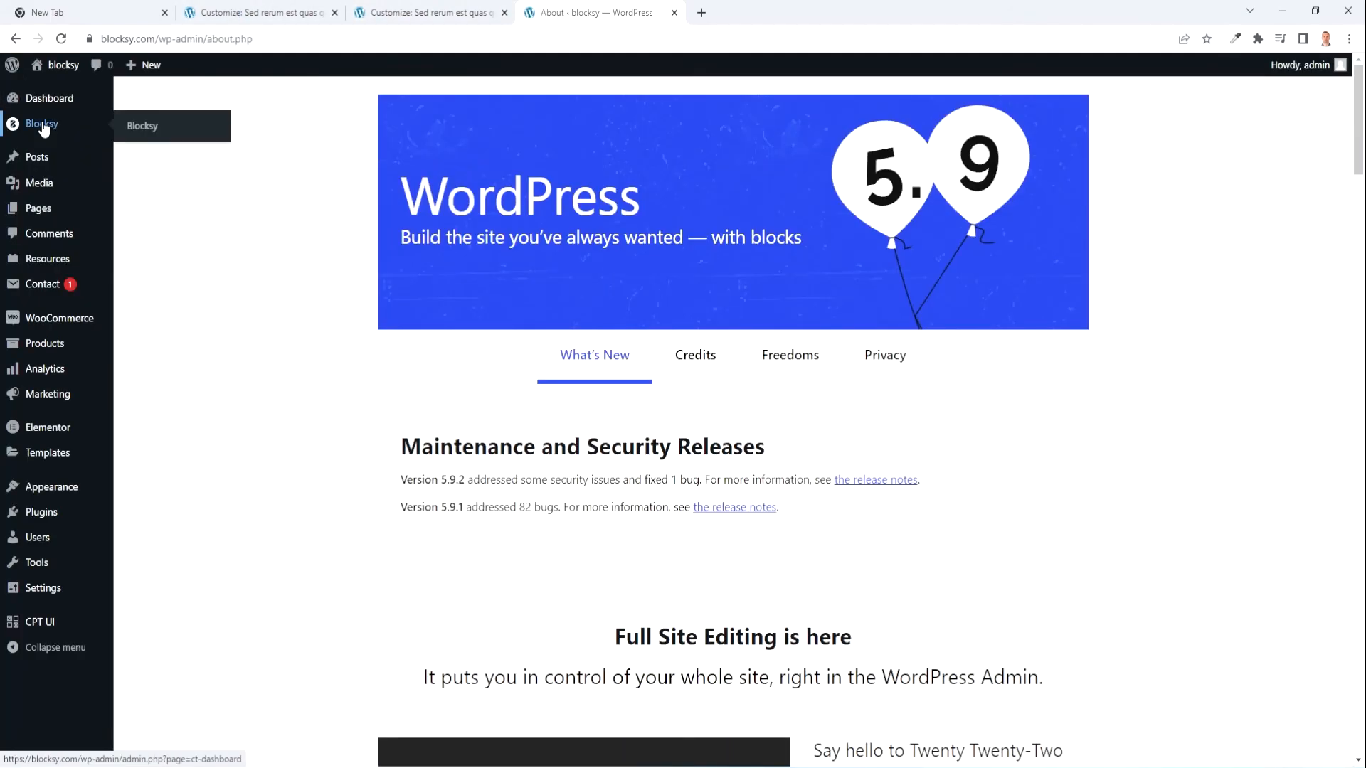
click(141, 134)
click(644, 269)
scroll(582, 443, down, 2)
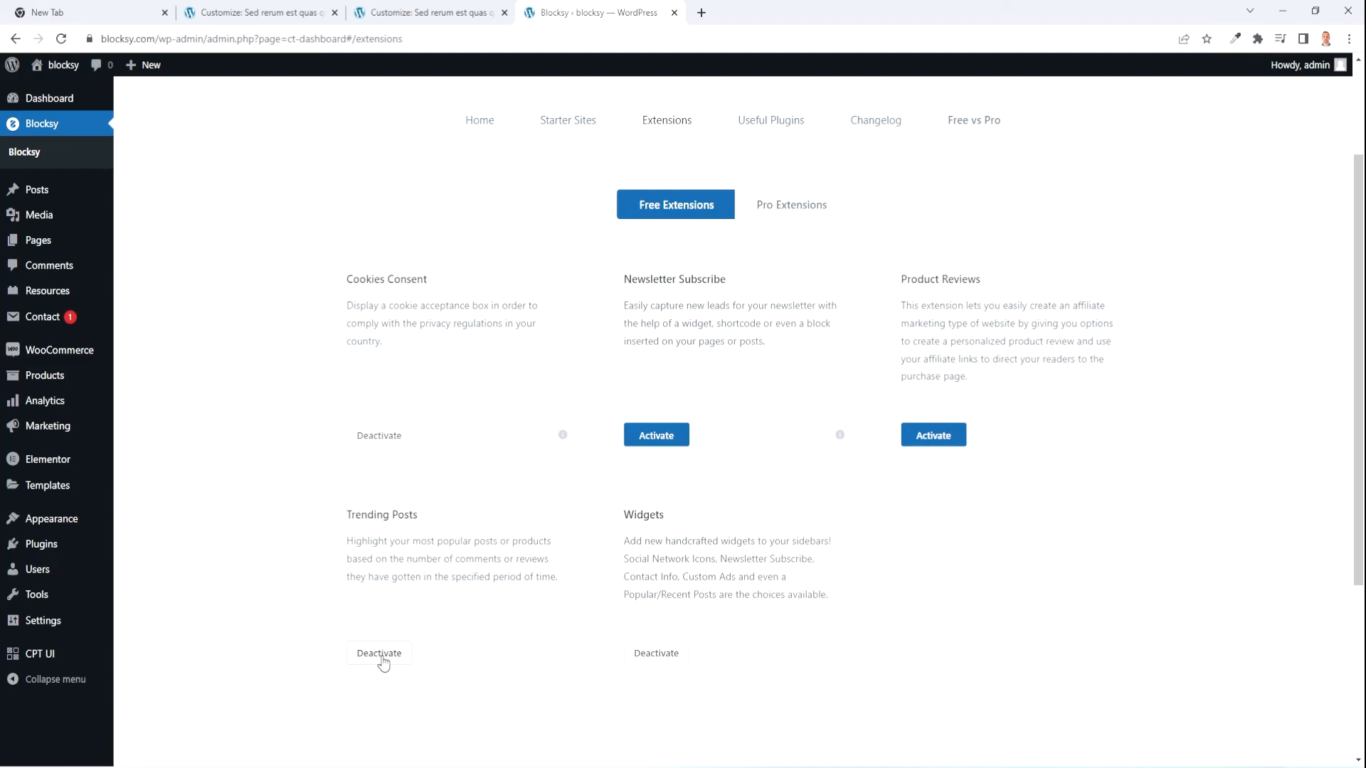
- Switch back to the customizer and open the Trending Posts extension settings
click(423, 17)
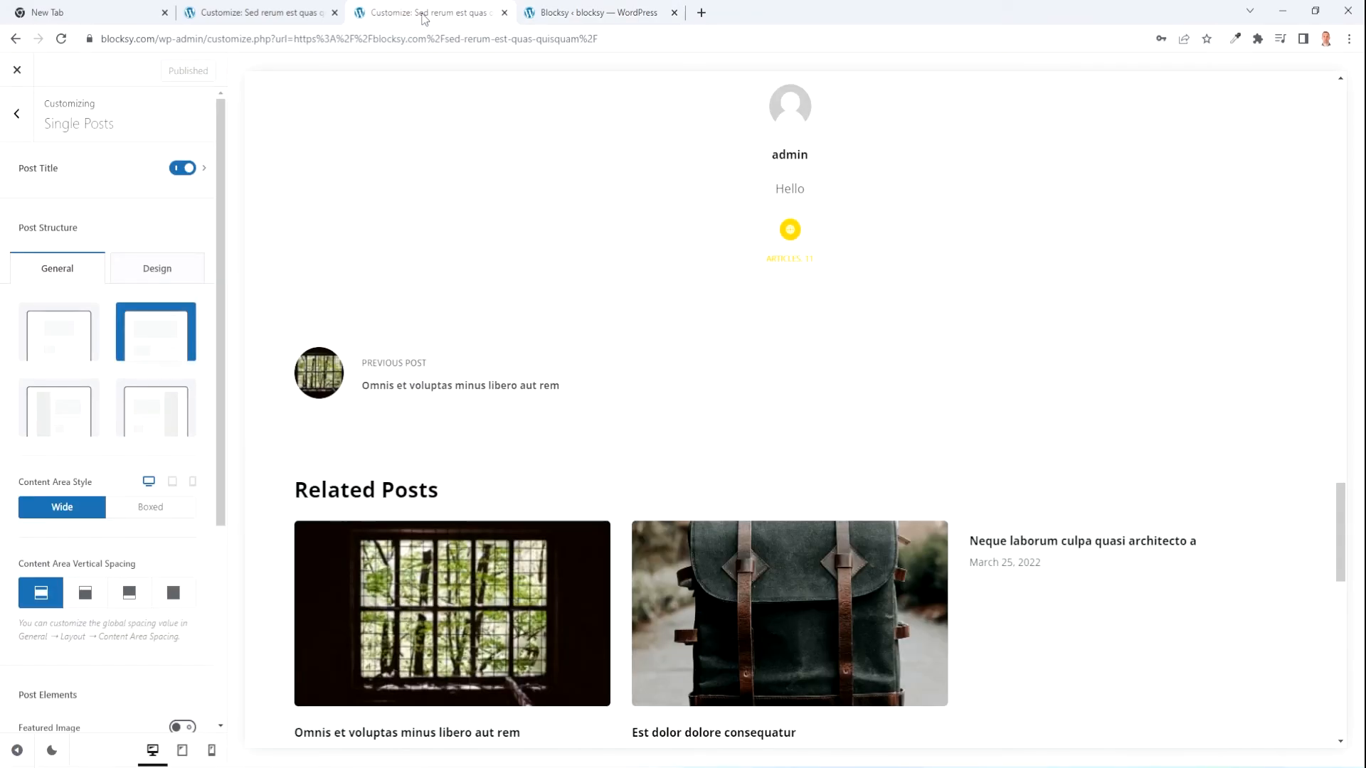
click(16, 114)
scroll(97, 284, down, 5)
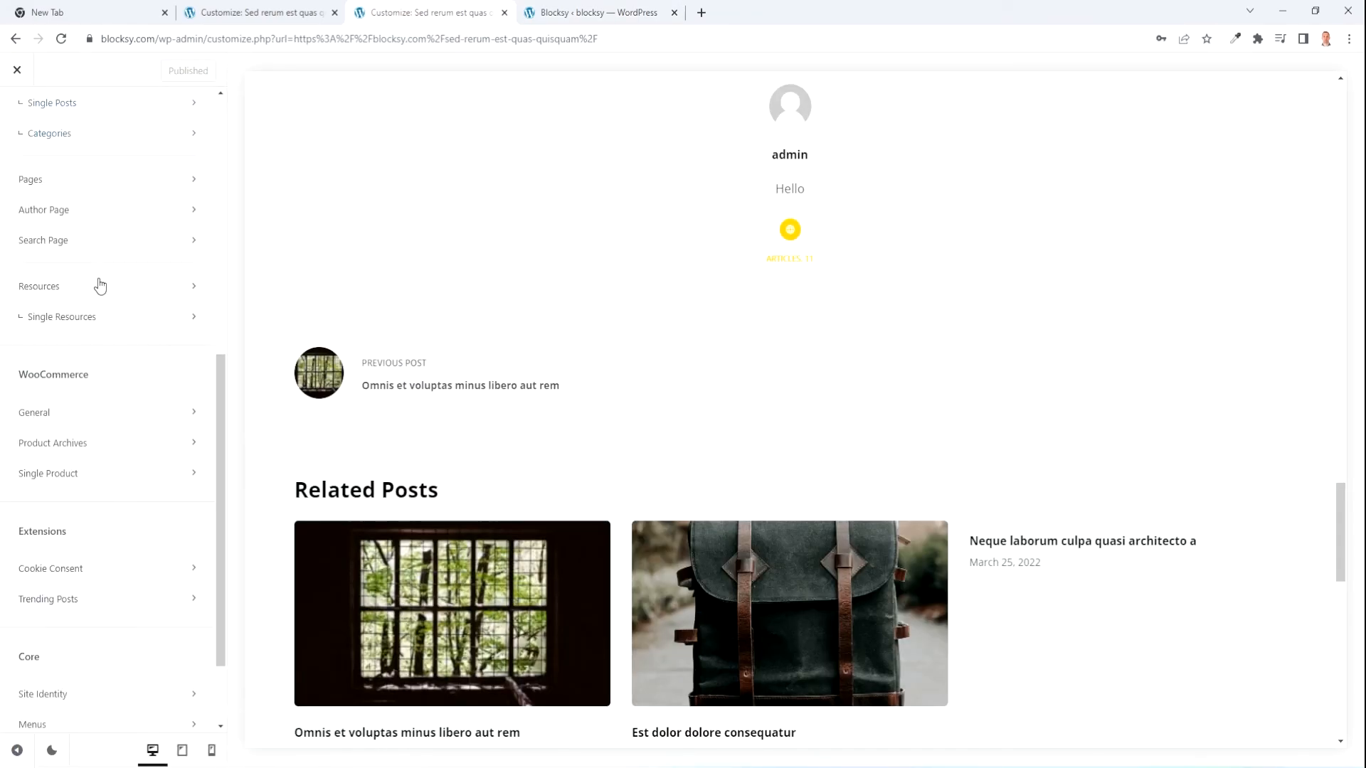
click(186, 493)
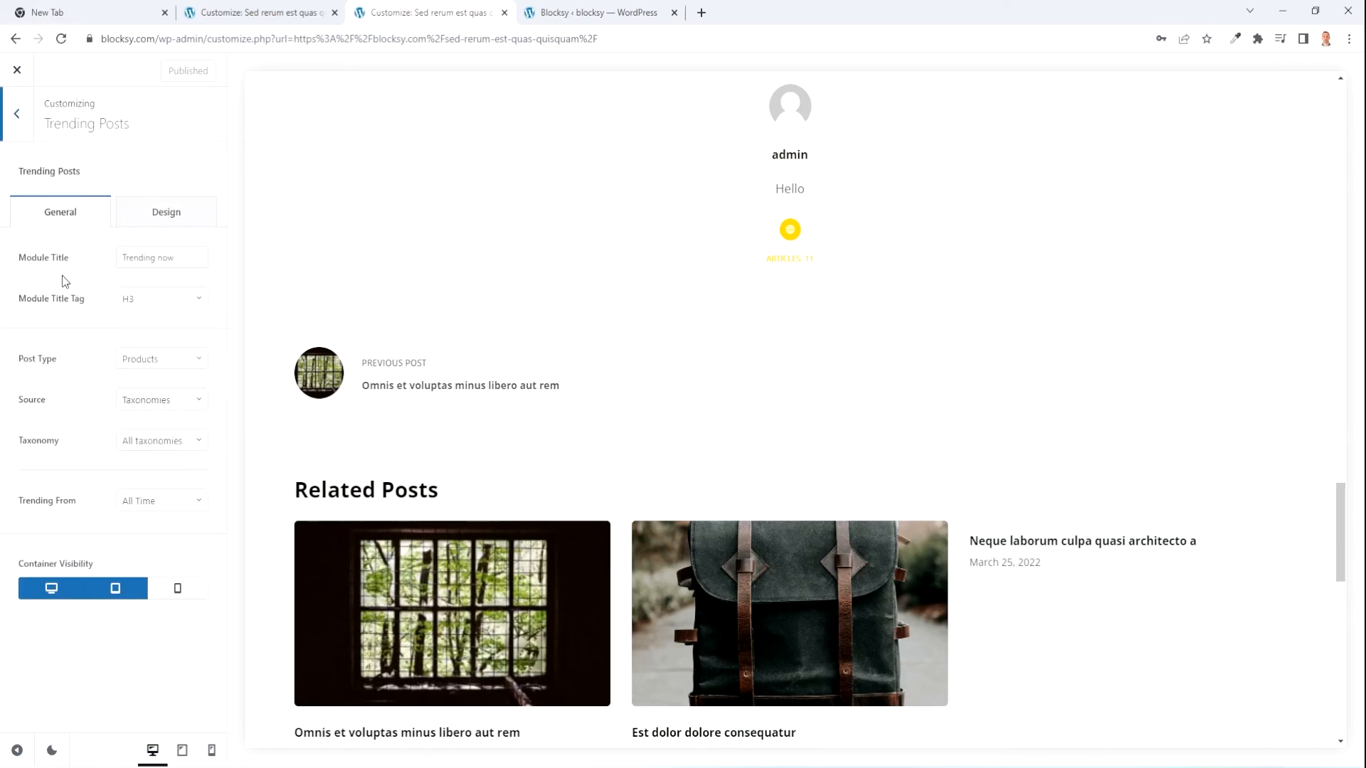
- Check the available Post Type and Source options for Trending Posts, keeping Products and Taxonomies
click(176, 366)
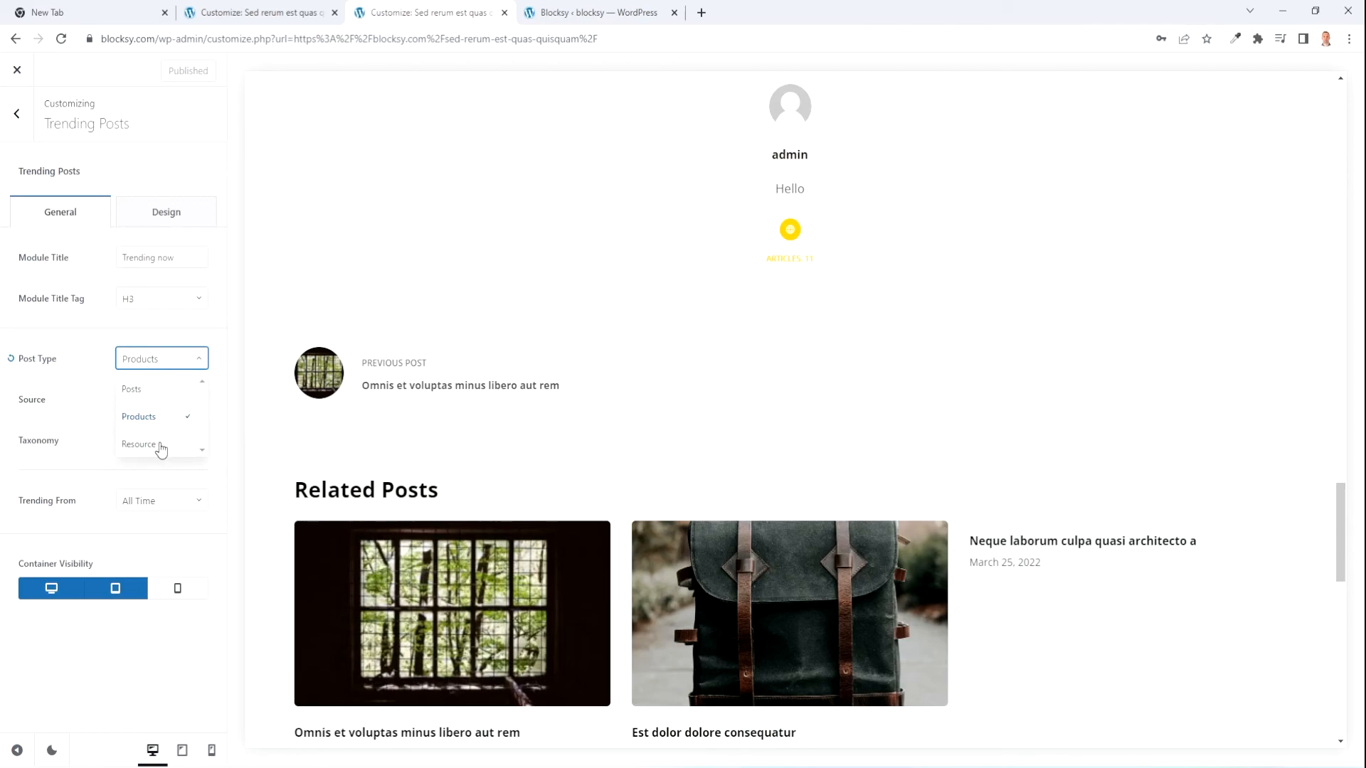
click(163, 414)
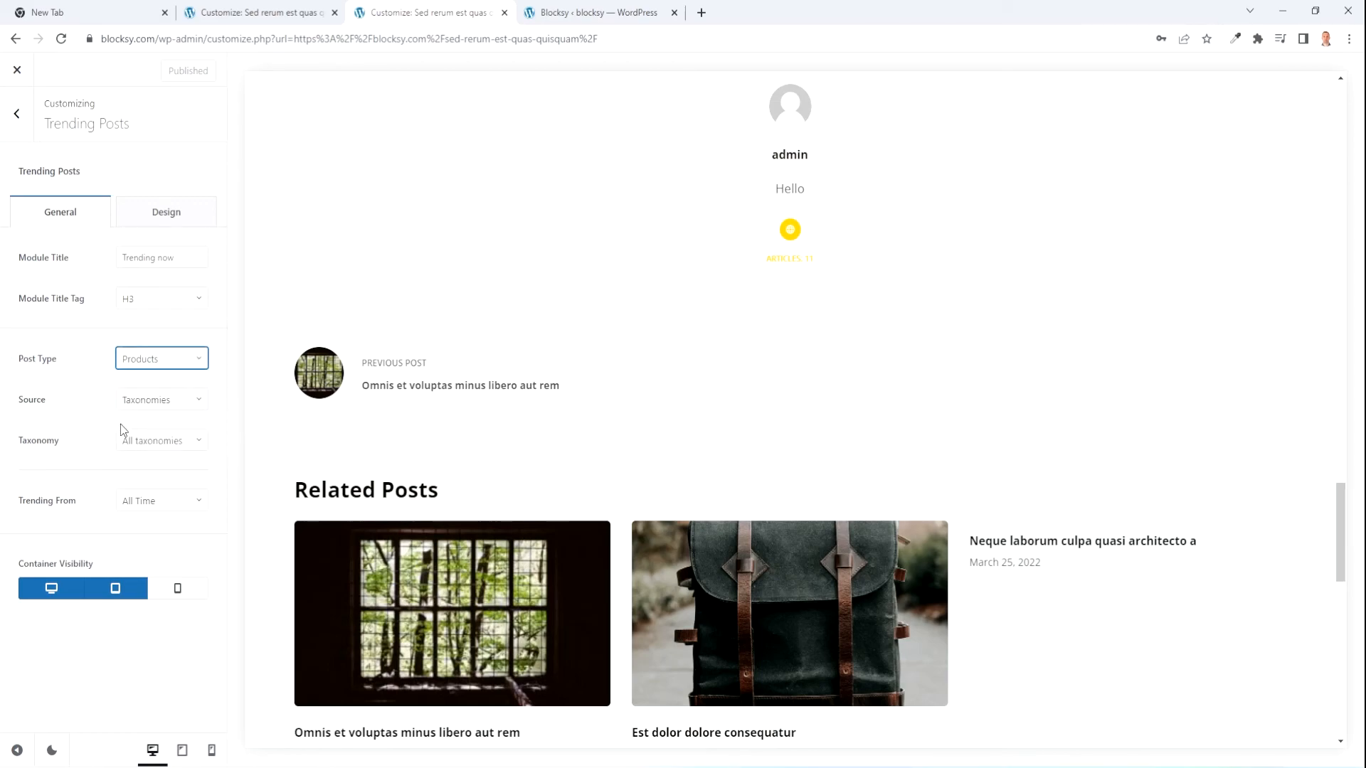
click(173, 399)
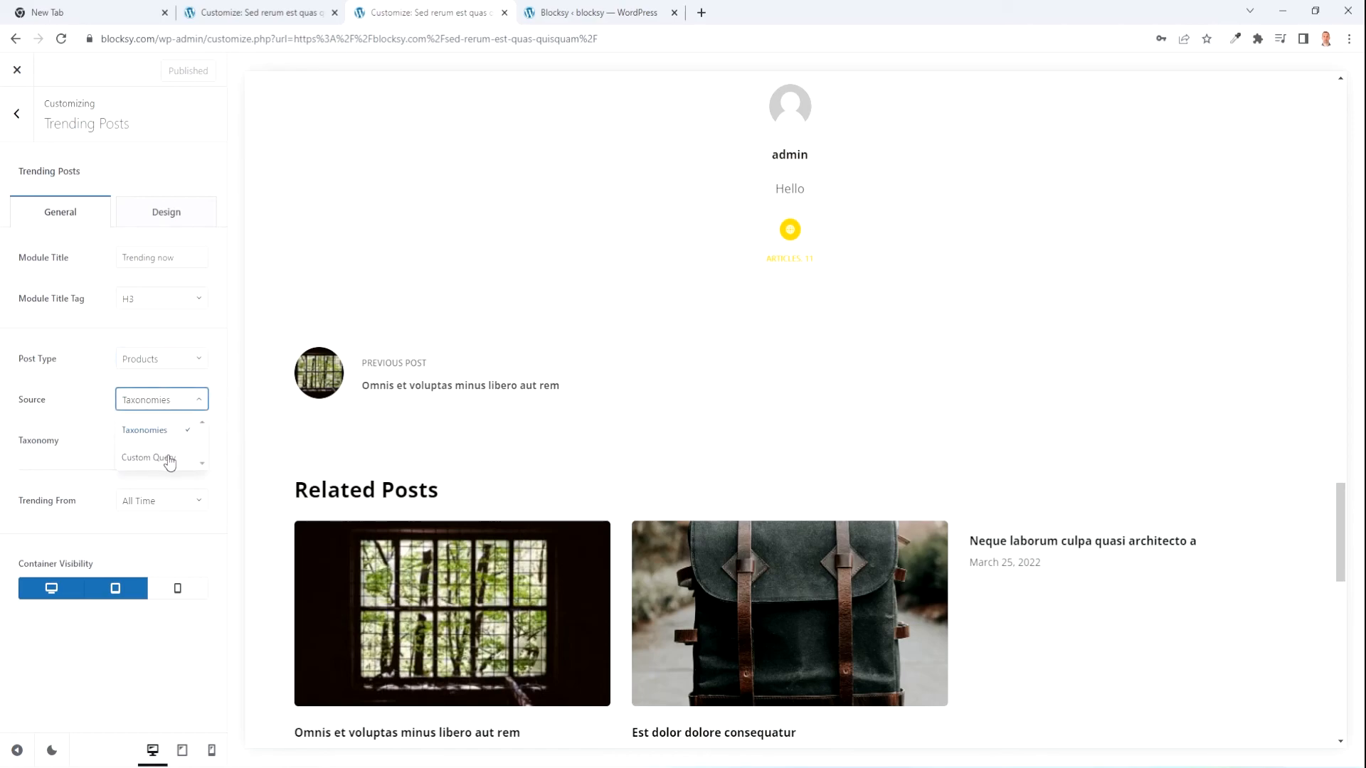
click(161, 431)
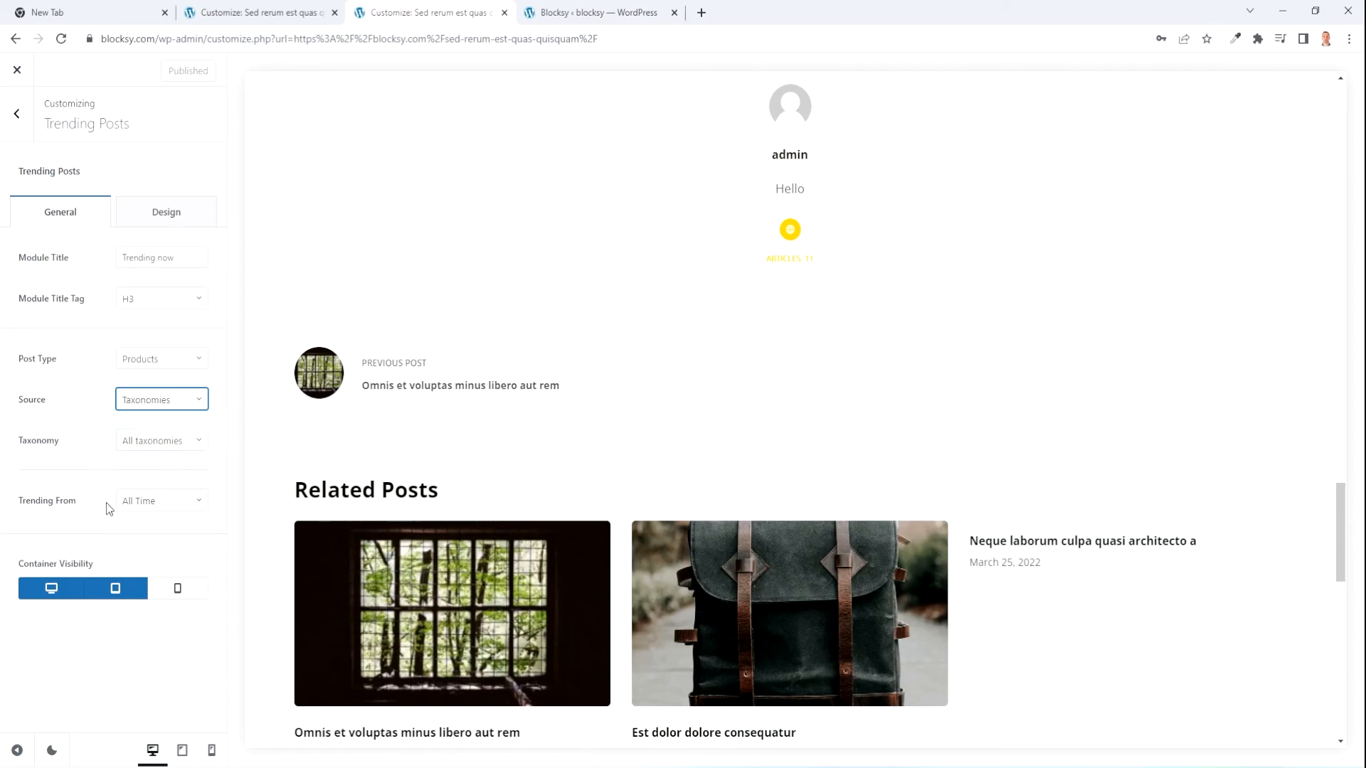
- Set the Trending Posts container inner spacing to 28 px and publish the change
click(170, 213)
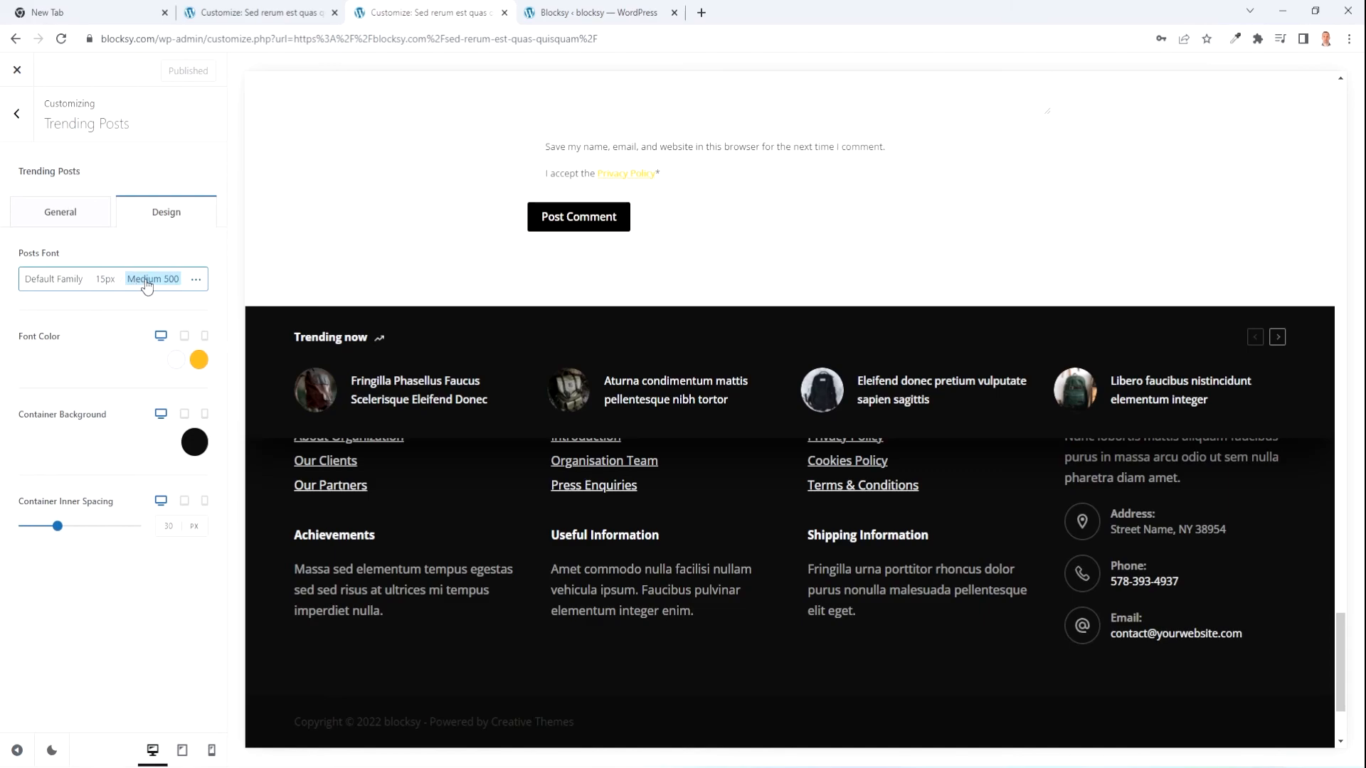
mouse_move(56, 527)
mouse_down()
mouse_move(91, 527)
mouse_move(49, 526)
mouse_up()
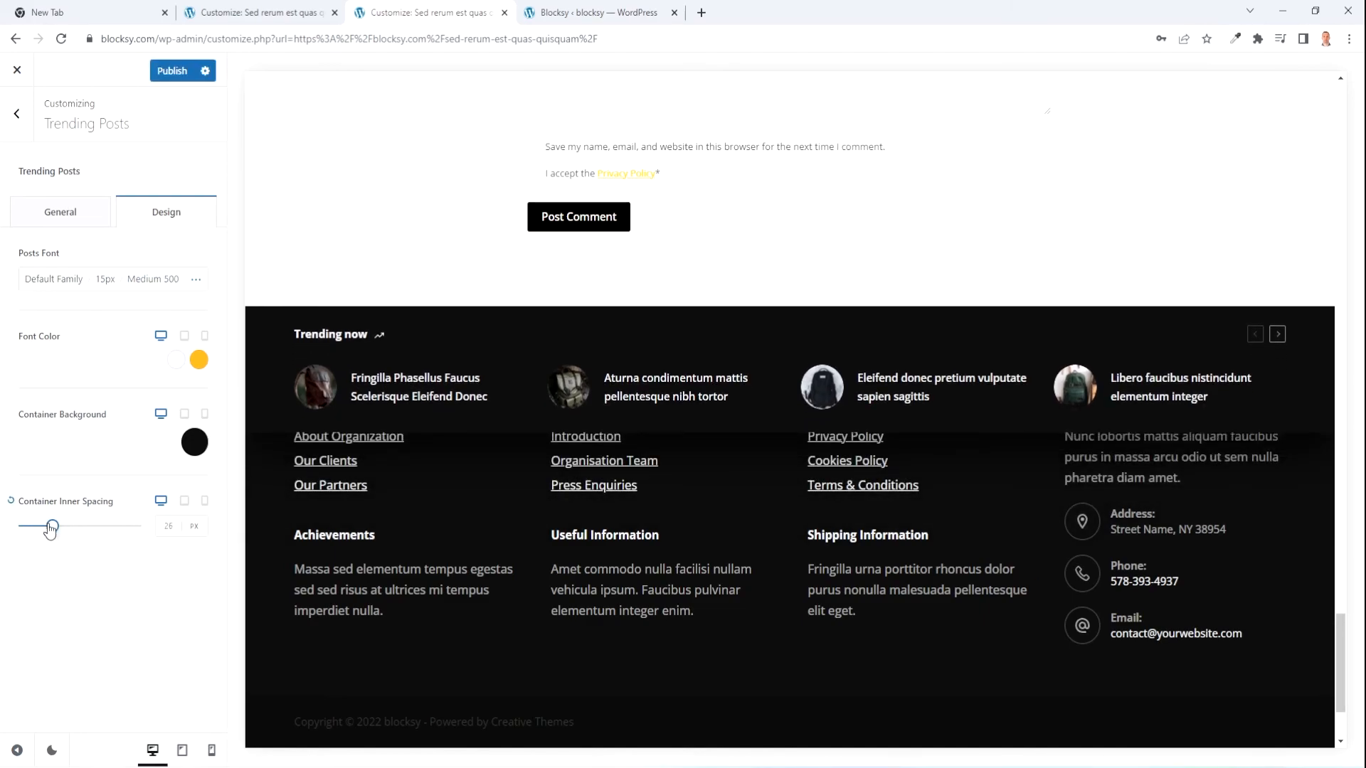
click(170, 74)
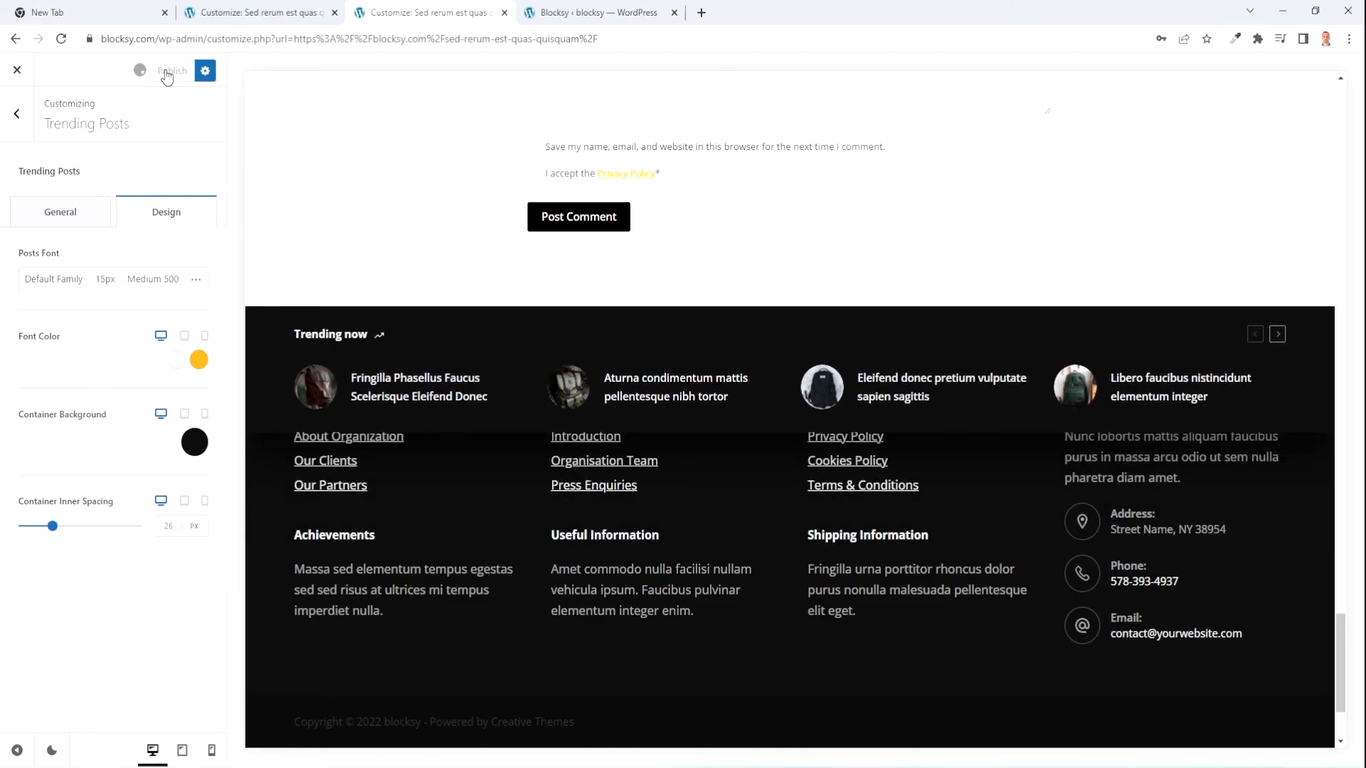